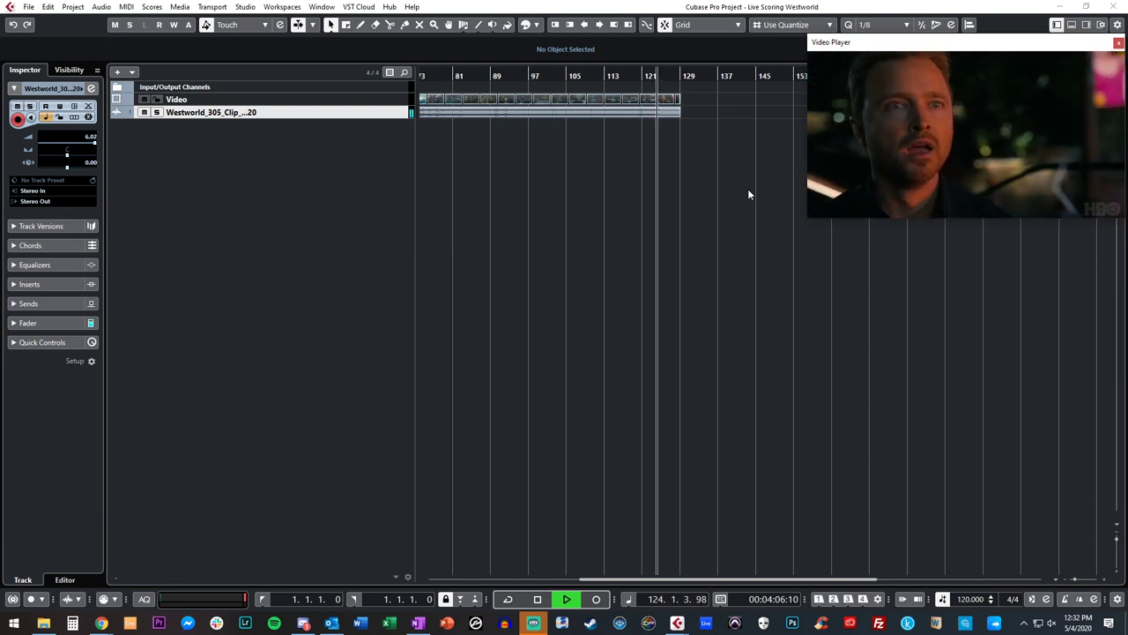
# - Stop playback, return the cursor to the project start and hide the video player
pyautogui.press('space')
pyautogui.press('.')
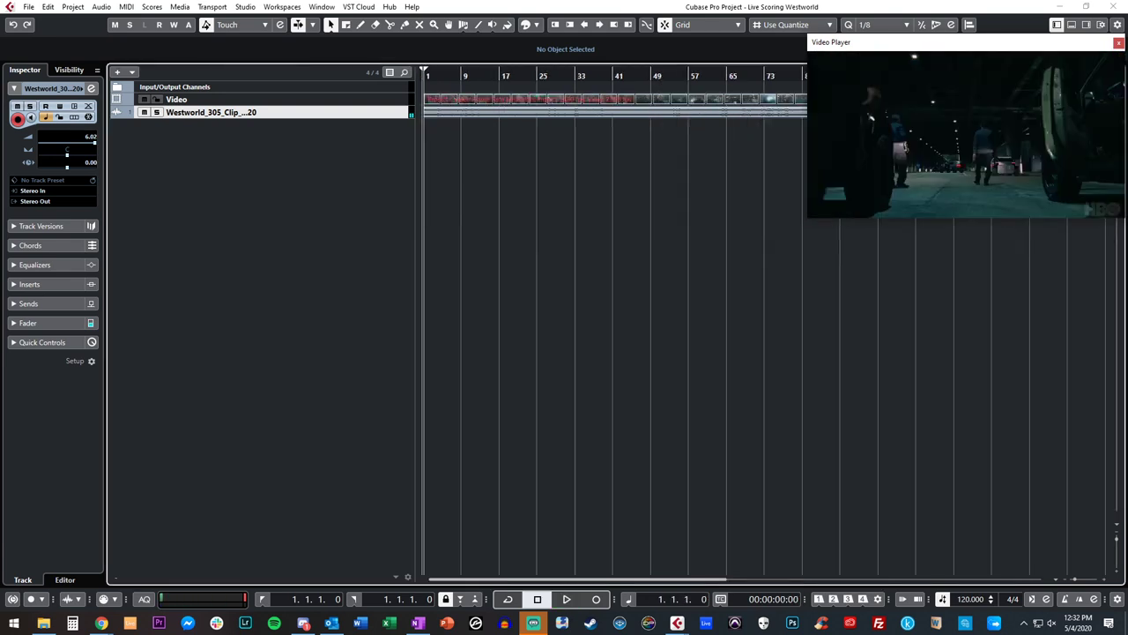
pyautogui.press('F8')
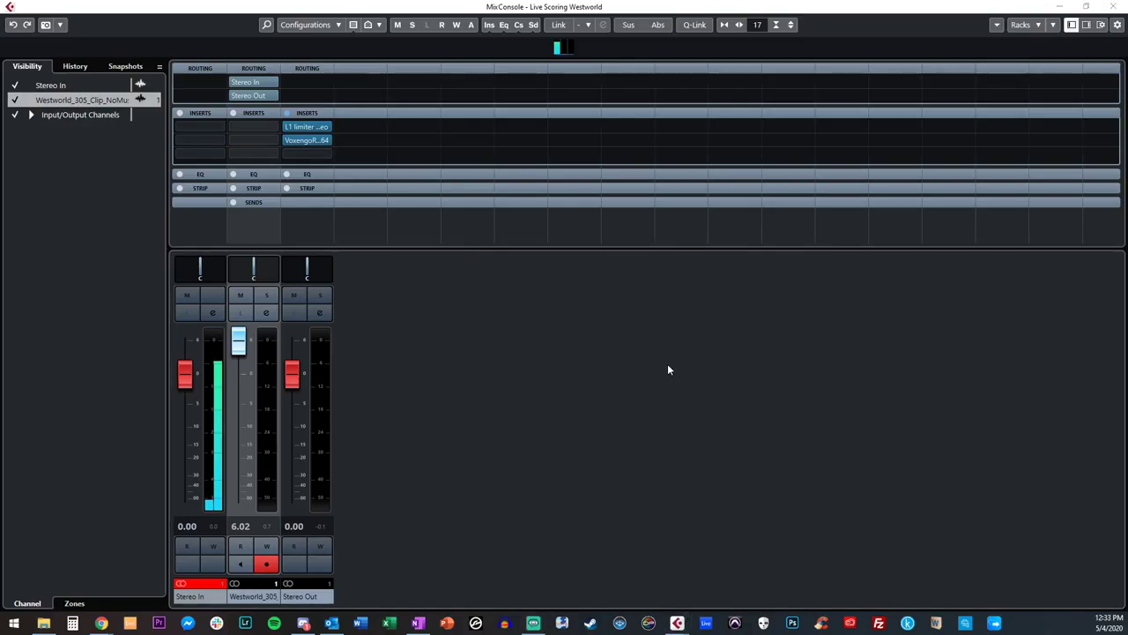
# - Switch to the Chrome browser and open spitfireaudio.com/westworld in a new tab
pyautogui.hotkey('alt', 'Tab')
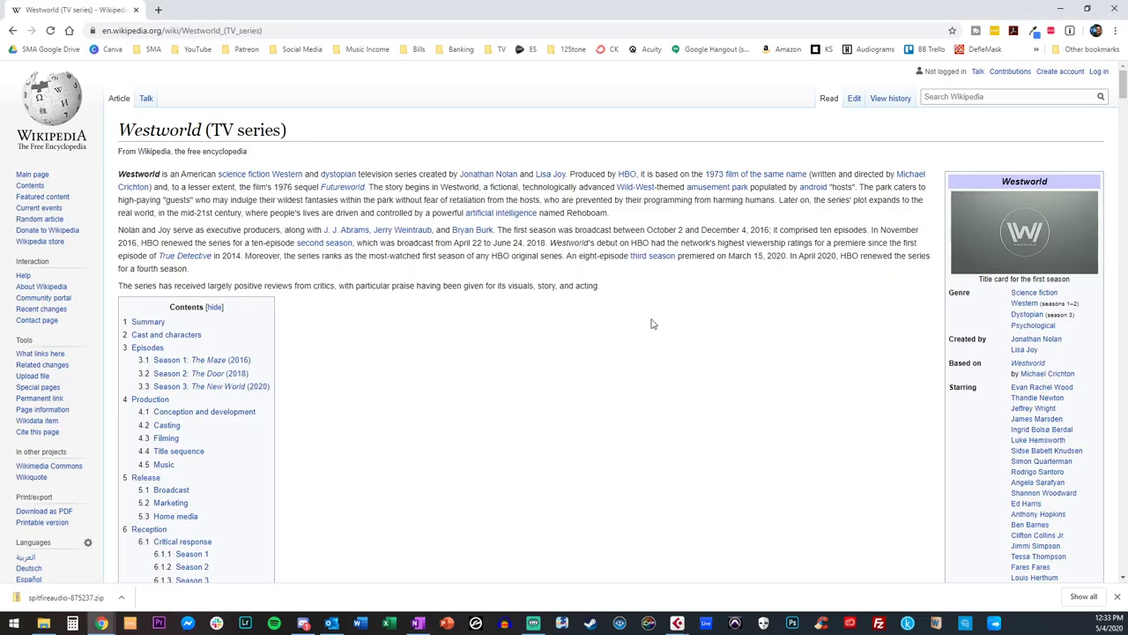
pyautogui.click(158, 10)
pyautogui.write('spitf')
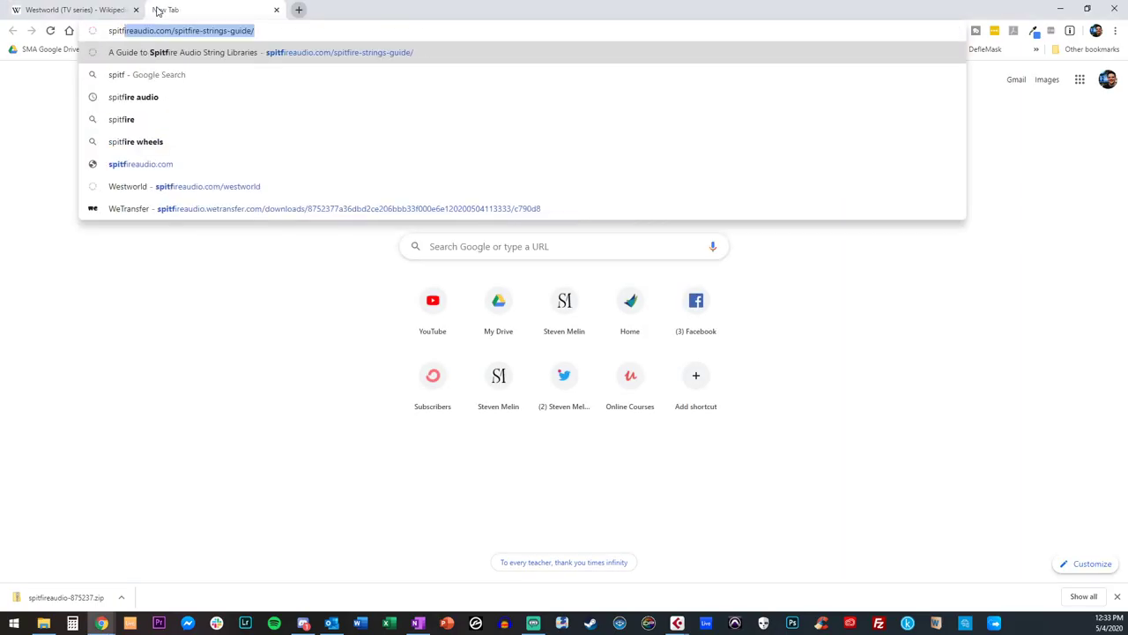
pyautogui.press('Right')
pyautogui.press('BackSpace')
pyautogui.press('BackSpace')
pyautogui.press('BackSpace')
pyautogui.press('BackSpace')
pyautogui.press('BackSpace')
pyautogui.press('BackSpace')
pyautogui.press('BackSpace')
pyautogui.press('BackSpace')
pyautogui.press('BackSpace')
pyautogui.press('BackSpace')
pyautogui.press('BackSpace')
pyautogui.press('BackSpace')
pyautogui.press('BackSpace')
pyautogui.press('BackSpace')
pyautogui.press('BackSpace')
pyautogui.press('BackSpace')
pyautogui.press('BackSpace')
pyautogui.press('BackSpace')
pyautogui.press('BackSpace')
pyautogui.press('BackSpace')
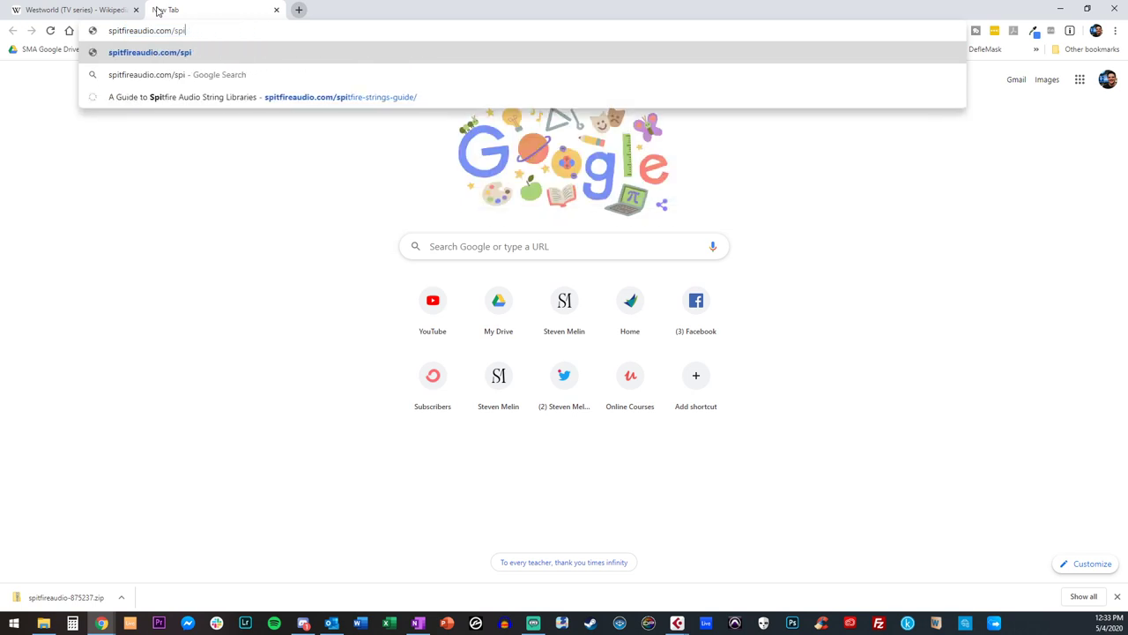
pyautogui.press('BackSpace')
pyautogui.press('BackSpace')
pyautogui.press('BackSpace')
pyautogui.write('westworld')
pyautogui.press('Return')
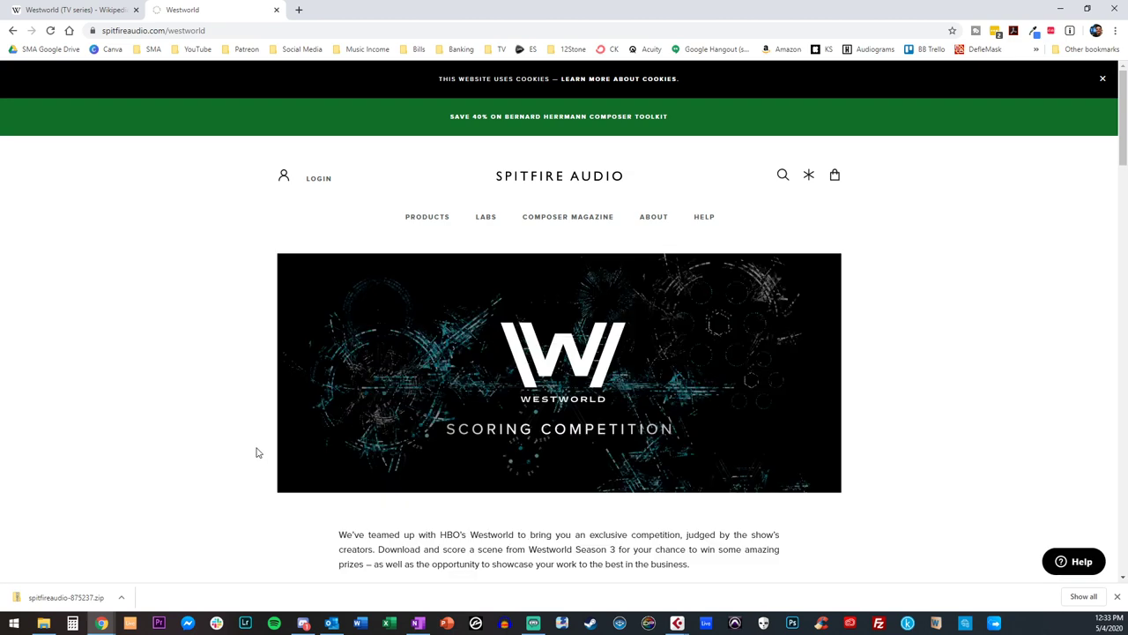
# - Look through the Westworld scoring competition page, from the introduction and video to the prizes and entry instructions
pyautogui.scroll(-2, 243, 282)
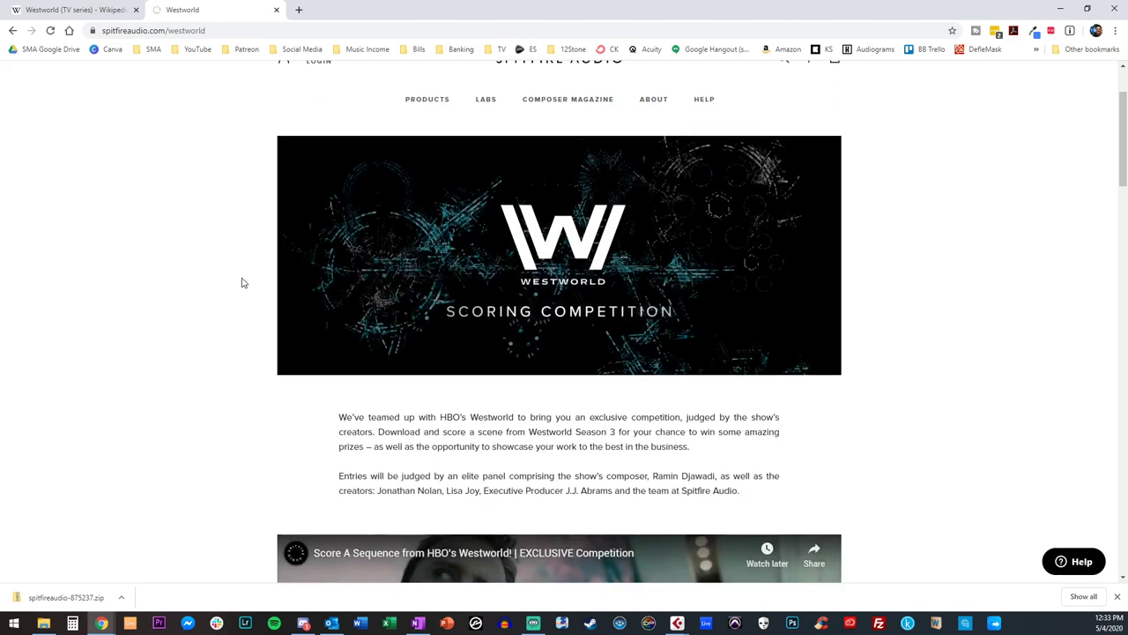
pyautogui.scroll(-3, 243, 282)
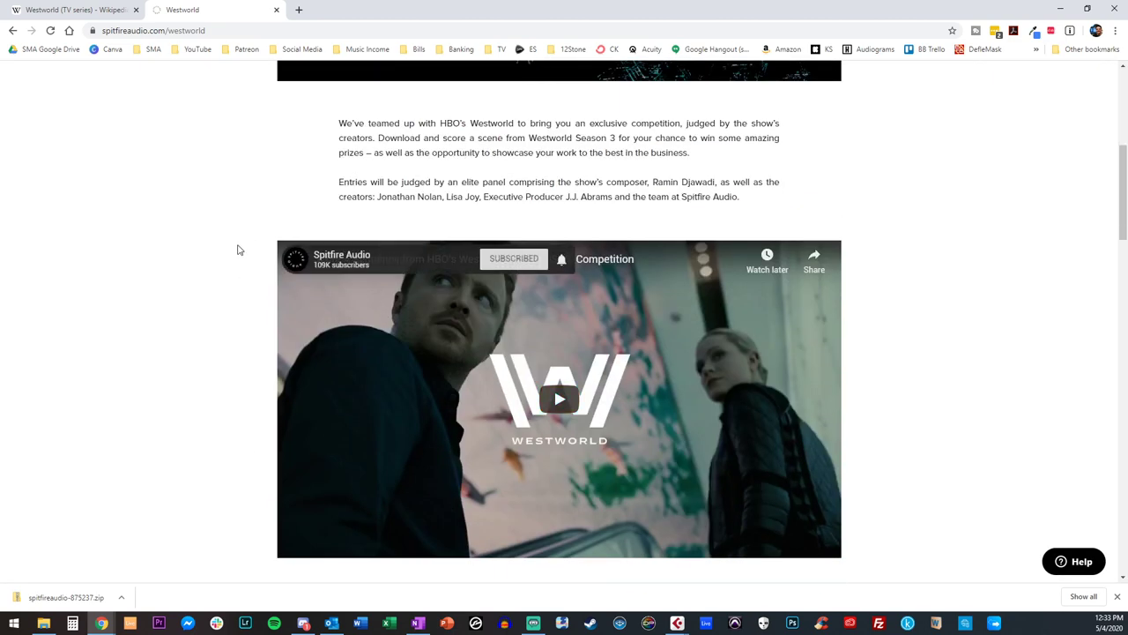
pyautogui.scroll(-1, 256, 363)
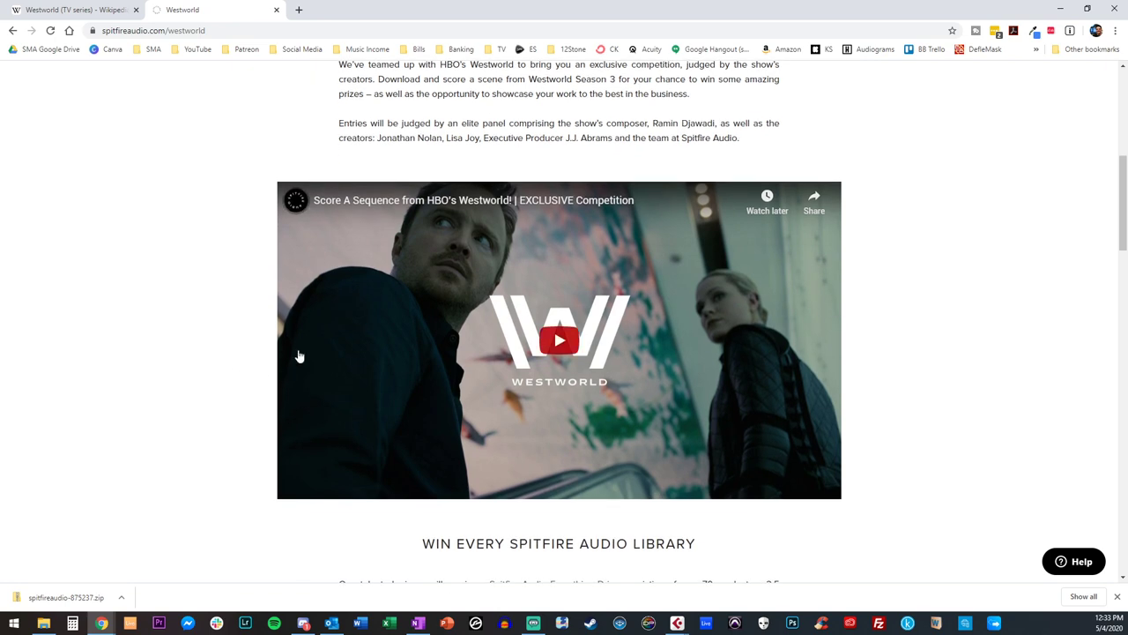
pyautogui.scroll(-3, 273, 385)
pyautogui.scroll(-2, 273, 387)
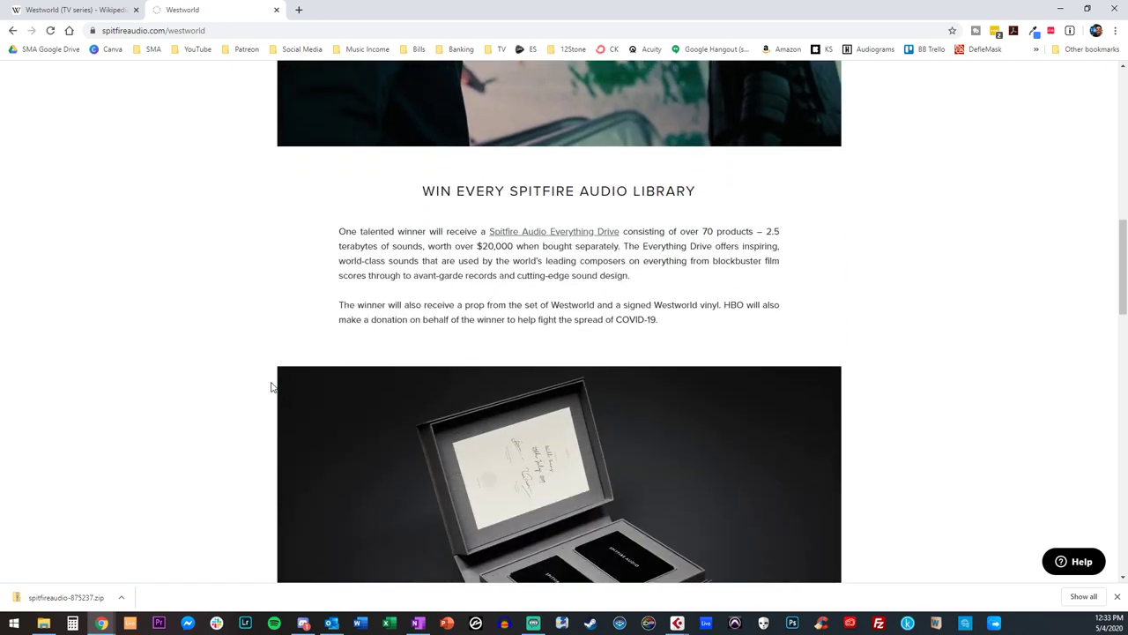
pyautogui.scroll(1, 272, 387)
pyautogui.scroll(3, 273, 386)
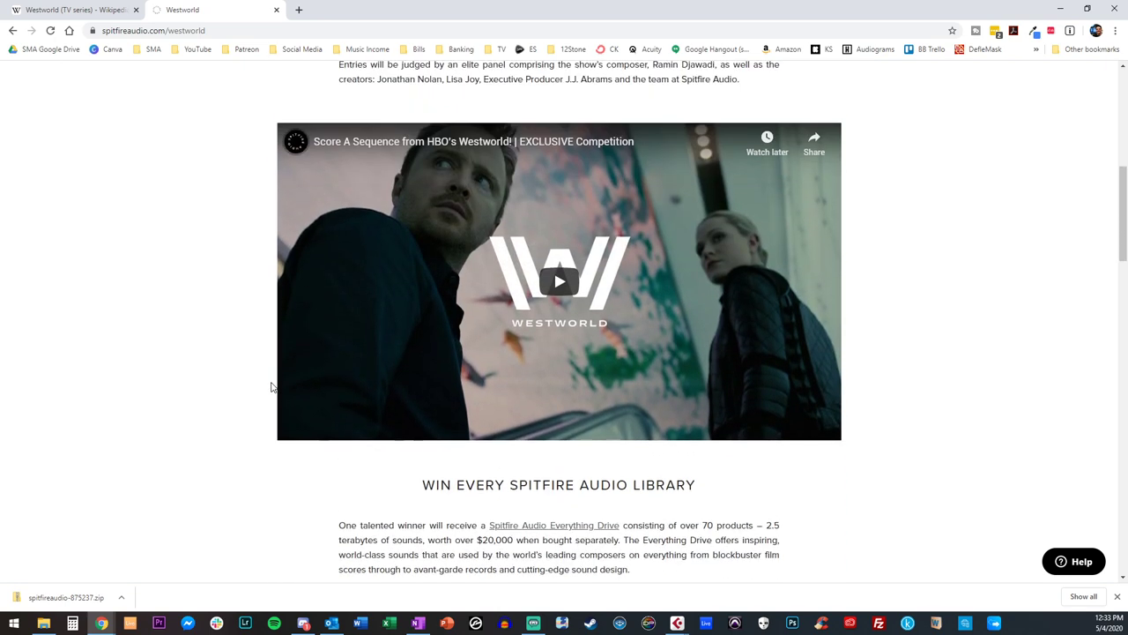
pyautogui.scroll(-1, 272, 387)
pyautogui.scroll(-4, 272, 385)
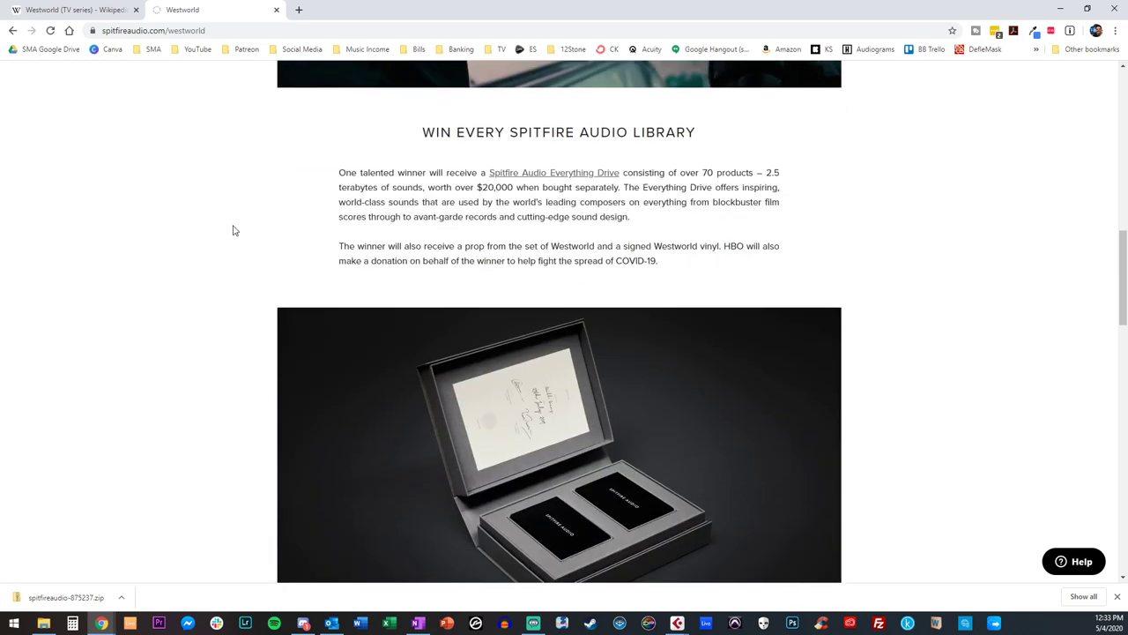
pyautogui.scroll(-5, 234, 230)
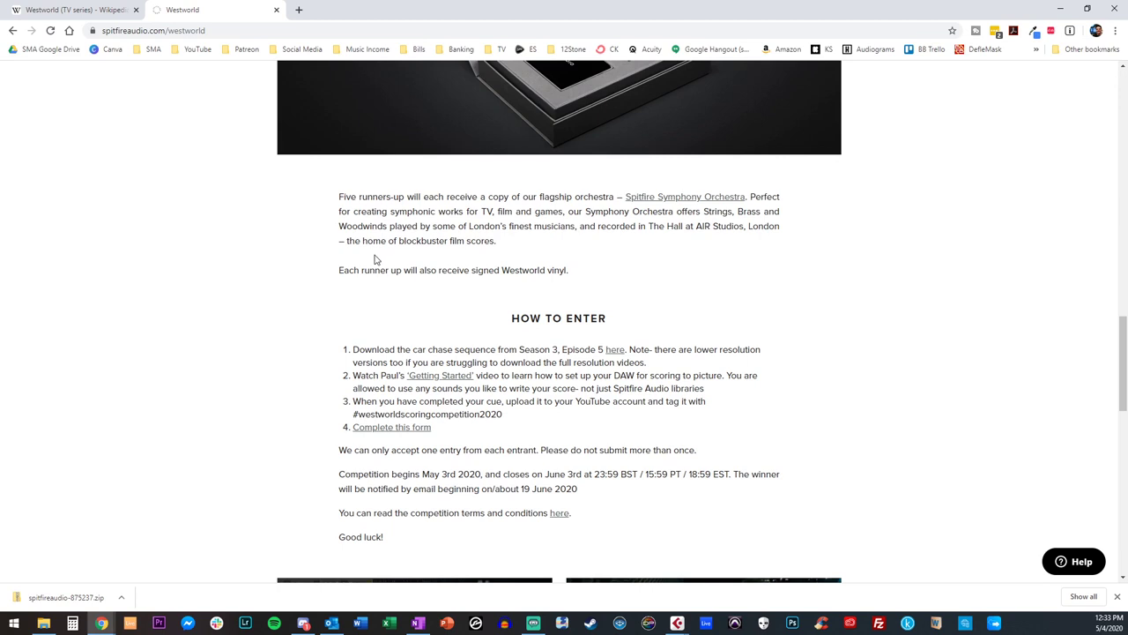
pyautogui.scroll(-3, 355, 274)
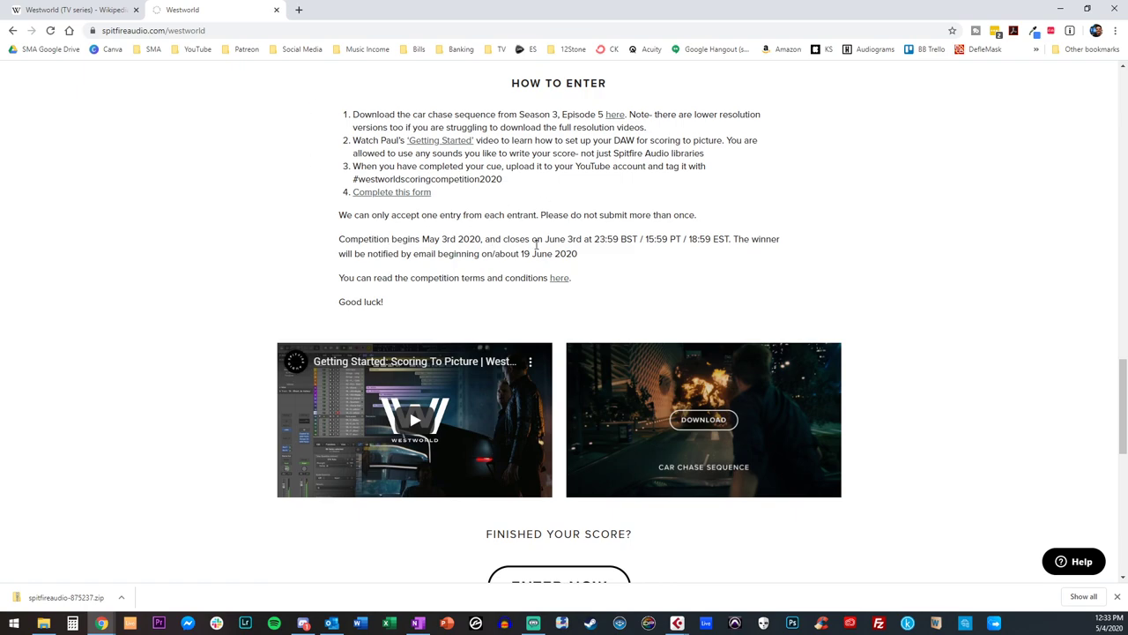
# - Examine the winner's prize paragraph about the Spitfire Audio Everything Drive, including its value and number of products
pyautogui.scroll(10, 536, 244)
pyautogui.scroll(-9, 536, 248)
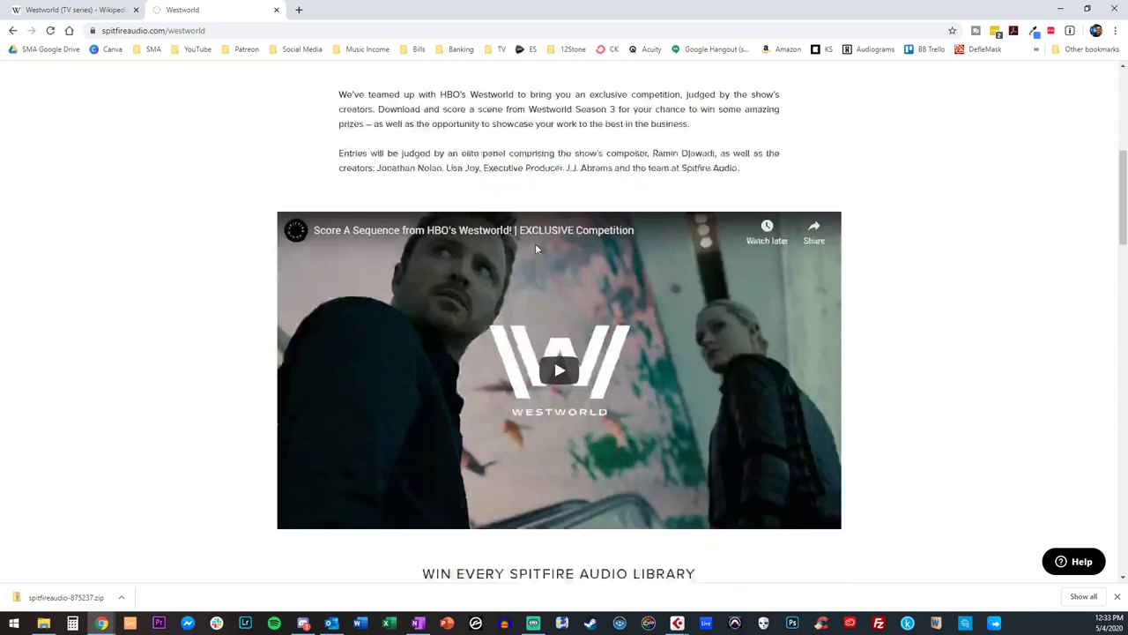
pyautogui.moveTo(475, 305); pyautogui.dragTo(595, 319)
pyautogui.click(543, 319)
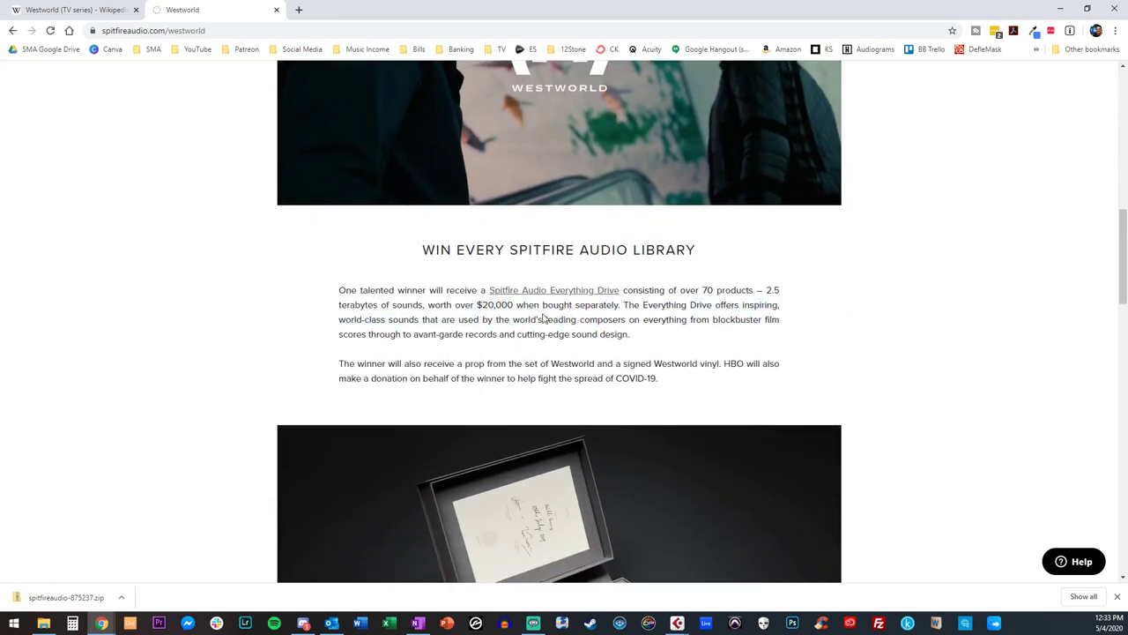
pyautogui.moveTo(694, 288); pyautogui.dragTo(731, 291)
pyautogui.click(667, 322)
pyautogui.scroll(-6, 455, 276)
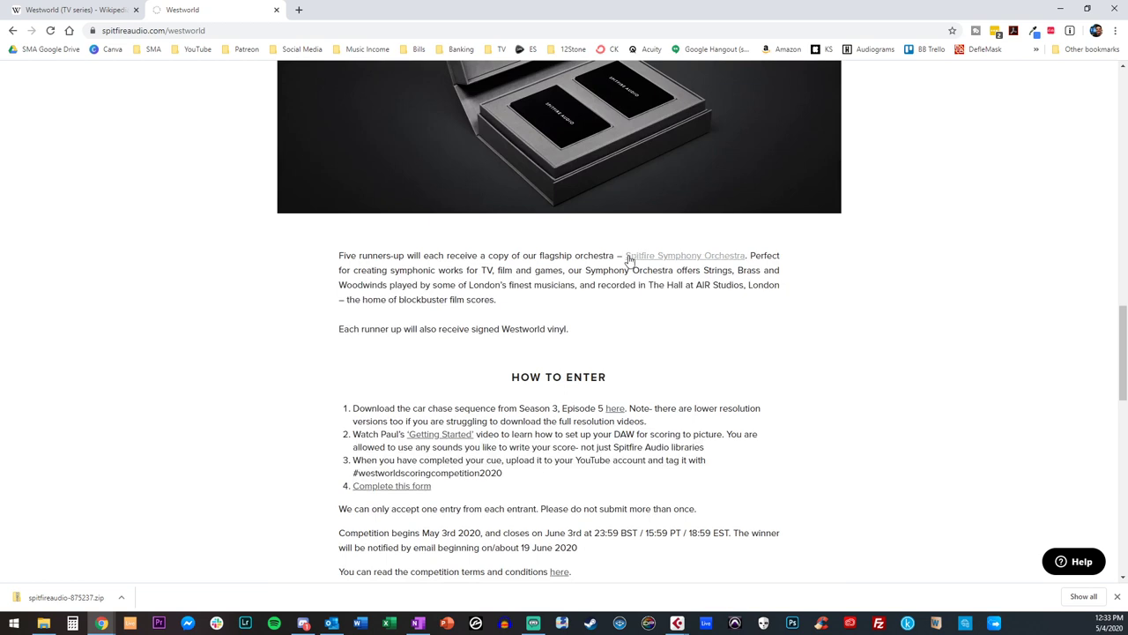
# - View the Spitfire Symphony Orchestra product page linked from the runners-up prize, and close it again
pyautogui.moveTo(622, 256); pyautogui.dragTo(745, 257)
pyautogui.click(711, 261)
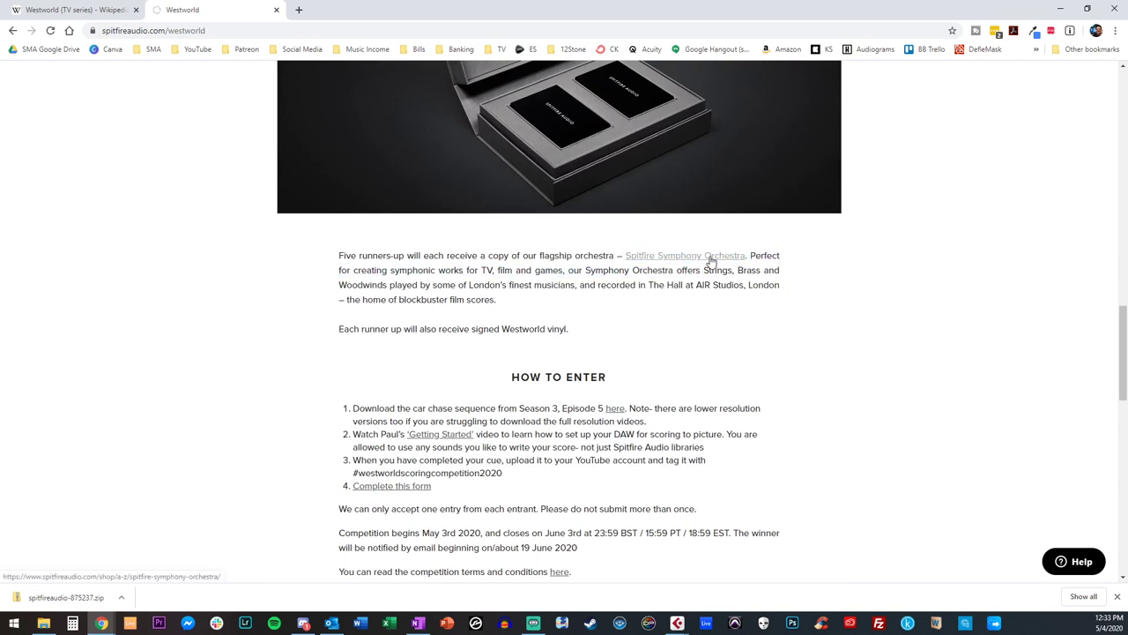
pyautogui.click(348, 9)
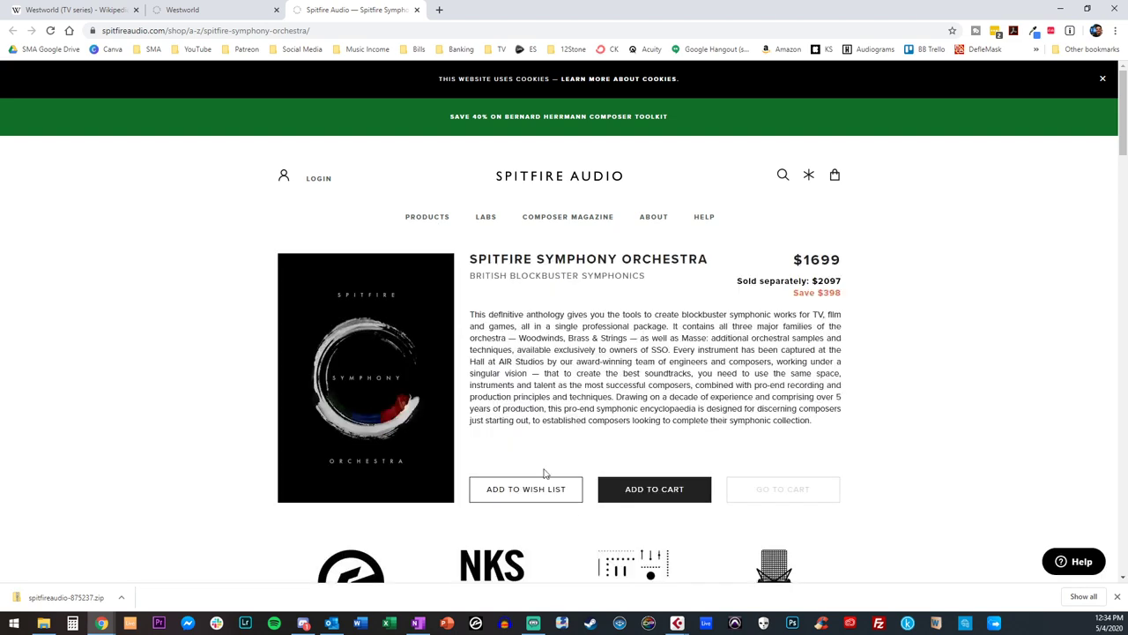
pyautogui.click(418, 10)
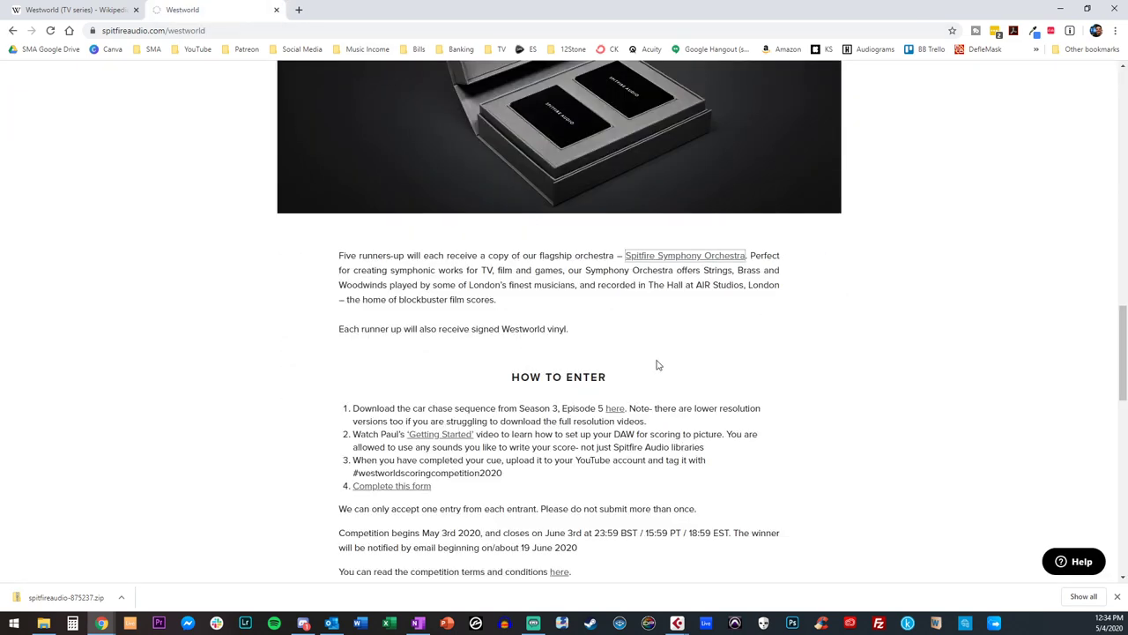
# - Read the How to Enter section of the competition page, including the required YouTube hashtag
pyautogui.scroll(-2, 685, 371)
pyautogui.moveTo(511, 266); pyautogui.dragTo(606, 262)
pyautogui.click(610, 262)
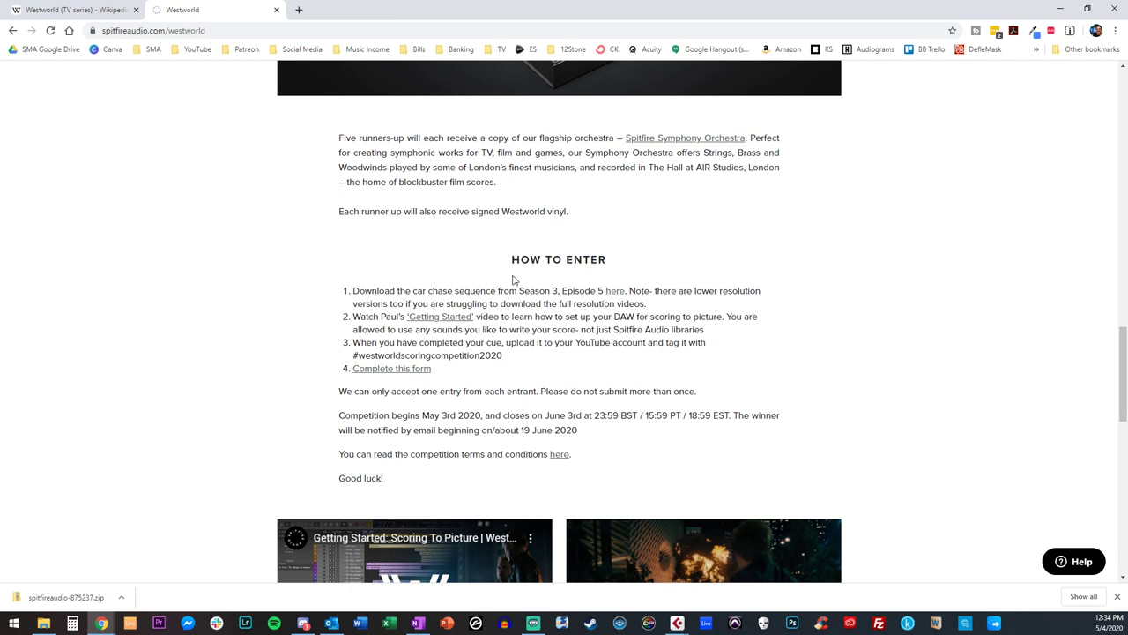
pyautogui.scroll(-1, 531, 319)
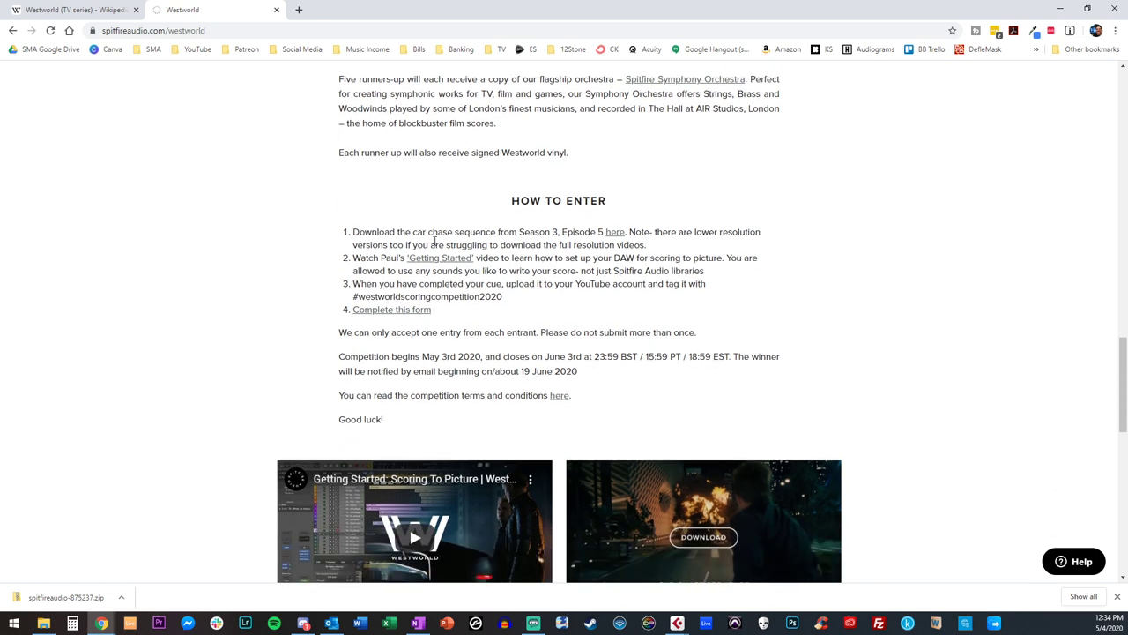
pyautogui.moveTo(340, 315); pyautogui.dragTo(341, 302)
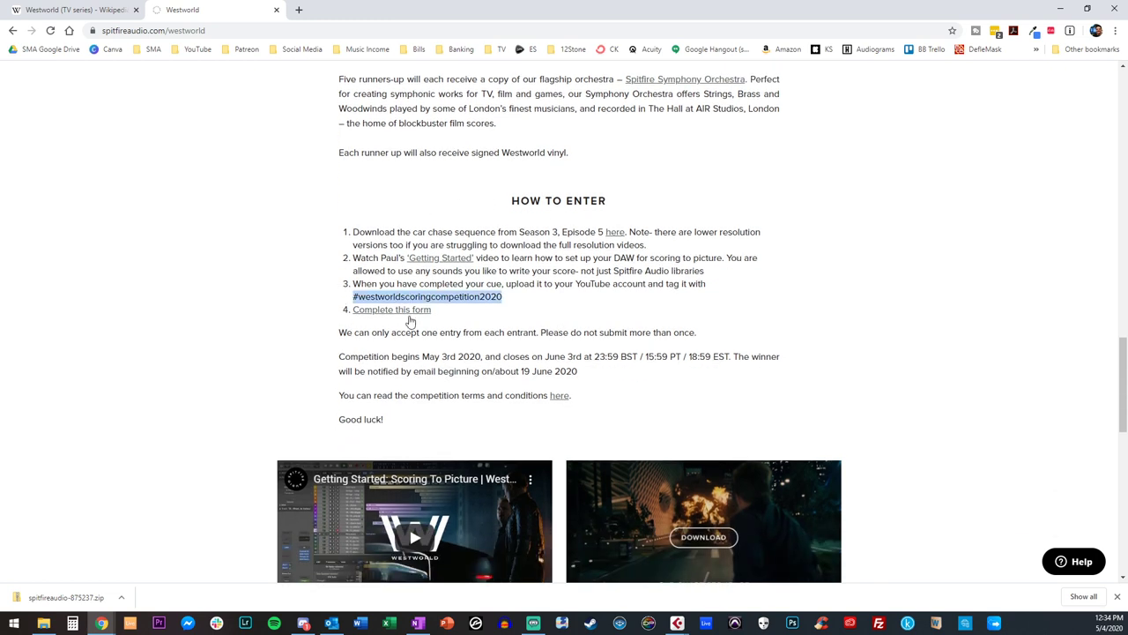
pyautogui.click(510, 300)
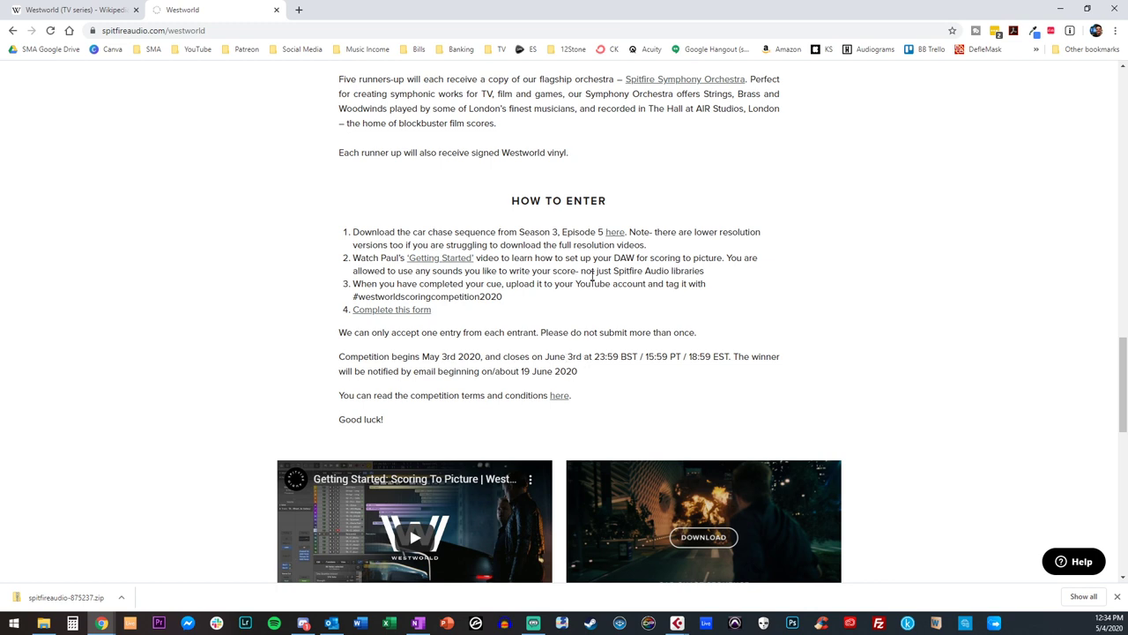
pyautogui.scroll(1, 593, 278)
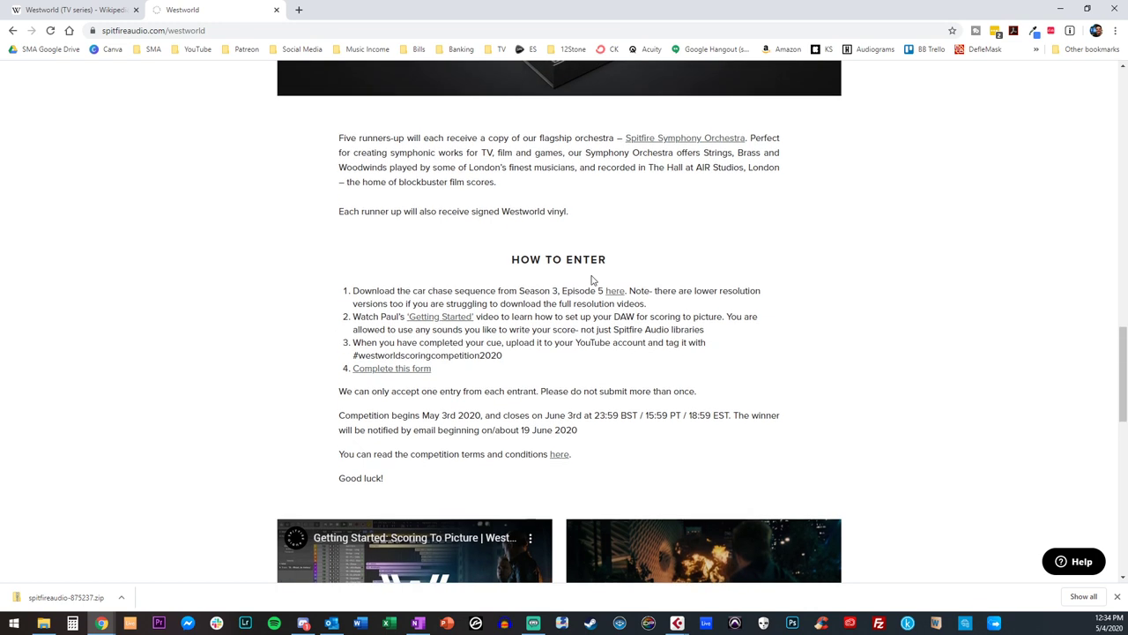
pyautogui.scroll(15, 511, 280)
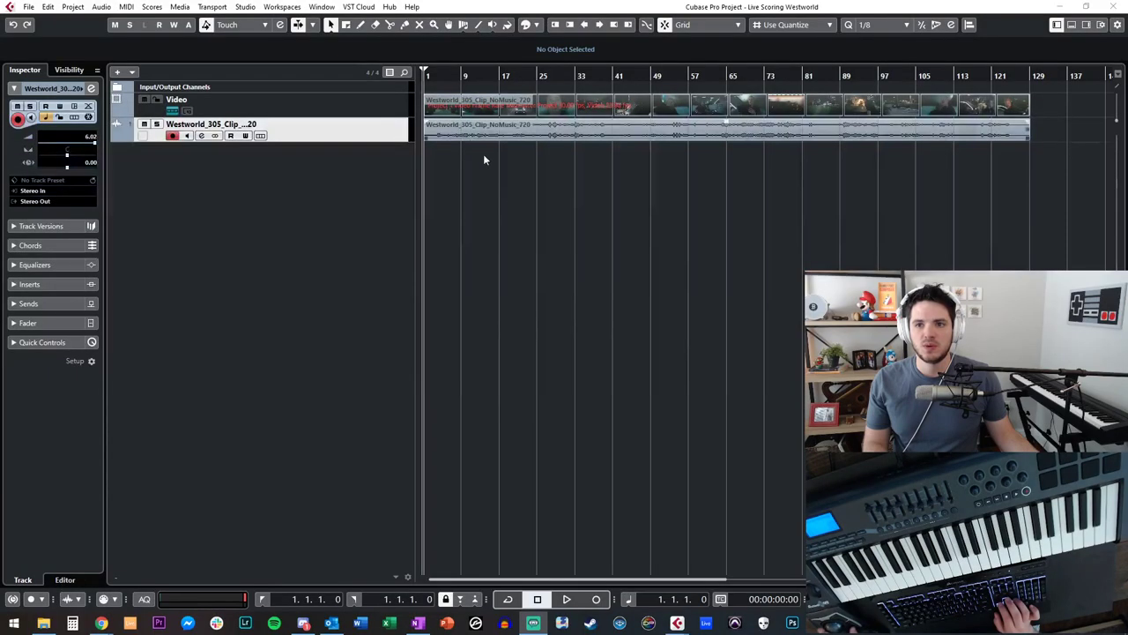
# - Show the video player again in the Cubase project
pyautogui.press('F8')
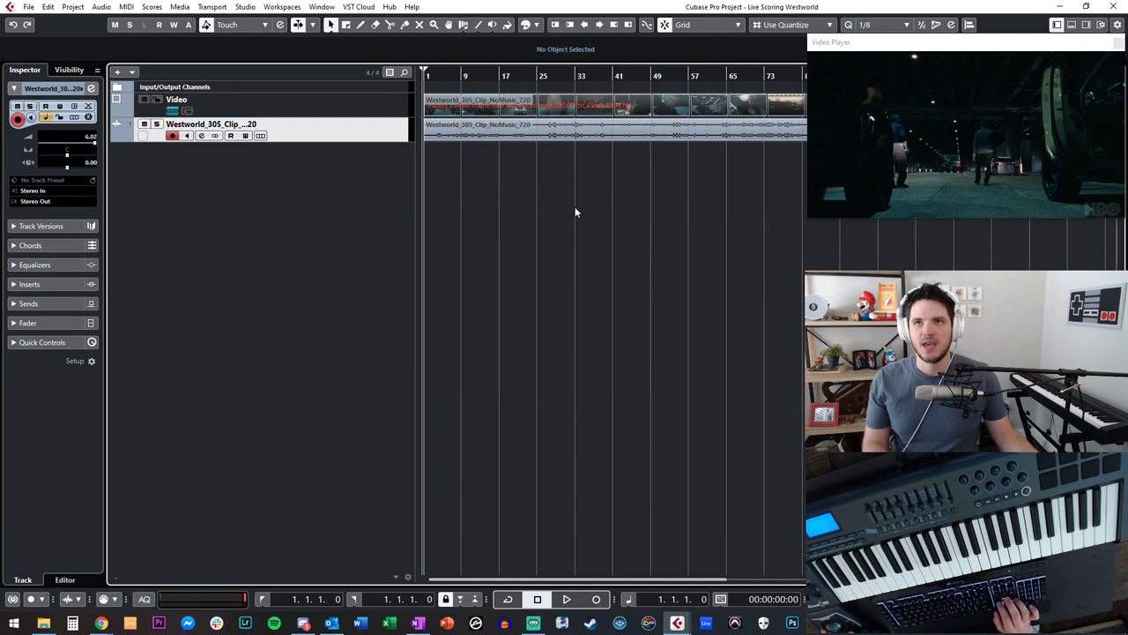
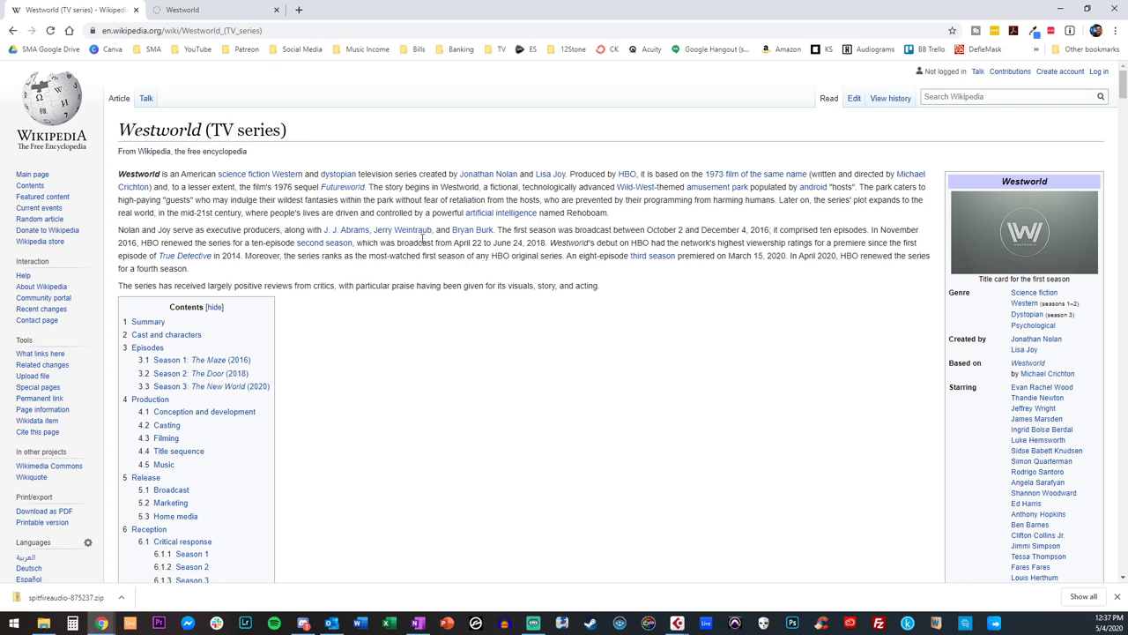
# - Read the introduction of the Westworld (TV series) Wikipedia article for the show's premise and setting
pyautogui.moveTo(253, 190); pyautogui.dragTo(292, 190)
pyautogui.click(295, 212)
pyautogui.moveTo(179, 213); pyautogui.dragTo(224, 213)
pyautogui.click(276, 213)
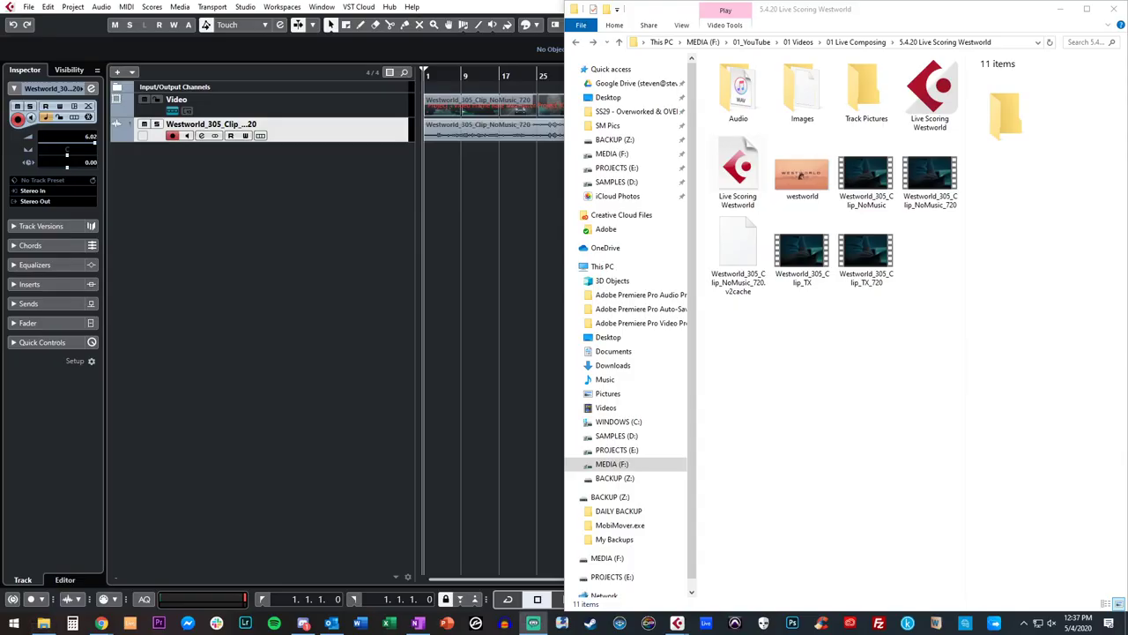
# - Compare the file details of Westworld_305_Clip_TX and Westworld_305_Clip_TX_720 in the 5.4.20 Live Scoring Westworld folder
pyautogui.click(911, 352)
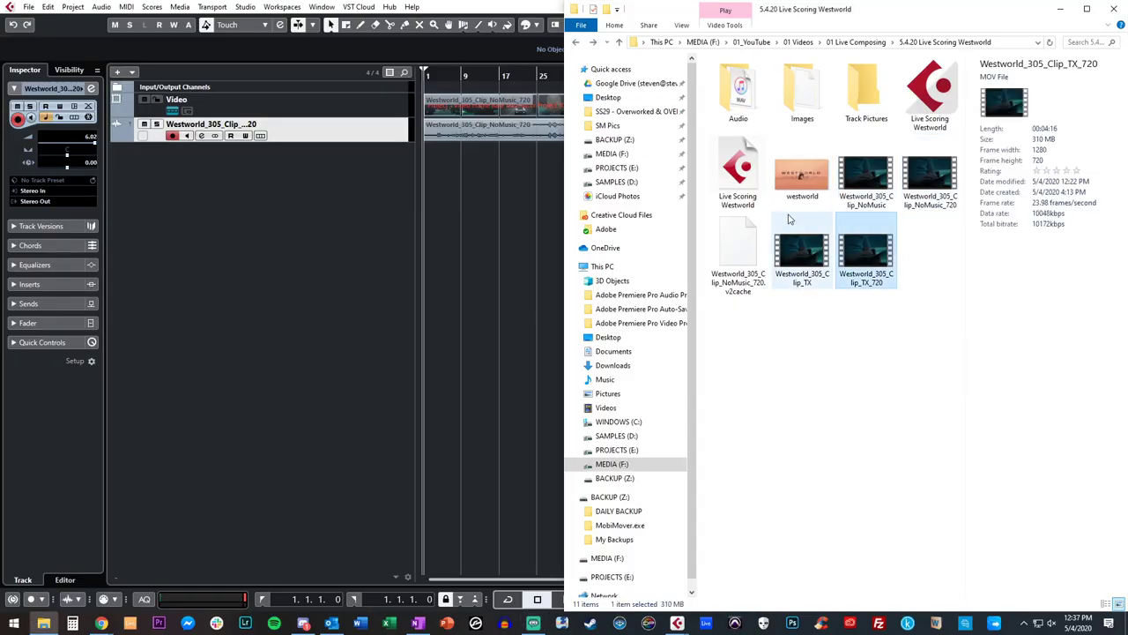
pyautogui.click(809, 278)
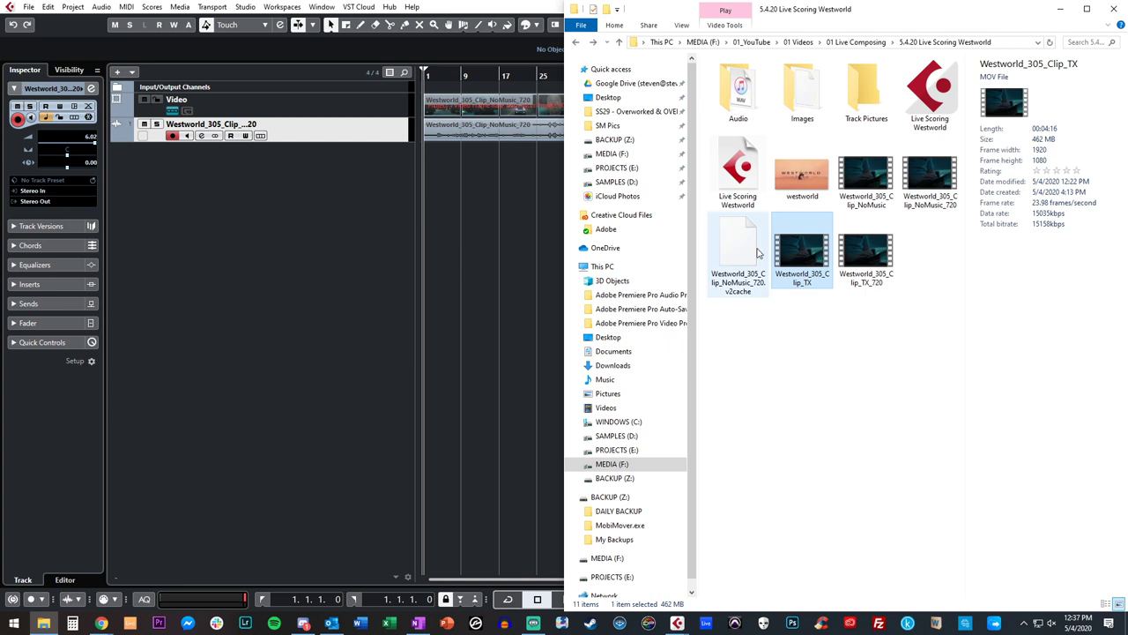
pyautogui.click(837, 310)
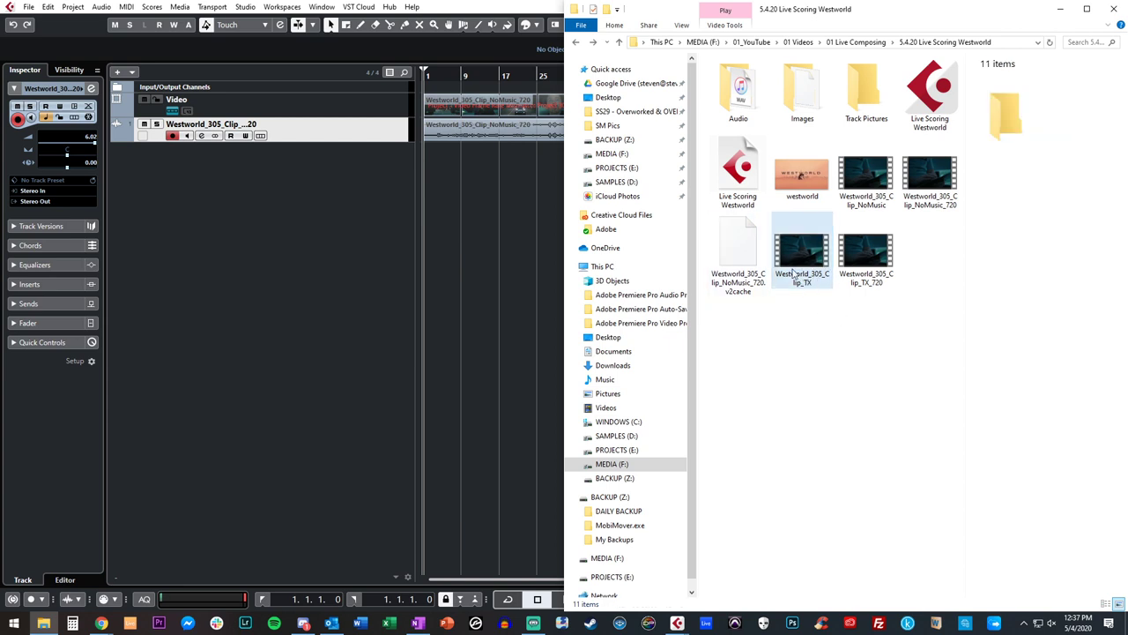
pyautogui.click(847, 269)
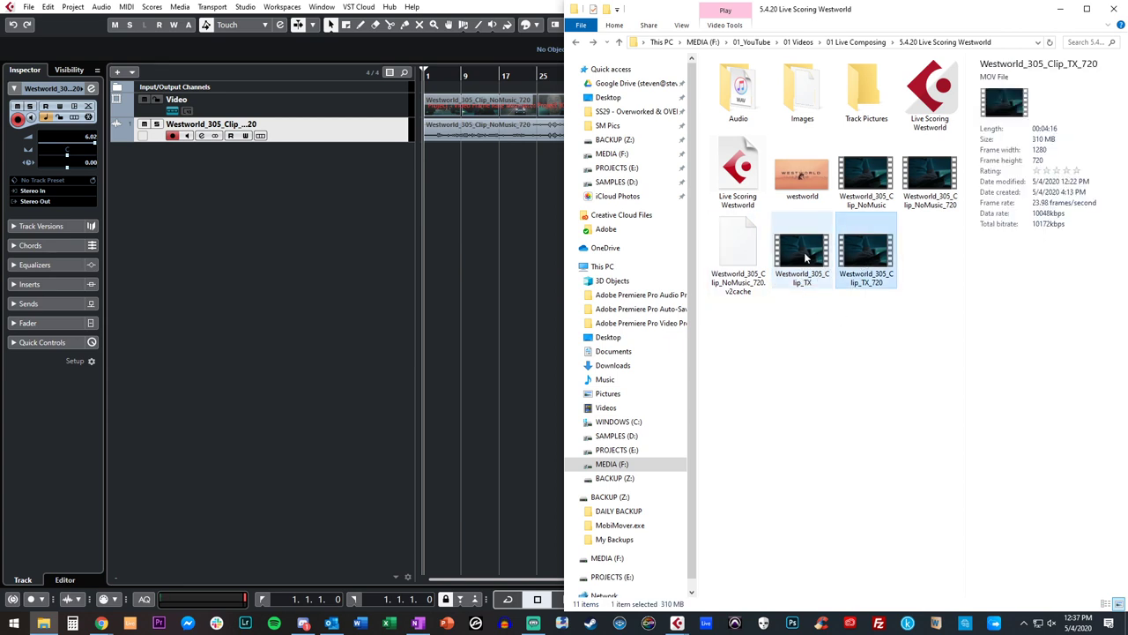
pyautogui.click(804, 322)
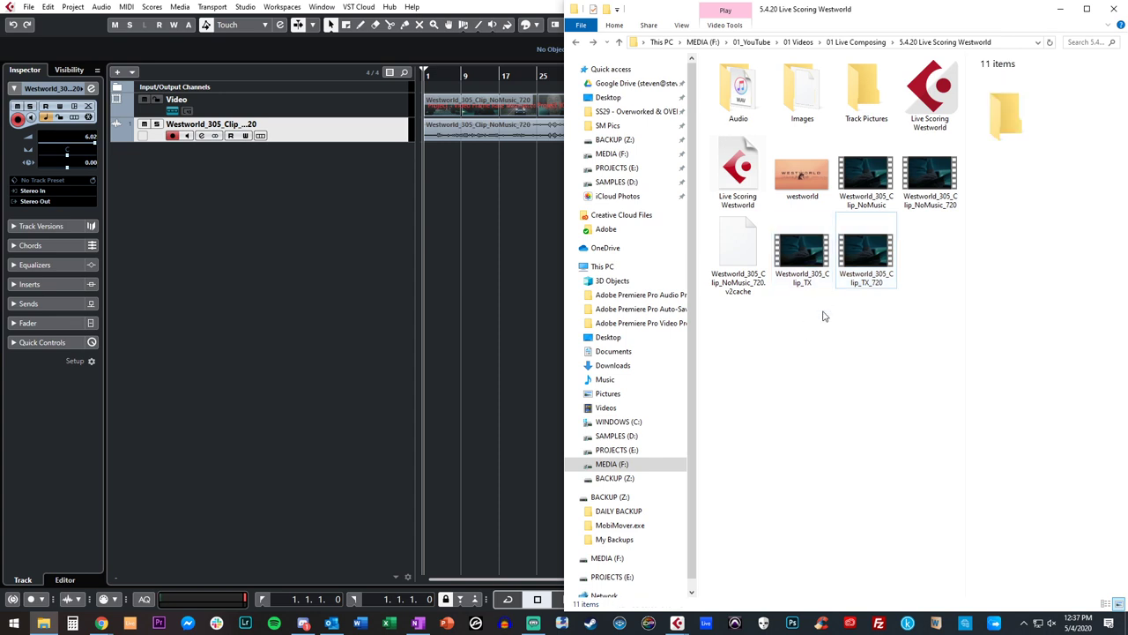
pyautogui.click(803, 263)
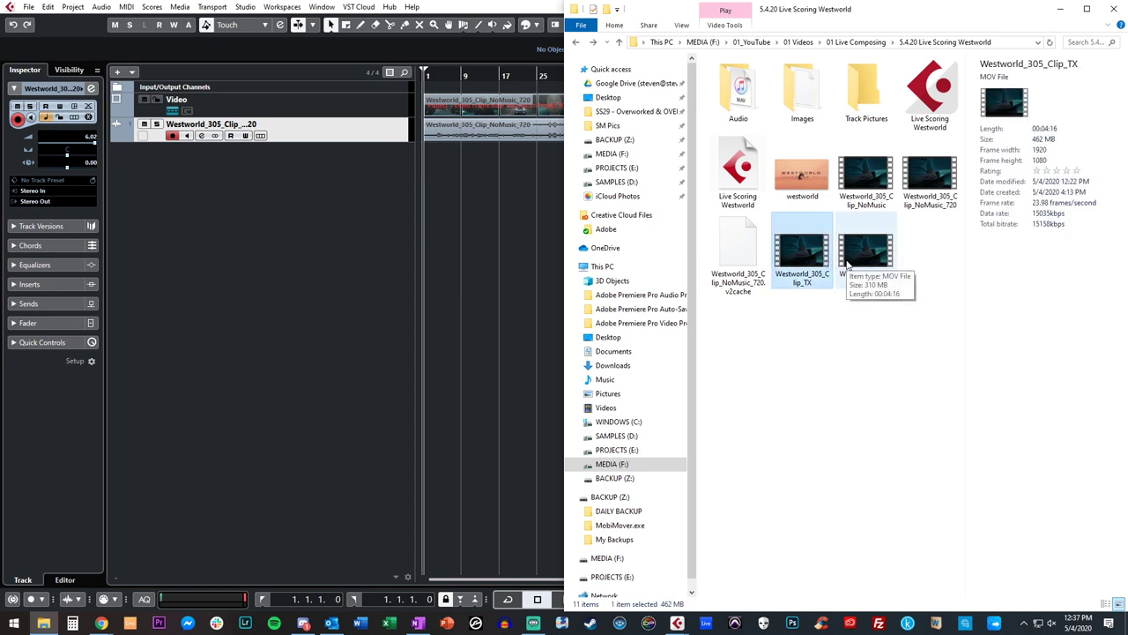
# - Check the file details of Westworld_305_Clip_TX_720 and compare Westworld_305_Clip_NoMusic with Westworld_305_Clip_NoMusic_720
pyautogui.click(838, 327)
pyautogui.click(830, 256)
pyautogui.click(860, 256)
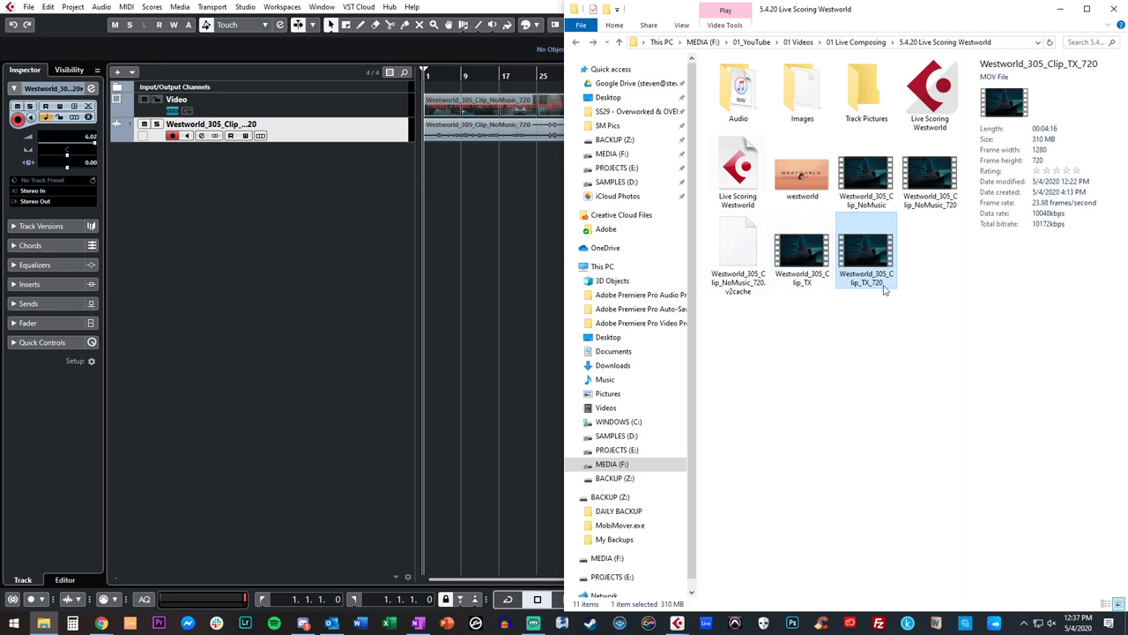
pyautogui.click(824, 313)
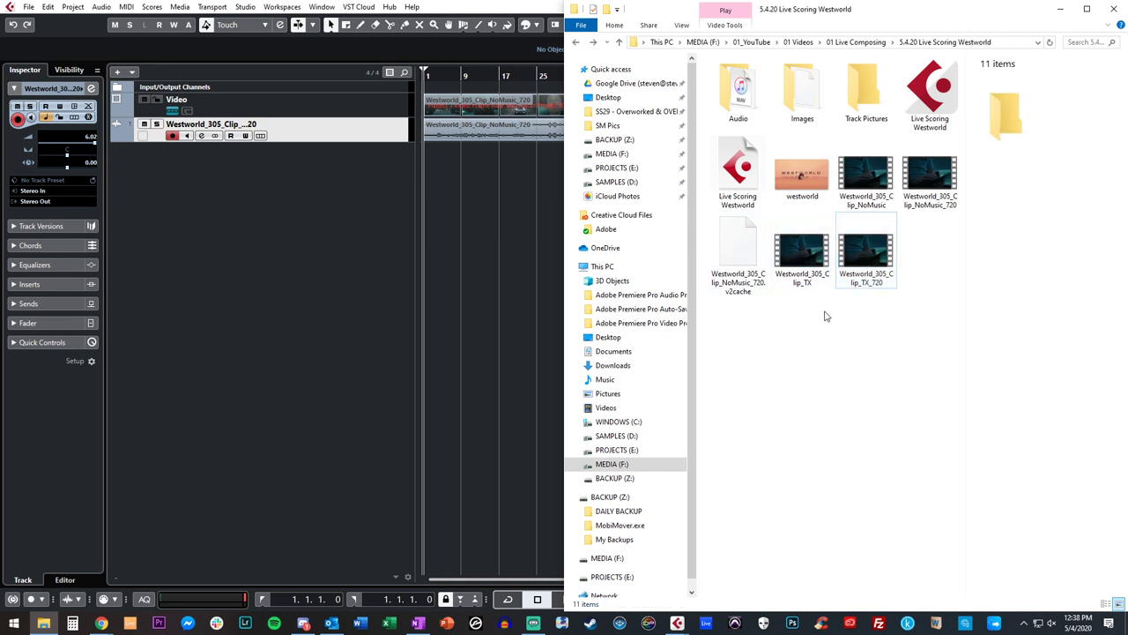
pyautogui.click(871, 187)
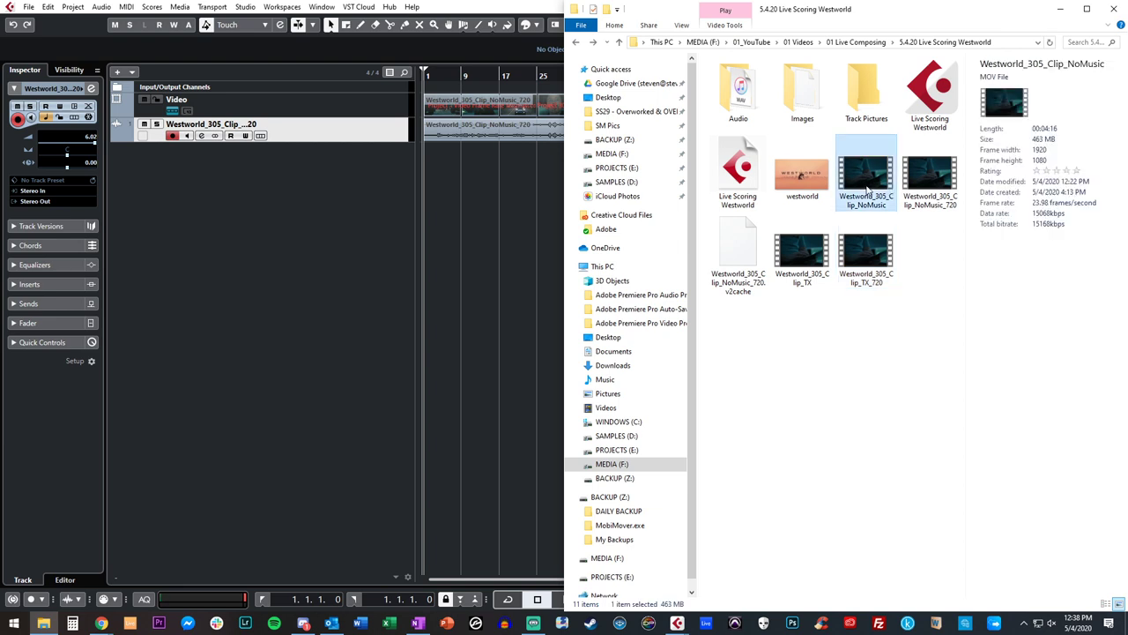
pyautogui.click(941, 187)
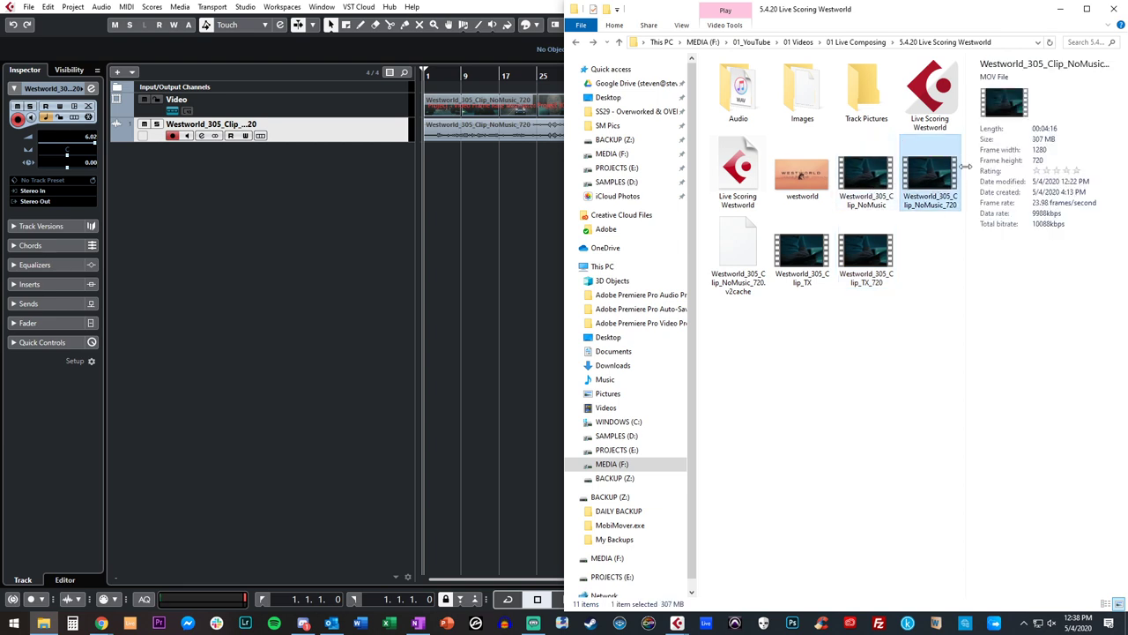
pyautogui.click(888, 176)
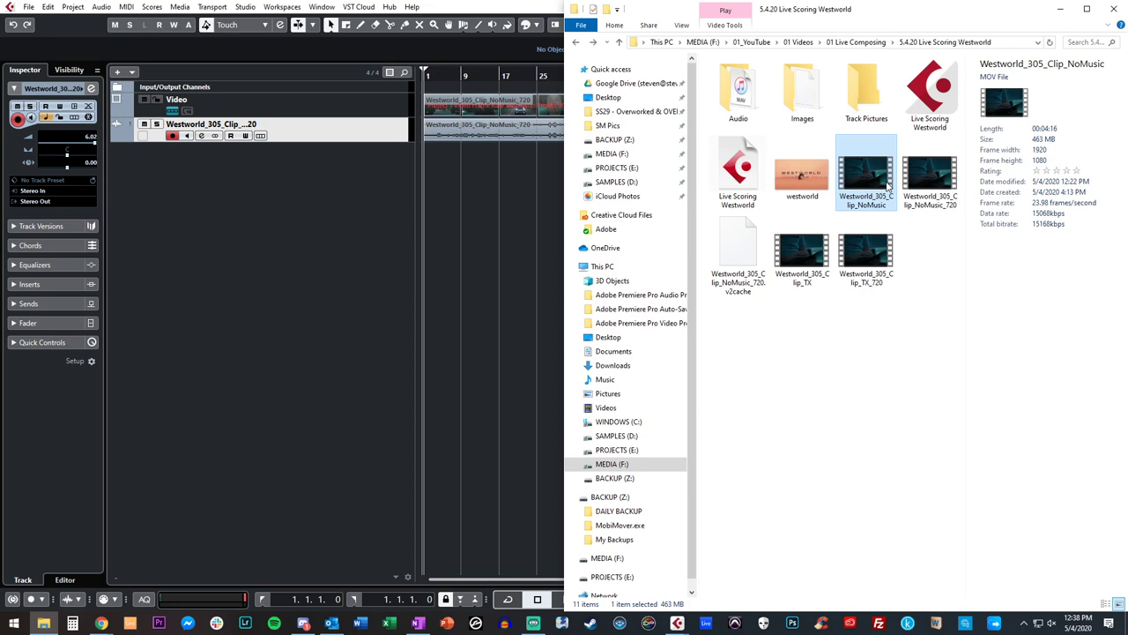
pyautogui.click(932, 186)
# - Return to the Cubase project and show its video player
pyautogui.click(1060, 9)
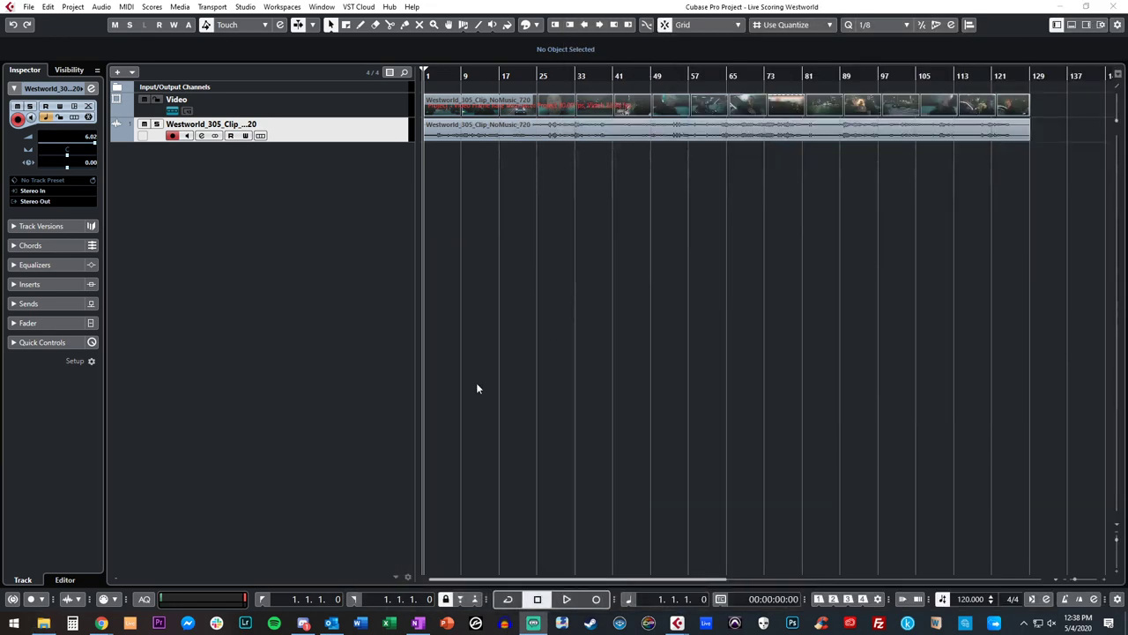
pyautogui.press('F8')
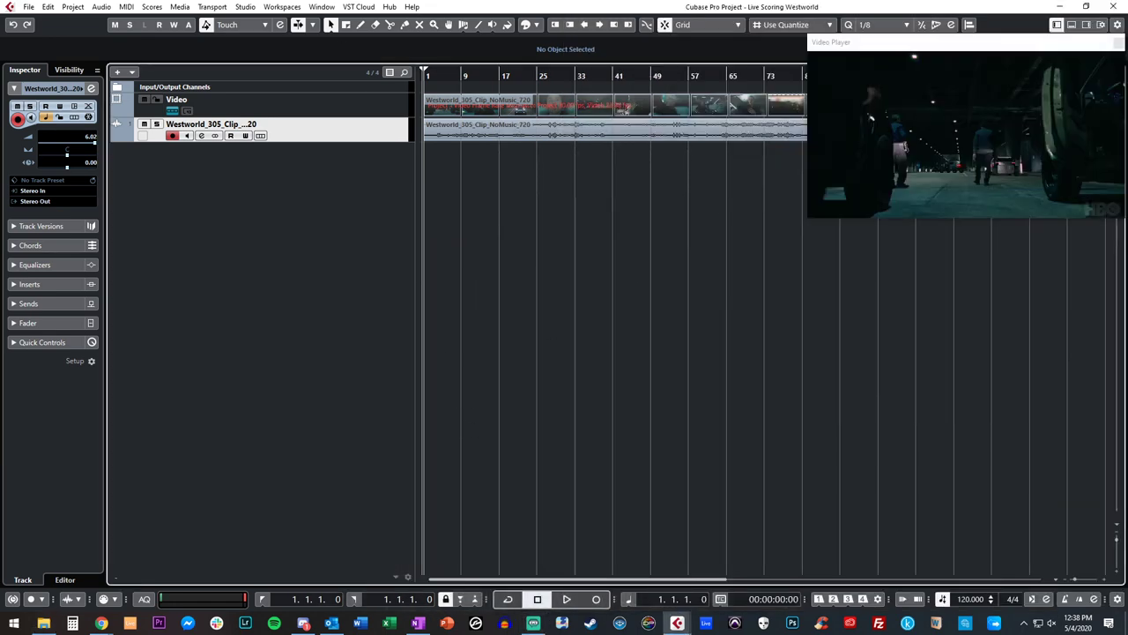
pyautogui.press('F8')
pyautogui.press('F8')
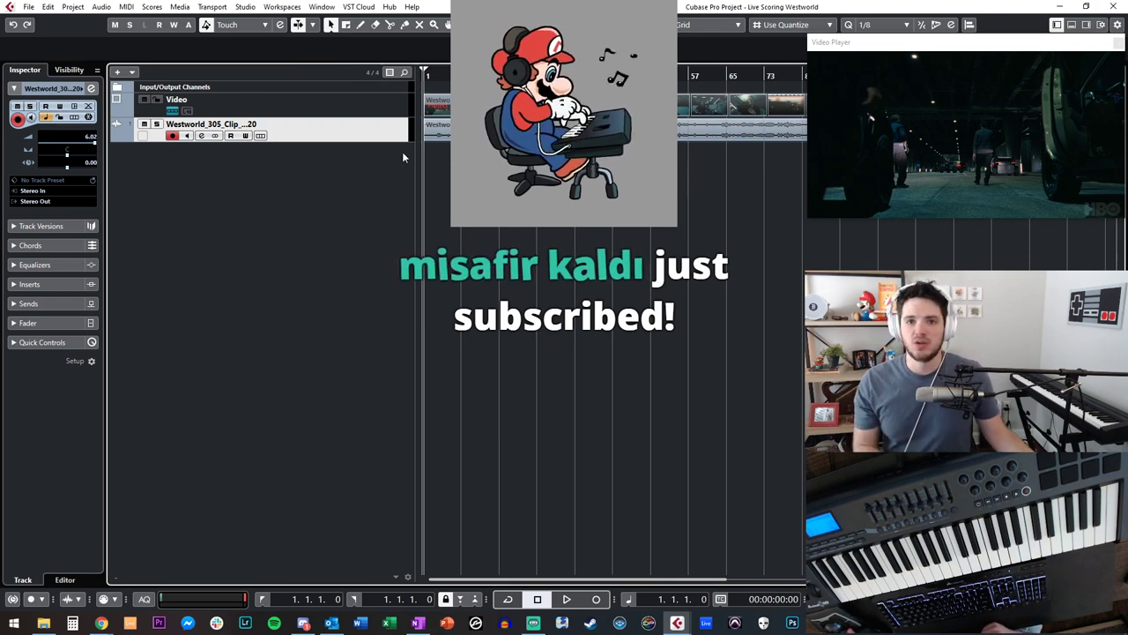
# - Set the project frame rate to 23.98 fps in Project Setup to match the video
pyautogui.click(153, 7)
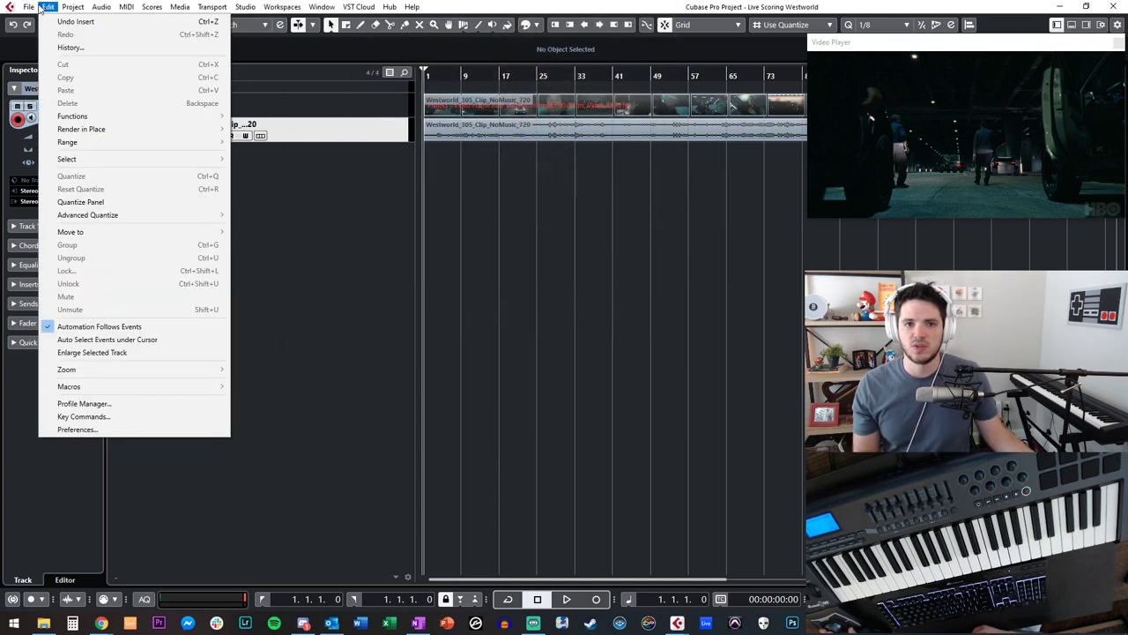
pyautogui.moveTo(70, 11)
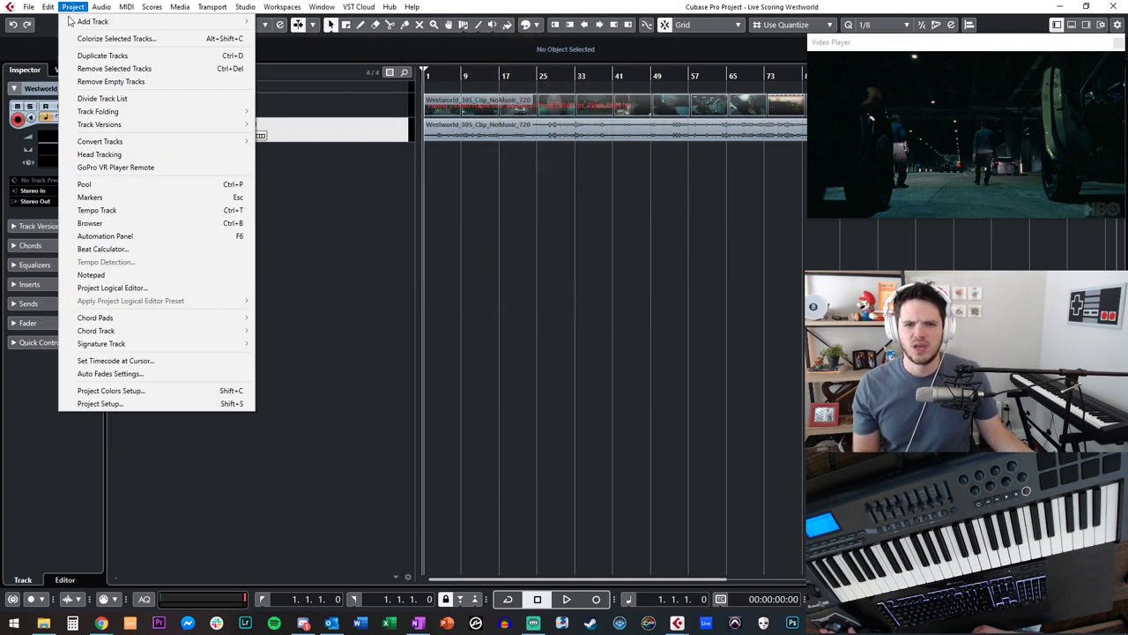
pyautogui.click(172, 404)
pyautogui.moveTo(506, 137); pyautogui.dragTo(334, 136)
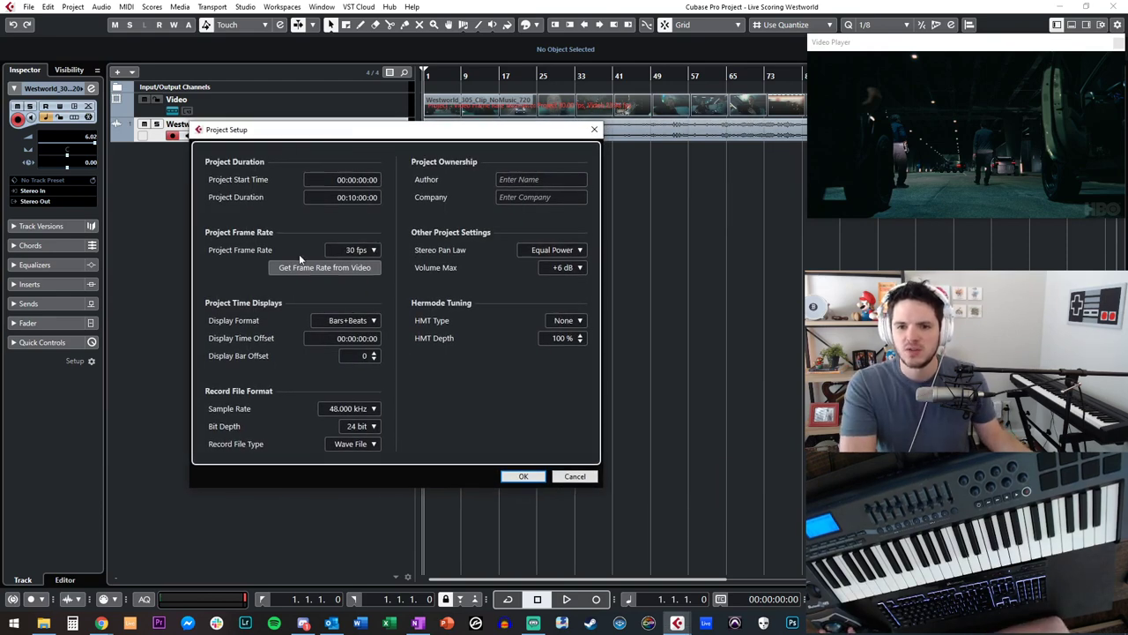
pyautogui.click(348, 252)
pyautogui.click(352, 262)
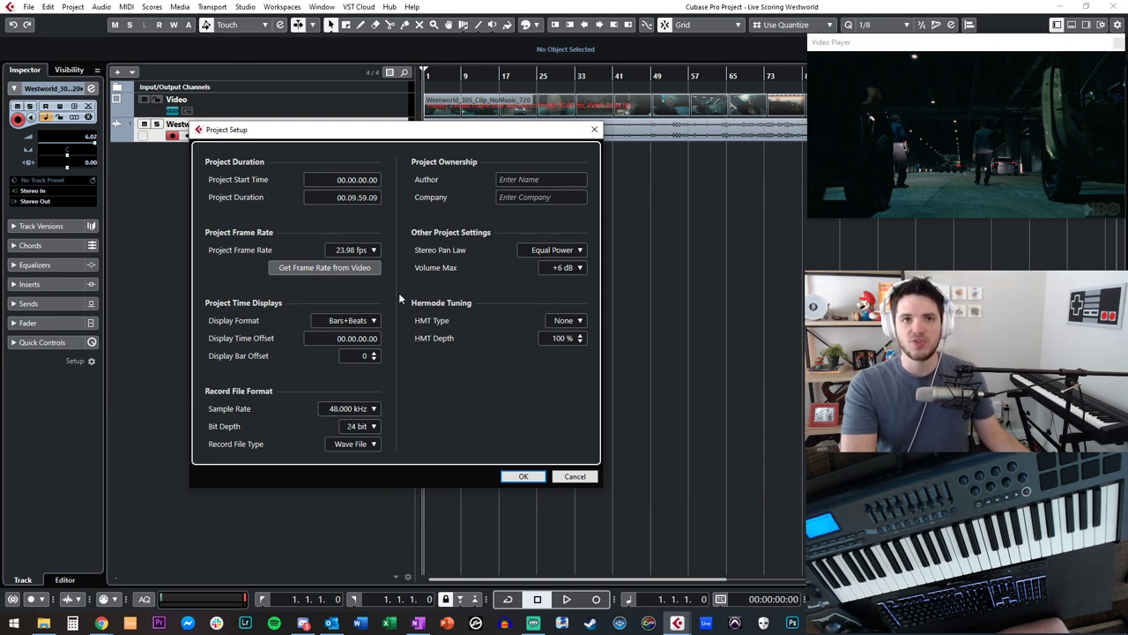
pyautogui.click(524, 479)
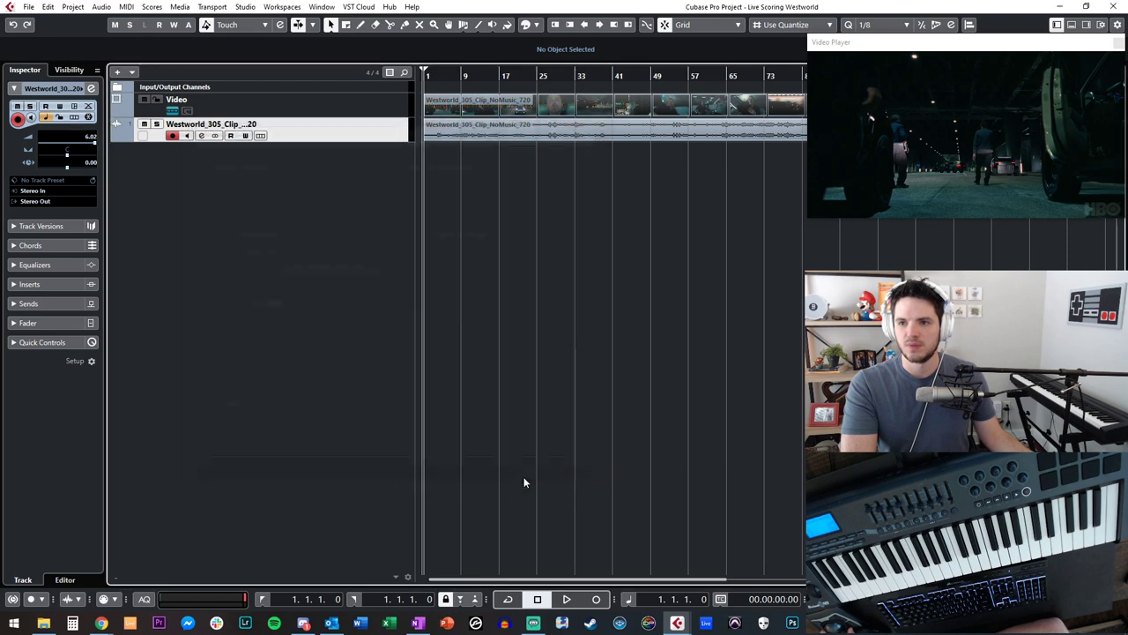
# - Scrub through the opening of the clip to about 20 seconds and return the cursor to the project start
pyautogui.moveTo(489, 71); pyautogui.dragTo(476, 99)
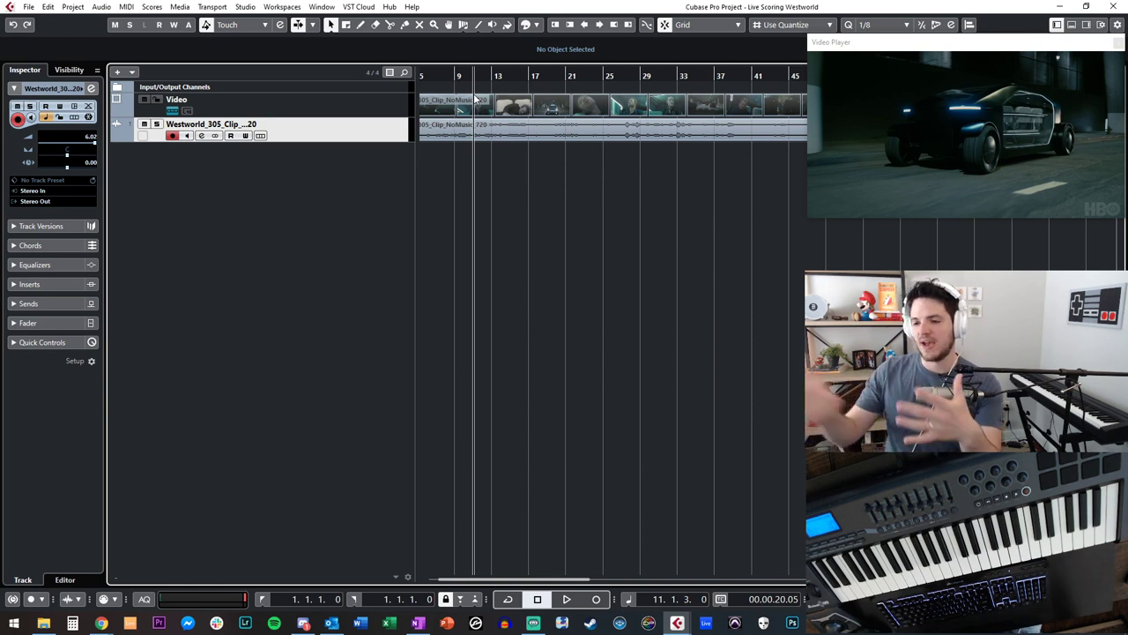
pyautogui.press('g')
pyautogui.press('g')
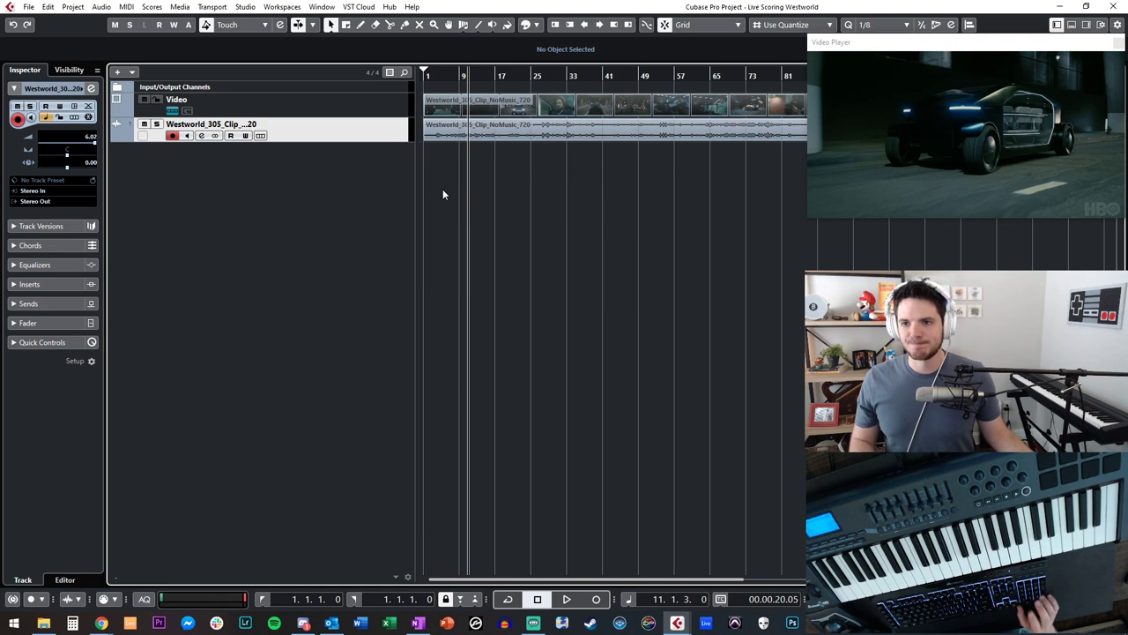
pyautogui.press('Home')
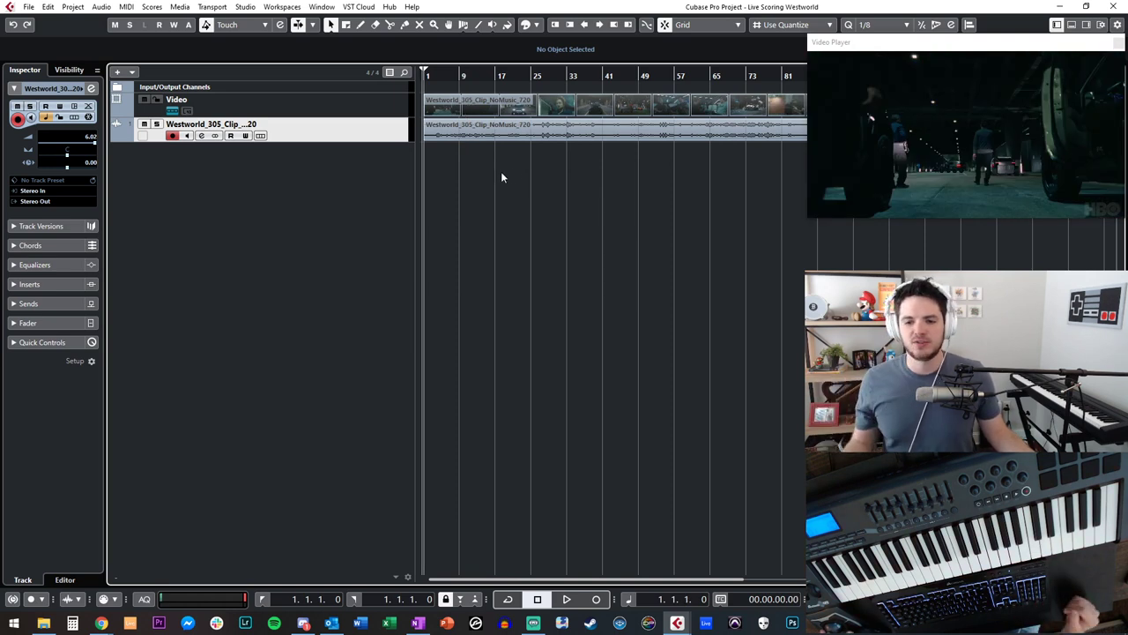
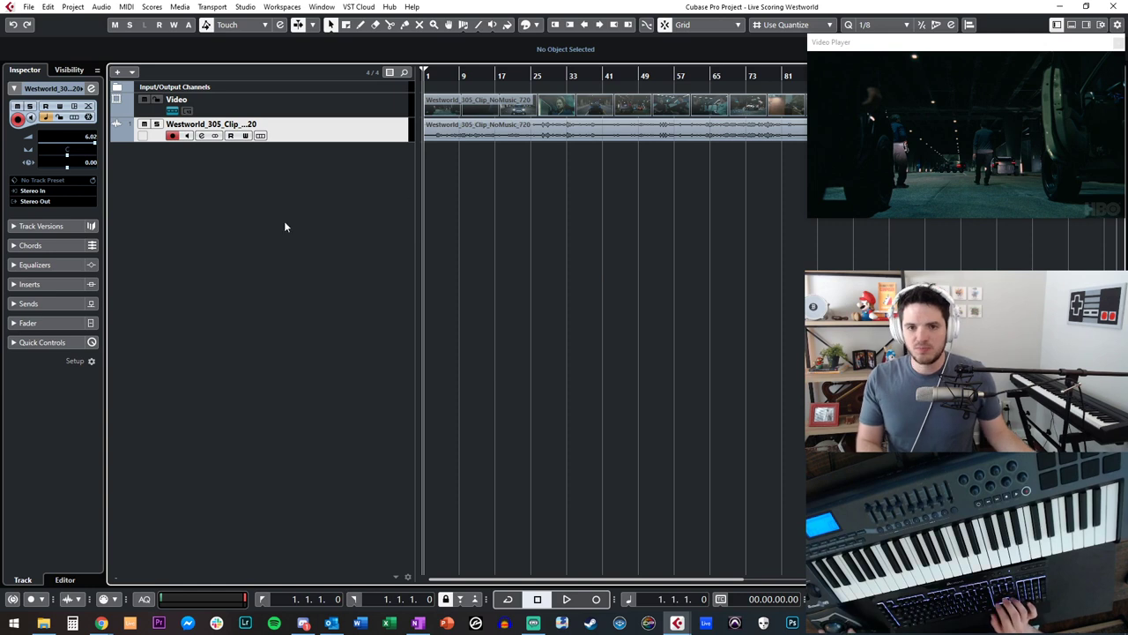
# - Add a marker track named MARKERS and place it above the Video track
pyautogui.doubleClick(284, 221)
pyautogui.click(322, 252)
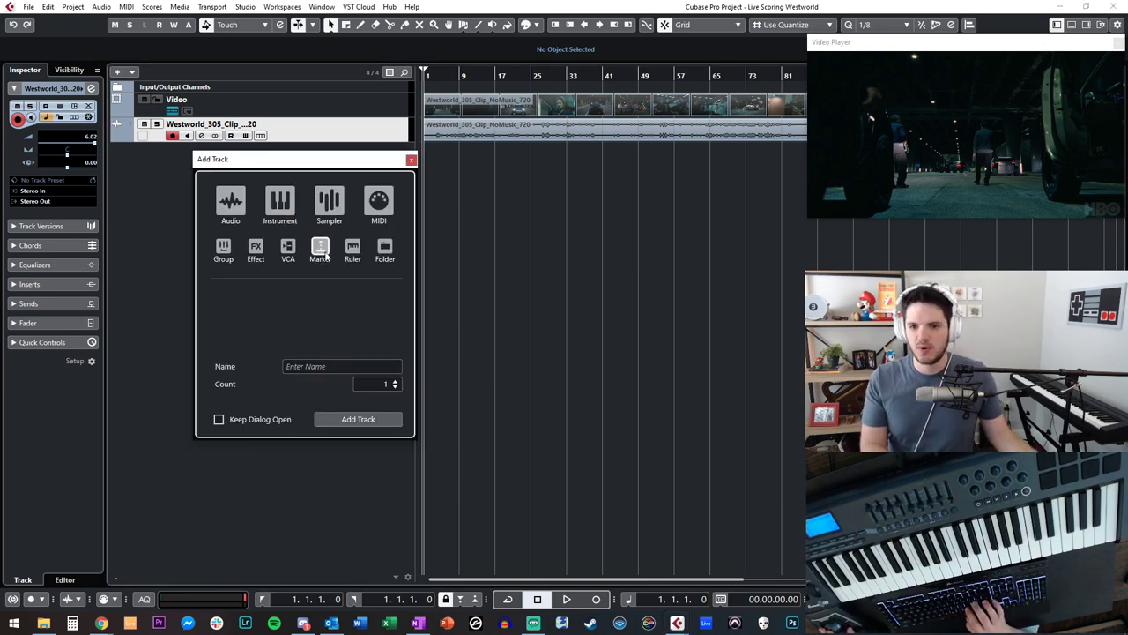
pyautogui.click(319, 367)
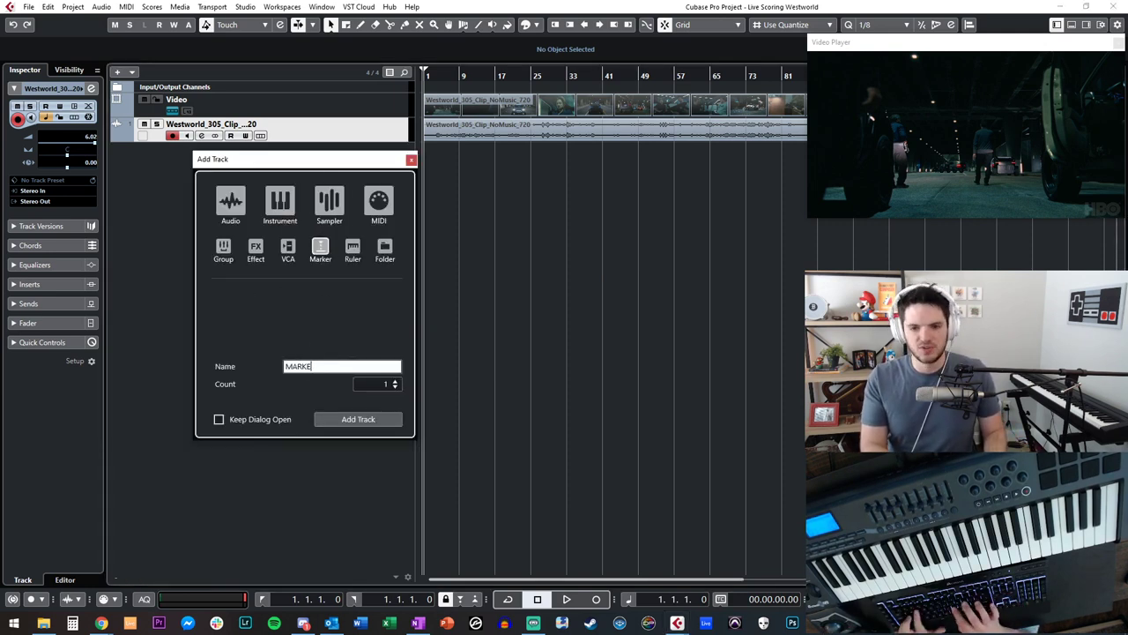
pyautogui.click(368, 420)
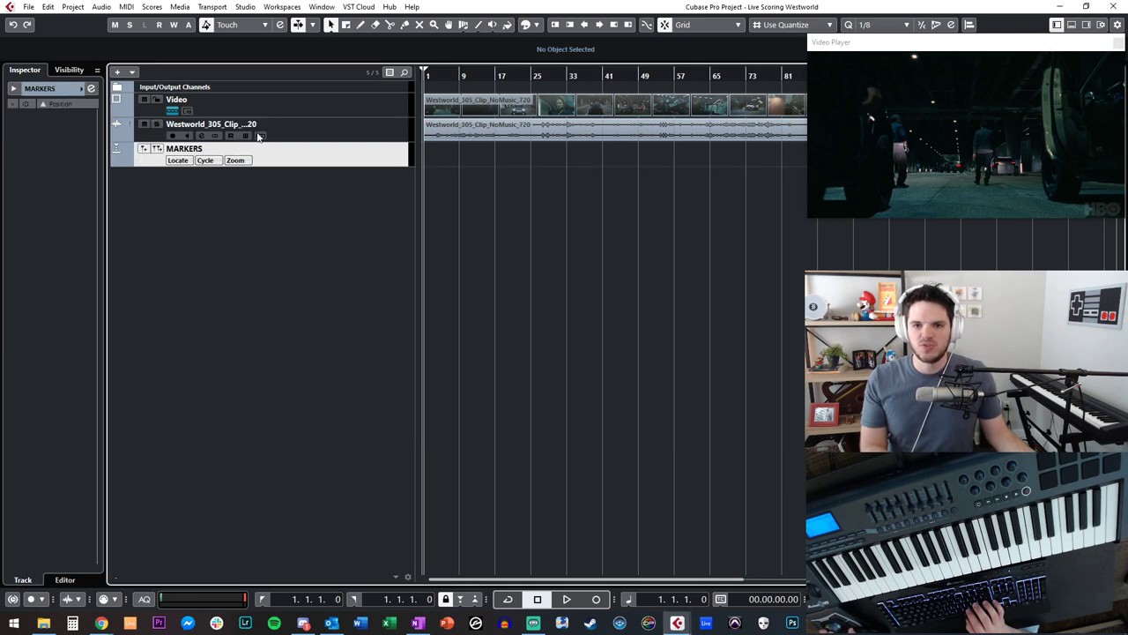
pyautogui.moveTo(263, 113); pyautogui.dragTo(263, 106)
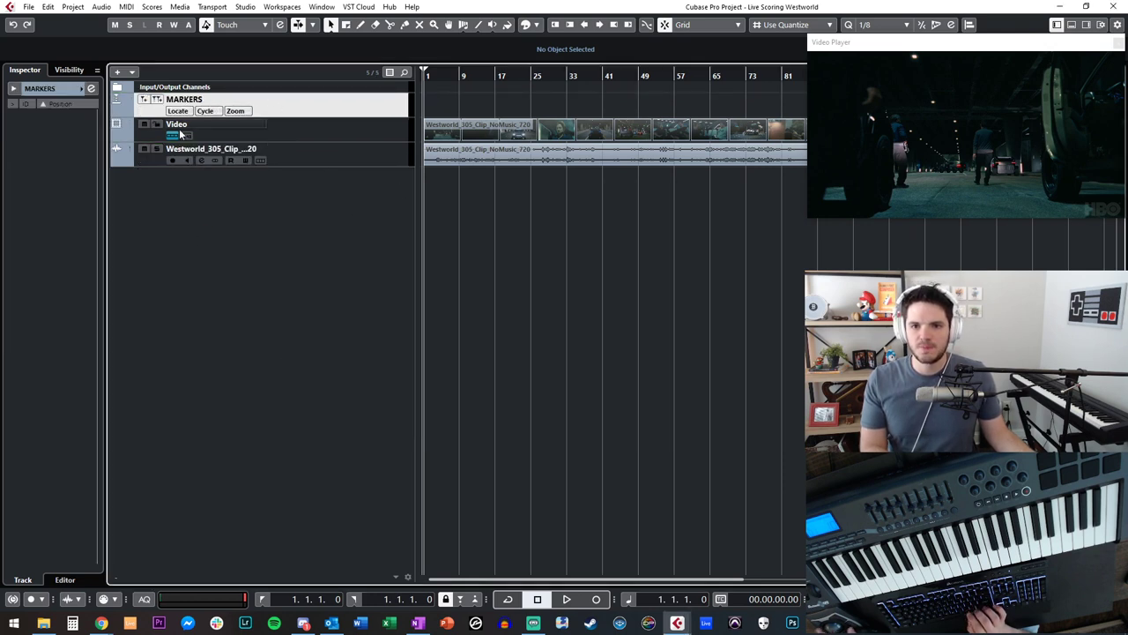
# - Preview the ending and the opening half minute of the clip, finishing with the cursor at the project start
pyautogui.hscroll(4, 570, 229)
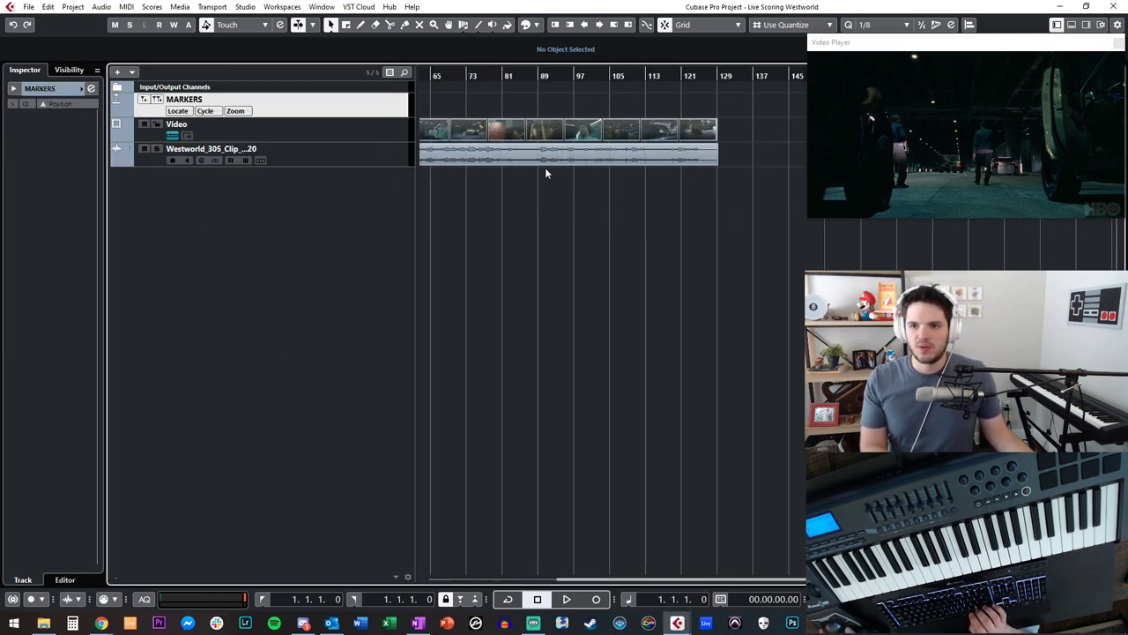
pyautogui.moveTo(601, 79)
pyautogui.mouseDown()
pyautogui.moveTo(732, 78)
pyautogui.moveTo(603, 96)
pyautogui.mouseUp()
pyautogui.press('Home')
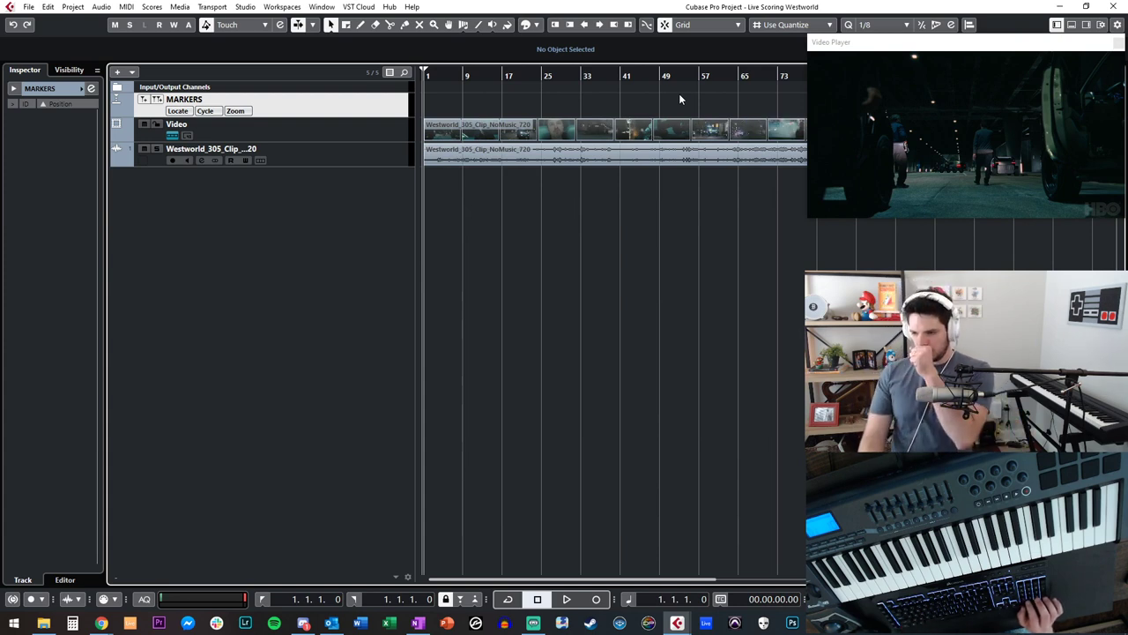
pyautogui.press('space')
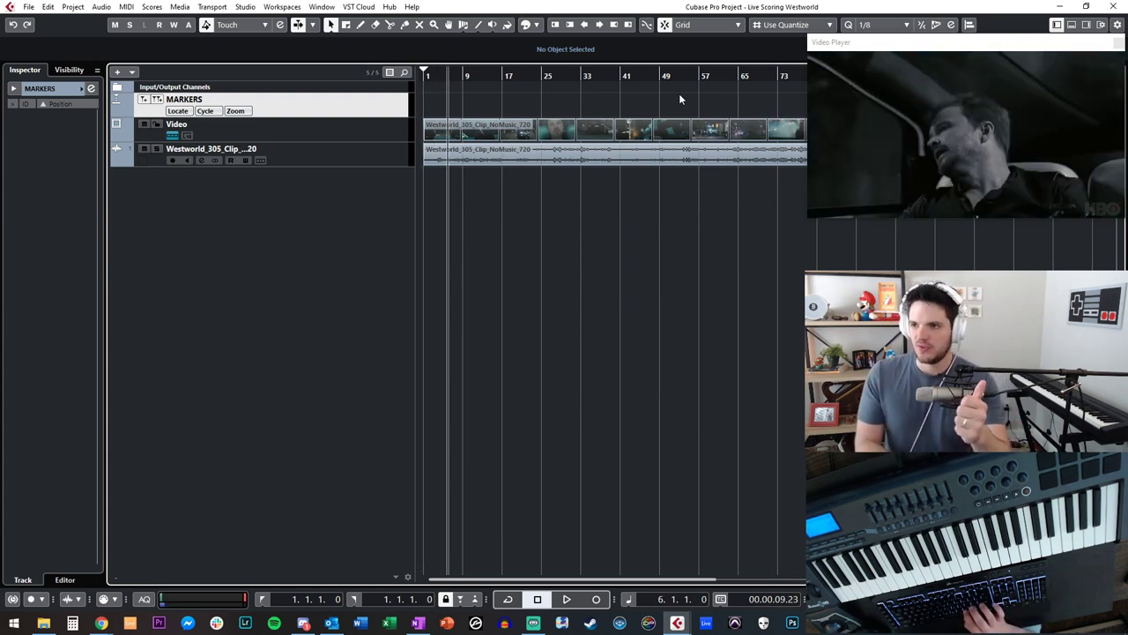
pyautogui.press('Home')
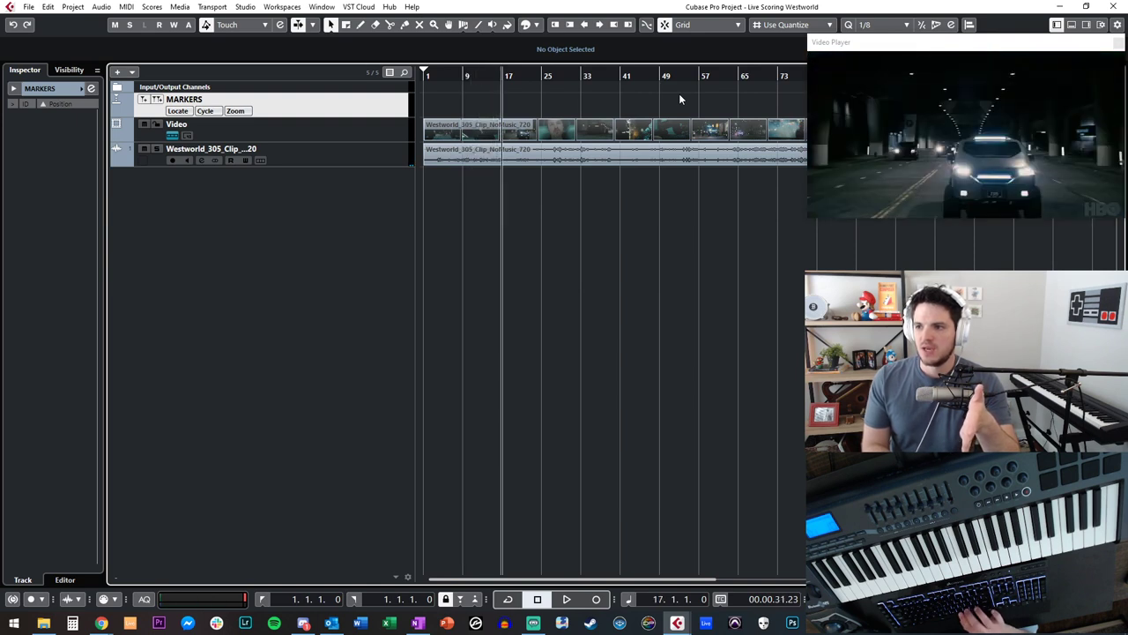
pyautogui.press('space')
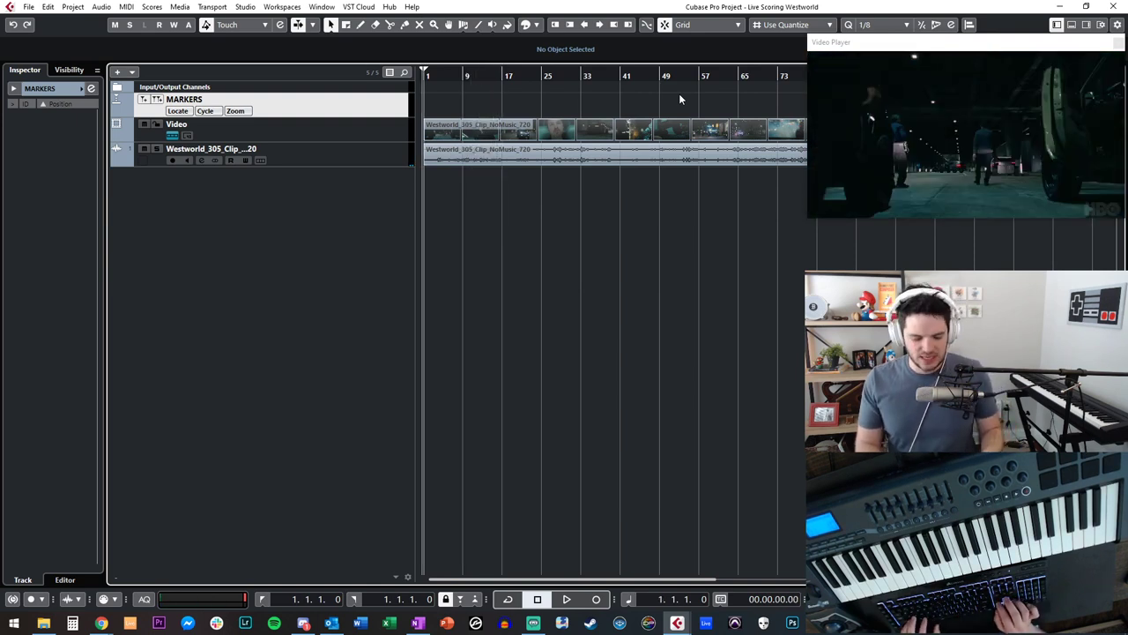
# - Add a marker at the project start, set its description to "Act 1 - anxiety" and close the marker list
pyautogui.press('Insert')
pyautogui.hotkey('ctrl', 'm')
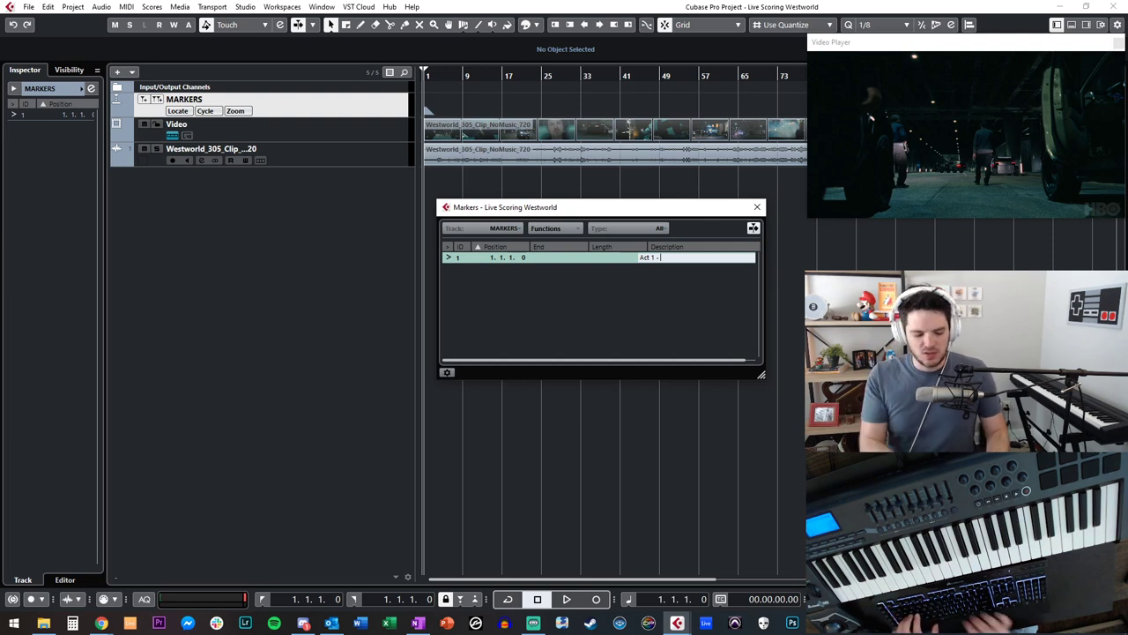
pyautogui.press('Return')
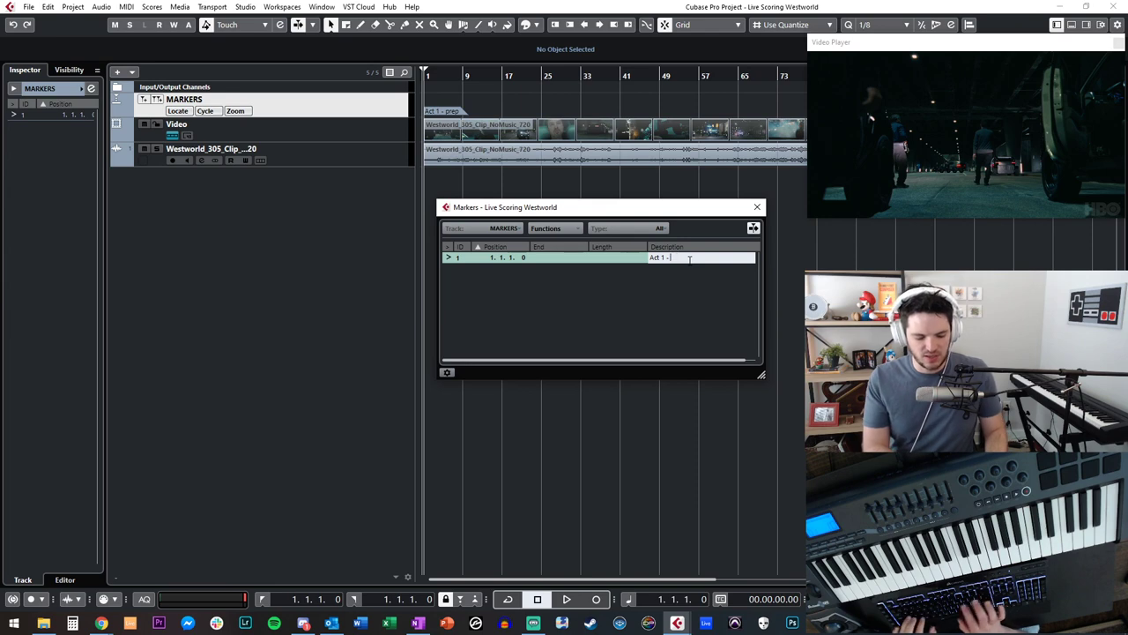
pyautogui.write('ty')
pyautogui.press('Return')
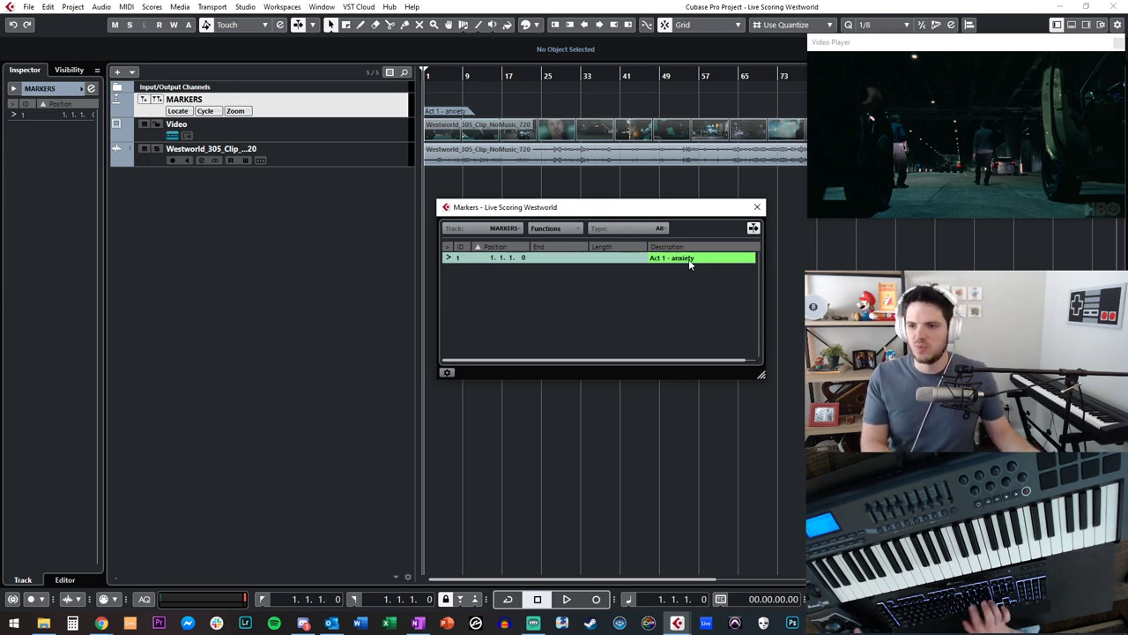
pyautogui.click(756, 208)
# - Preview the middle of the clip from about bar 43 to bar 81 to locate where the second act starts
pyautogui.moveTo(492, 76); pyautogui.dragTo(555, 76)
pyautogui.press('space')
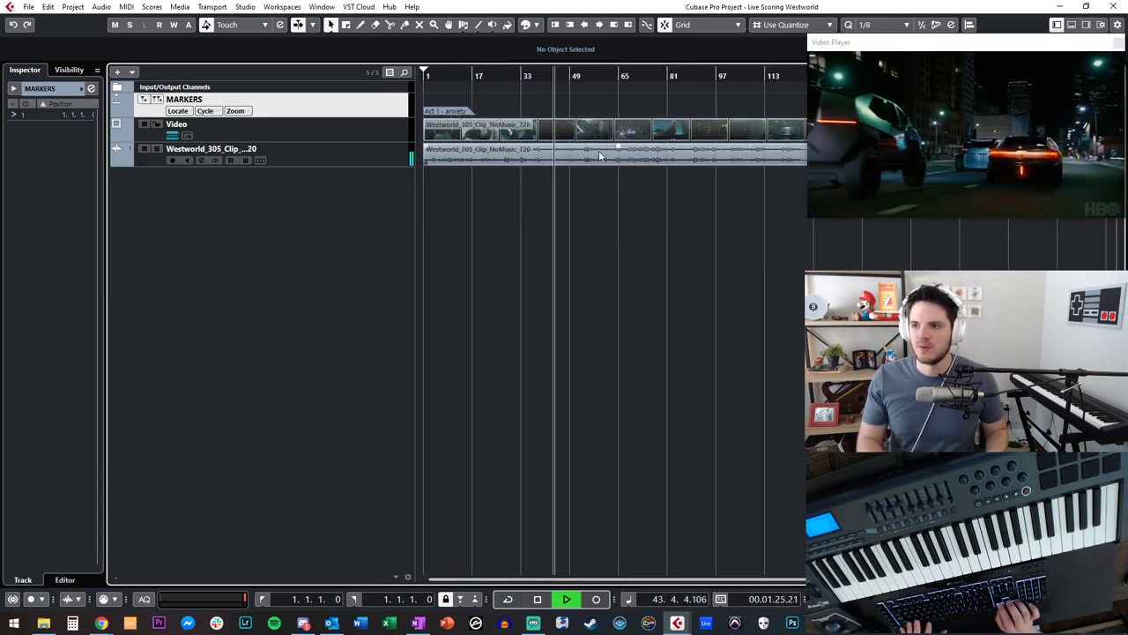
pyautogui.press('h')
pyautogui.press('h')
pyautogui.press('h')
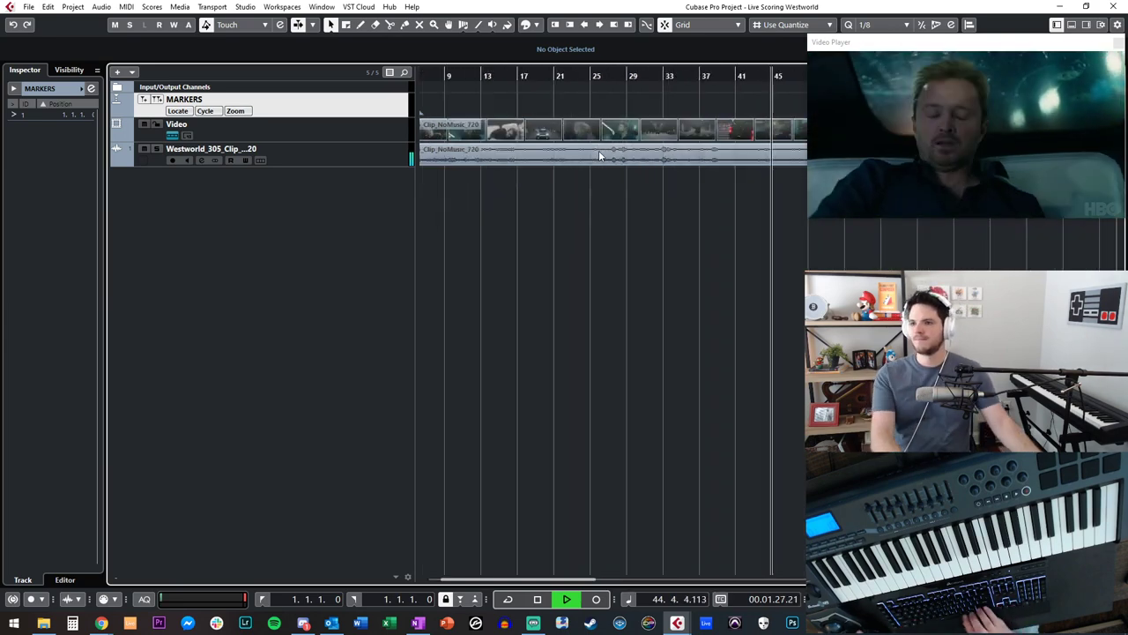
pyautogui.hscroll(3, 631, 112)
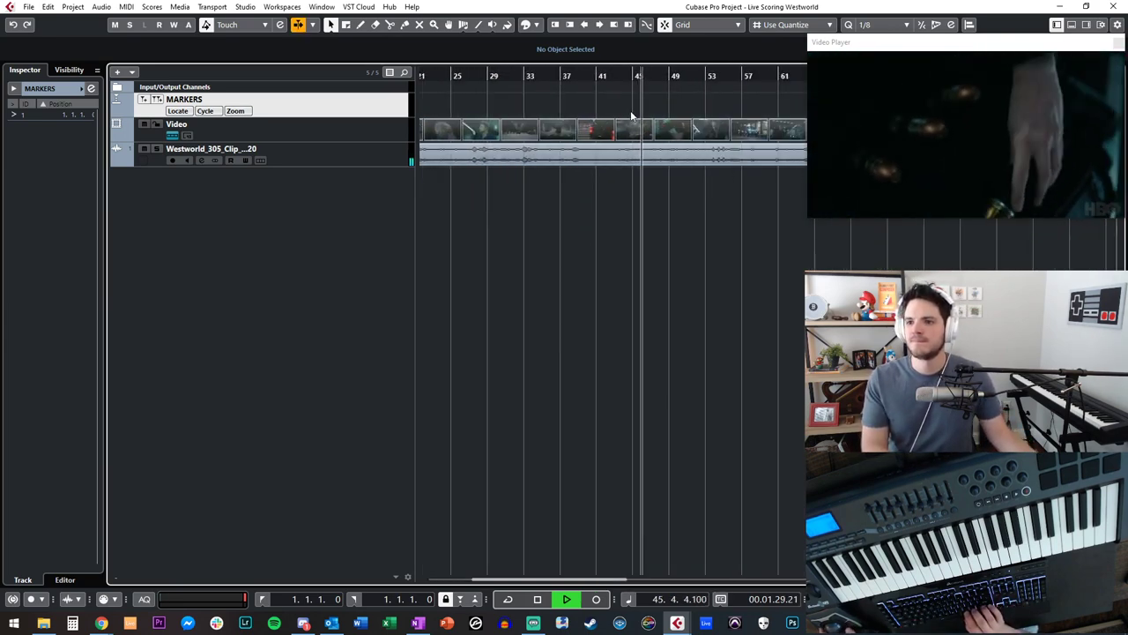
pyautogui.hscroll(3, 631, 112)
pyautogui.hscroll(3, 656, 115)
pyautogui.press('space')
pyautogui.press('space')
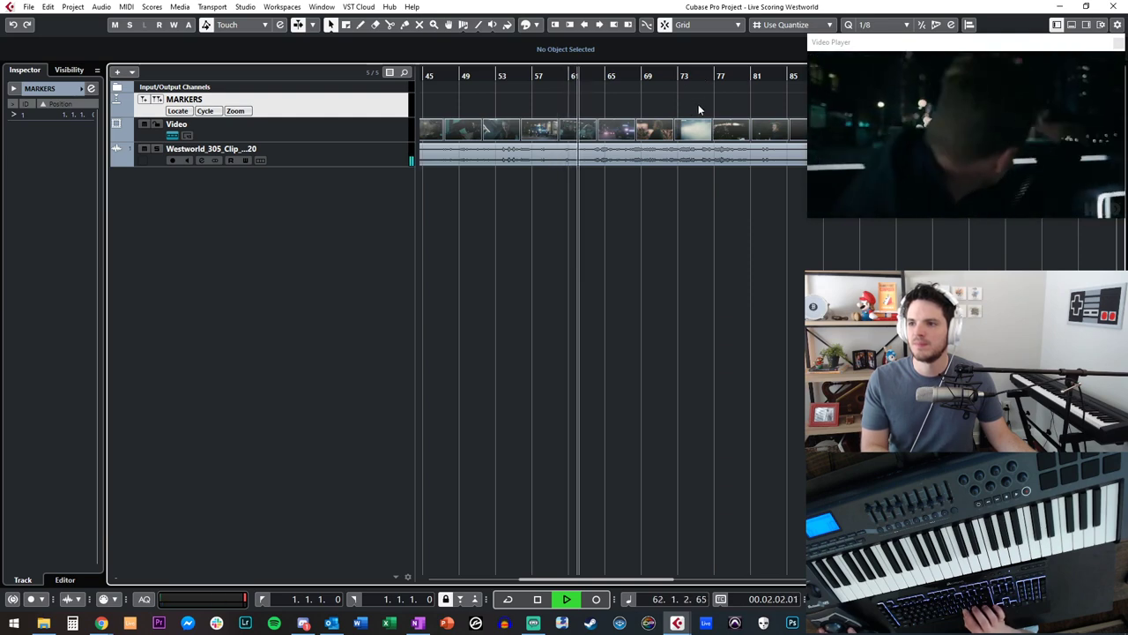
pyautogui.press('f')
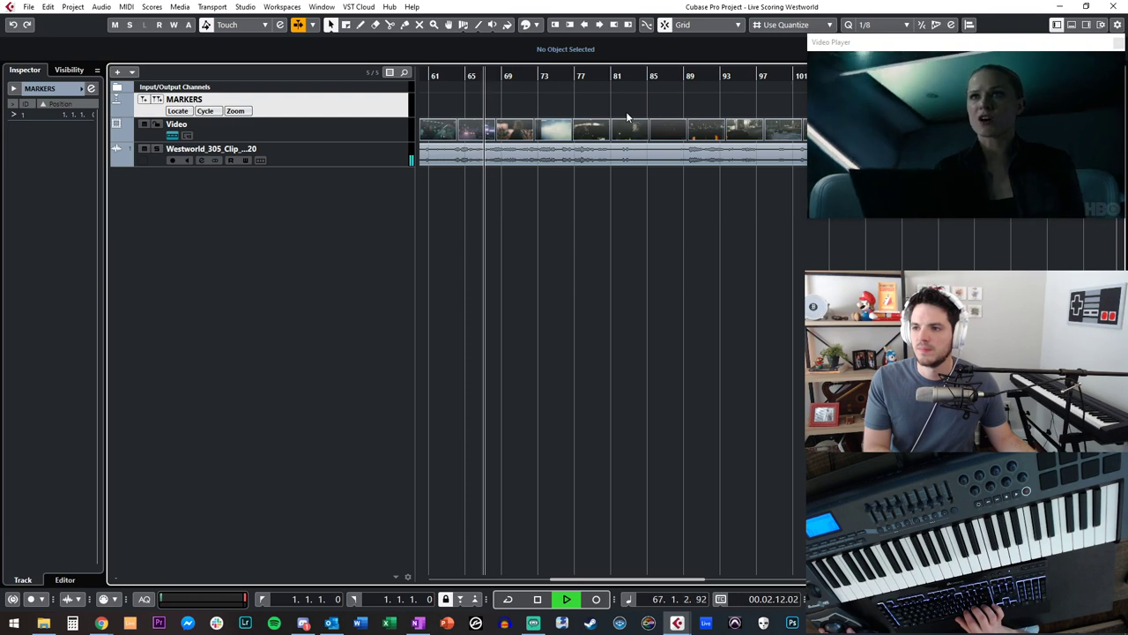
pyautogui.press('space')
pyautogui.press('KP_Add')
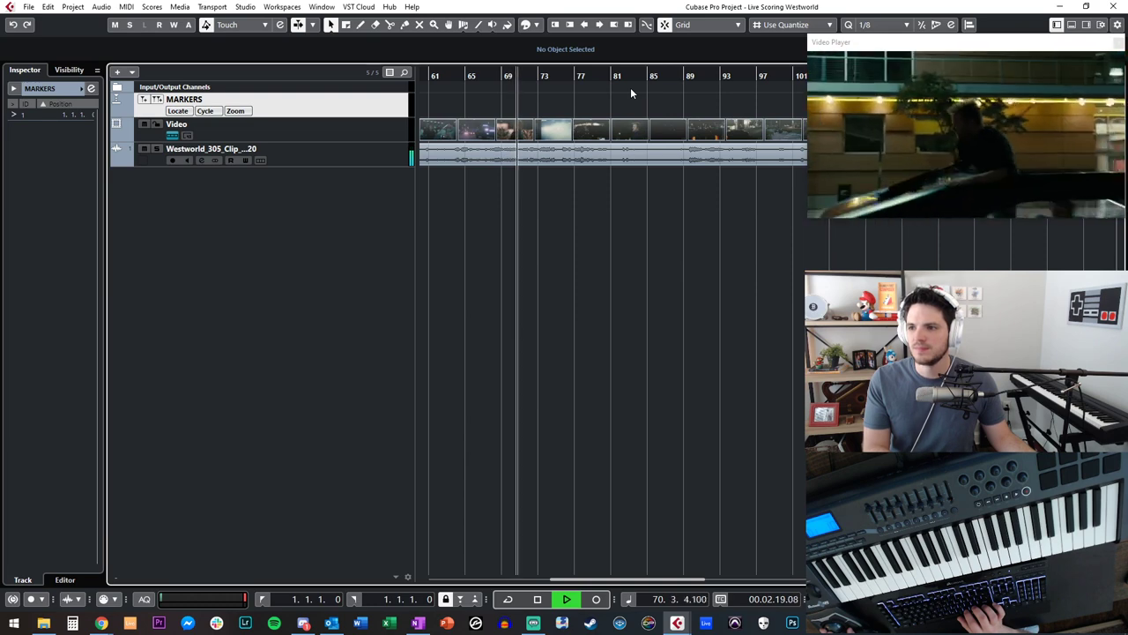
pyautogui.moveTo(531, 79); pyautogui.dragTo(616, 72)
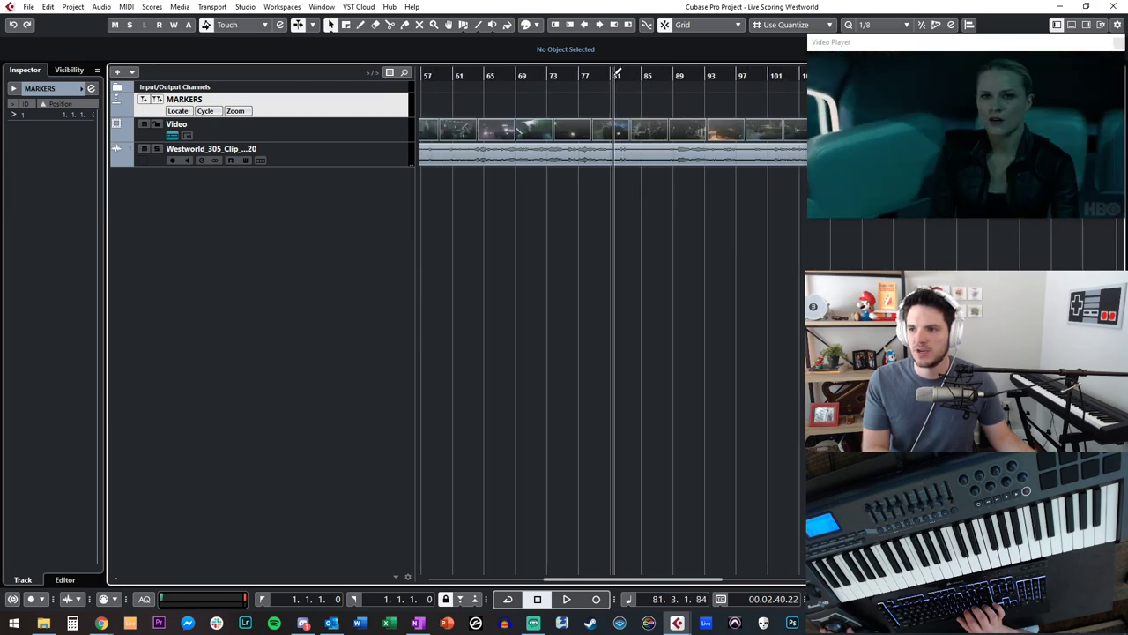
# - Add a marker at about bar 83, set its description to "Act 2 - angry" and close the marker list
pyautogui.press('space')
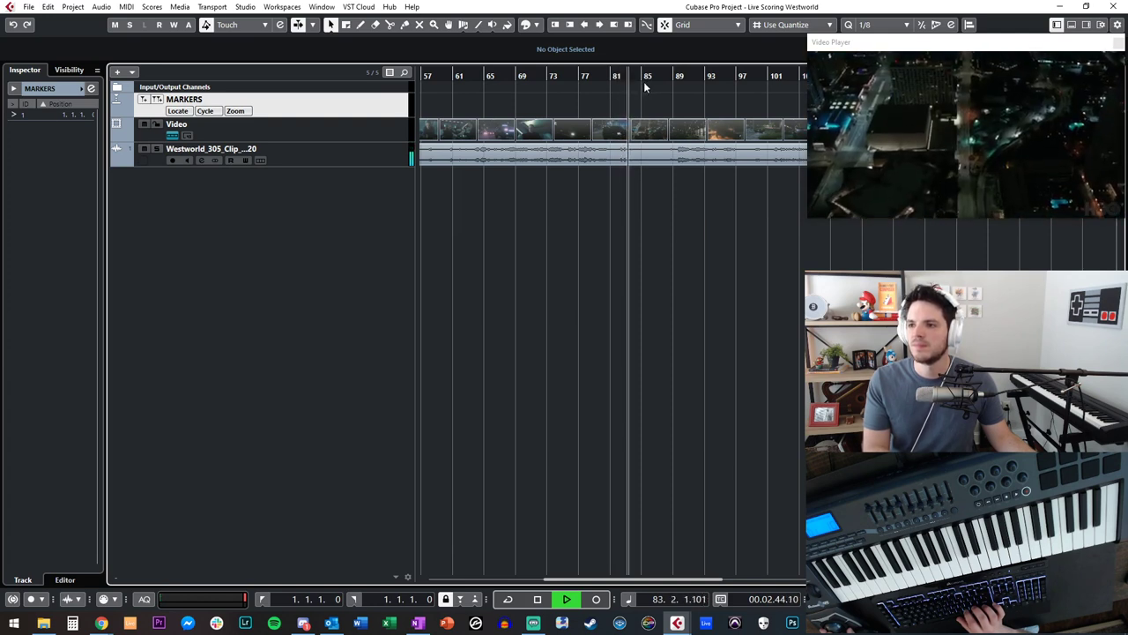
pyautogui.press('space')
pyautogui.press('Insert')
pyautogui.hotkey('ctrl', 'm')
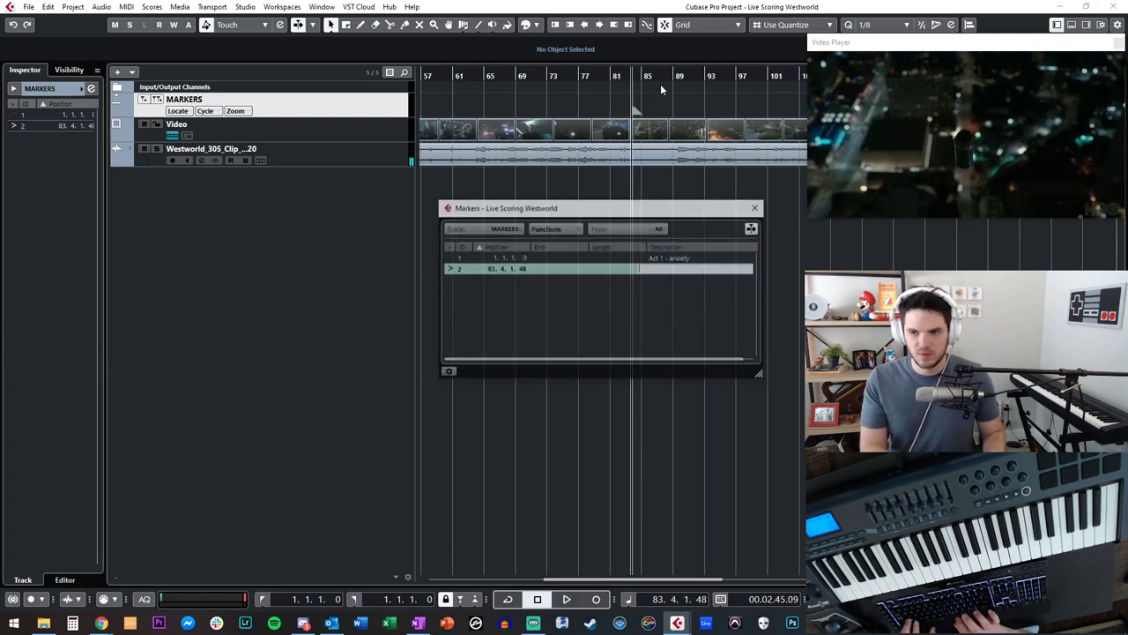
pyautogui.write('Act 2 -')
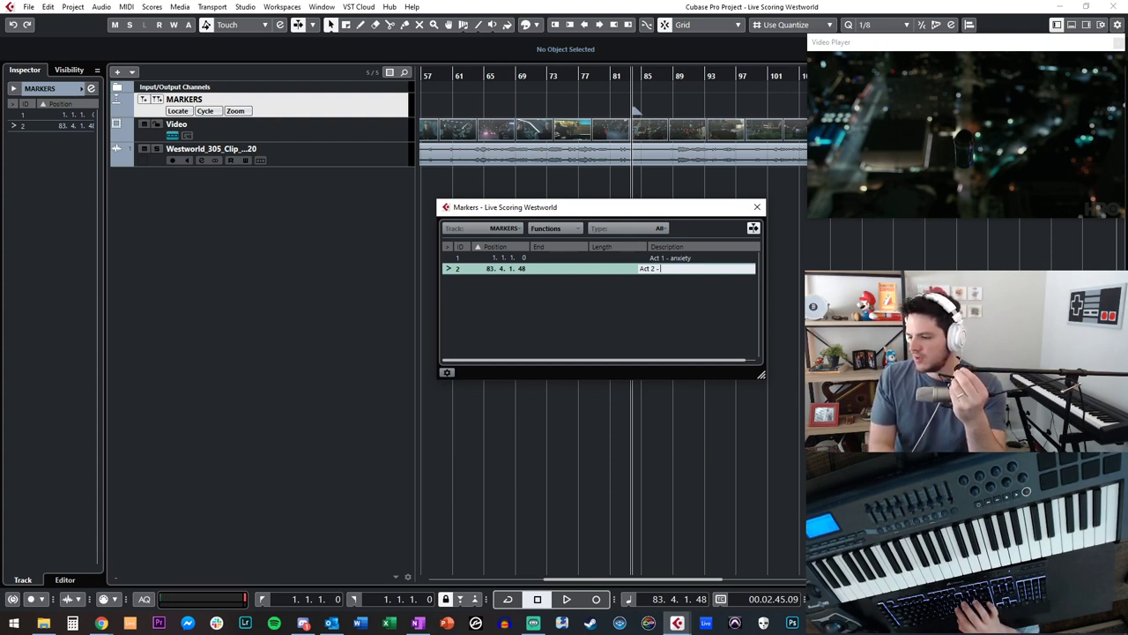
pyautogui.write('y')
pyautogui.press('Return')
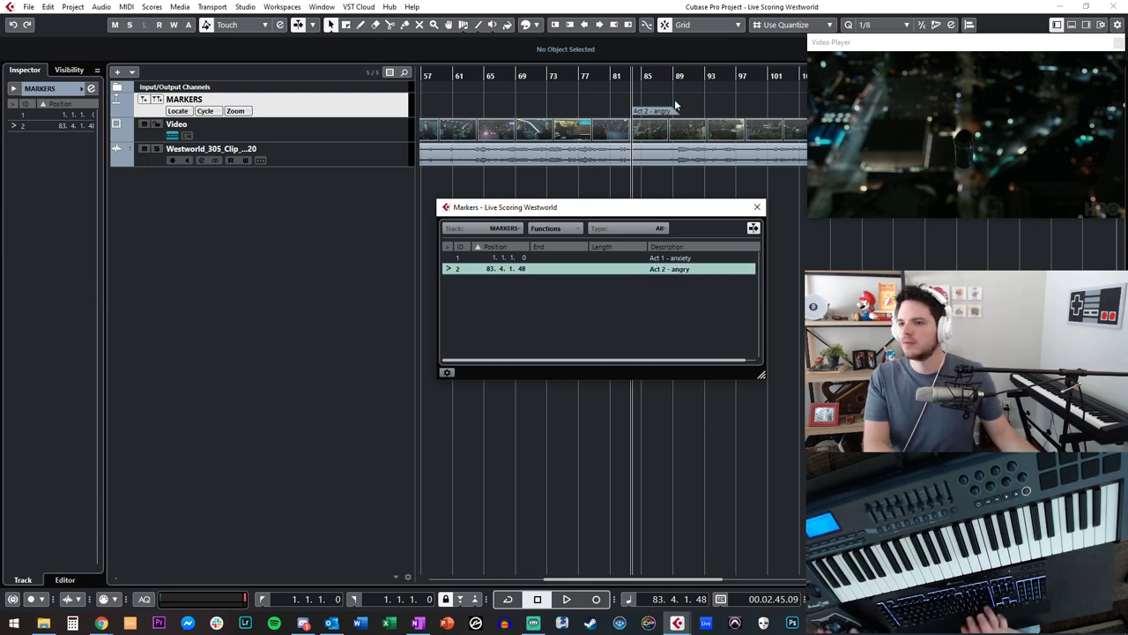
pyautogui.click(757, 208)
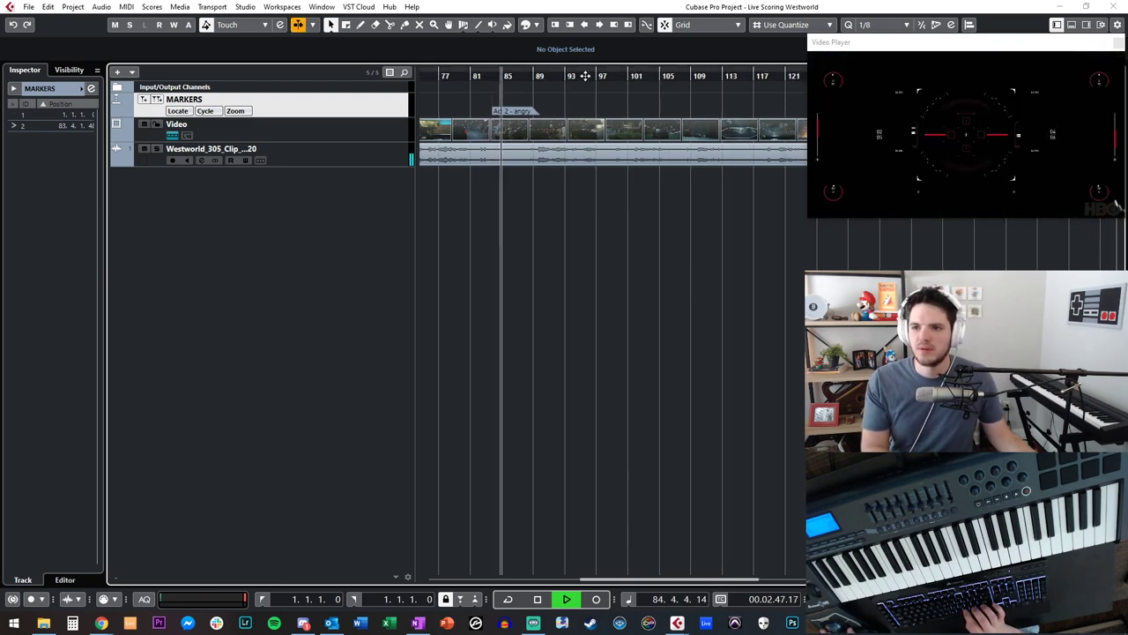
# - Preview the clip from about bar 95 to bar 110 to locate where the third act starts
pyautogui.click(585, 76)
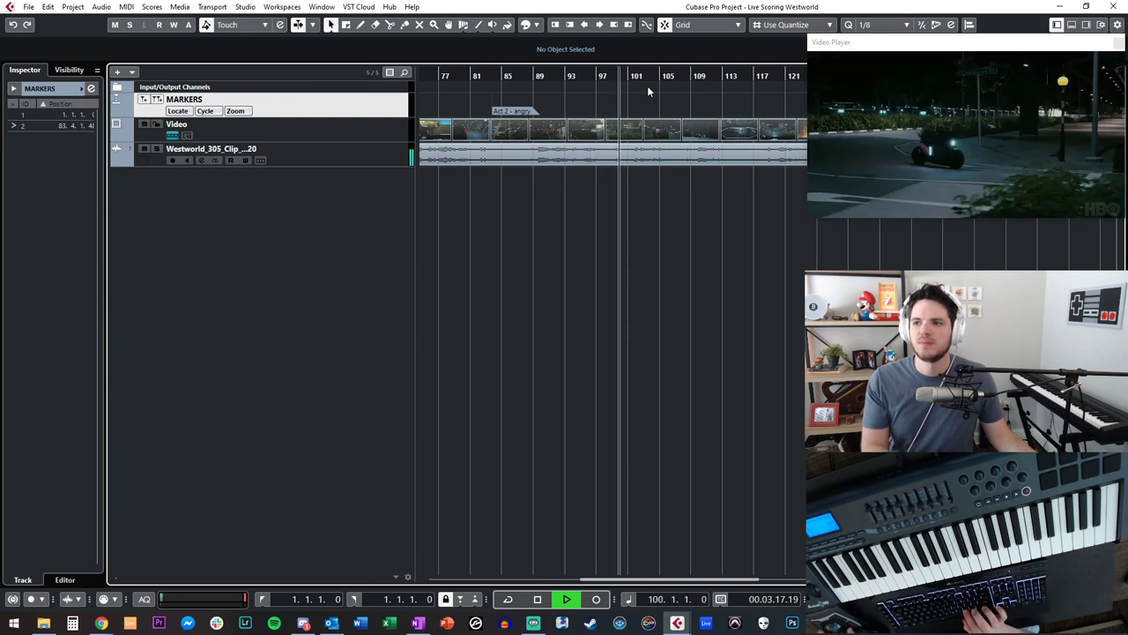
pyautogui.press('KP_Add')
pyautogui.press('KP_Add')
pyautogui.hscroll(2, 650, 121)
pyautogui.press('KP_Add')
pyautogui.press('KP_Add')
pyautogui.press('KP_Add')
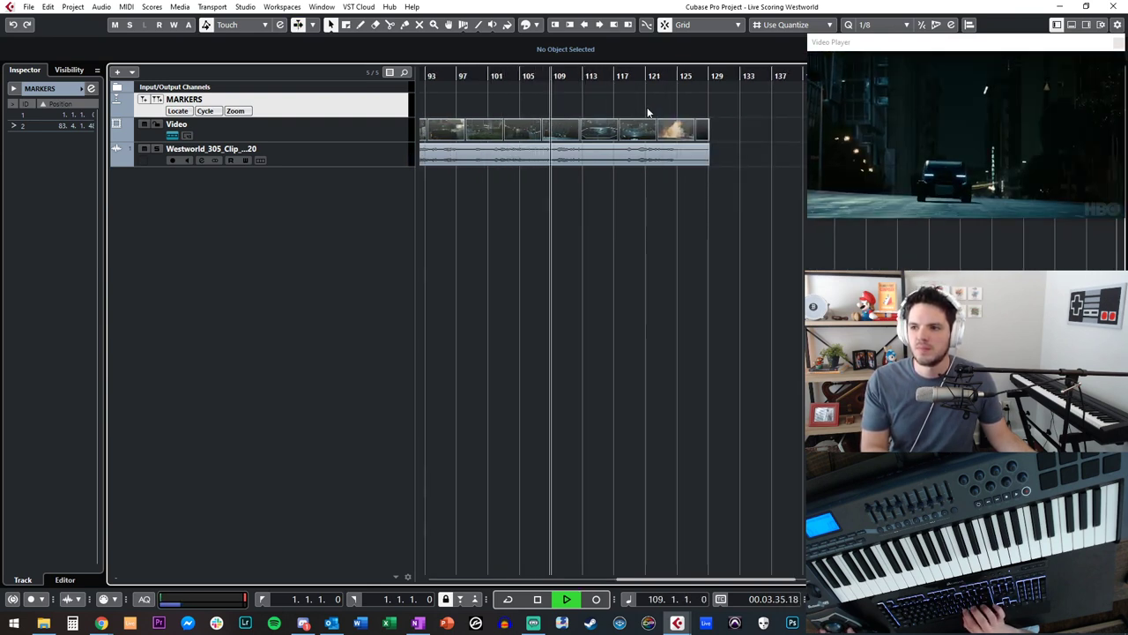
pyautogui.press('KP_Add')
pyautogui.press('KP_Add')
pyautogui.press('KP_Subtract')
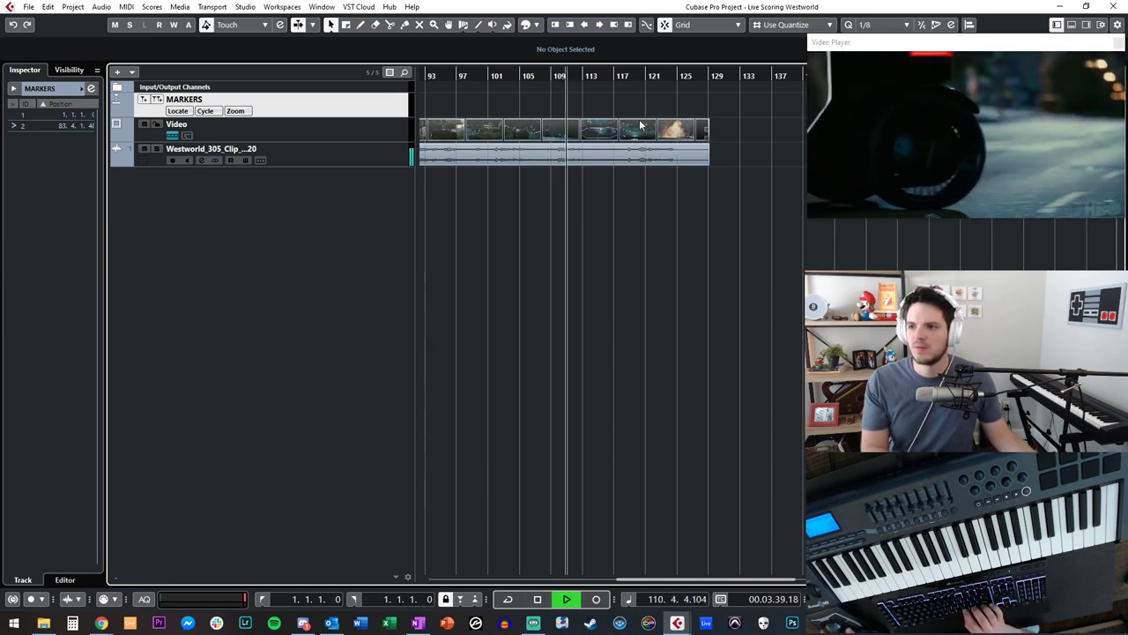
# - Add a marker at about bar 111, set its description to "Act 3 - stop car" and close the marker list
pyautogui.press('space')
pyautogui.press('shift+Insert')
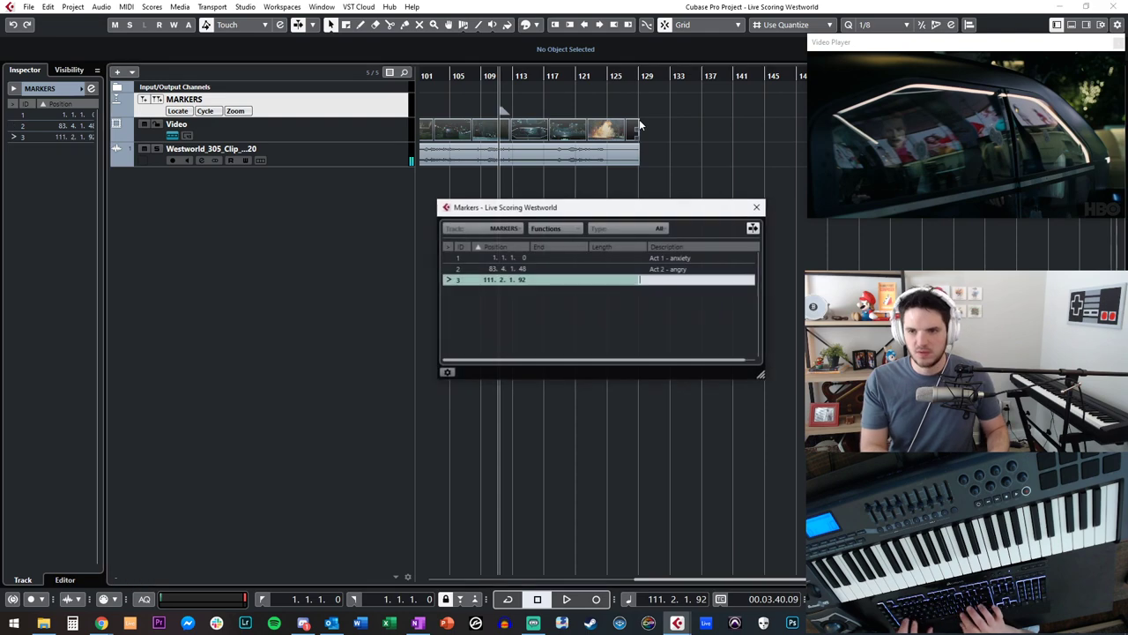
pyautogui.write('Act 3 - stop car')
pyautogui.press('Return')
pyautogui.press('space')
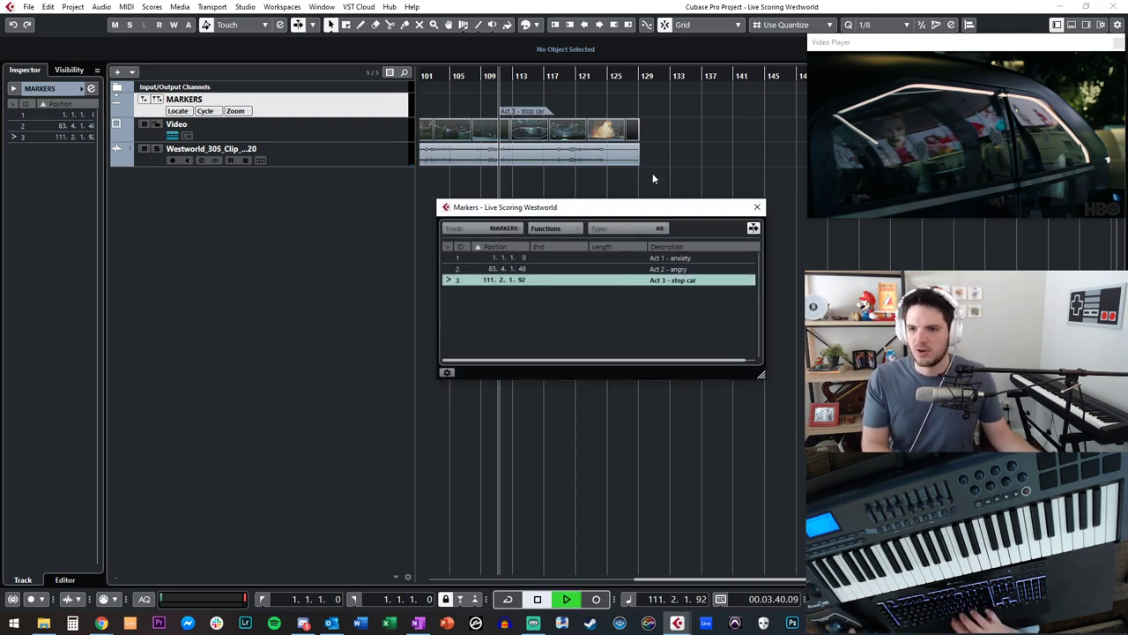
pyautogui.click(756, 206)
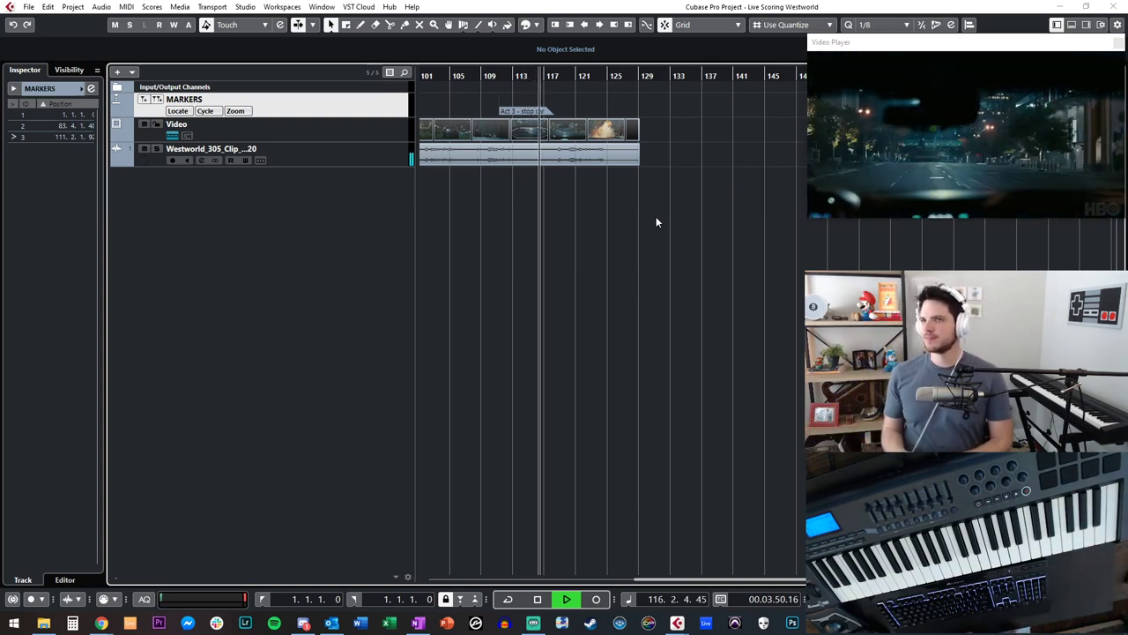
# - Preview the clip's ending after the Act 3 marker, stepping back and forth around bar 120 and playing on to about bar 124
pyautogui.press('KP_Add')
pyautogui.press('KP_Add')
pyautogui.press('KP_Add')
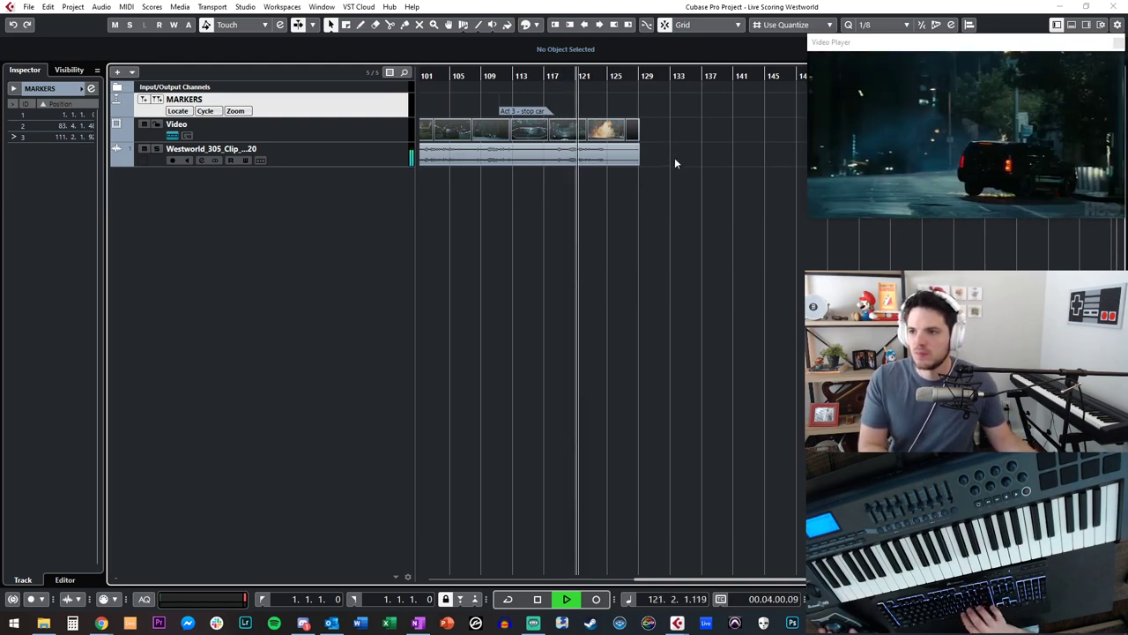
pyautogui.press('KP_Subtract')
pyautogui.press('KP_Subtract')
pyautogui.press('KP_Subtract')
pyautogui.press('KP_Subtract')
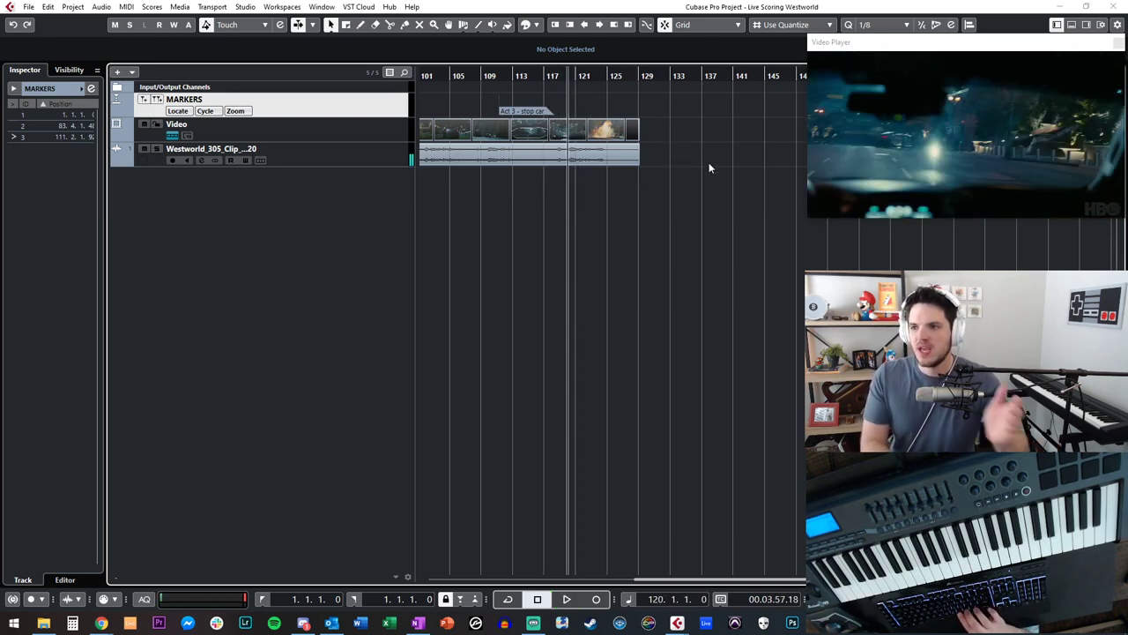
pyautogui.press('KP_Add')
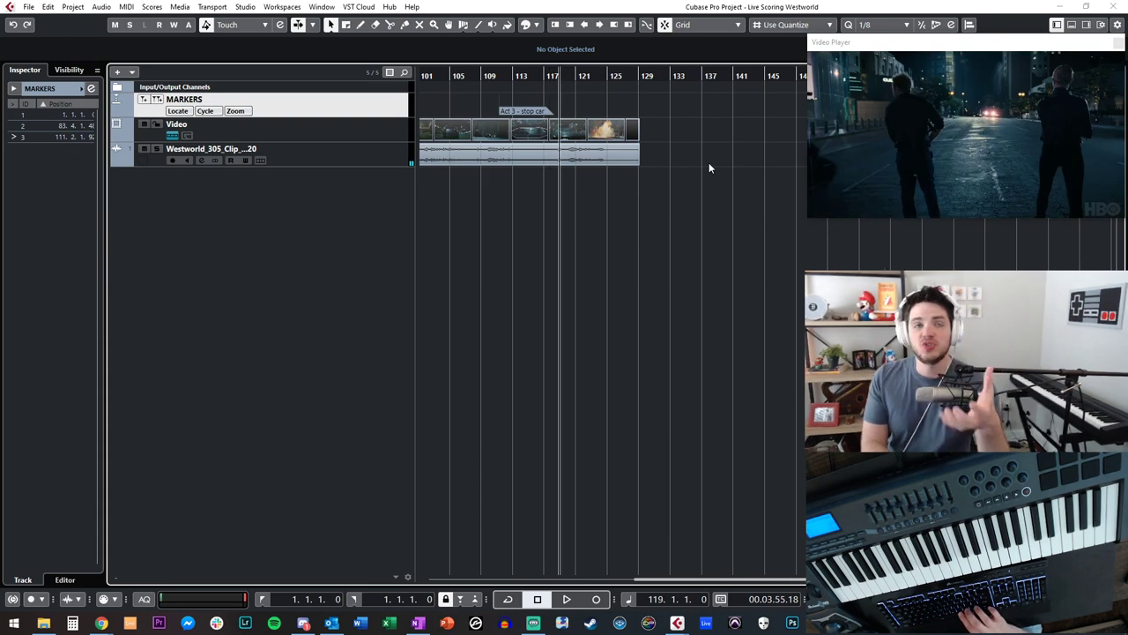
pyautogui.press('KP_Add')
pyautogui.press('KP_Subtract')
pyautogui.press('KP_Add')
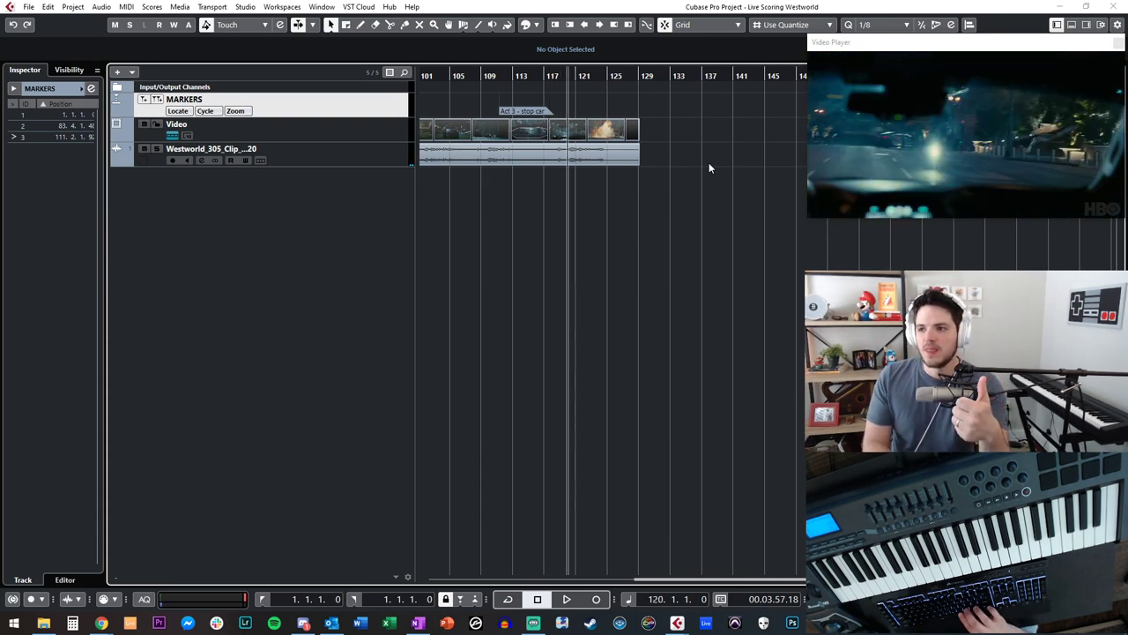
pyautogui.press('KP_Add')
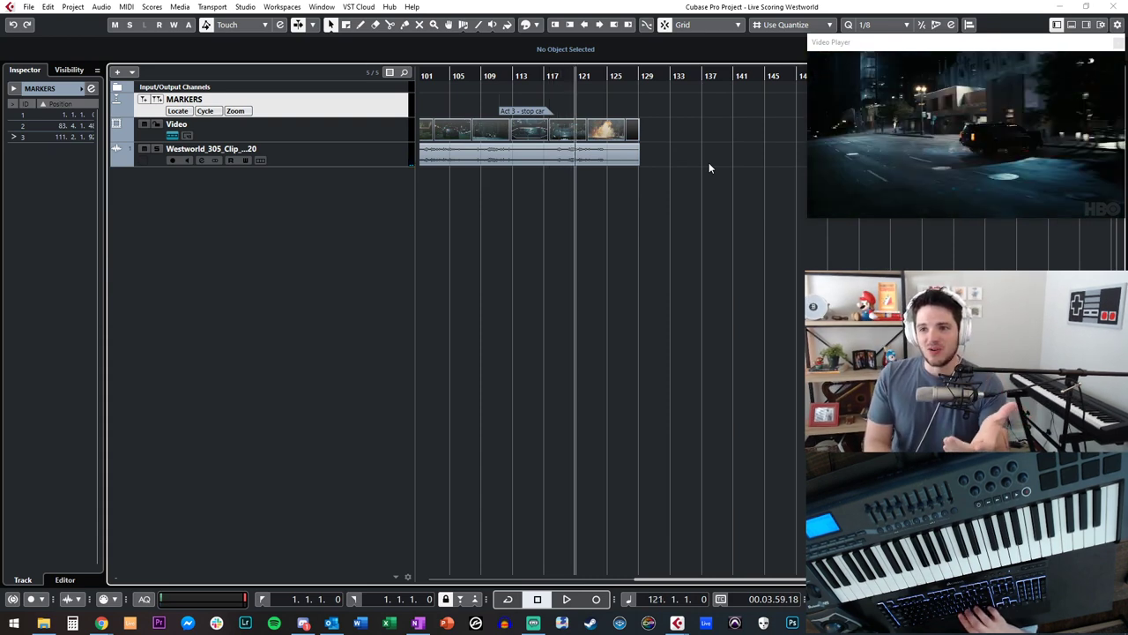
pyautogui.press('space')
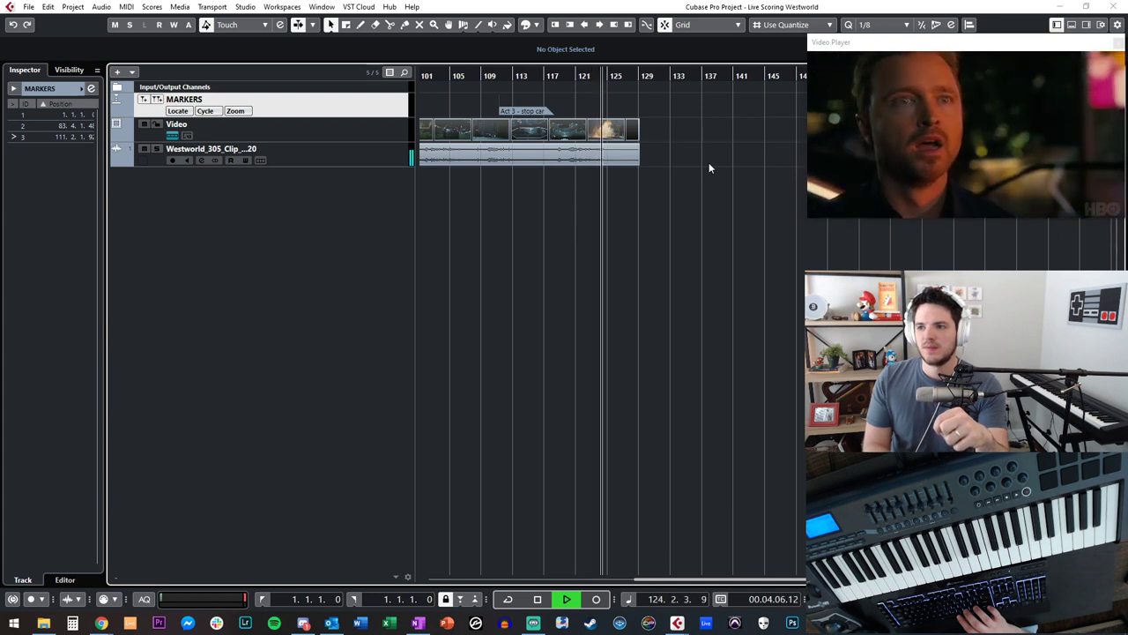
pyautogui.press('space')
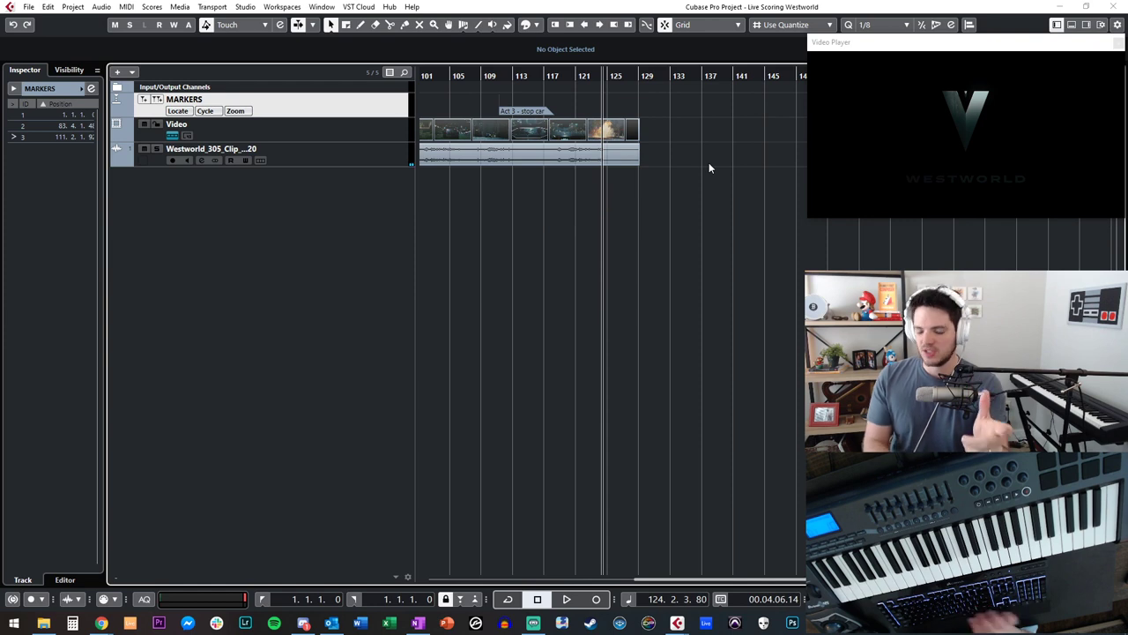
# - Return the cursor to the project start and enlarge the track heights with the Act 1 and Act 2 markers in view
pyautogui.press('Home')
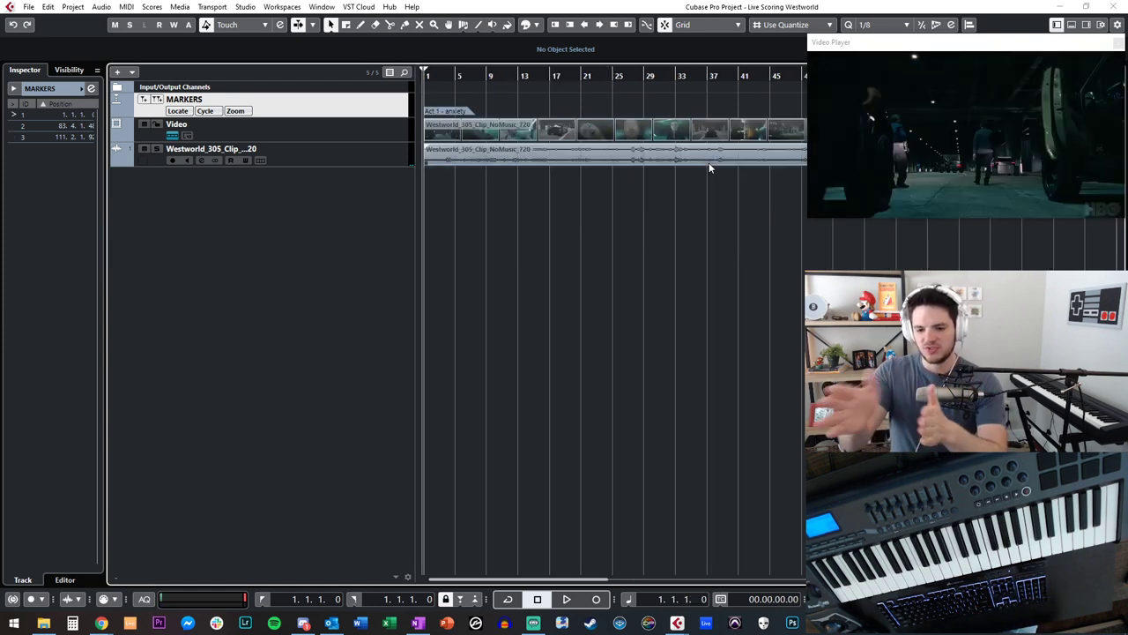
pyautogui.press('g')
pyautogui.press('g')
pyautogui.press('g')
pyautogui.press('g')
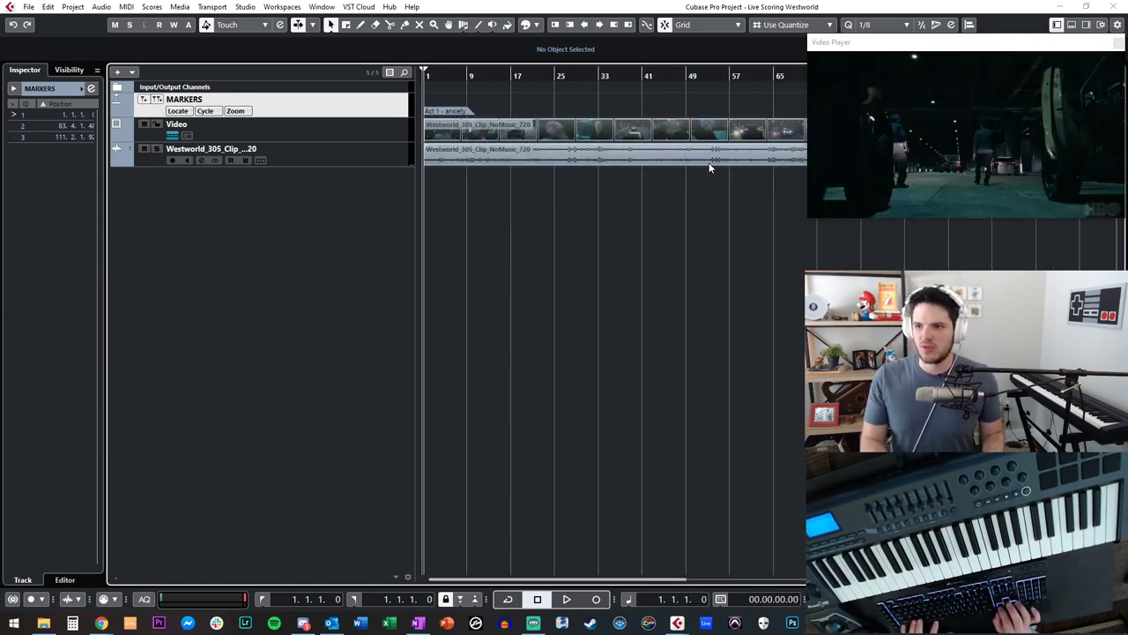
pyautogui.press('h')
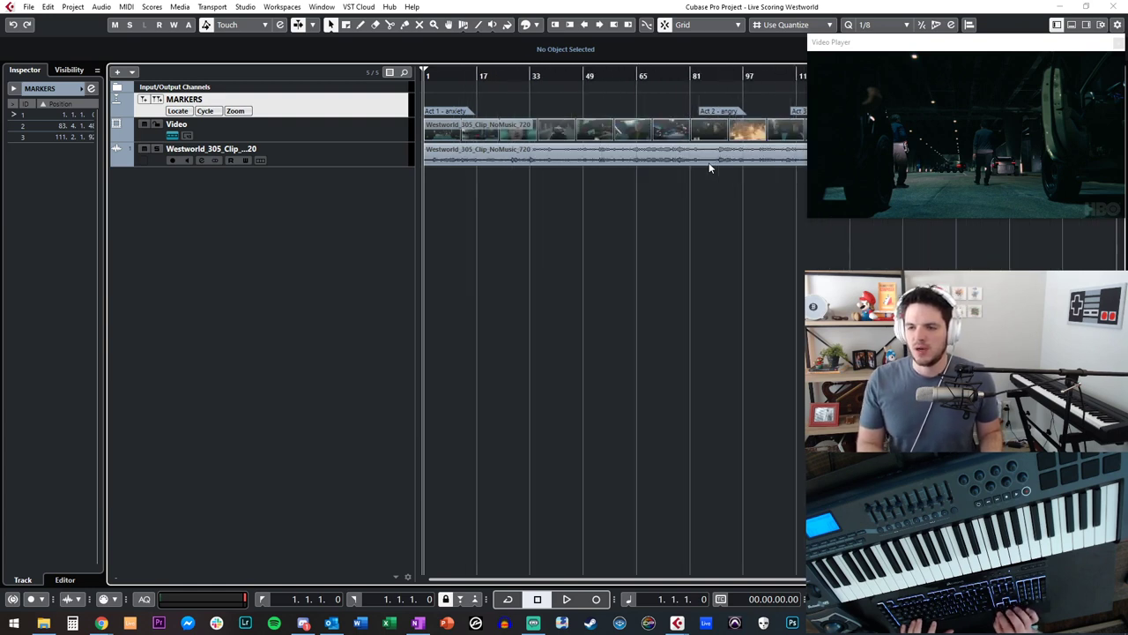
pyautogui.press('h')
pyautogui.hotkey('shift', 'h')
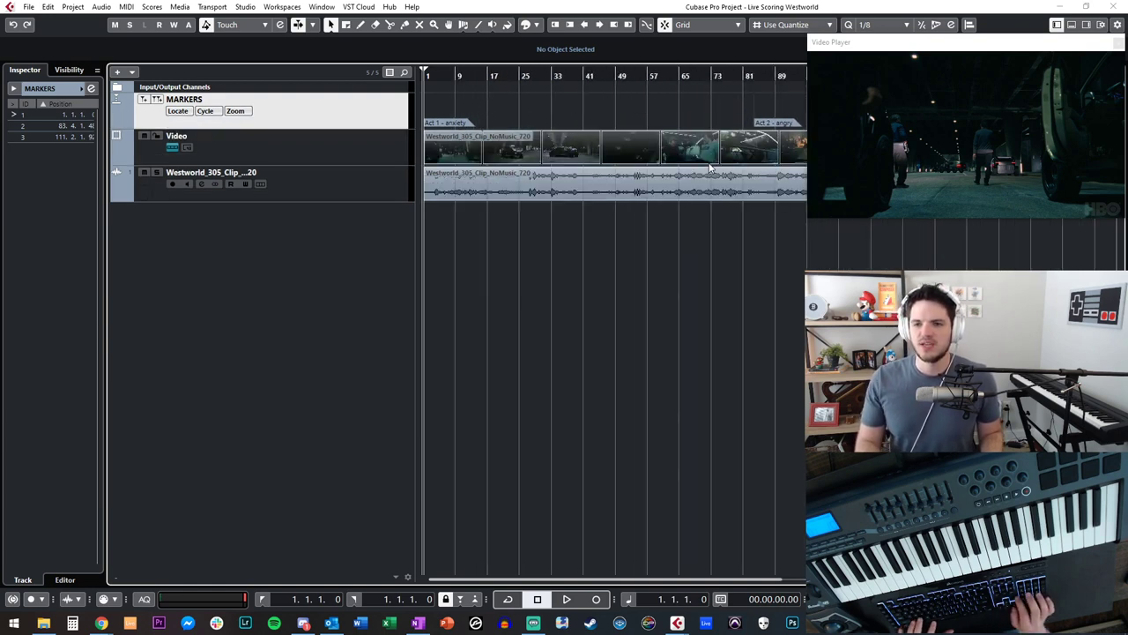
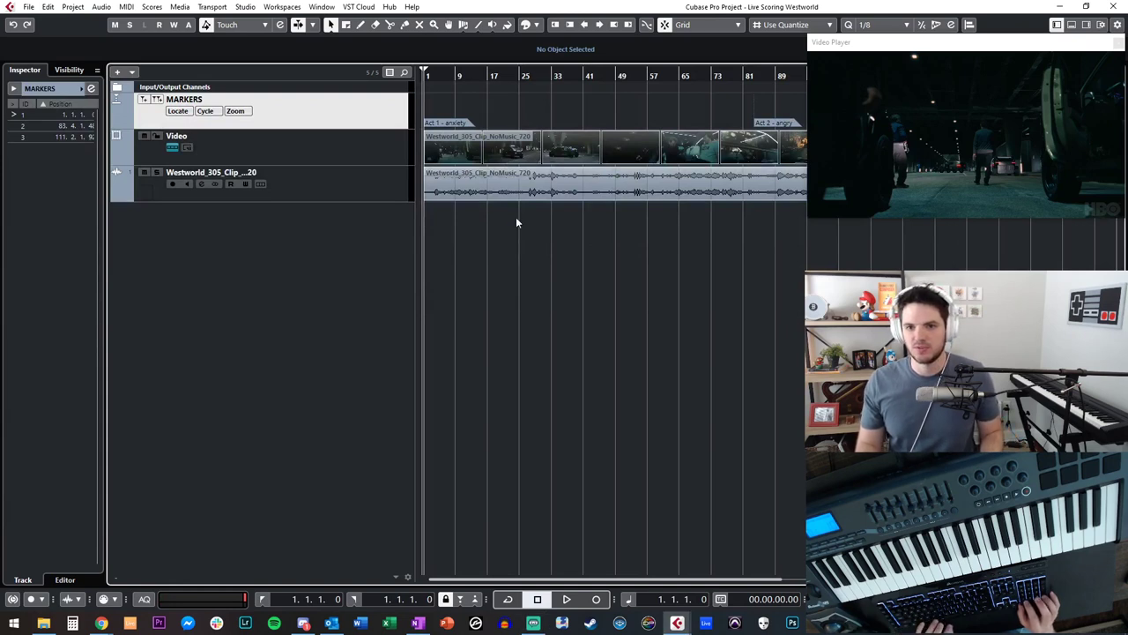
# - Play the clip's opening second and add a tempo track to the project
pyautogui.press('space')
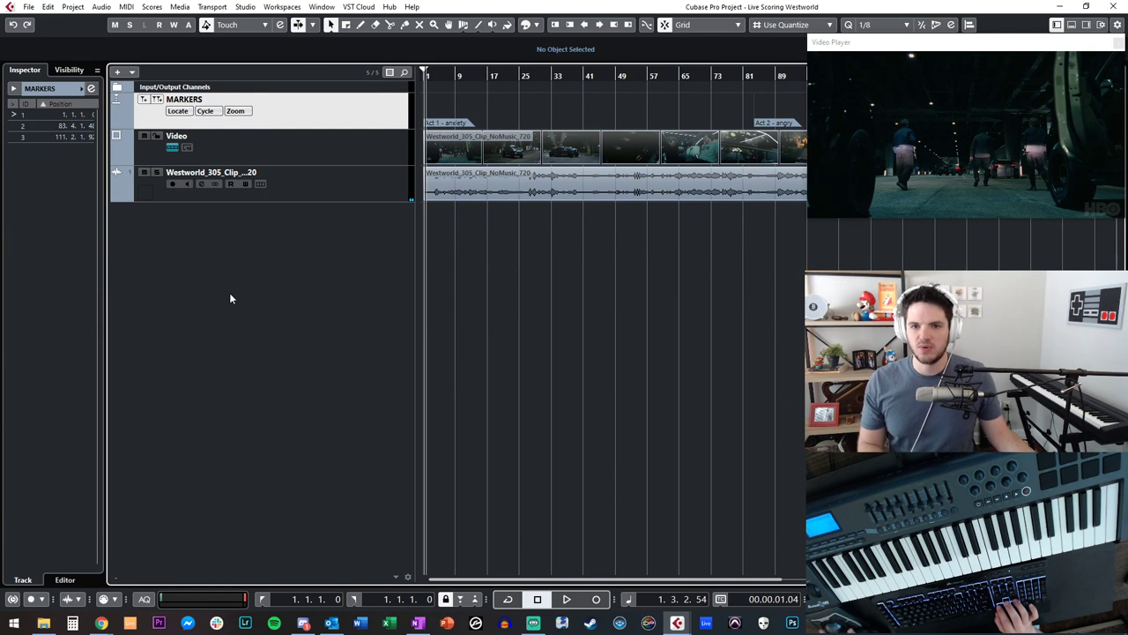
pyautogui.doubleClick(269, 295)
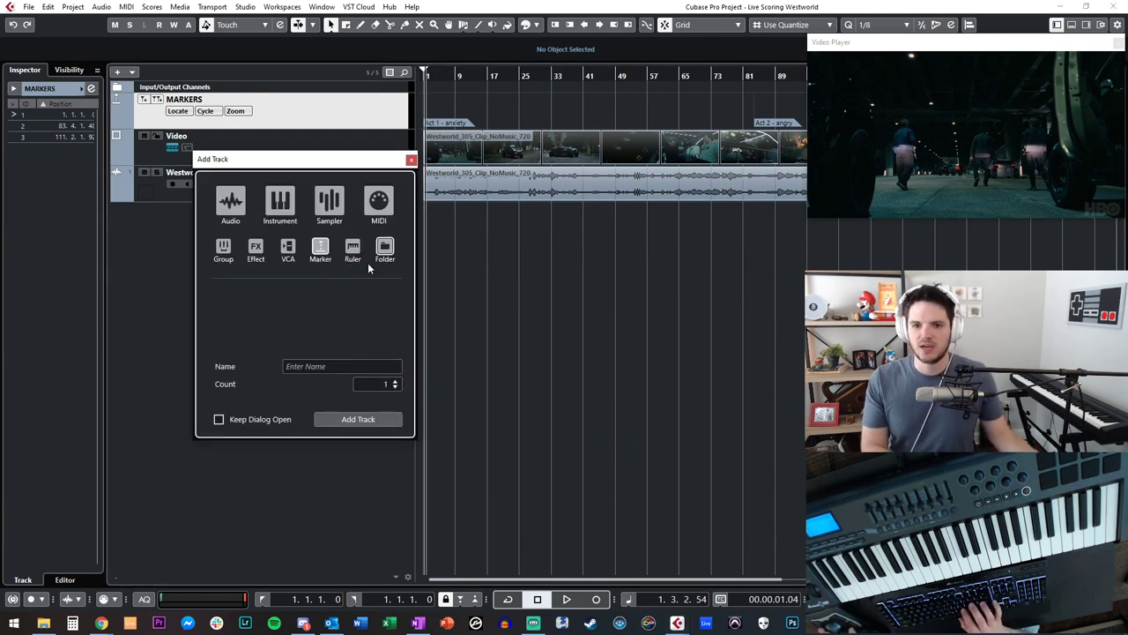
pyautogui.click(411, 159)
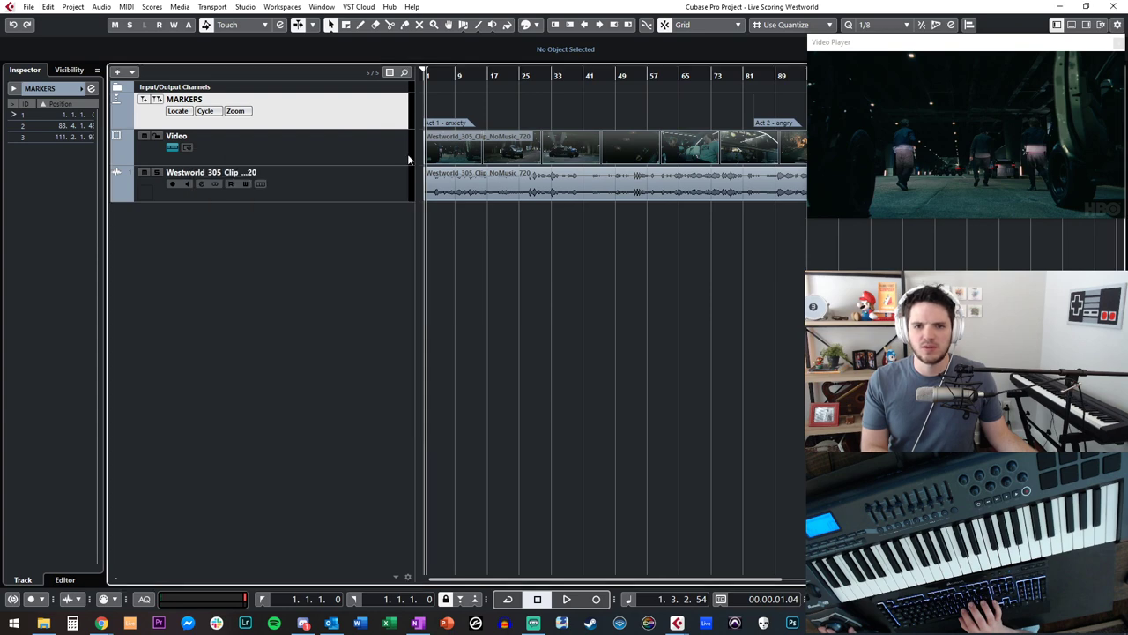
pyautogui.rightClick(356, 258)
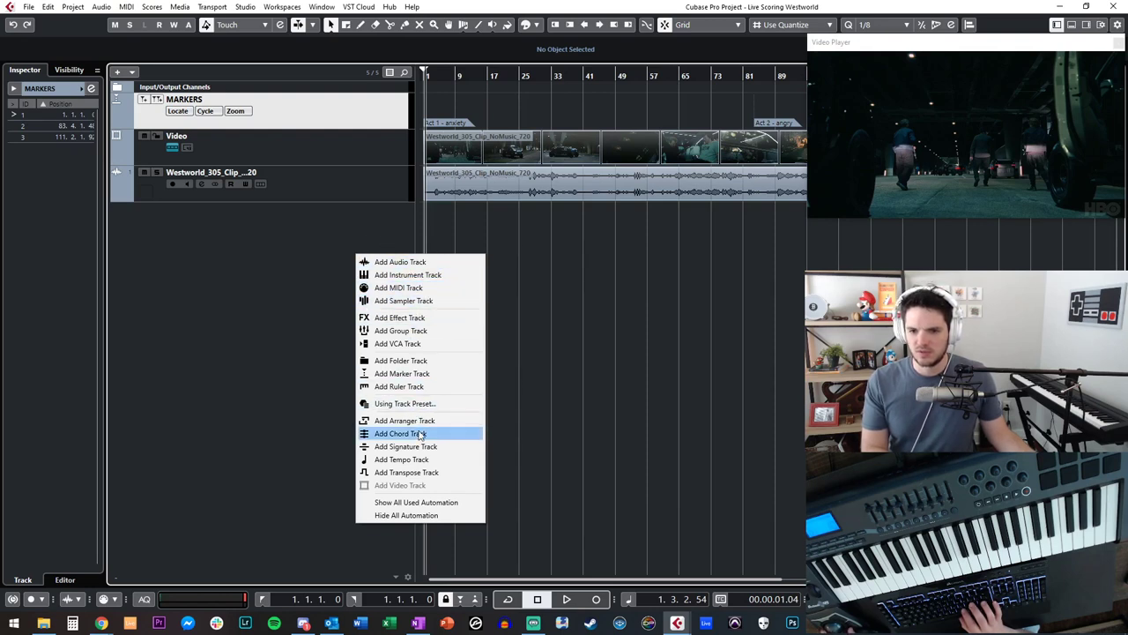
pyautogui.click(401, 459)
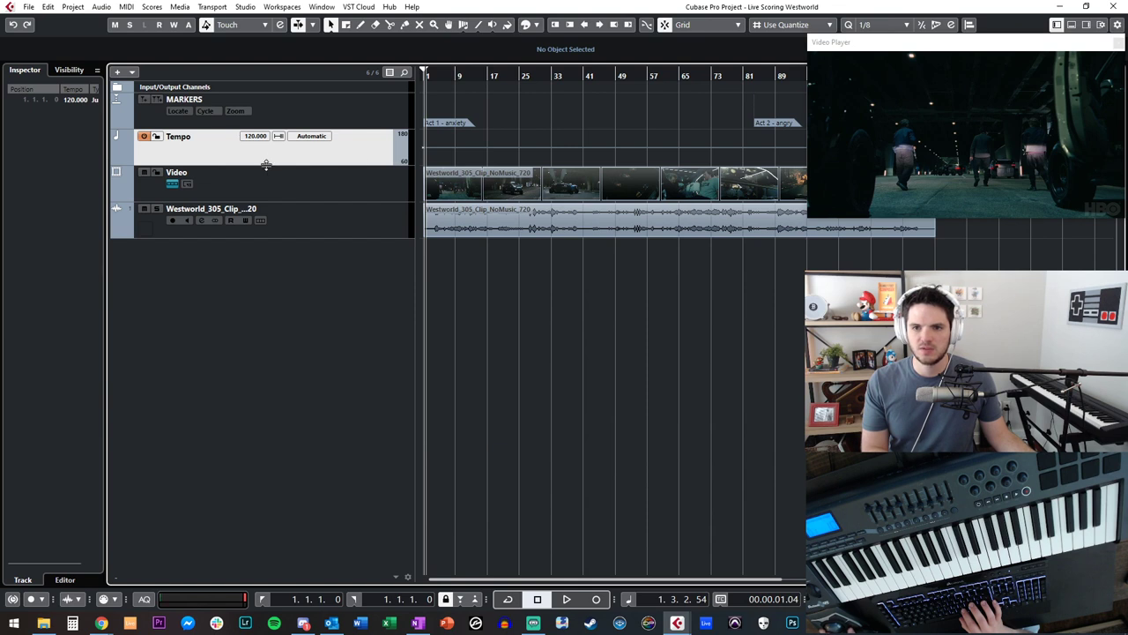
# - Shrink the tempo track's height and return the cursor to the project start
pyautogui.moveTo(265, 165); pyautogui.dragTo(271, 142)
pyautogui.press('.')
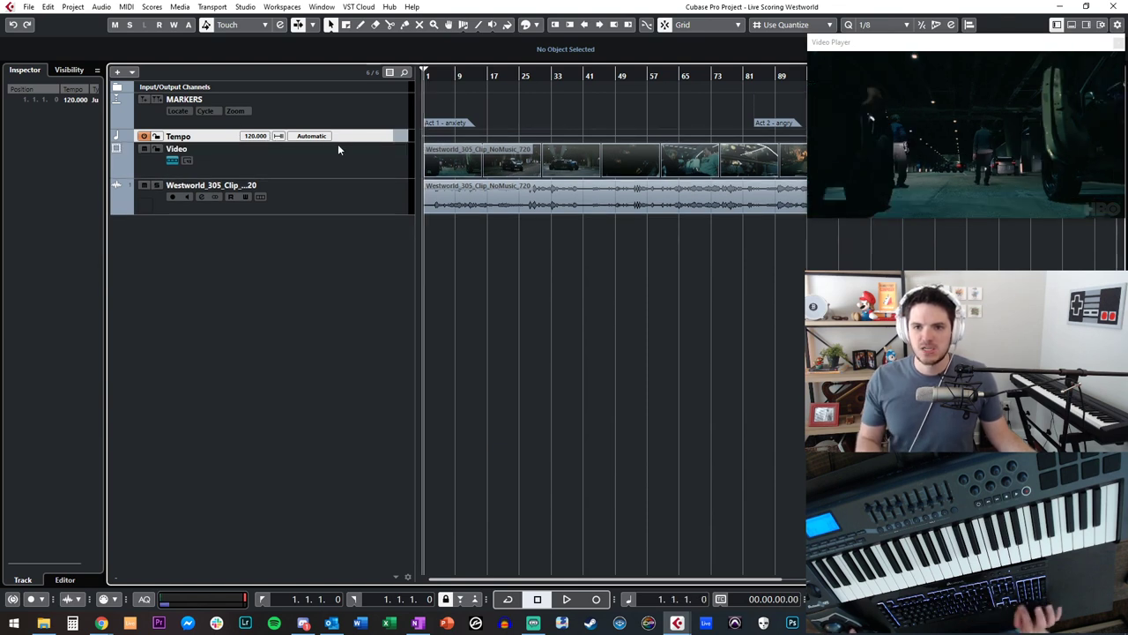
pyautogui.press('KP_Add')
pyautogui.press('KP_Subtract')
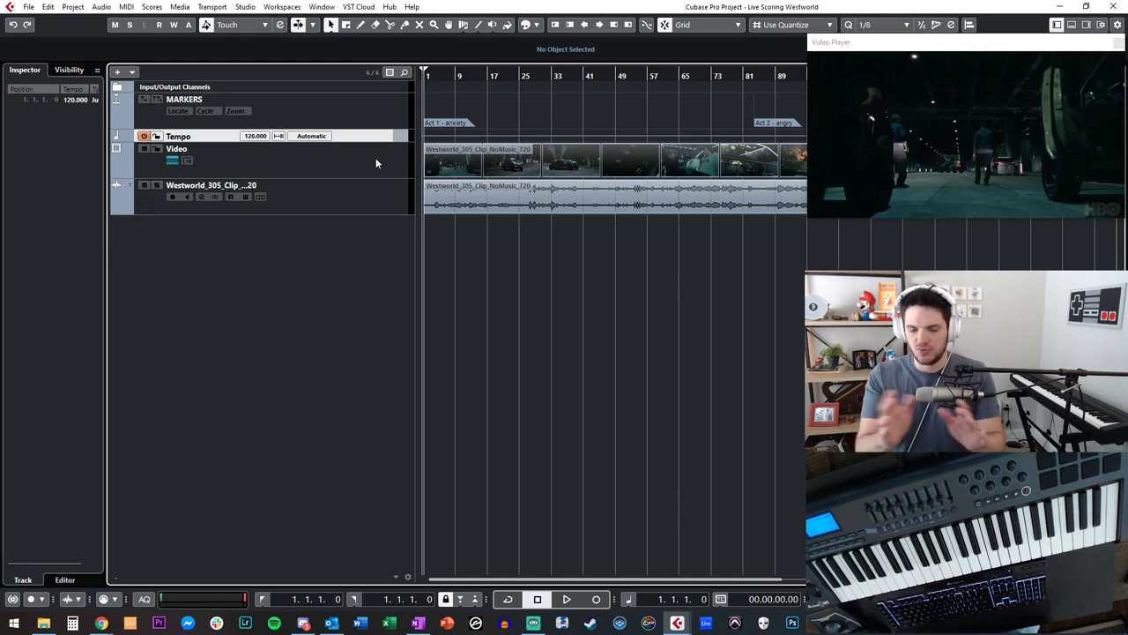
# - Set the tempo at the project start to 300 BPM
pyautogui.press('h')
pyautogui.press('h')
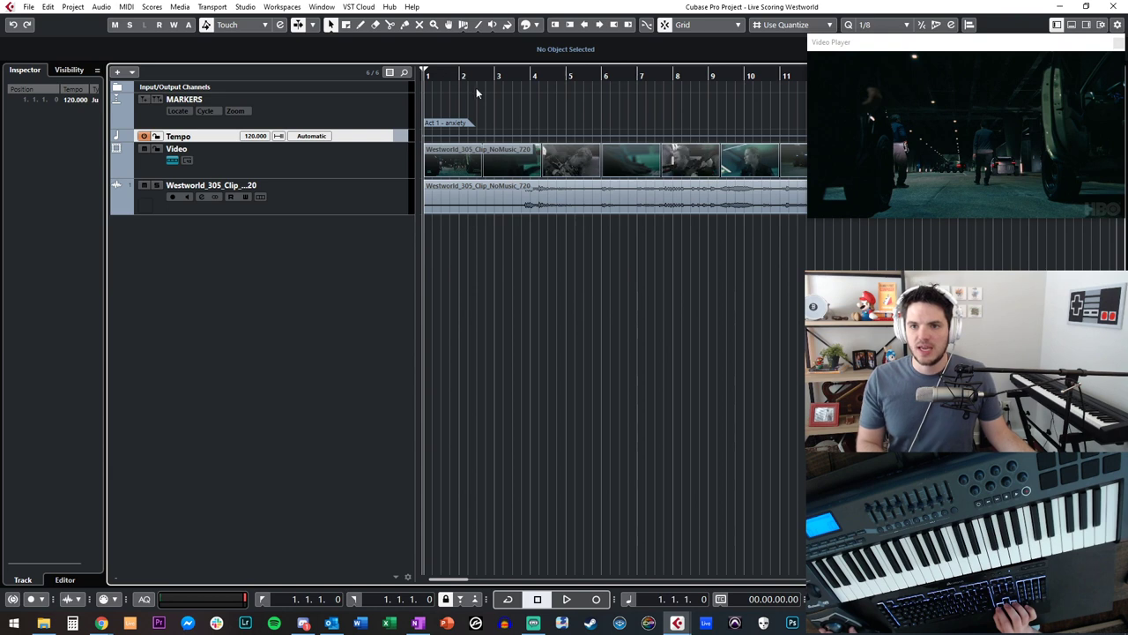
pyautogui.click(69, 100)
pyautogui.write('300')
pyautogui.press('Return')
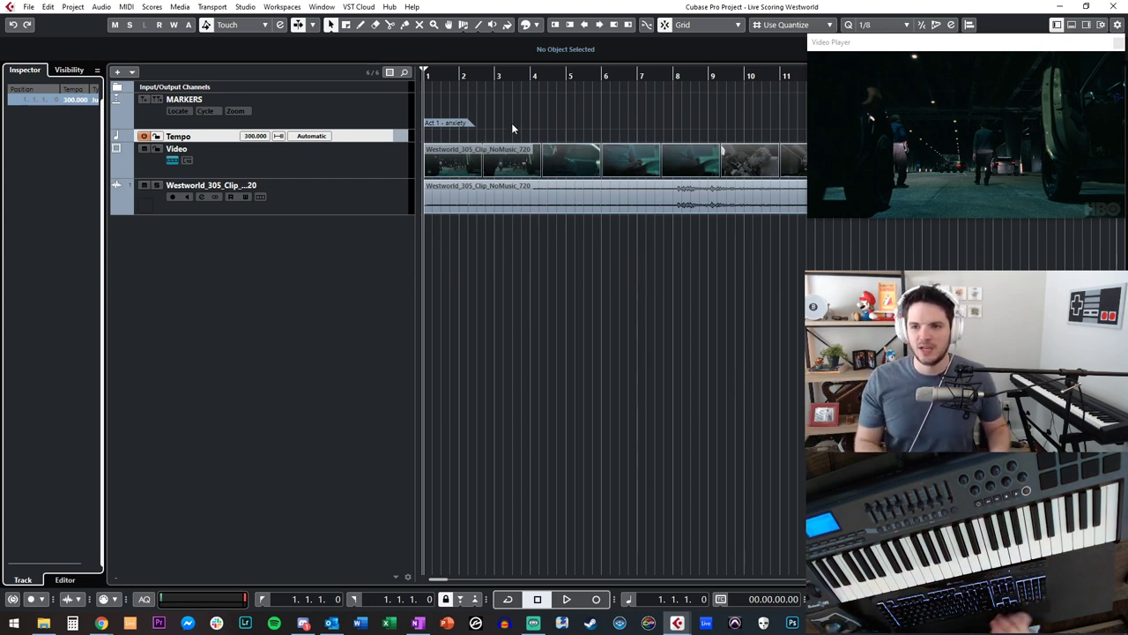
# - Play the clip's opening moments at the new tempo and bring the first 30 or so bars into view
pyautogui.press('h')
pyautogui.press('h')
pyautogui.press('h')
pyautogui.press('h')
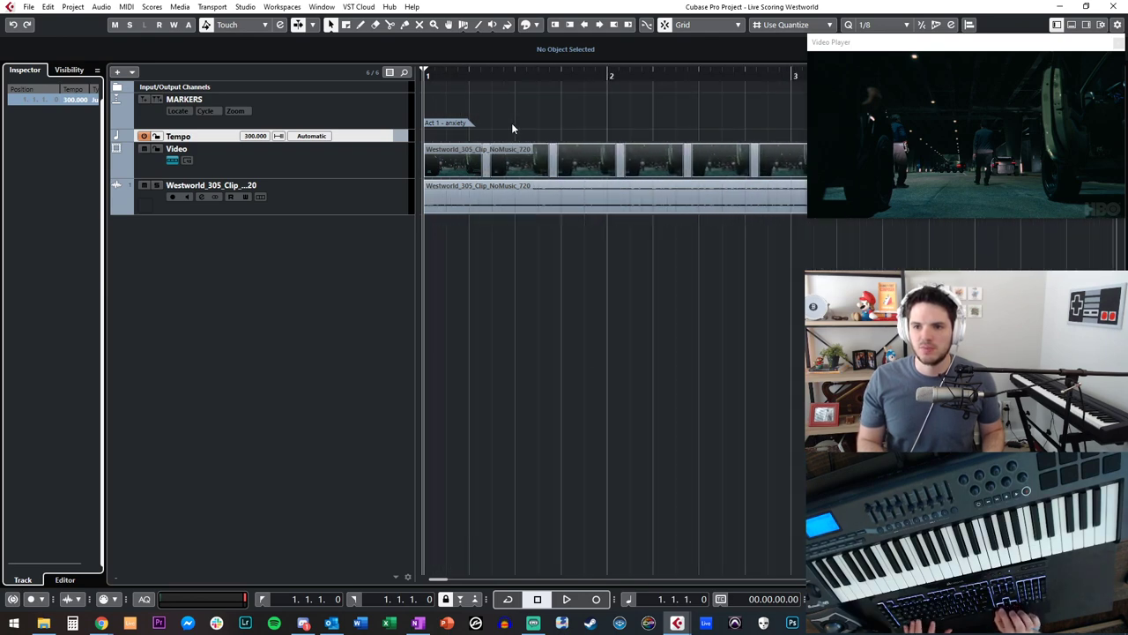
pyautogui.press('g')
pyautogui.press('space')
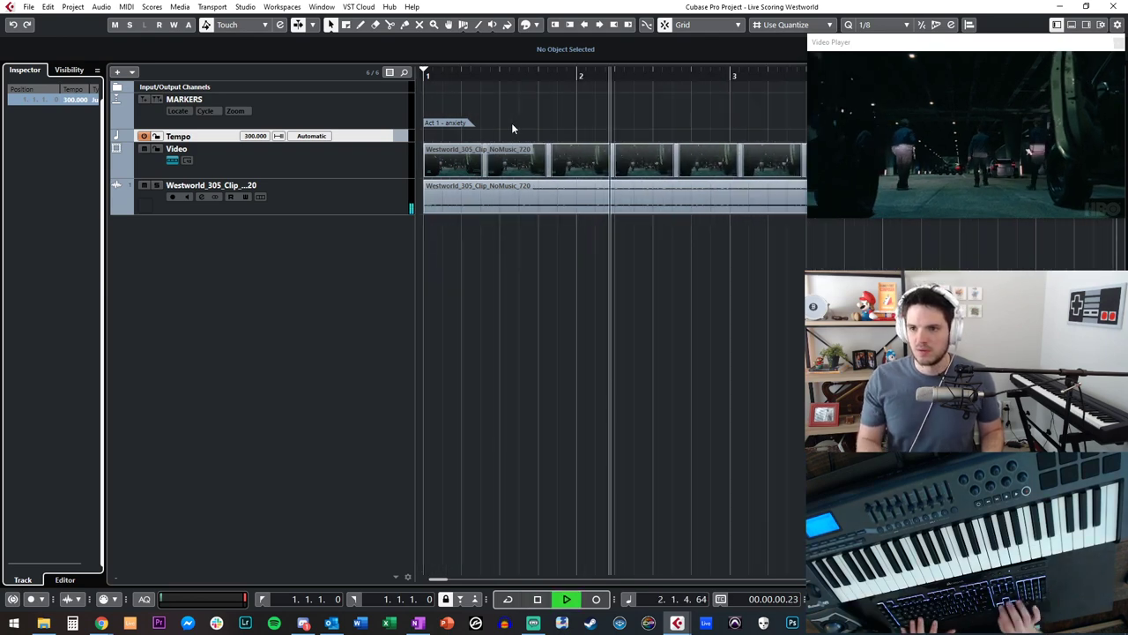
pyautogui.press('space')
pyautogui.press('g')
pyautogui.press('g')
pyautogui.press('g')
pyautogui.press('g')
pyautogui.press('g')
pyautogui.press('g')
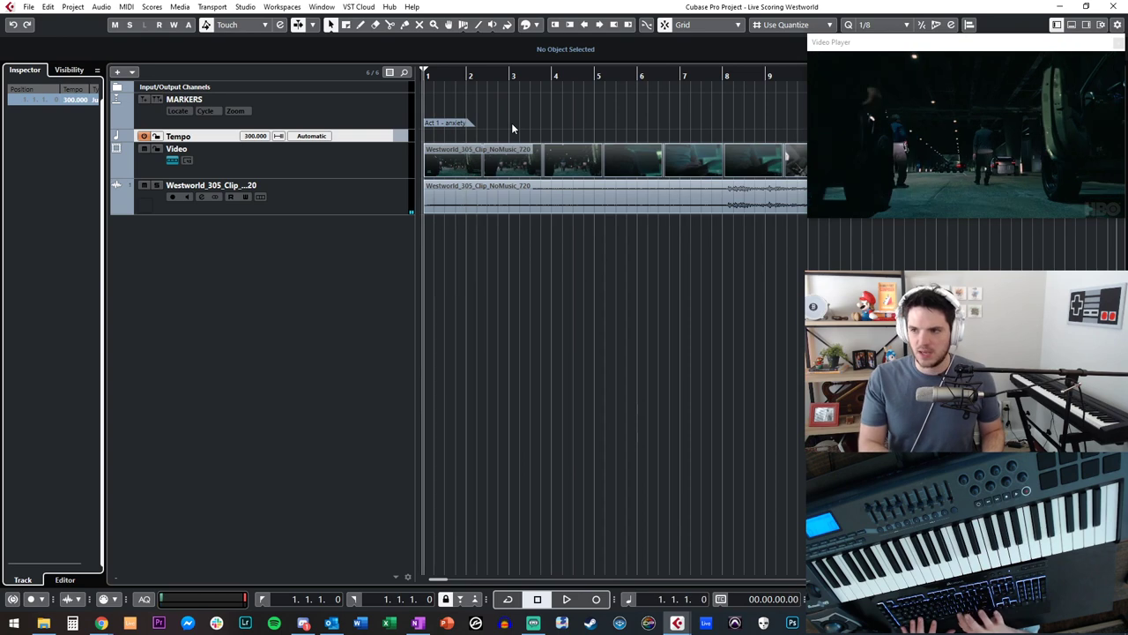
pyautogui.press('g')
pyautogui.press('g')
pyautogui.press('g')
pyautogui.press('g')
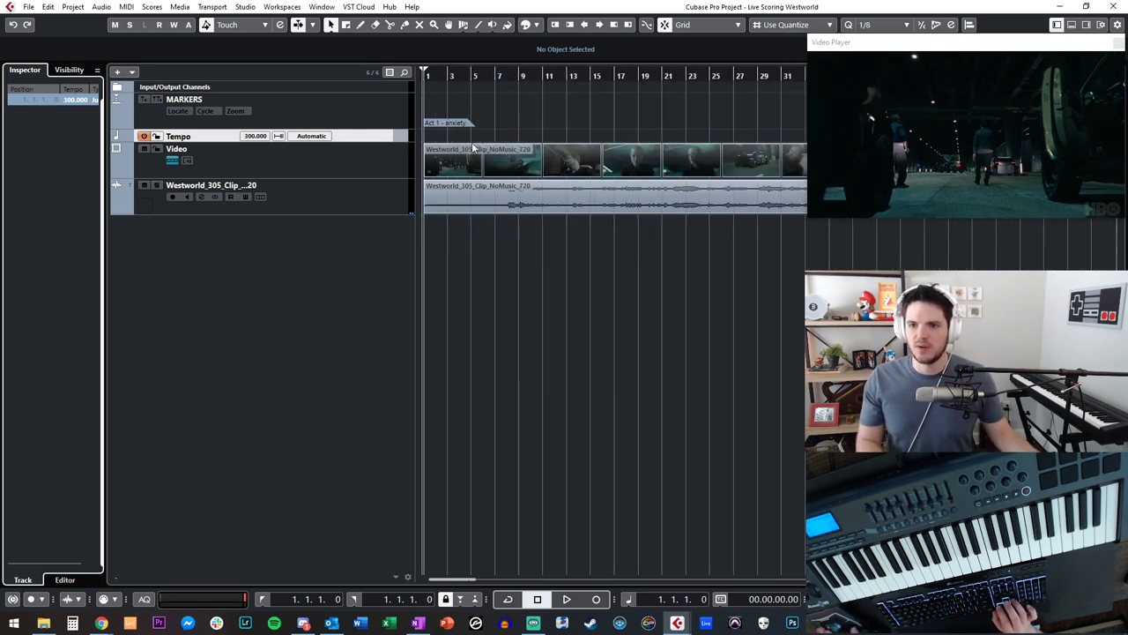
# - Move the Act 1 marker to bar 8, beat 3 and play the passage around it, stepping back to replay it
pyautogui.moveTo(453, 123); pyautogui.dragTo(539, 123)
pyautogui.click(463, 76)
pyautogui.moveTo(463, 76)
pyautogui.mouseDown()
pyautogui.moveTo(564, 76)
pyautogui.moveTo(483, 81)
pyautogui.mouseUp()
pyautogui.press('space')
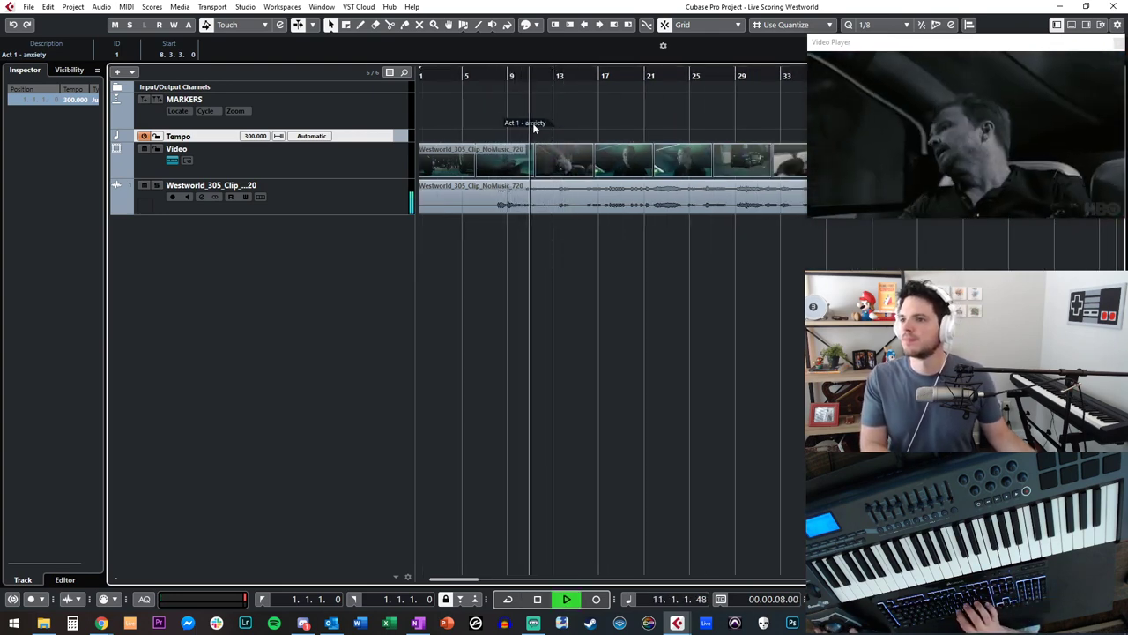
pyautogui.press('KP_Subtract')
pyautogui.press('KP_Subtract')
pyautogui.press('KP_Subtract')
pyautogui.press('KP_Subtract')
pyautogui.press('KP_Subtract')
pyautogui.press('KP_Subtract')
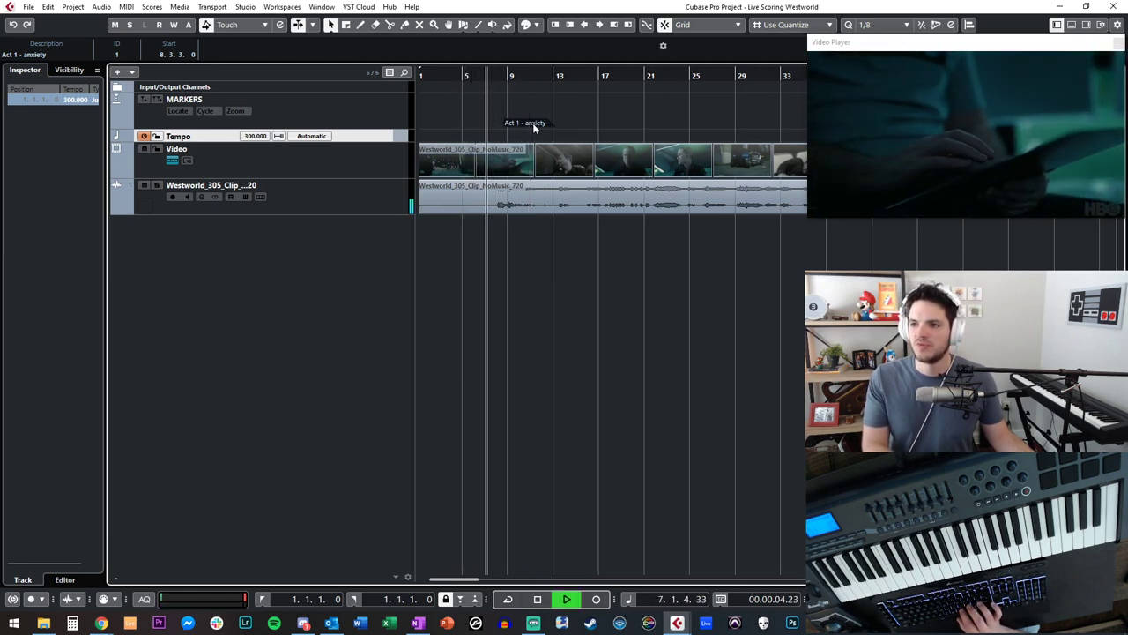
pyautogui.press('space')
# - Move the Act 1 marker to the start of bar 8 and from there to the start of bar 5
pyautogui.press('h')
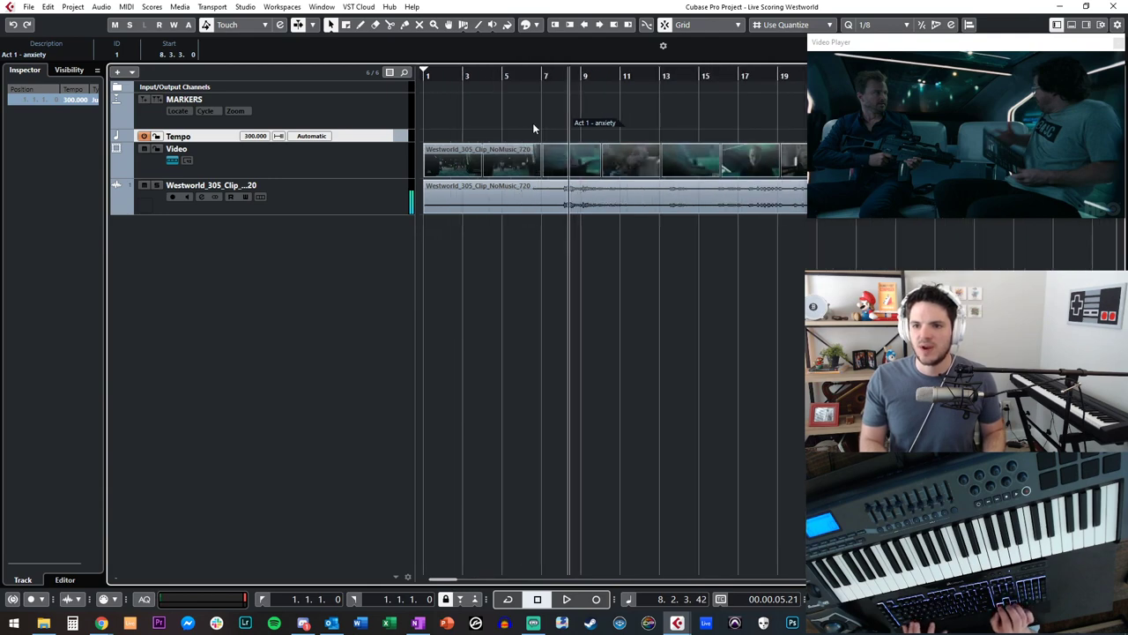
pyautogui.press('h')
pyautogui.moveTo(693, 123); pyautogui.dragTo(670, 127)
pyautogui.press('h')
pyautogui.press('g')
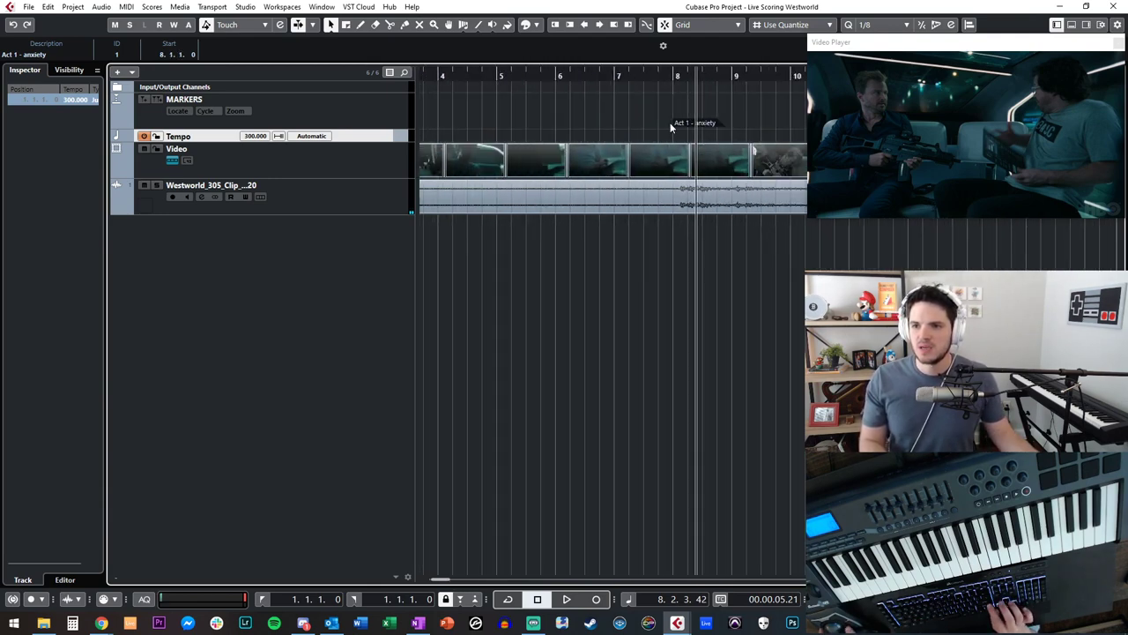
pyautogui.press('g')
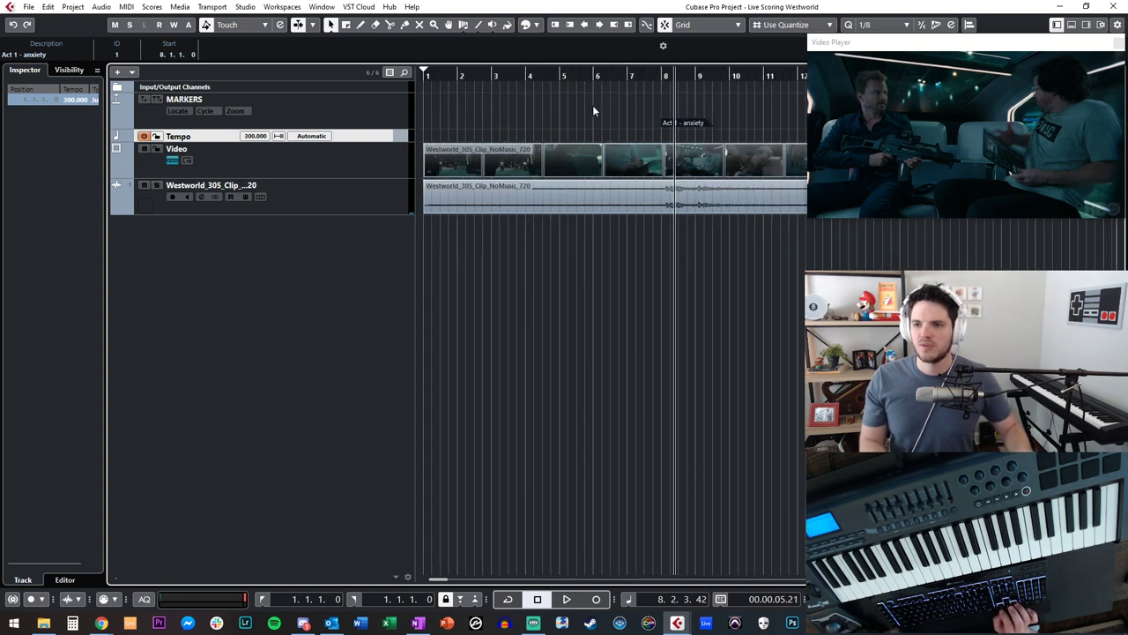
pyautogui.moveTo(667, 128); pyautogui.dragTo(564, 128)
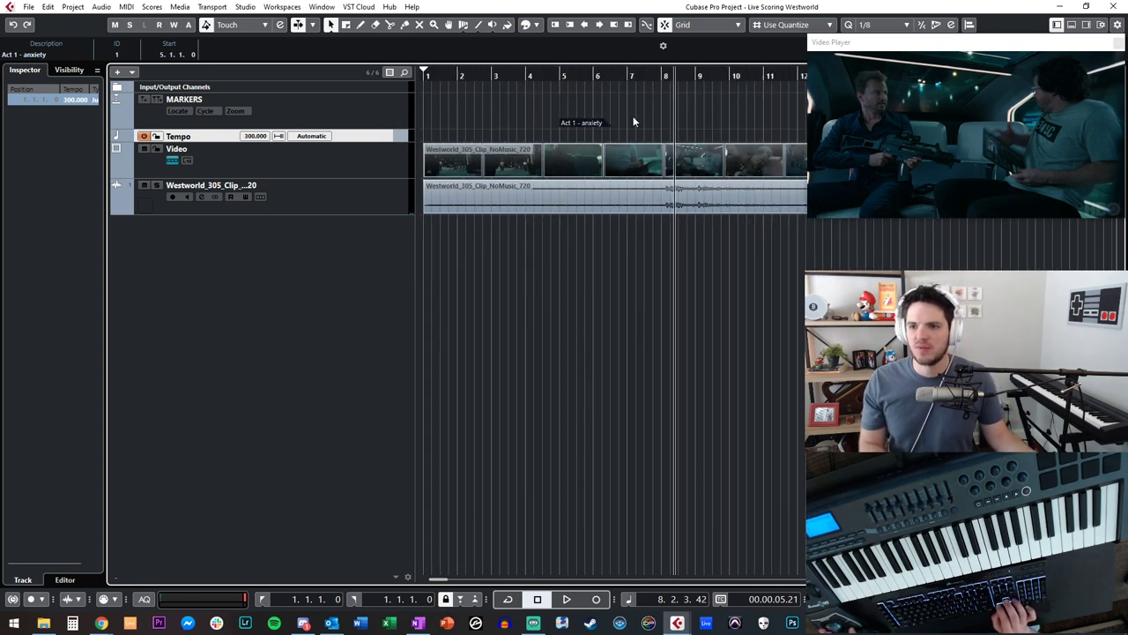
# - Return the cursor to the project start and step forward and back through the opening
pyautogui.press('KP_Decimal')
pyautogui.press('KP_Add')
pyautogui.press('KP_Add')
pyautogui.press('KP_Add')
pyautogui.press('KP_Add')
pyautogui.press('KP_Subtract')
pyautogui.press('KP_Subtract')
pyautogui.press('KP_Subtract')
pyautogui.press('KP_Subtract')
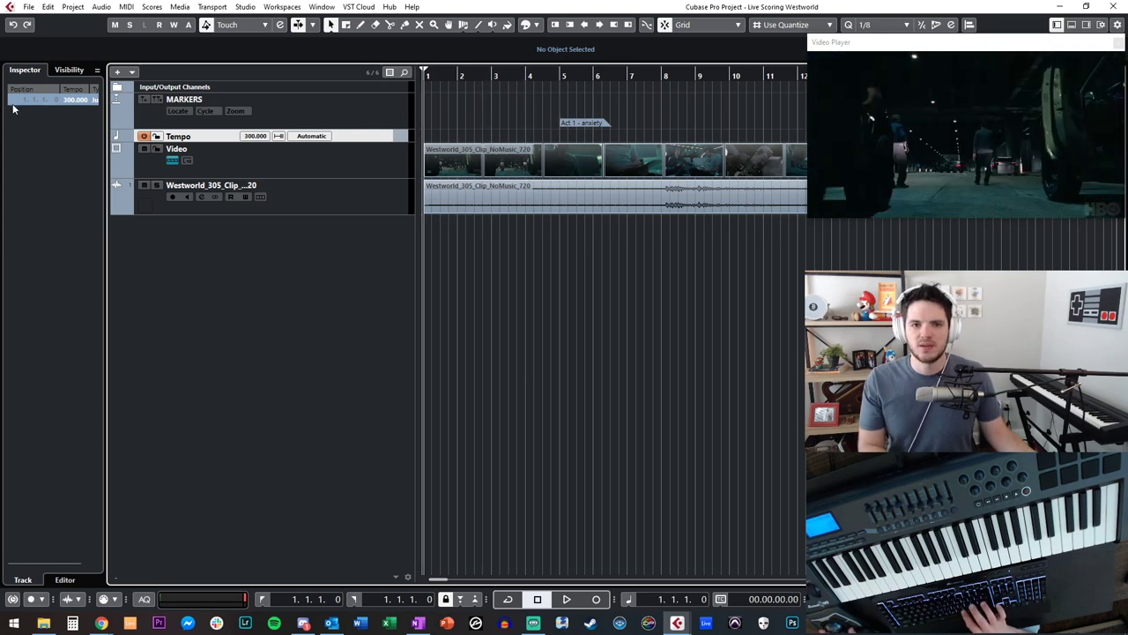
# - Switch the tempo track off and on twice to compare the fixed tempo with the tempo track
pyautogui.click(62, 102)
pyautogui.click(144, 137)
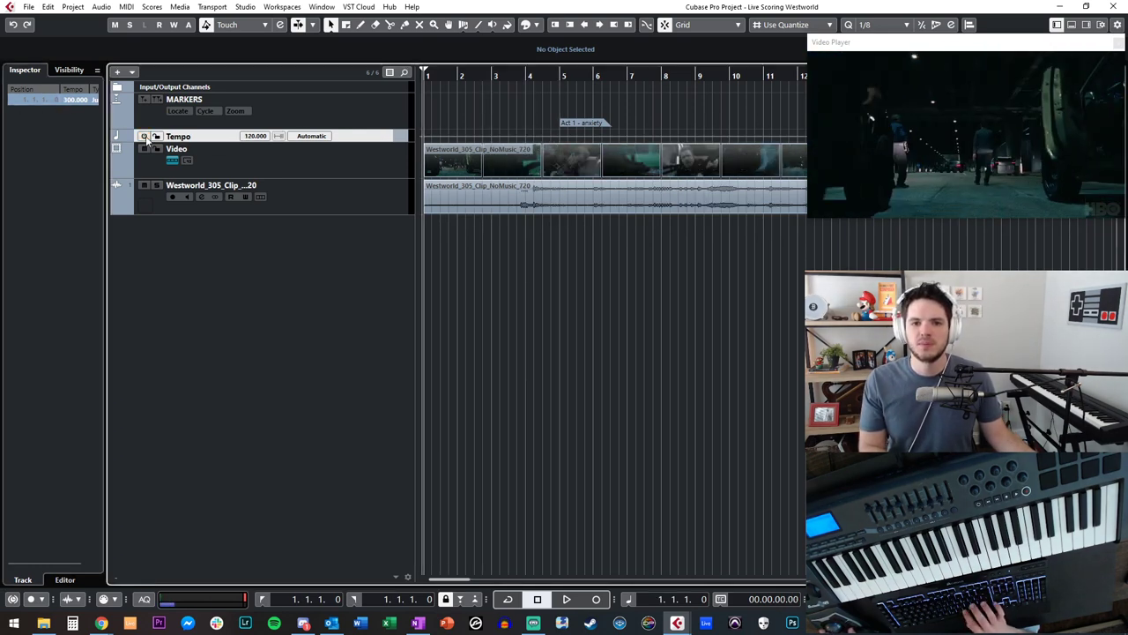
pyautogui.click(144, 136)
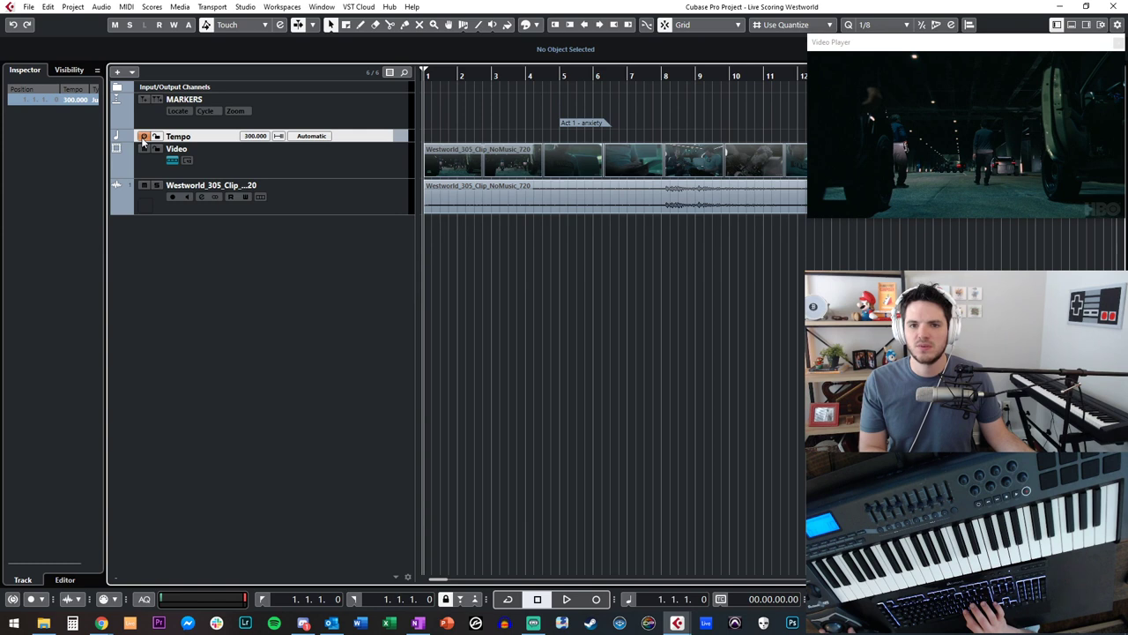
pyautogui.click(70, 103)
pyautogui.click(143, 136)
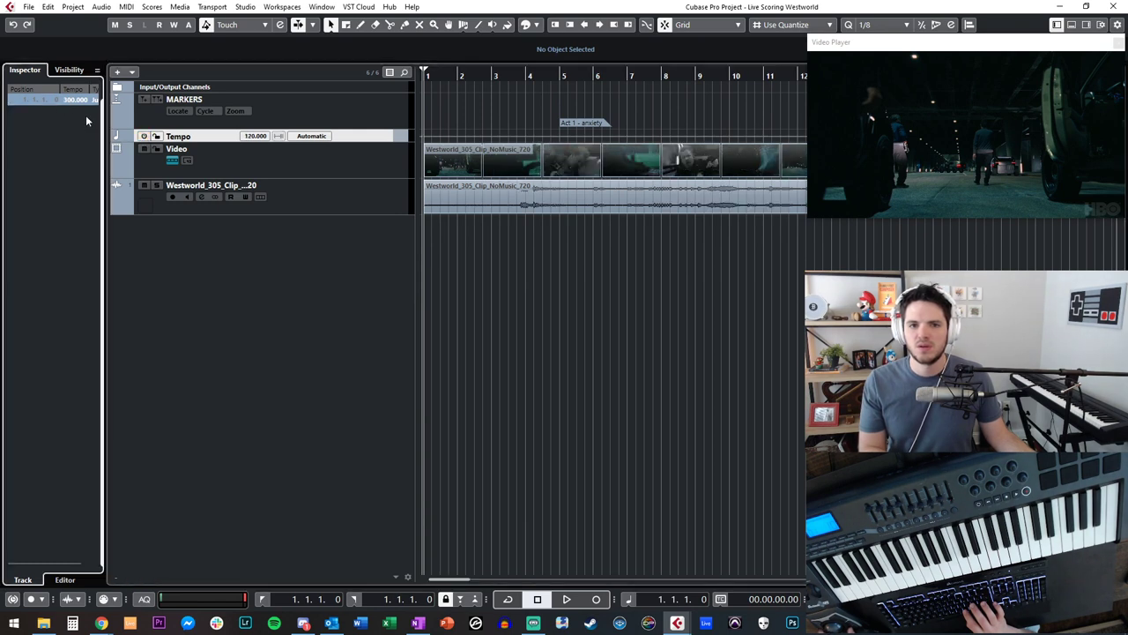
pyautogui.click(144, 136)
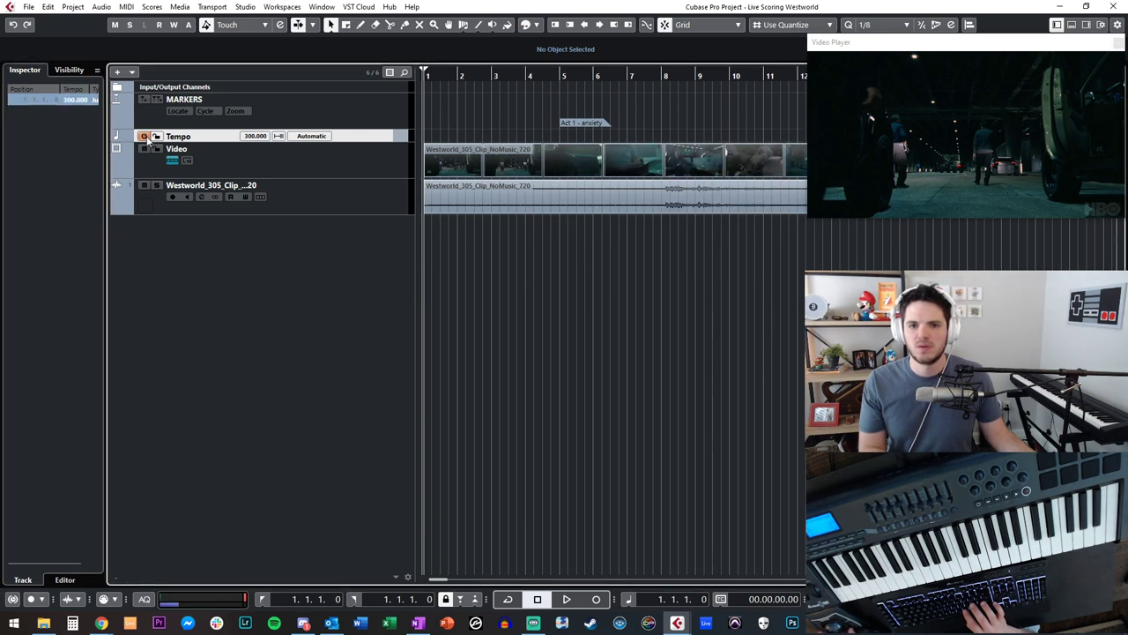
# - Set the tempo to 60 BPM, move the cursor to bar 5 and enlarge the track heights
pyautogui.click(249, 136)
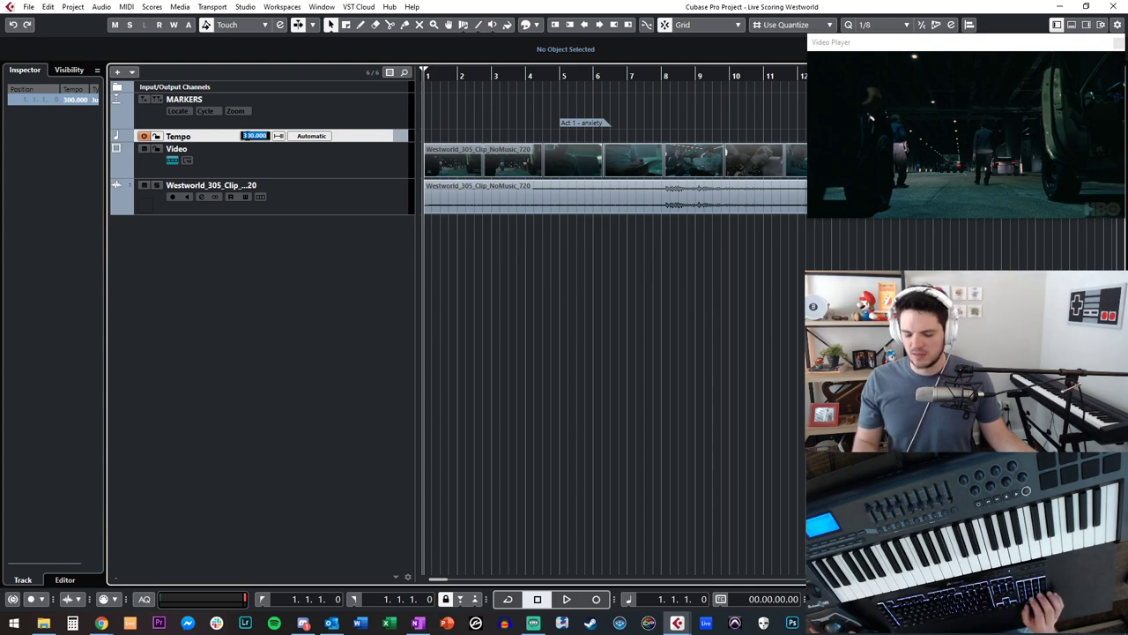
pyautogui.write('60')
pyautogui.press('Return')
pyautogui.press('space')
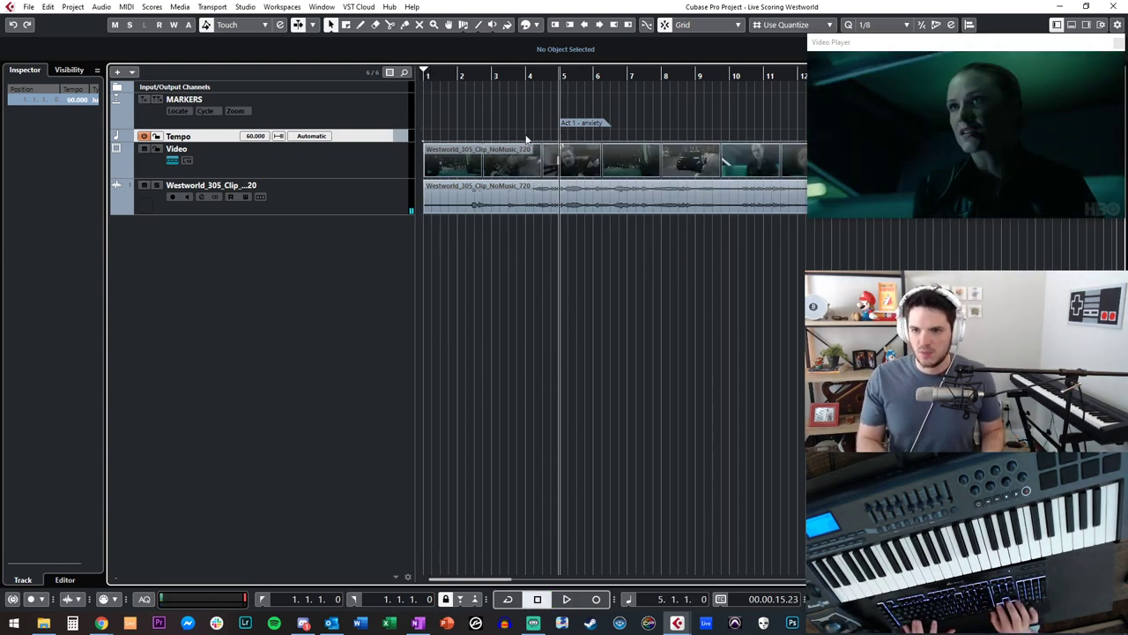
pyautogui.press('h')
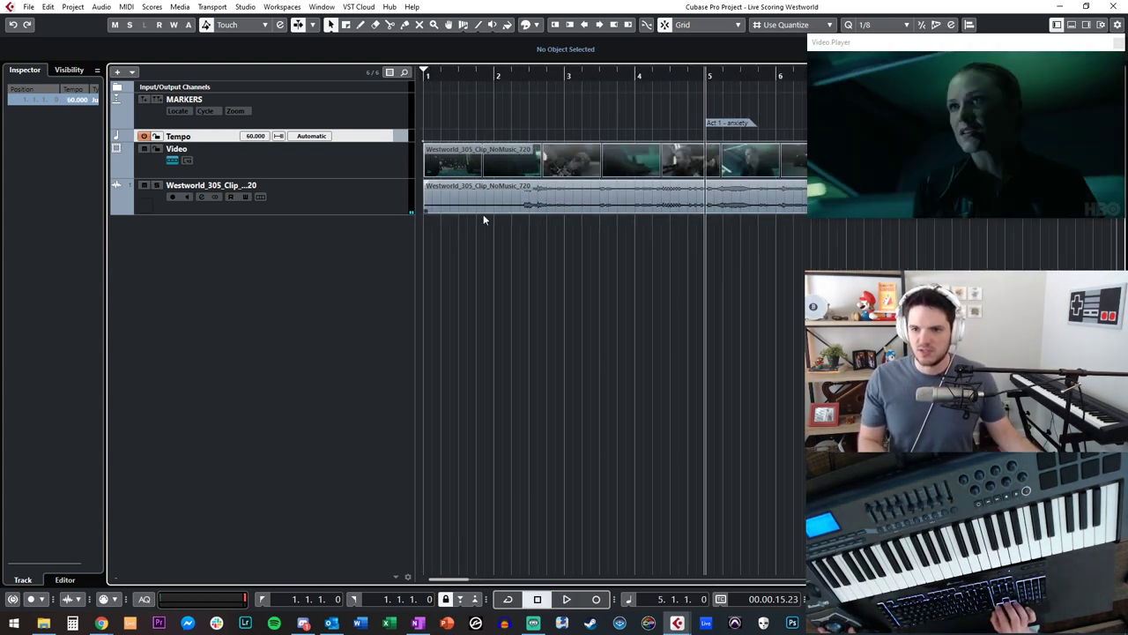
pyautogui.hotkey('shift', 'h')
pyautogui.hotkey('shift', 'h')
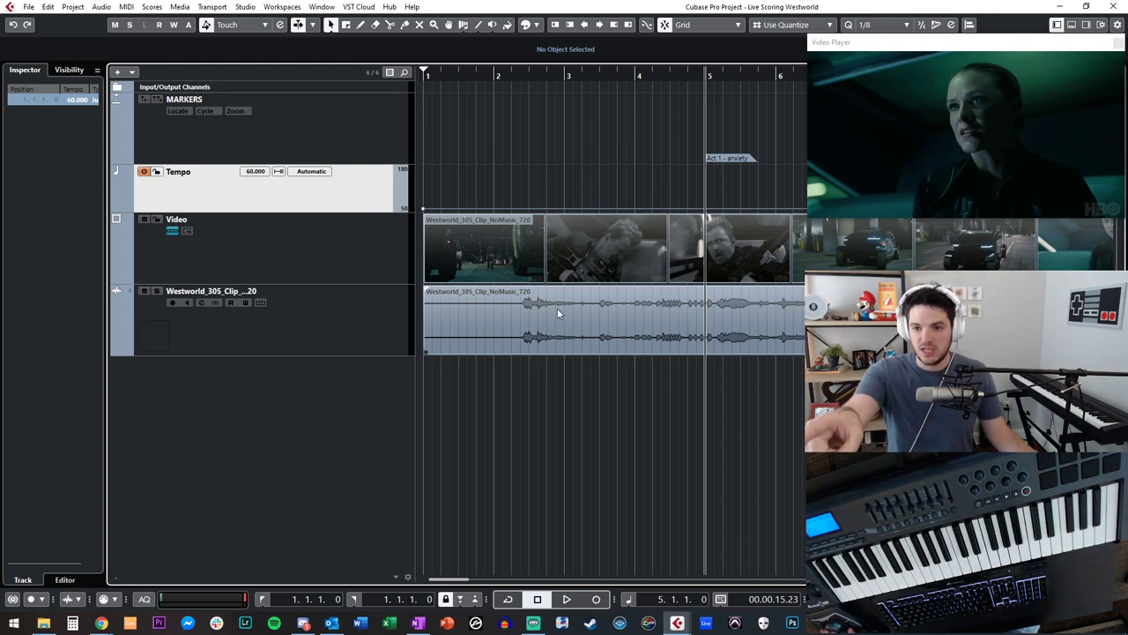
# - Try project-start tempos of 100, 120, 140, 160 and 170 BPM, and settle on 168 BPM
pyautogui.doubleClick(71, 100)
pyautogui.write('120')
pyautogui.press('Return')
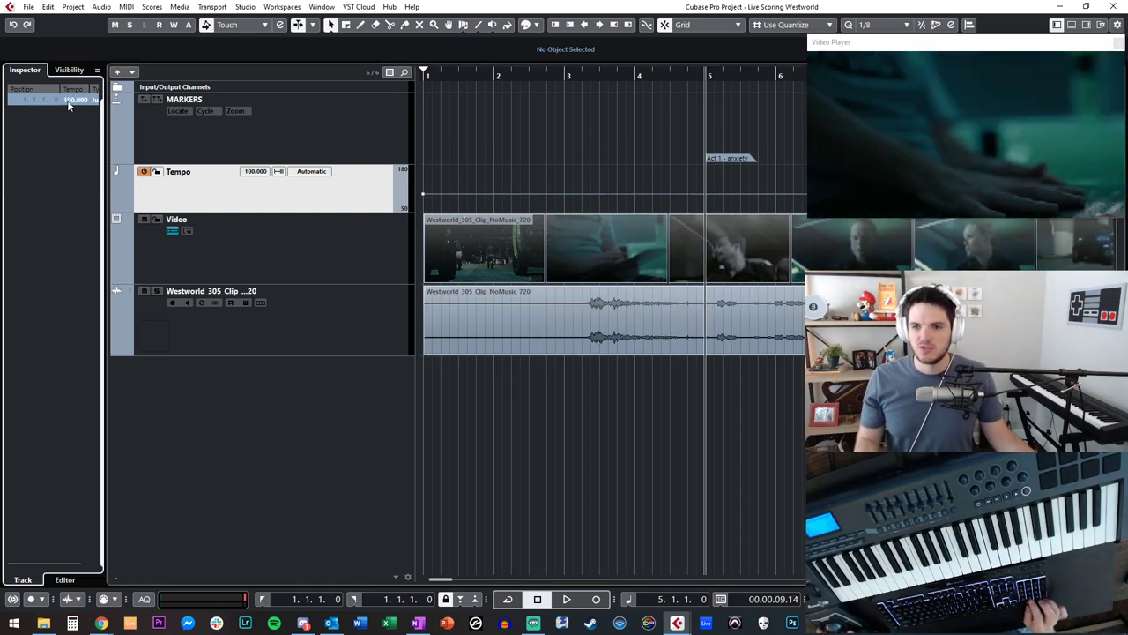
pyautogui.doubleClick(67, 102)
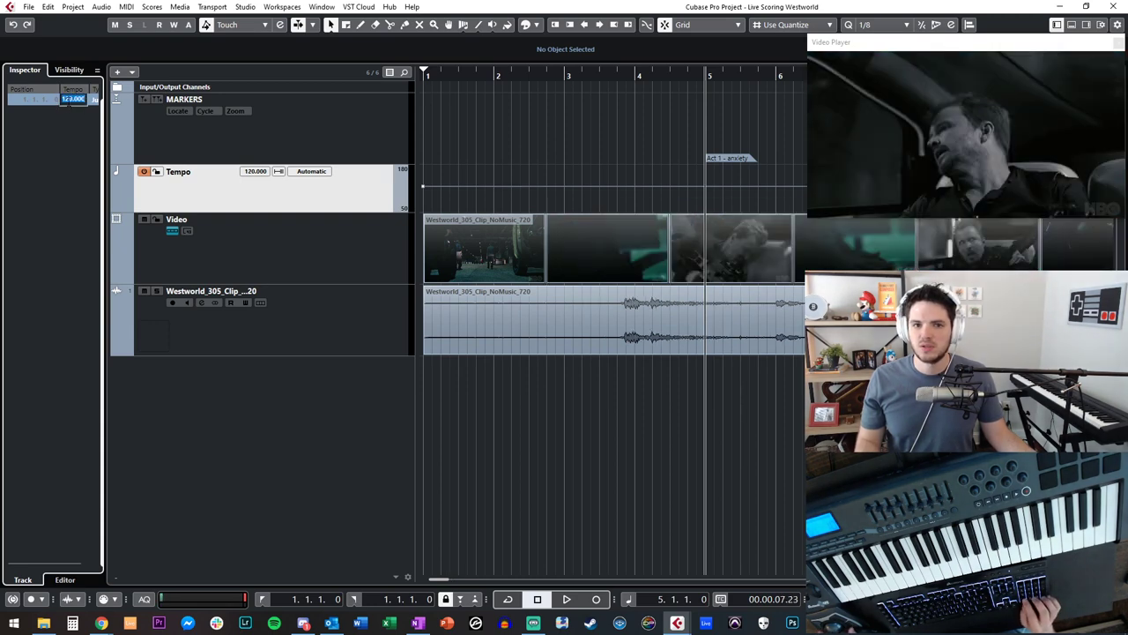
pyautogui.write('140')
pyautogui.press('Return')
pyautogui.write('160')
pyautogui.press('Return')
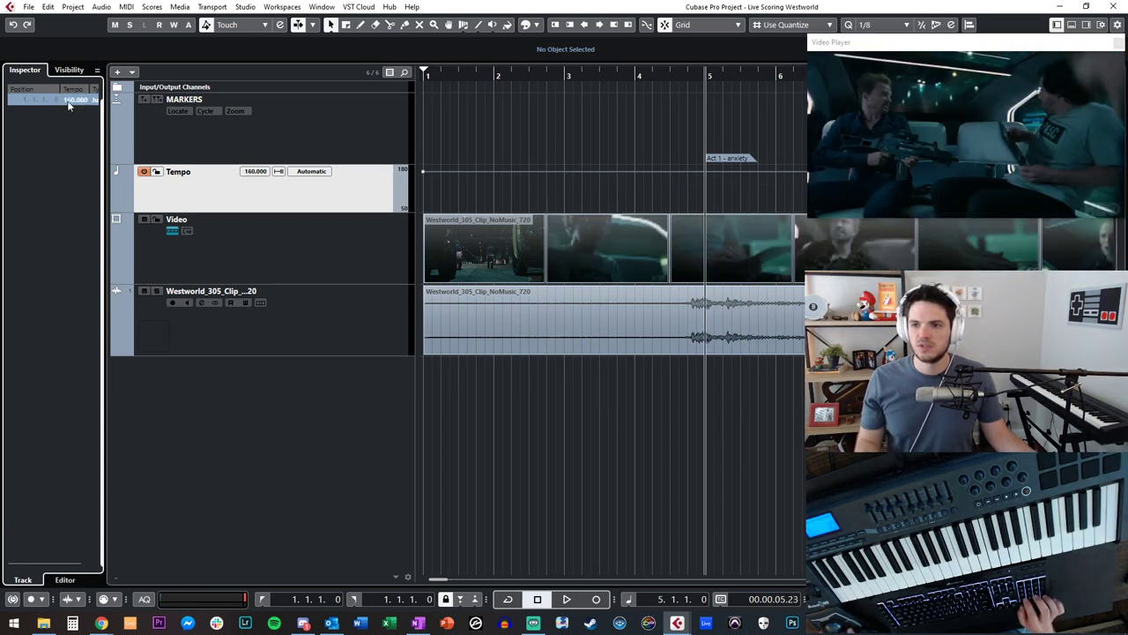
pyautogui.write('170')
pyautogui.press('Return')
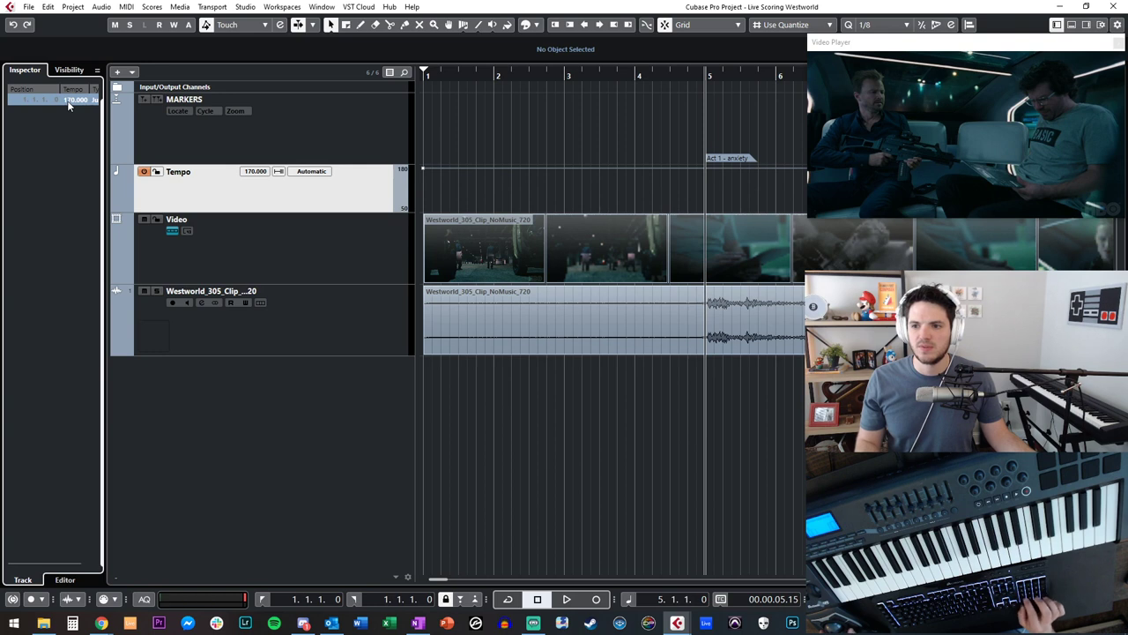
pyautogui.write('168')
pyautogui.press('Return')
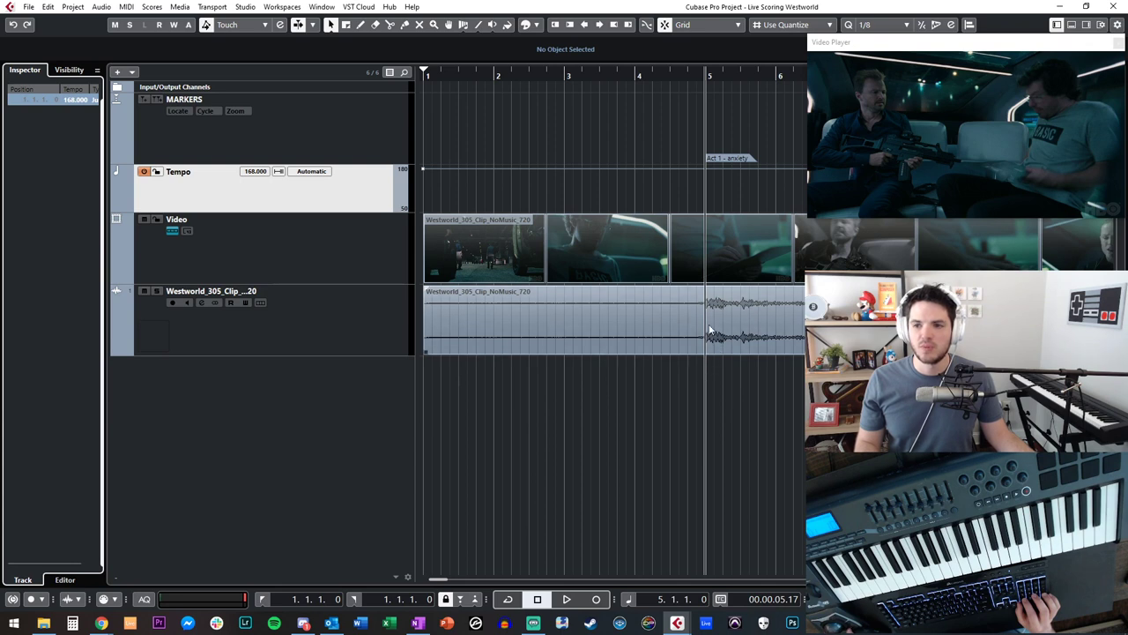
# - Play the clip from the project start past the Act 1 marker and place the cursor back at bar 5
pyautogui.press('Home')
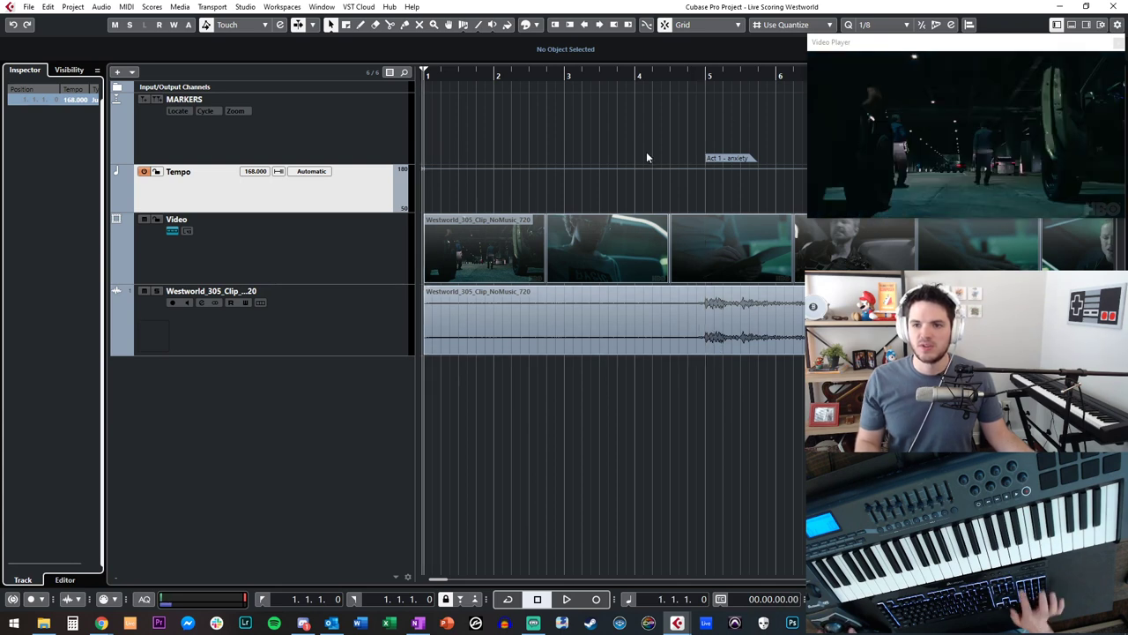
pyautogui.press('space')
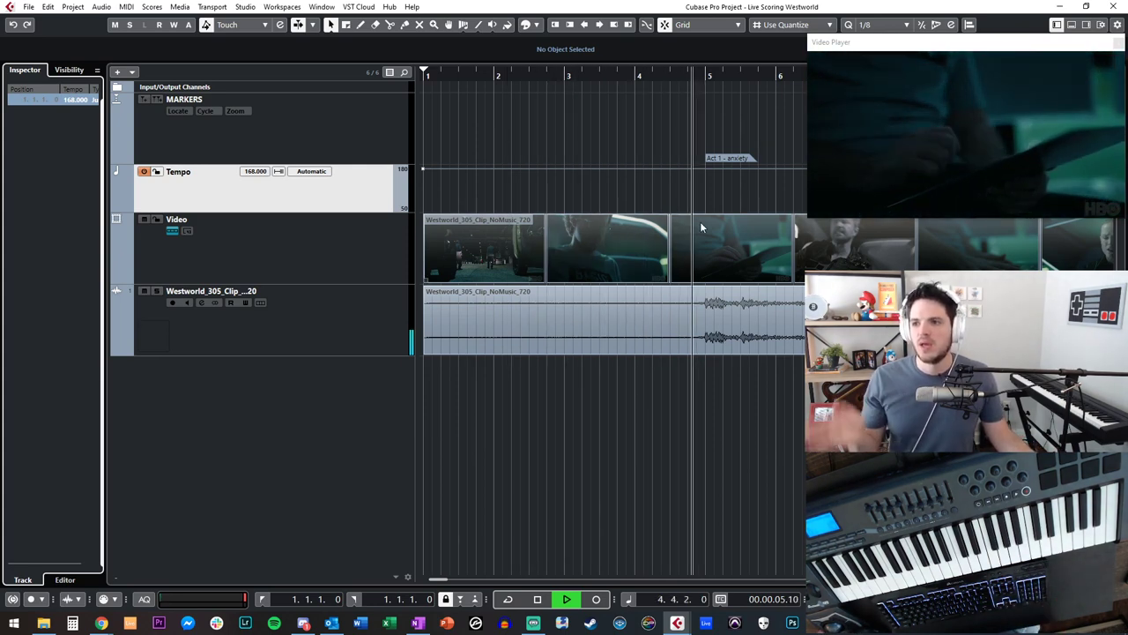
pyautogui.press('space')
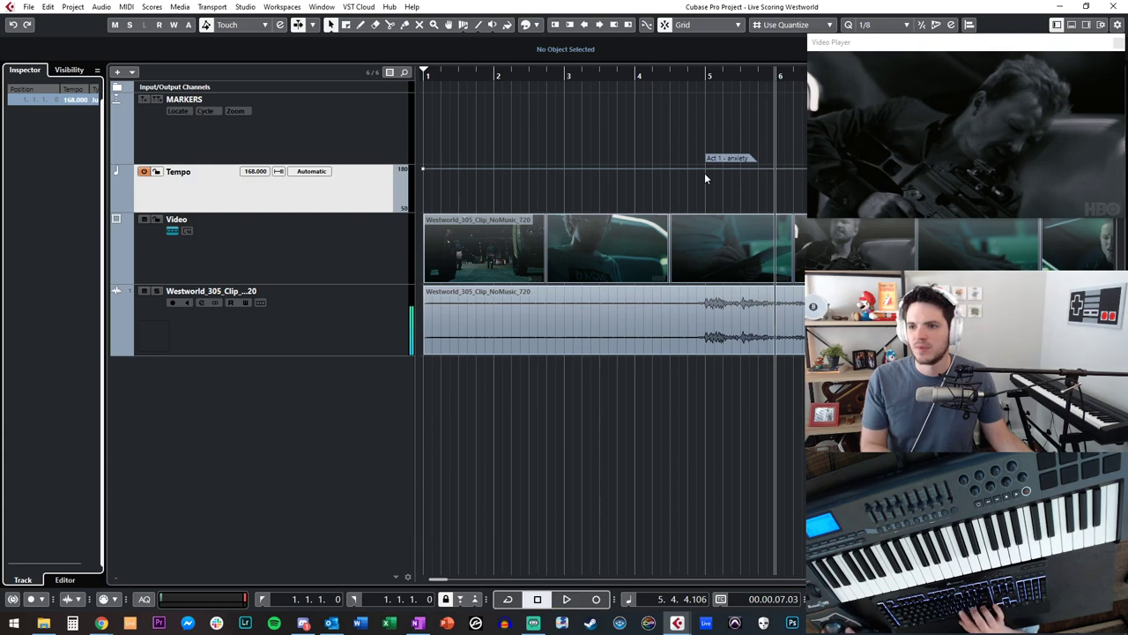
pyautogui.hscroll(3, 704, 173)
pyautogui.hscroll(-2, 704, 173)
pyautogui.press('KP_Subtract')
pyautogui.press('KP_Subtract')
pyautogui.press('KP_Add')
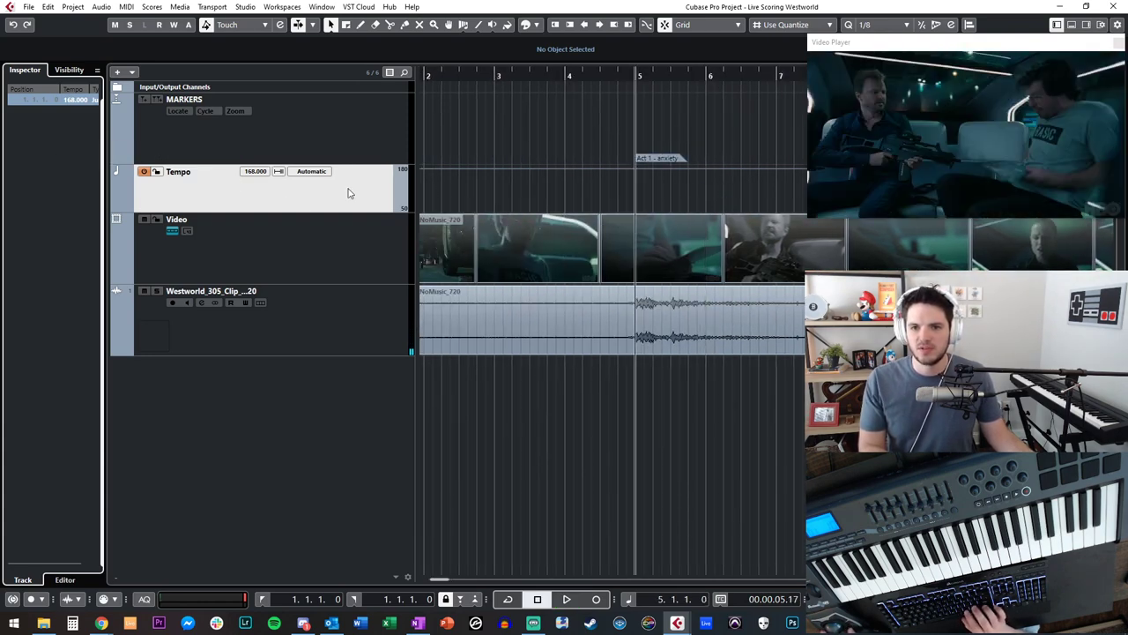
# - Draw a 165 BPM tempo point at bar 5 under the Act 1 marker and select it in the tempo list
pyautogui.rightClick(499, 189)
pyautogui.click(527, 182)
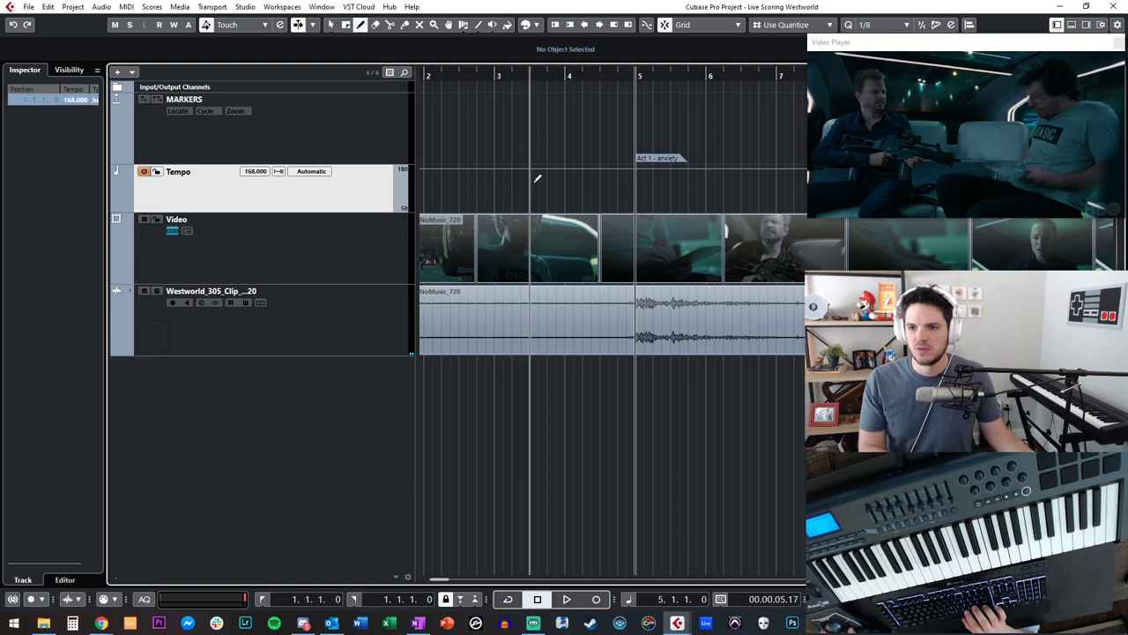
pyautogui.click(641, 168)
pyautogui.press('1')
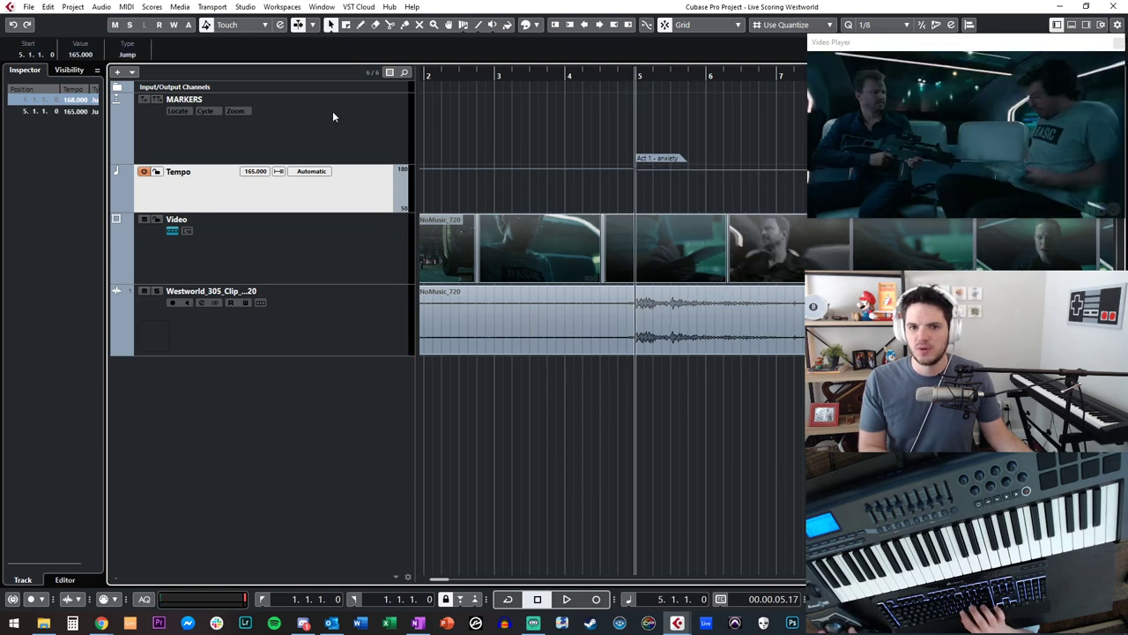
pyautogui.click(73, 112)
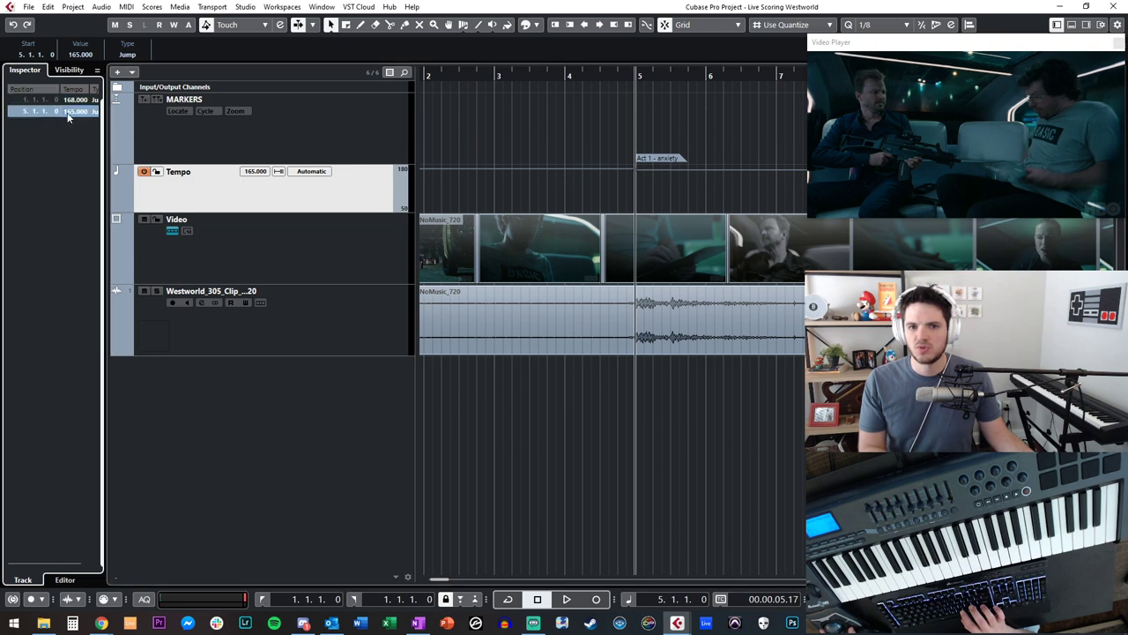
pyautogui.click(144, 173)
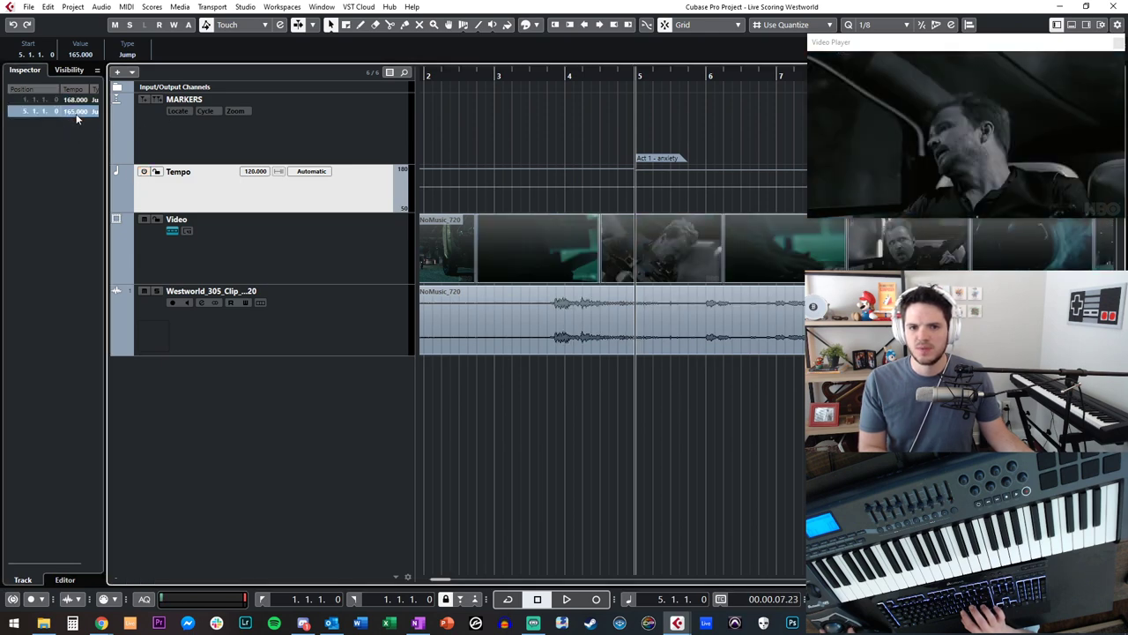
pyautogui.click(144, 174)
pyautogui.rightClick(365, 174)
pyautogui.click(292, 176)
pyautogui.click(310, 172)
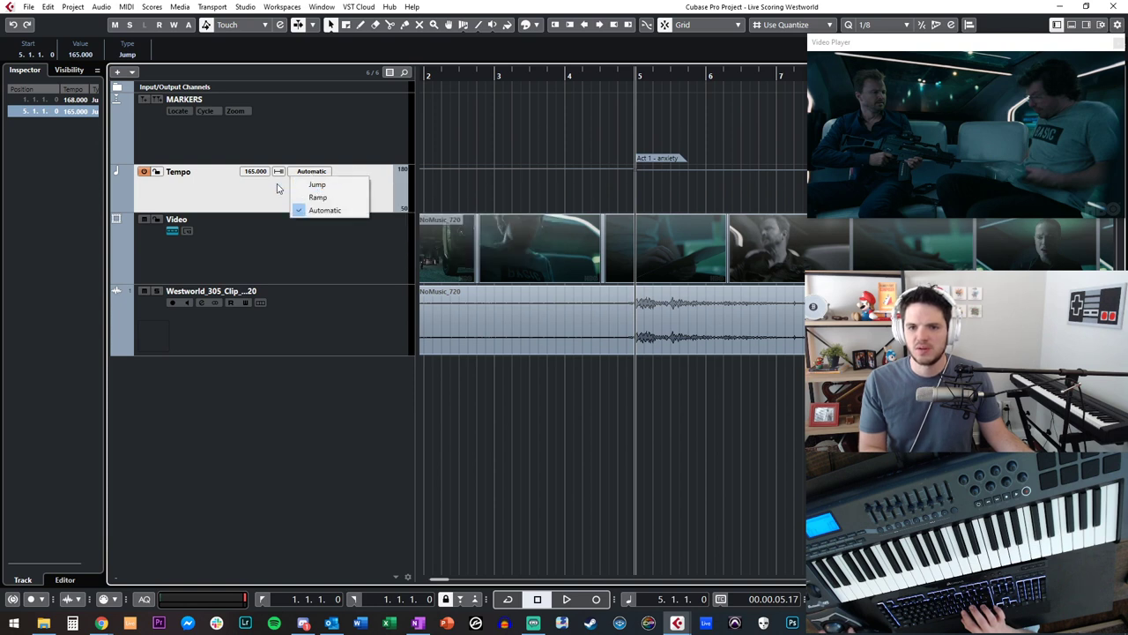
pyautogui.click(278, 171)
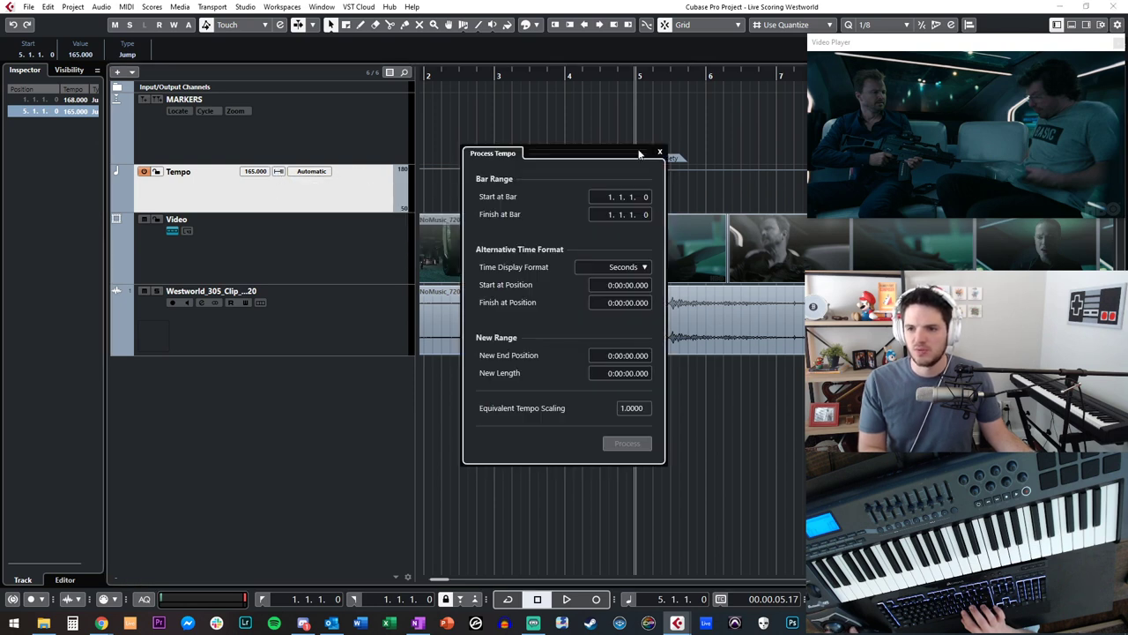
pyautogui.moveTo(659, 157); pyautogui.dragTo(539, 153)
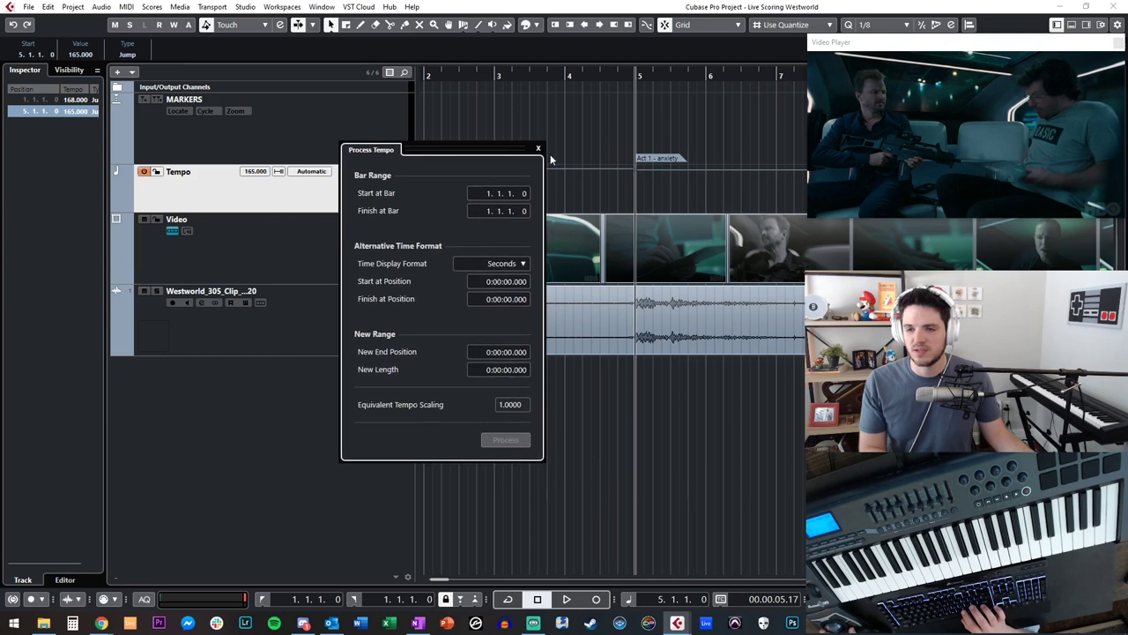
pyautogui.click(539, 150)
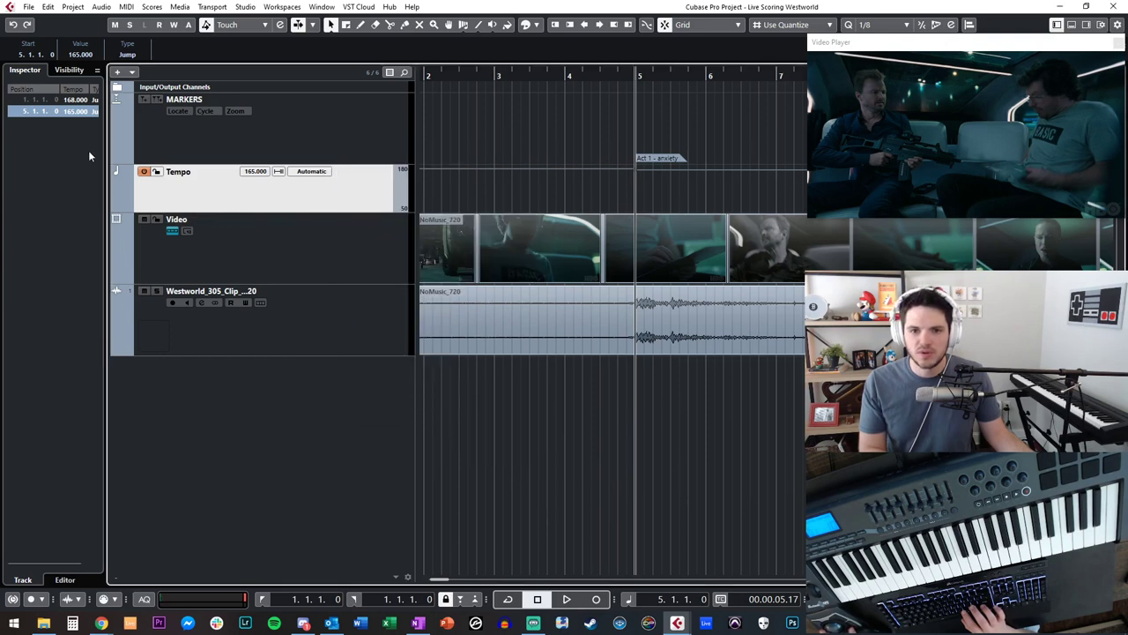
pyautogui.rightClick(70, 114)
pyautogui.click(24, 140)
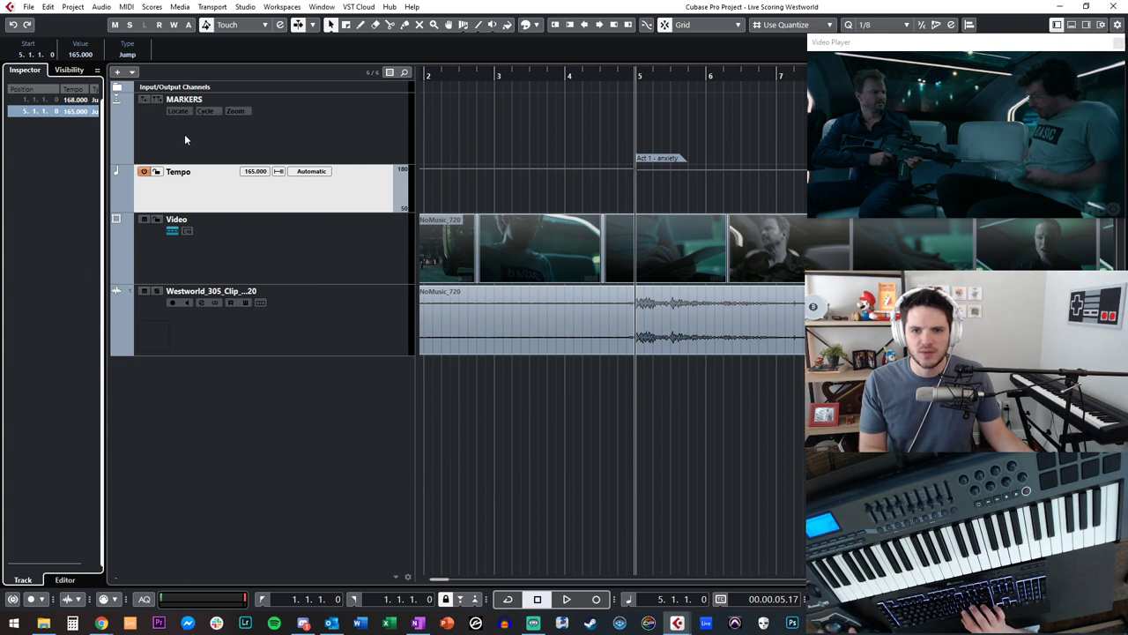
# - Set the tempo track's curve type for new tempo points to Jump, keeping the tempo track active
pyautogui.click(305, 171)
pyautogui.click(313, 192)
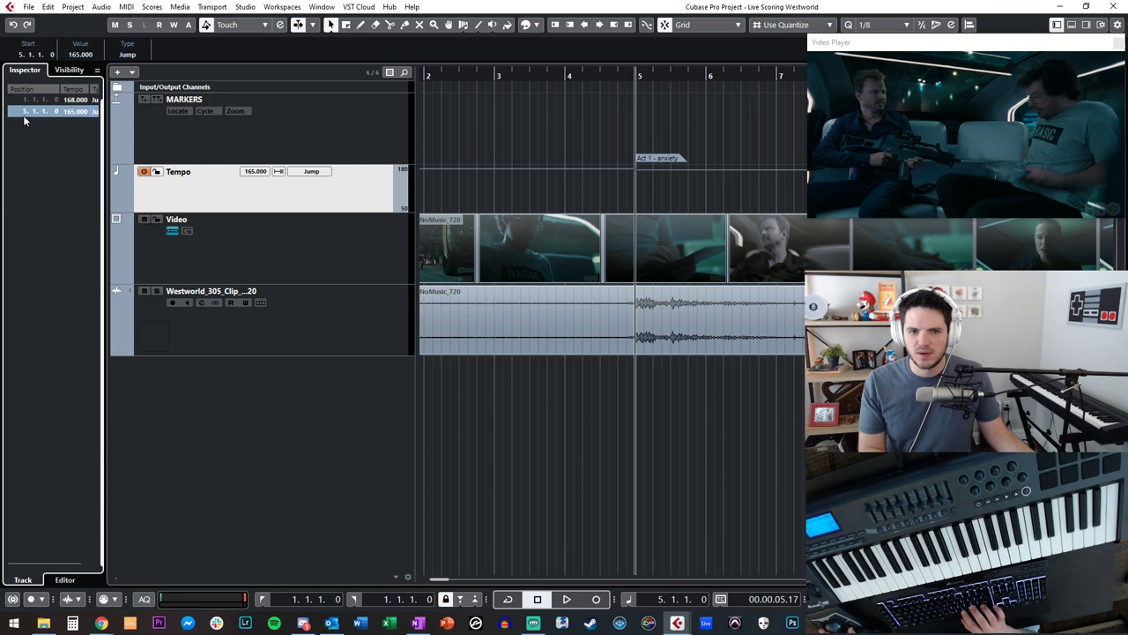
pyautogui.click(144, 172)
pyautogui.click(143, 172)
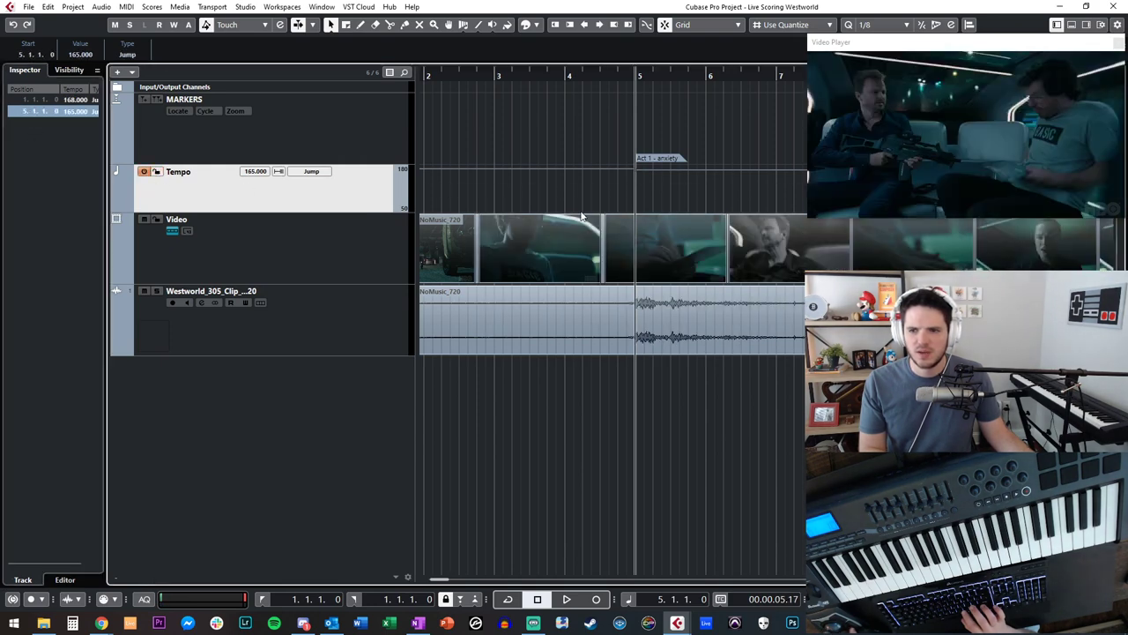
# - Lower the tempo point at bar 5 to 80 BPM
pyautogui.moveTo(639, 168)
pyautogui.mouseDown()
pyautogui.moveTo(638, 192)
pyautogui.moveTo(637, 179)
pyautogui.mouseUp()
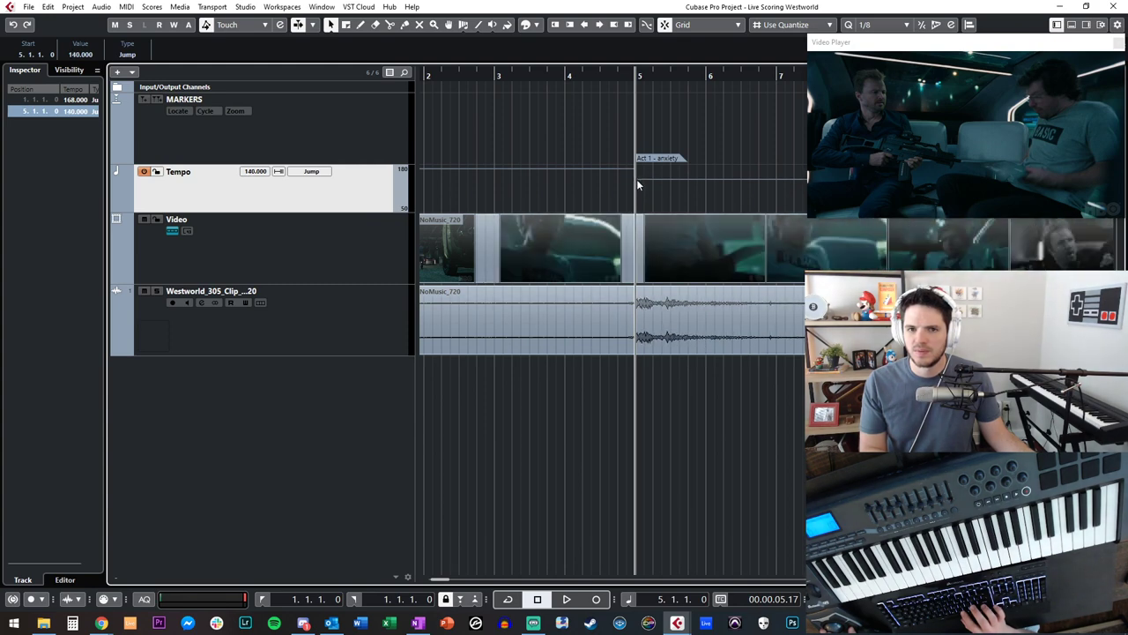
pyautogui.doubleClick(70, 112)
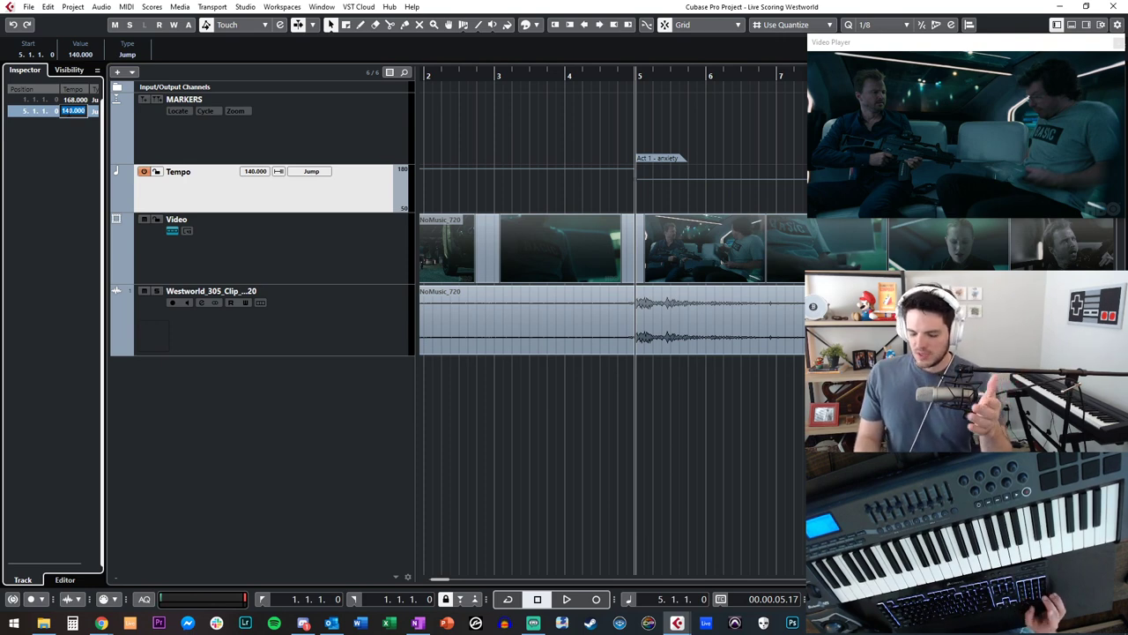
pyautogui.write('80')
pyautogui.press('Return')
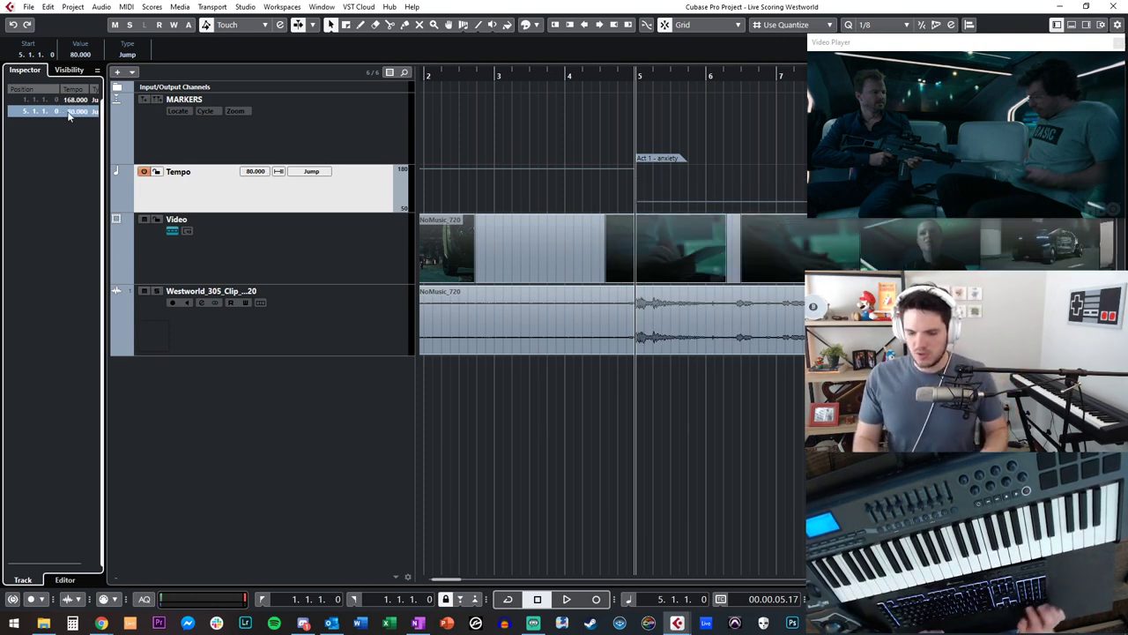
# - Play the clip from bar 5 at the new tempo and park the cursor at bar 9
pyautogui.press('space')
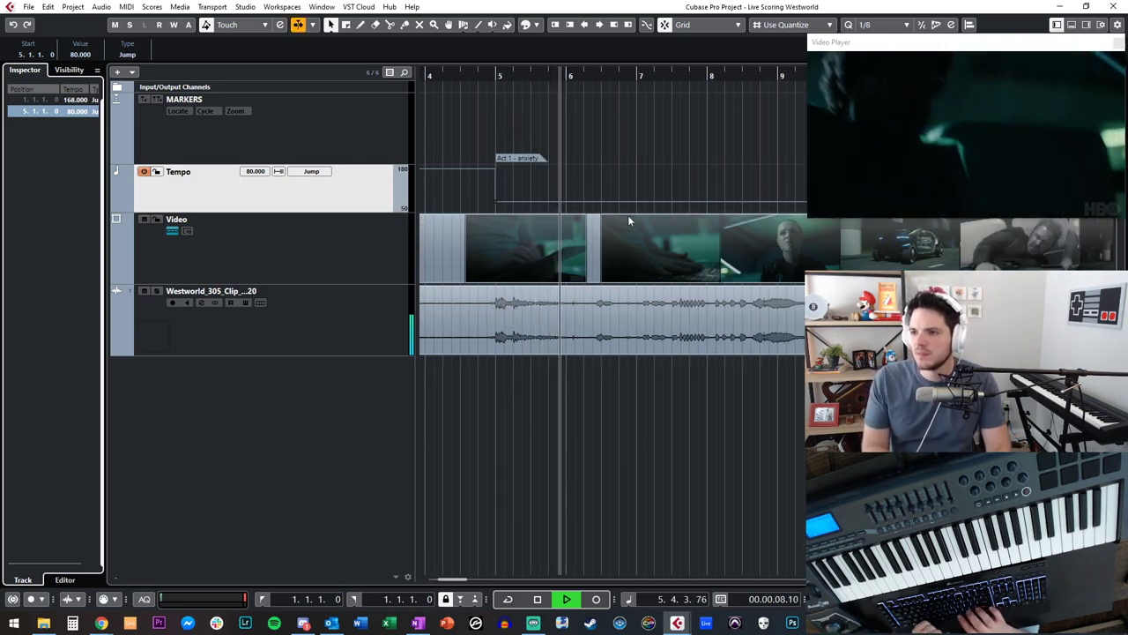
pyautogui.press('space')
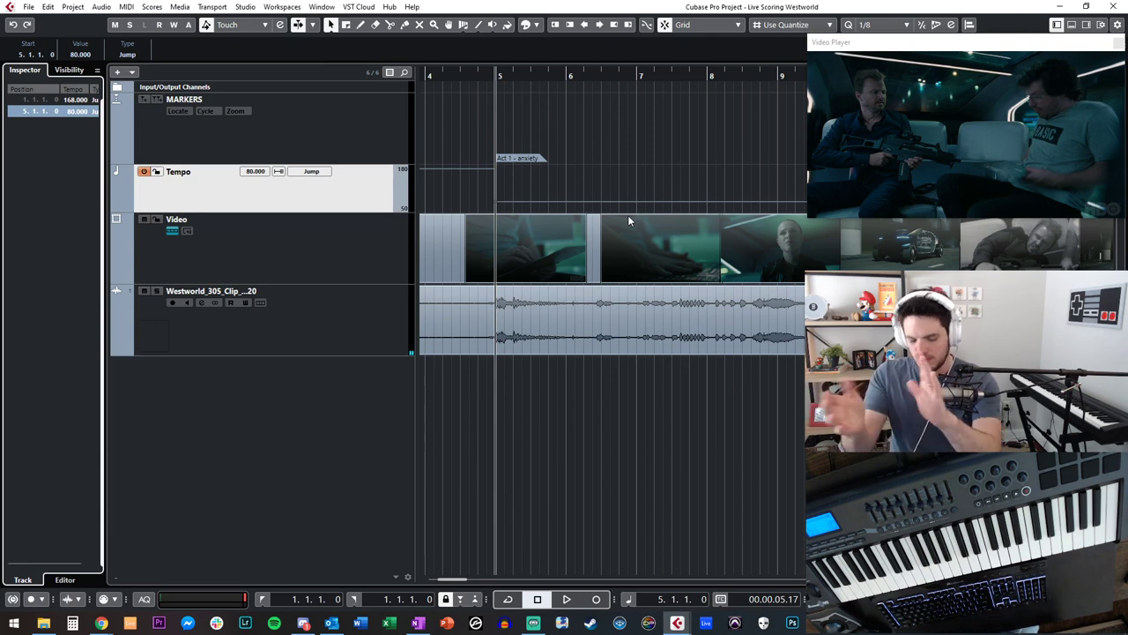
pyautogui.press('space')
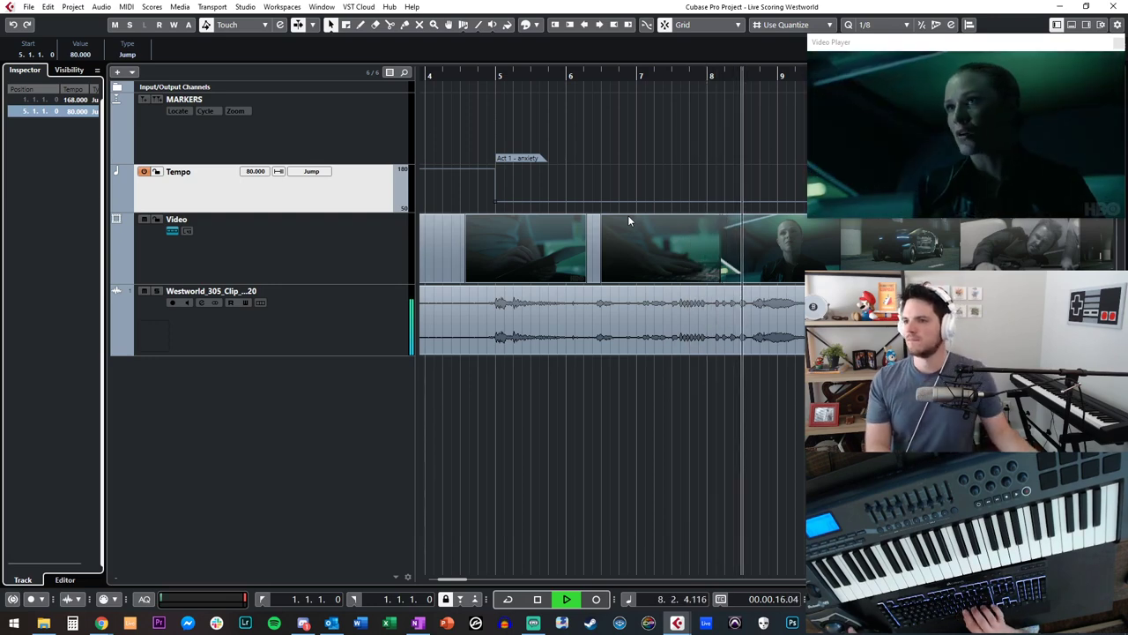
pyautogui.hscroll(1, 628, 215)
pyautogui.press('space')
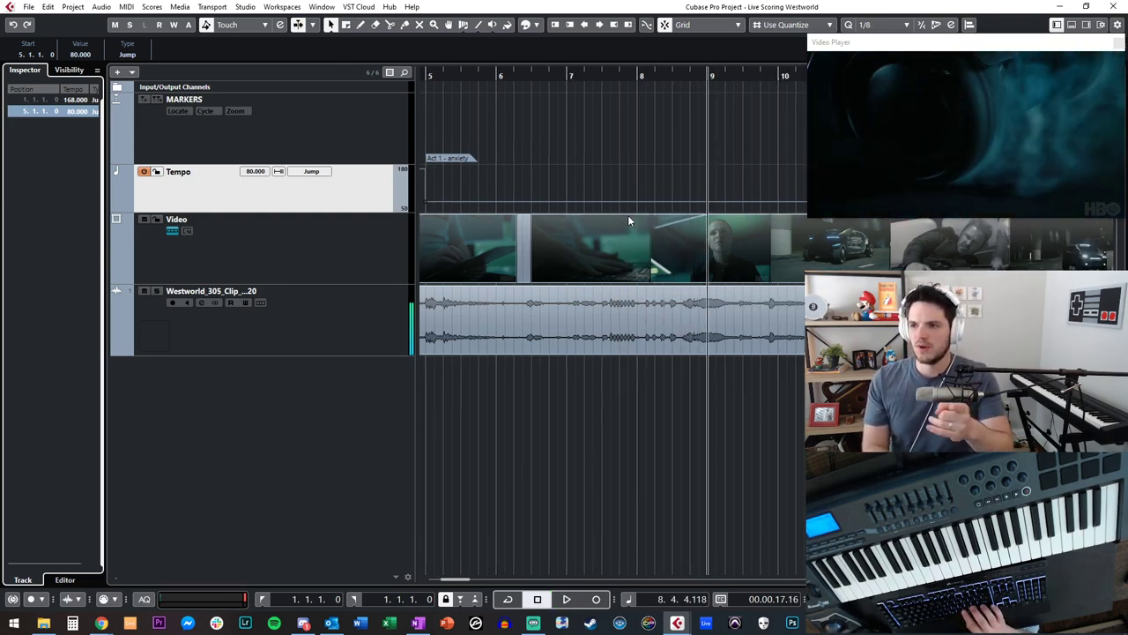
pyautogui.press('KP_Subtract')
pyautogui.press('KP_Subtract')
pyautogui.press('KP_Add')
pyautogui.press('space')
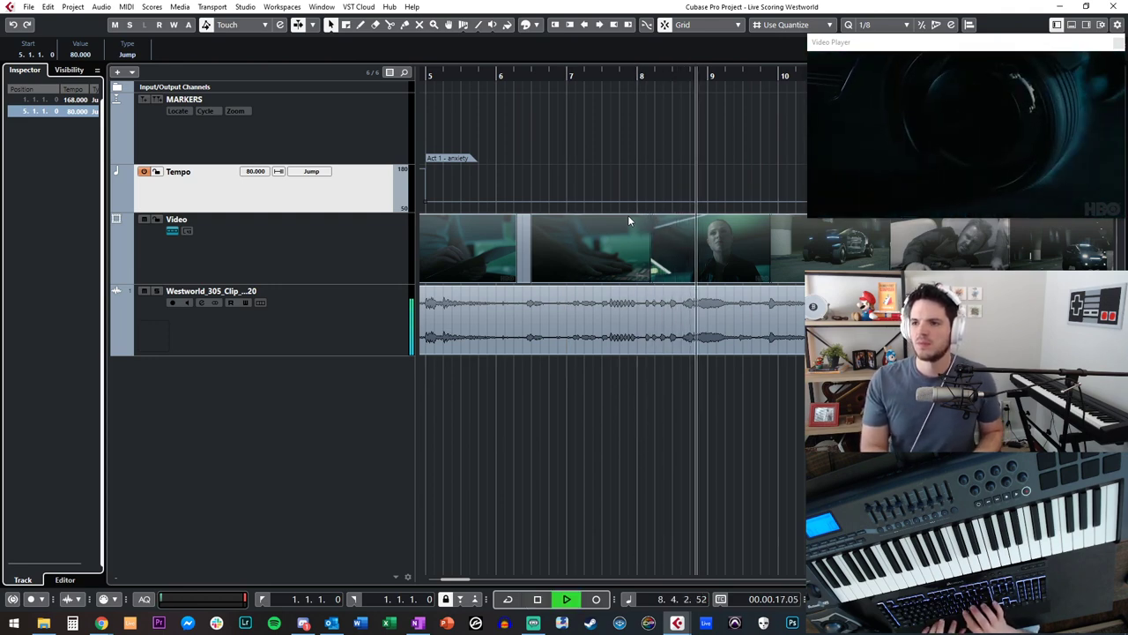
pyautogui.press('space')
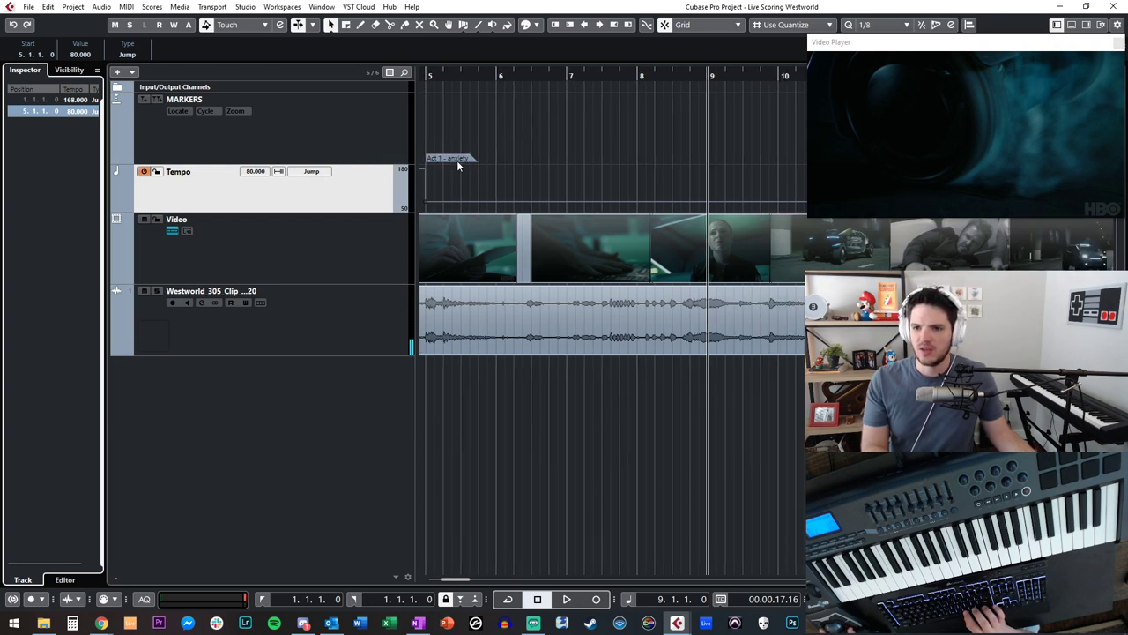
# - Move the Act 1 marker to bar 9 and add a marker named "shoot" at bar 5
pyautogui.moveTo(456, 159)
pyautogui.mouseDown()
pyautogui.moveTo(747, 167)
pyautogui.moveTo(737, 166)
pyautogui.mouseUp()
pyautogui.press('KP_Subtract')
pyautogui.press('KP_Subtract')
pyautogui.press('KP_Subtract')
pyautogui.press('KP_Subtract')
pyautogui.press('shift+Insert')
pyautogui.hotkey('ctrl', 'm')
pyautogui.write('shoot')
pyautogui.press('Return')
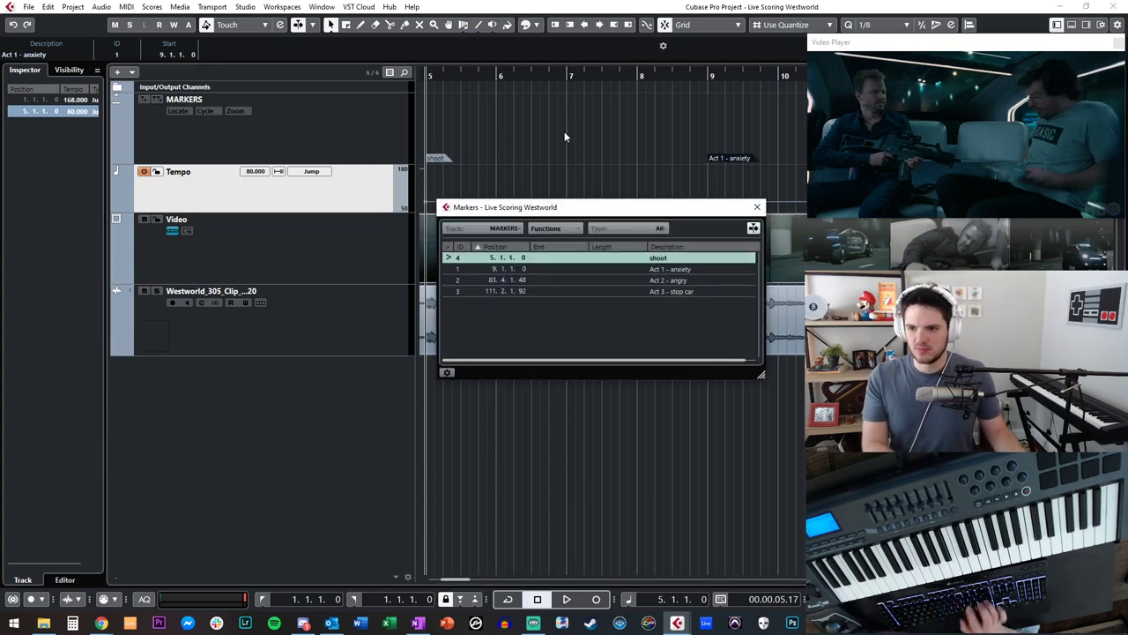
pyautogui.click(756, 207)
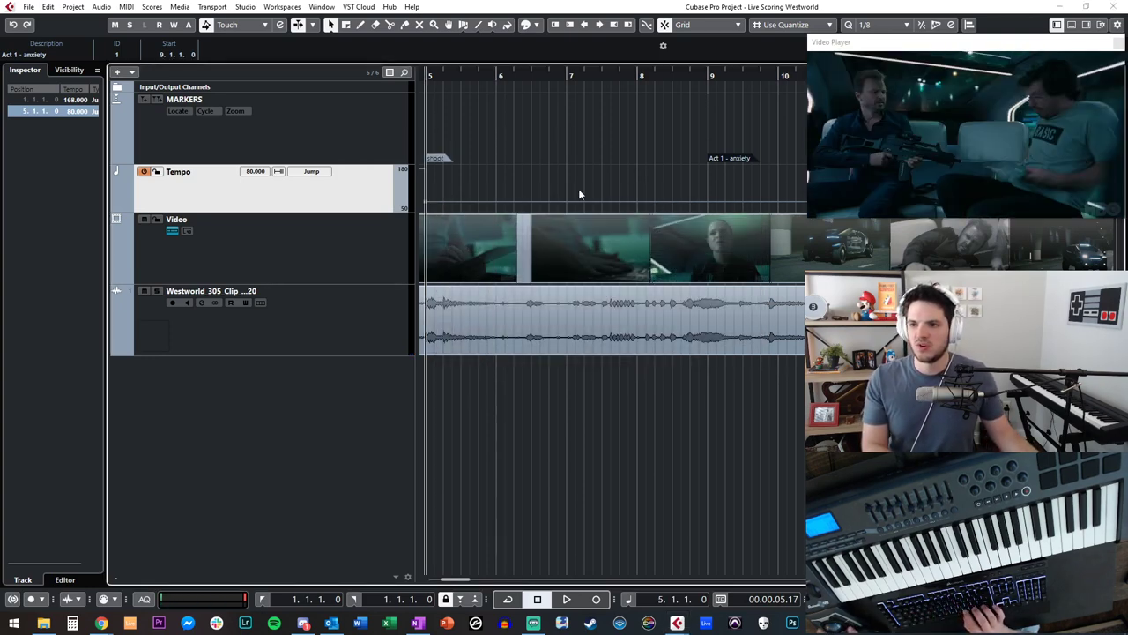
# - Step through the bars up to the Act 1 marker and replay the lead-in to check its alignment with bar 9
pyautogui.hscroll(-2, 578, 189)
pyautogui.hscroll(2, 587, 189)
pyautogui.hscroll(-1, 556, 113)
pyautogui.press('KP_Add')
pyautogui.press('KP_Add')
pyautogui.press('KP_Add')
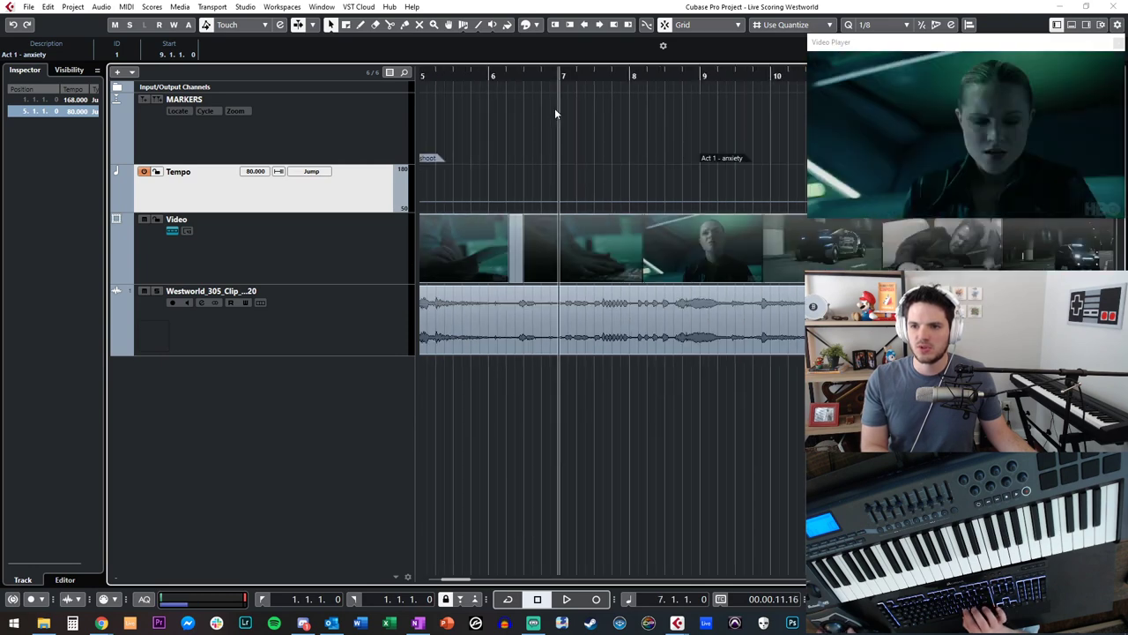
pyautogui.hotkey('shift', 'n')
pyautogui.press('KP_Subtract')
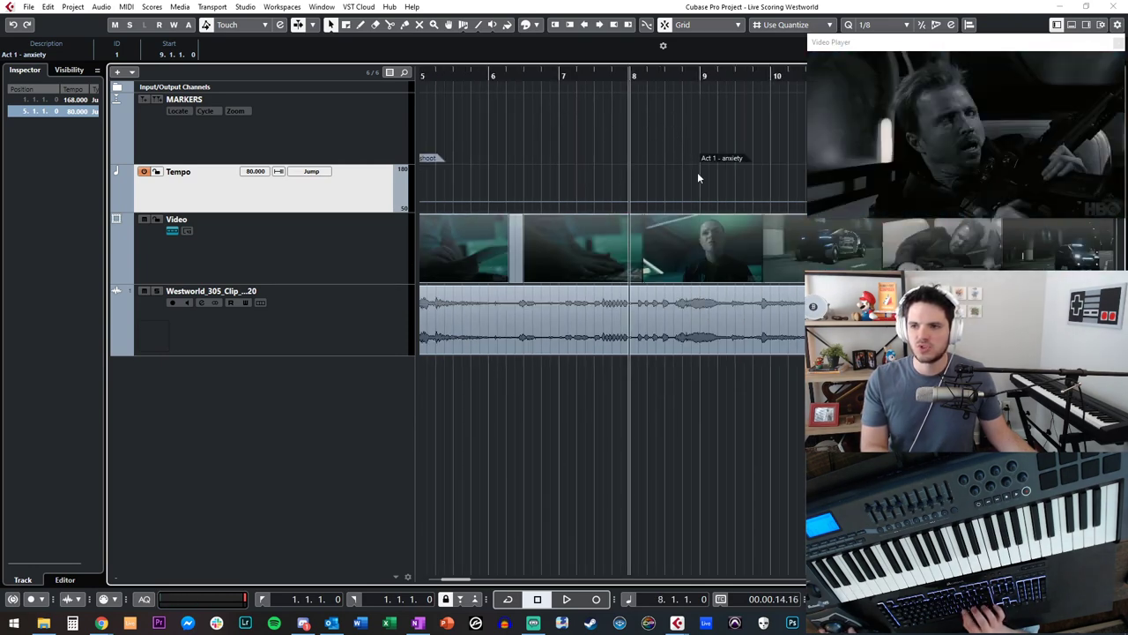
pyautogui.hotkey('shift', 'n')
pyautogui.press('space')
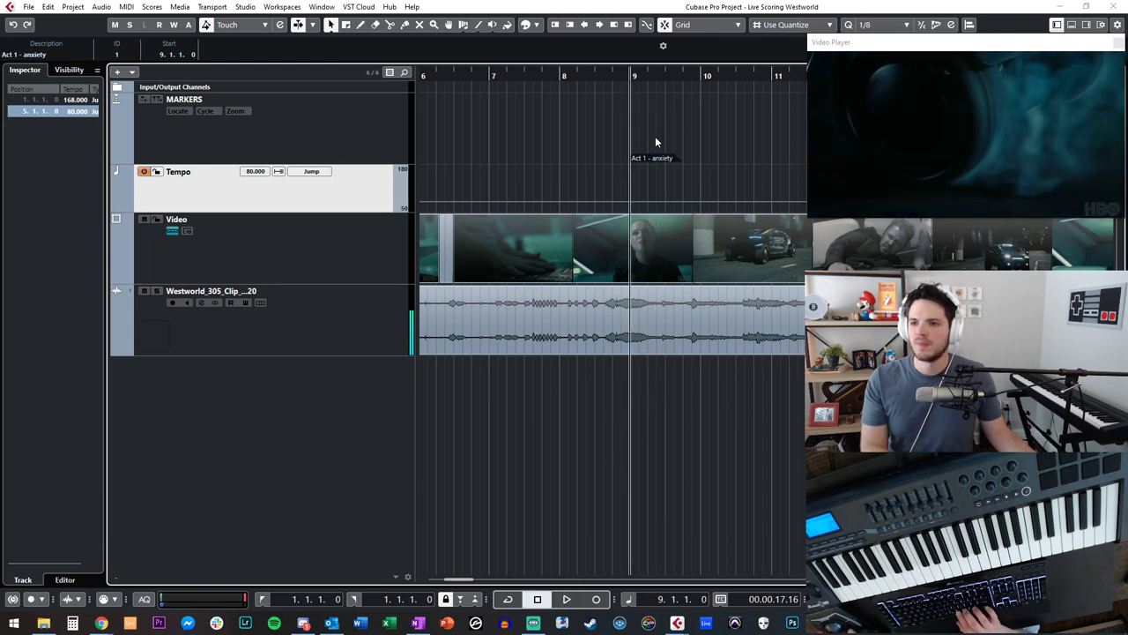
pyautogui.press('space')
pyautogui.press('space')
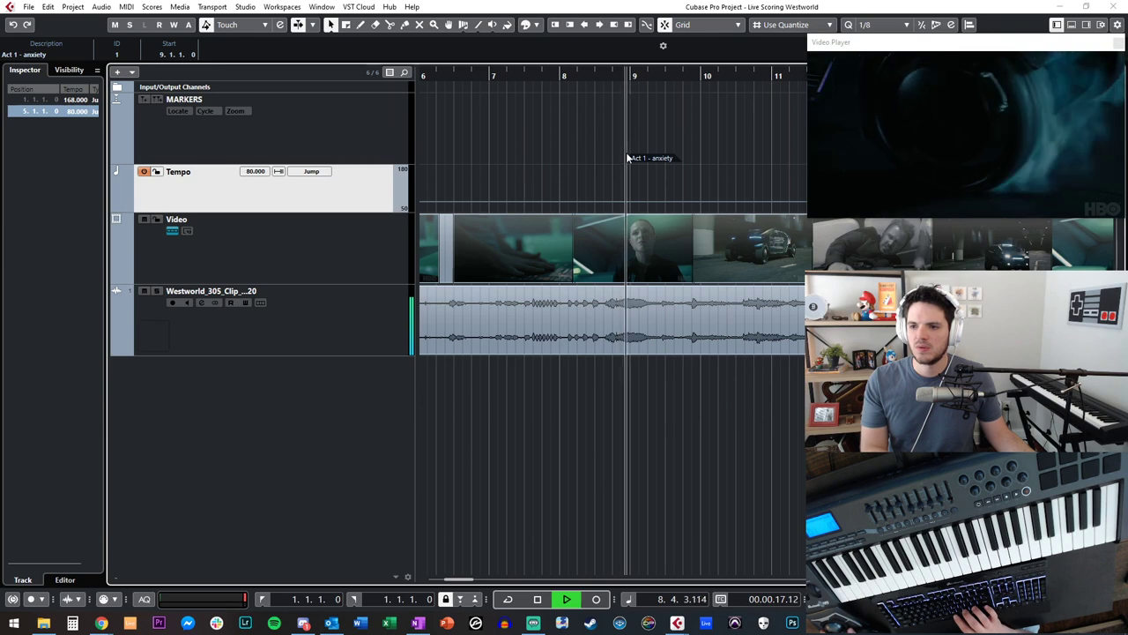
pyautogui.press('space')
pyautogui.press('space')
pyautogui.press('space')
pyautogui.press('l')
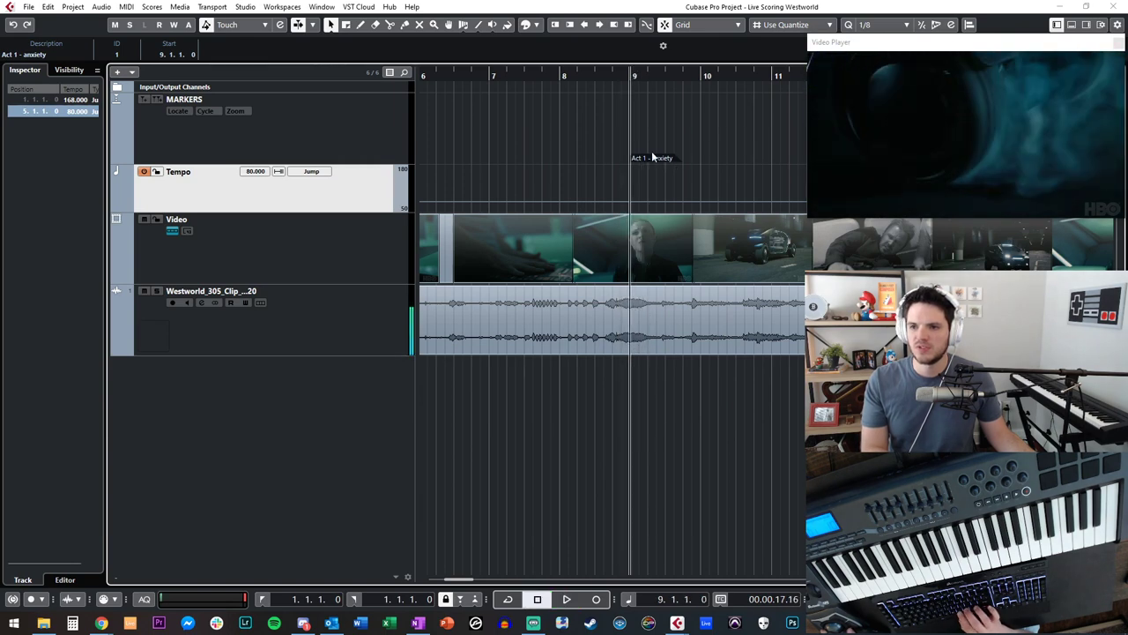
# - Draw an 85 BPM tempo point on the tempo track at bar 9 under the Act 1 marker
pyautogui.hscroll(-3, 657, 160)
pyautogui.hscroll(4, 657, 162)
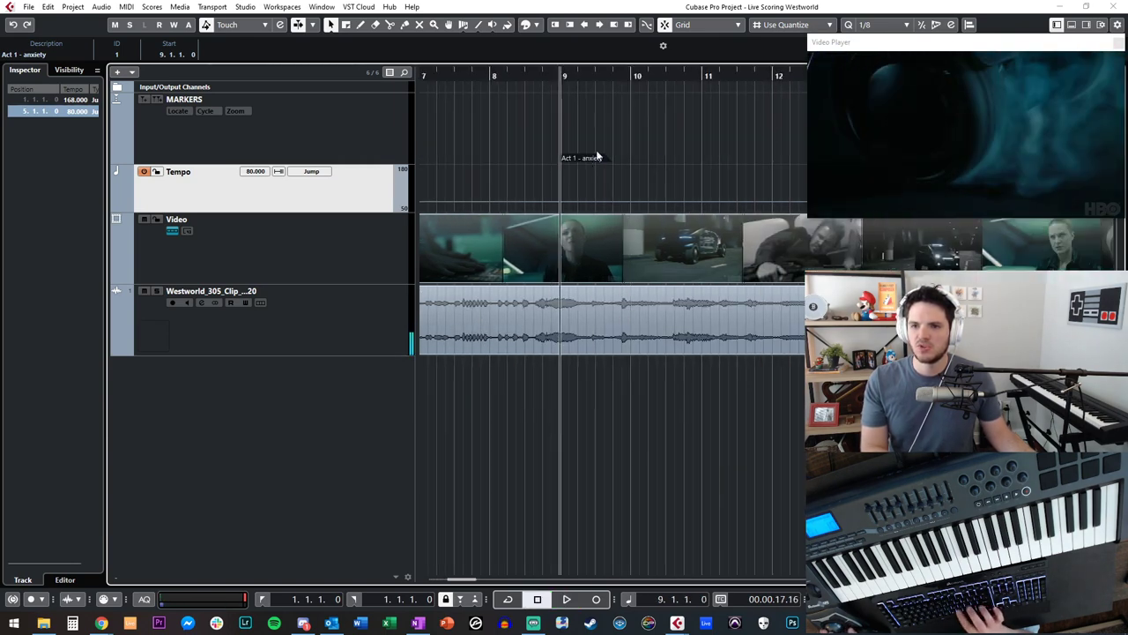
pyautogui.rightClick(560, 175)
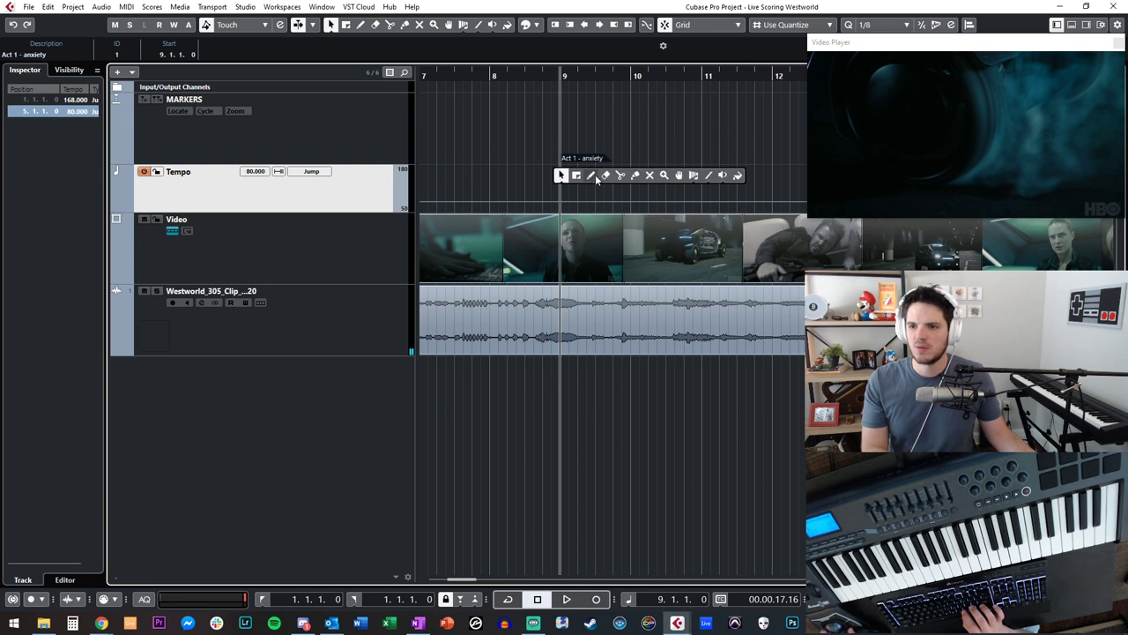
pyautogui.click(576, 175)
pyautogui.rightClick(565, 192)
pyautogui.click(593, 192)
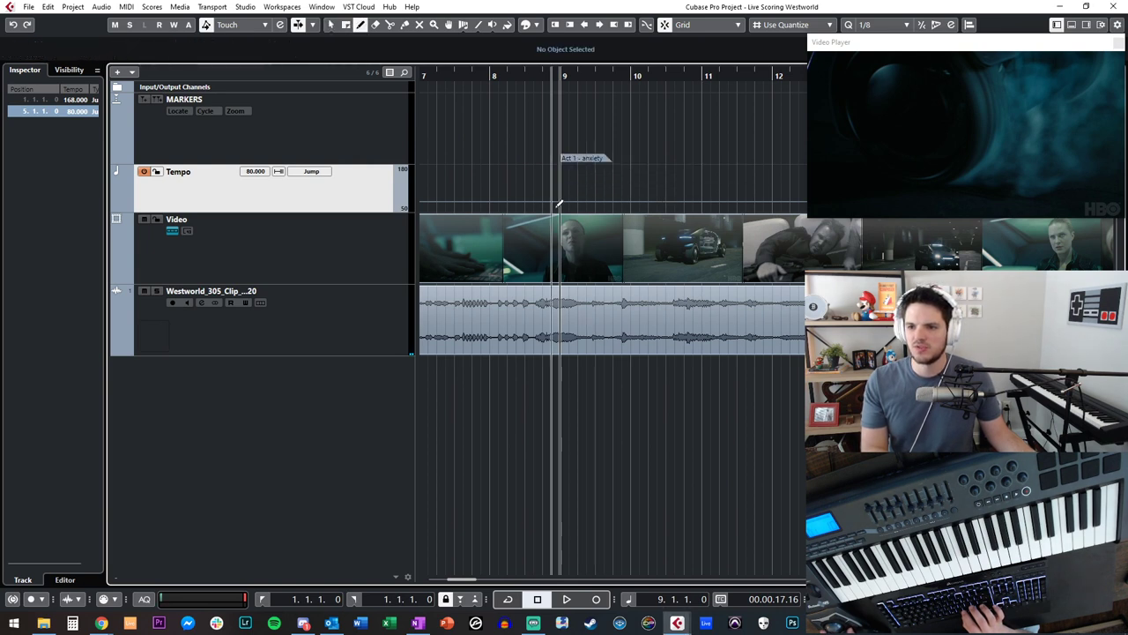
pyautogui.click(562, 198)
pyautogui.press('1')
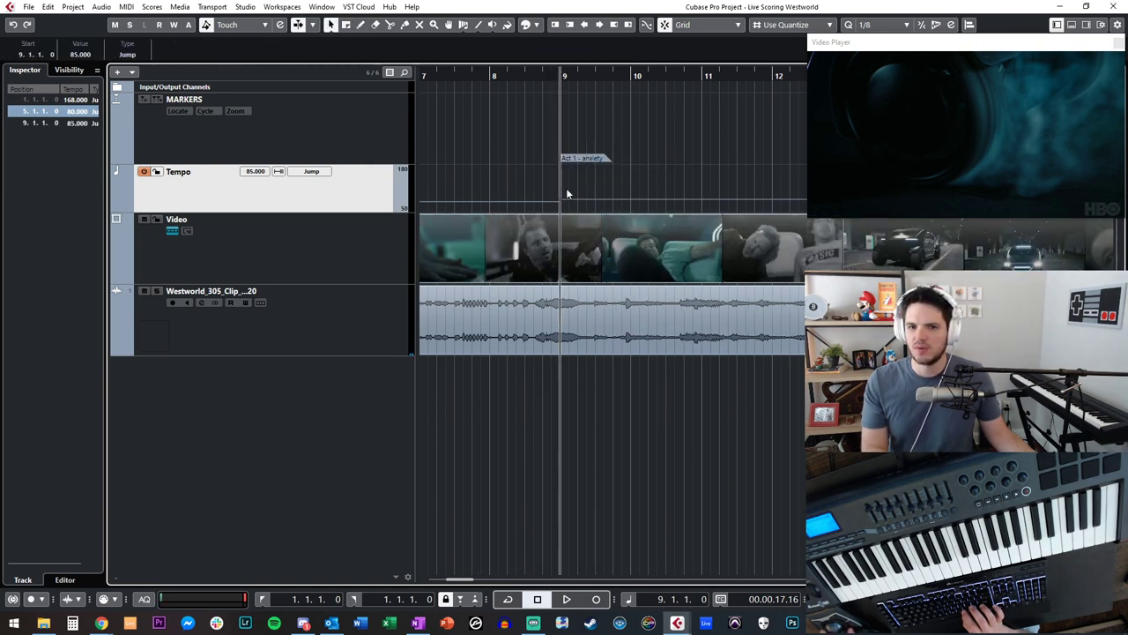
# - Set the tempo point at bar 9 to 110 BPM
pyautogui.click(71, 123)
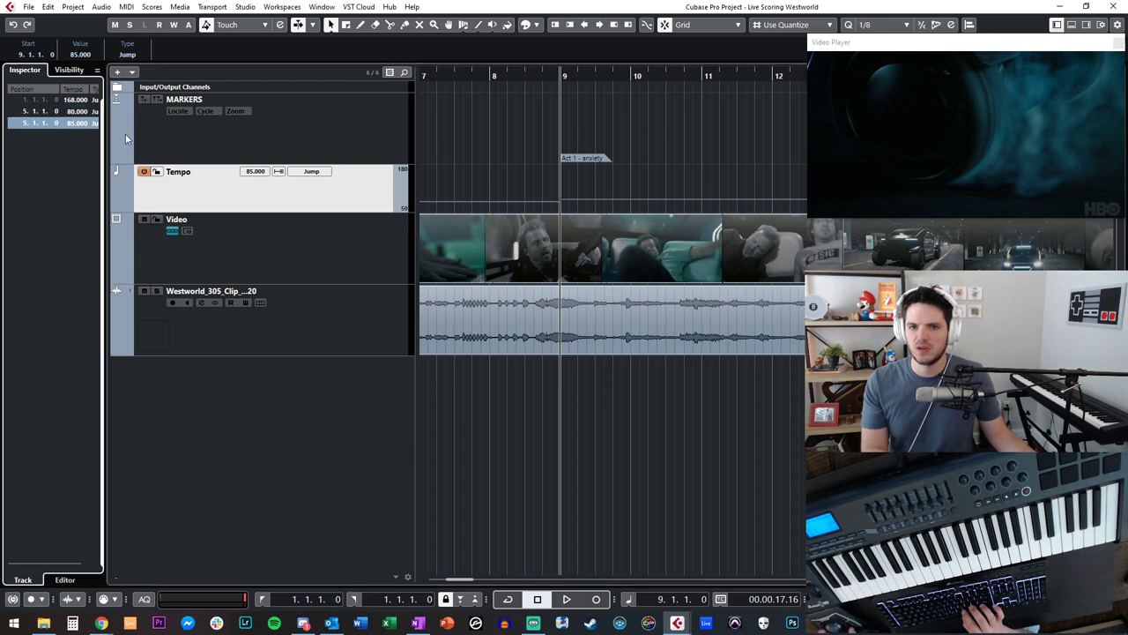
pyautogui.doubleClick(68, 124)
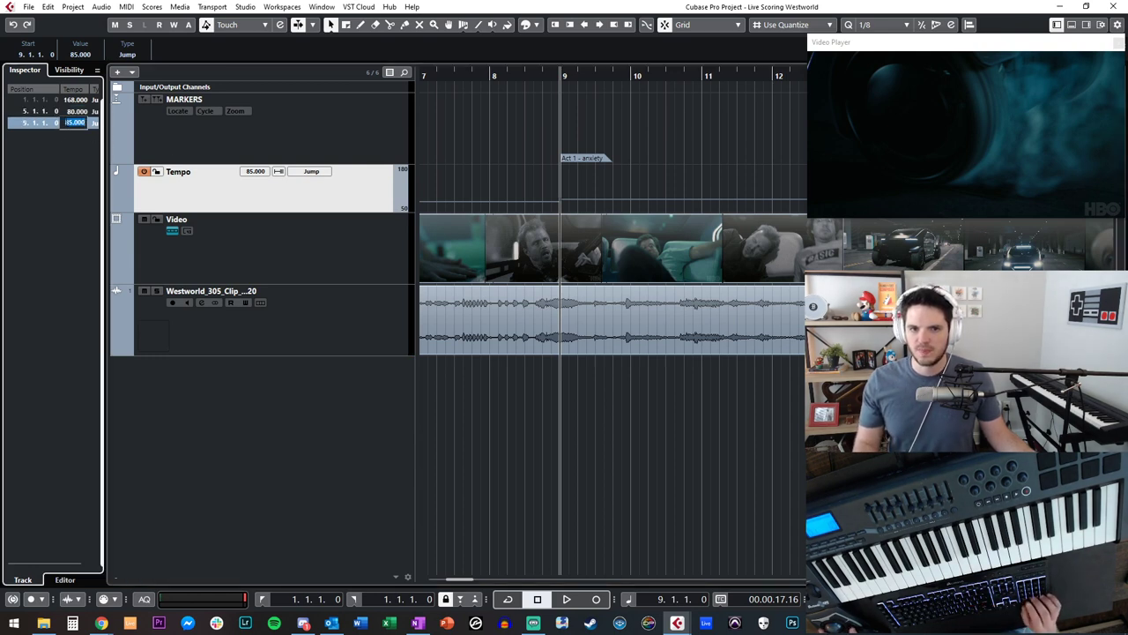
pyautogui.write('110')
pyautogui.press('Return')
# - Play the clip onward from the Act 1 marker to about bar 13 to judge the tempo against the picture
pyautogui.press('space')
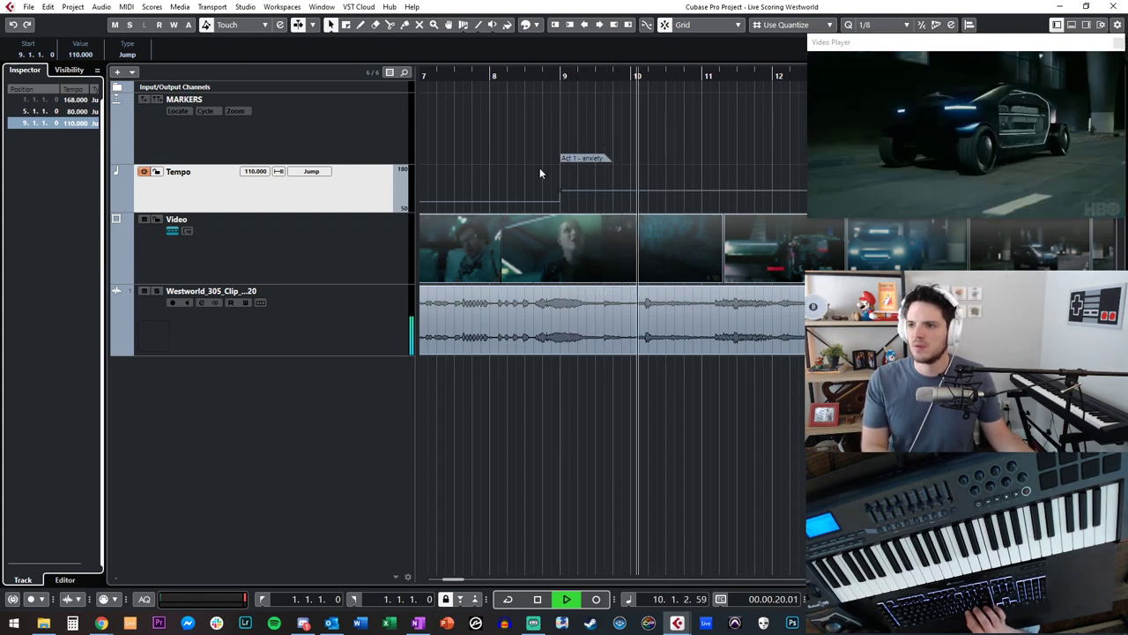
pyautogui.press('space')
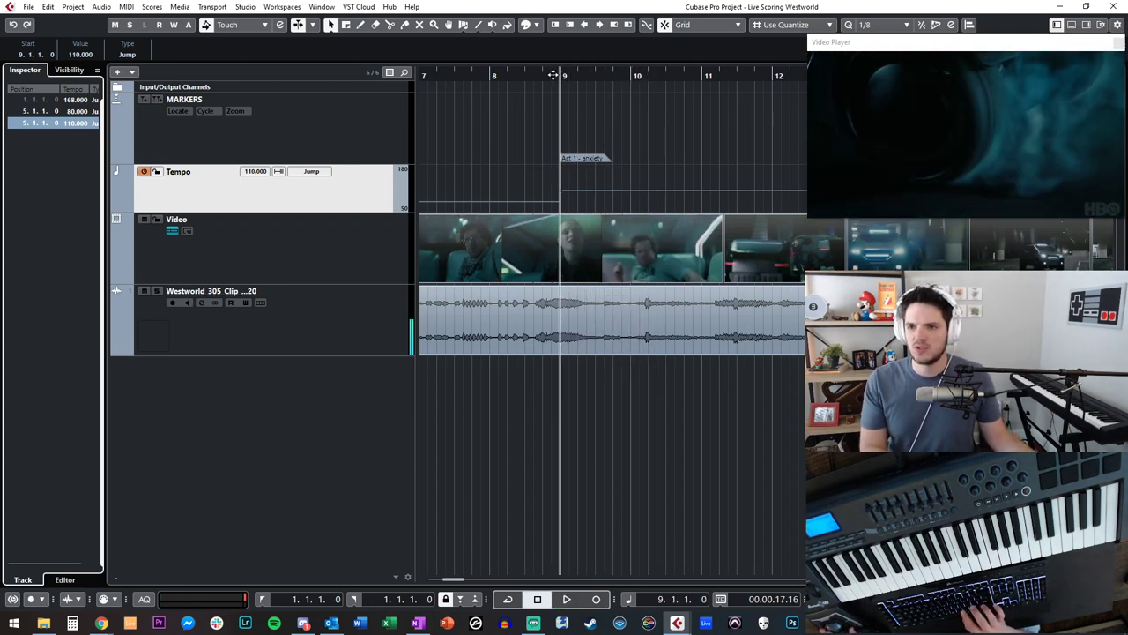
pyautogui.moveTo(603, 77); pyautogui.dragTo(651, 81)
pyautogui.press('KP_Subtract')
pyautogui.press('KP_Subtract')
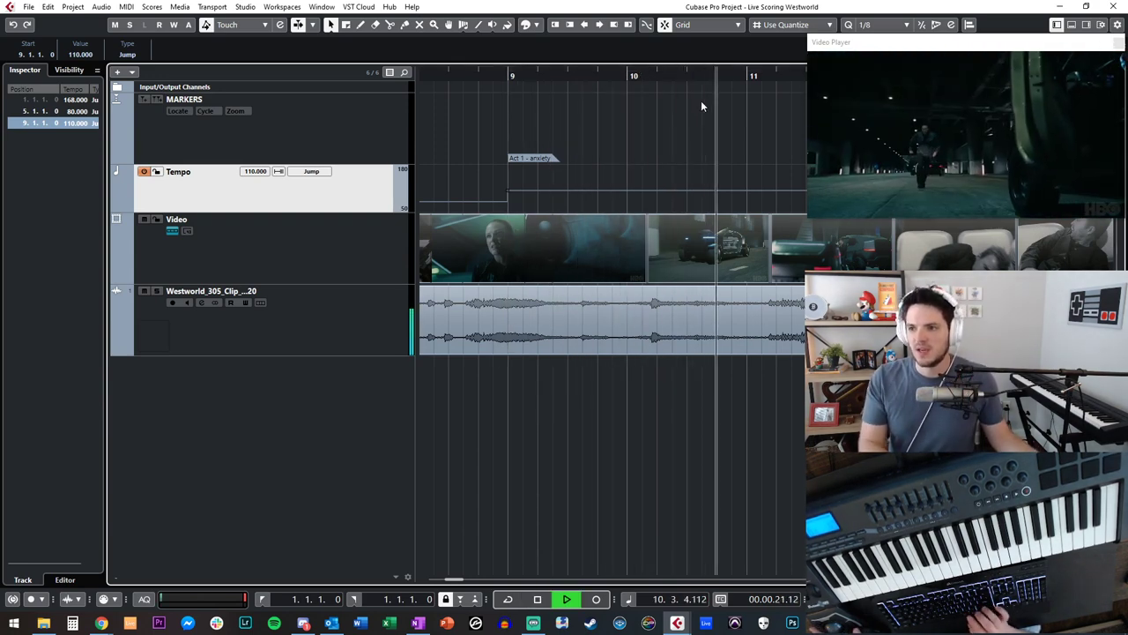
pyautogui.press('f')
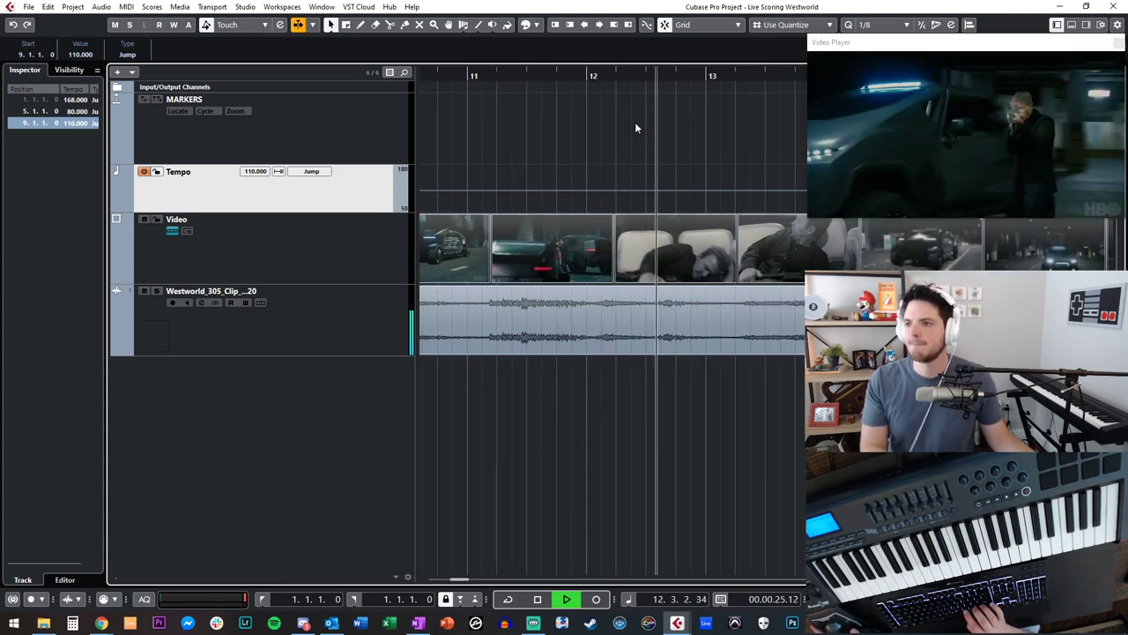
pyautogui.press('space')
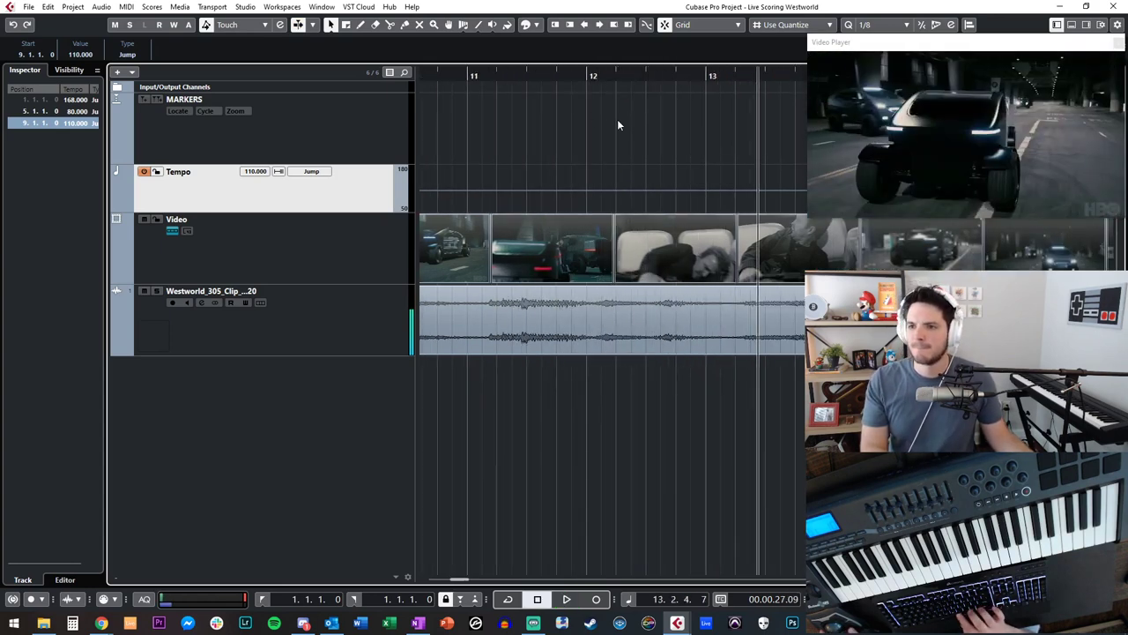
# - Return the playhead to the Act 1 marker at bar 9
pyautogui.hscroll(-3, 617, 124)
pyautogui.press('KP_Subtract')
pyautogui.press('KP_Subtract')
pyautogui.press('KP_Subtract')
pyautogui.press('KP_Subtract')
pyautogui.press('KP_Subtract')
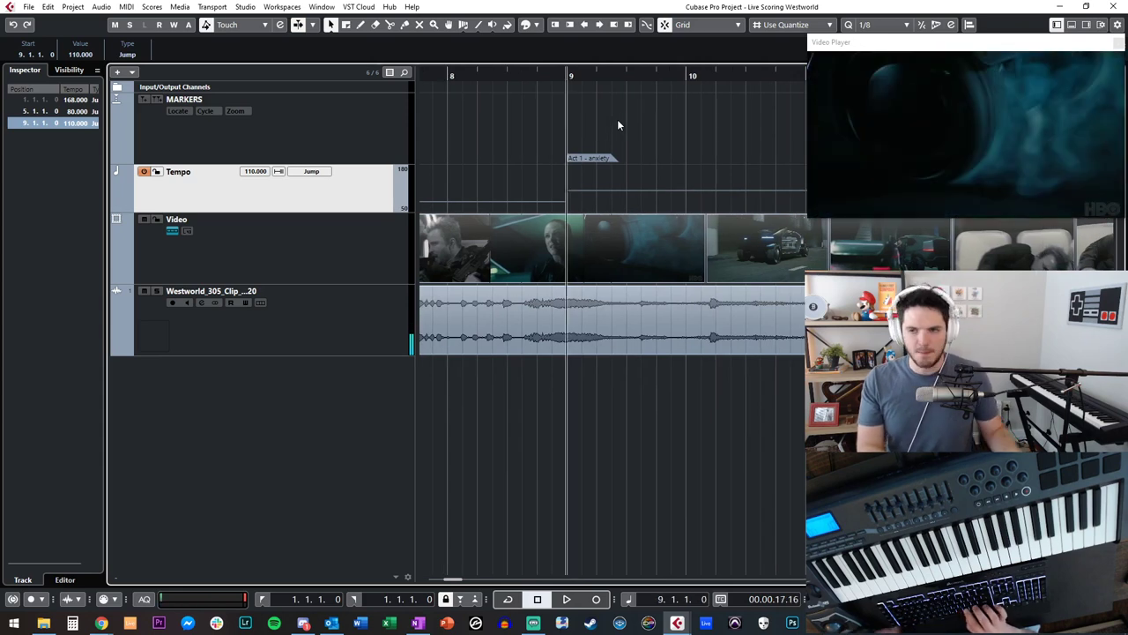
# - Add a signature track to the project beneath the tempo track
pyautogui.rightClick(91, 176)
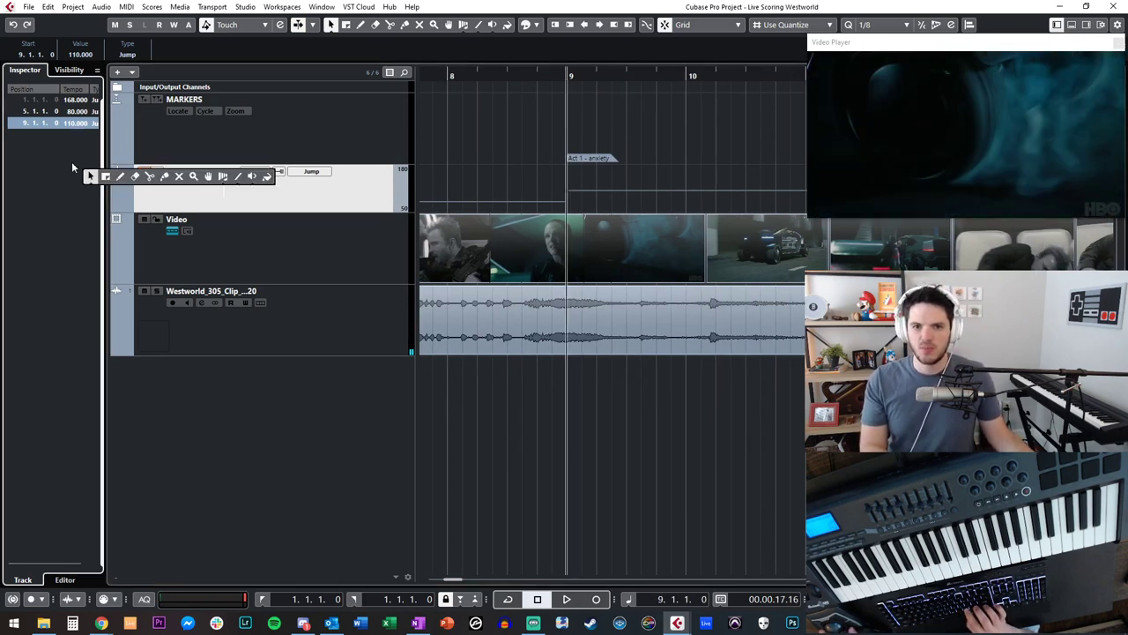
pyautogui.rightClick(43, 158)
pyautogui.rightClick(70, 151)
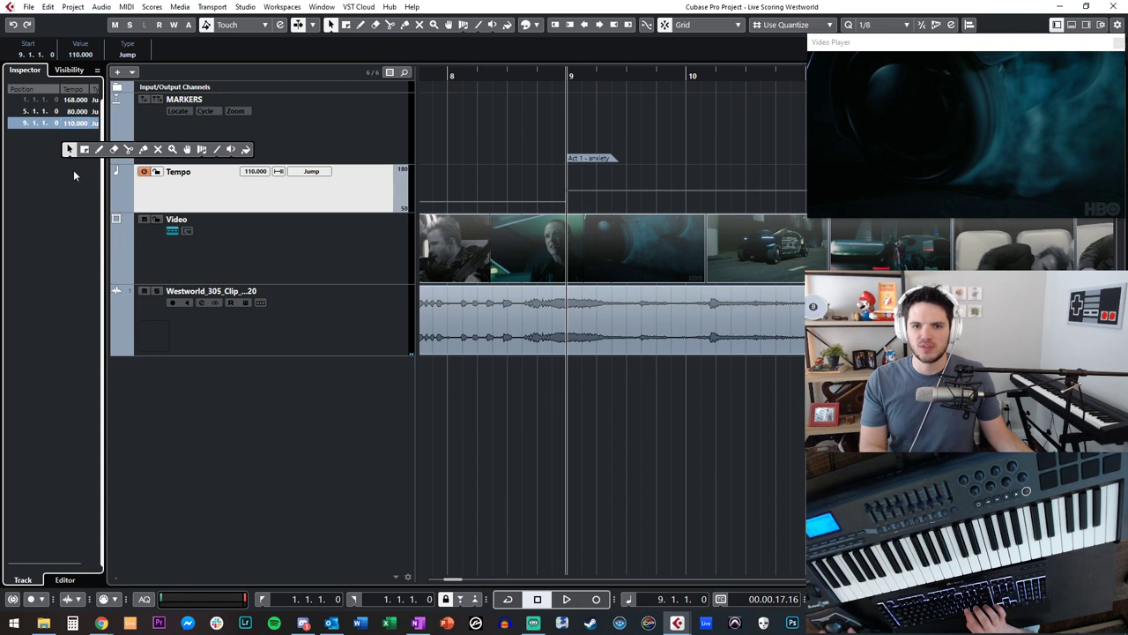
pyautogui.press('t')
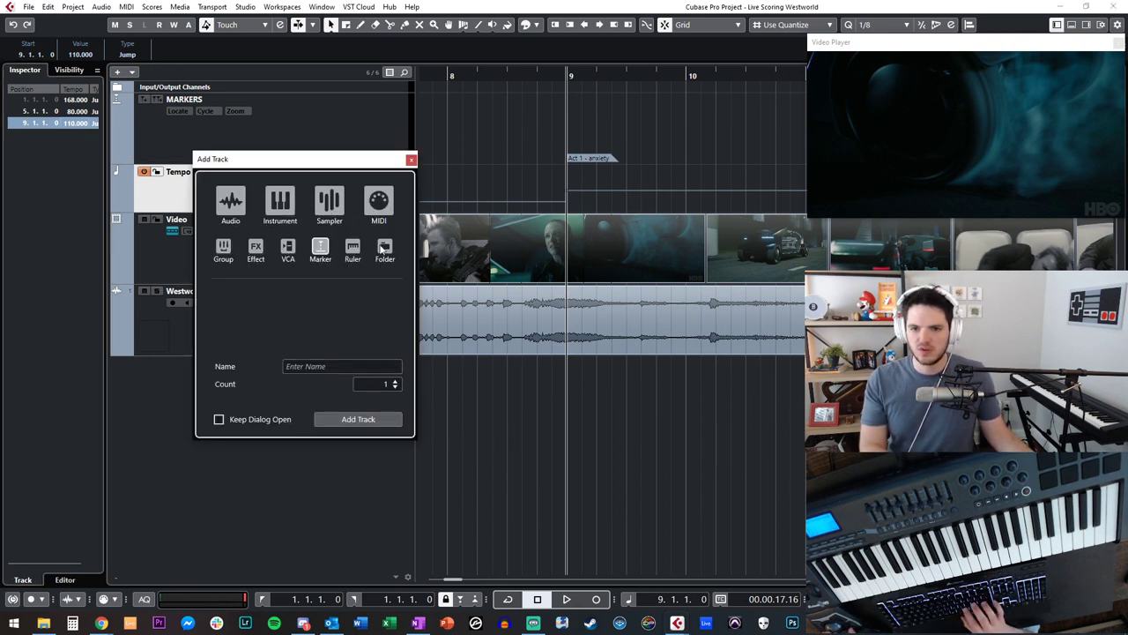
pyautogui.click(412, 160)
pyautogui.rightClick(258, 411)
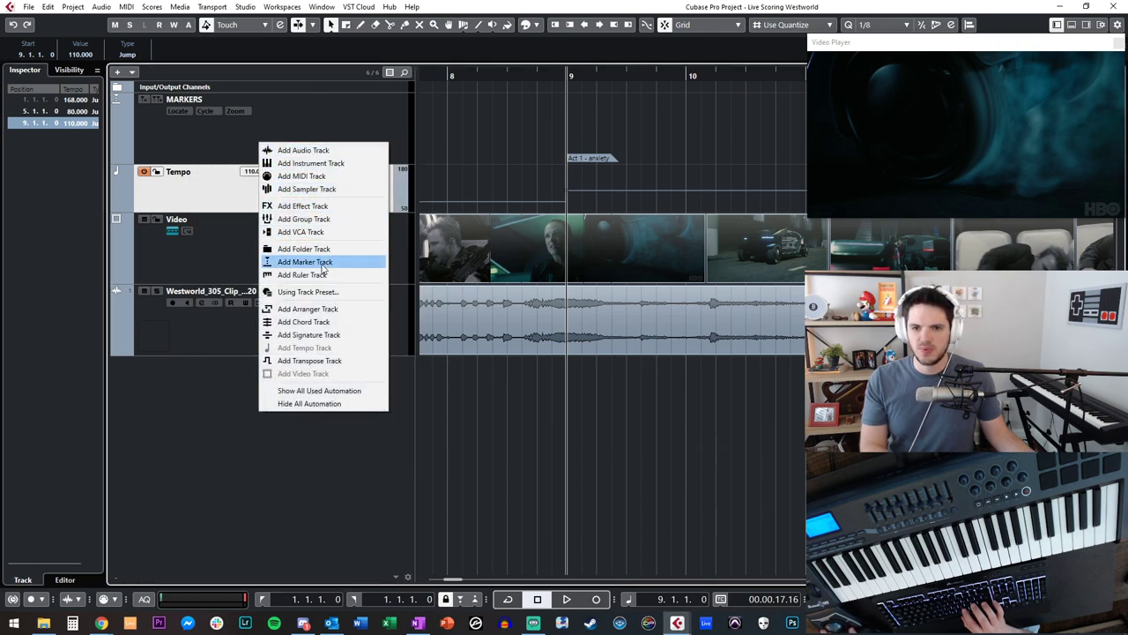
pyautogui.click(311, 335)
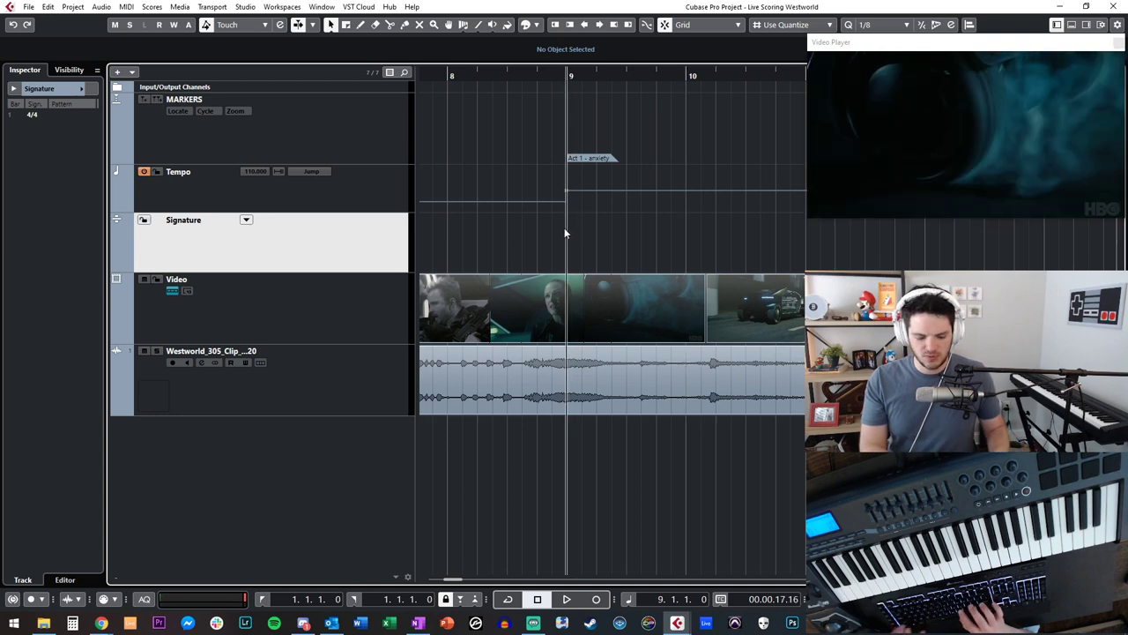
# - Draw a 5/4 time signature event on the signature track at bar 9, under the Act 1 marker
pyautogui.rightClick(589, 231)
pyautogui.click(619, 231)
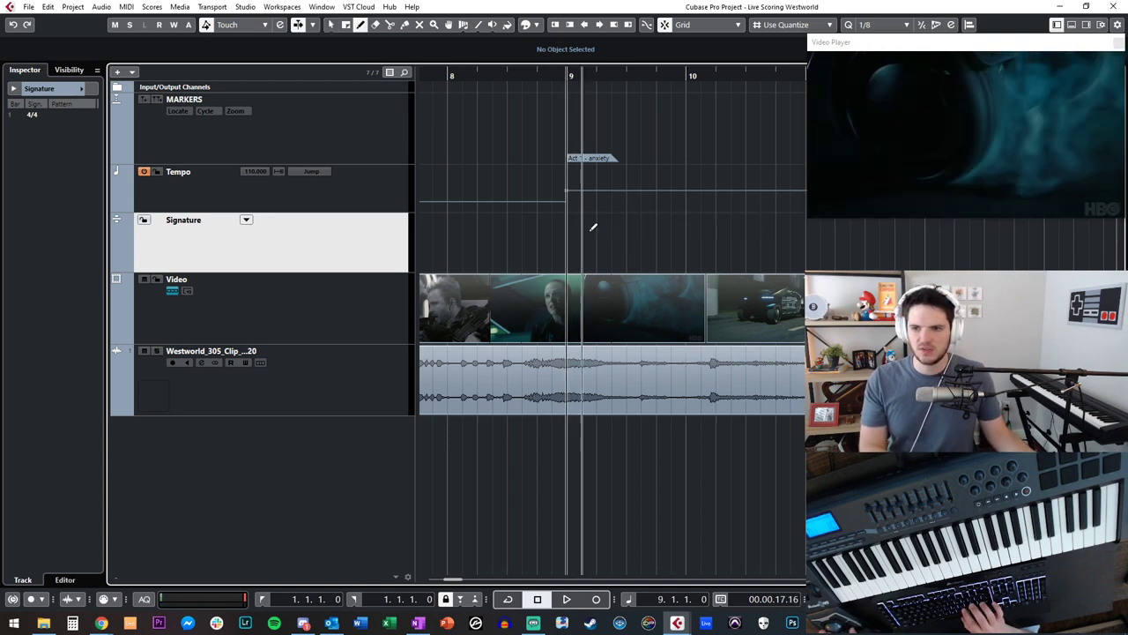
pyautogui.click(573, 222)
pyautogui.write('5/4')
pyautogui.press('Return')
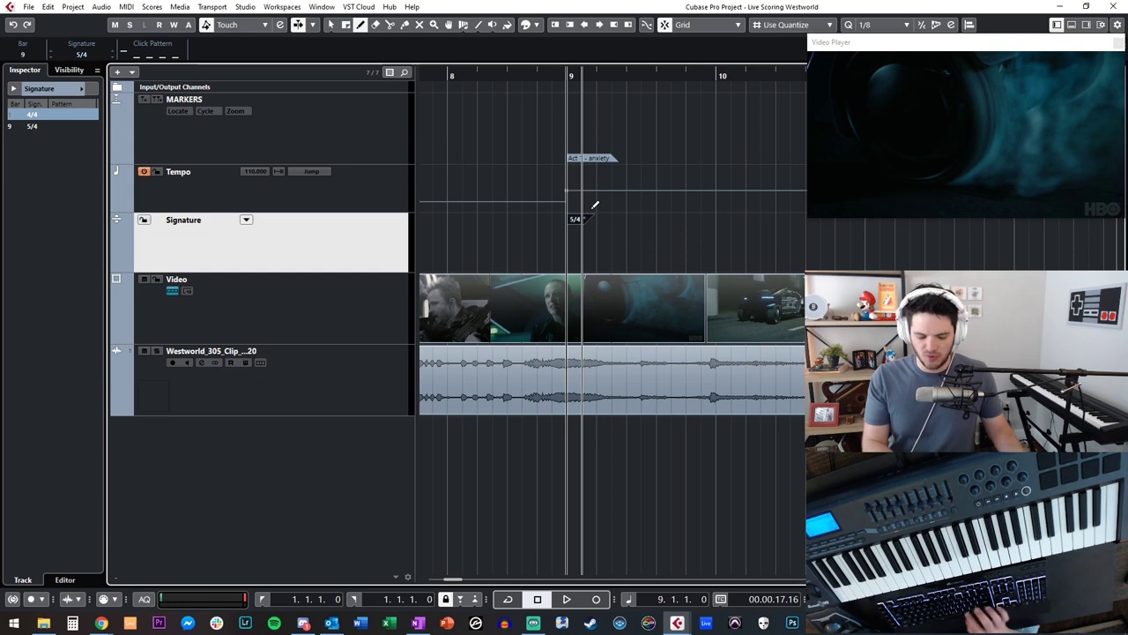
# - Play the clip from bar 9 to about bar 14 with the view following, to judge the 5/4 meter against the picture
pyautogui.press('space')
pyautogui.press('f')
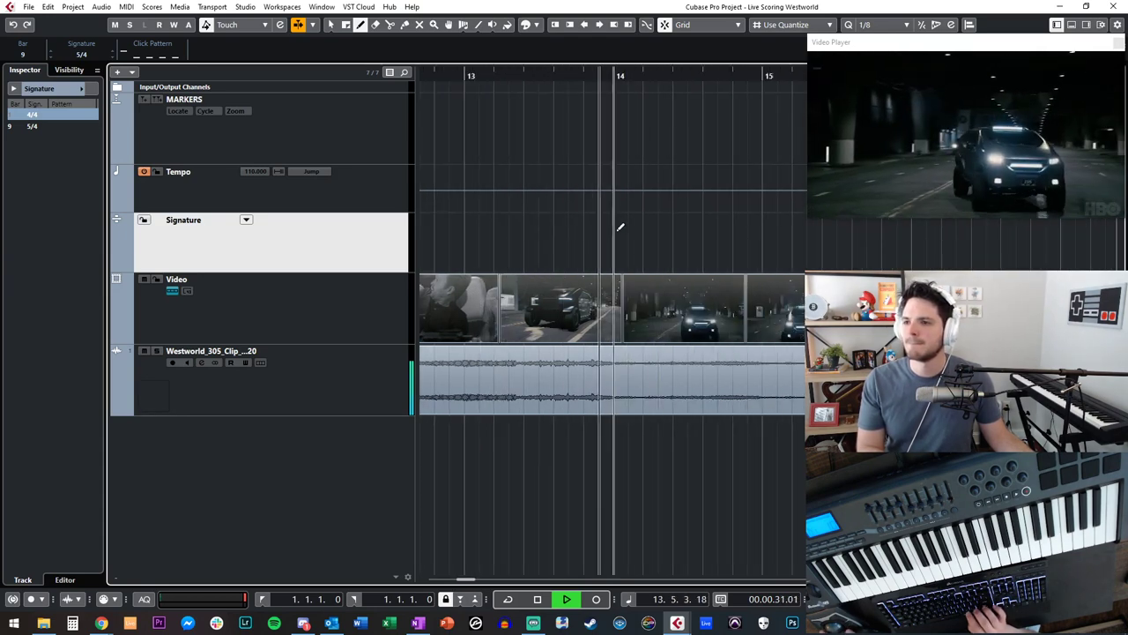
pyautogui.press('1')
pyautogui.press('space')
pyautogui.hscroll(-10, 616, 229)
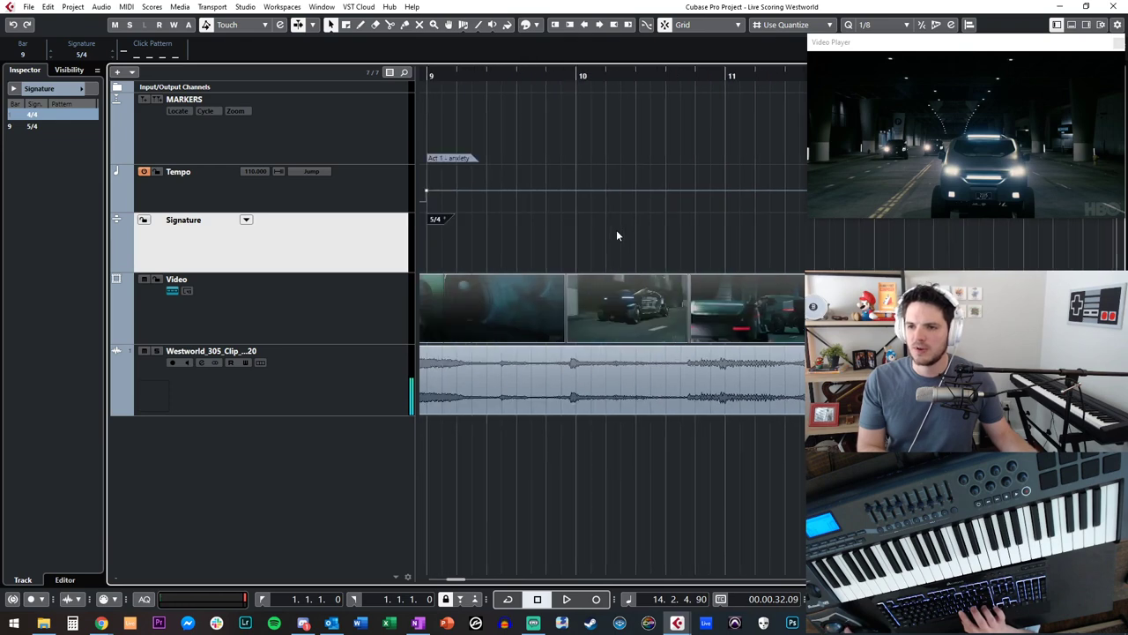
# - Return the playhead to the project start, fit bars 1 to 13 in view, and play the opening
pyautogui.click(621, 76)
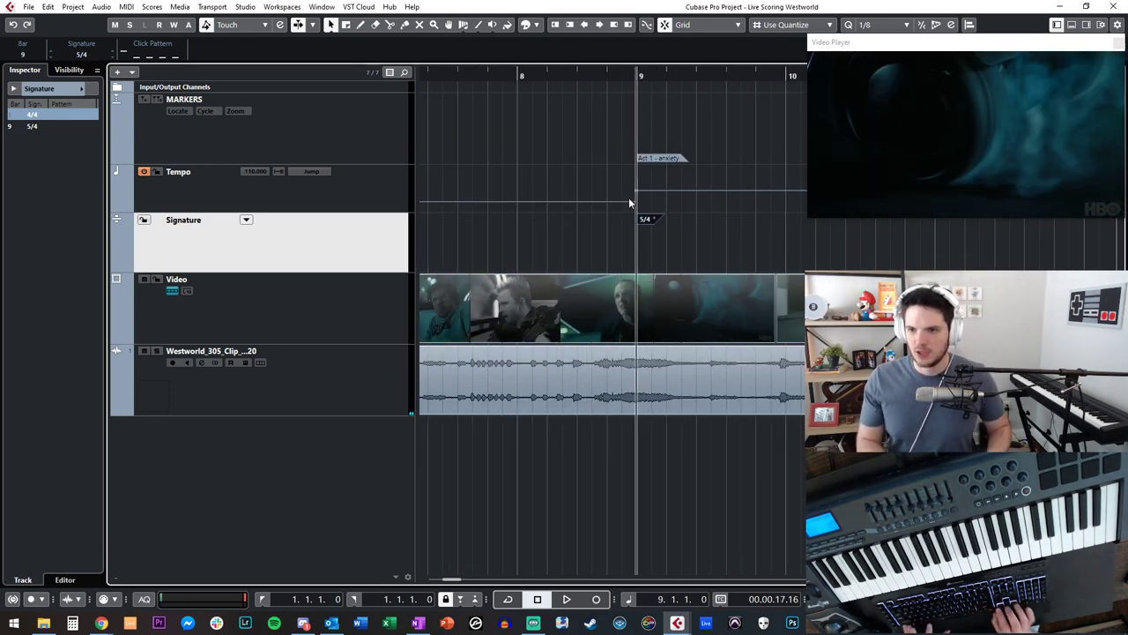
pyautogui.hotkey('shift', 'g')
pyautogui.hotkey('shift', 'g')
pyautogui.hotkey('shift', 'h')
pyautogui.press('KP_Decimal')
pyautogui.press('g')
pyautogui.press('g')
pyautogui.press('g')
pyautogui.press('g')
pyautogui.press('g')
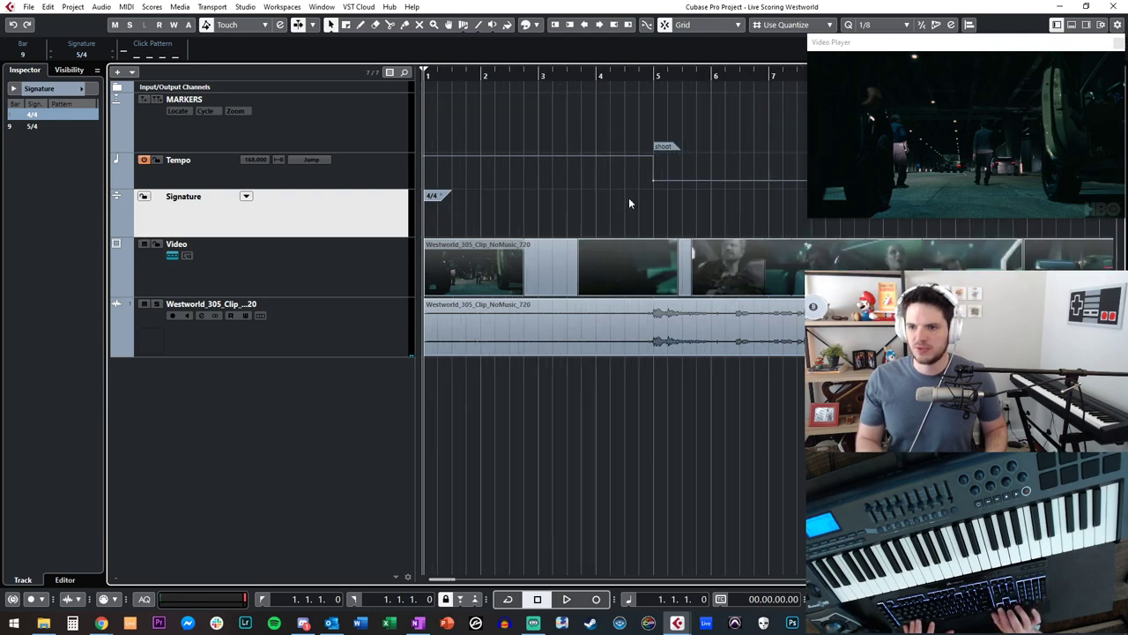
pyautogui.hotkey('shift', 'g')
pyautogui.hotkey('shift', 'h')
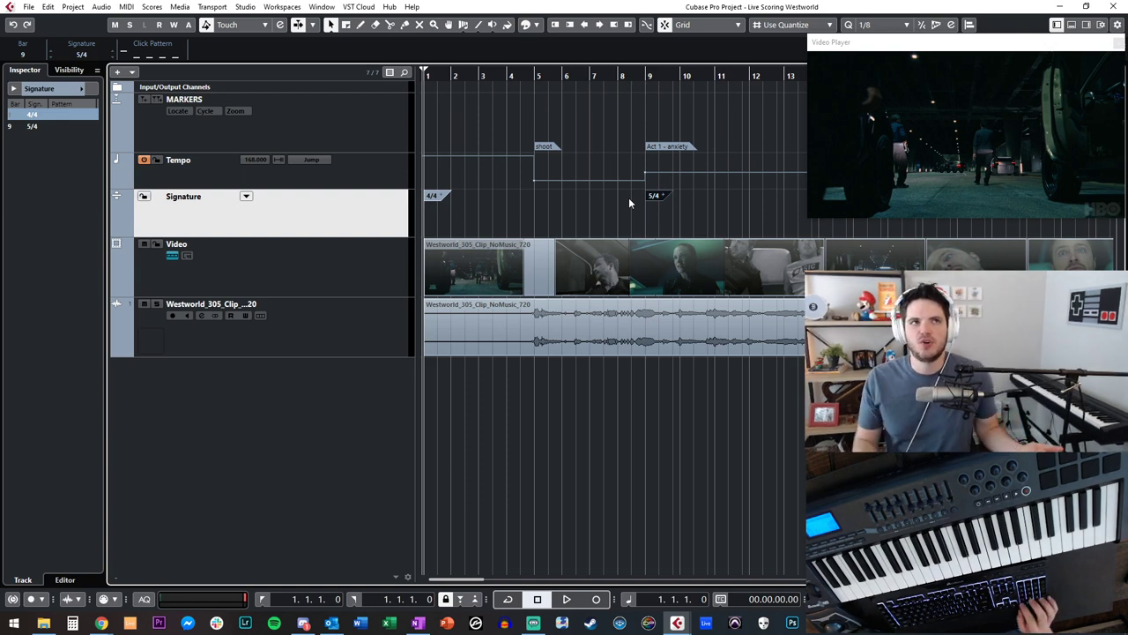
pyautogui.press('space')
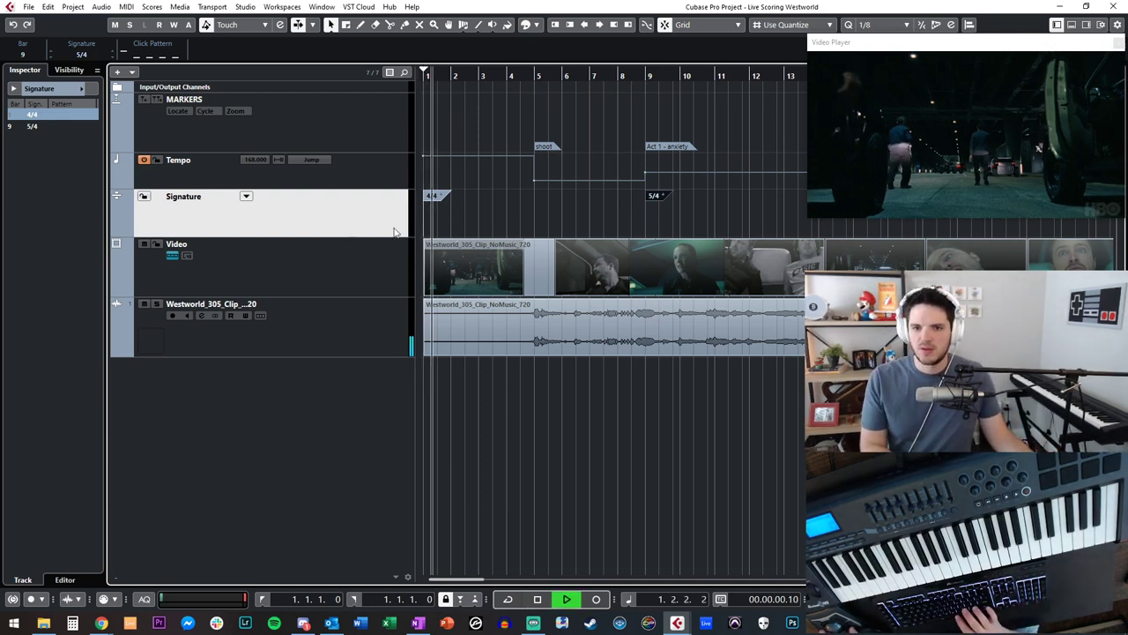
# - Add a Keyscape instrument track and name it Piano
pyautogui.press('t')
pyautogui.click(282, 218)
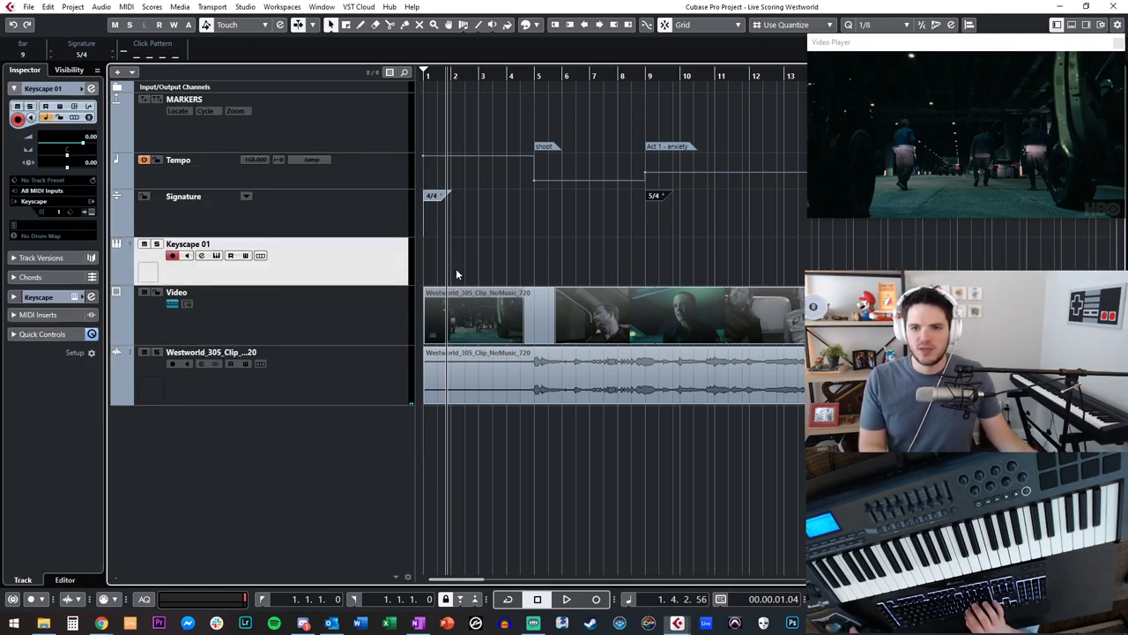
pyautogui.write('Piano')
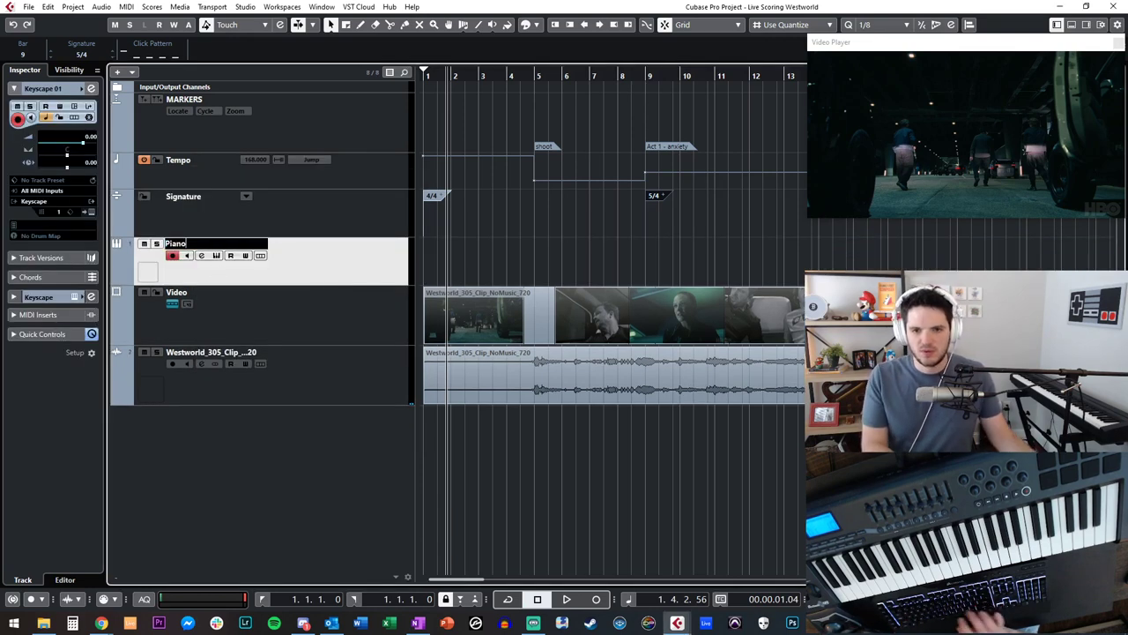
pyautogui.press('Return')
# - Load the LA Custom C7 - Cinematic patch in the Piano track's Keyscape instrument and close its window
pyautogui.click(87, 212)
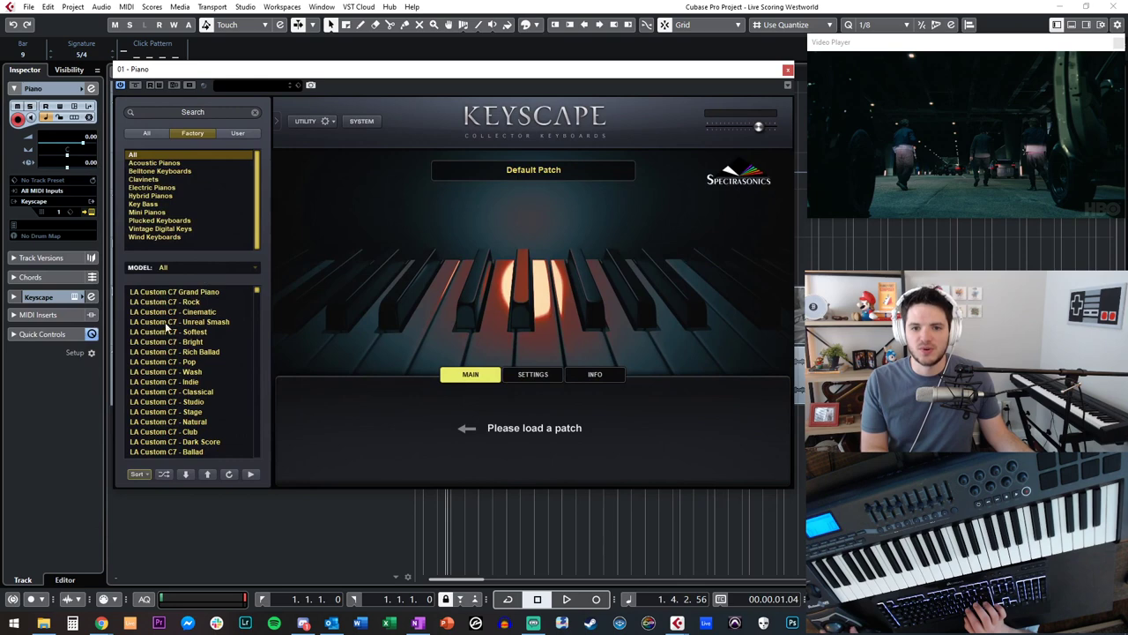
pyautogui.click(197, 311)
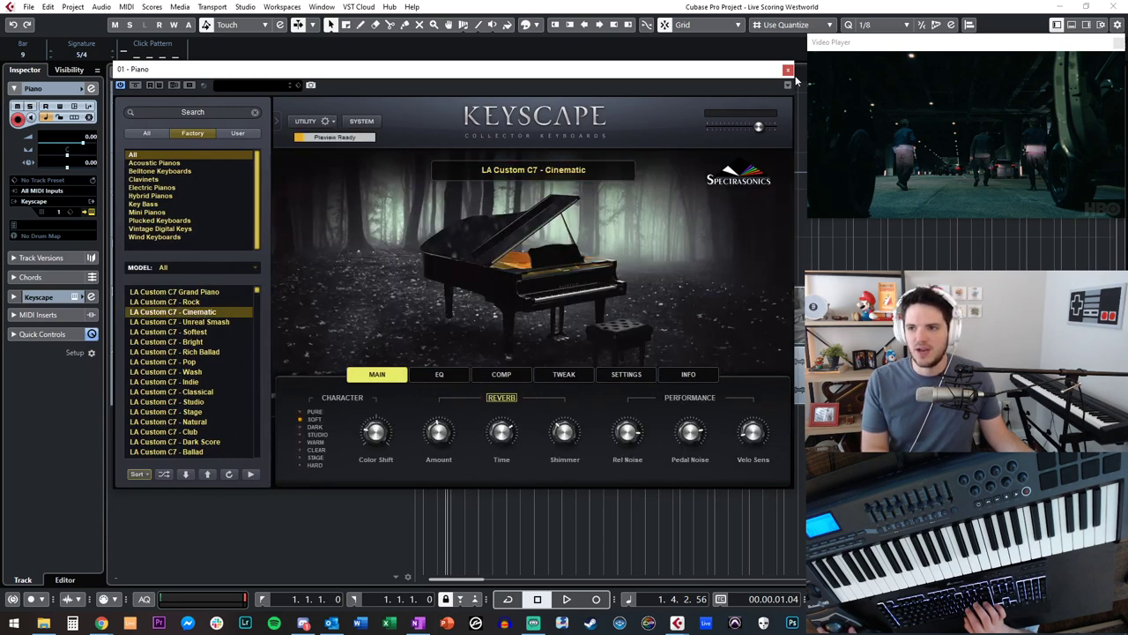
pyautogui.click(787, 69)
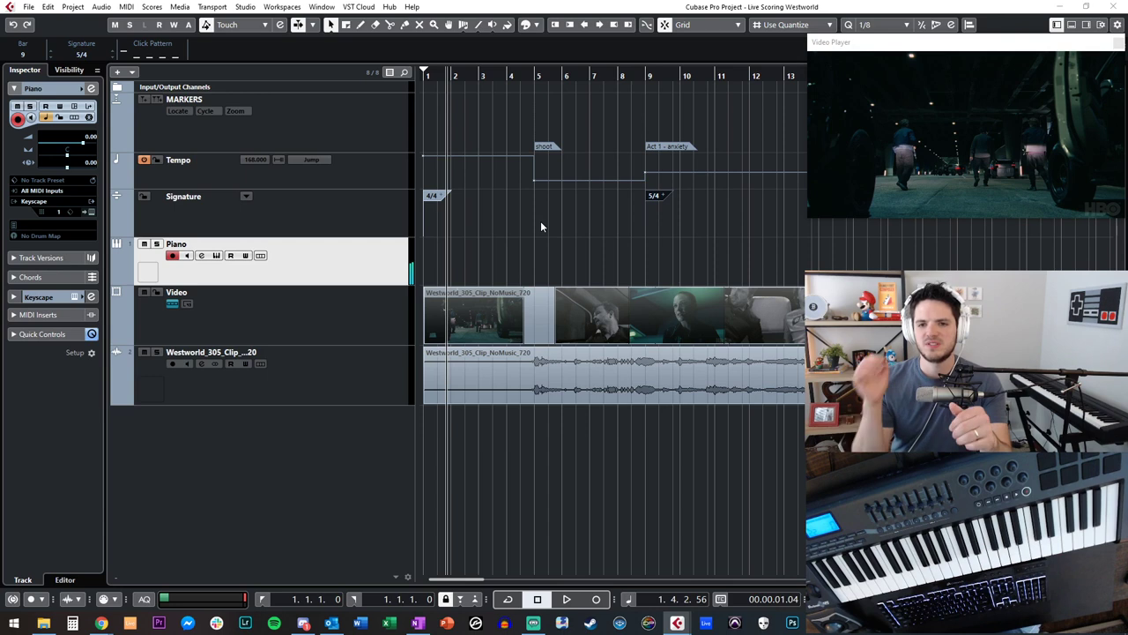
# - Start adding another instrument track and choose Massive as its instrument
pyautogui.hotkey('ctrl', 't')
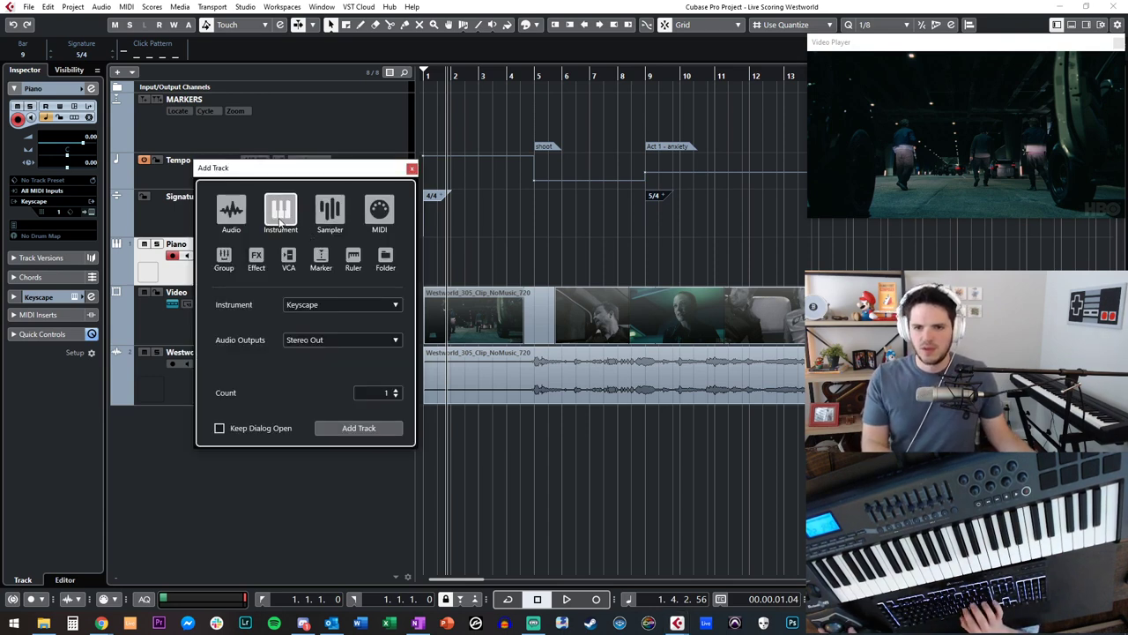
pyautogui.click(320, 304)
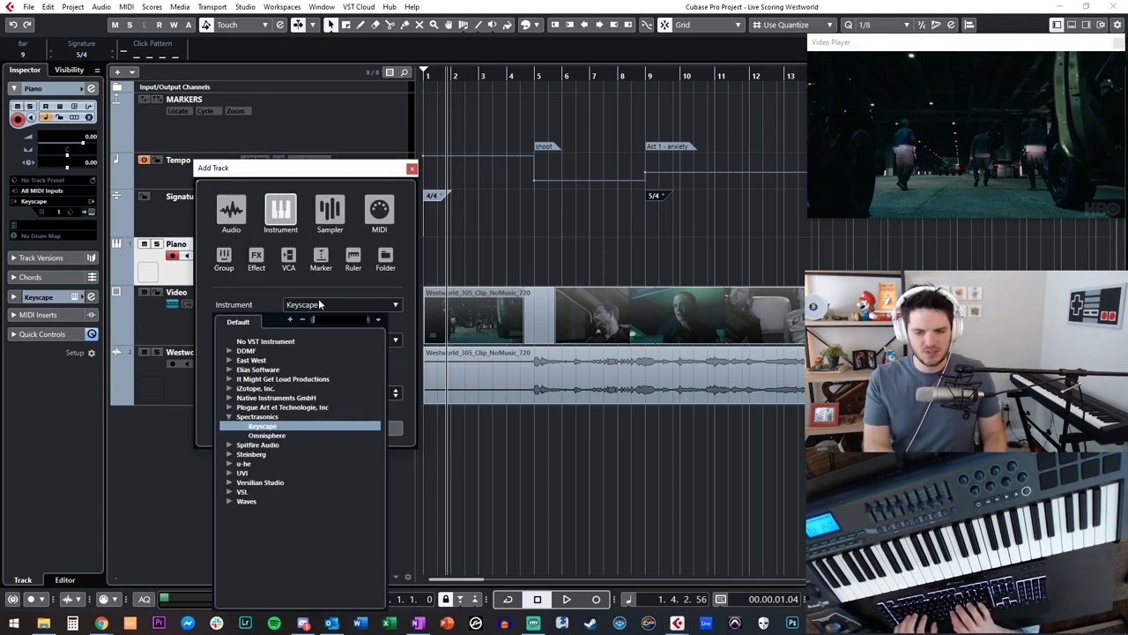
pyautogui.write('massive')
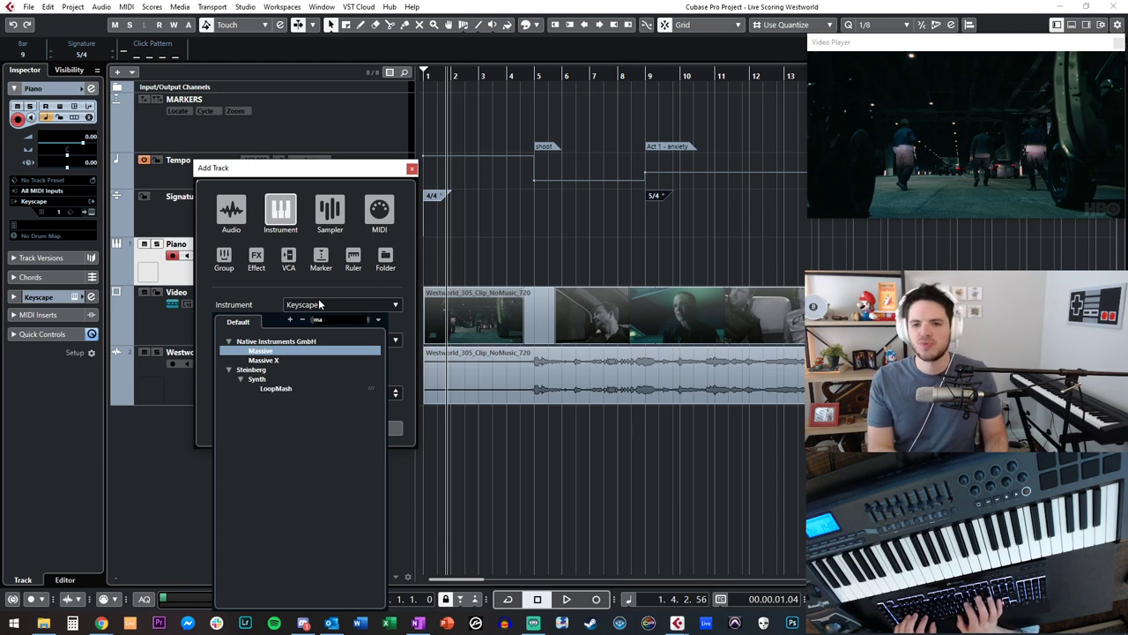
pyautogui.click(264, 349)
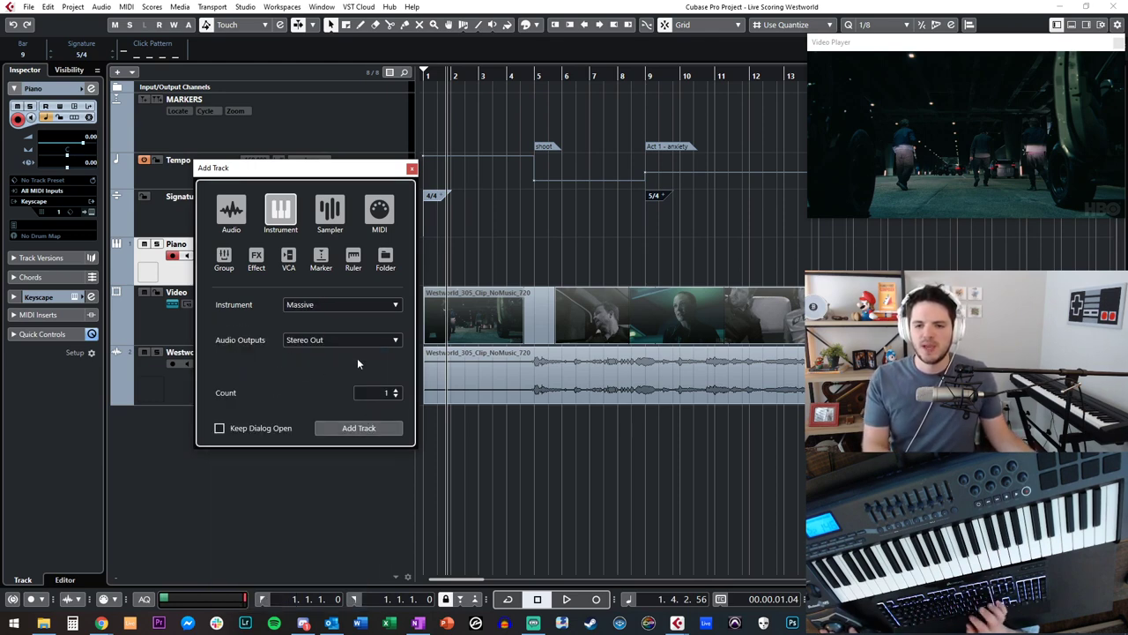
# - Browse the instrument list by manufacturer, switch the new track's instrument to u-he ZebraHZ, and add the track
pyautogui.click(343, 305)
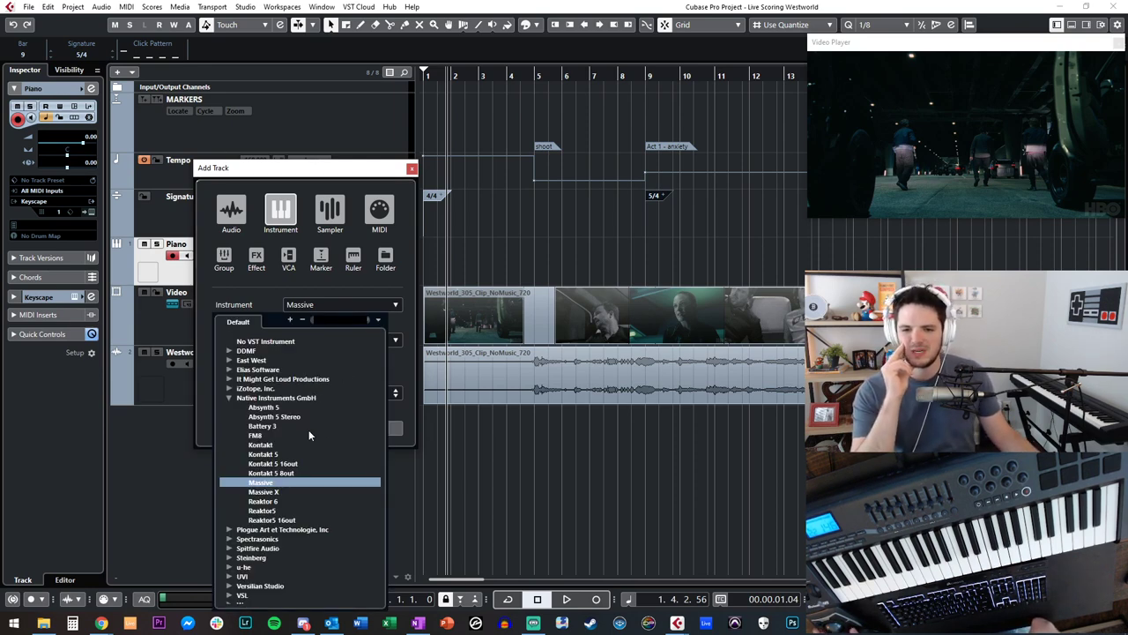
pyautogui.scroll(-1, 308, 429)
pyautogui.click(230, 522)
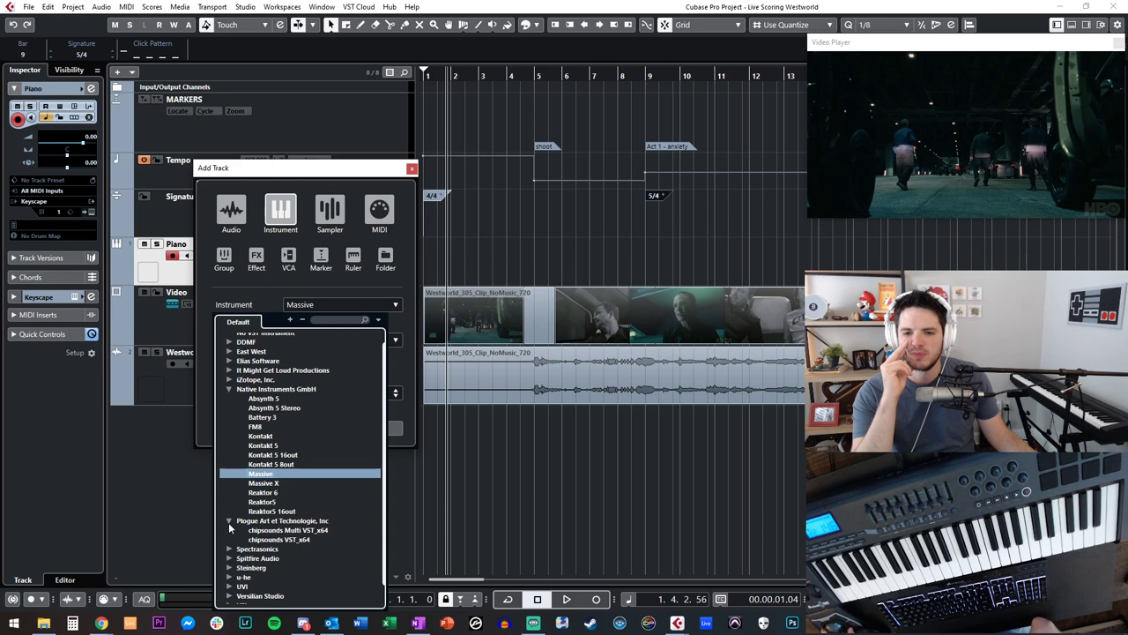
pyautogui.scroll(-1, 232, 518)
pyautogui.click(230, 530)
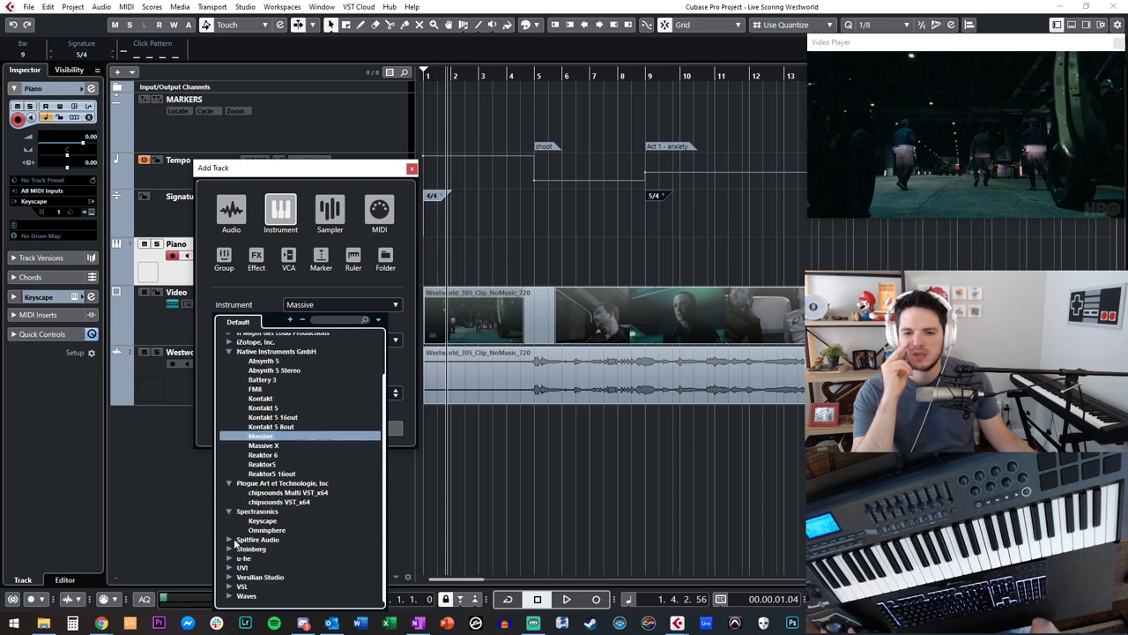
pyautogui.scroll(-1, 228, 543)
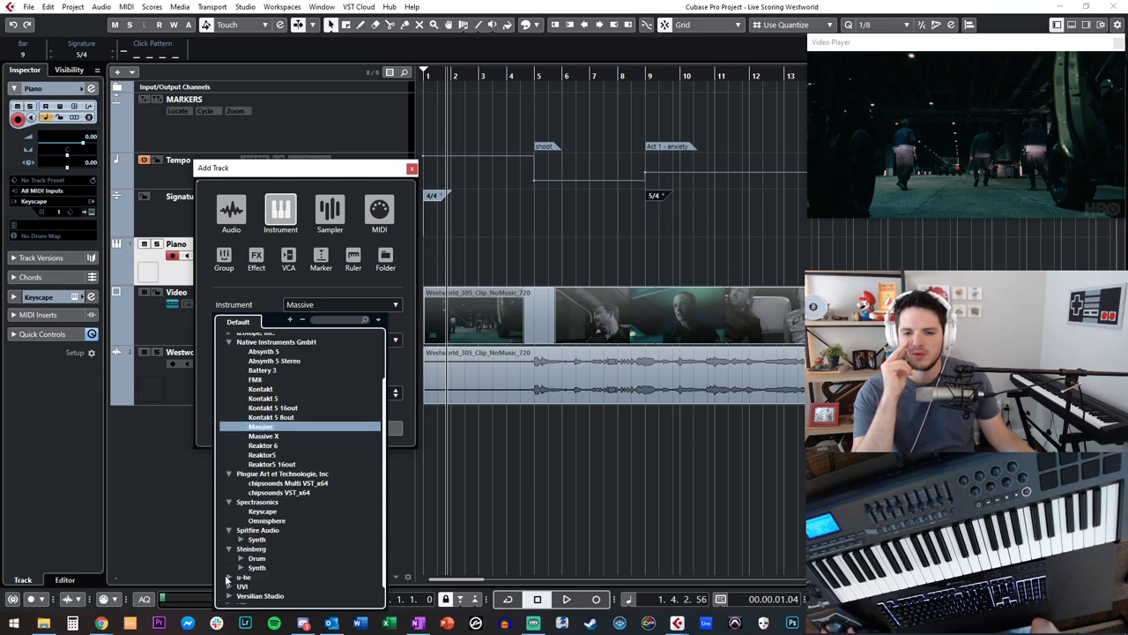
pyautogui.click(228, 578)
pyautogui.click(230, 560)
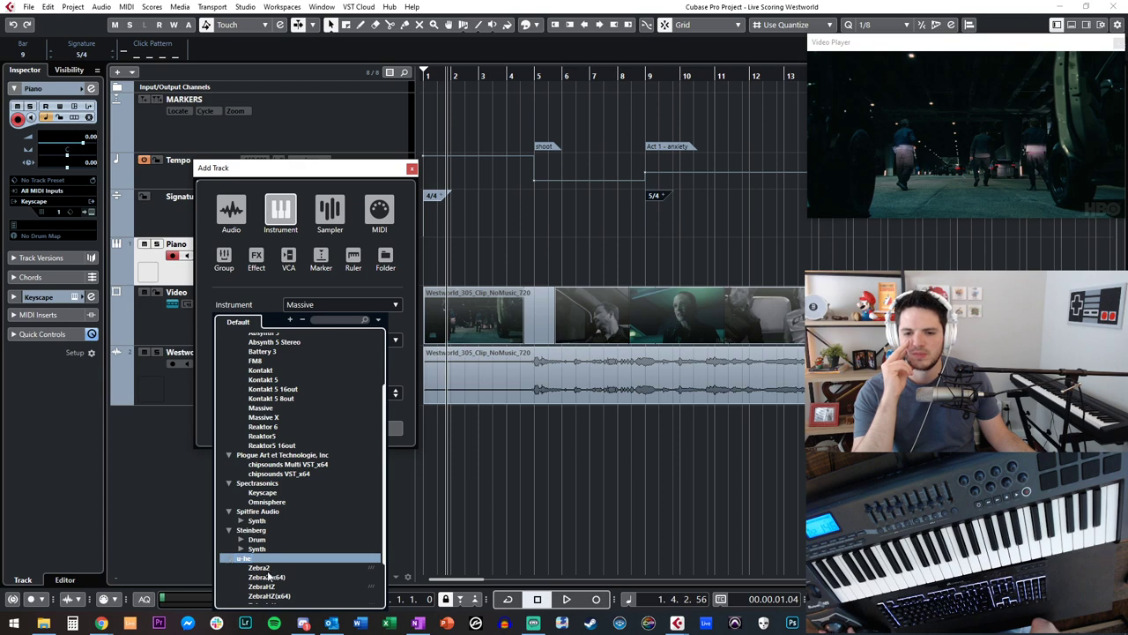
pyautogui.click(264, 529)
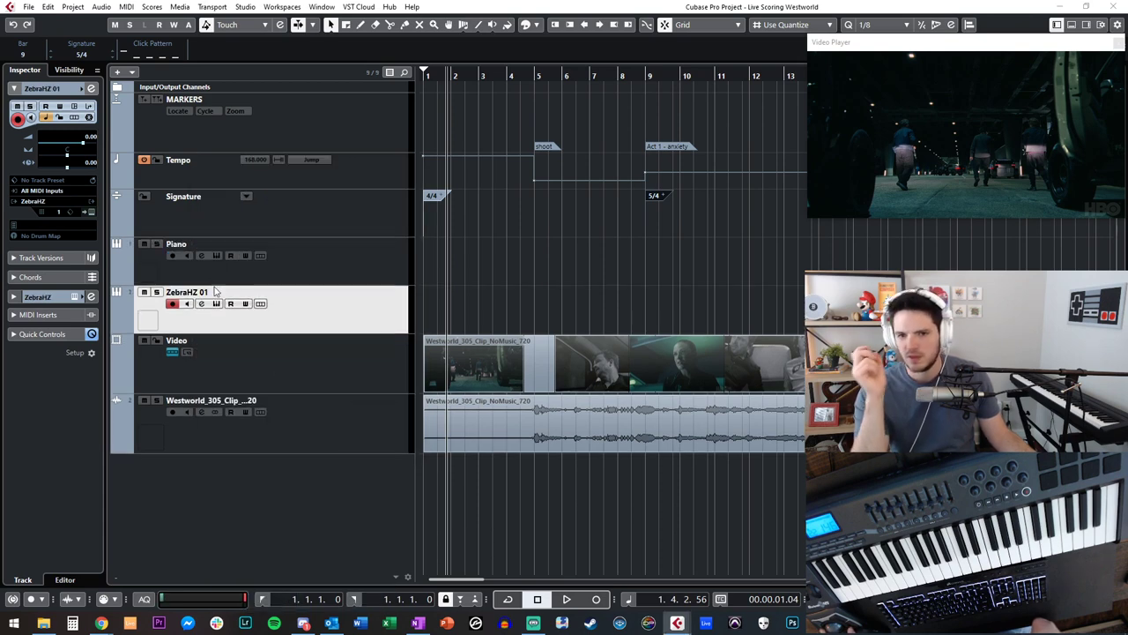
# - Rename the ZebraHZ track to Synth
pyautogui.doubleClick(214, 292)
pyautogui.write('Synth')
pyautogui.press('Return')
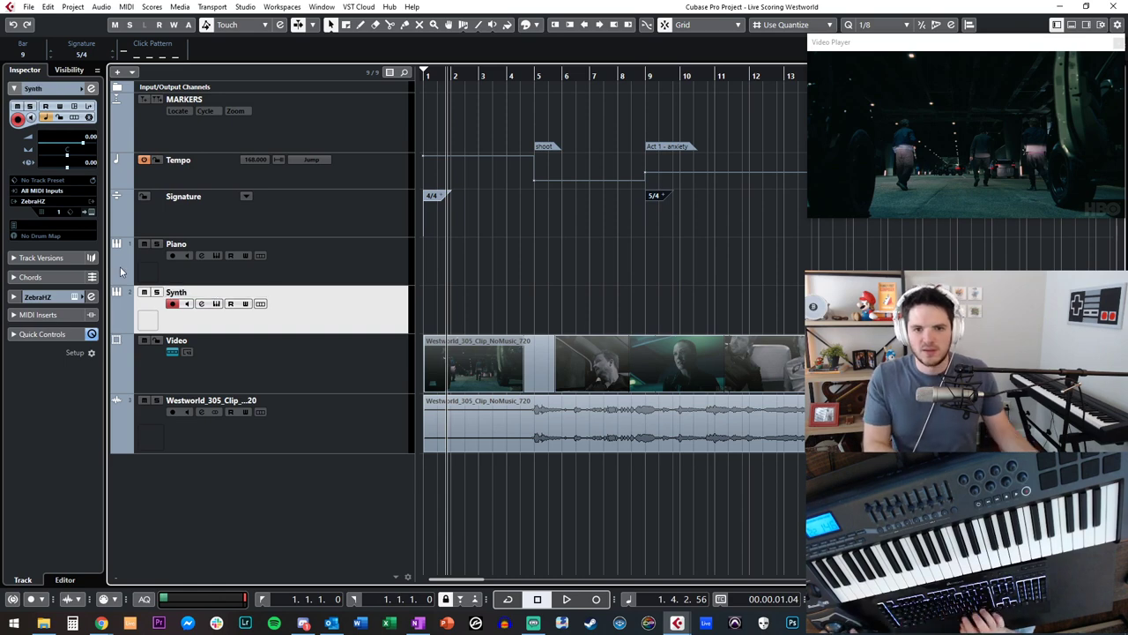
# - Open the Synth track's ZebraHZ instrument and list its HighArps + Chords patches
pyautogui.click(91, 213)
pyautogui.moveTo(350, 122); pyautogui.dragTo(90, 77)
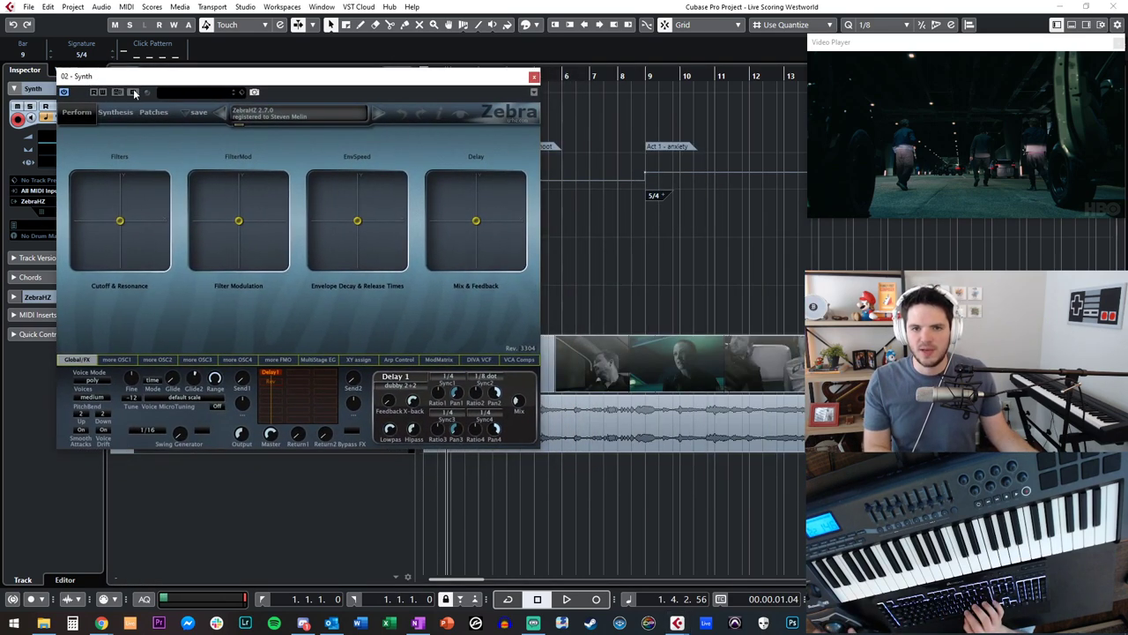
pyautogui.click(153, 113)
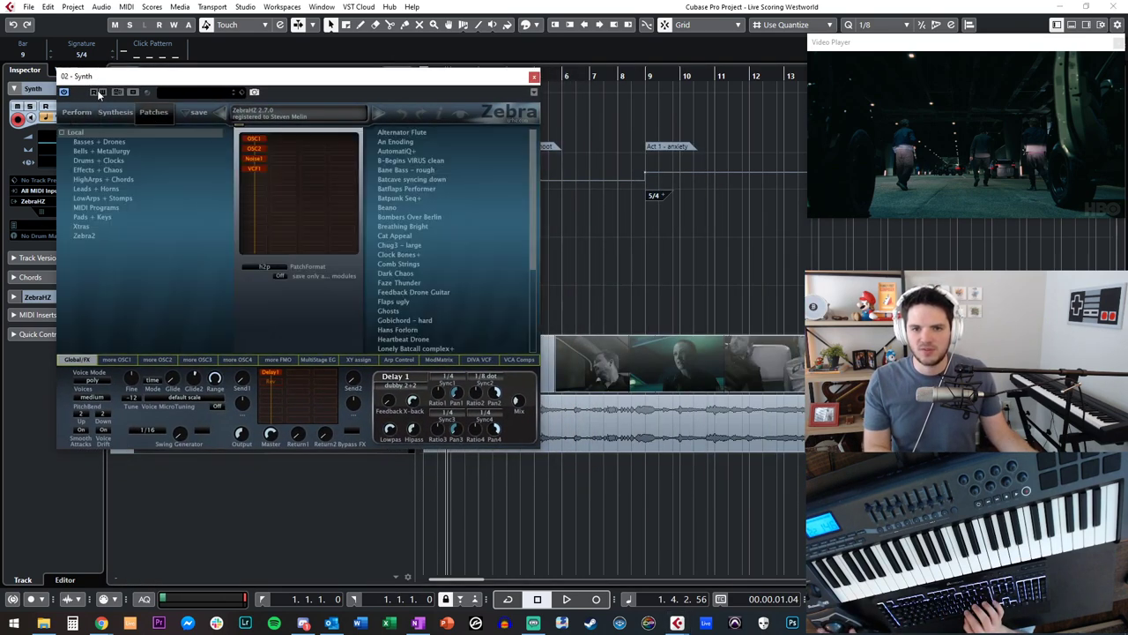
pyautogui.click(105, 180)
# - Audition the arpeggio patches Batbeat Holes+, Angel Rising - Dm, Batcave-ish scrape, Bow Bounce Synth 2 and Cat Techno 3 - resins
pyautogui.click(414, 209)
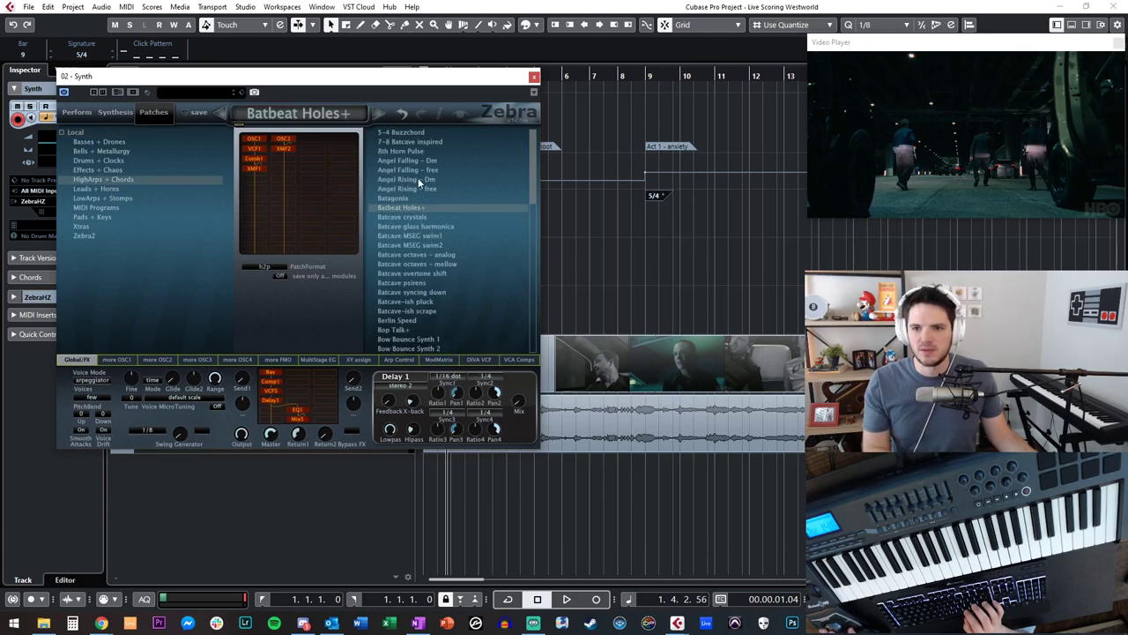
pyautogui.click(427, 177)
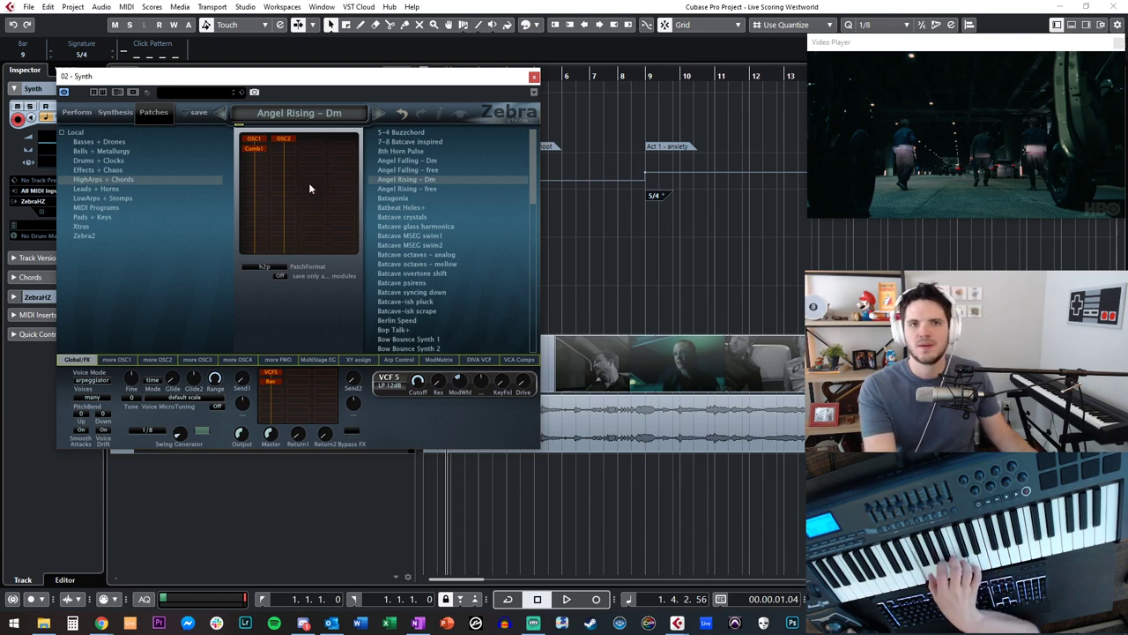
pyautogui.click(423, 310)
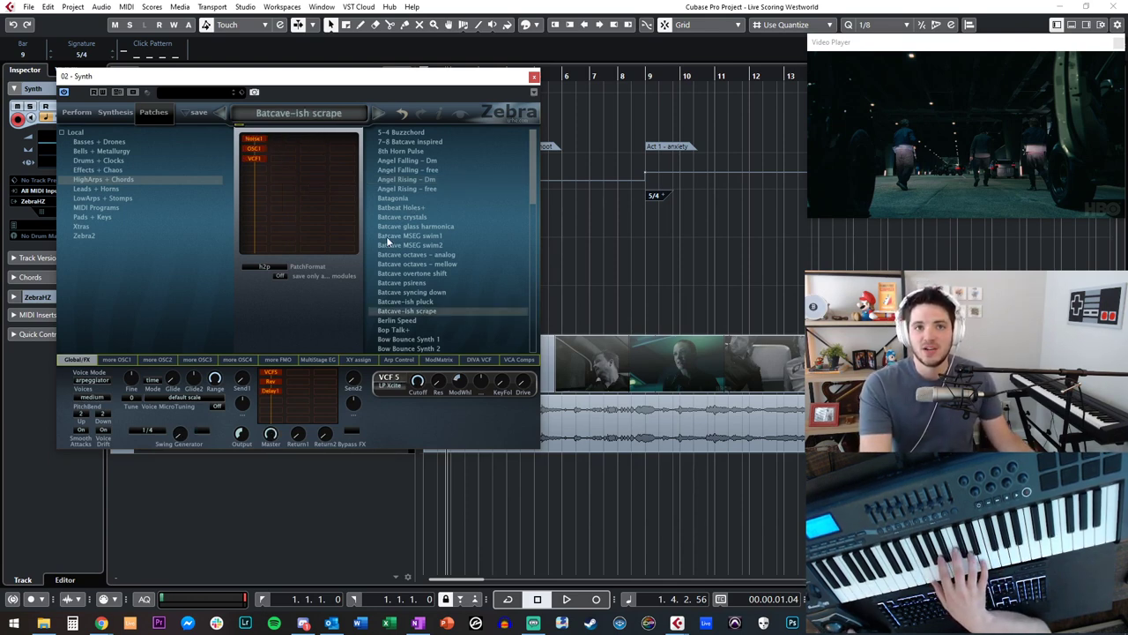
pyautogui.scroll(-1, 427, 310)
pyautogui.click(427, 310)
pyautogui.scroll(-3, 419, 231)
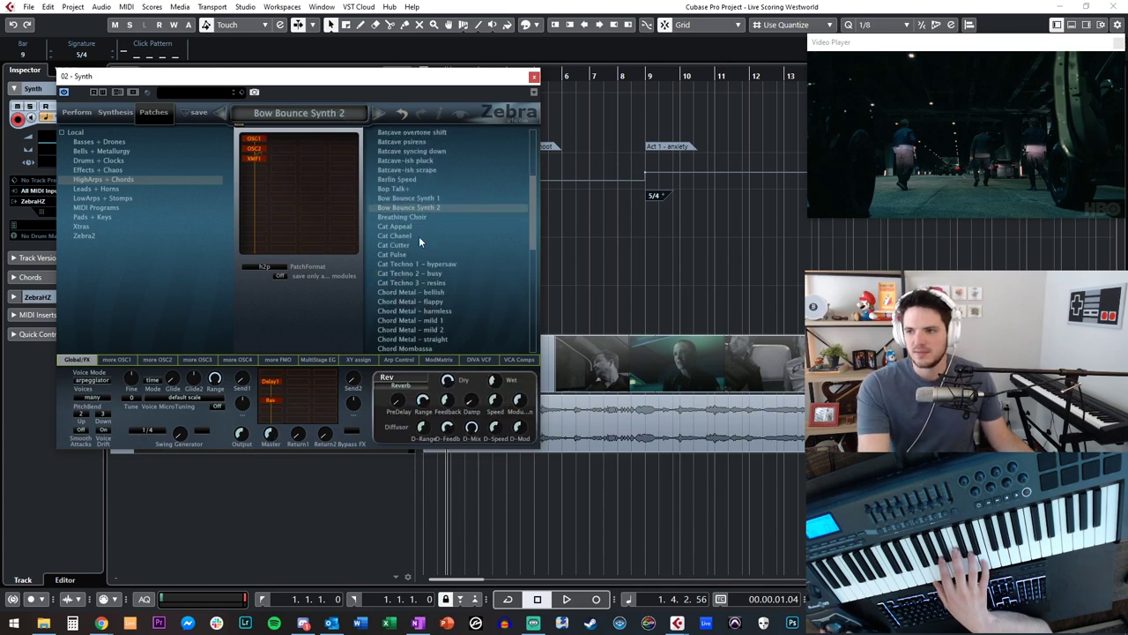
pyautogui.click(414, 282)
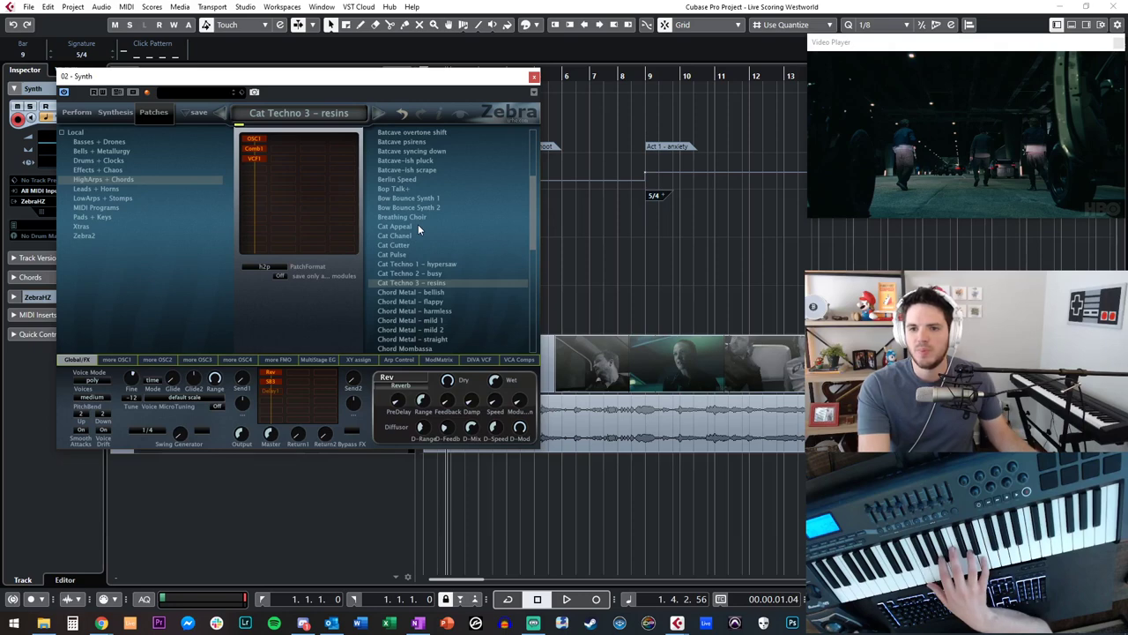
# - Audition further HighArps + Chords patches, including Breathing Choir and Cat Appeal
pyautogui.click(405, 207)
pyautogui.click(409, 217)
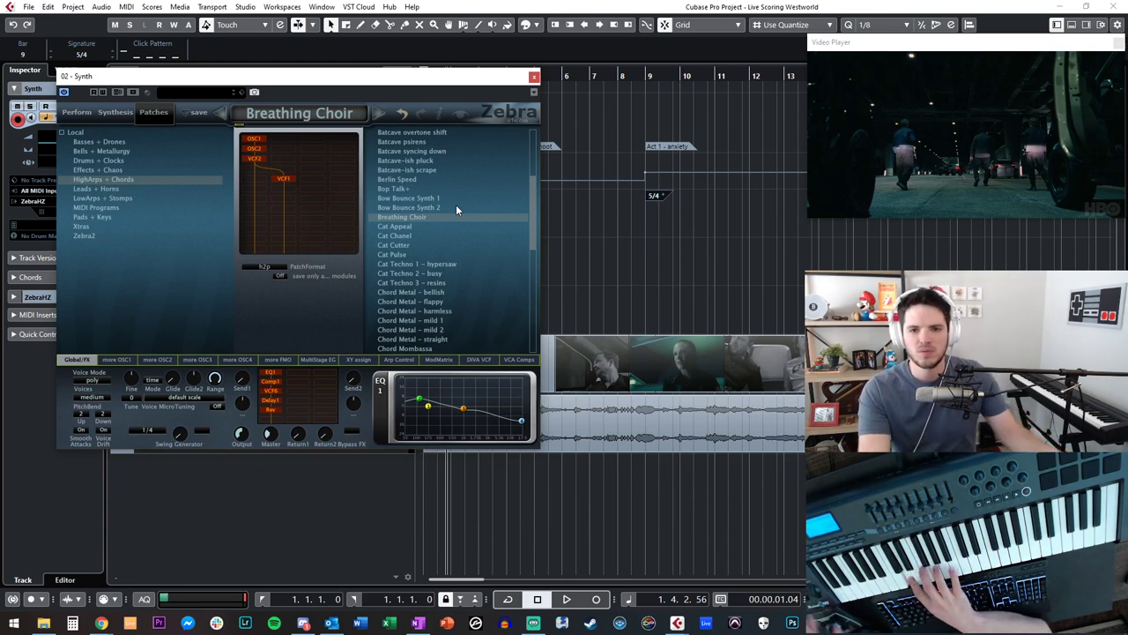
pyautogui.scroll(5, 454, 189)
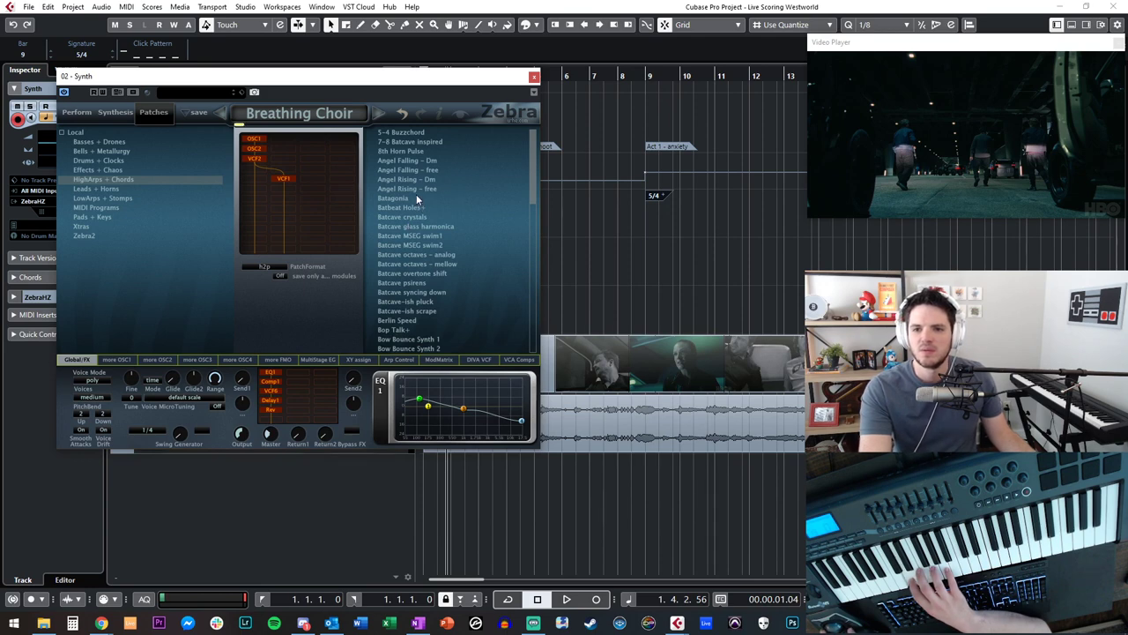
pyautogui.click(416, 200)
pyautogui.scroll(-3, 418, 216)
pyautogui.click(414, 292)
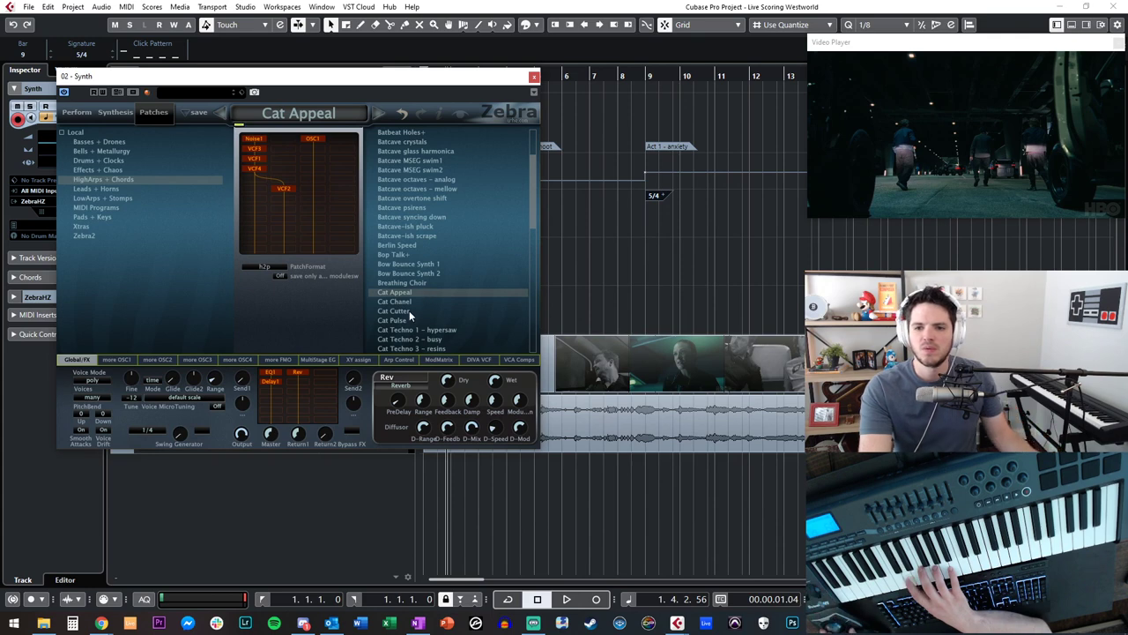
pyautogui.click(409, 310)
# - Load the Cat Pulse patch in ZebraHZ and close the instrument window
pyautogui.scroll(-3, 442, 320)
pyautogui.click(417, 254)
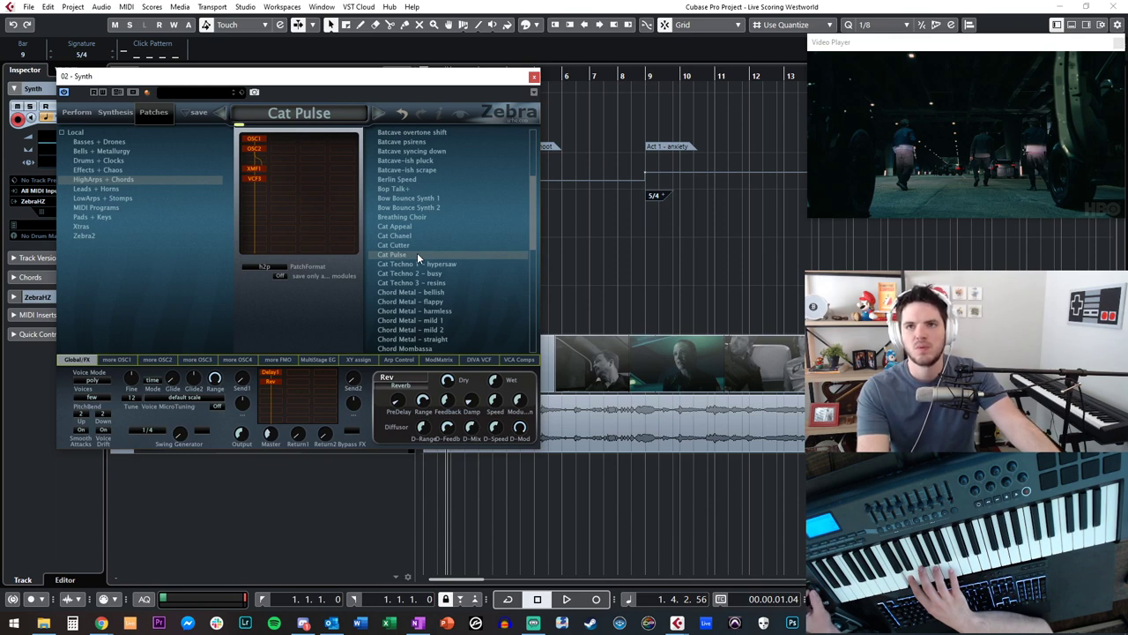
pyautogui.click(534, 77)
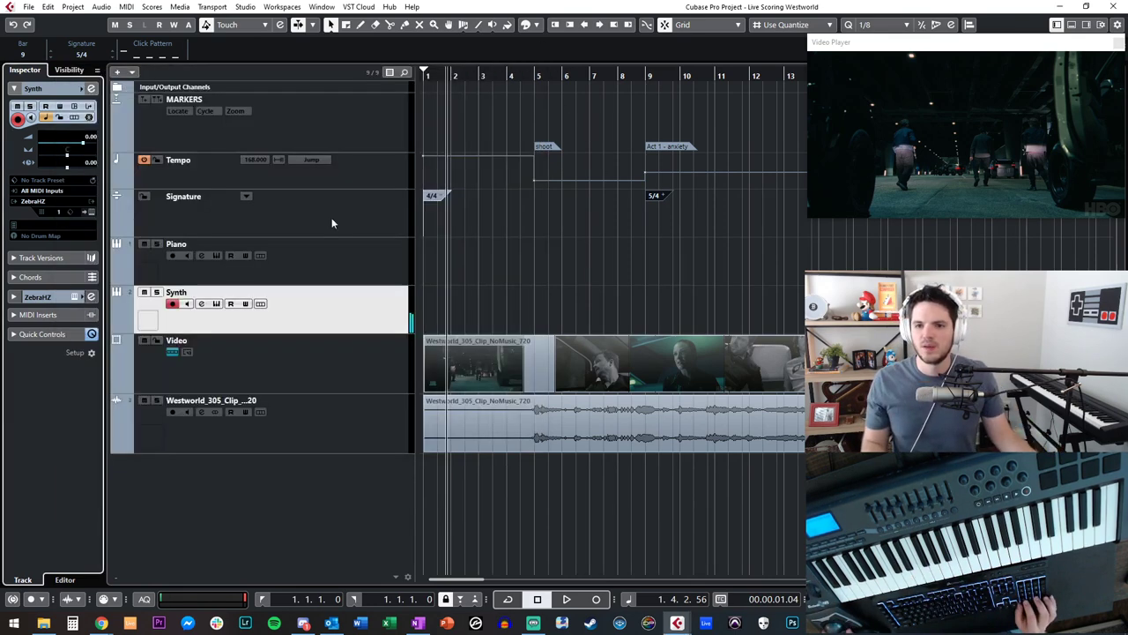
# - Return the playhead to the project start and rename the Synth track to Synth Pulse
pyautogui.press('KP_Decimal')
pyautogui.doubleClick(201, 293)
pyautogui.write('Pu')
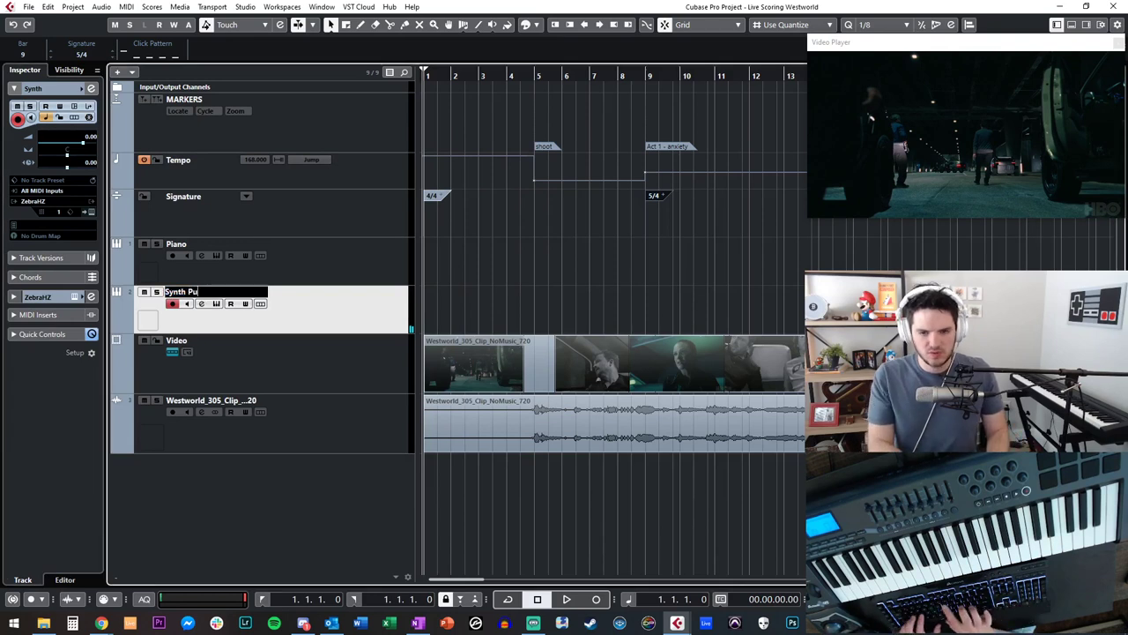
pyautogui.write('lse')
pyautogui.press('Return')
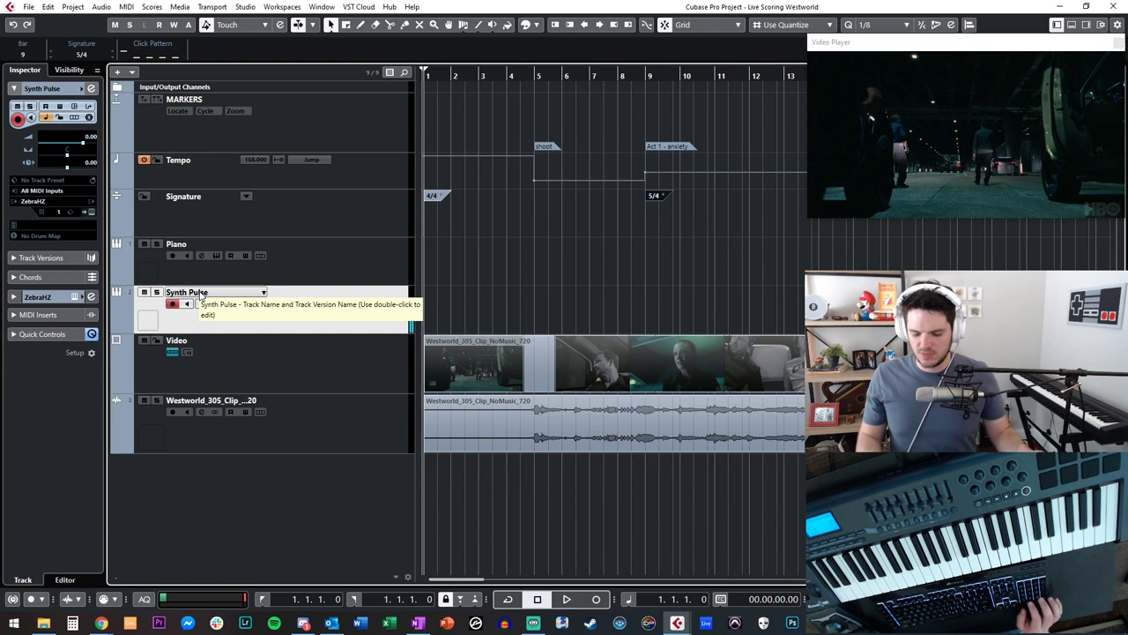
# - Enable the metronome count-in and accept the metronome setup with one bar of count-in
pyautogui.press('h')
pyautogui.press('h')
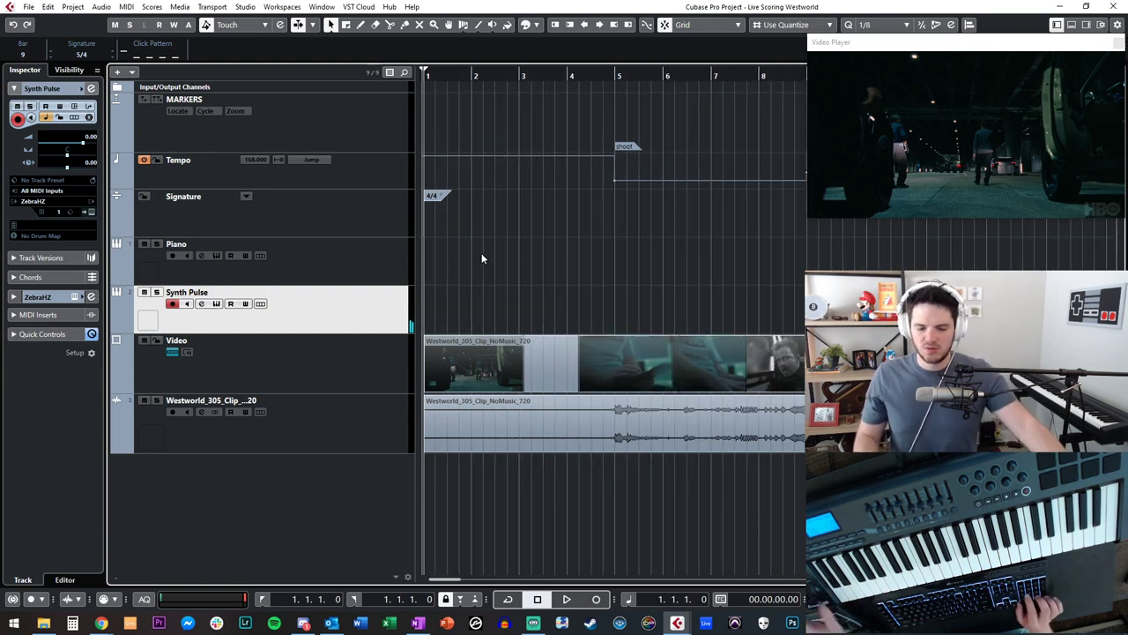
pyautogui.press('KP_Multiply')
pyautogui.press('space')
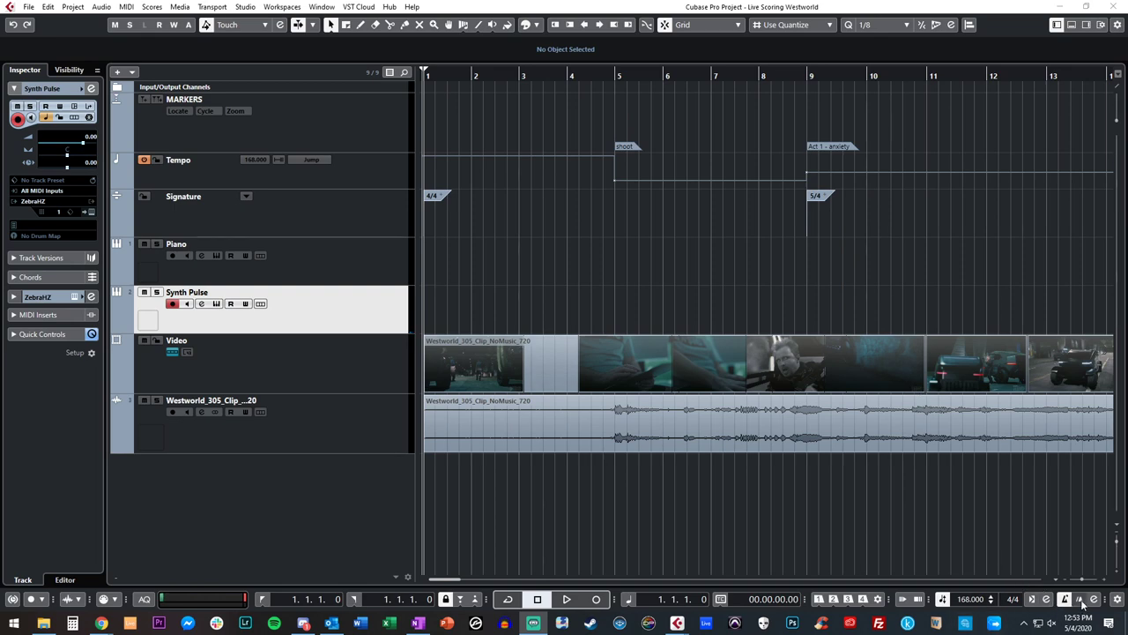
pyautogui.click(1081, 602)
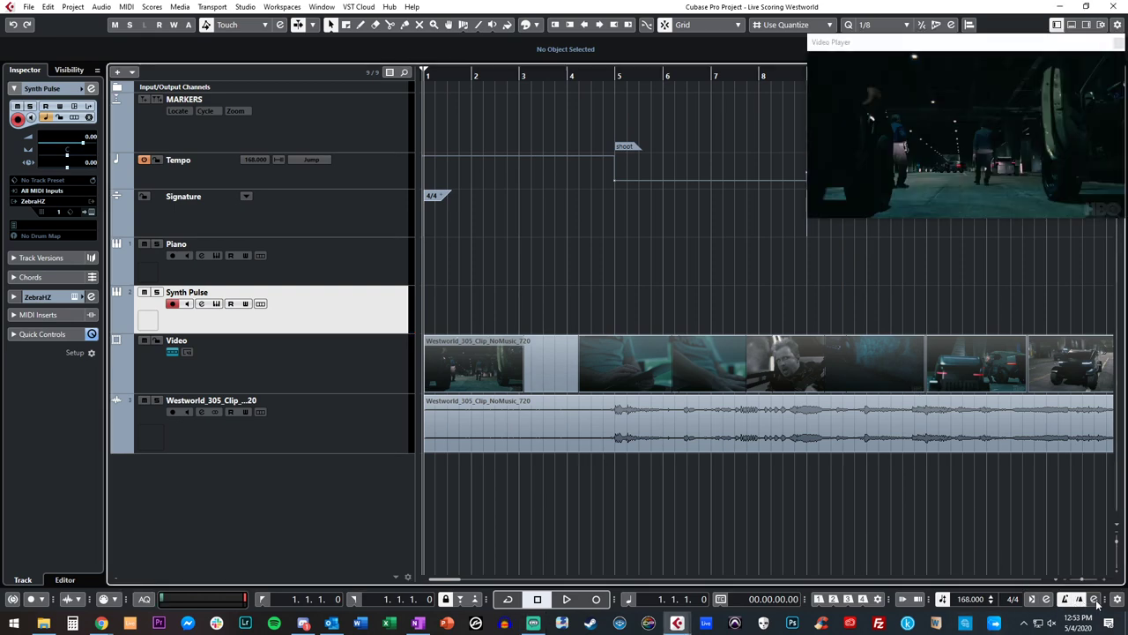
pyautogui.click(1095, 599)
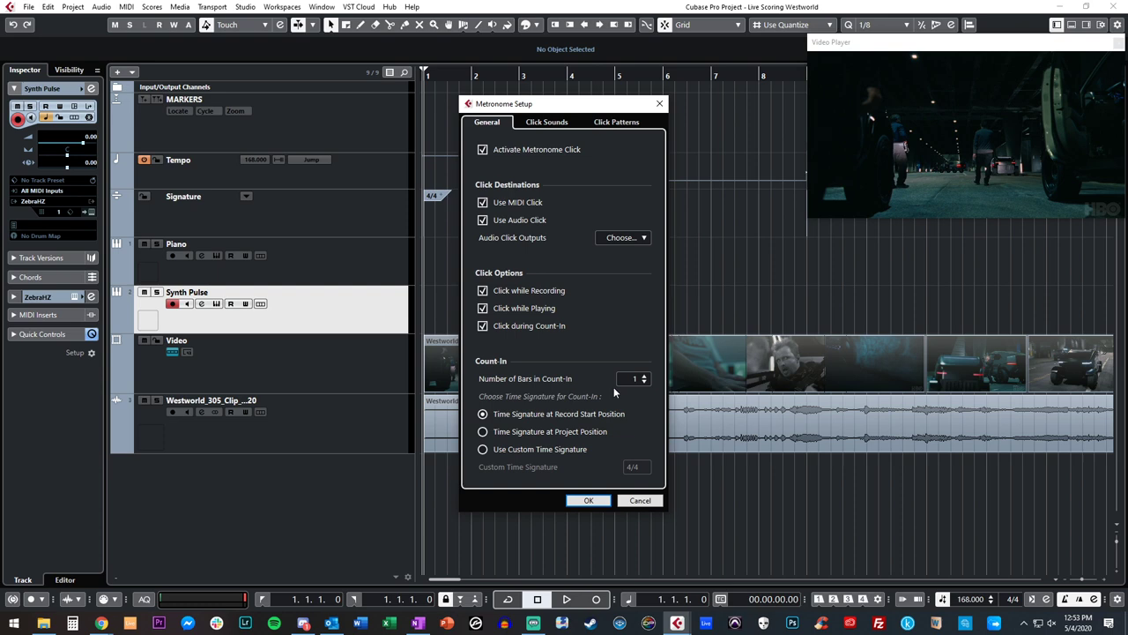
pyautogui.click(586, 500)
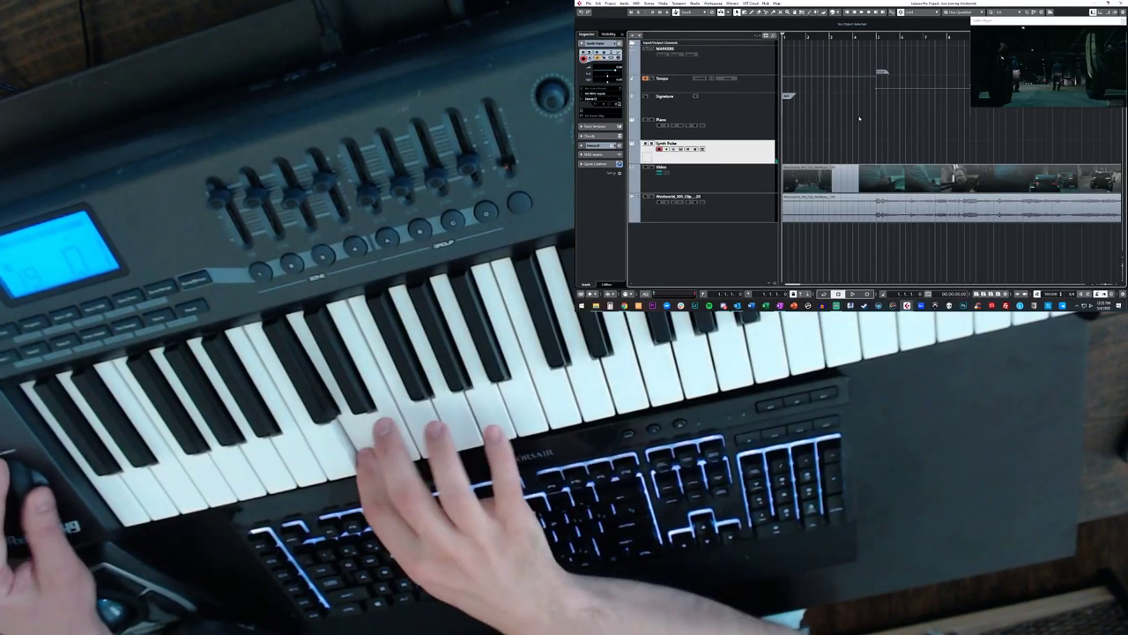
# - Record a MIDI part from bar 1 on the Synth Pulse track and open it in the note editor
pyautogui.press('KP_Multiply')
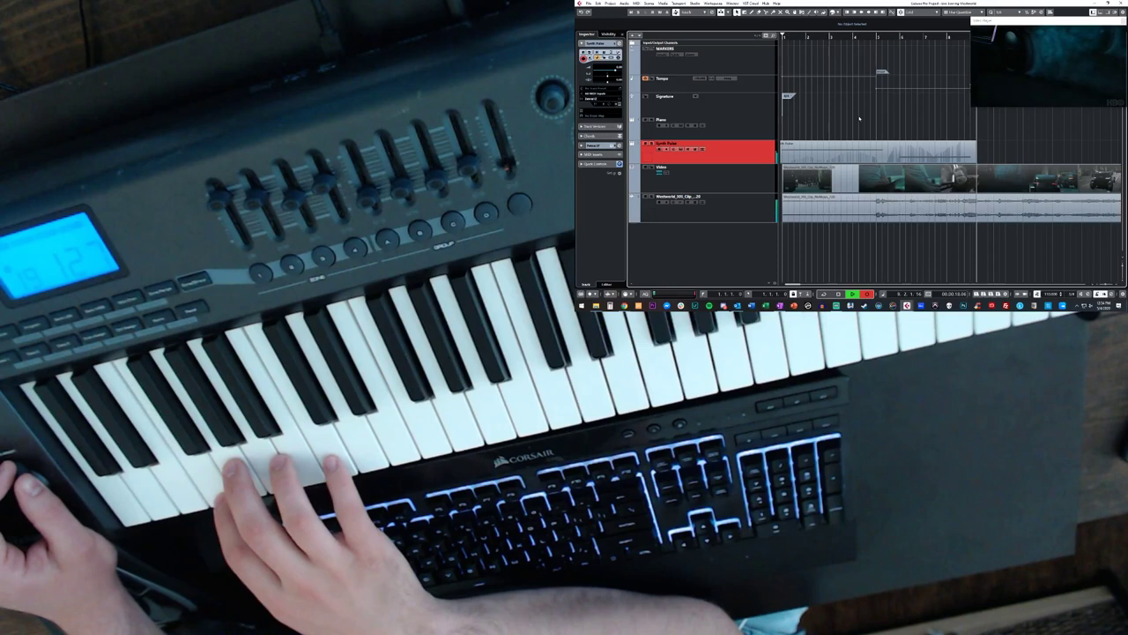
pyautogui.press('space')
pyautogui.hotkey('shift', 'b')
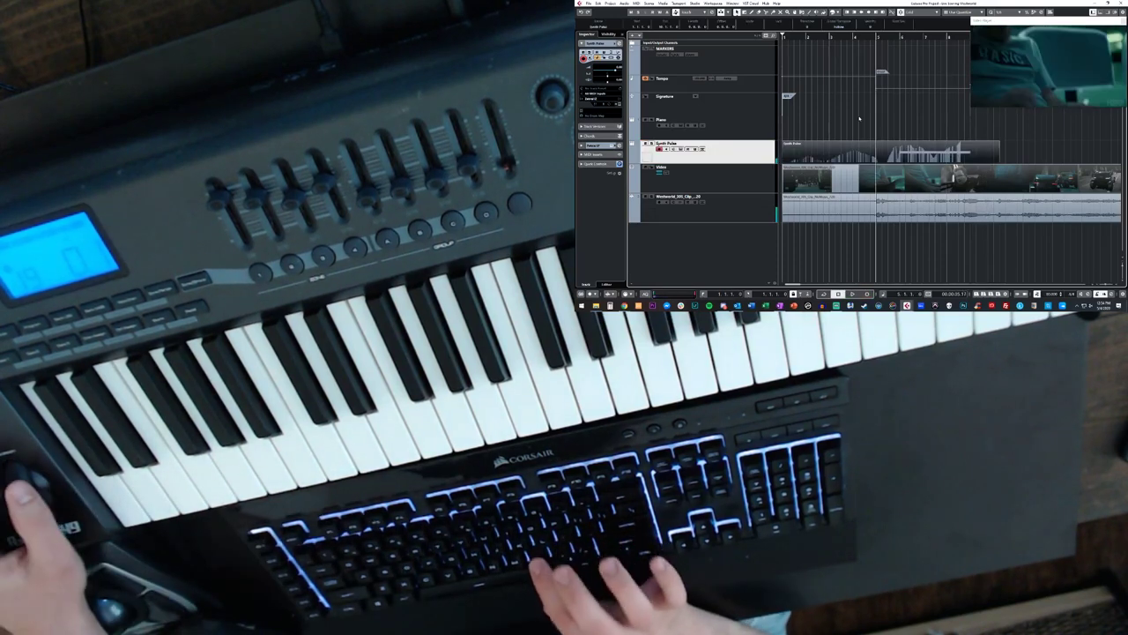
pyautogui.press('space')
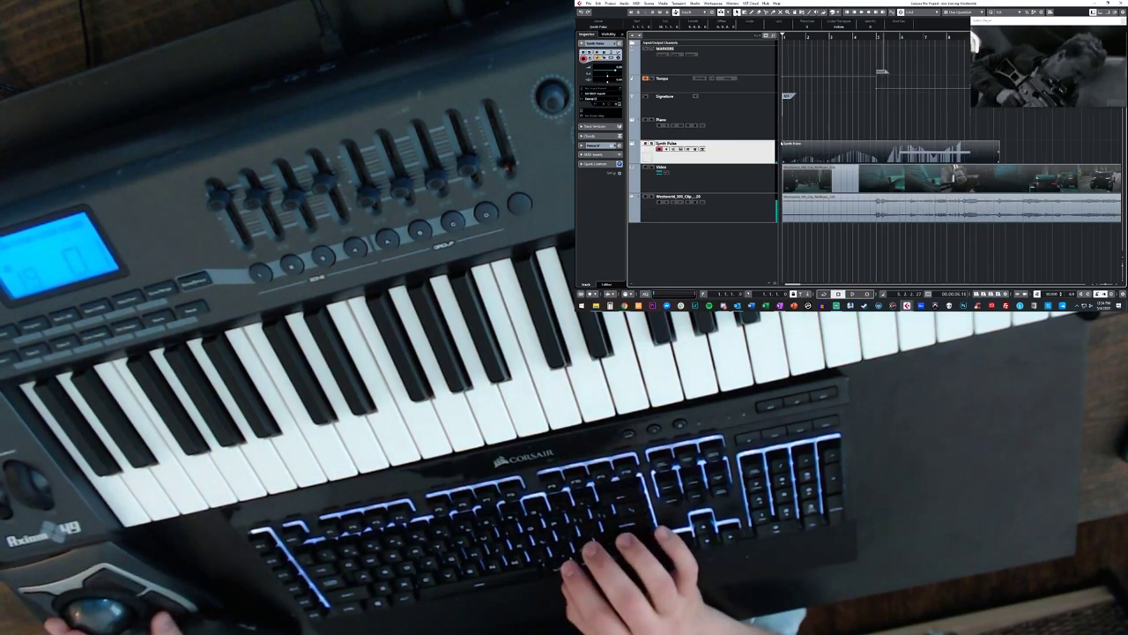
pyautogui.press('Return')
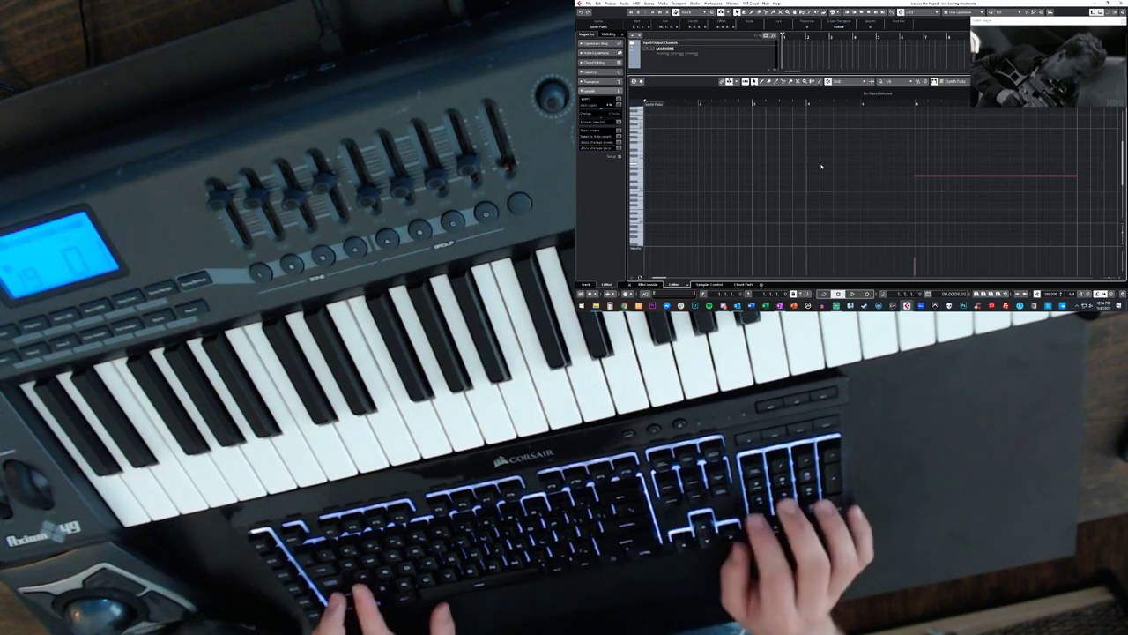
# - Try to re-record the opening bars of the Synth Pulse part and merge the take with the existing part
pyautogui.press('KP_Multiply')
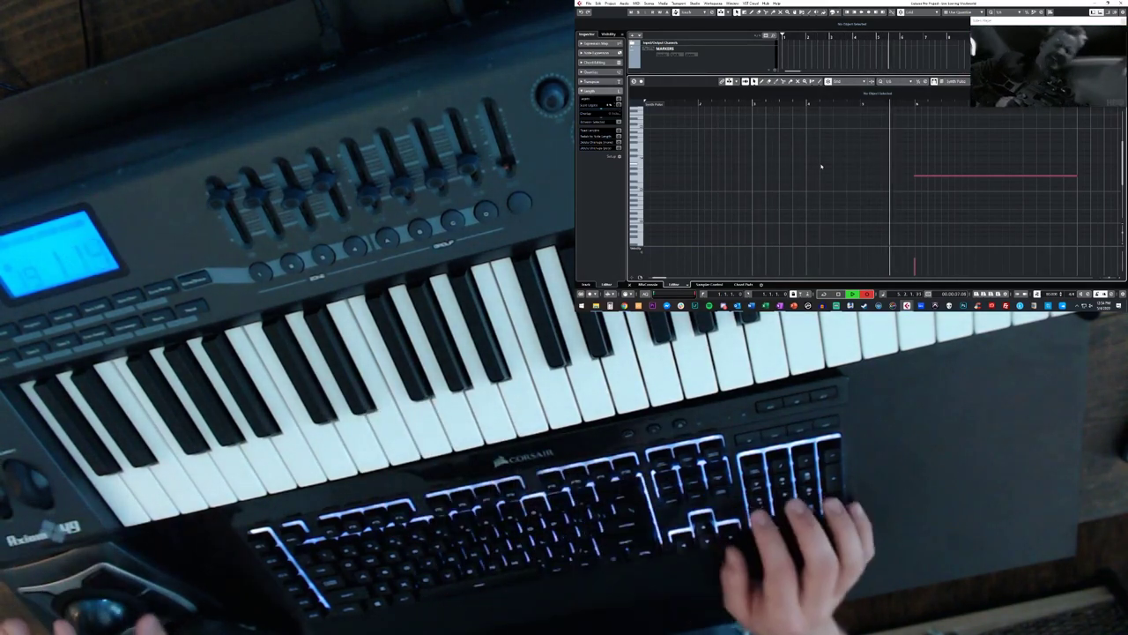
pyautogui.press('KP_Multiply')
pyautogui.press('Return')
pyautogui.rightClick(857, 146)
pyautogui.click(898, 150)
pyautogui.click(856, 146)
pyautogui.press('Return')
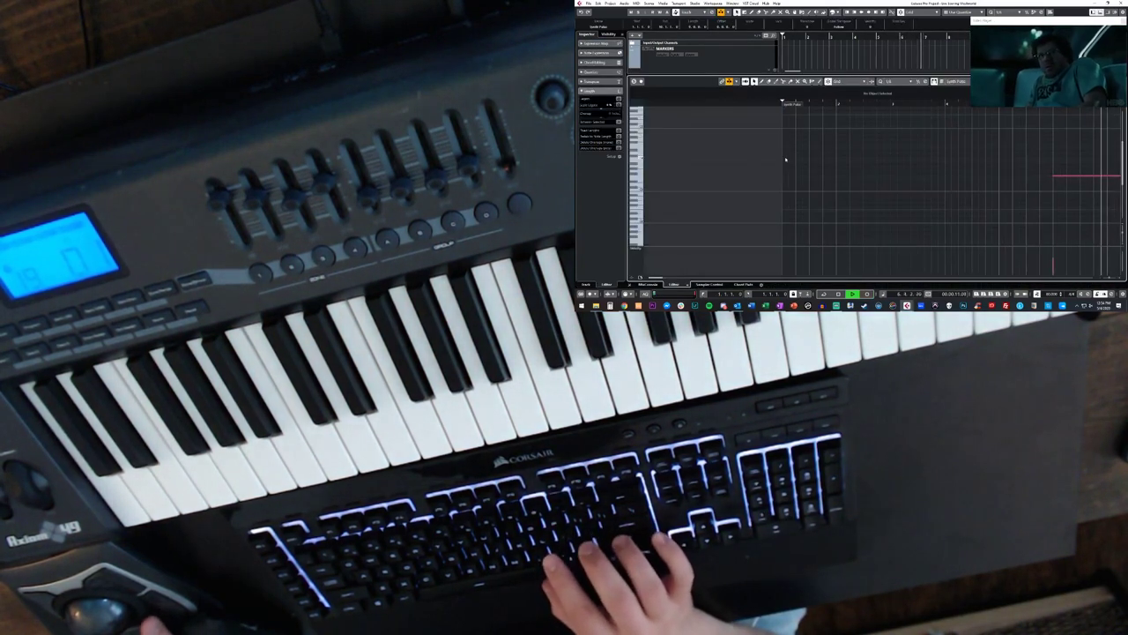
pyautogui.press('Return')
pyautogui.rightClick(878, 150)
pyautogui.click(883, 155)
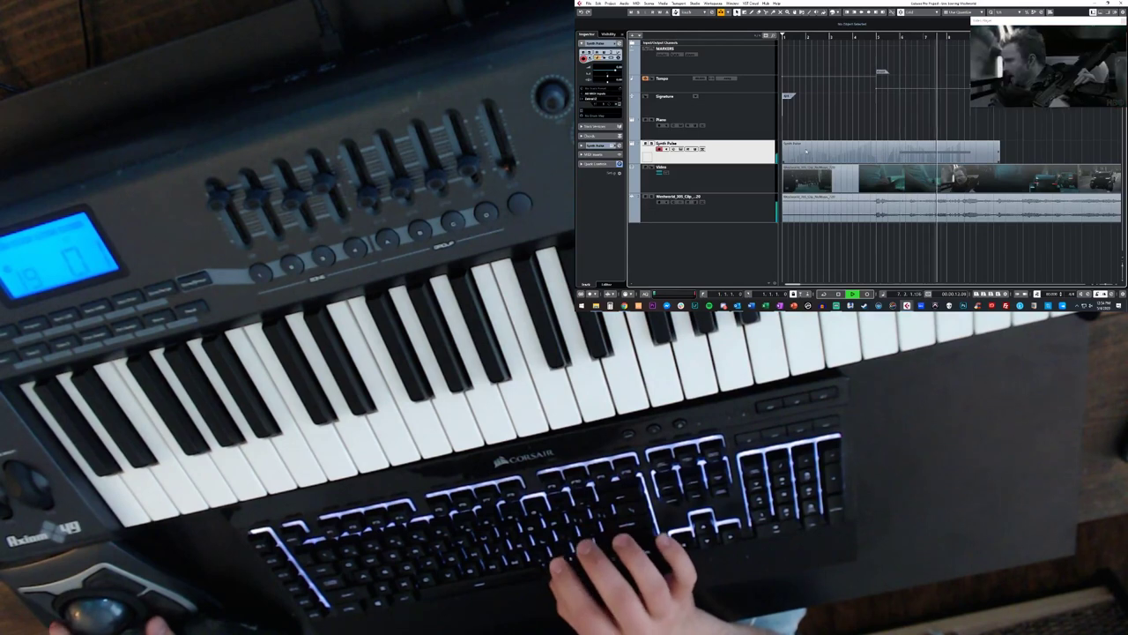
pyautogui.press('KP_0')
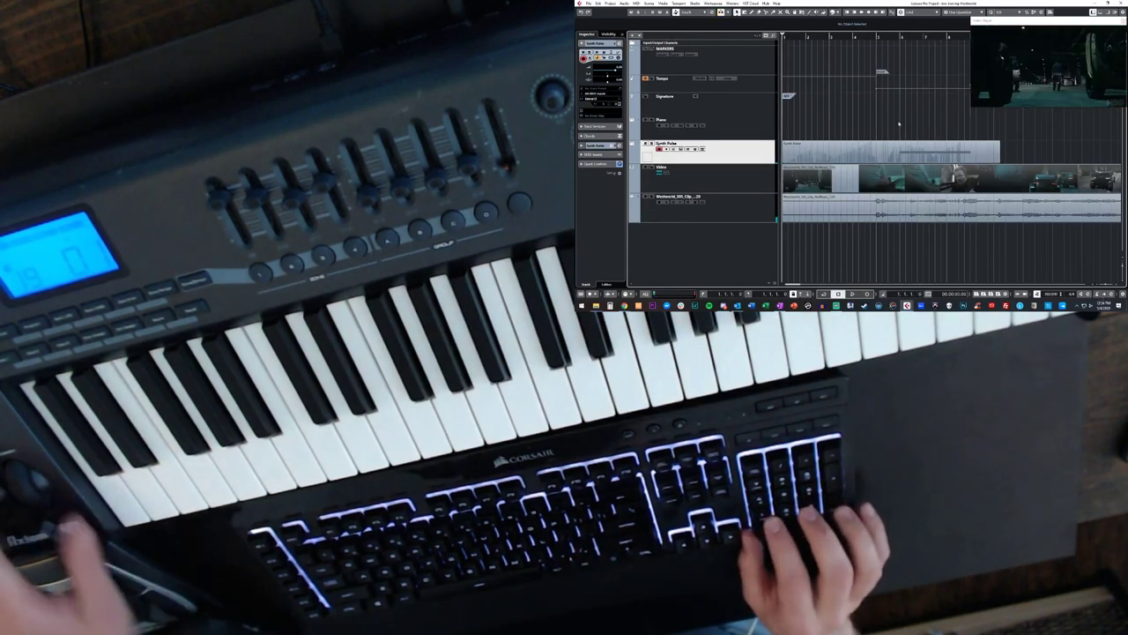
# - Record the sustained opening note over the first four bars and glue the take to the existing Synth Pulse part
pyautogui.press('KP_Multiply')
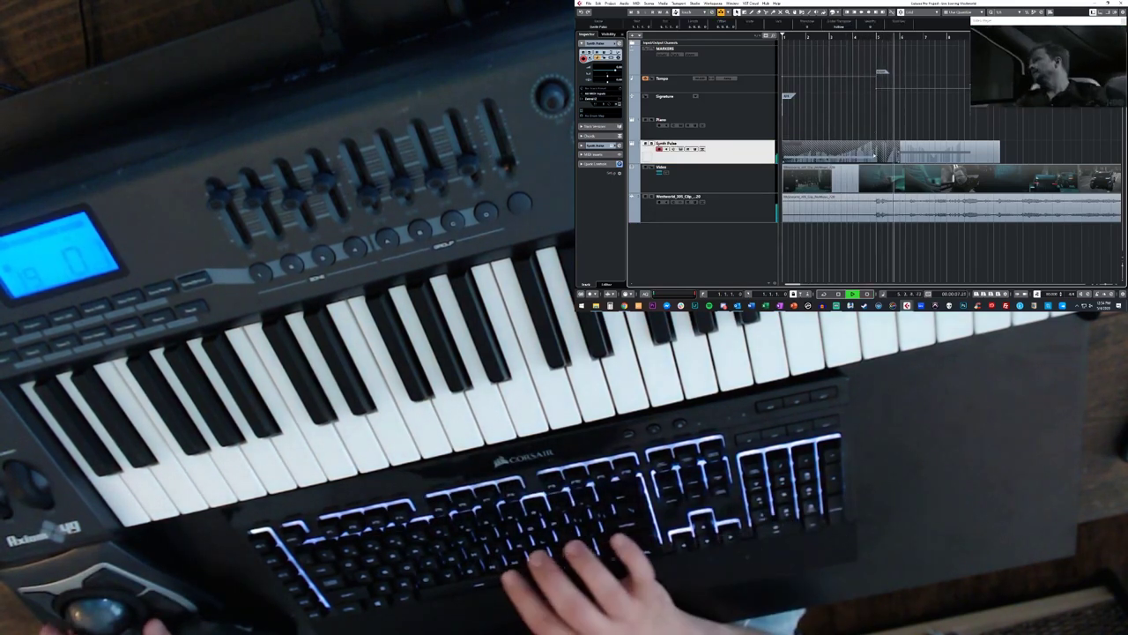
pyautogui.press('KP_Multiply')
pyautogui.rightClick(864, 150)
pyautogui.click(862, 150)
pyautogui.doubleClick(851, 154)
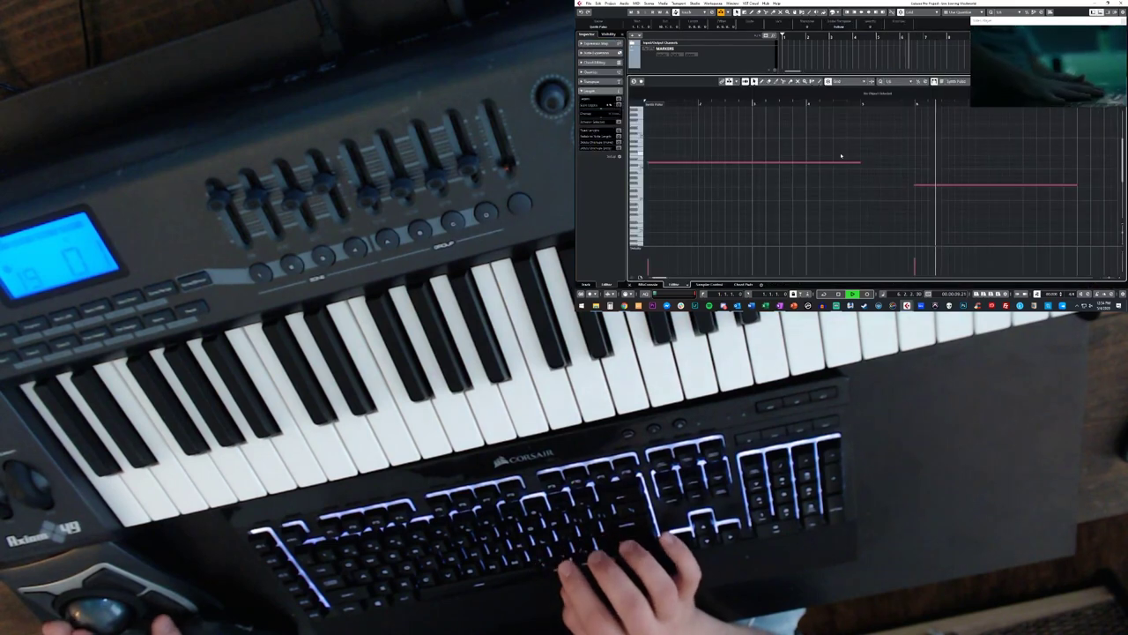
pyautogui.press('space')
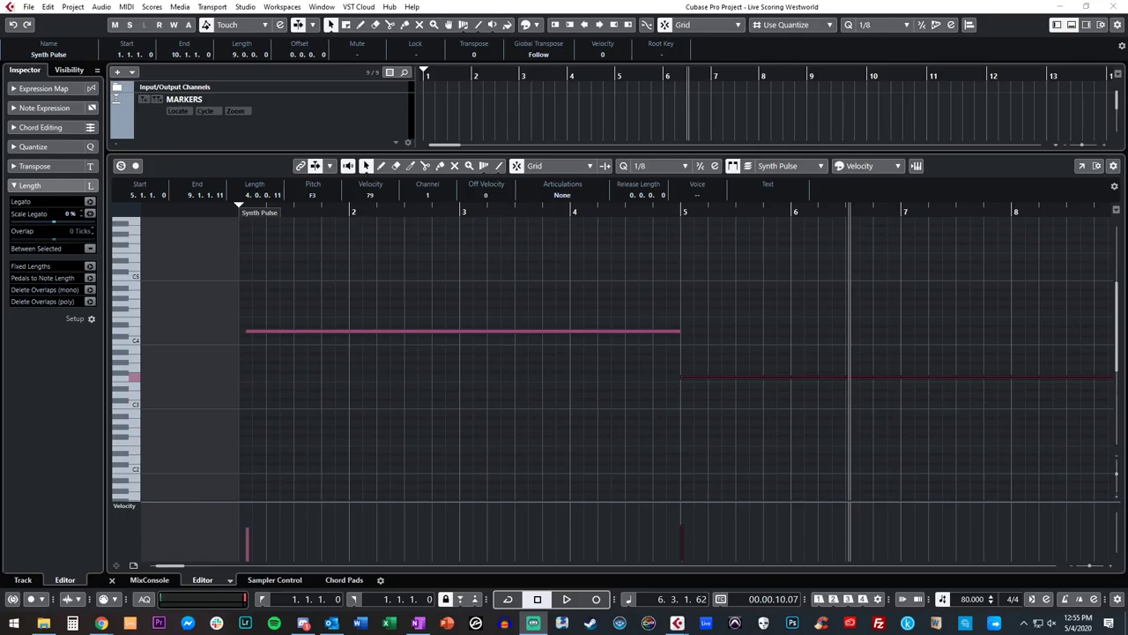
# - Quantize the recorded Synth Pulse notes and lengthen the first note up to bar 5
pyautogui.click(511, 263)
pyautogui.press('KP_Decimal')
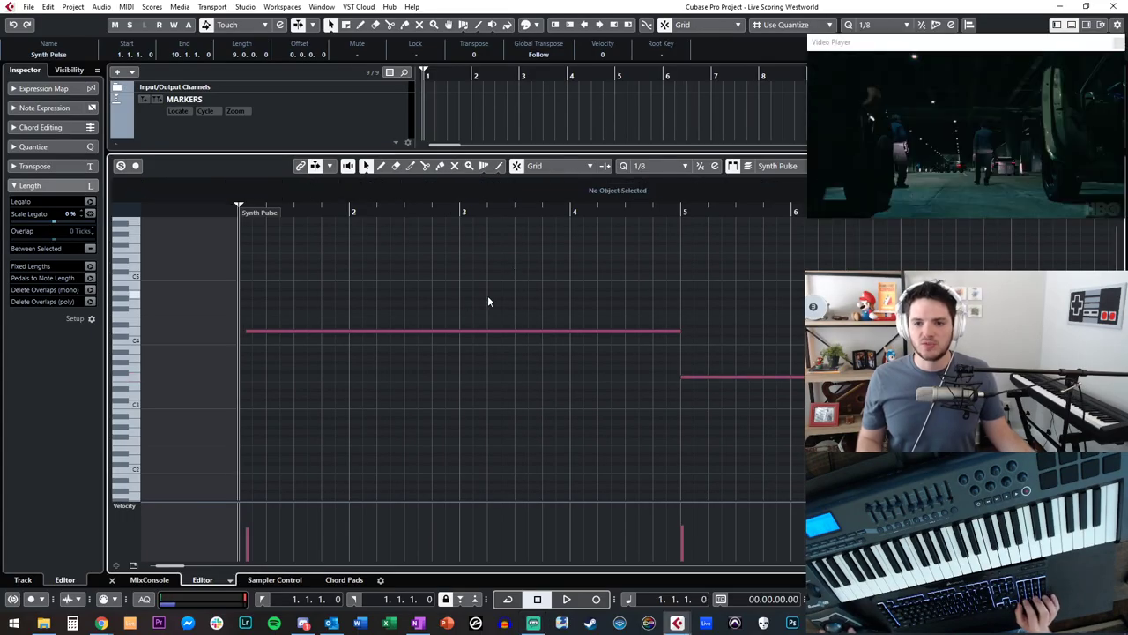
pyautogui.click(659, 165)
pyautogui.click(659, 166)
pyautogui.click(623, 166)
pyautogui.moveTo(335, 366); pyautogui.dragTo(336, 368)
pyautogui.press('q')
pyautogui.click(342, 293)
pyautogui.moveTo(673, 331); pyautogui.dragTo(682, 332)
pyautogui.click(557, 315)
pyautogui.press('Return')
# - Open the MixConsole and insert FabFilter Pro-Q on the Synth Pulse channel
pyautogui.click(498, 260)
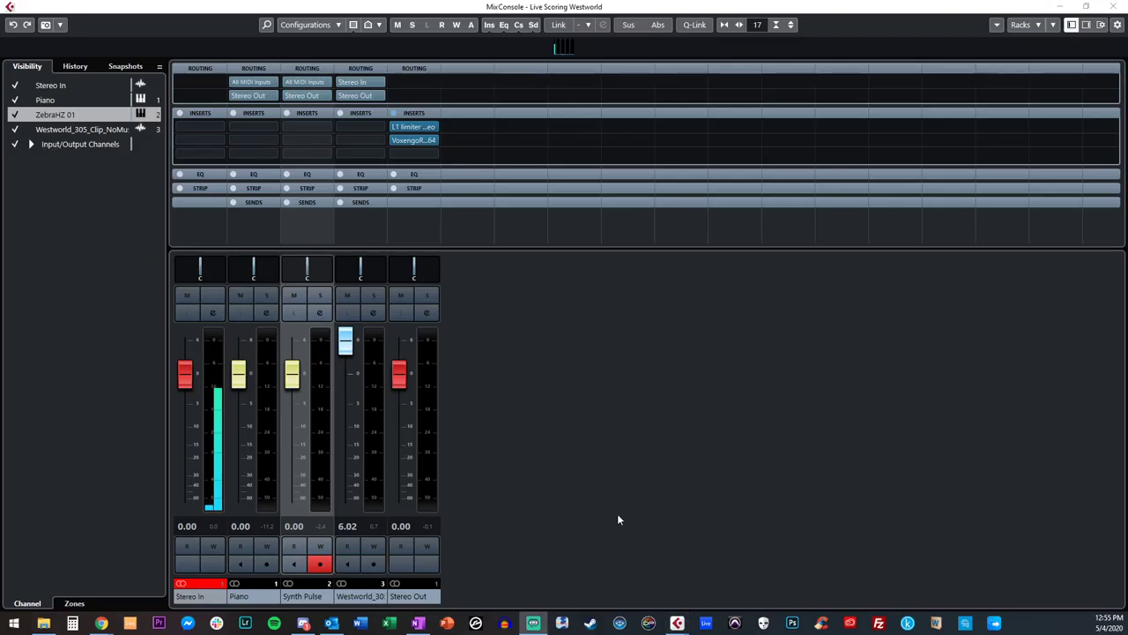
pyautogui.click(618, 519)
pyautogui.click(309, 126)
pyautogui.write('pro-q')
pyautogui.press('Return')
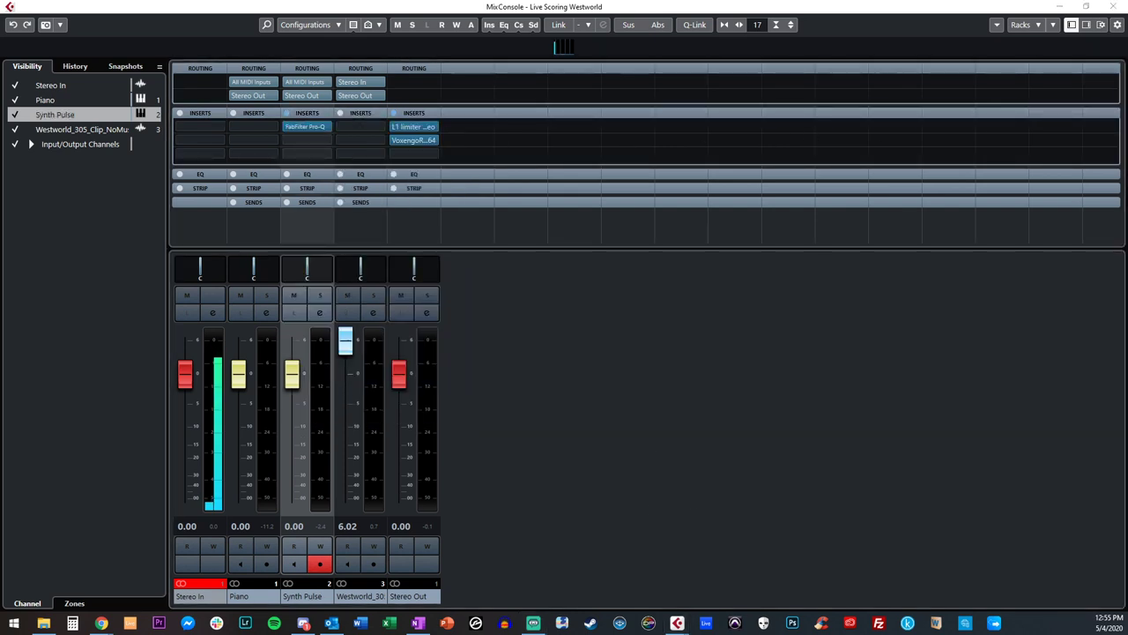
# - Add a high cut at about 3995 Hz and a low cut between 50 and 100 Hz in the Synth Pulse channel's Pro-Q
pyautogui.moveTo(660, 231); pyautogui.dragTo(561, 230)
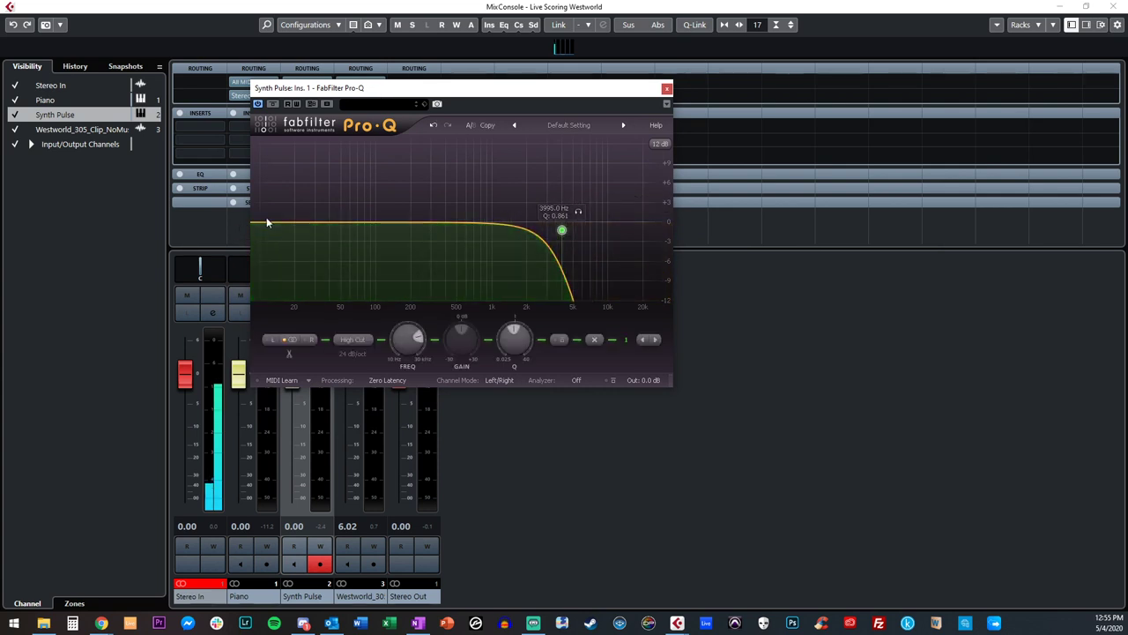
pyautogui.moveTo(270, 221); pyautogui.dragTo(353, 236)
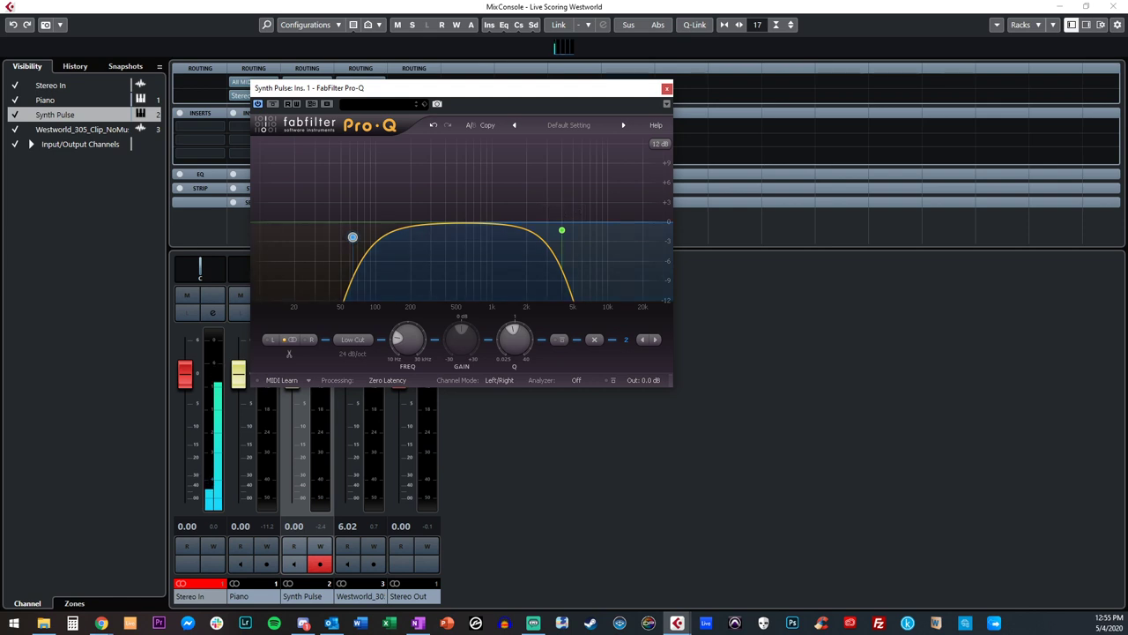
# - Narrow the Synth Pulse channel's Pro-Q band with the high cut at about 848 Hz and the low cut between 100 and 200 Hz
pyautogui.moveTo(352, 237); pyautogui.dragTo(369, 238)
pyautogui.moveTo(561, 230); pyautogui.dragTo(484, 226)
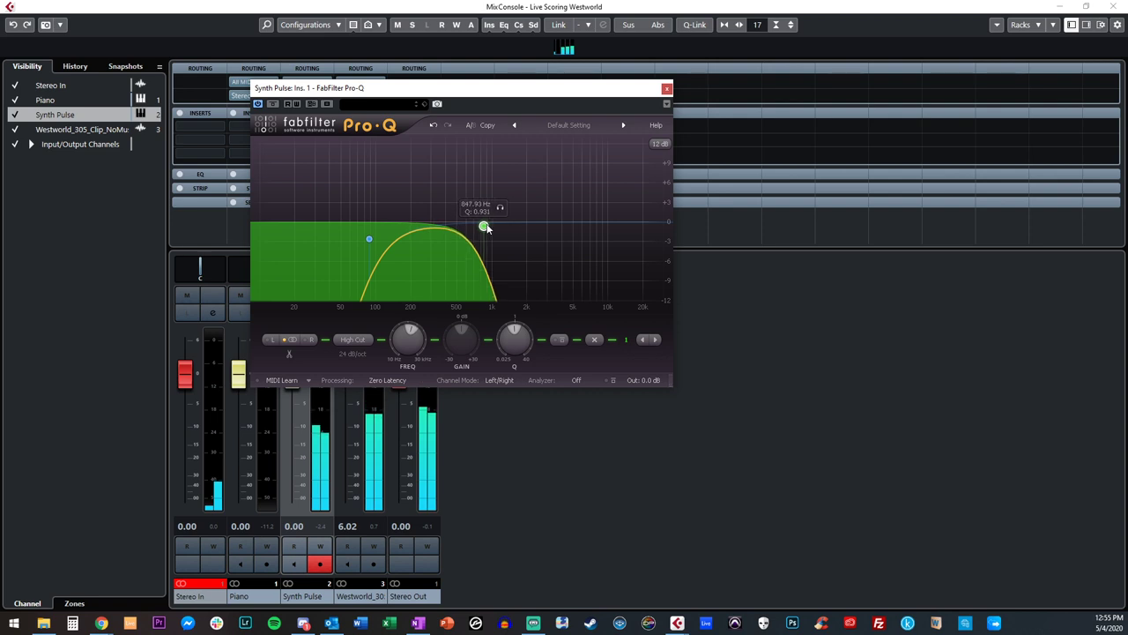
pyautogui.moveTo(371, 243); pyautogui.dragTo(397, 238)
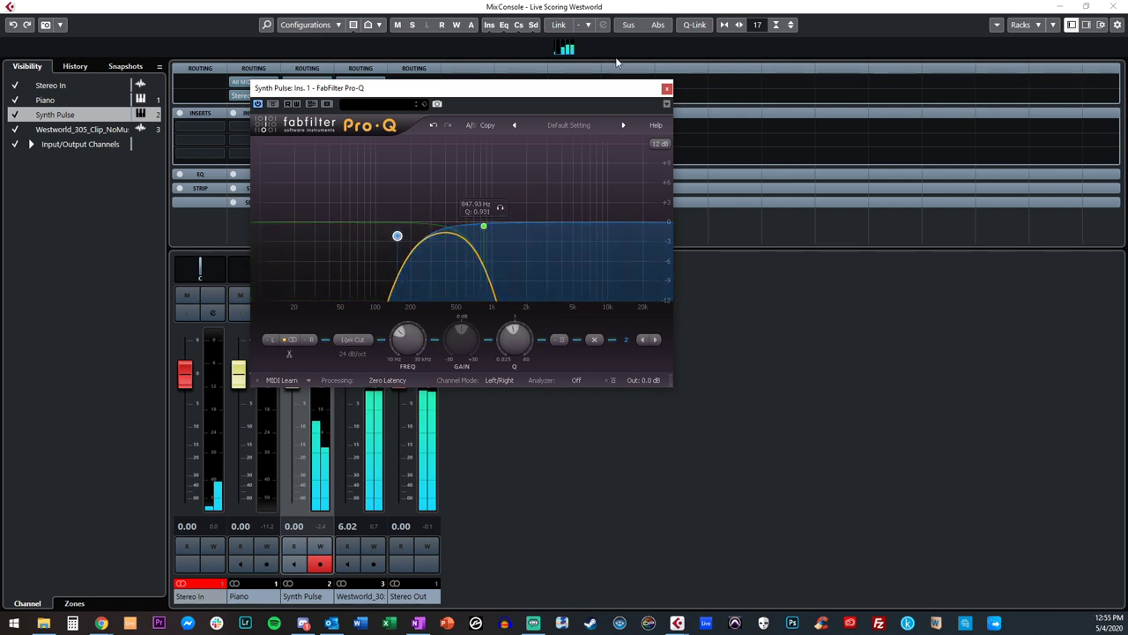
pyautogui.click(666, 88)
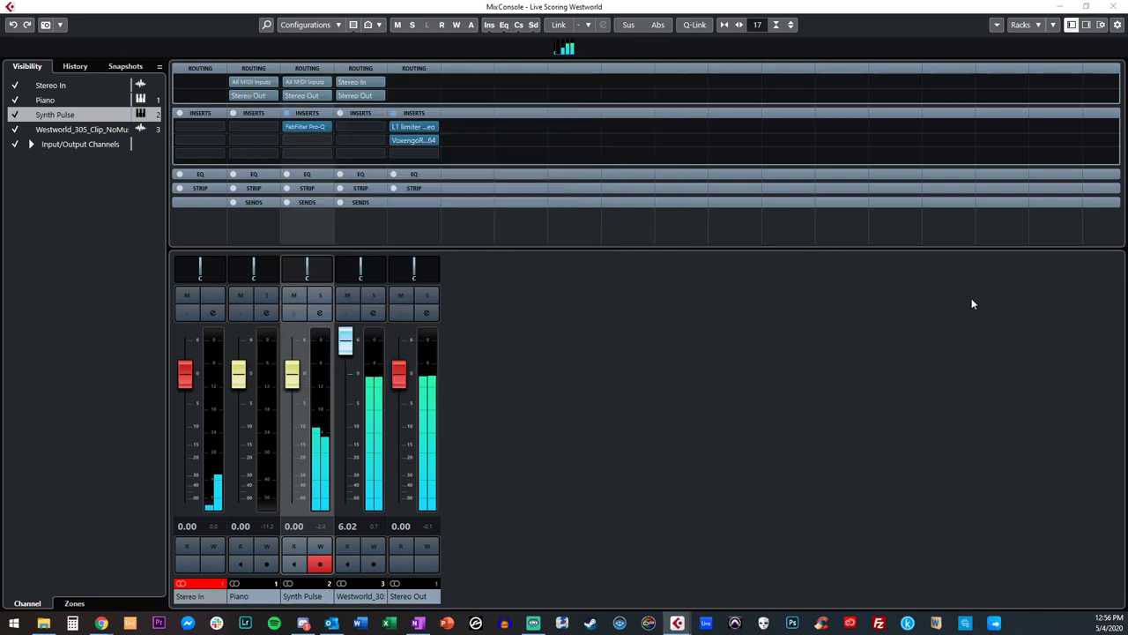
pyautogui.press('F3')
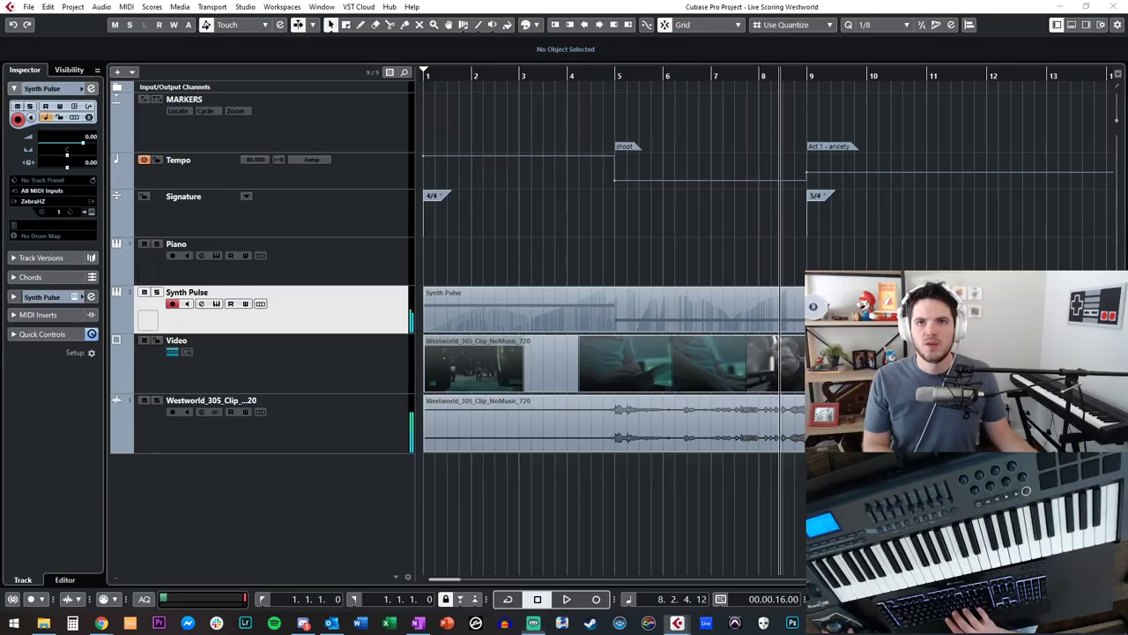
# - Show the video player, play the clip from the start and select the Piano track for trying out notes
pyautogui.press('F8')
pyautogui.press('Home')
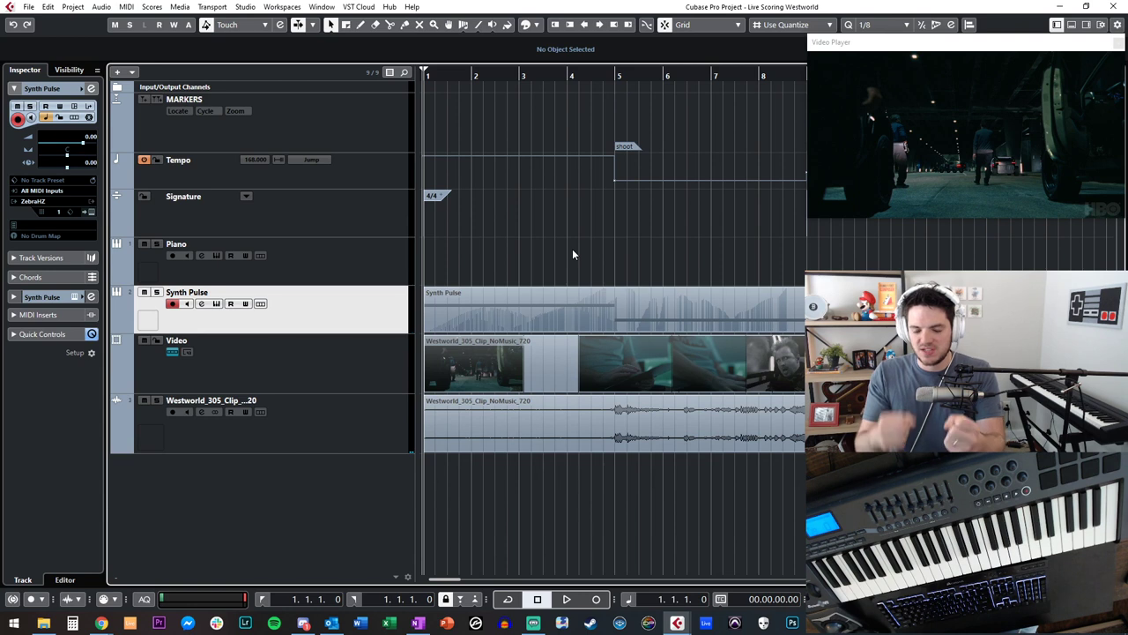
pyautogui.press('space')
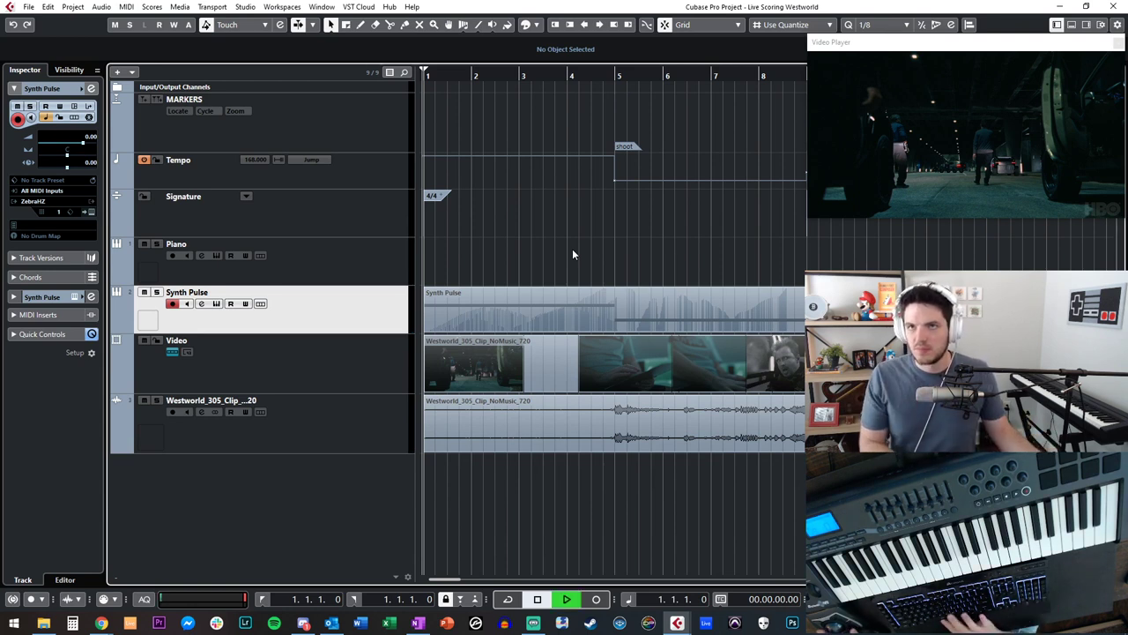
pyautogui.click(355, 255)
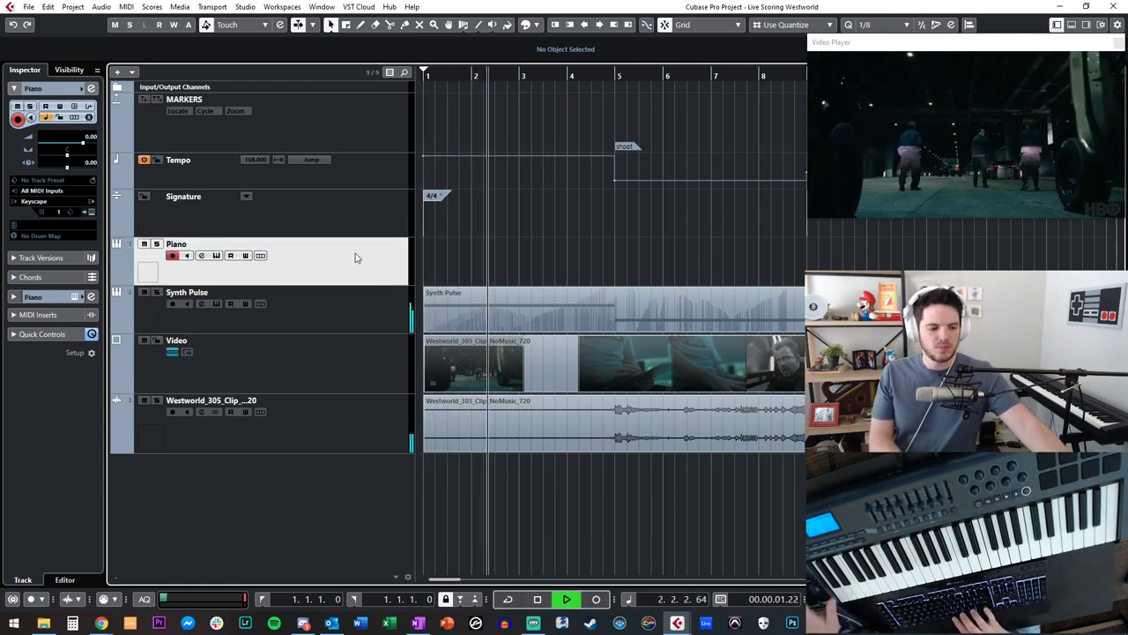
pyautogui.press('space')
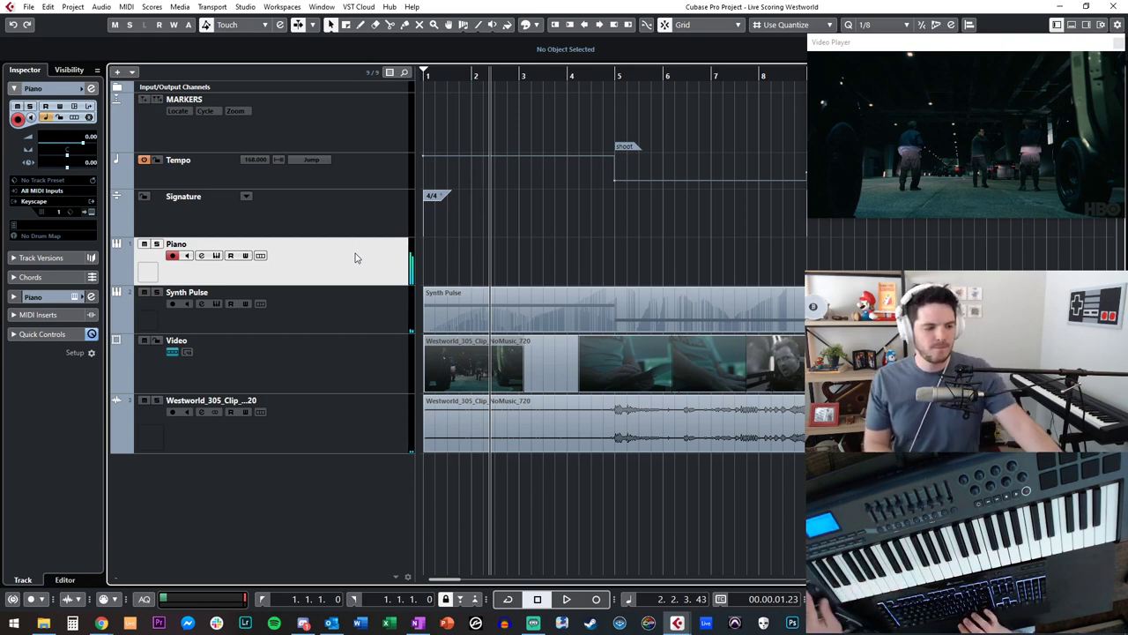
pyautogui.press('space')
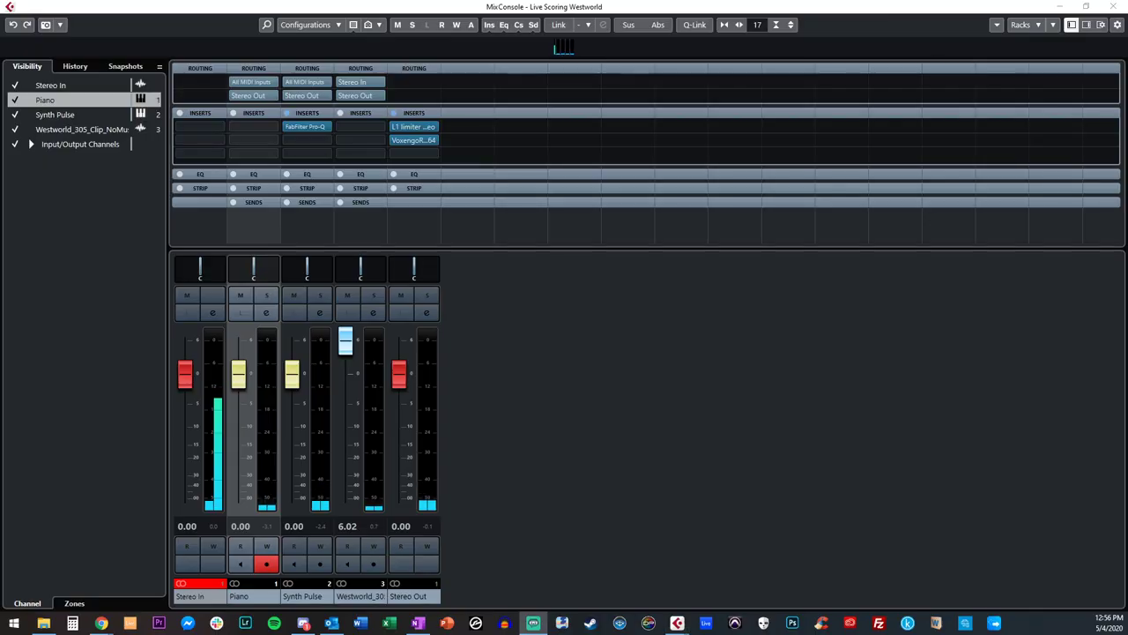
# - Insert FabFilter Pro-Q on the Piano channel and add a high cut at about 297 Hz
pyautogui.click(258, 127)
pyautogui.write('ve')
pyautogui.press('Return')
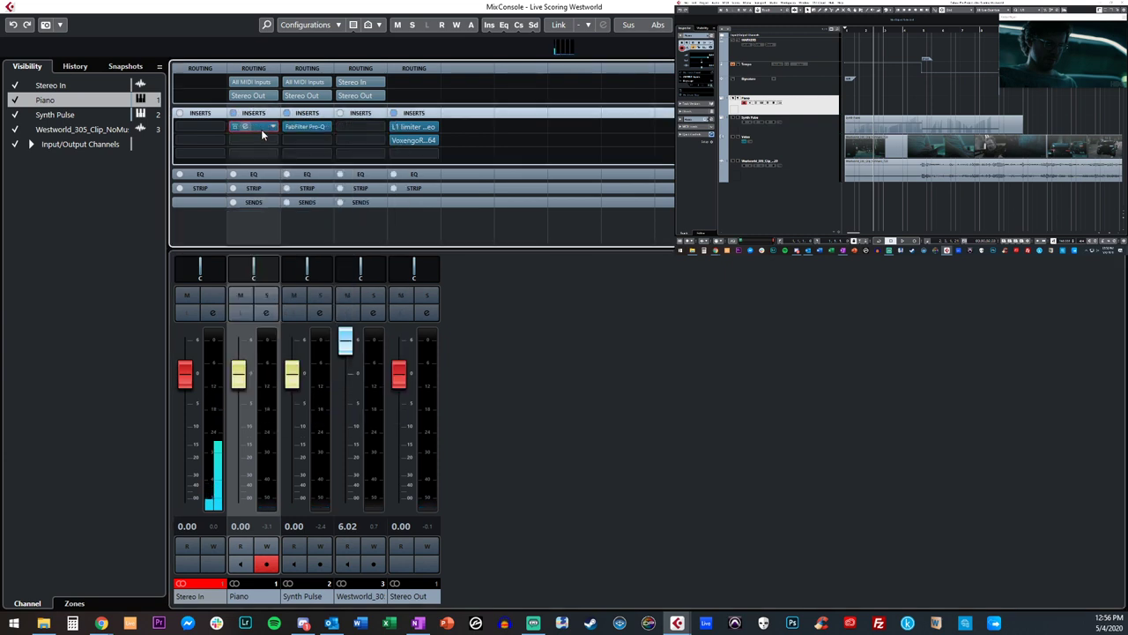
pyautogui.moveTo(669, 170); pyautogui.dragTo(433, 173)
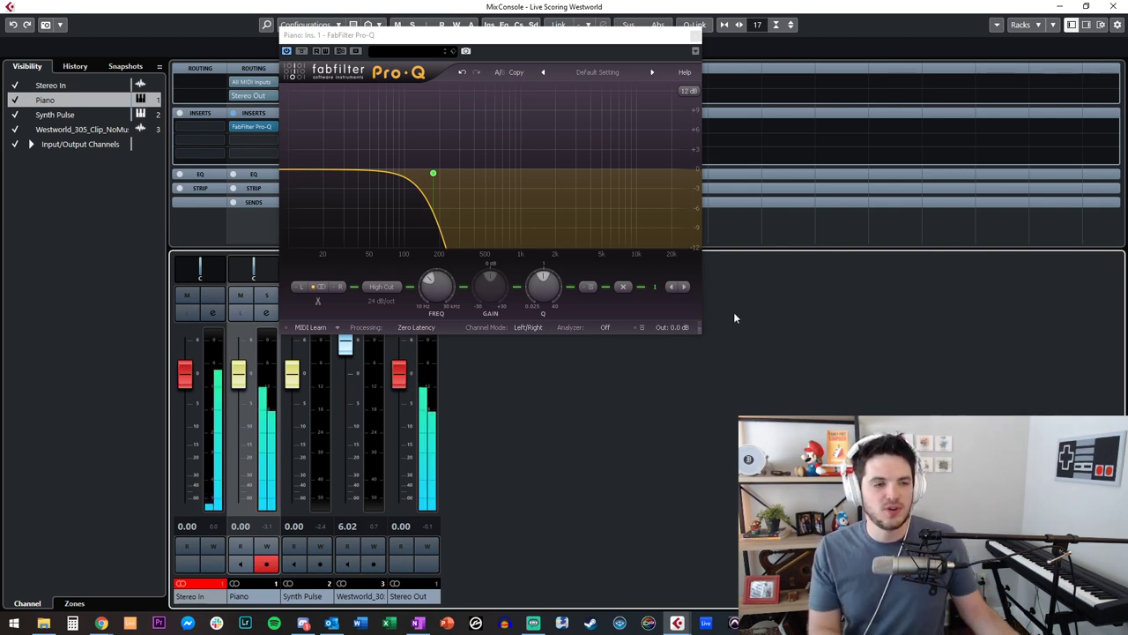
pyautogui.moveTo(433, 172); pyautogui.dragTo(458, 181)
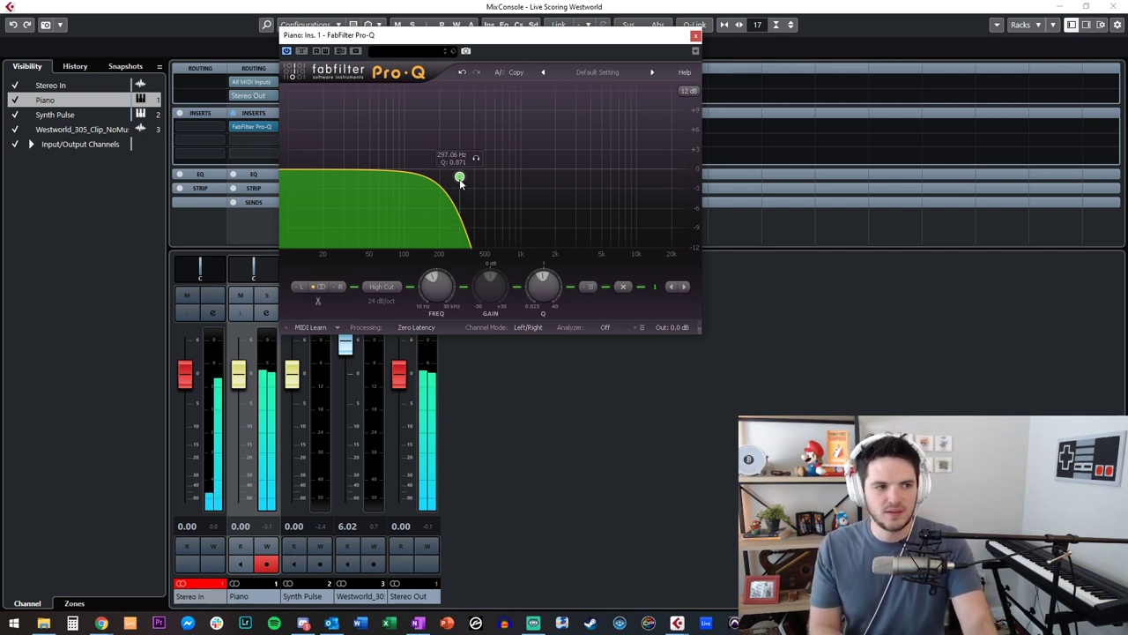
pyautogui.click(695, 36)
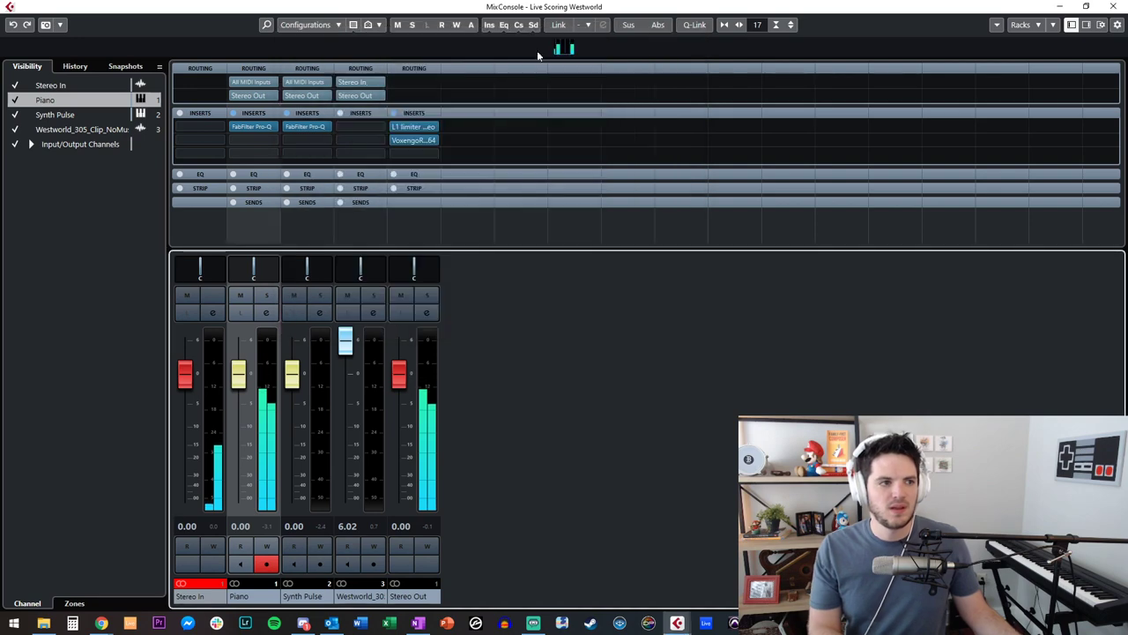
# - Insert StereoDelay in the Piano channel's second insert slot
pyautogui.click(277, 141)
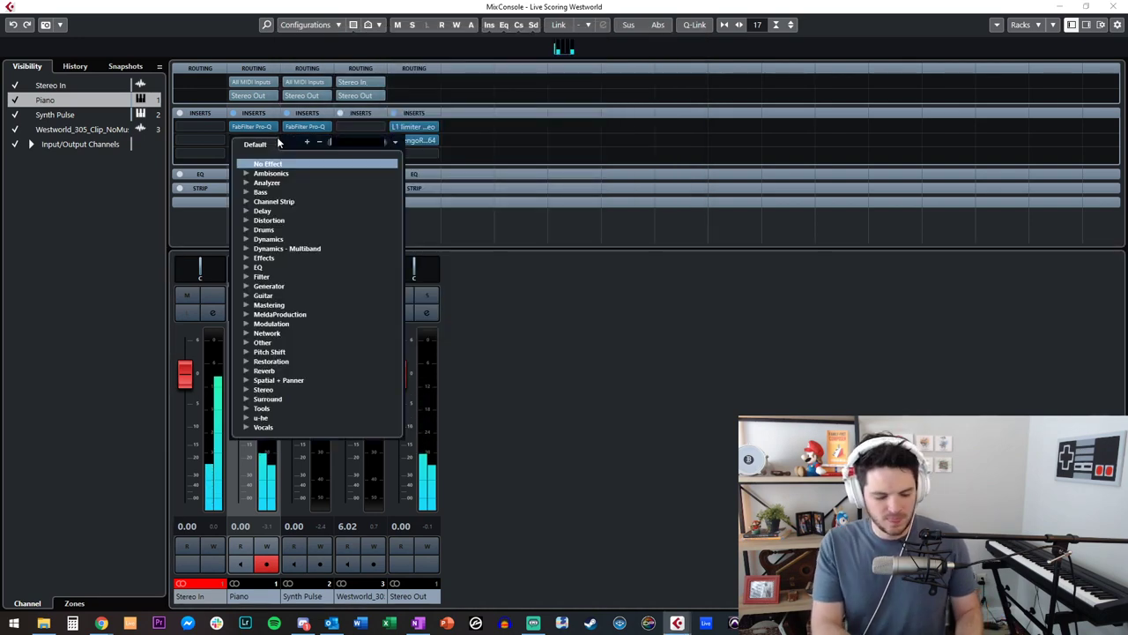
pyautogui.write('stereo delay')
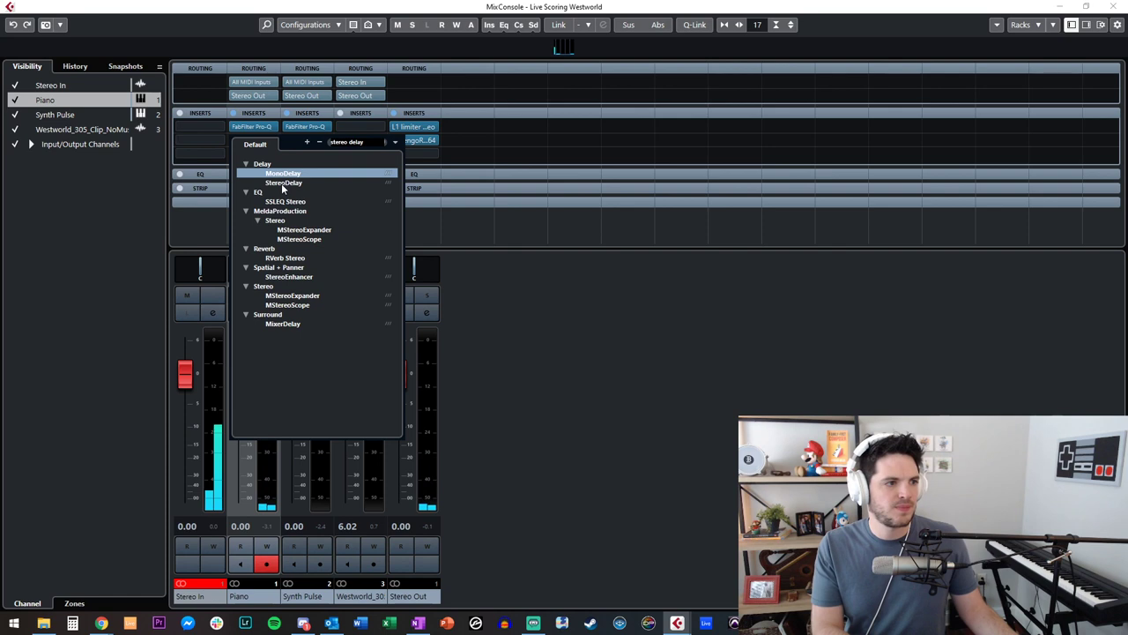
pyautogui.click(283, 183)
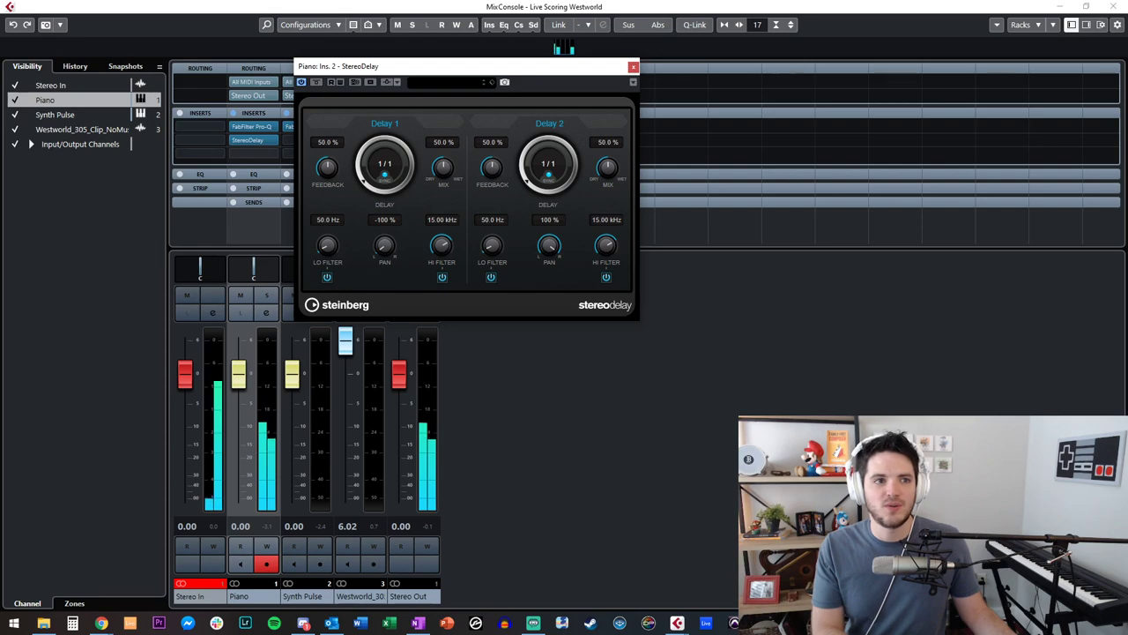
pyautogui.click(632, 66)
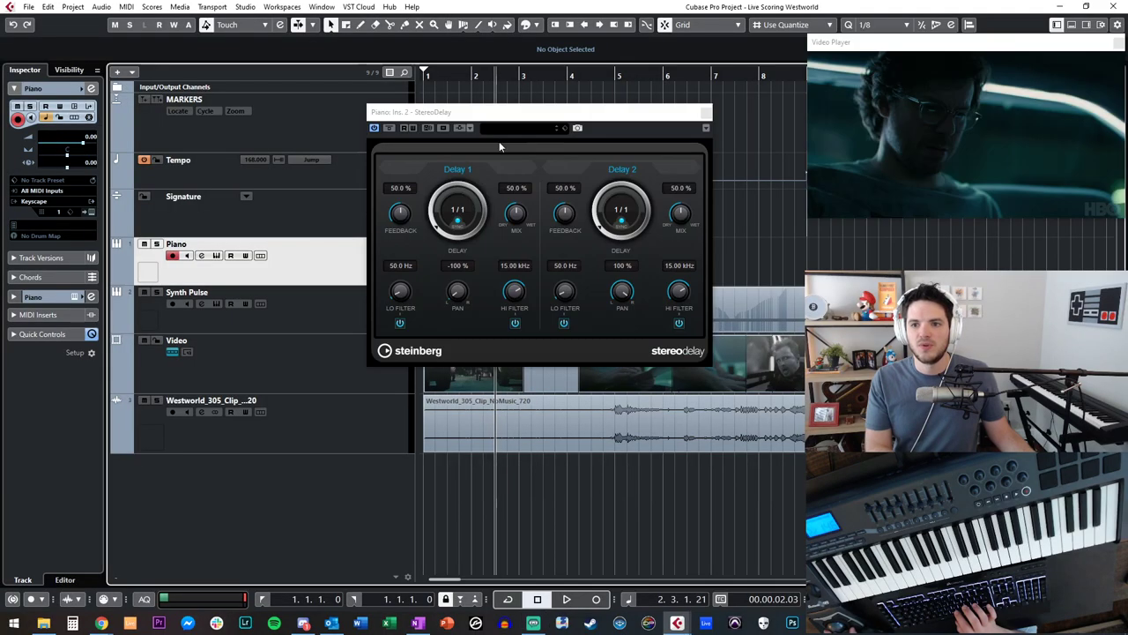
pyautogui.moveTo(507, 109); pyautogui.dragTo(408, 95)
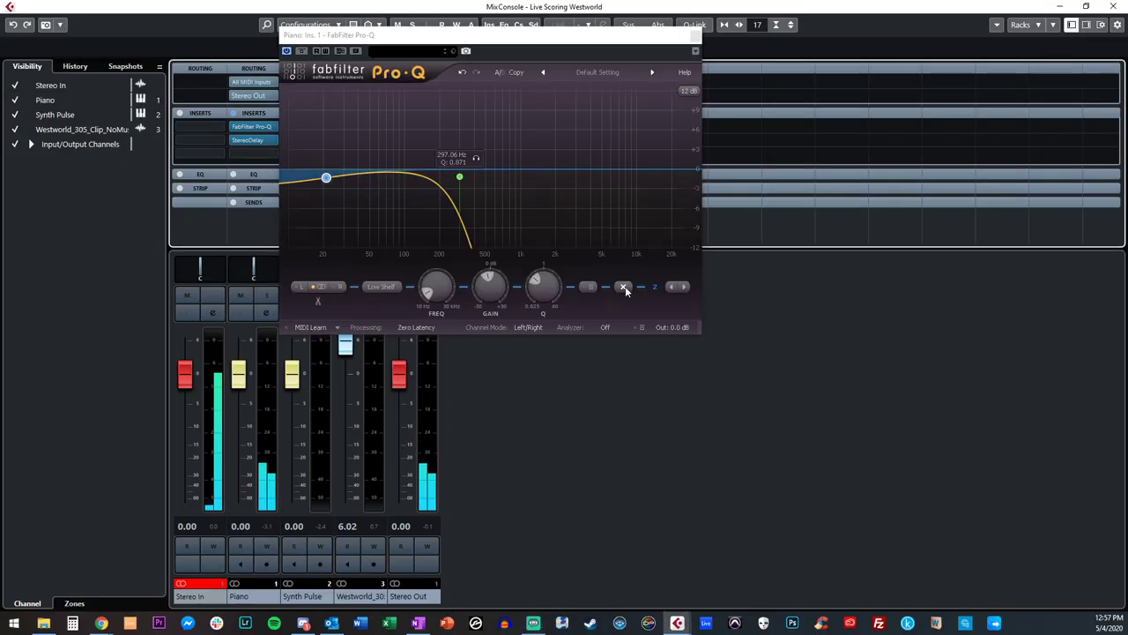
# - Replace the low shelf band in the Piano channel's Pro-Q with a low cut slightly above 20 Hz
pyautogui.click(624, 287)
pyautogui.moveTo(280, 169); pyautogui.dragTo(322, 175)
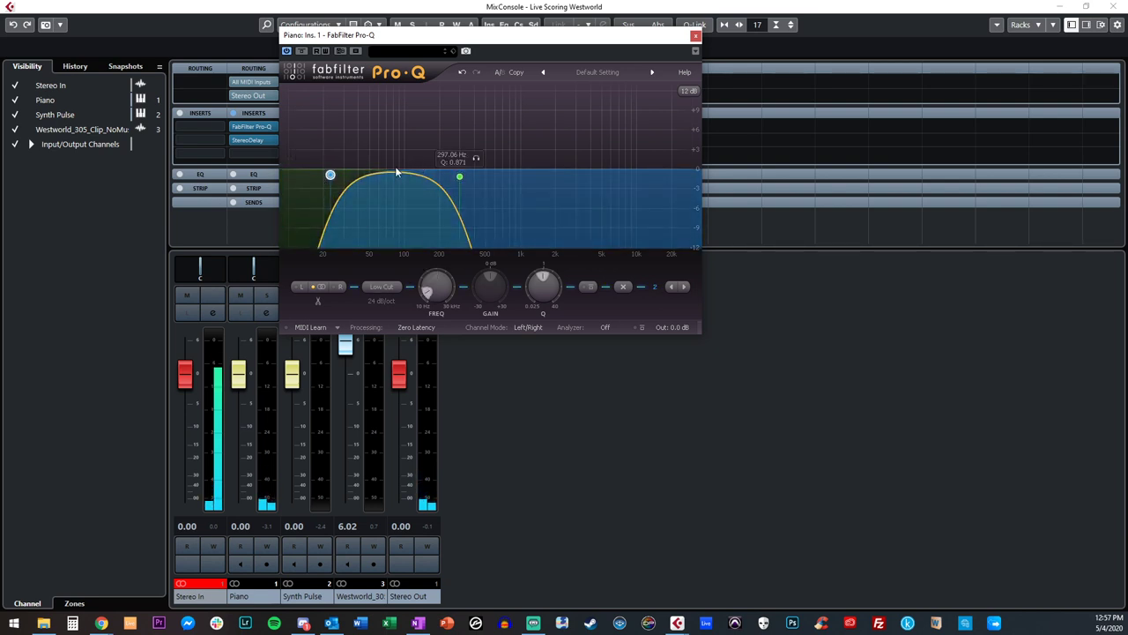
pyautogui.click(253, 596)
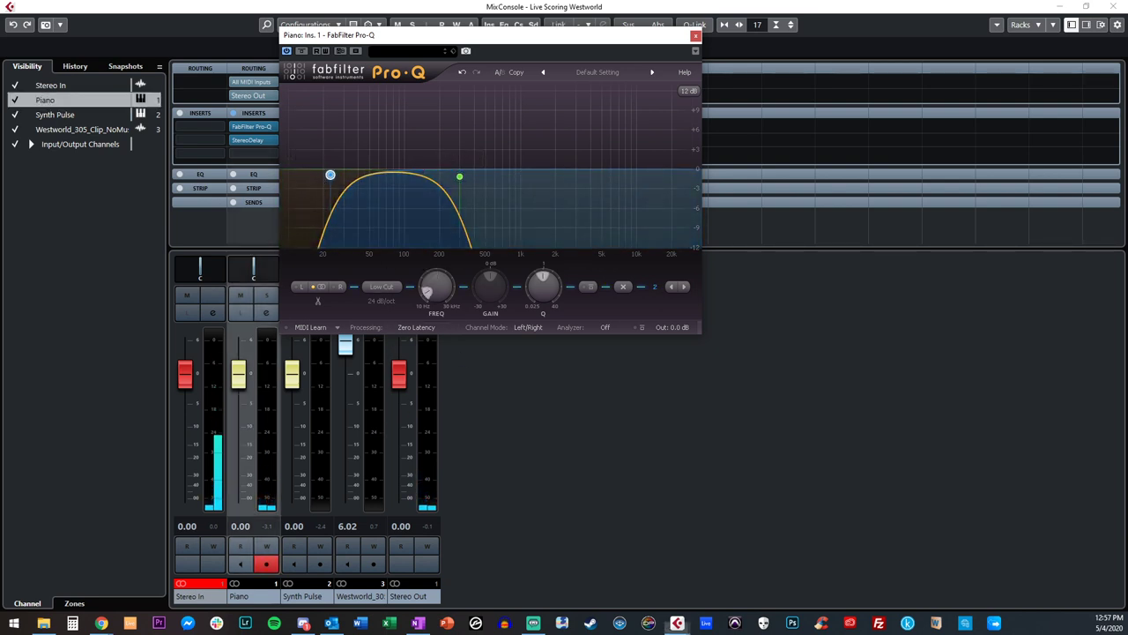
pyautogui.click(911, 376)
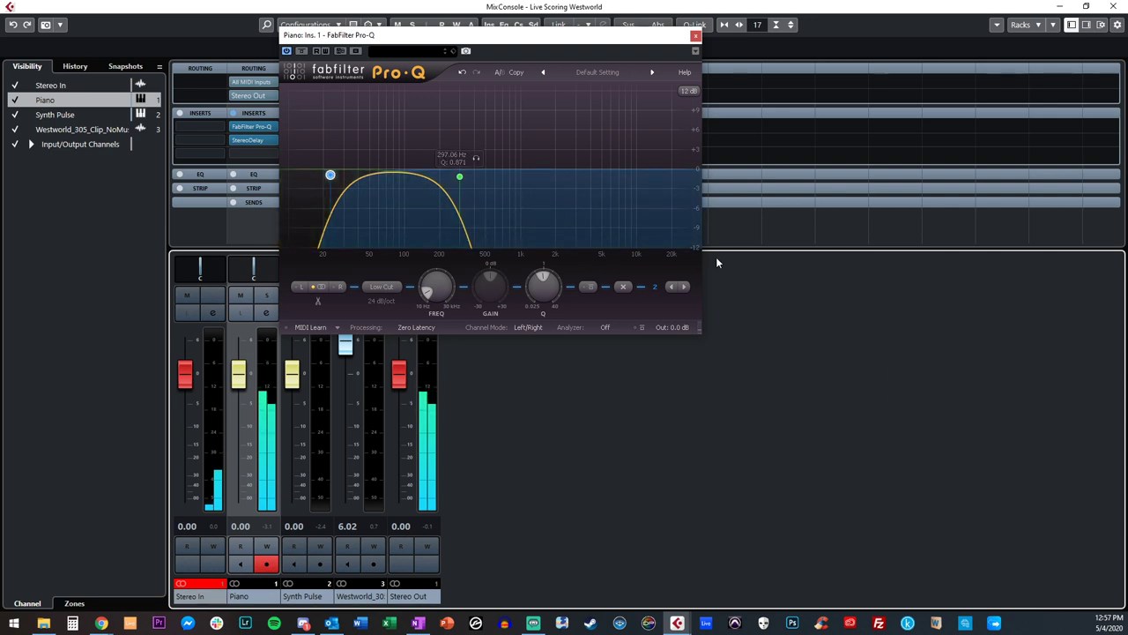
pyautogui.click(696, 35)
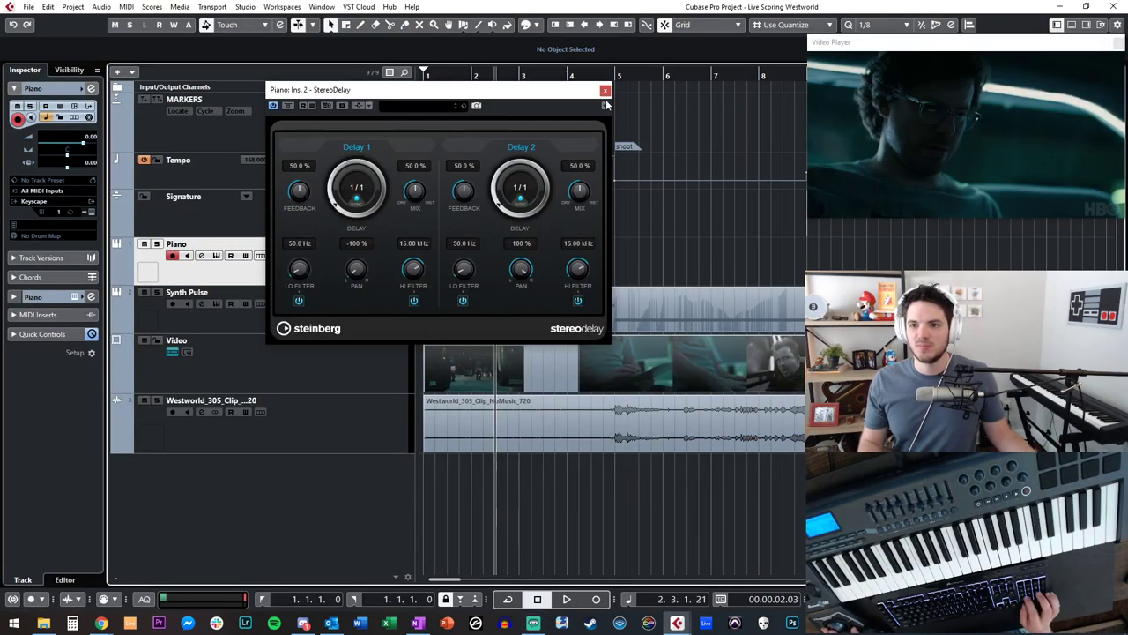
# - Record low octave D hits at bars 1, 5 and 7 on the Piano track from the project start
pyautogui.press('Escape')
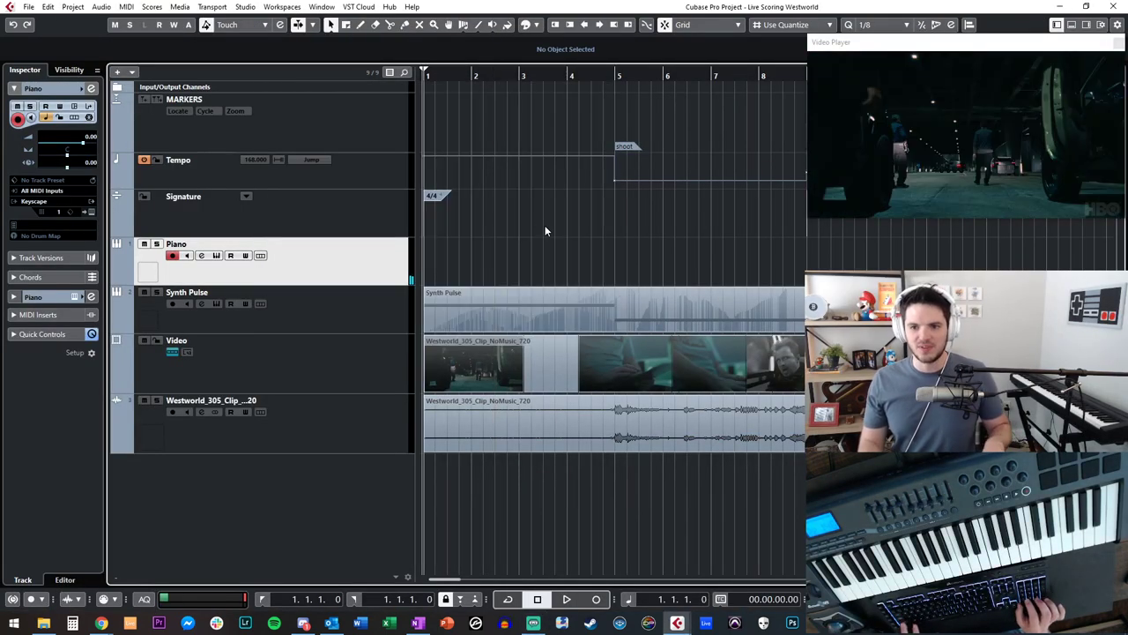
pyautogui.press('KP_Multiply')
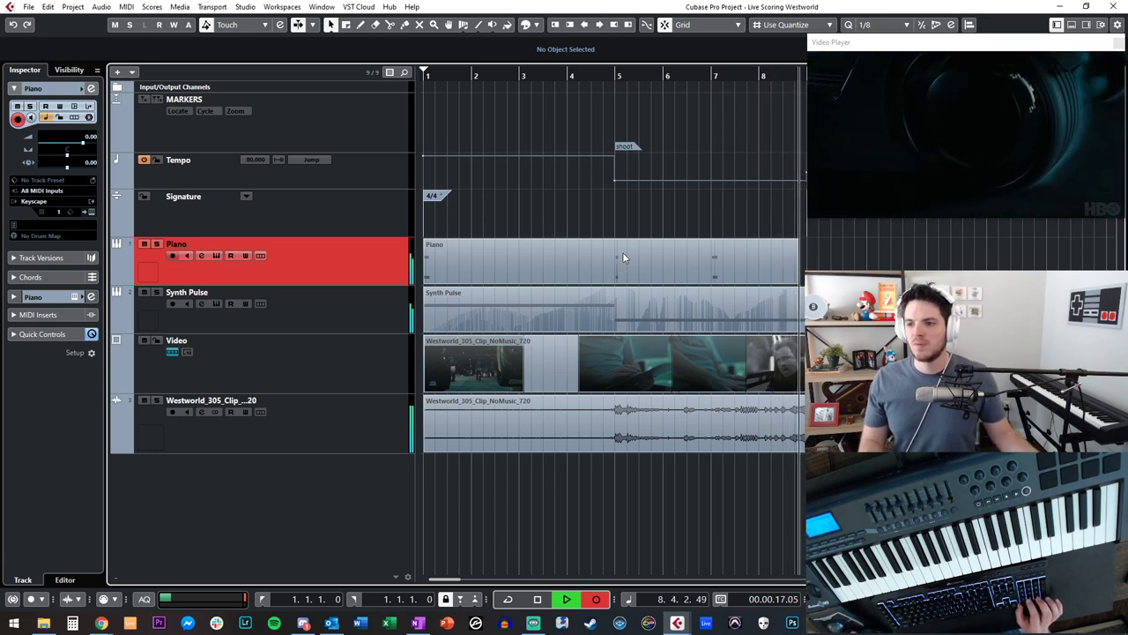
pyautogui.press('KP_Multiply')
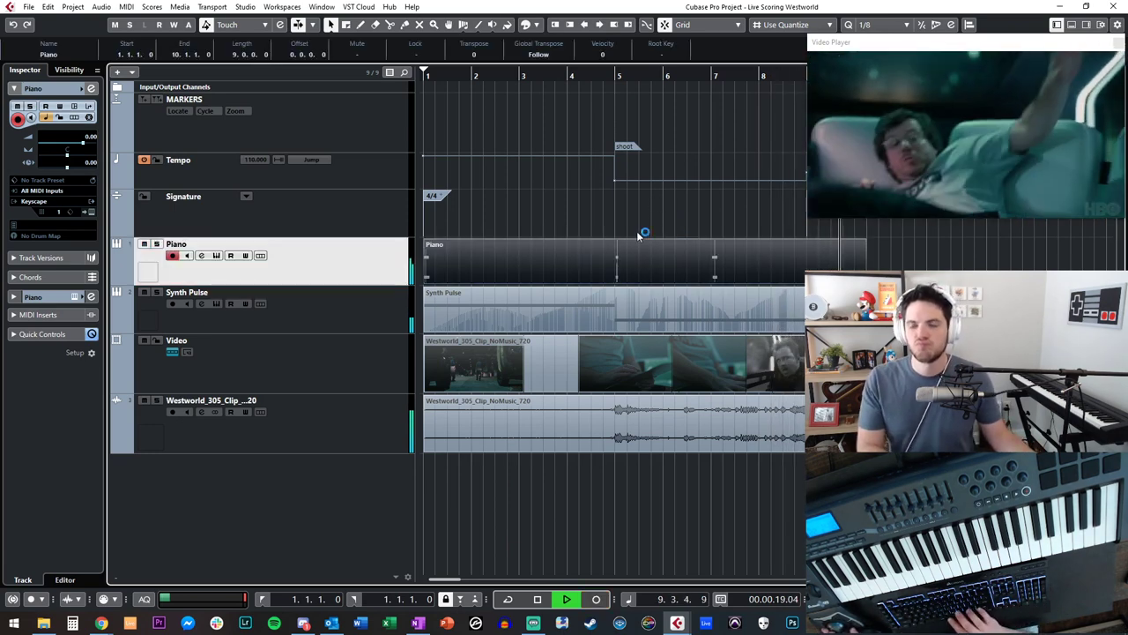
pyautogui.press('space')
# - Open the recorded Piano part in the Key Editor and examine its notes and Sustain controller lane
pyautogui.doubleClick(600, 260)
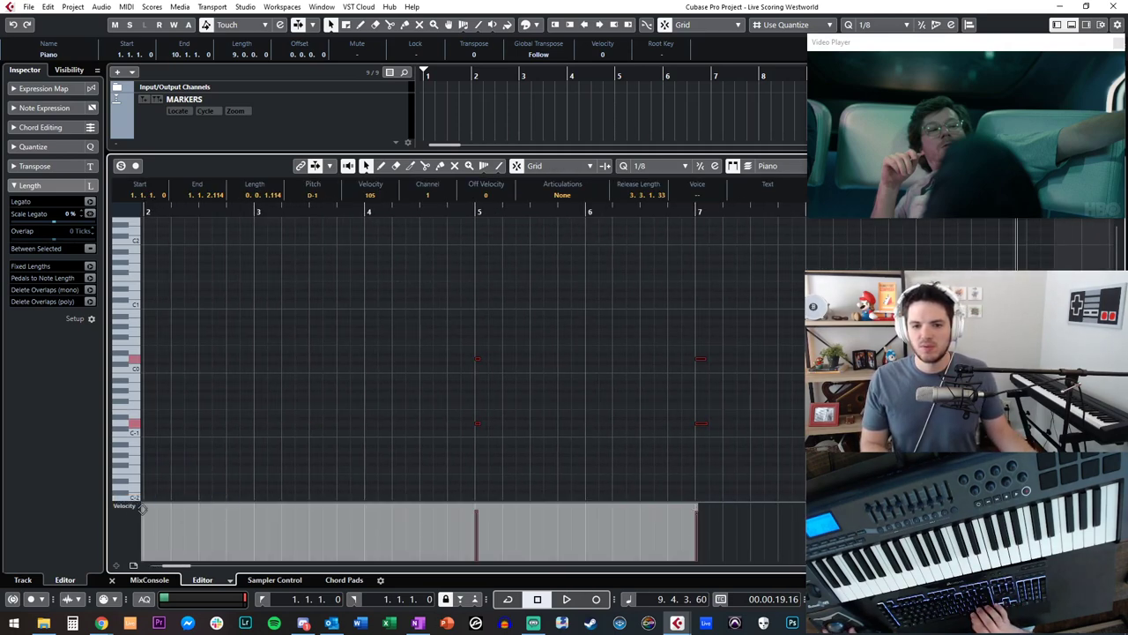
pyautogui.click(135, 505)
pyautogui.click(167, 437)
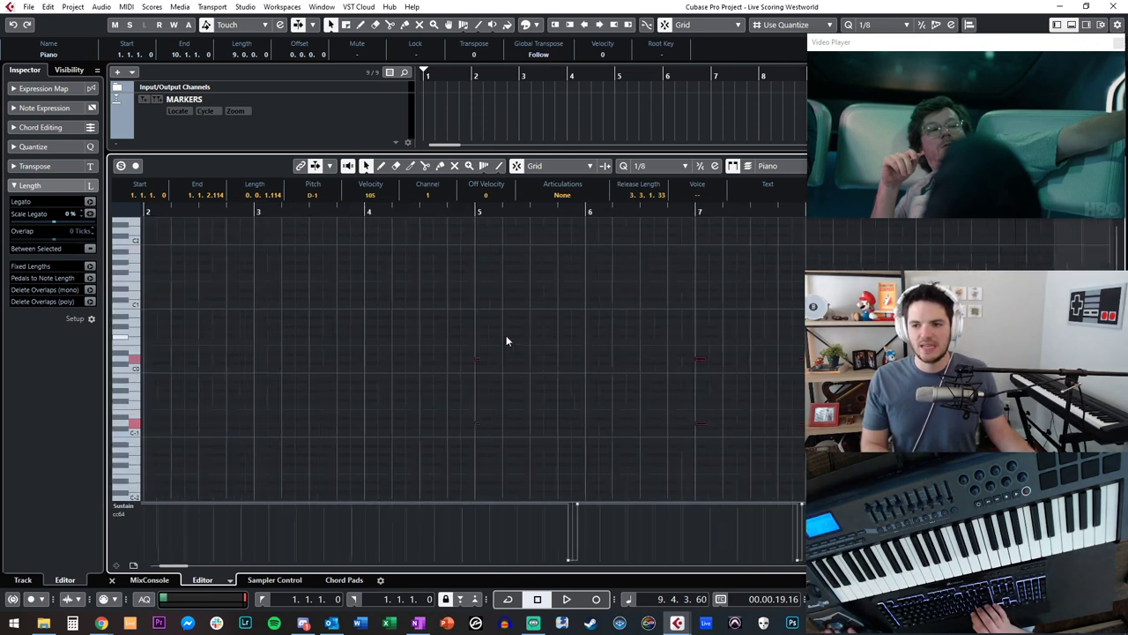
pyautogui.hscroll(3, 506, 335)
pyautogui.press('Return')
pyautogui.click(555, 200)
pyautogui.press('.')
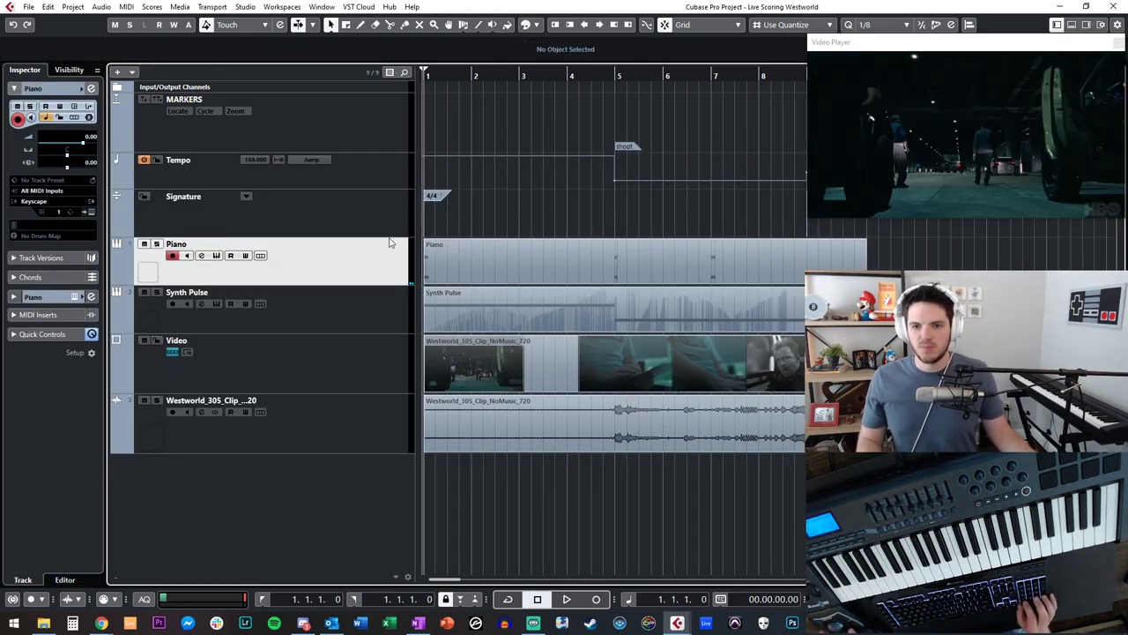
# - Set the Piano StereoDelay to 34% feedback and 31.5% mix for Delay 1, and 26% feedback and 33% mix for Delay 2
pyautogui.press('e')
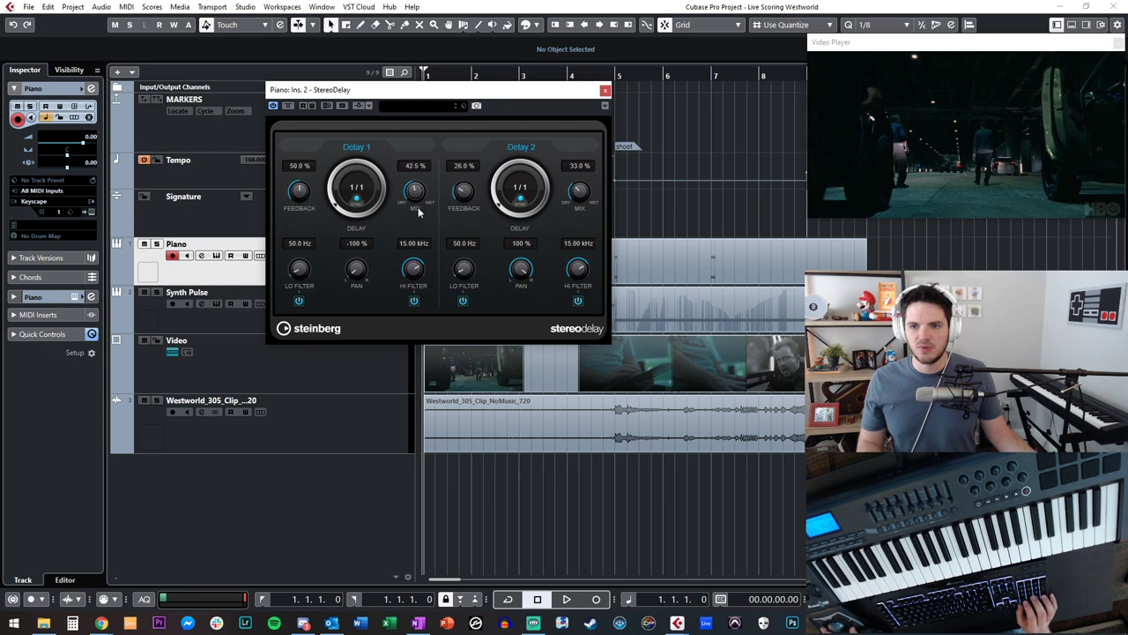
pyautogui.click(605, 90)
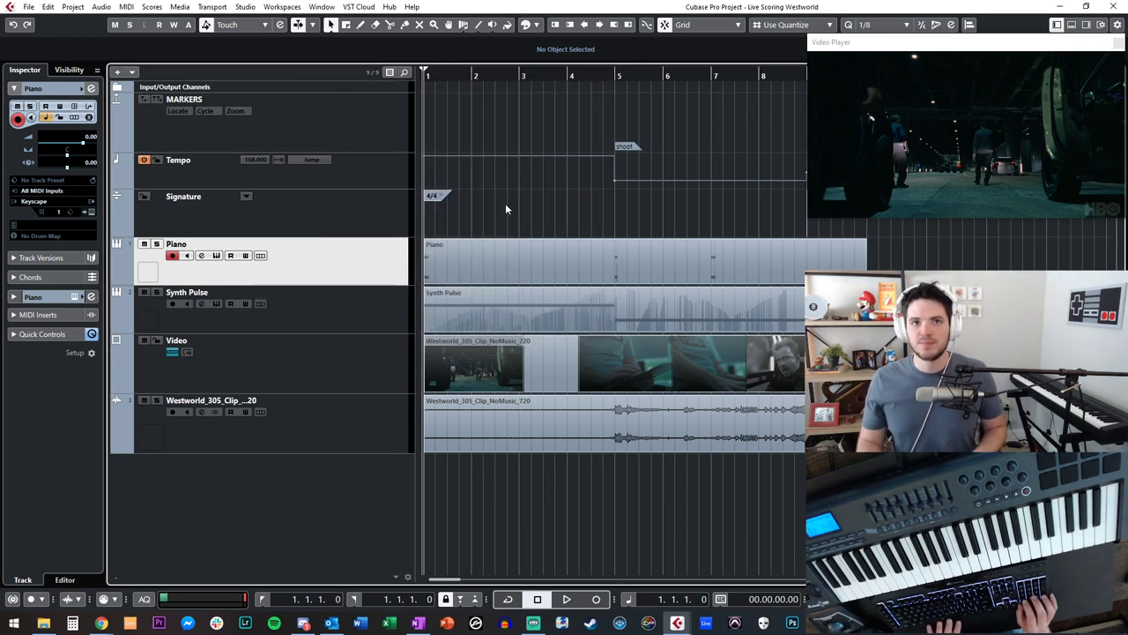
# - Play back from the start and check the Piano part's notes and sustain data in the Key Editor
pyautogui.press('space')
pyautogui.doubleClick(494, 253)
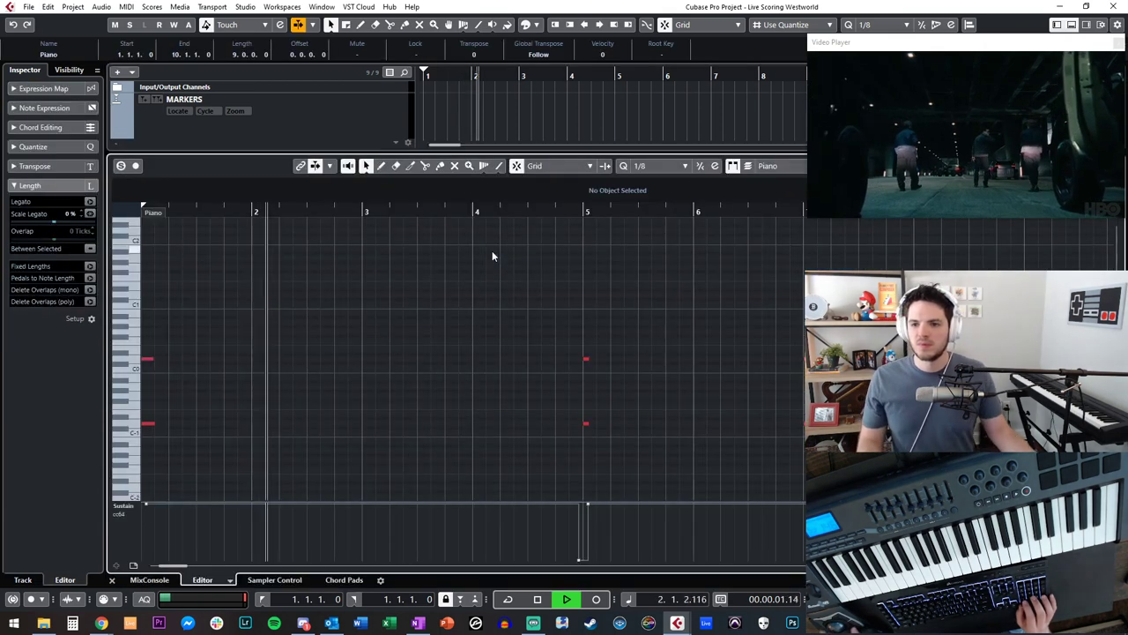
pyautogui.hotkey('ctrl', 'a')
pyautogui.click(572, 254)
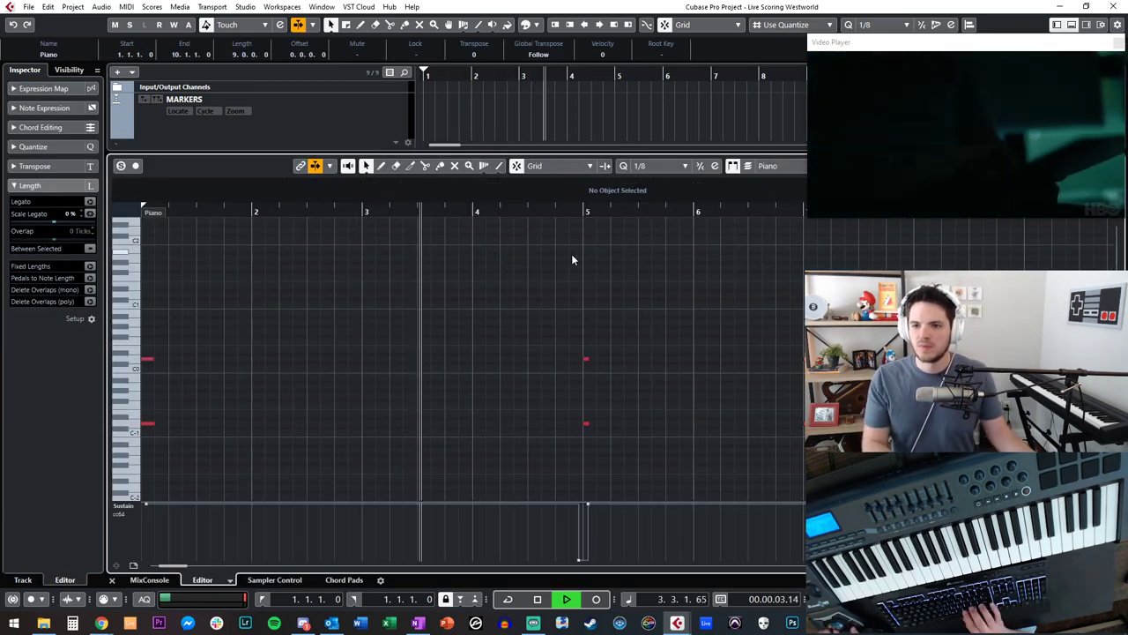
pyautogui.press('Return')
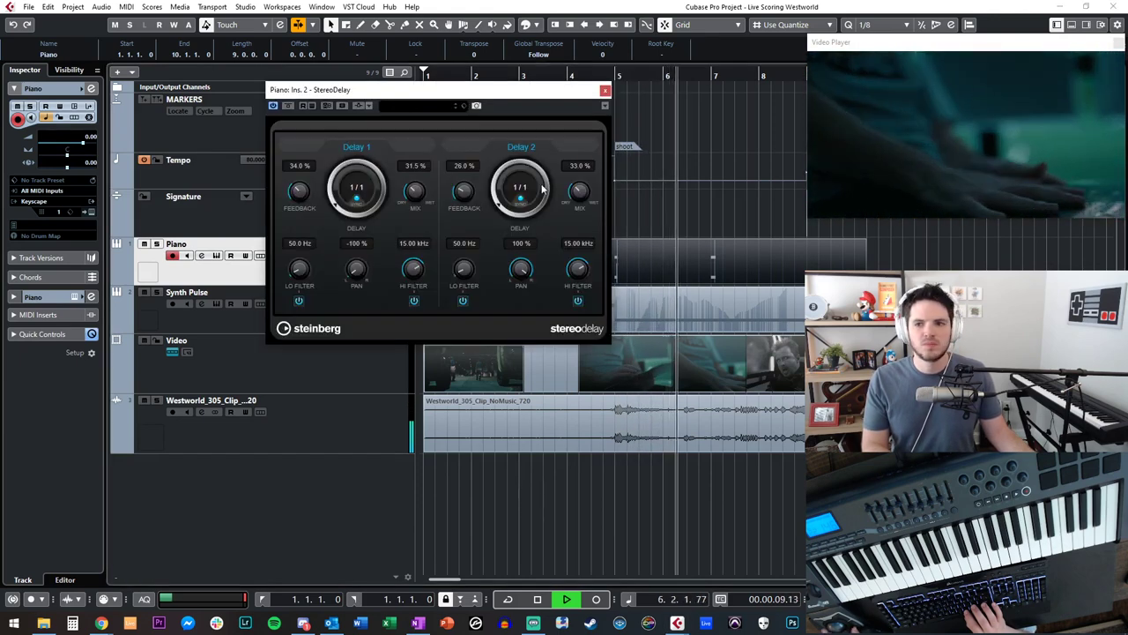
# - Set the Piano StereoDelay to 43% feedback and 38.5% mix for Delay 1, and 33% feedback and 36% mix for Delay 2 during playback
pyautogui.moveTo(578, 197); pyautogui.dragTo(577, 192)
pyautogui.moveTo(462, 198); pyautogui.dragTo(413, 184)
pyautogui.moveTo(303, 198); pyautogui.dragTo(305, 187)
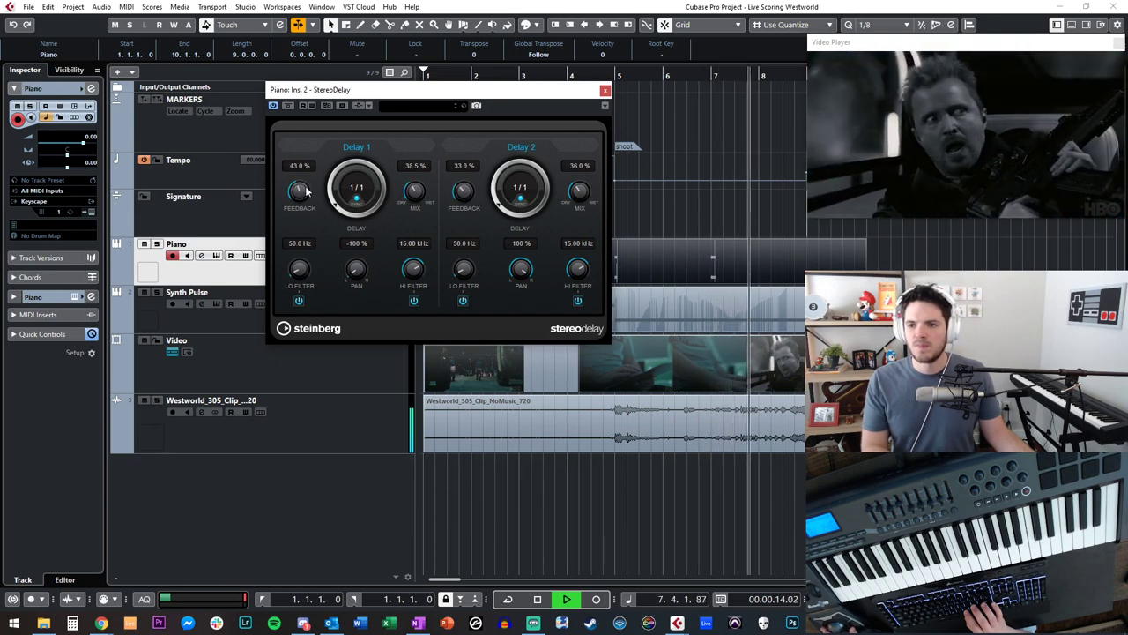
pyautogui.click(605, 91)
pyautogui.press('space')
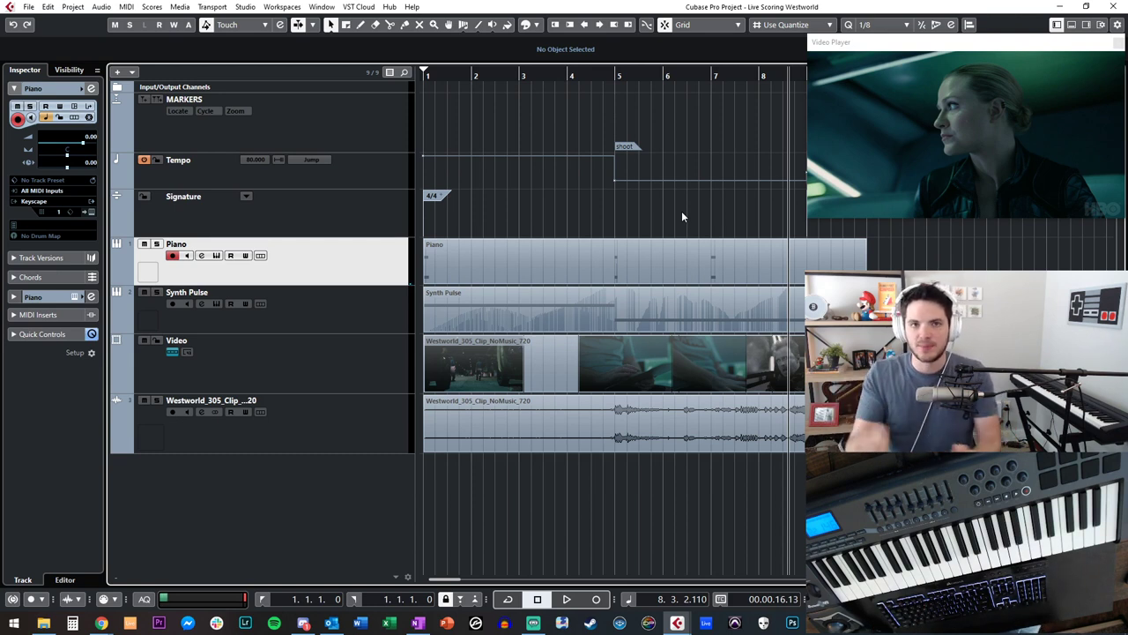
# - Move the Westworld clip's audio track directly above the Tempo track and rename it CLIP AUDIO
pyautogui.press('Home')
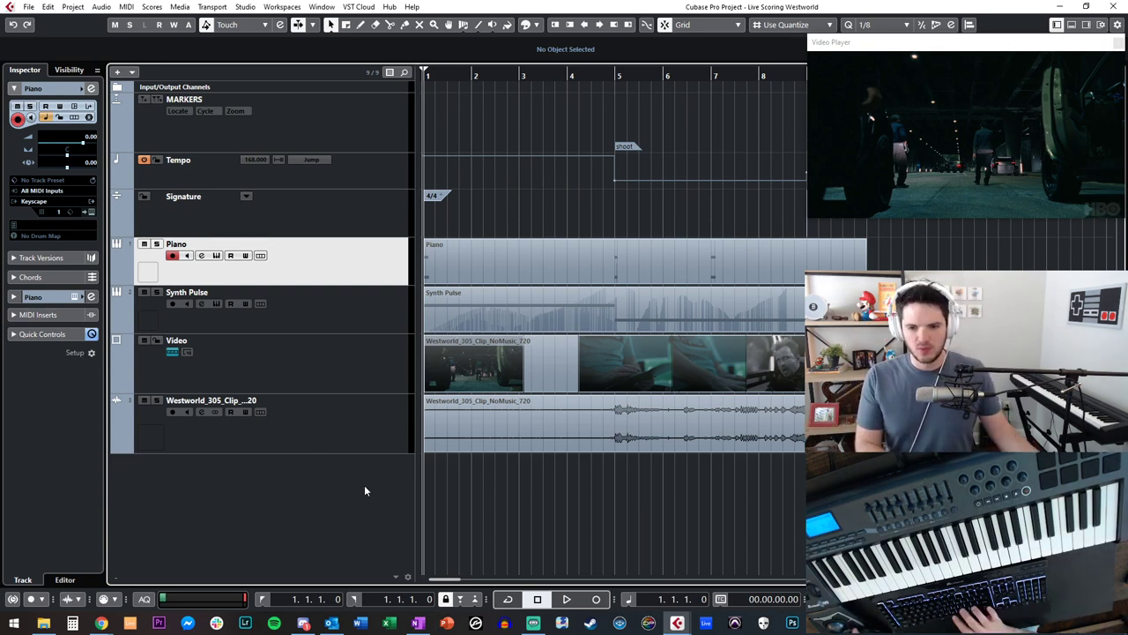
pyautogui.click(342, 430)
pyautogui.moveTo(342, 430); pyautogui.dragTo(323, 167)
pyautogui.doubleClick(220, 158)
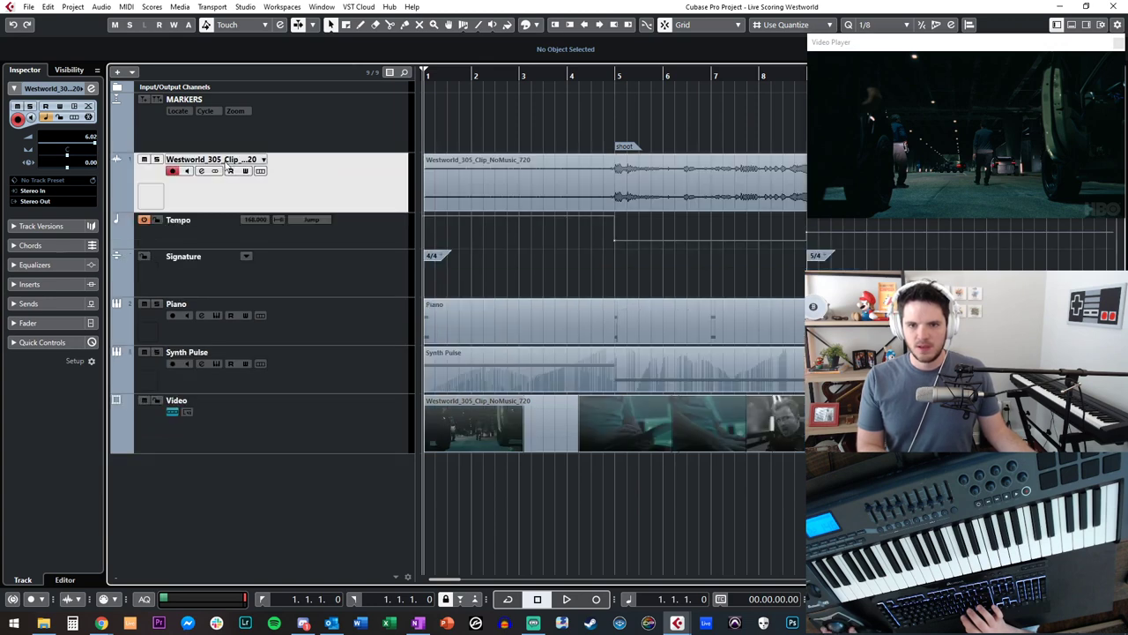
pyautogui.write('CLIP AUDIO')
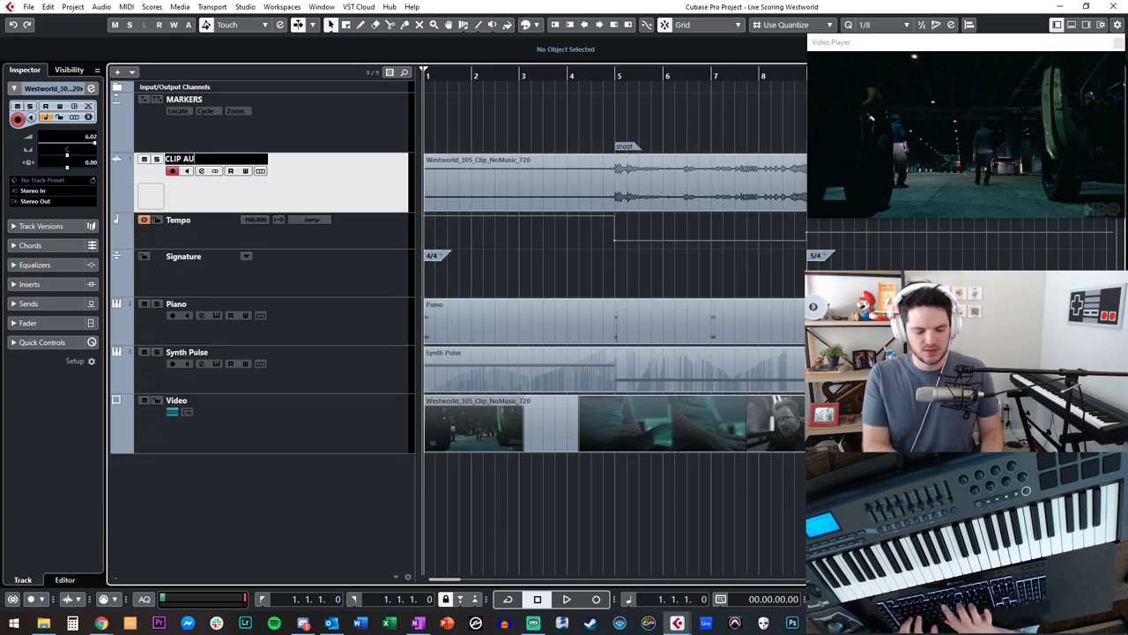
pyautogui.press('Return')
# - Shrink the CLIP AUDIO track to a single-row height
pyautogui.click(253, 218)
pyautogui.click(249, 198)
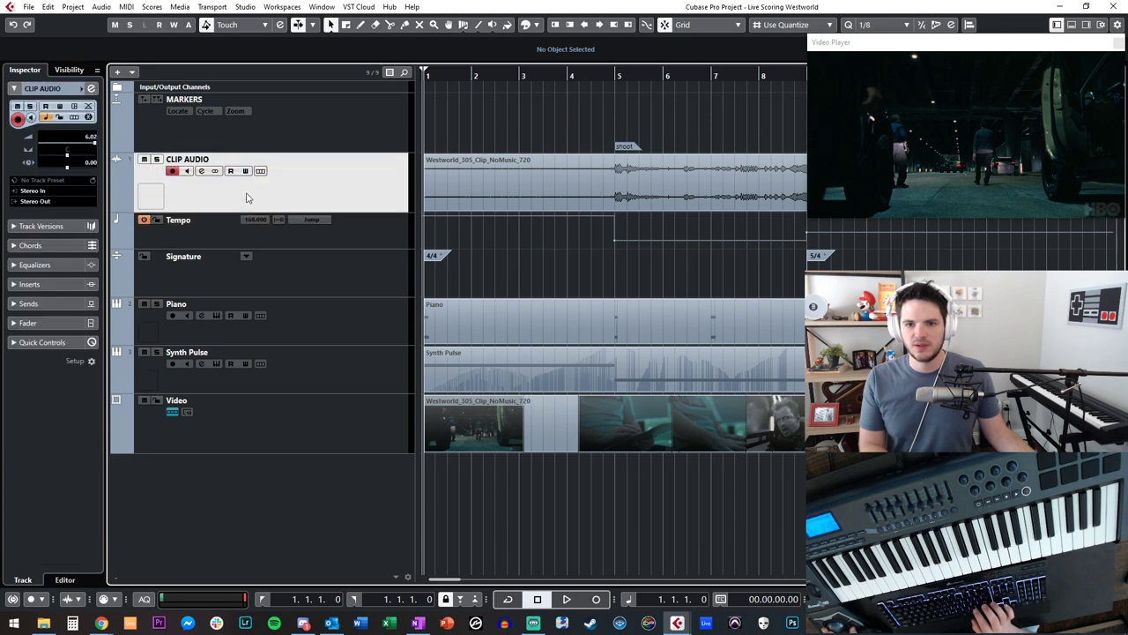
pyautogui.moveTo(244, 212); pyautogui.dragTo(249, 165)
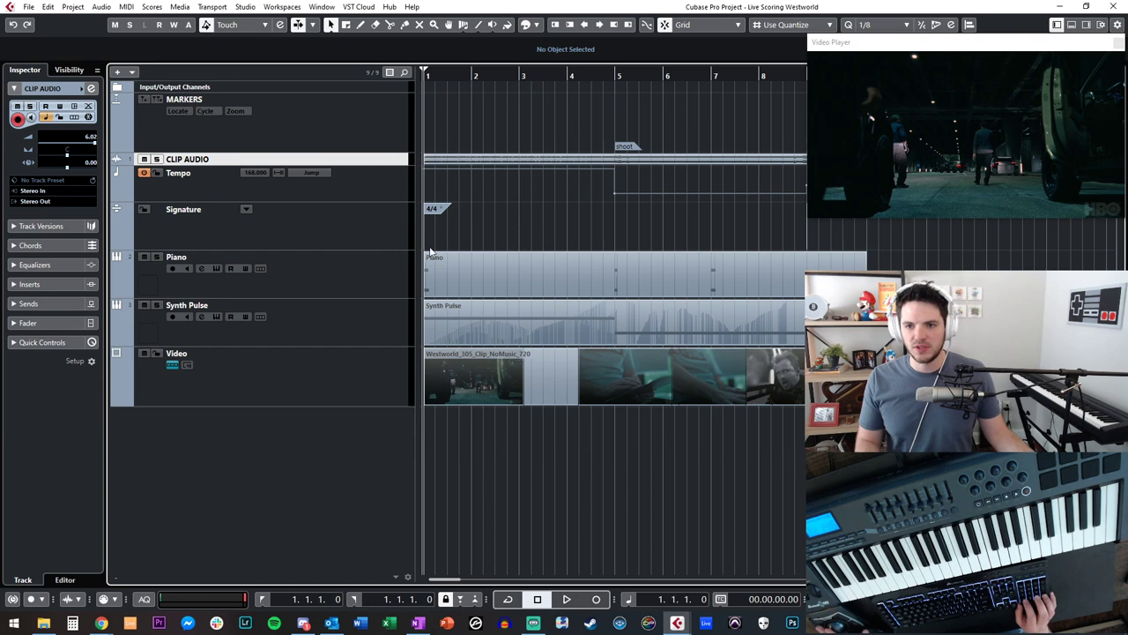
# - Place the Video track directly below CLIP AUDIO, with its thumbnails turned off and its height reduced to a single row
pyautogui.click(280, 383)
pyautogui.moveTo(280, 383)
pyautogui.mouseDown()
pyautogui.moveTo(305, 285)
pyautogui.moveTo(294, 181)
pyautogui.moveTo(244, 212)
pyautogui.mouseUp()
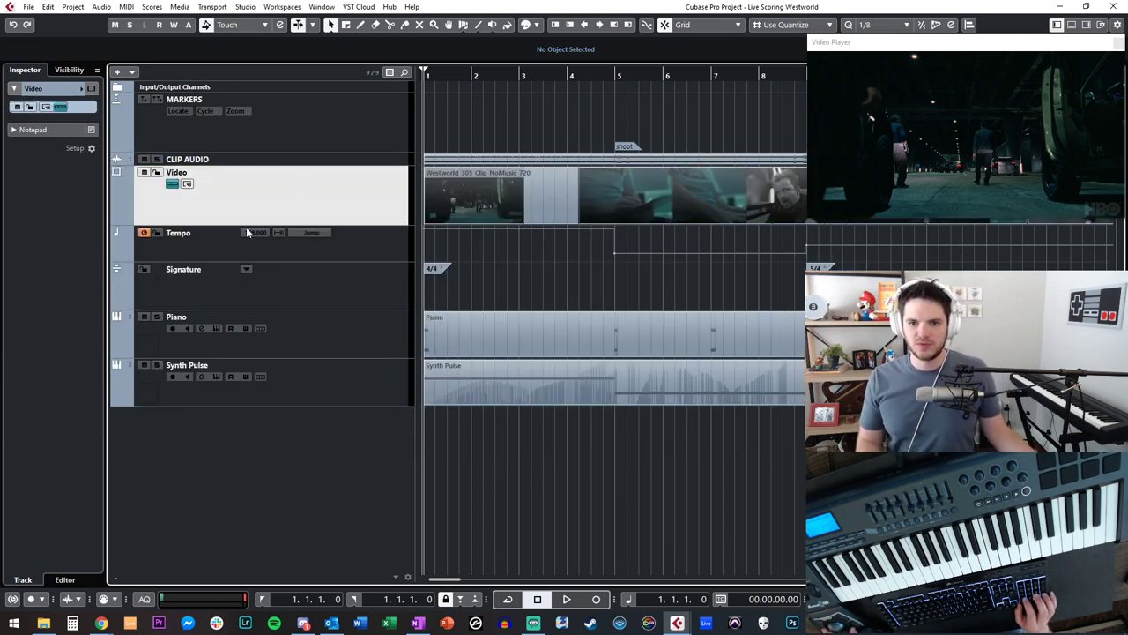
pyautogui.click(172, 185)
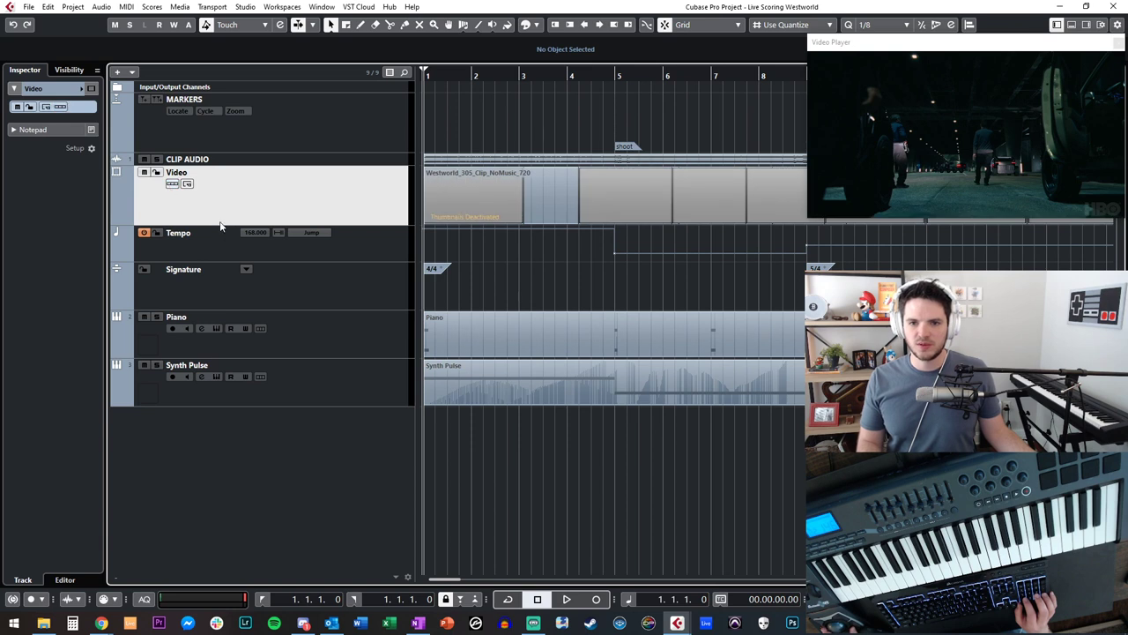
pyautogui.moveTo(218, 224); pyautogui.dragTo(209, 178)
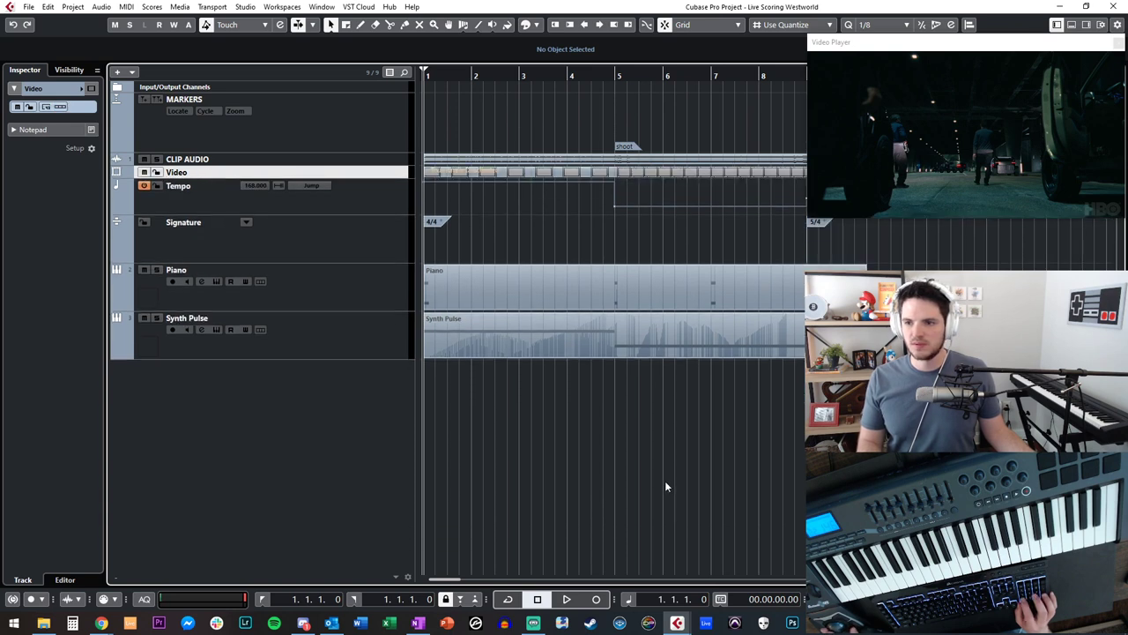
# - Add one Kontakt instrument track below Synth Pulse, routed to Stereo Out
pyautogui.click(344, 331)
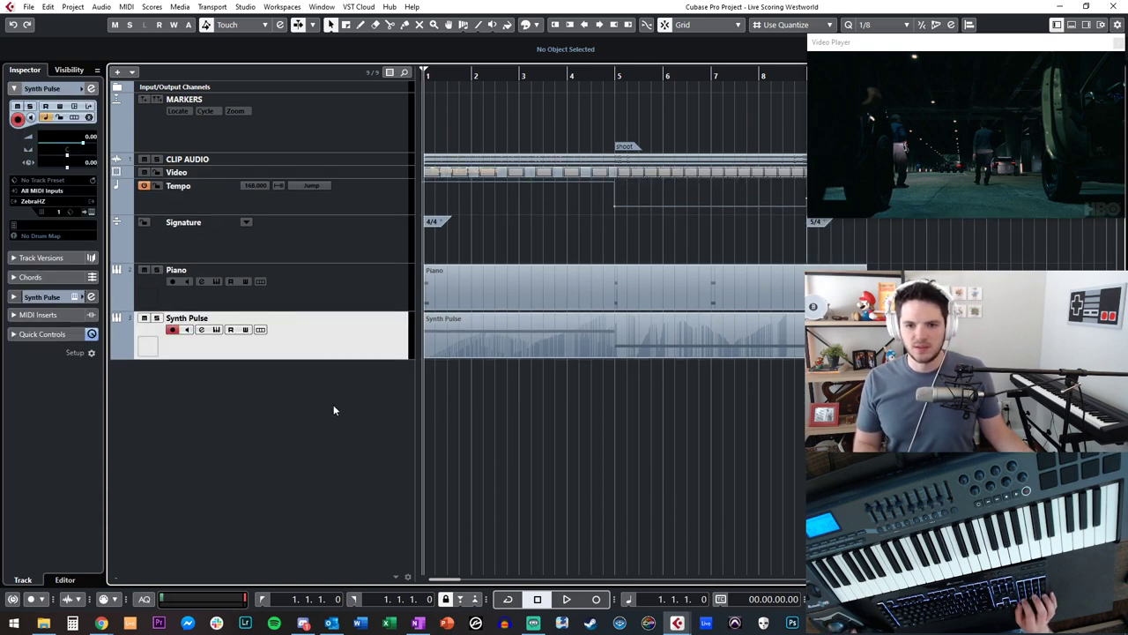
pyautogui.doubleClick(400, 400)
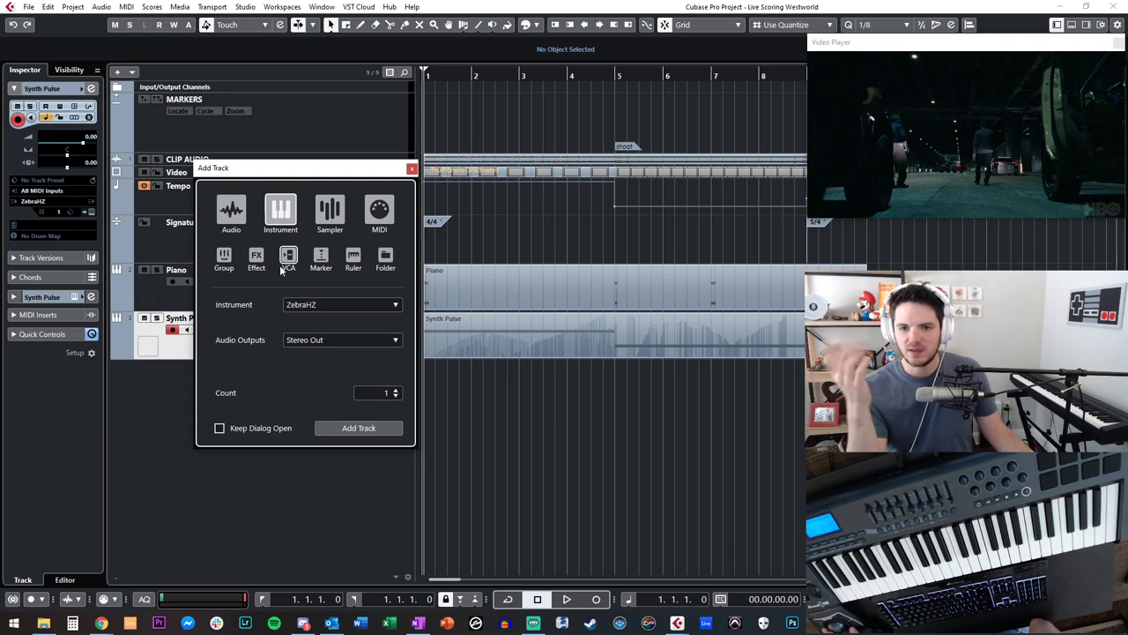
pyautogui.click(300, 306)
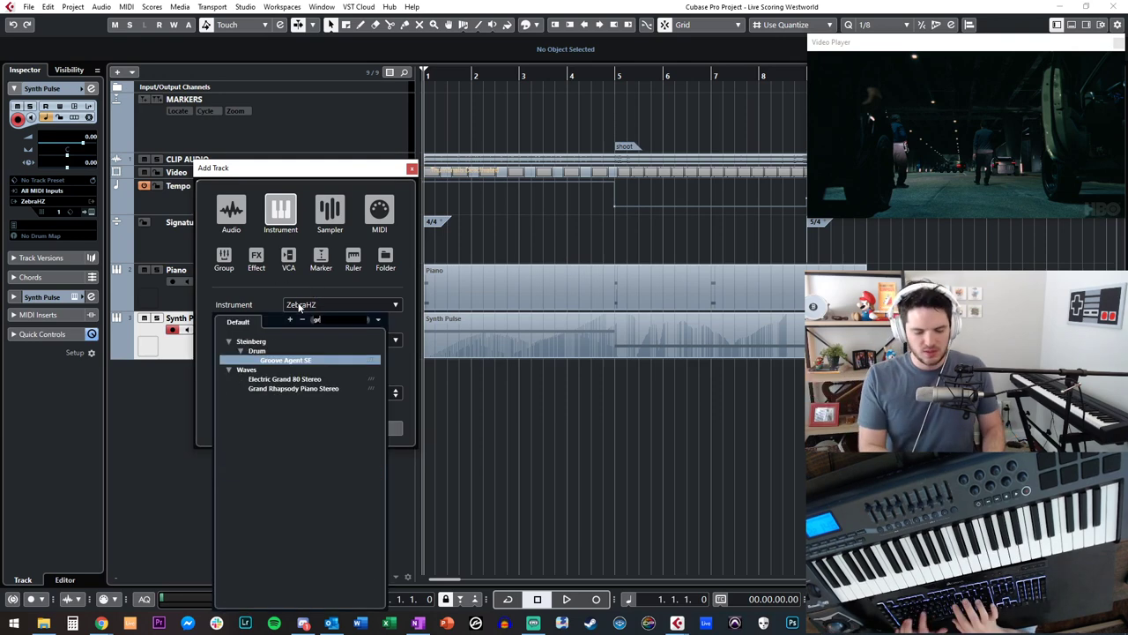
pyautogui.write('kontakt')
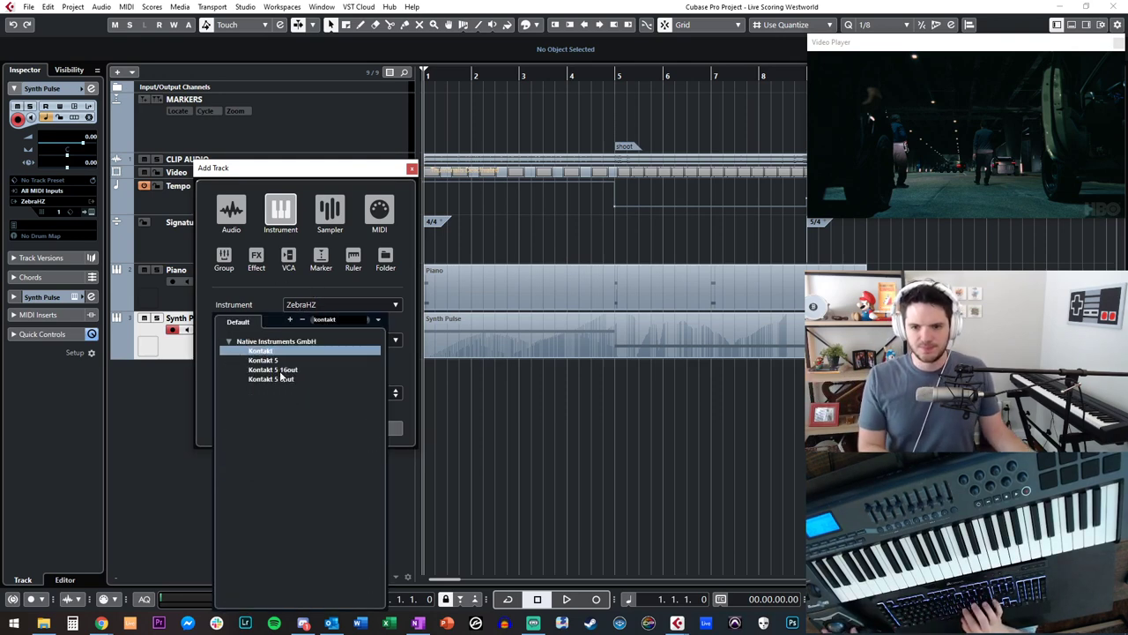
pyautogui.click(276, 352)
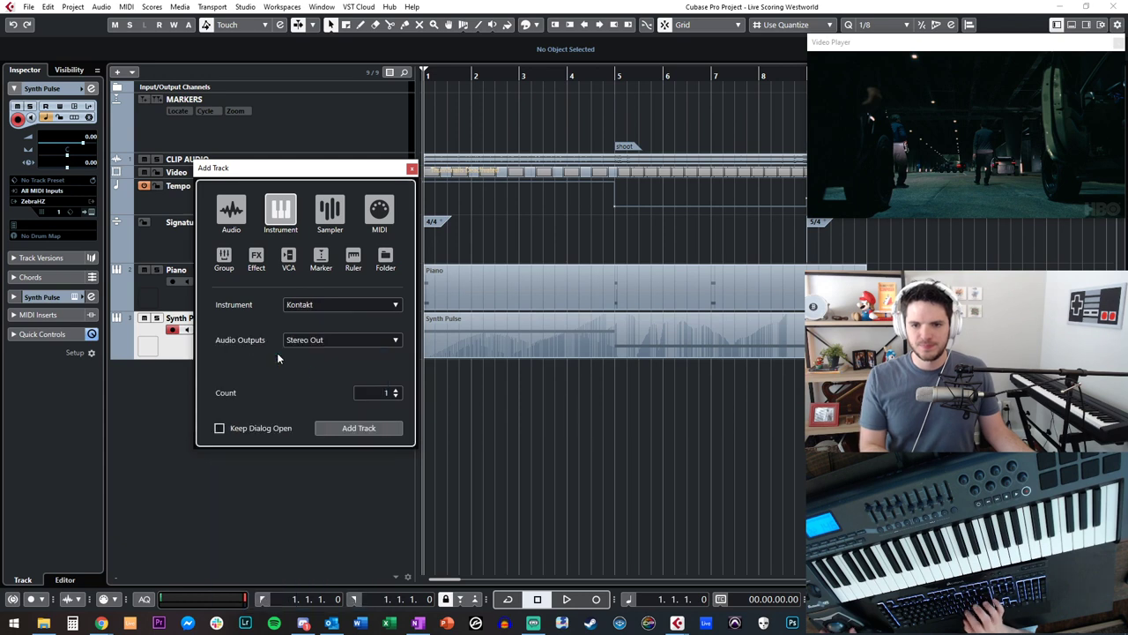
pyautogui.click(365, 428)
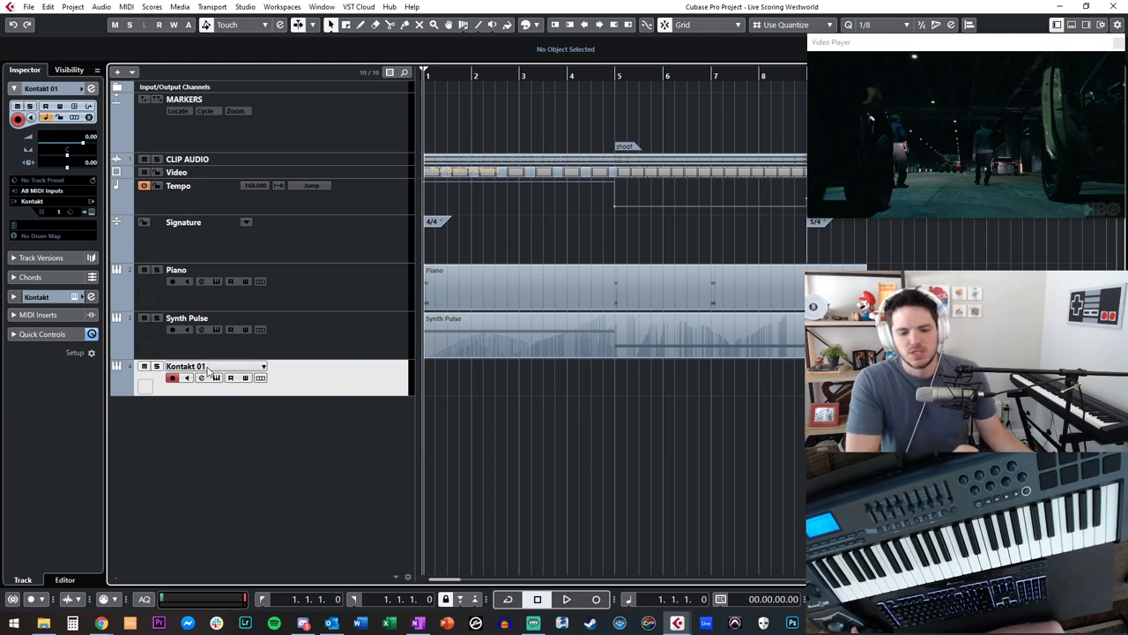
# - Rename the new Kontakt track Gravity Pad and move it between the Piano and Synth Pulse tracks
pyautogui.doubleClick(208, 367)
pyautogui.write('Gravity Pad')
pyautogui.press('Return')
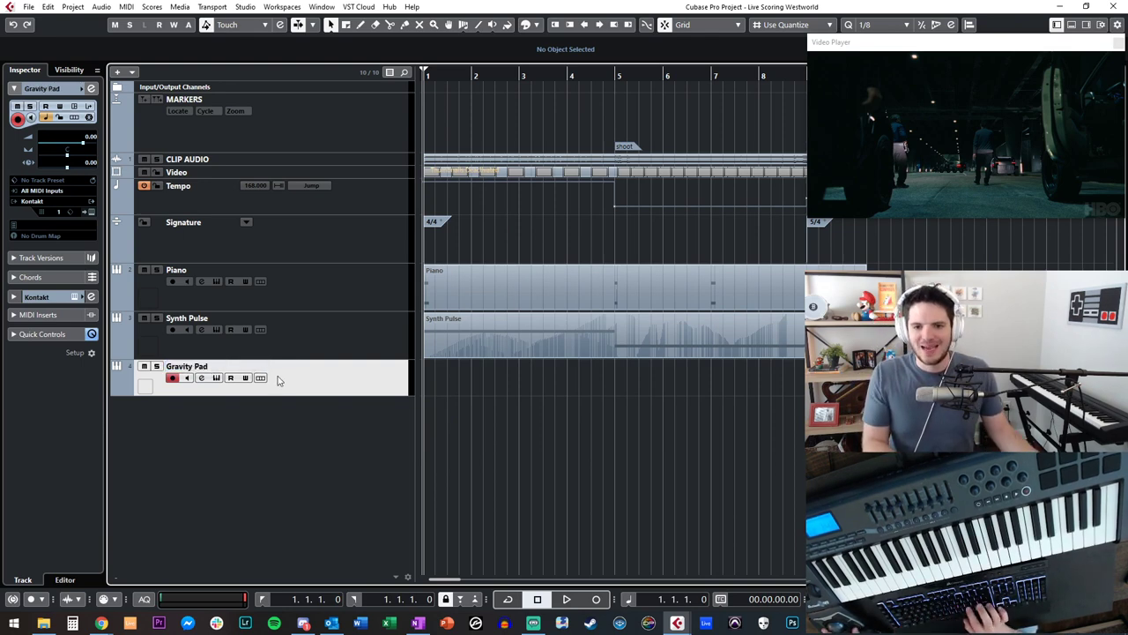
pyautogui.moveTo(288, 308); pyautogui.dragTo(287, 320)
# - Open Kontakt on the Gravity Pad track and load the [Eth] Ch2 Echo Bells patch from the Gravity library's Airy and Breathy pads
pyautogui.press('e')
pyautogui.moveTo(278, 51); pyautogui.dragTo(186, 46)
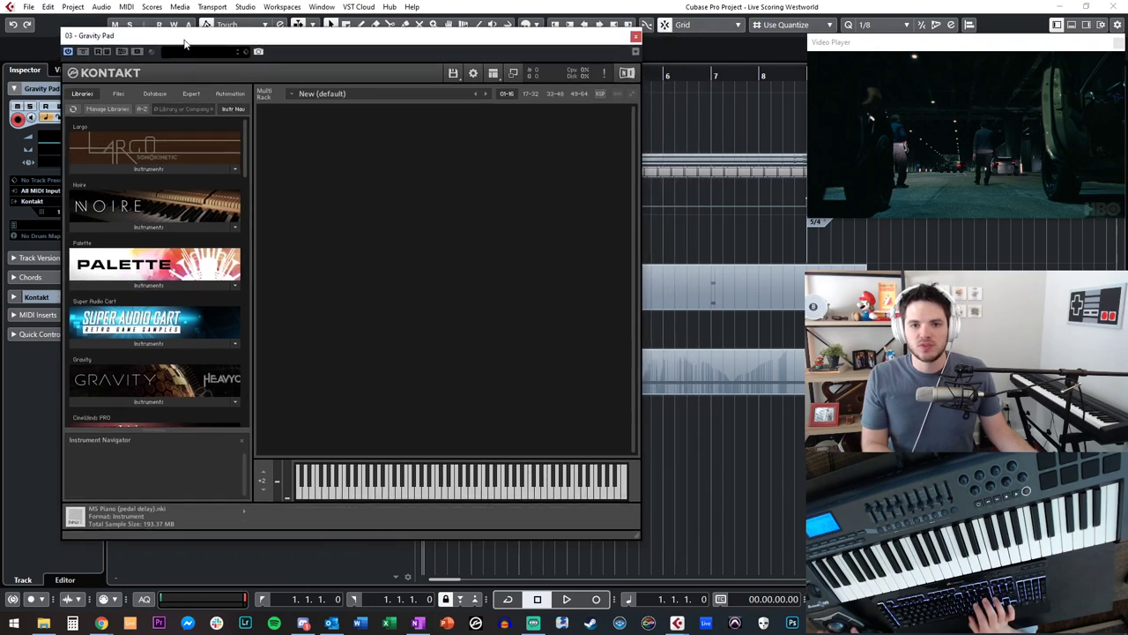
pyautogui.click(152, 402)
pyautogui.scroll(-2, 157, 395)
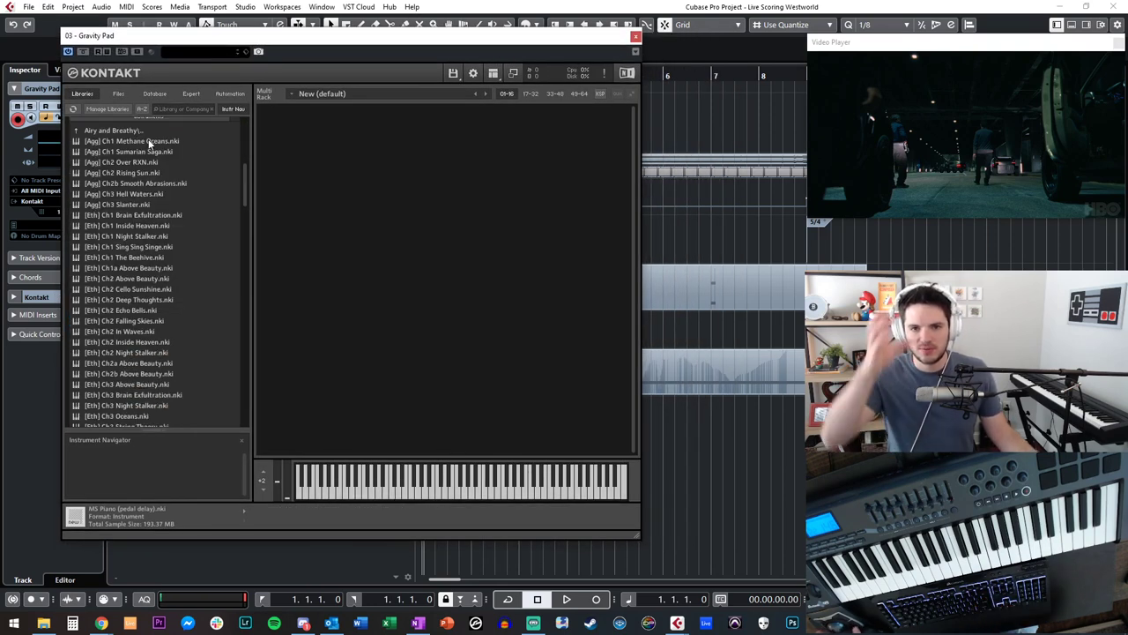
pyautogui.doubleClick(139, 312)
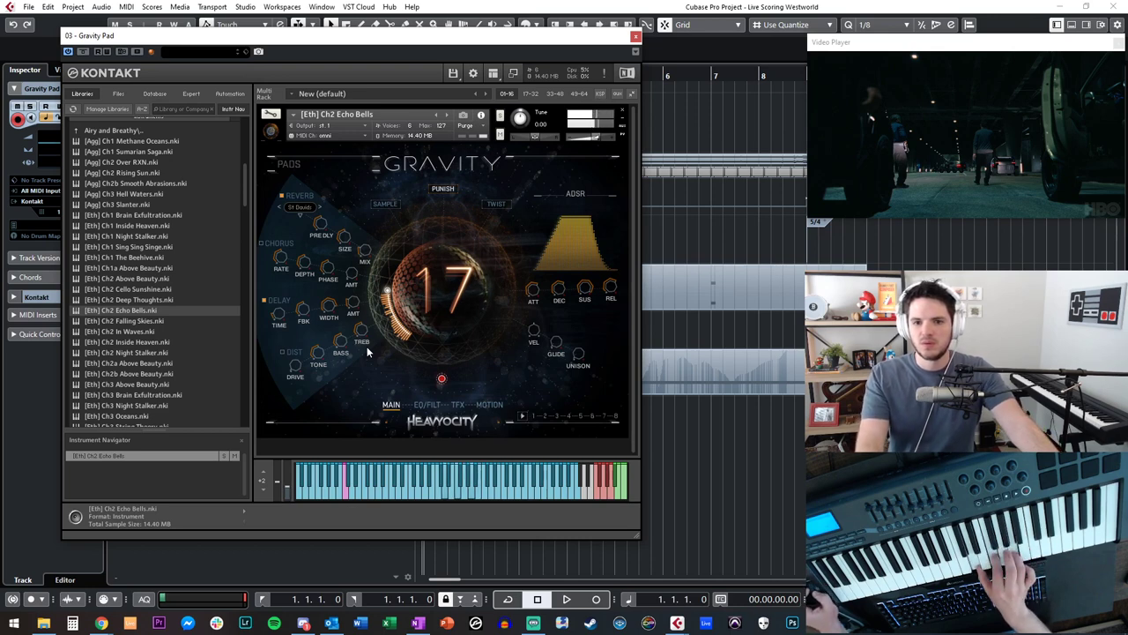
# - Replace the Echo Bells patch with Gravity's [Unn] Ch1 Hidden Machines and audition it
pyautogui.scroll(-8, 156, 226)
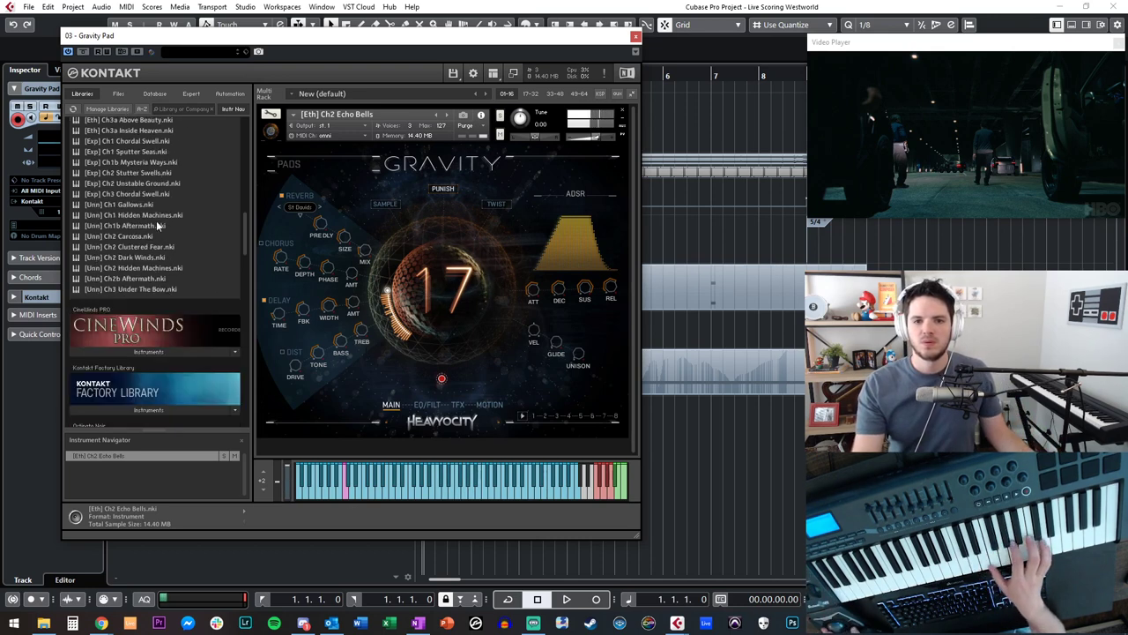
pyautogui.doubleClick(146, 214)
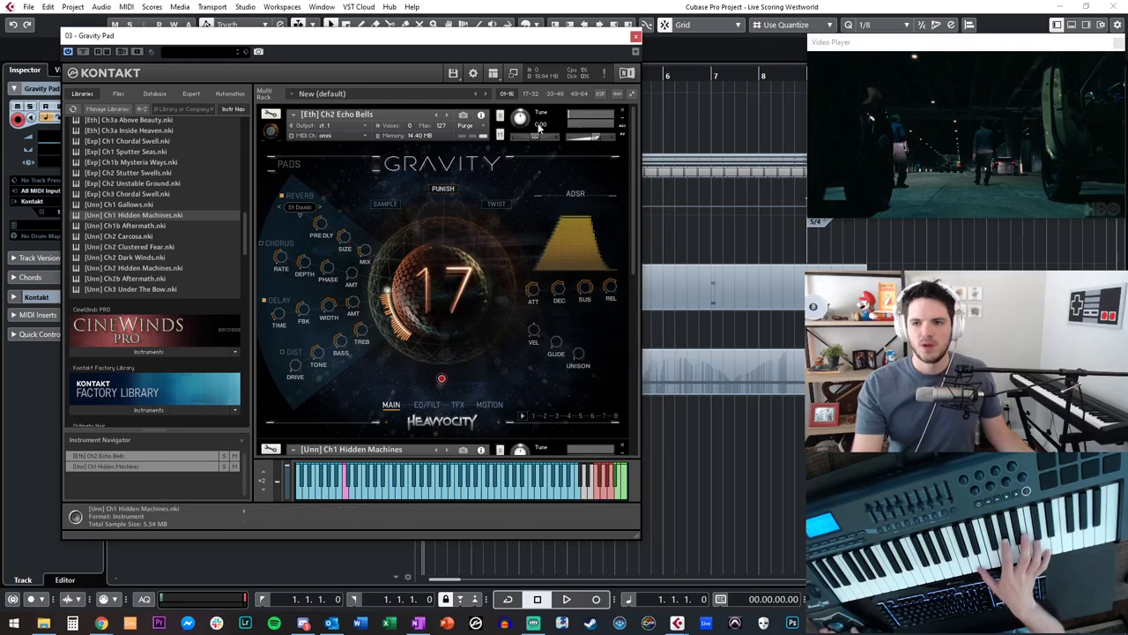
pyautogui.click(622, 110)
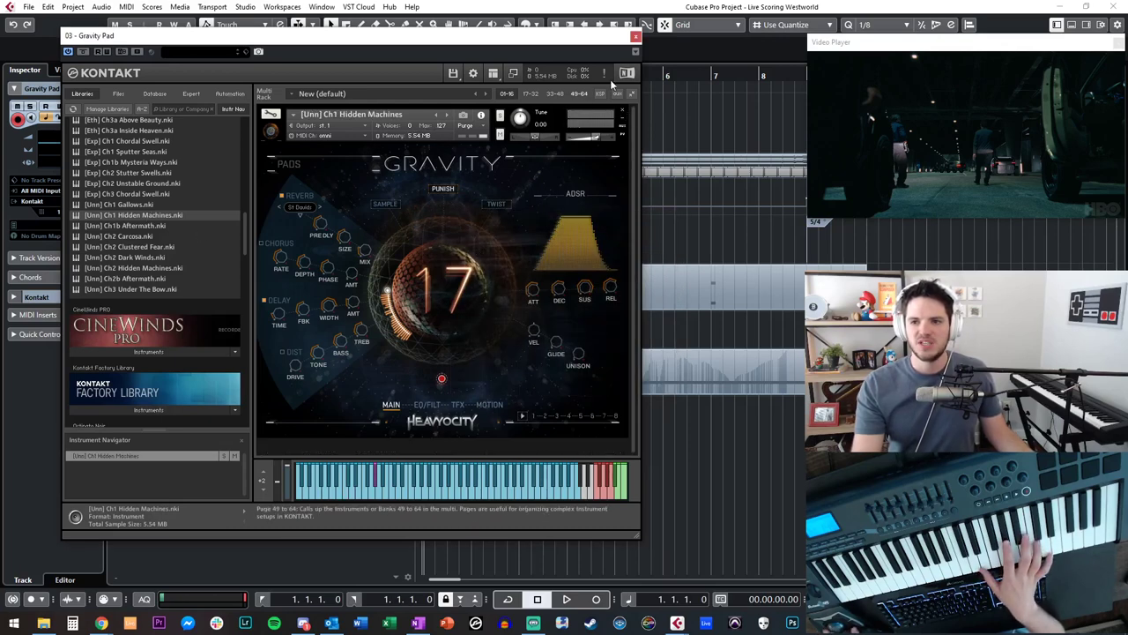
pyautogui.click(622, 112)
pyautogui.moveTo(146, 215); pyautogui.dragTo(409, 202)
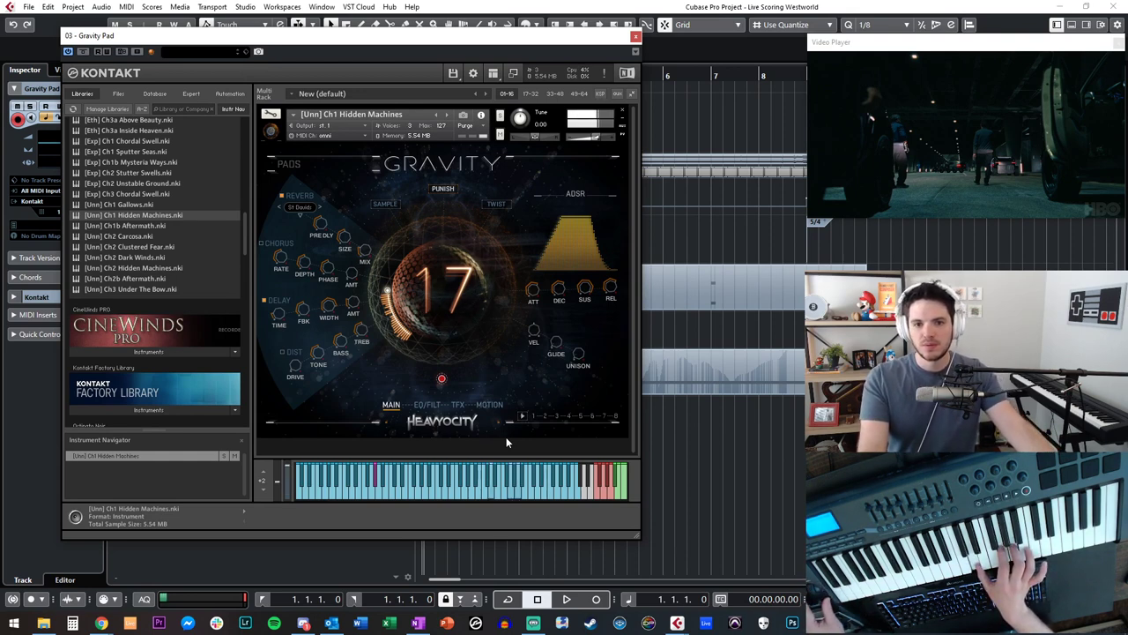
# - Swap the loaded Gravity patch for [Unn] Ch3 Under The Bow, audition it and close Kontakt
pyautogui.click(150, 289)
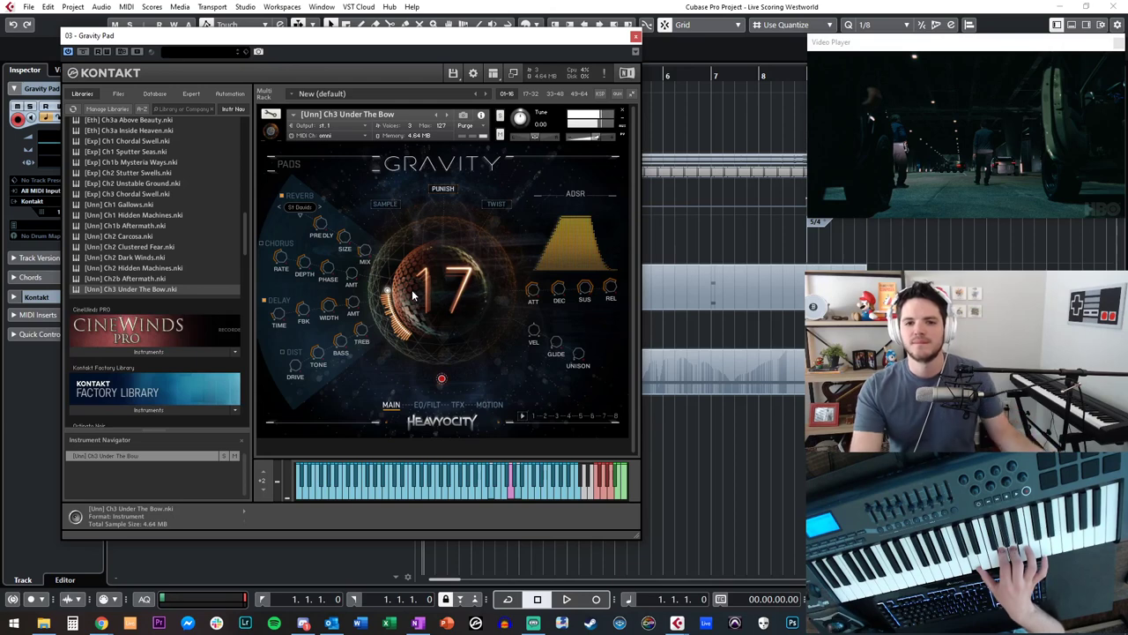
pyautogui.scroll(2, 155, 180)
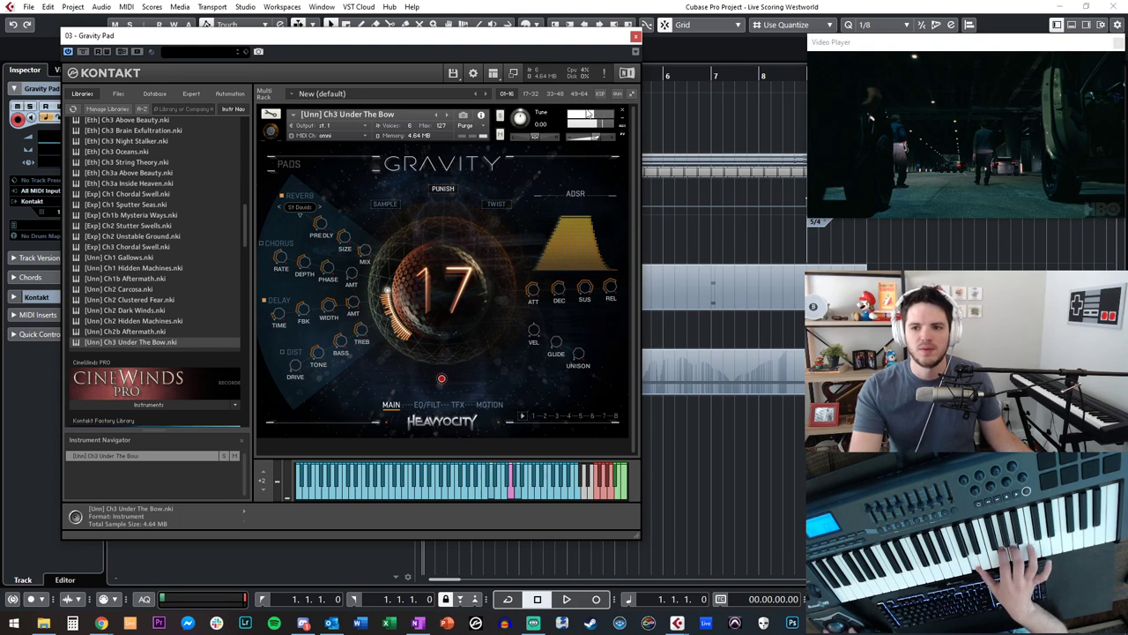
pyautogui.click(637, 38)
# - Rename the Gravity Pad track Gravity - Glitch Pad and move it below Synth Pulse
pyautogui.doubleClick(181, 310)
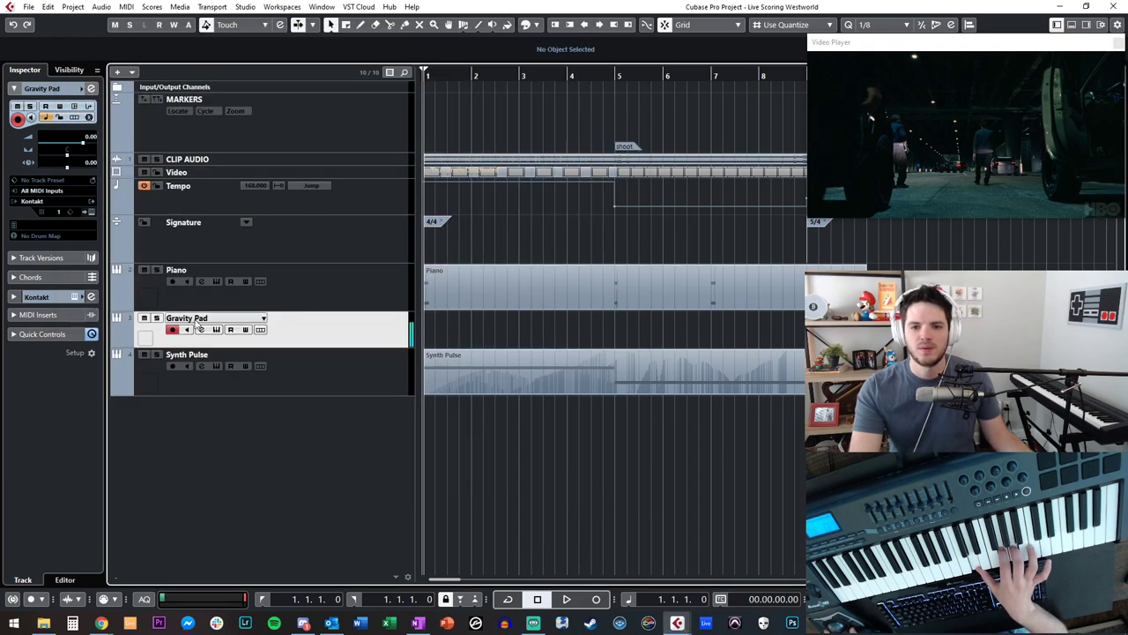
pyautogui.press('BackSpace')
pyautogui.press('BackSpace')
pyautogui.press('BackSpace')
pyautogui.write('-')
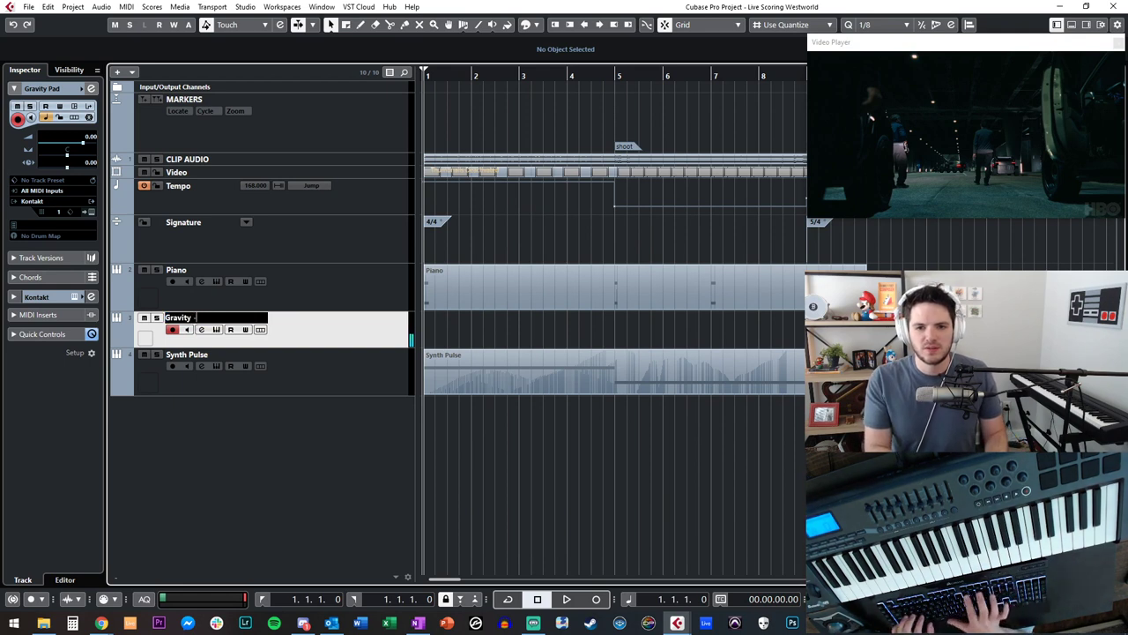
pyautogui.write('- Glitch Pad')
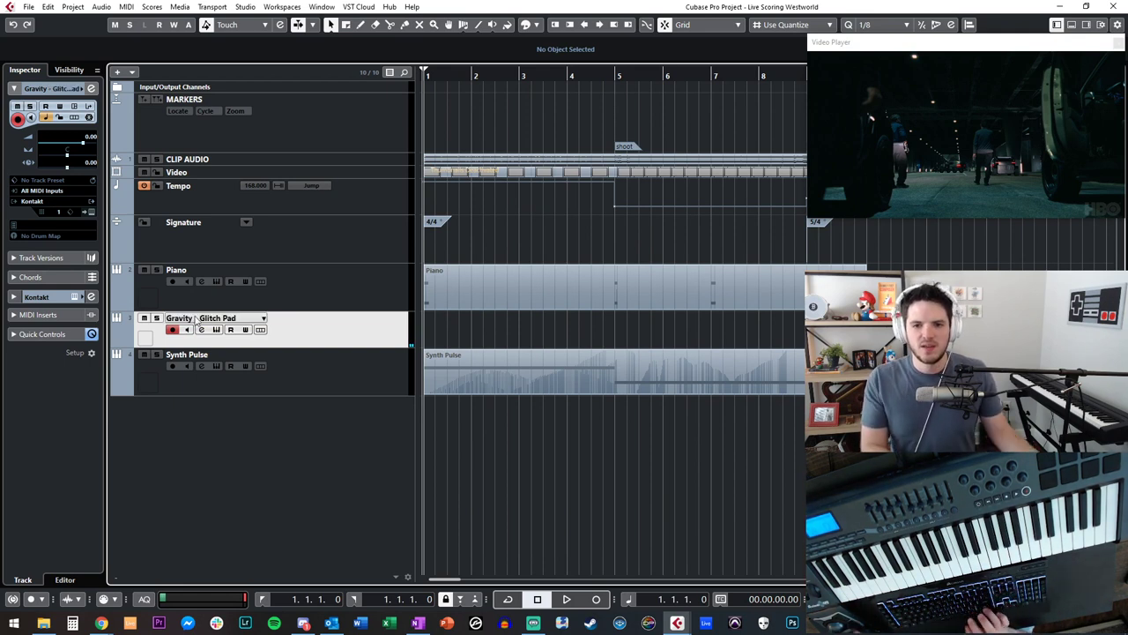
pyautogui.press('Return')
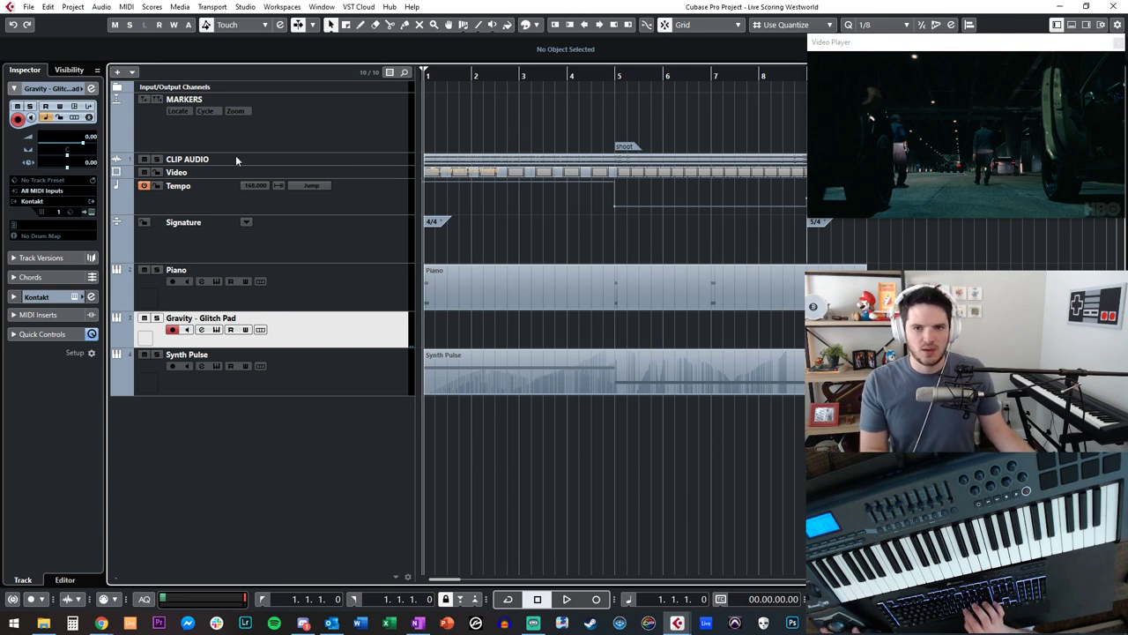
pyautogui.moveTo(295, 320); pyautogui.dragTo(308, 396)
# - Insert FabFilter Pro-Q in the first insert slot of the Gravity - Glitch Pad channel in the MixConsole
pyautogui.press('F3')
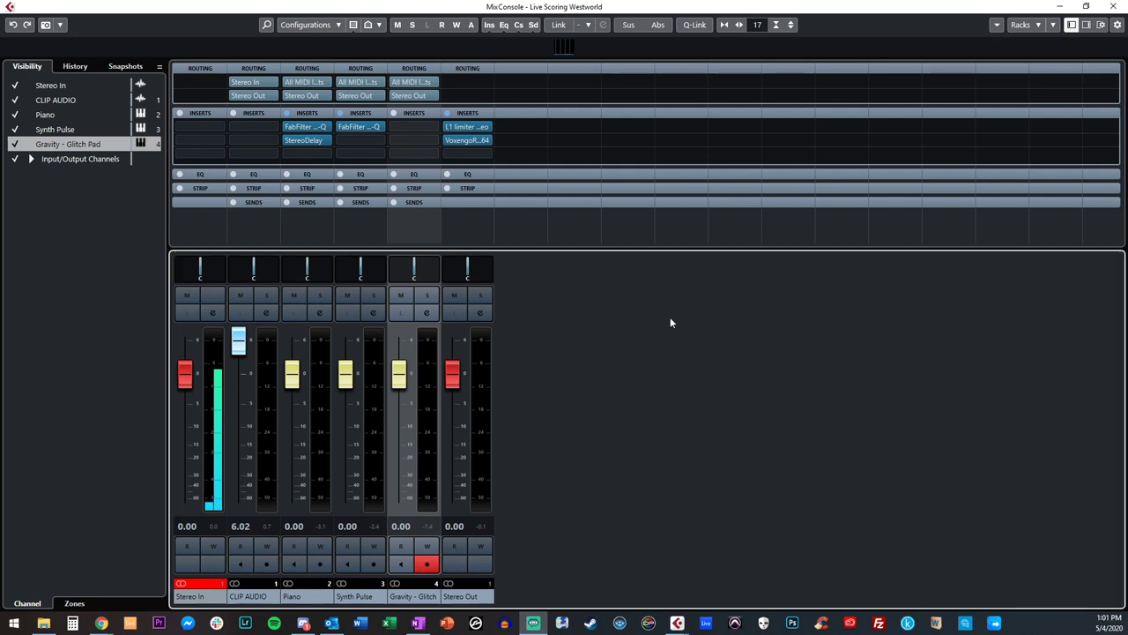
pyautogui.click(416, 127)
pyautogui.write('pro-q')
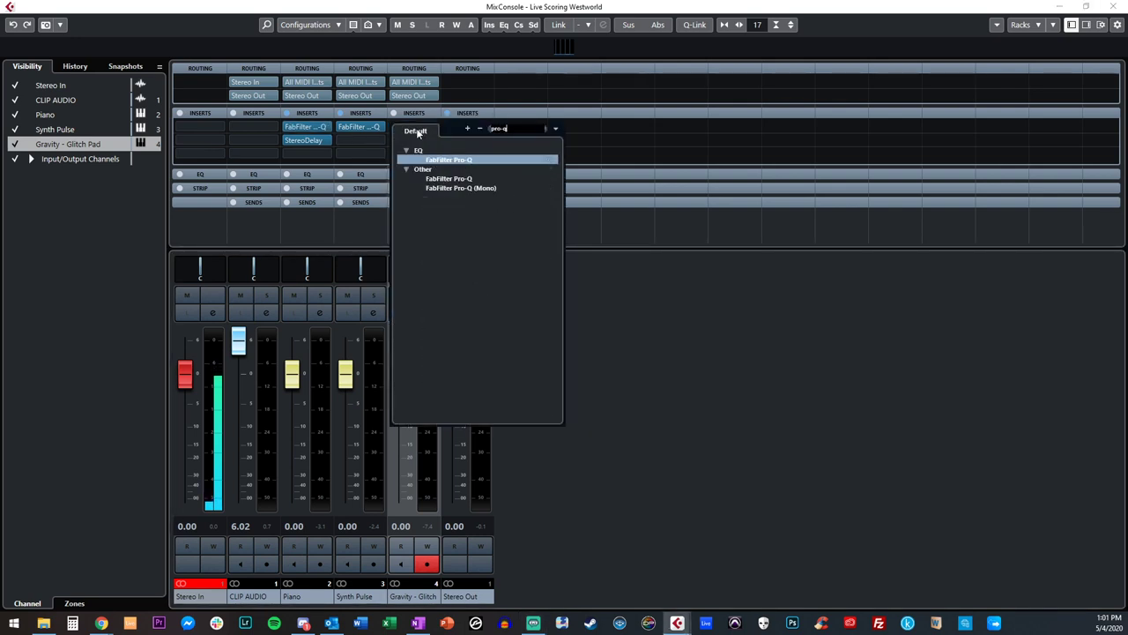
pyautogui.press('Return')
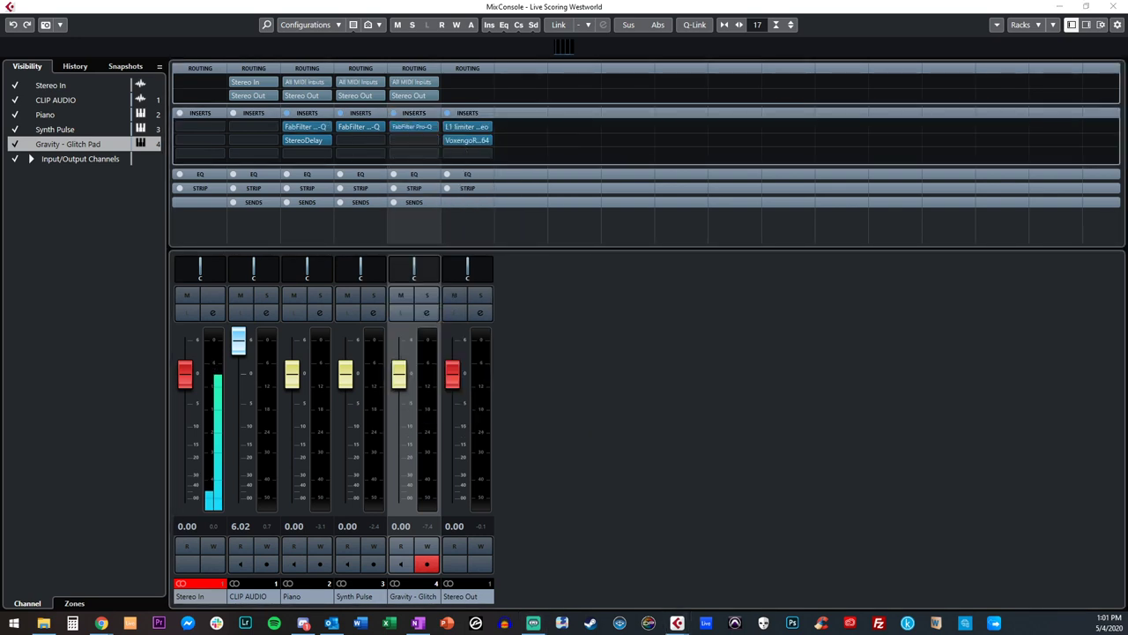
# - Shape a resonant 24 dB/oct high cut at about 1 kHz in the Glitch Pad's Pro-Q
pyautogui.moveTo(838, 289); pyautogui.dragTo(656, 241)
pyautogui.moveTo(706, 178); pyautogui.dragTo(639, 229)
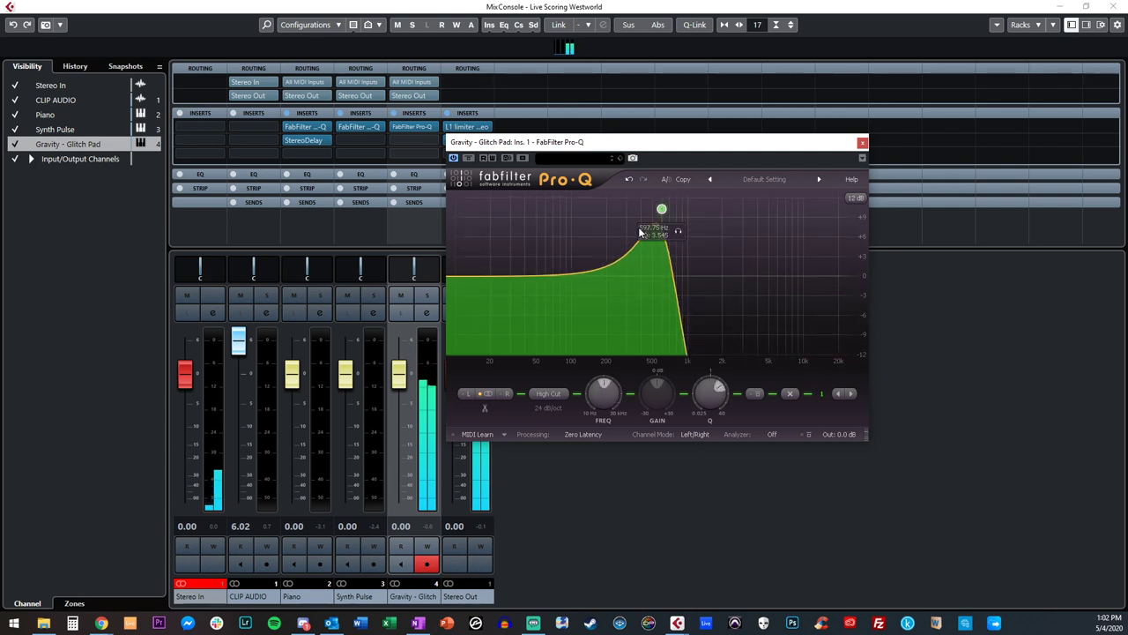
pyautogui.scroll(-5, 639, 229)
pyautogui.moveTo(639, 229); pyautogui.dragTo(690, 204)
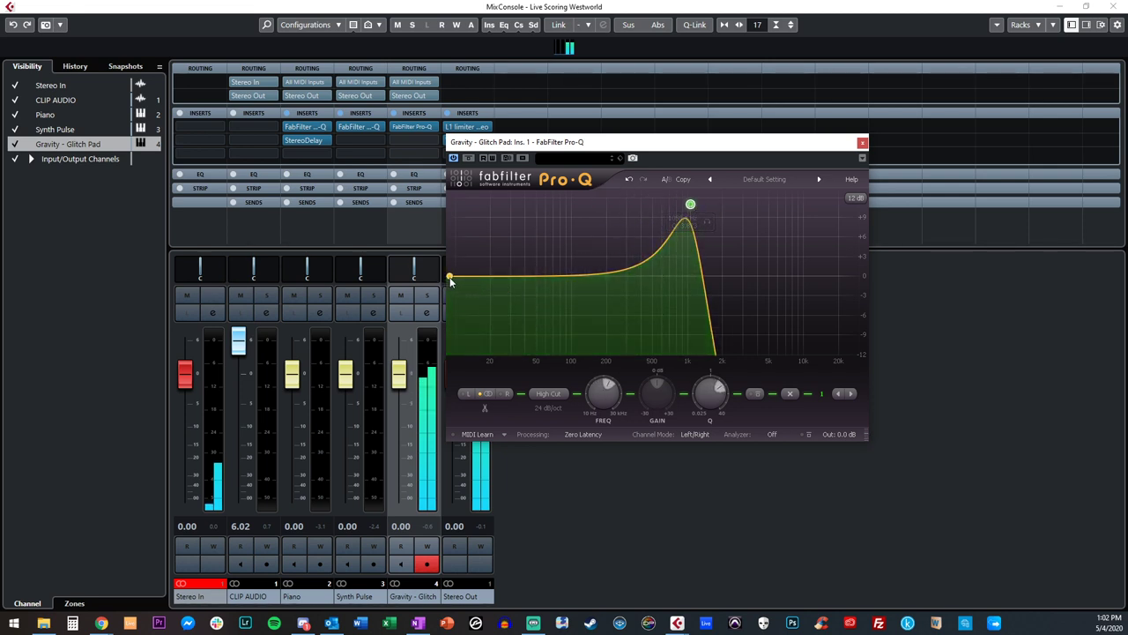
# - Add a resonant low-cut band to the glitch pad's Pro-Q EQ and shift the high-cut band to a higher frequency
pyautogui.moveTo(447, 279); pyautogui.dragTo(522, 243)
pyautogui.moveTo(705, 289)
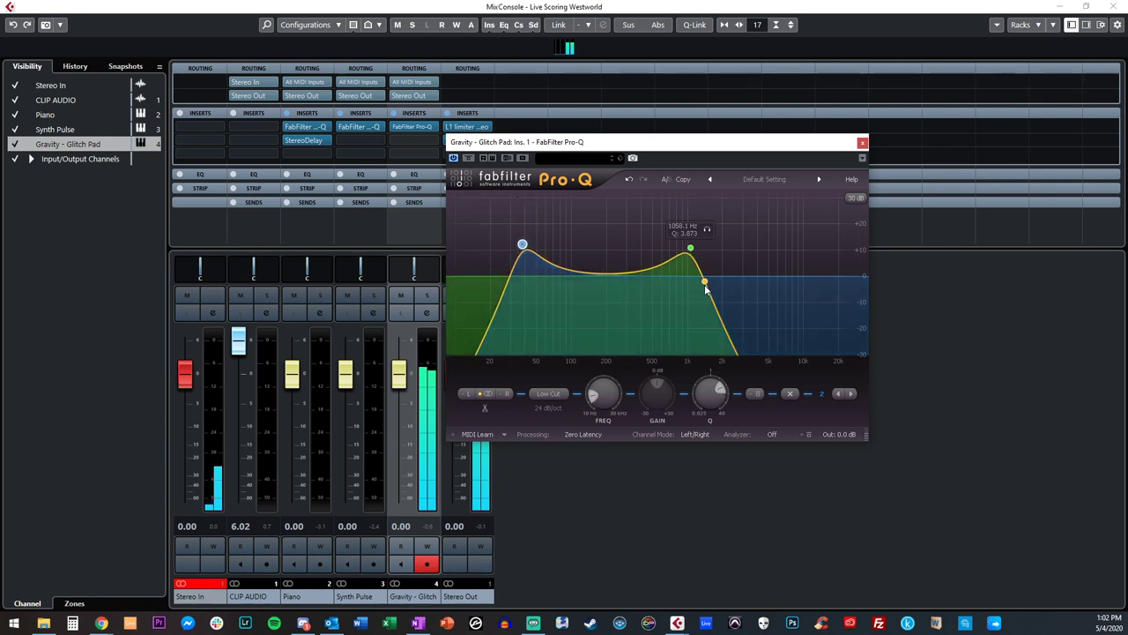
pyautogui.moveTo(693, 251); pyautogui.dragTo(746, 259)
pyautogui.click(862, 142)
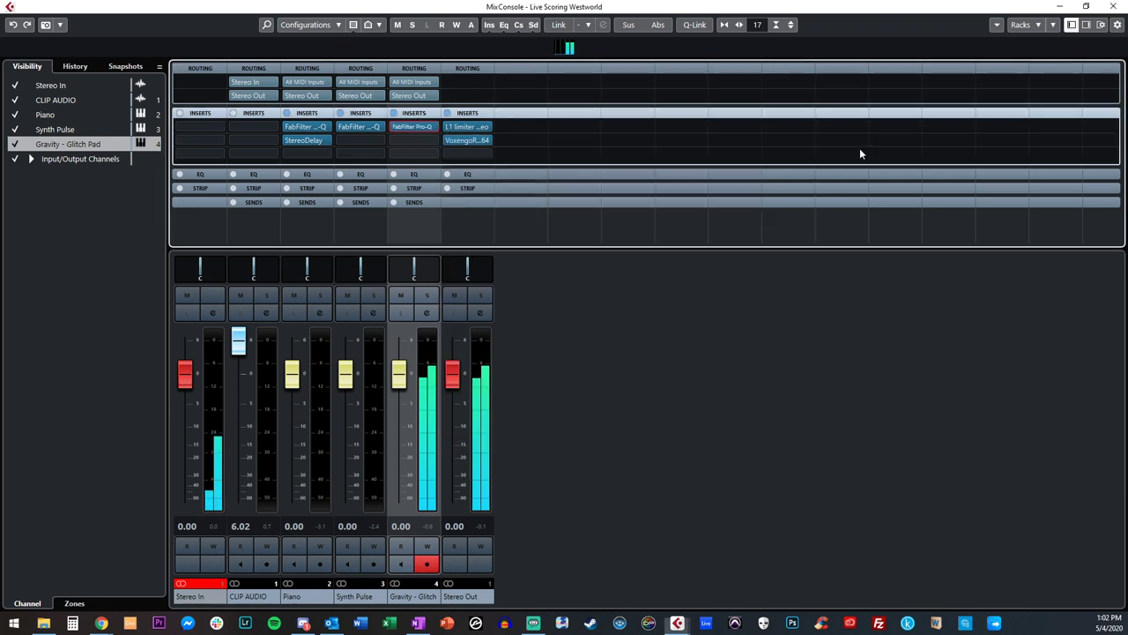
# - Lower the Gravity - Glitch Pad fader to -3.68 and add StereoDelay to its second insert slot
pyautogui.moveTo(398, 374); pyautogui.dragTo(401, 404)
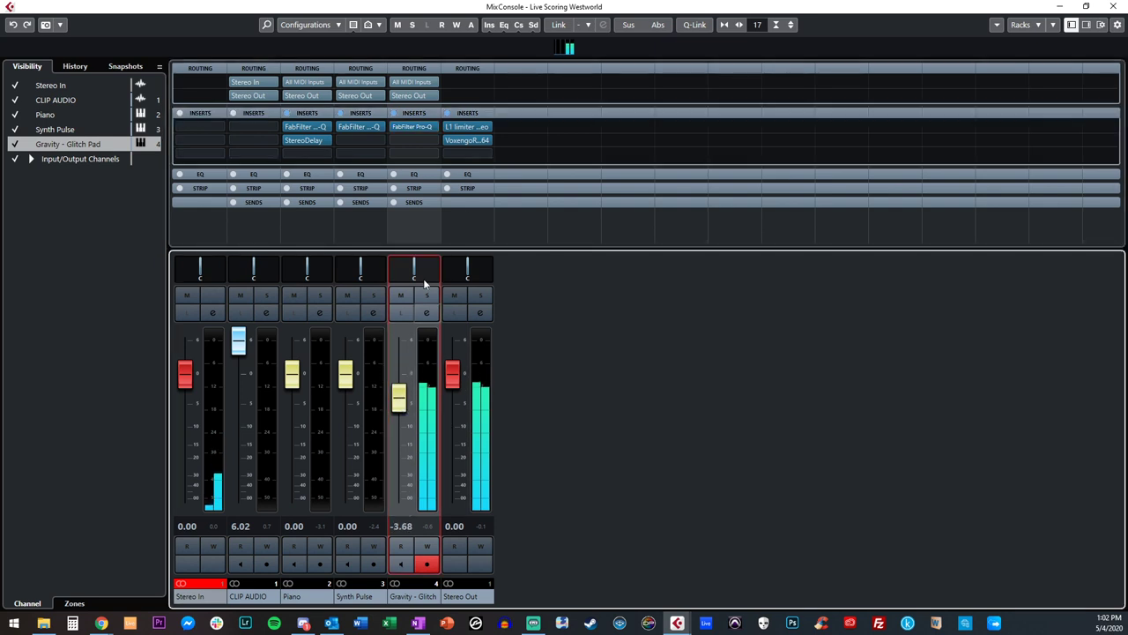
pyautogui.click(405, 140)
pyautogui.write('stereo delay')
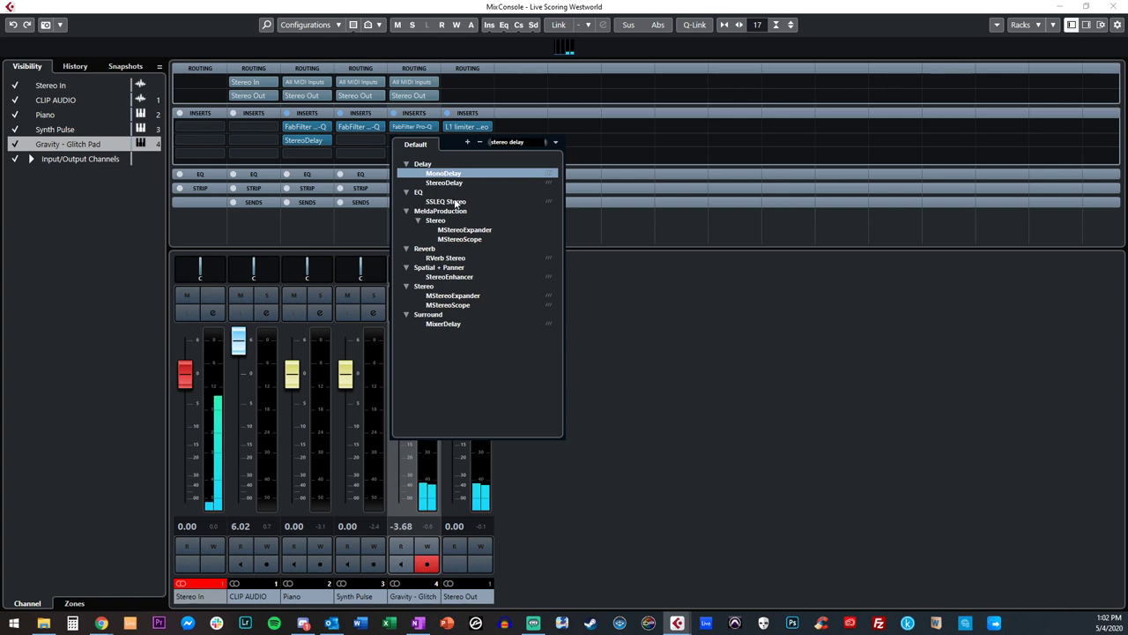
pyautogui.click(442, 183)
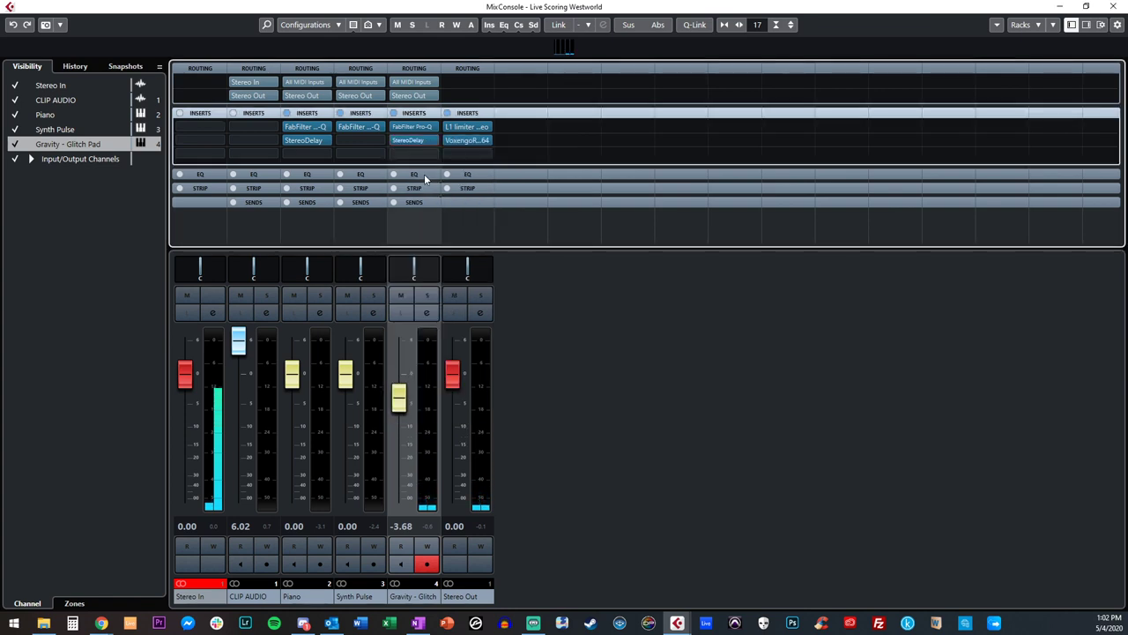
# - Set Delay 1 to 1/16, 22.5% feedback and 15.5% mix, and Delay 2 to 1/4, 52% feedback and 19% mix
pyautogui.moveTo(994, 120); pyautogui.dragTo(577, 115)
pyautogui.click(479, 212)
pyautogui.click(516, 280)
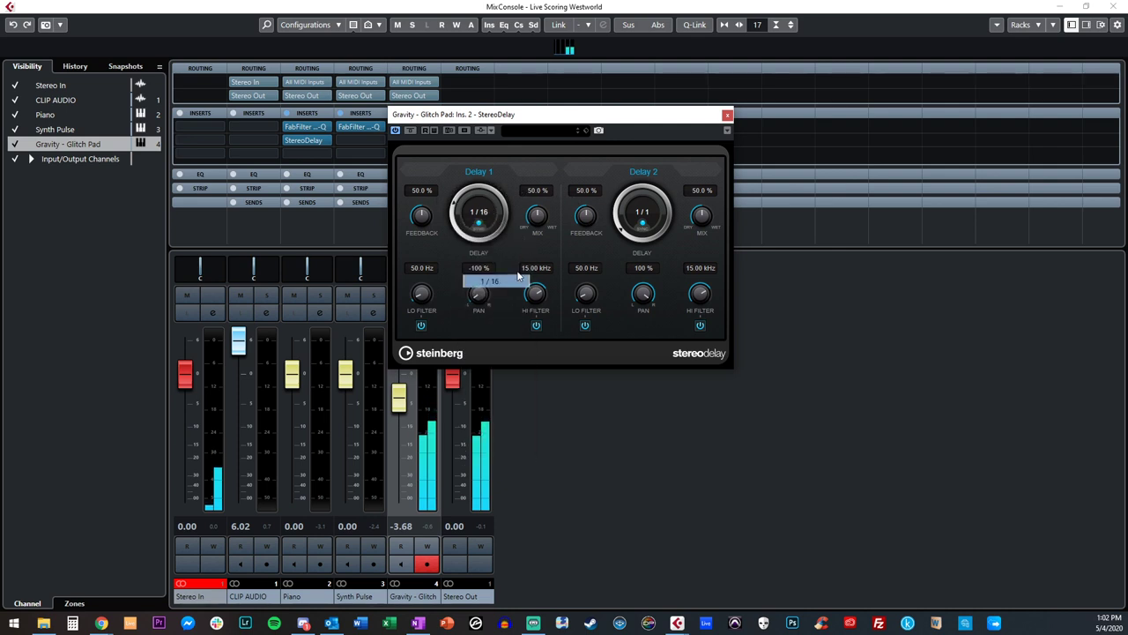
pyautogui.click(643, 211)
pyautogui.click(668, 253)
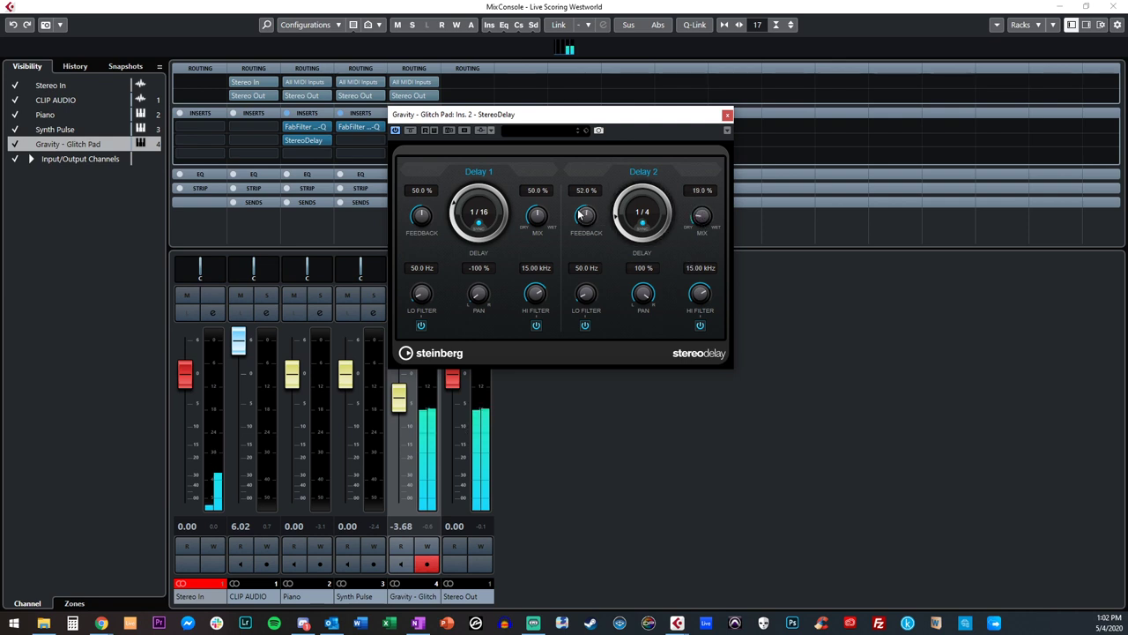
pyautogui.moveTo(438, 255)
pyautogui.mouseDown()
pyautogui.moveTo(444, 267)
pyautogui.moveTo(433, 242)
pyautogui.mouseUp()
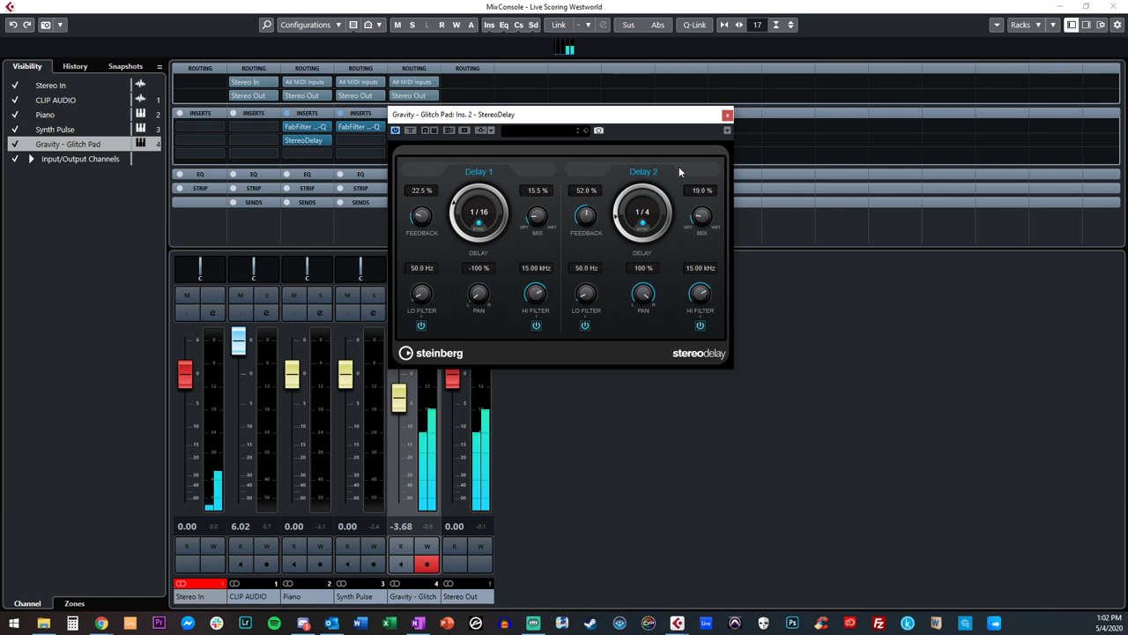
pyautogui.click(727, 115)
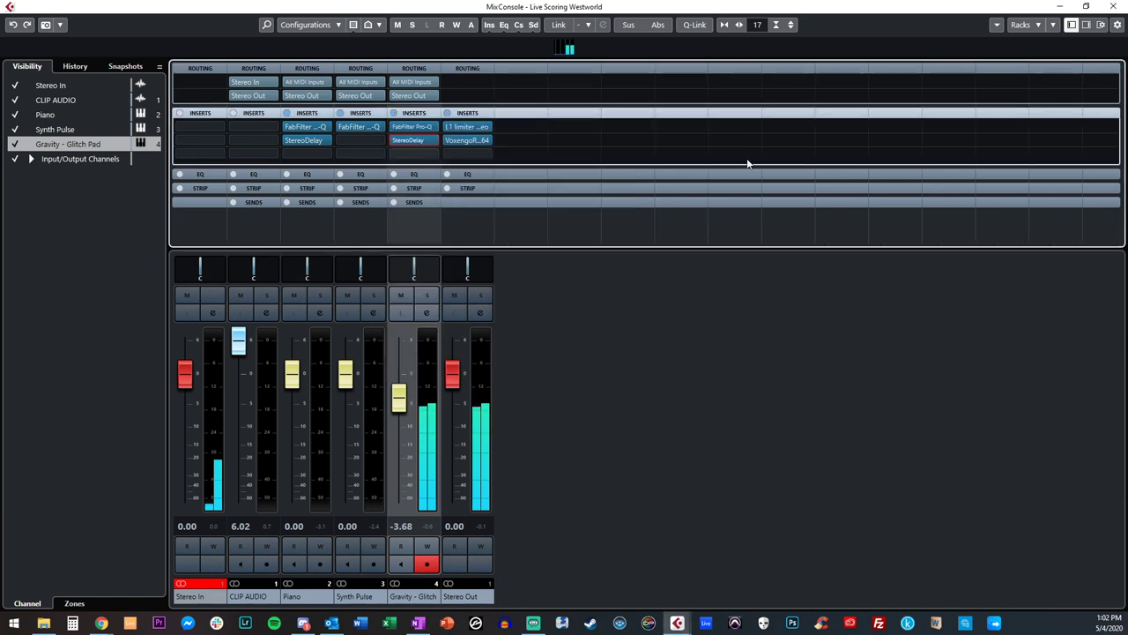
# - Return to the project timeline and audition the glitch pad against the video around the Act 2 - angry marker
pyautogui.press('F3')
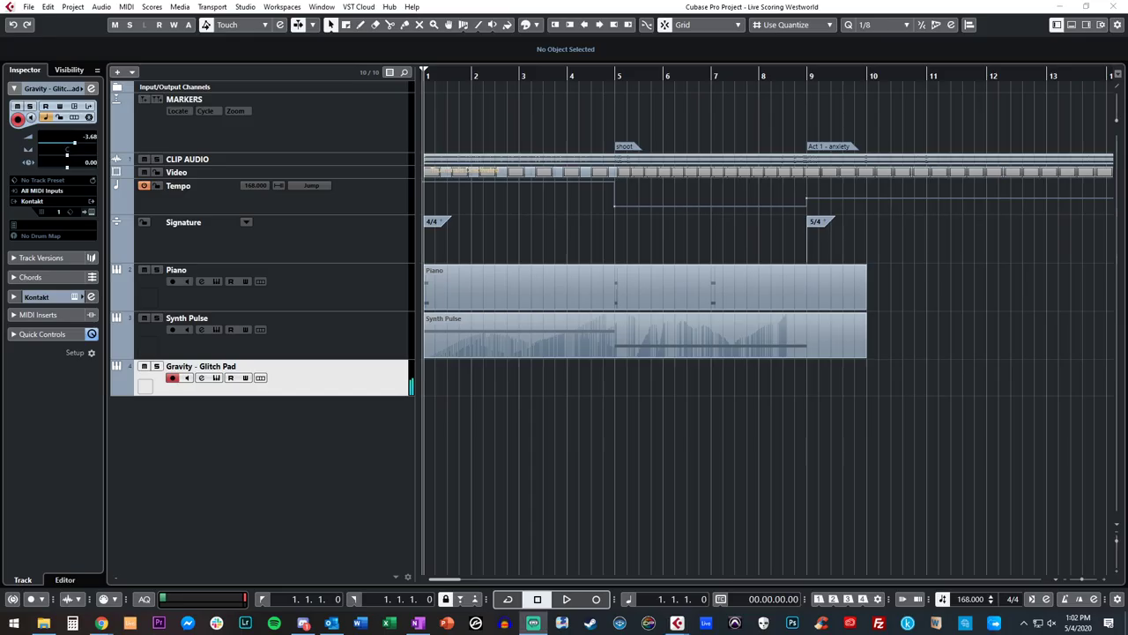
pyautogui.click(541, 385)
pyautogui.hscroll(2, 541, 385)
pyautogui.press('g')
pyautogui.press('g')
pyautogui.press('g')
pyautogui.press('g')
pyautogui.press('g')
pyautogui.press('g')
pyautogui.press('g')
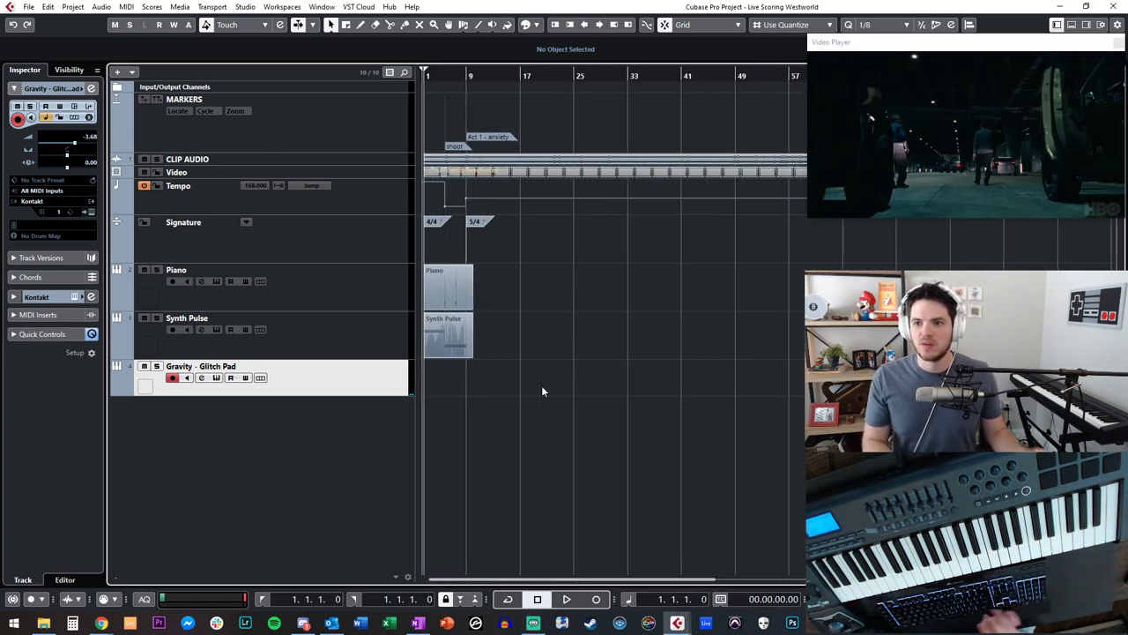
pyautogui.hscroll(3, 579, 194)
pyautogui.moveTo(585, 75)
pyautogui.mouseDown()
pyautogui.moveTo(567, 74)
pyautogui.moveTo(584, 79)
pyautogui.mouseUp()
pyautogui.press('space')
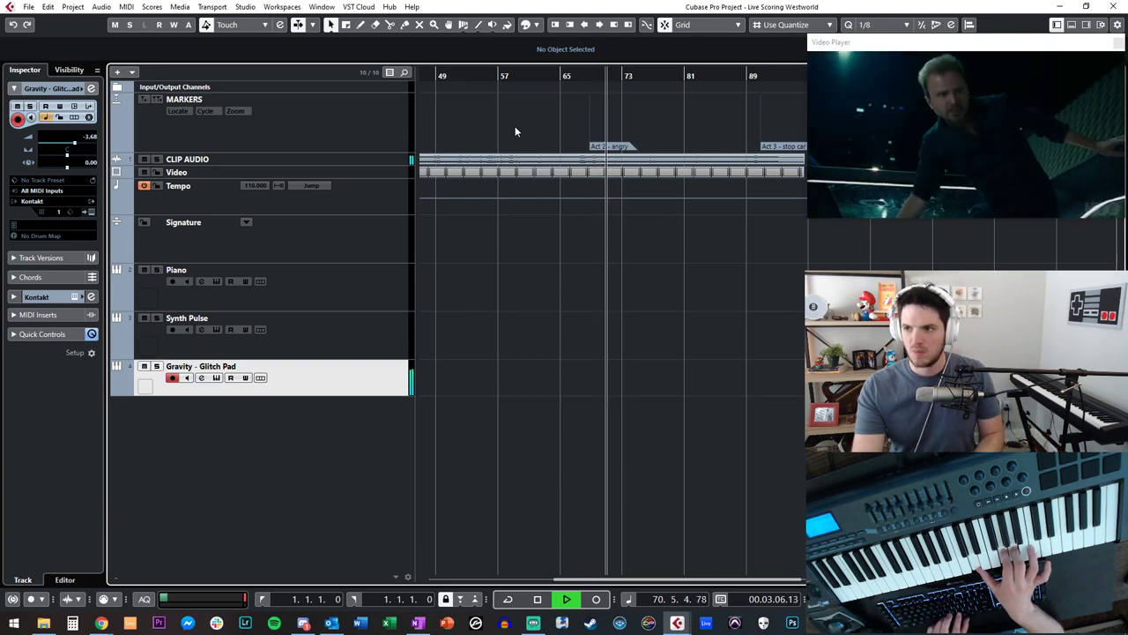
pyautogui.press('space')
# - Try to record a glitch pad take starting shortly before the Act 2 - angry marker
pyautogui.press('KP_Subtract')
pyautogui.press('KP_Subtract')
pyautogui.press('KP_Subtract')
pyautogui.press('KP_Subtract')
pyautogui.press('KP_Subtract')
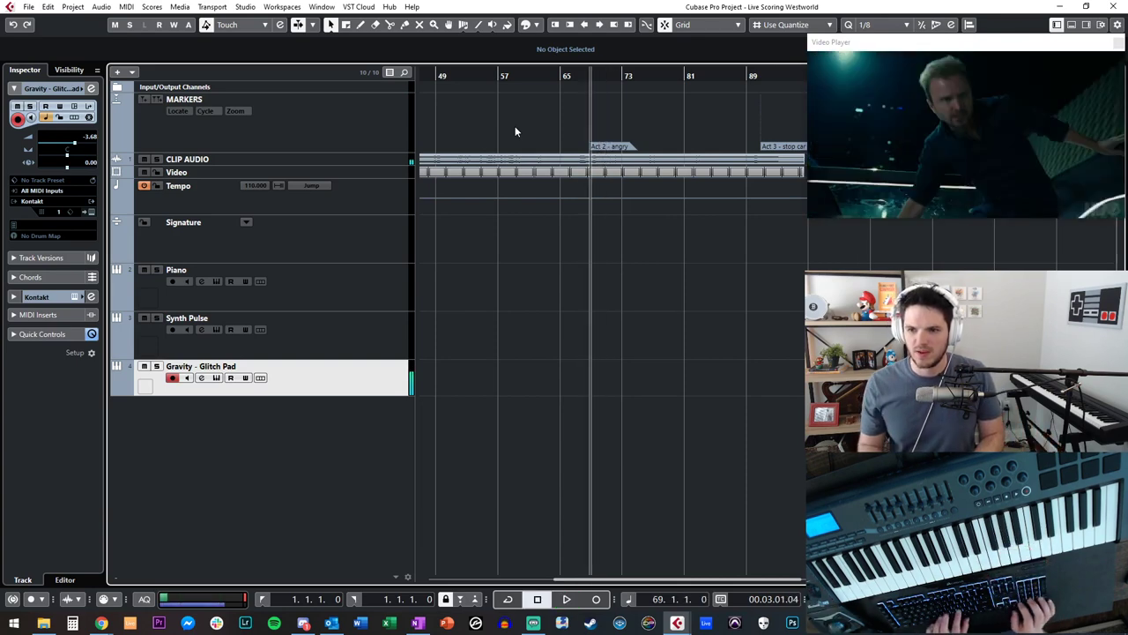
pyautogui.press('KP_Multiply')
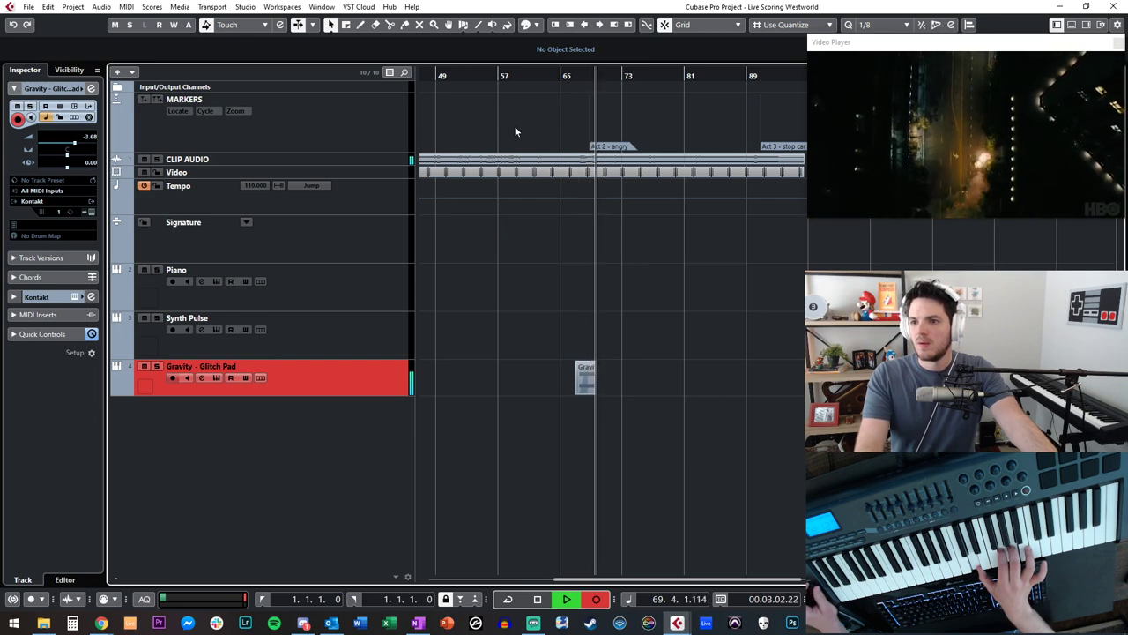
pyautogui.press('space')
pyautogui.hotkey('ctrl', 'z')
# - Record a glitch pad part on the Gravity - Glitch Pad track from bar 68 to bar 74
pyautogui.press('KP_Subtract')
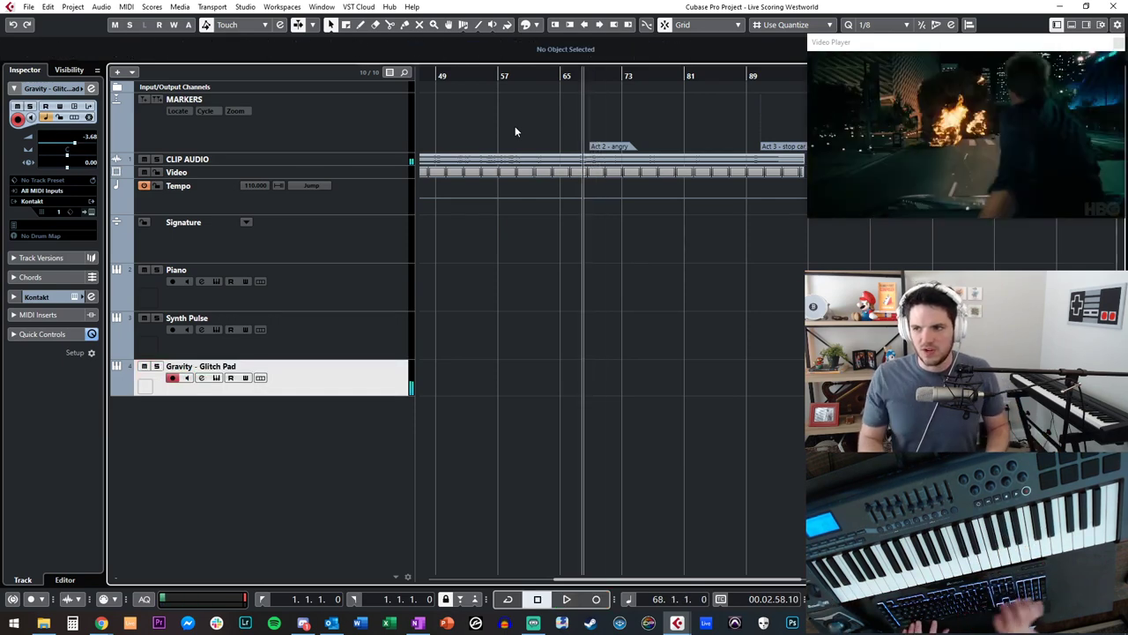
pyautogui.press('KP_Multiply')
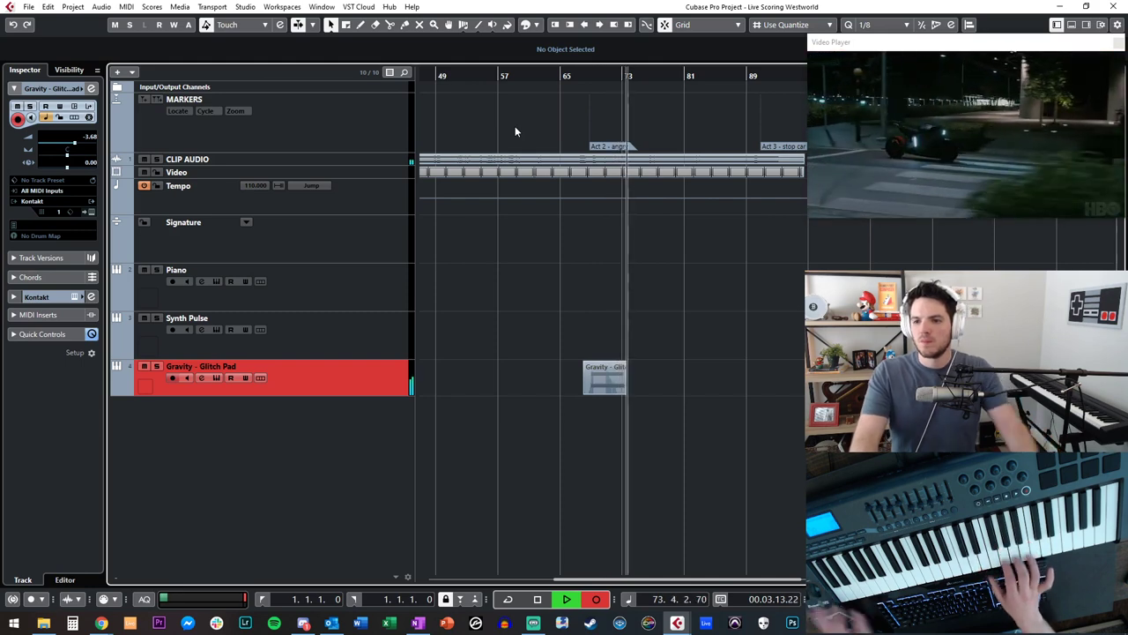
pyautogui.press('space')
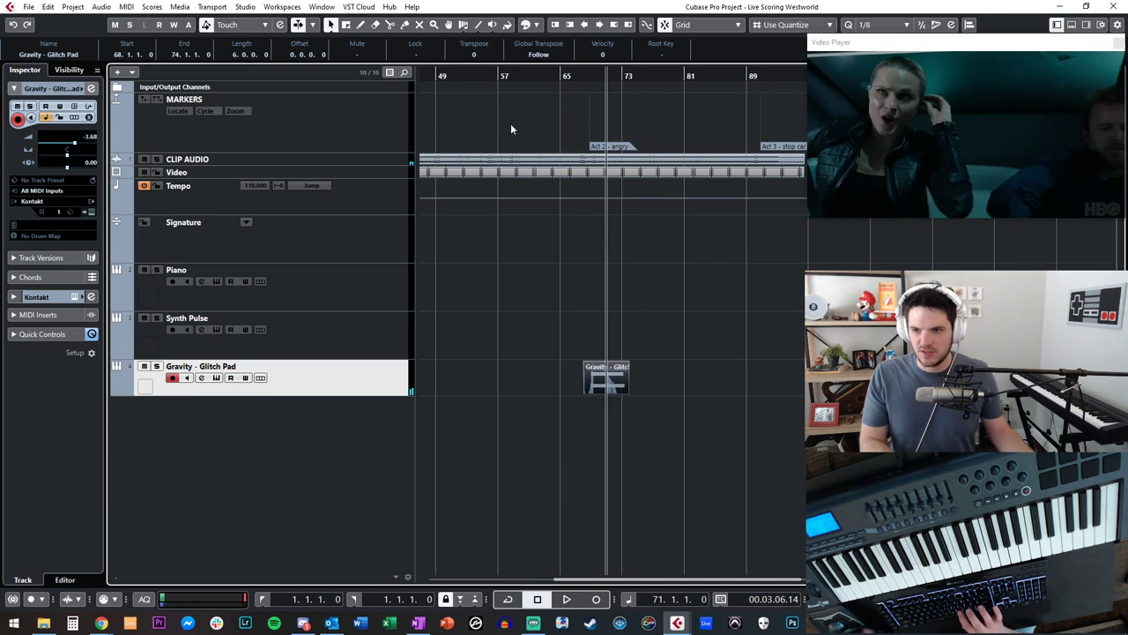
# - Move the playhead back to bar 69, beside the Act 2 - angry marker
pyautogui.press('KP_Subtract')
pyautogui.hscroll(1, 674, 138)
pyautogui.hscroll(-2, 486, 163)
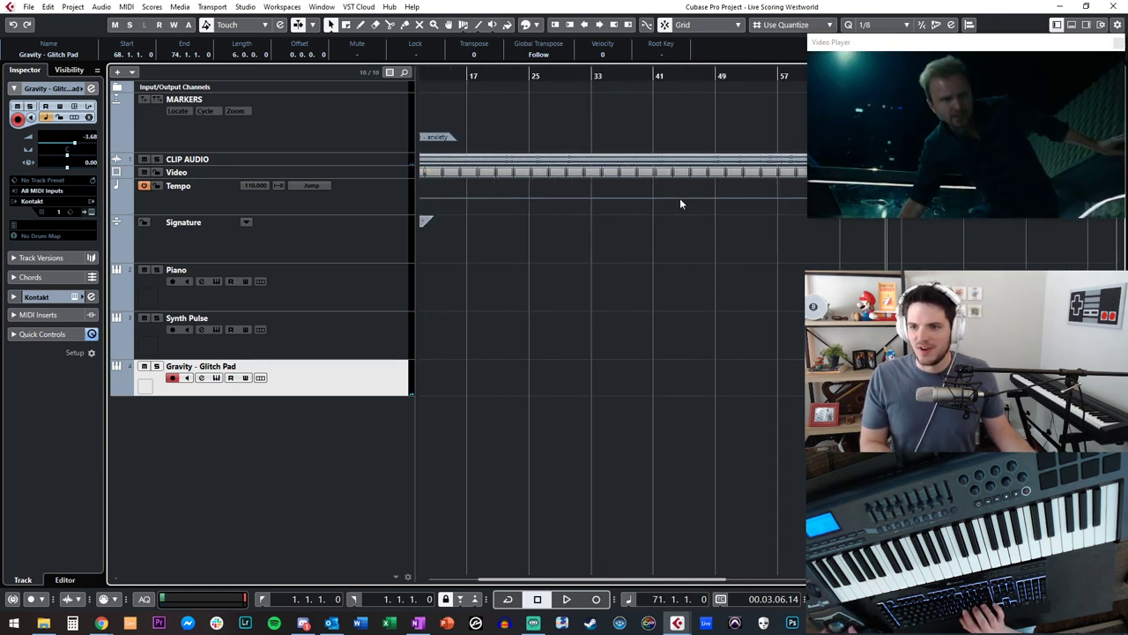
pyautogui.hscroll(5, 680, 199)
pyautogui.hscroll(-3, 580, 93)
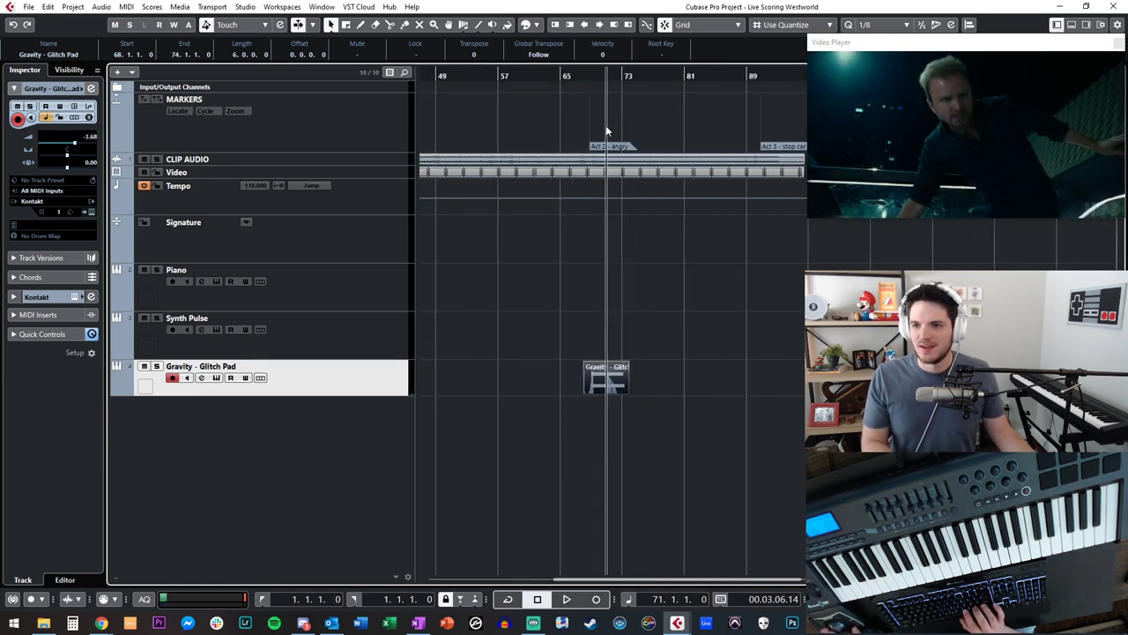
pyautogui.hscroll(-5, 611, 149)
pyautogui.hscroll(3, 612, 151)
pyautogui.press('KP_Subtract')
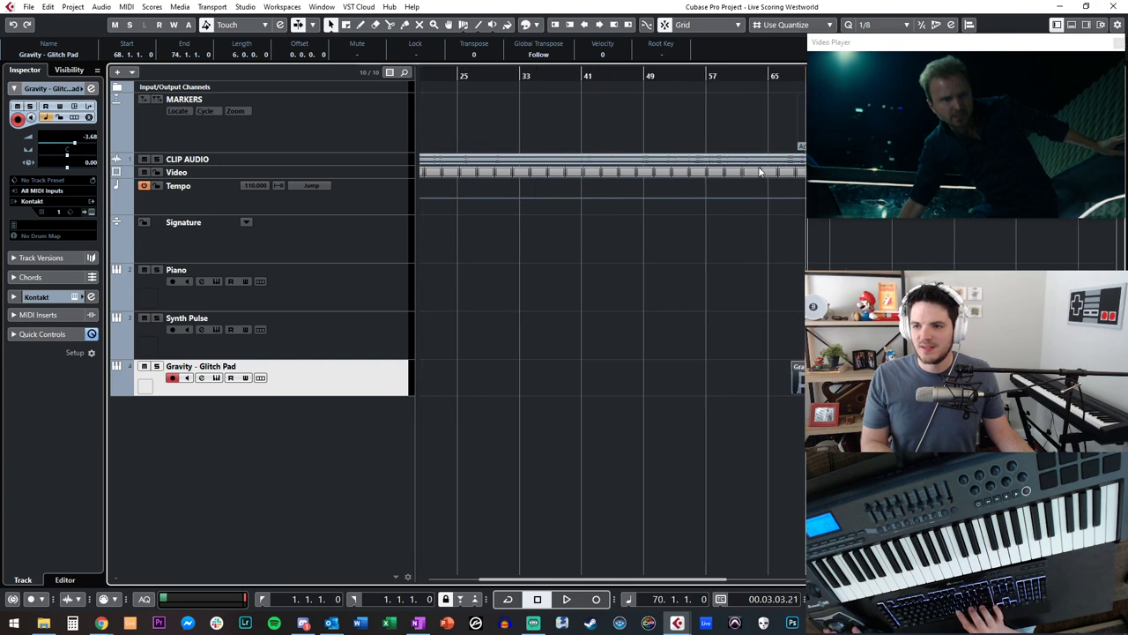
pyautogui.press('KP_Subtract')
pyautogui.hscroll(2, 746, 169)
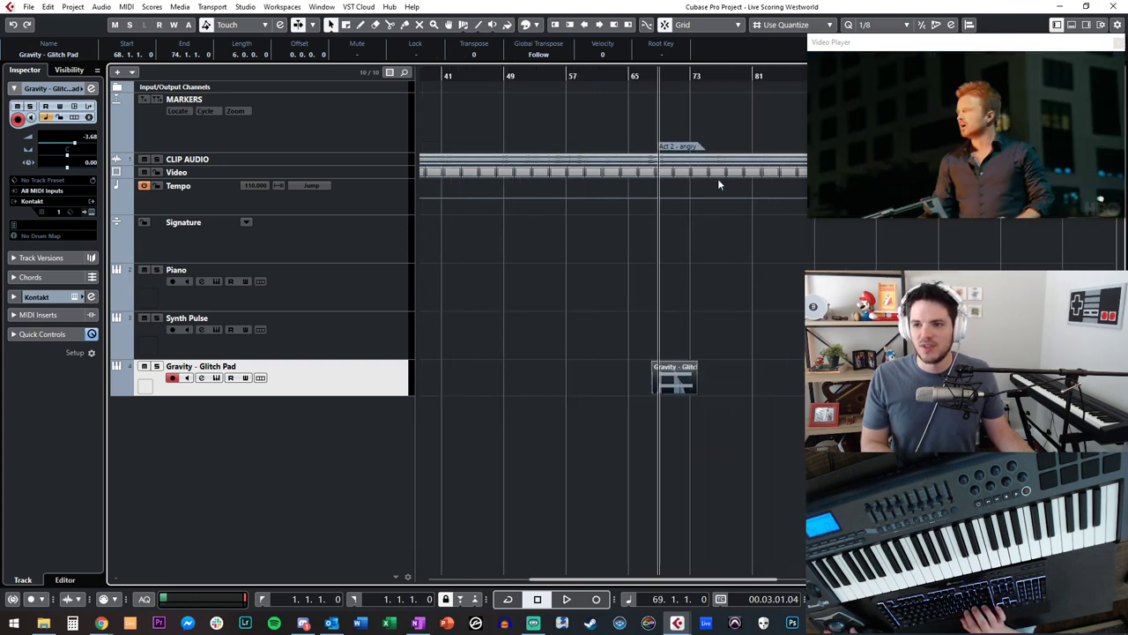
# - Examine the Act 2 - angry and Act 3 - stop car markers and the recorded glitch pad part
pyautogui.click(672, 149)
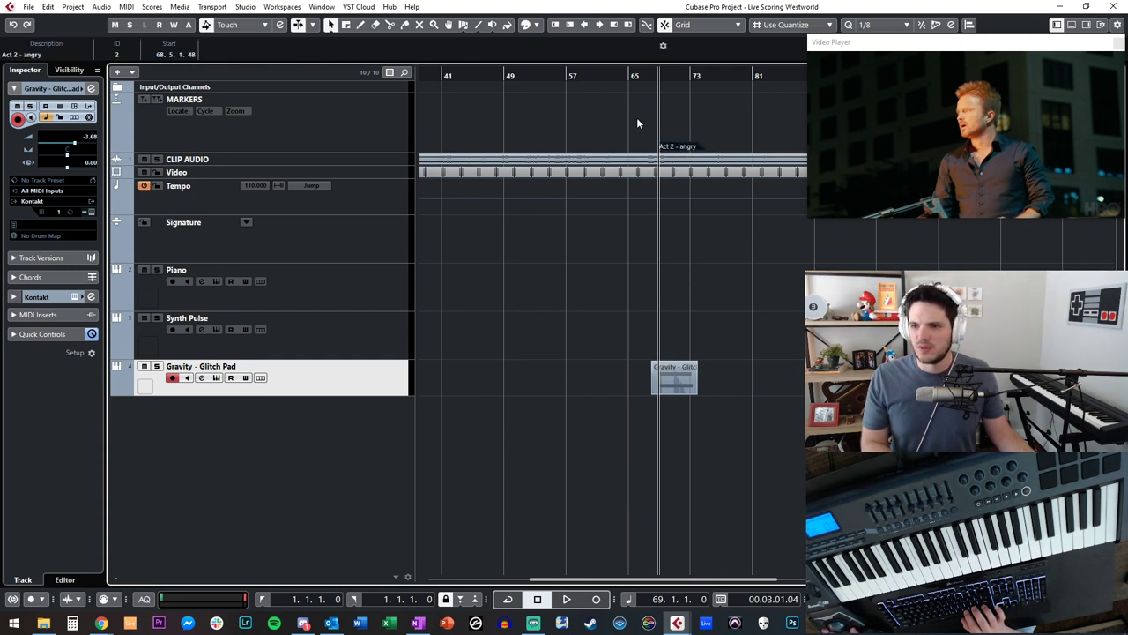
pyautogui.hscroll(12, 636, 118)
pyautogui.hscroll(-10, 618, 117)
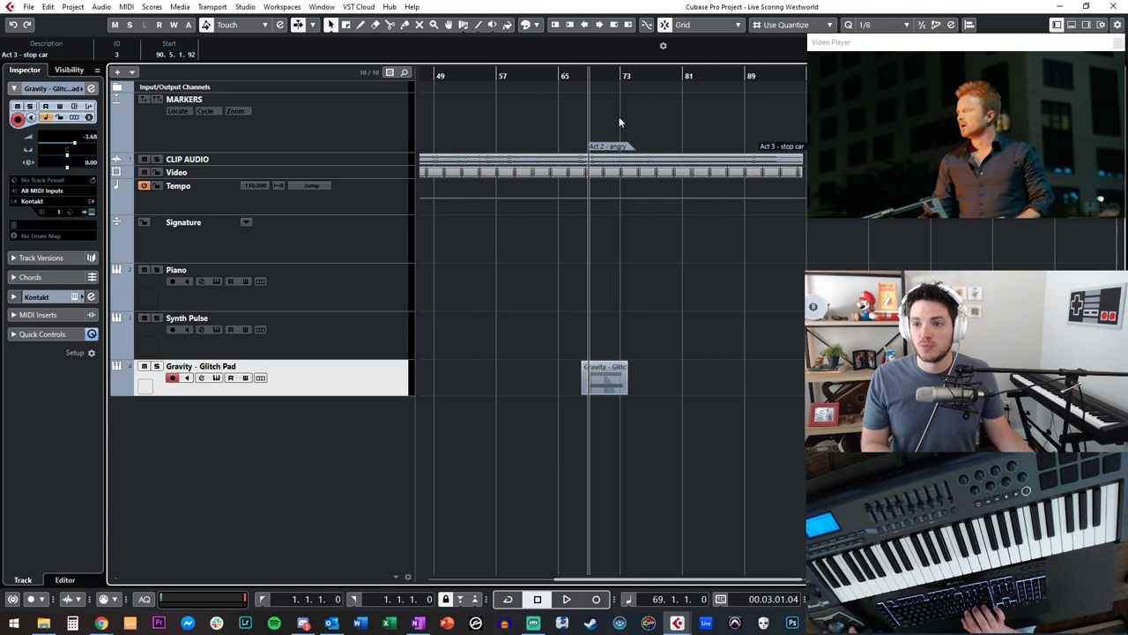
pyautogui.click(586, 133)
pyautogui.click(615, 148)
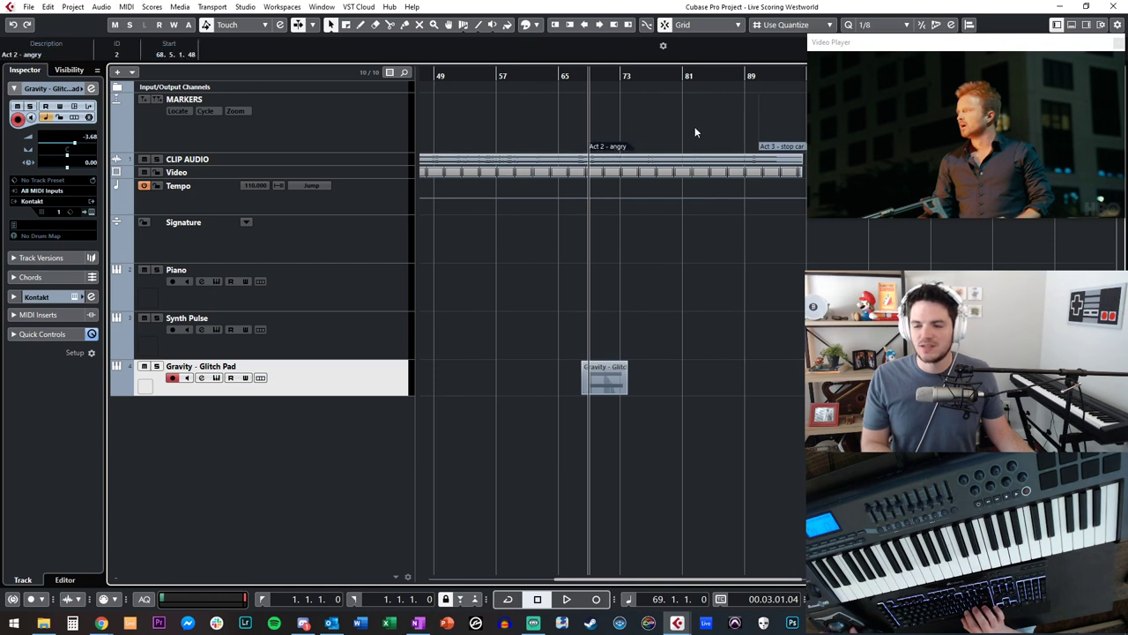
pyautogui.click(694, 127)
pyautogui.hscroll(4, 746, 134)
pyautogui.hscroll(-6, 745, 134)
pyautogui.click(690, 388)
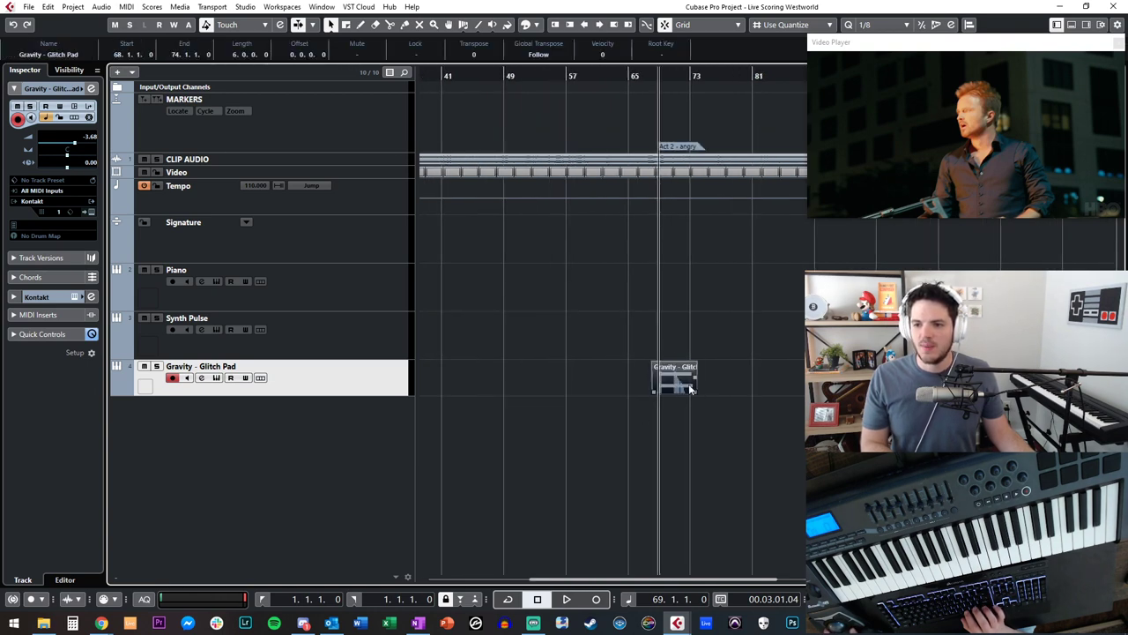
pyautogui.click(674, 253)
# - Go back to the opening and play the shoot section up to the Act 1 - anxiety marker with auto-scroll enabled
pyautogui.hscroll(-10, 675, 175)
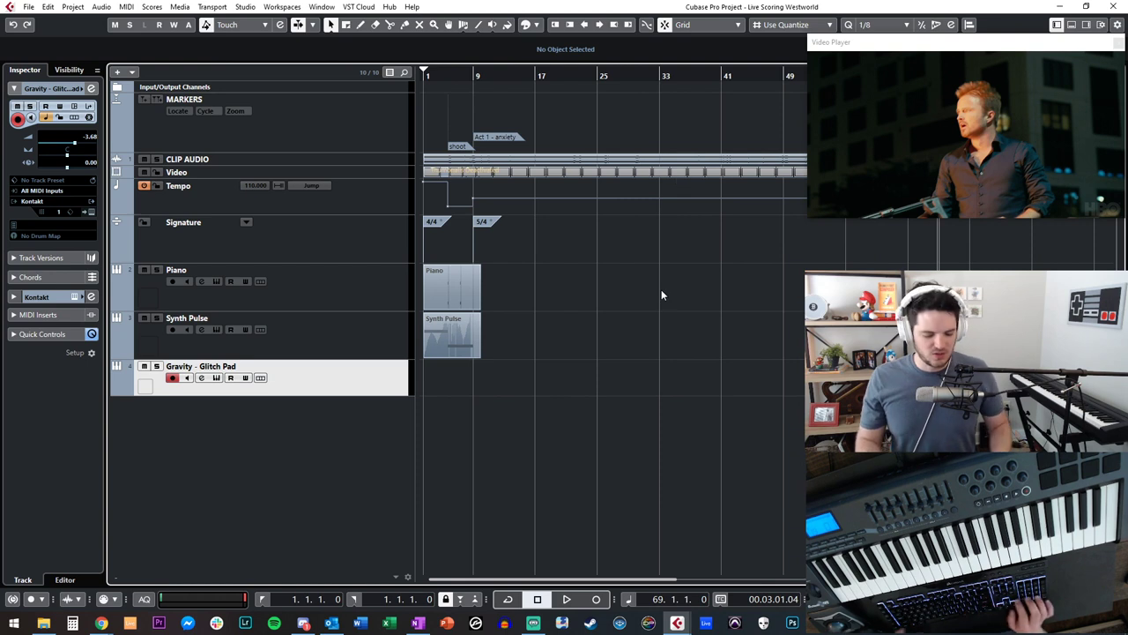
pyautogui.press('.')
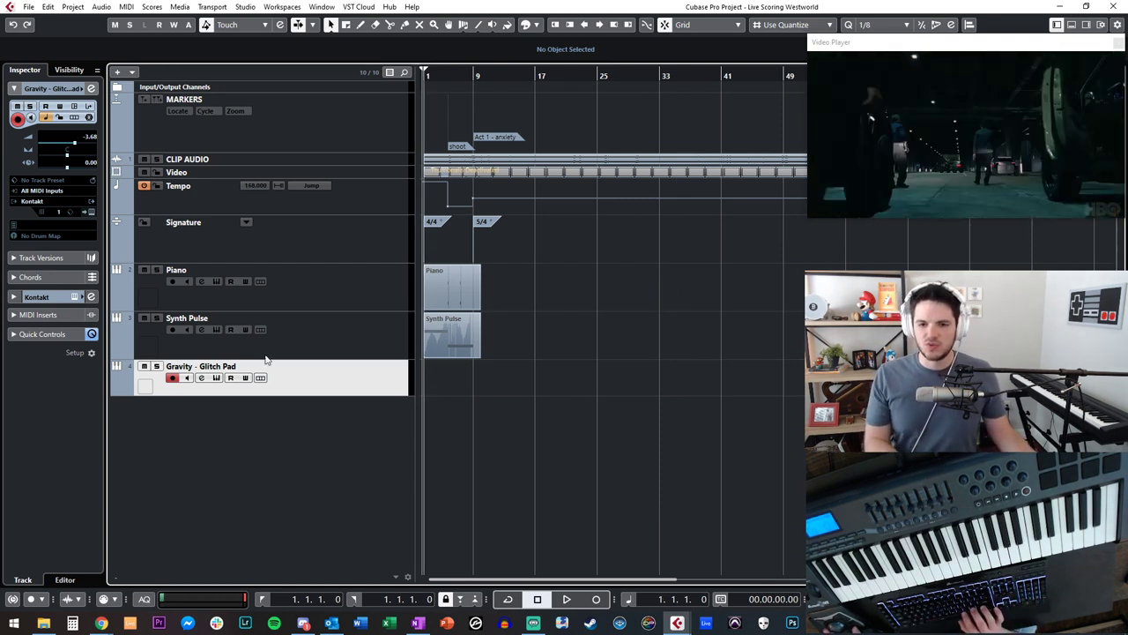
pyautogui.press('KP_Add')
pyautogui.press('KP_Add')
pyautogui.press('KP_Subtract')
pyautogui.hotkey('shift', 'g')
pyautogui.hotkey('shift', 'h')
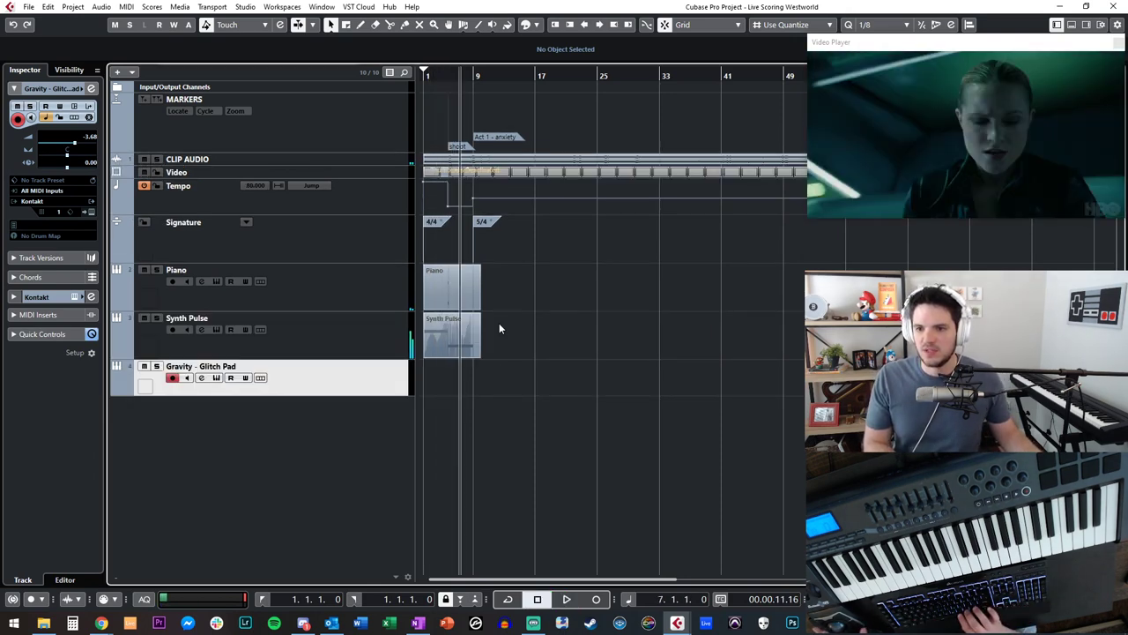
pyautogui.press('space')
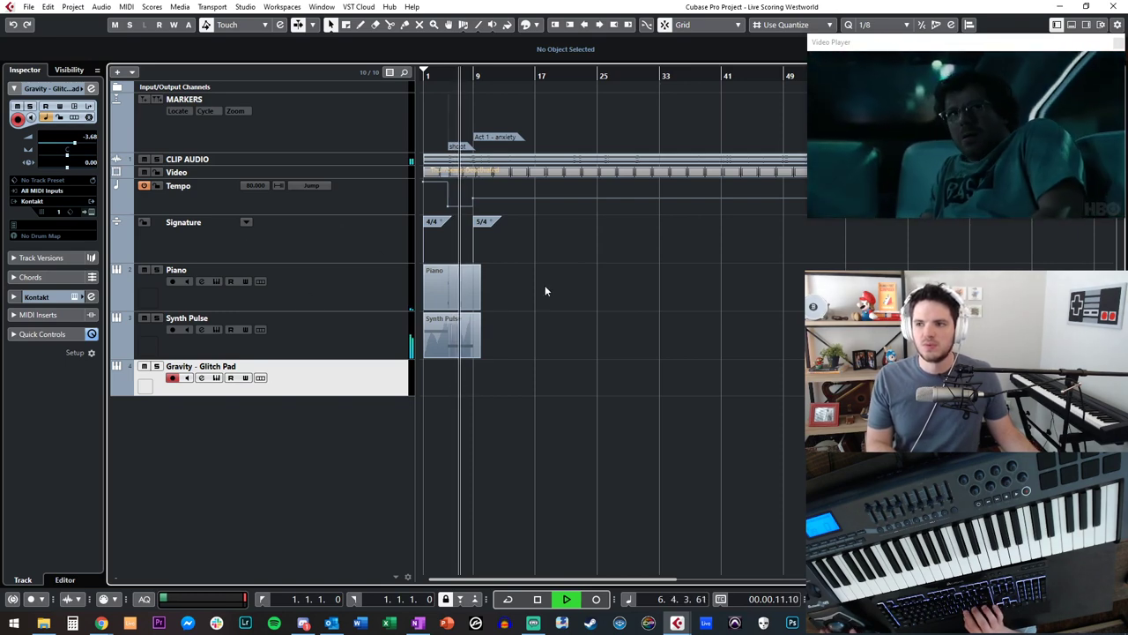
pyautogui.press('h')
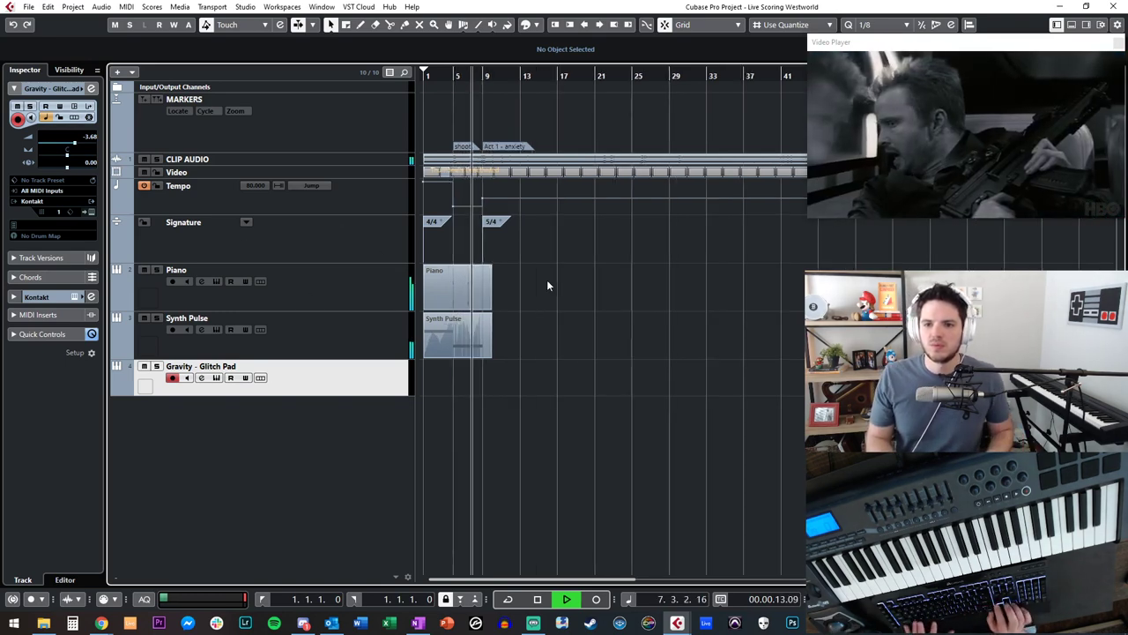
pyautogui.press('h')
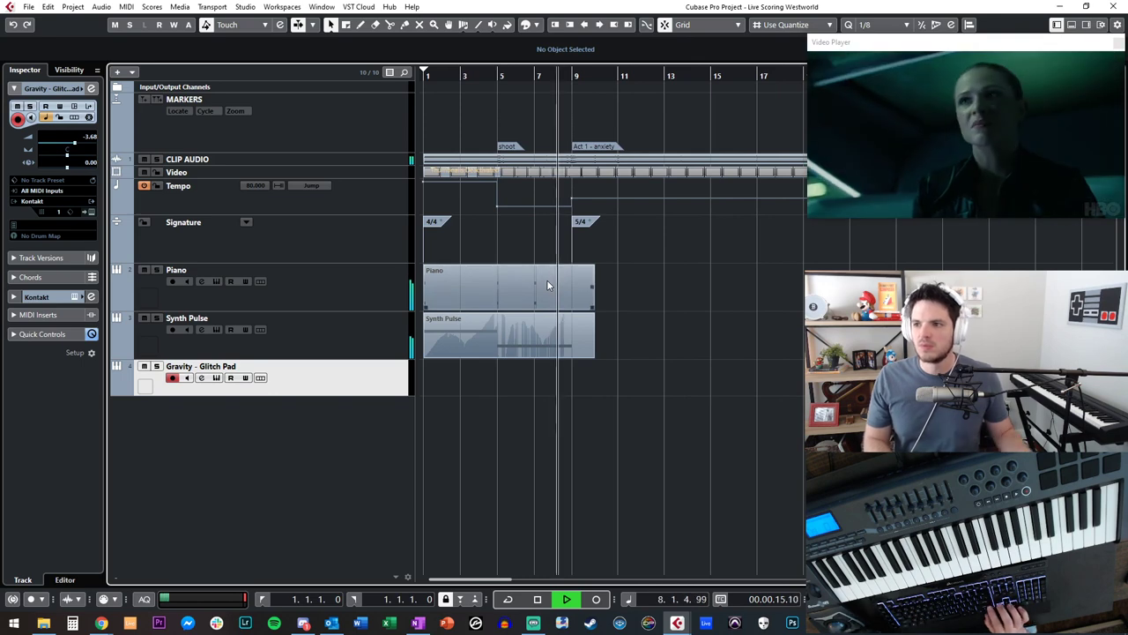
pyautogui.press('f')
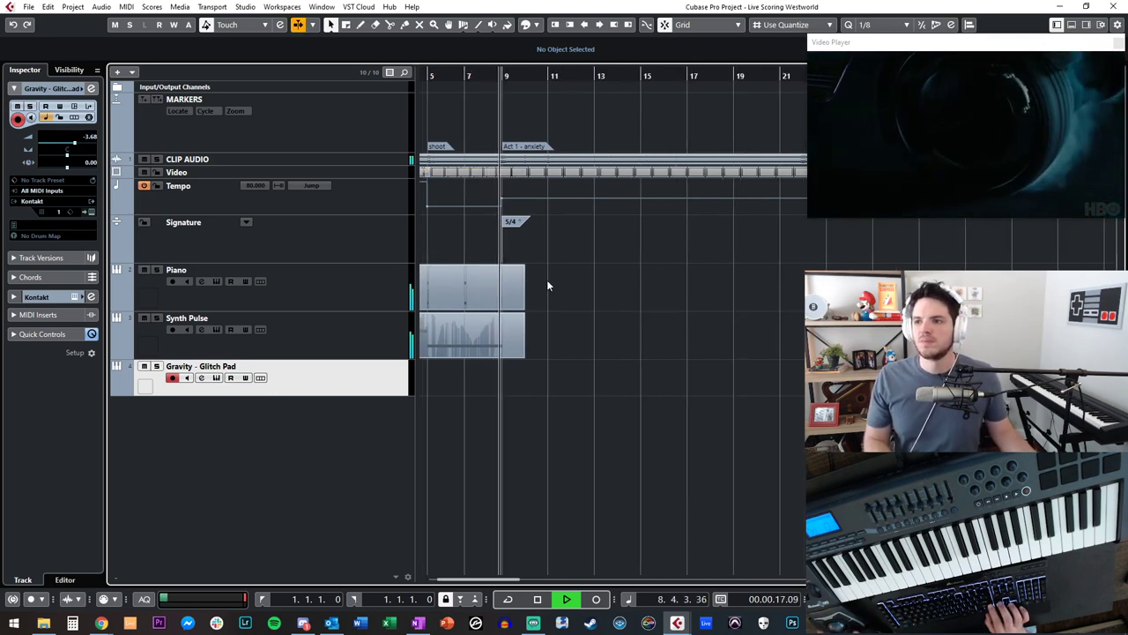
pyautogui.press('space')
# - Add one Kontakt instrument track routed to Stereo Out and open its instrument editor
pyautogui.hotkey('ctrl', 't')
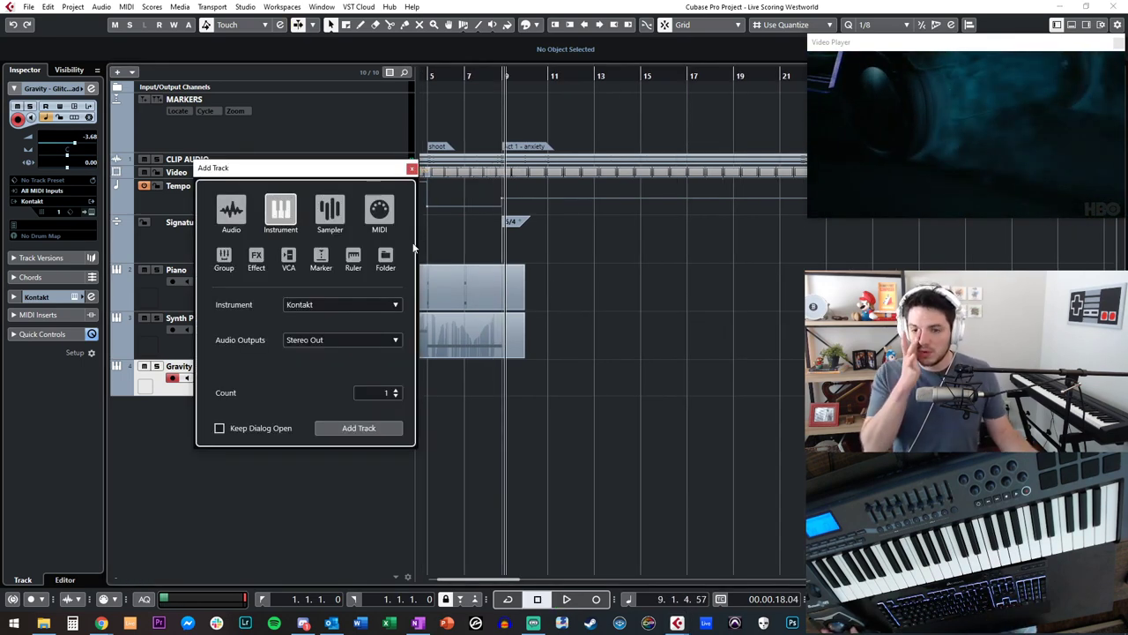
pyautogui.click(359, 428)
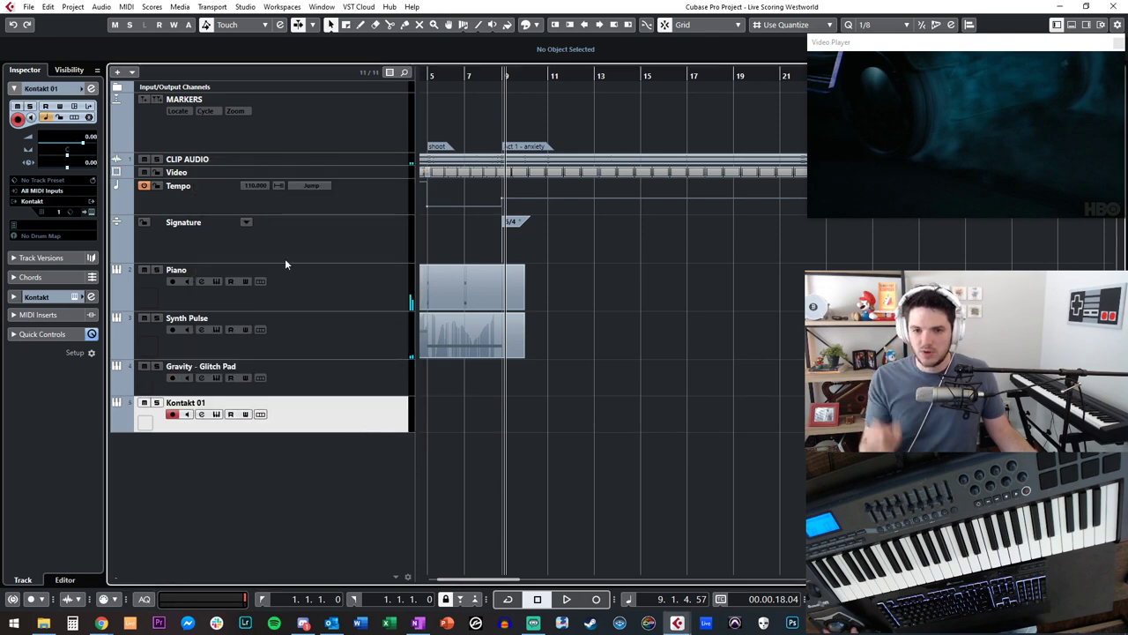
pyautogui.click(90, 213)
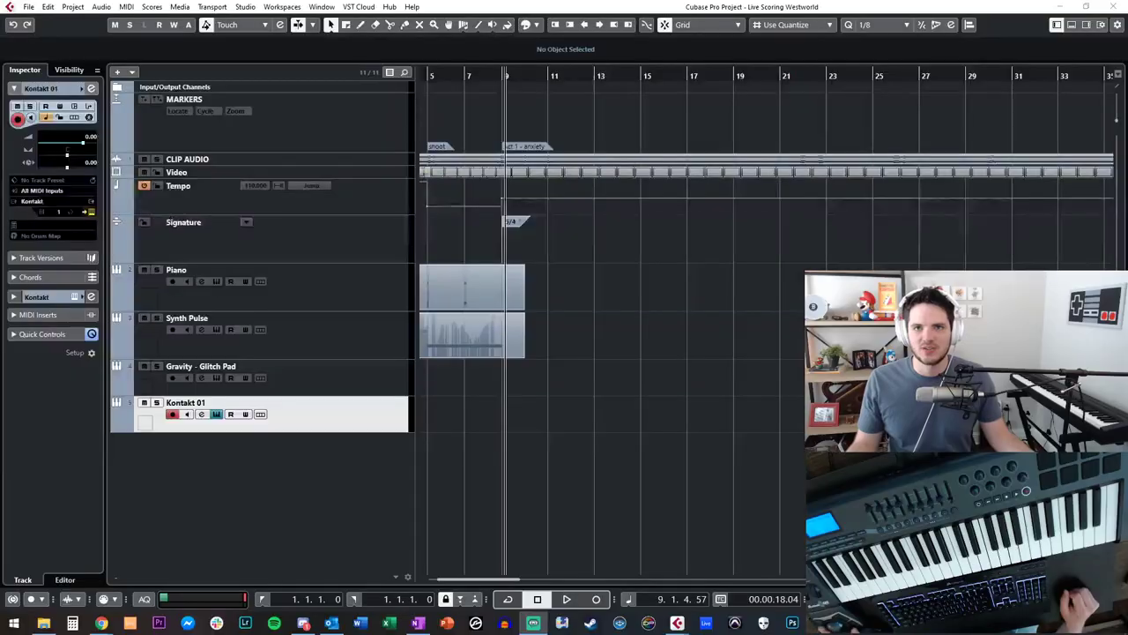
# - Load the Indie.nki instrument from the Sonokinetic Indie library into the new Kontakt track
pyautogui.click(574, 301)
pyautogui.moveTo(468, 44); pyautogui.dragTo(415, 26)
pyautogui.scroll(-6, 340, 264)
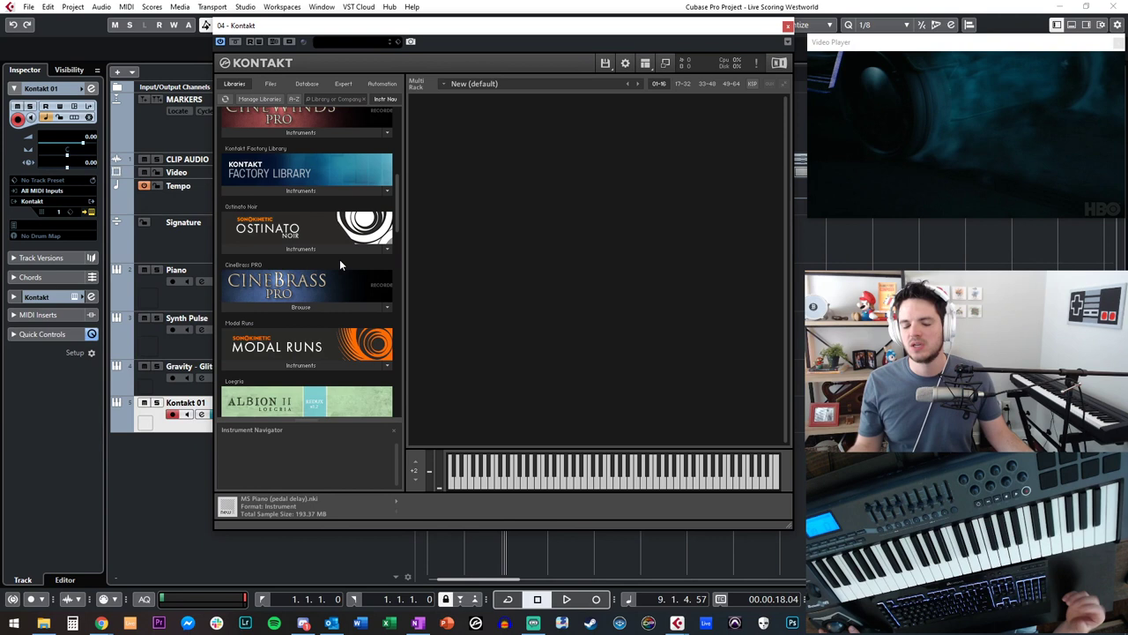
pyautogui.scroll(-3, 340, 263)
pyautogui.scroll(-2, 340, 264)
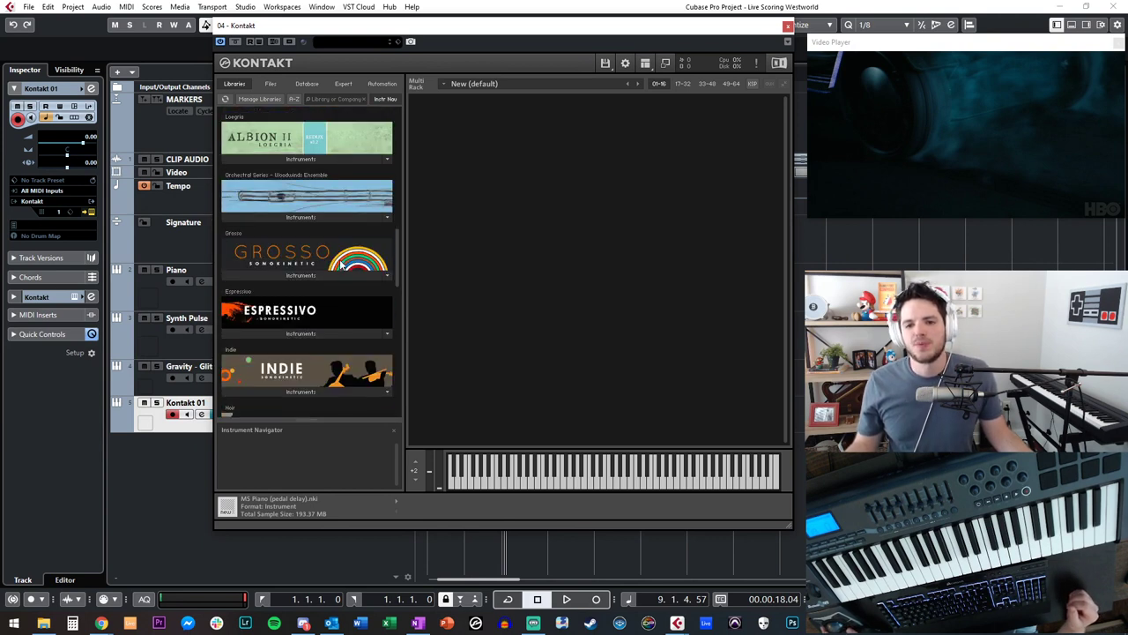
pyautogui.scroll(-2, 340, 263)
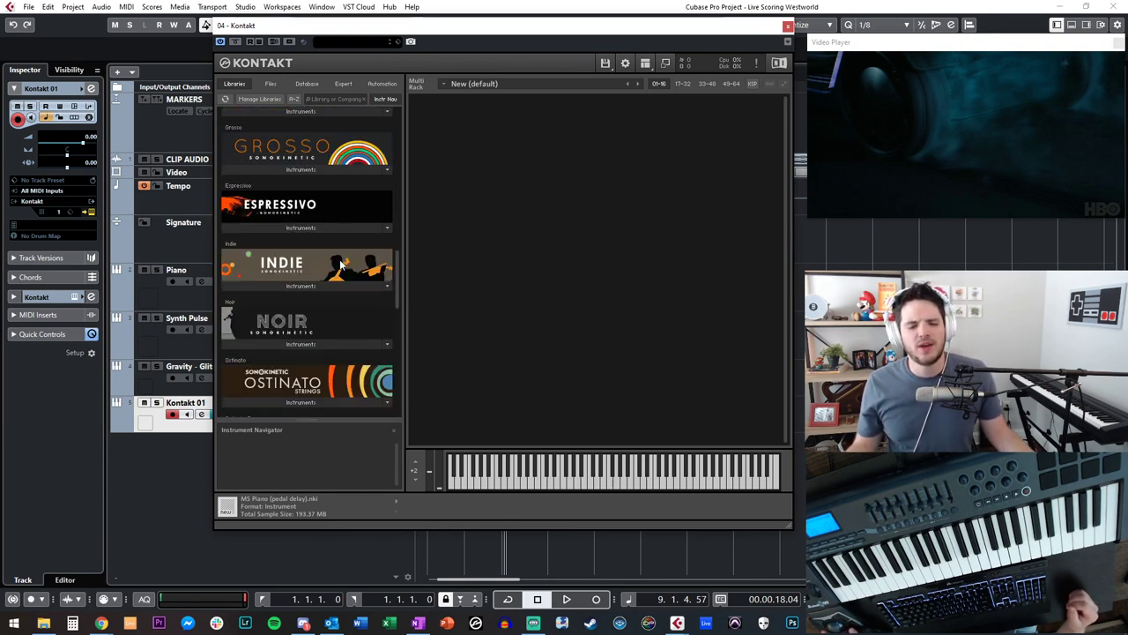
pyautogui.click(319, 285)
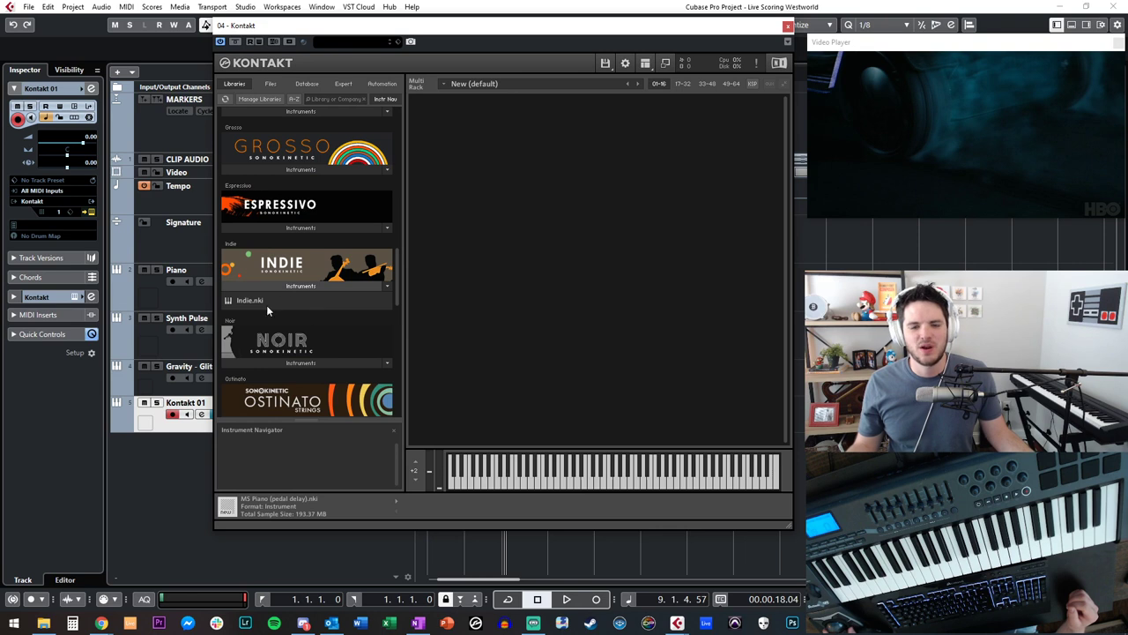
pyautogui.click(266, 304)
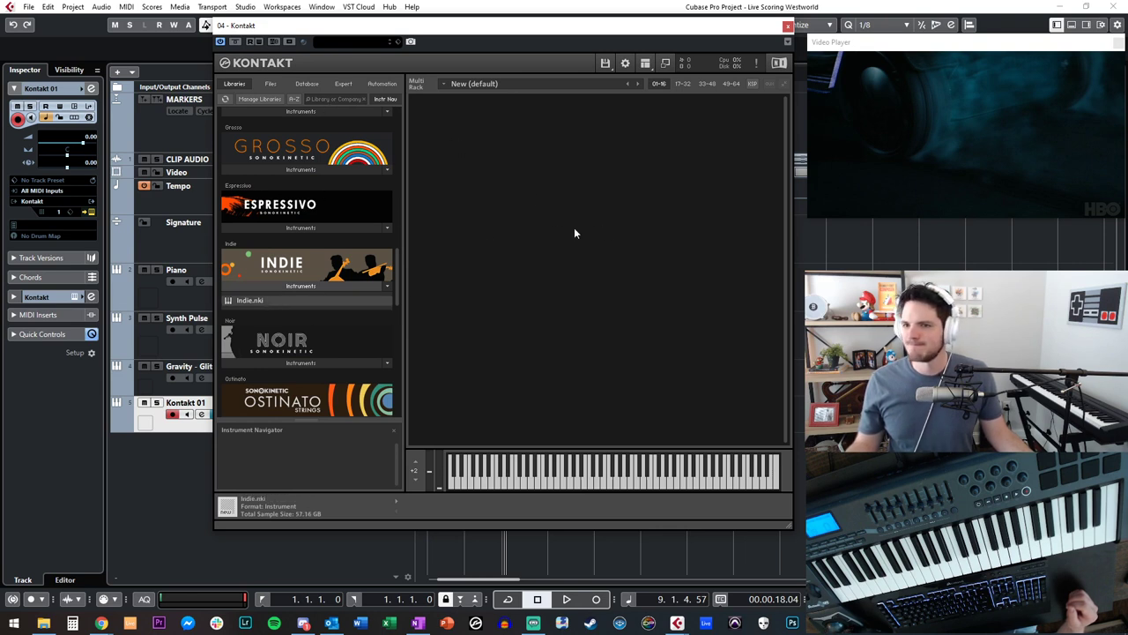
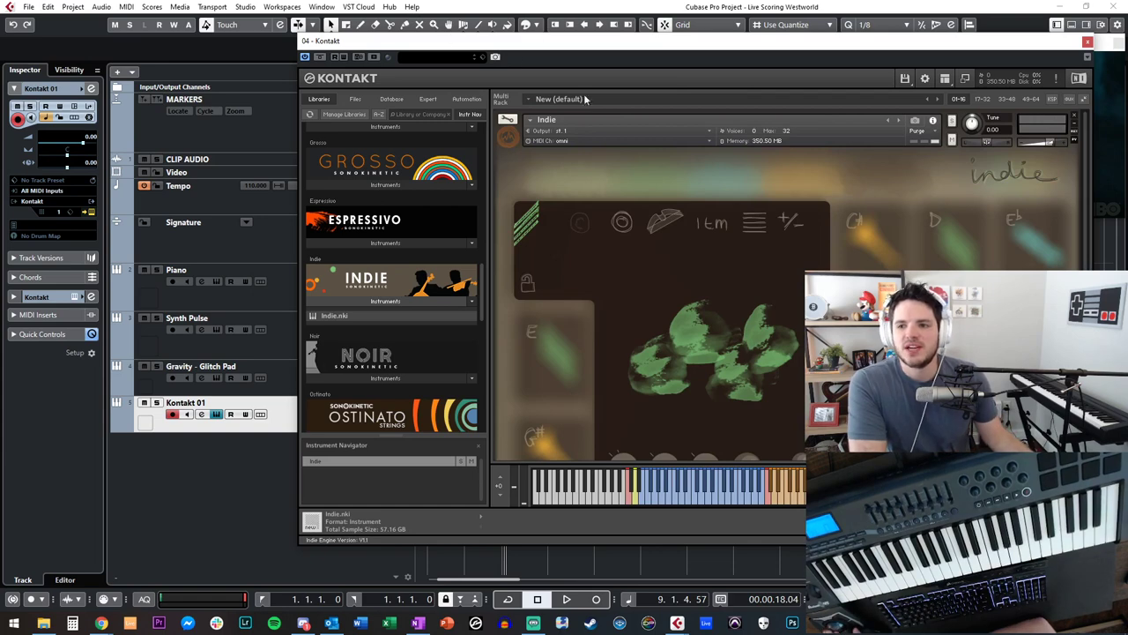
# - Close the Kontakt editor and rename the Kontakt 01 track as Indie
pyautogui.moveTo(544, 44); pyautogui.dragTo(446, 100)
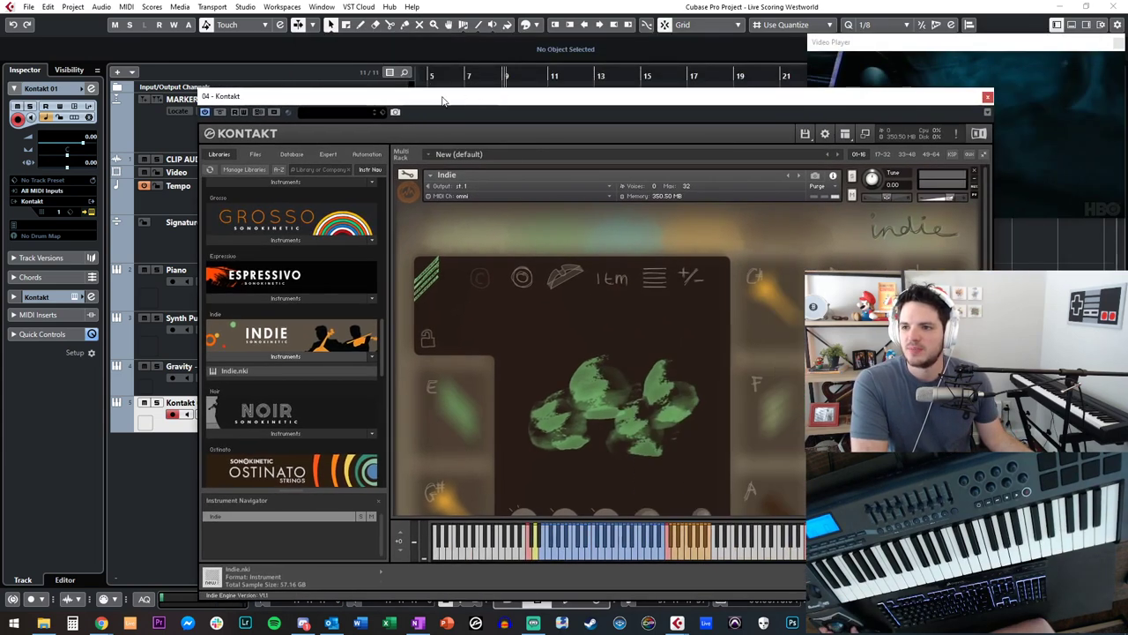
pyautogui.click(989, 98)
pyautogui.doubleClick(180, 403)
pyautogui.write('Indie')
pyautogui.press('Return')
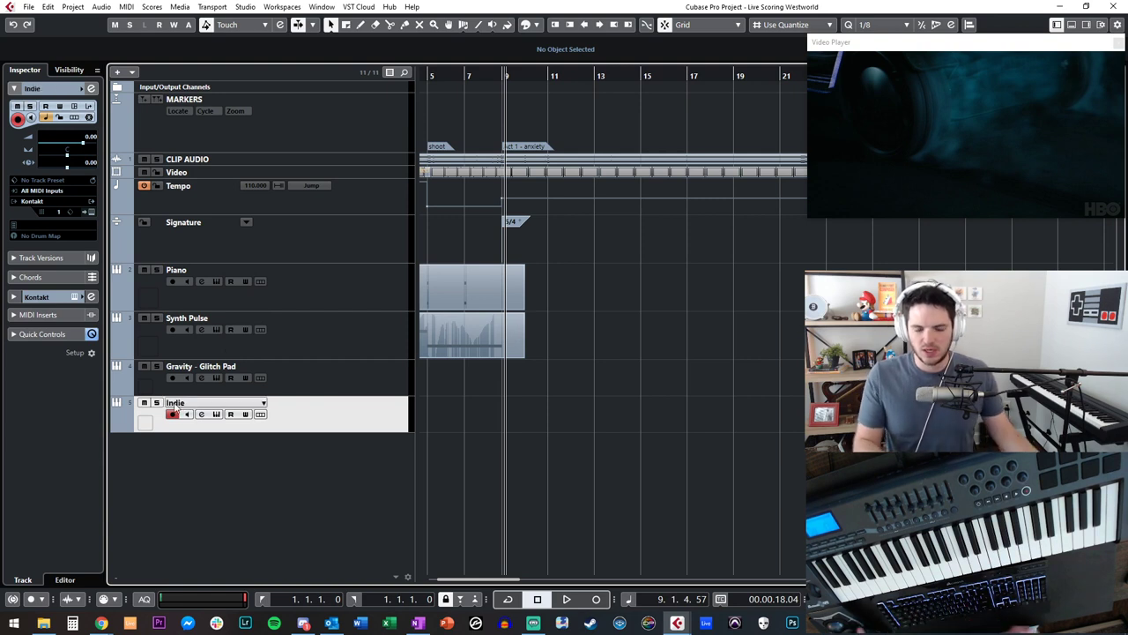
pyautogui.click(243, 125)
pyautogui.rightClick(313, 108)
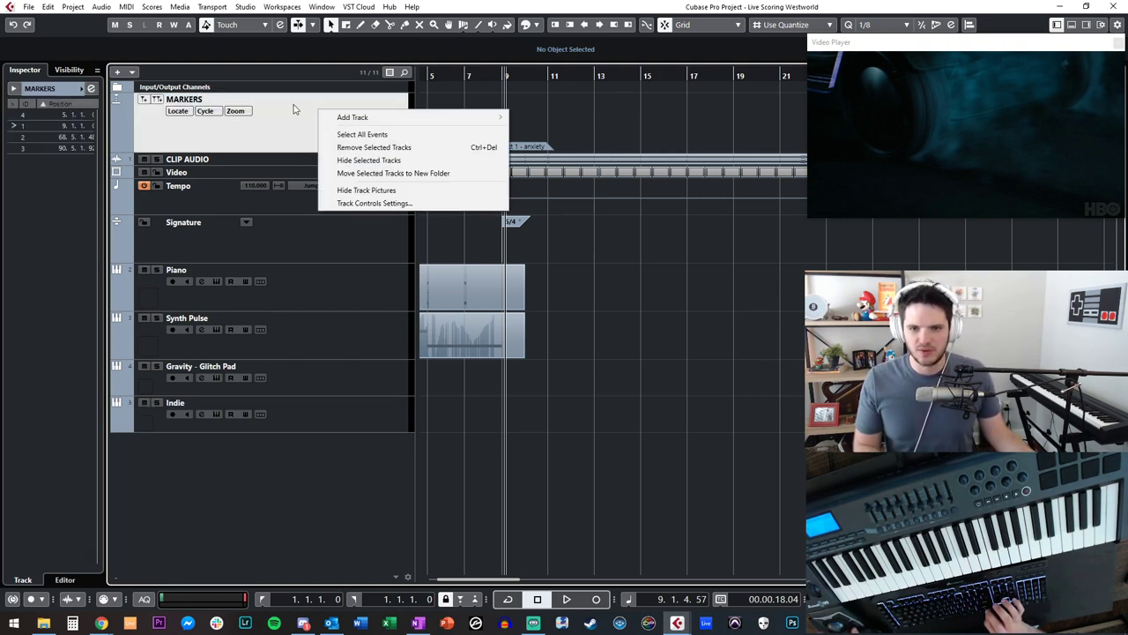
pyautogui.click(294, 125)
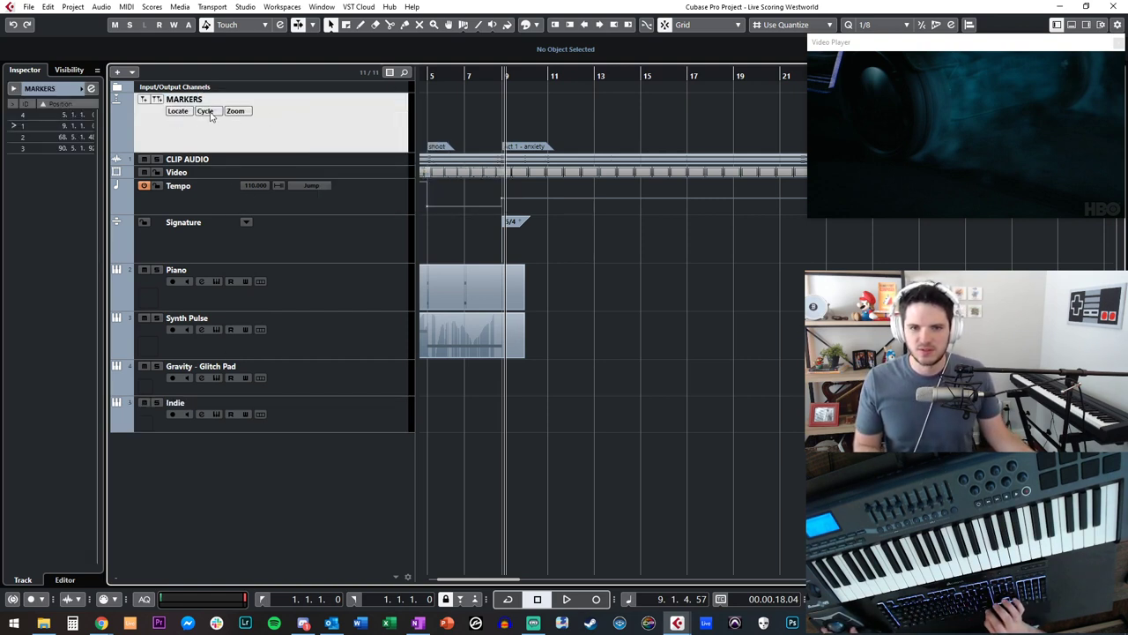
pyautogui.rightClick(299, 120)
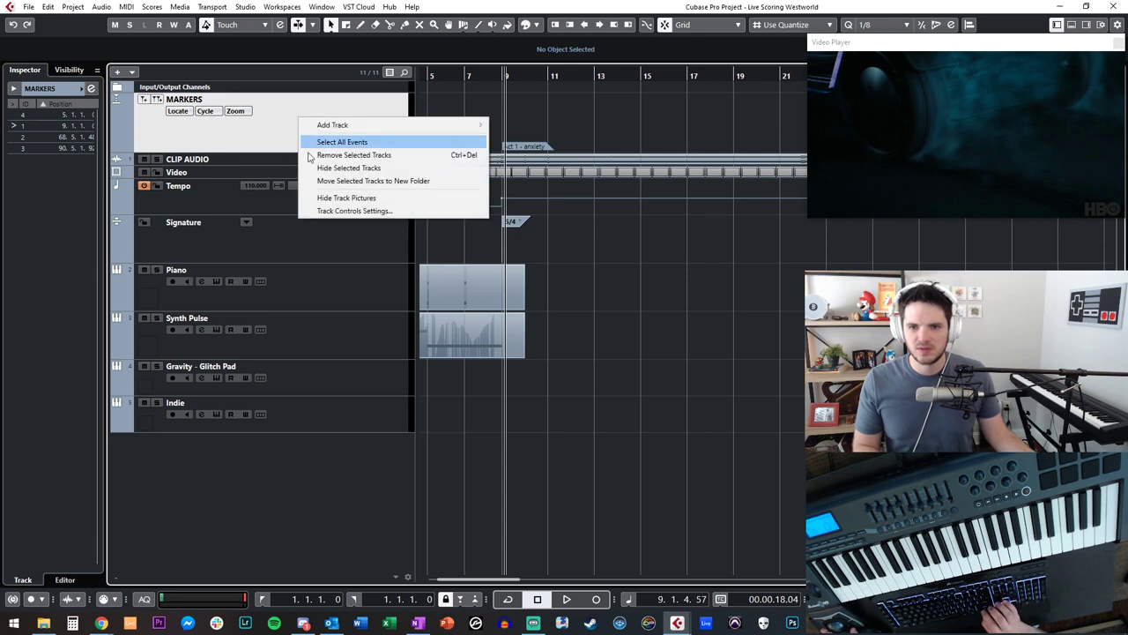
pyautogui.click(317, 212)
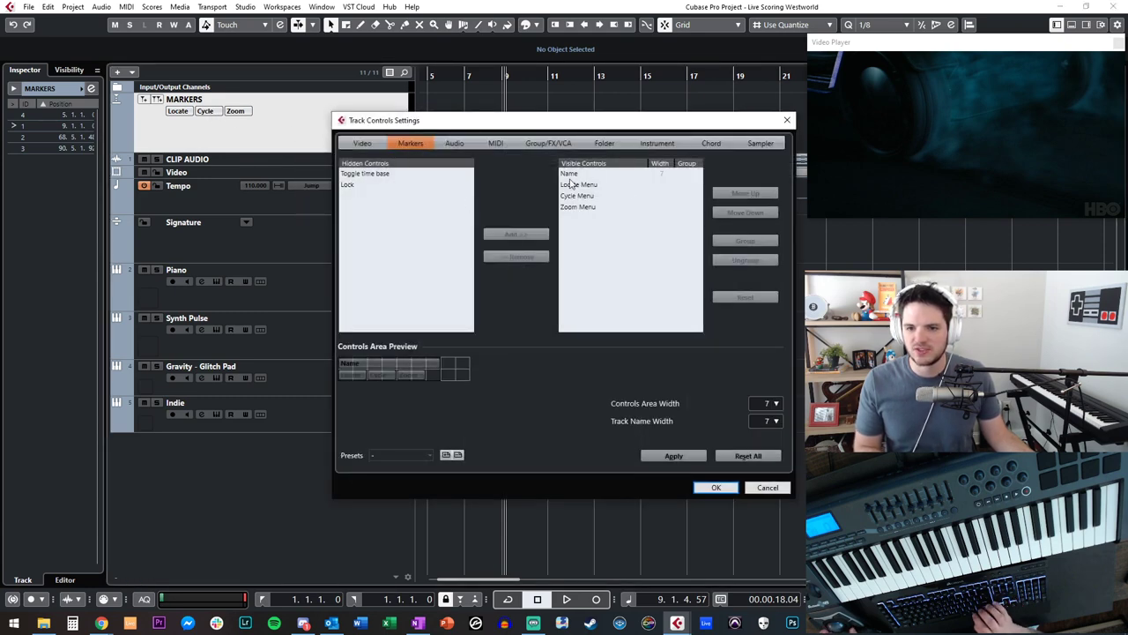
pyautogui.click(787, 121)
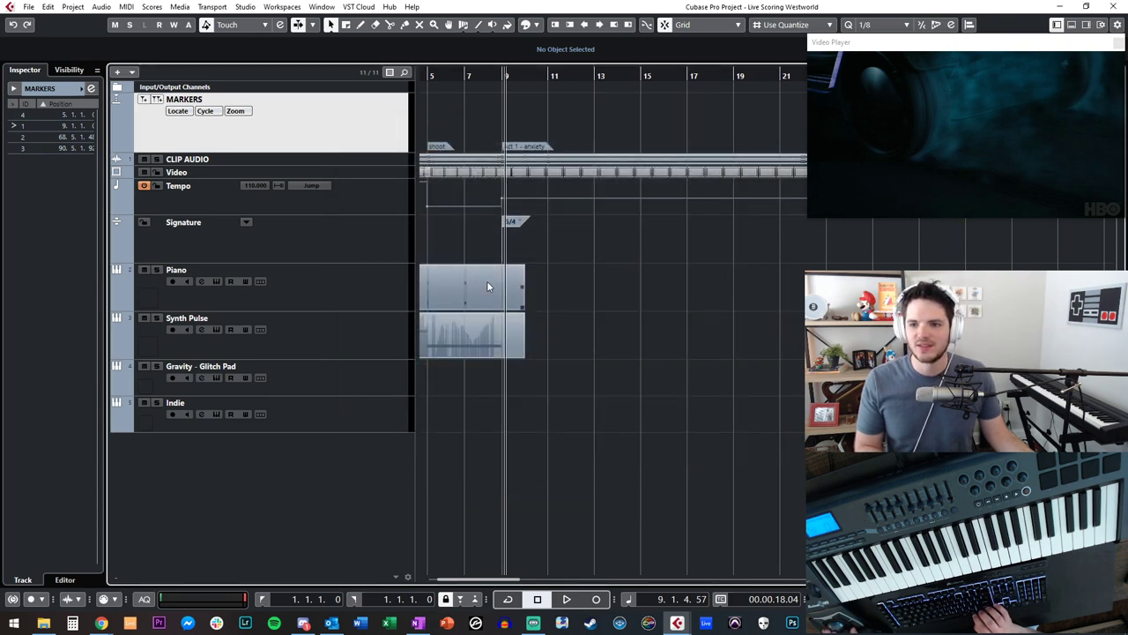
# - Add the Toggle time base control to the visible track controls of marker tracks and apply the settings
pyautogui.press('h')
pyautogui.press('h')
pyautogui.press('h')
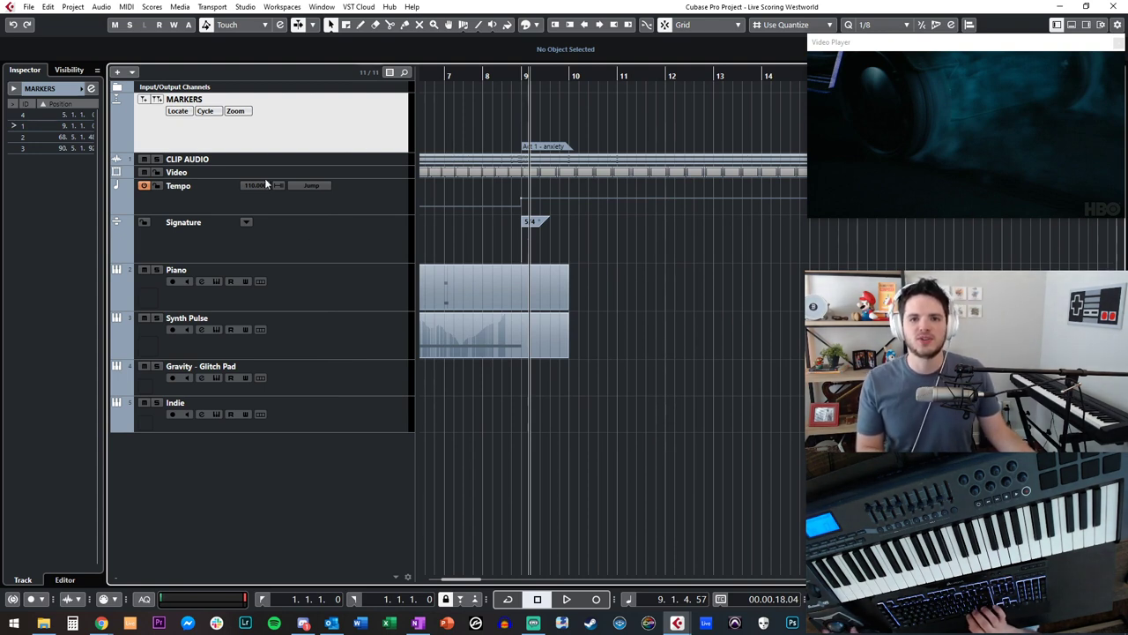
pyautogui.rightClick(288, 132)
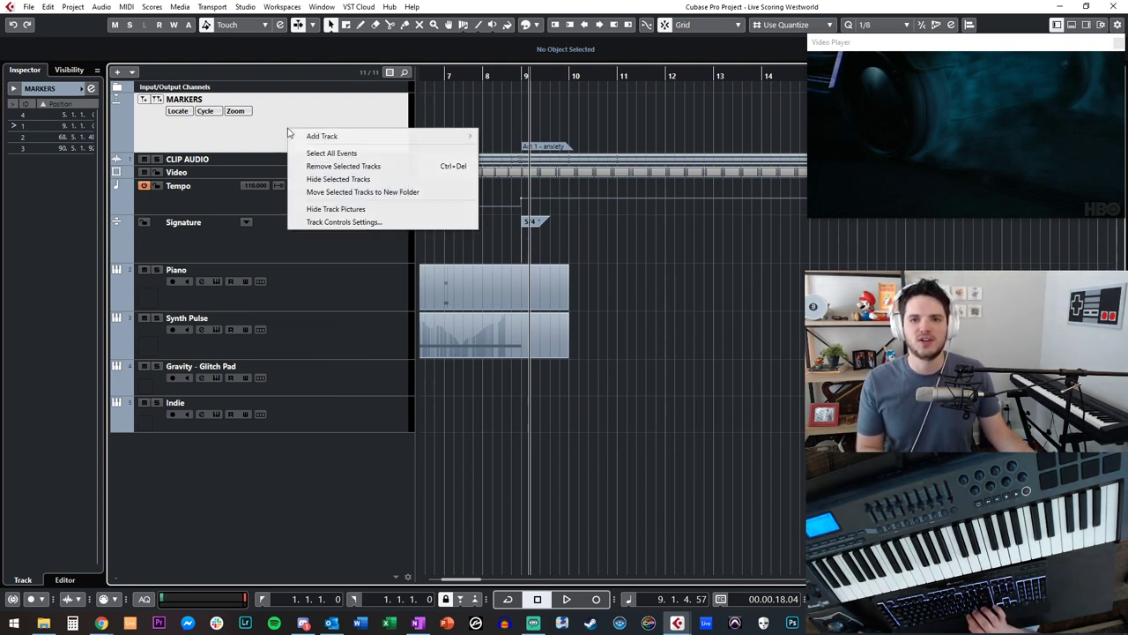
pyautogui.click(344, 221)
pyautogui.moveTo(499, 126); pyautogui.dragTo(218, 105)
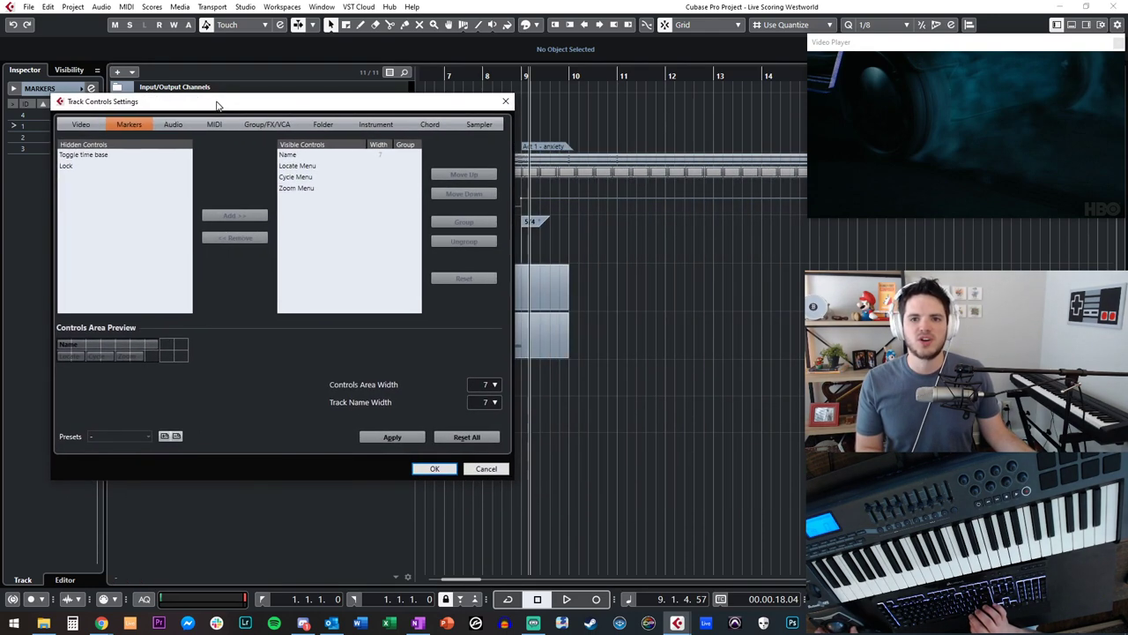
pyautogui.click(104, 156)
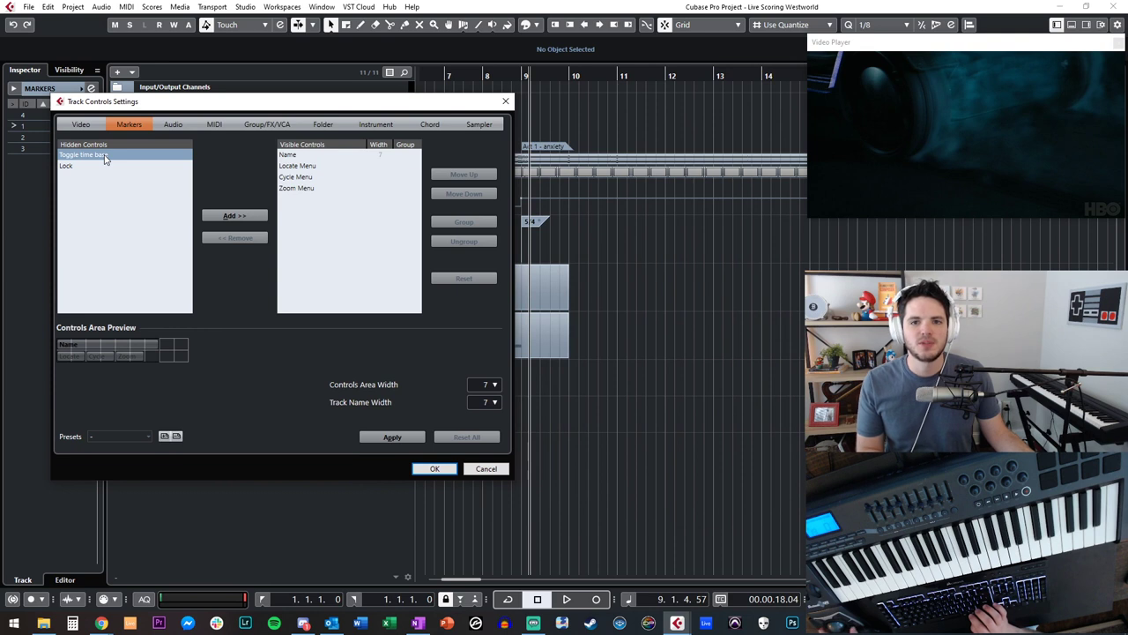
pyautogui.click(234, 216)
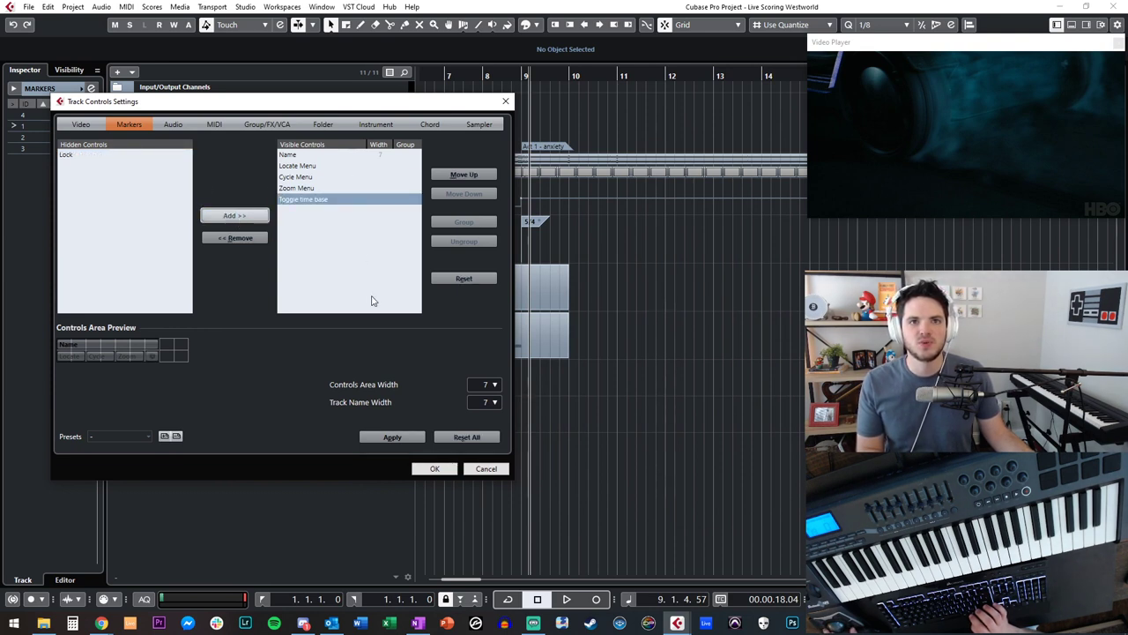
pyautogui.click(412, 441)
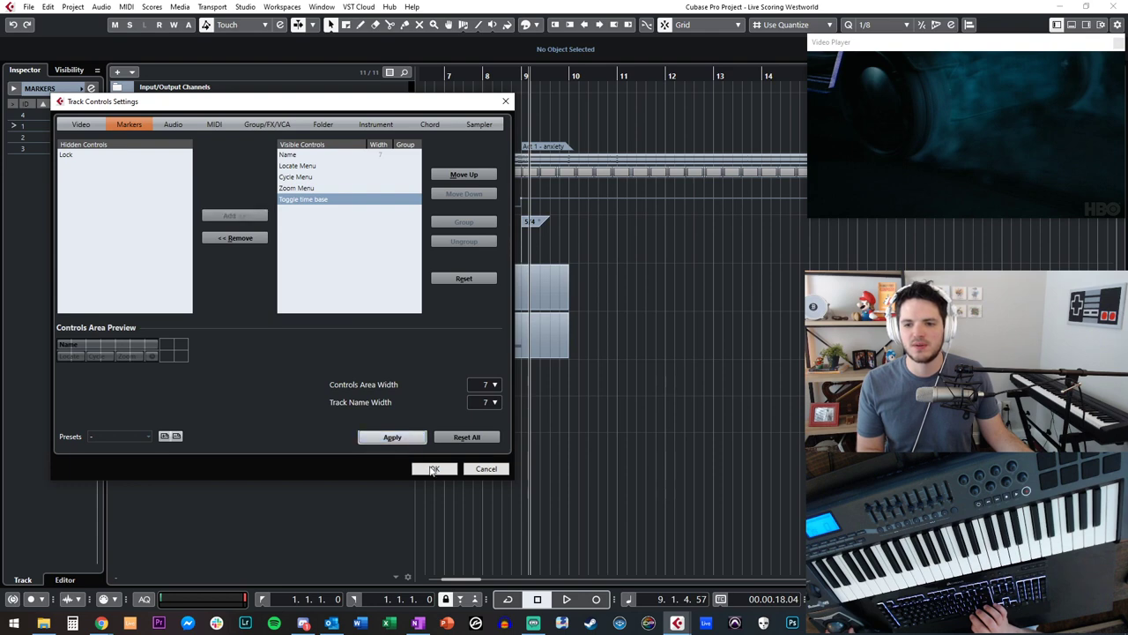
pyautogui.click(434, 469)
# - Toggle the MARKERS track's time base between musical and linear
pyautogui.click(260, 112)
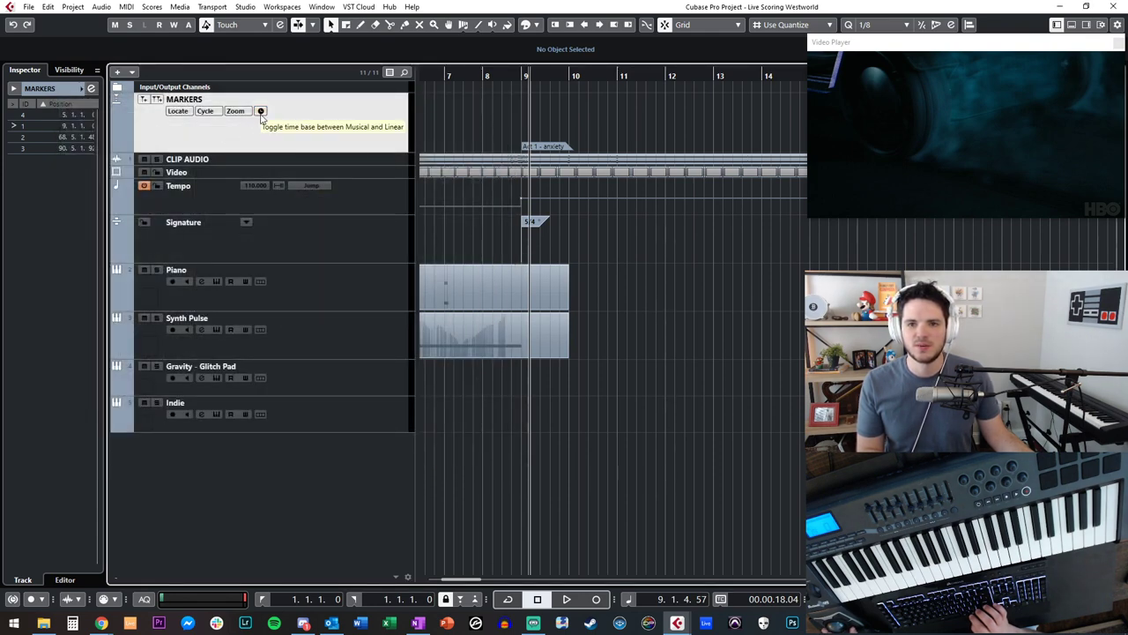
pyautogui.click(261, 112)
pyautogui.click(261, 111)
pyautogui.click(261, 112)
pyautogui.click(261, 112)
pyautogui.click(261, 111)
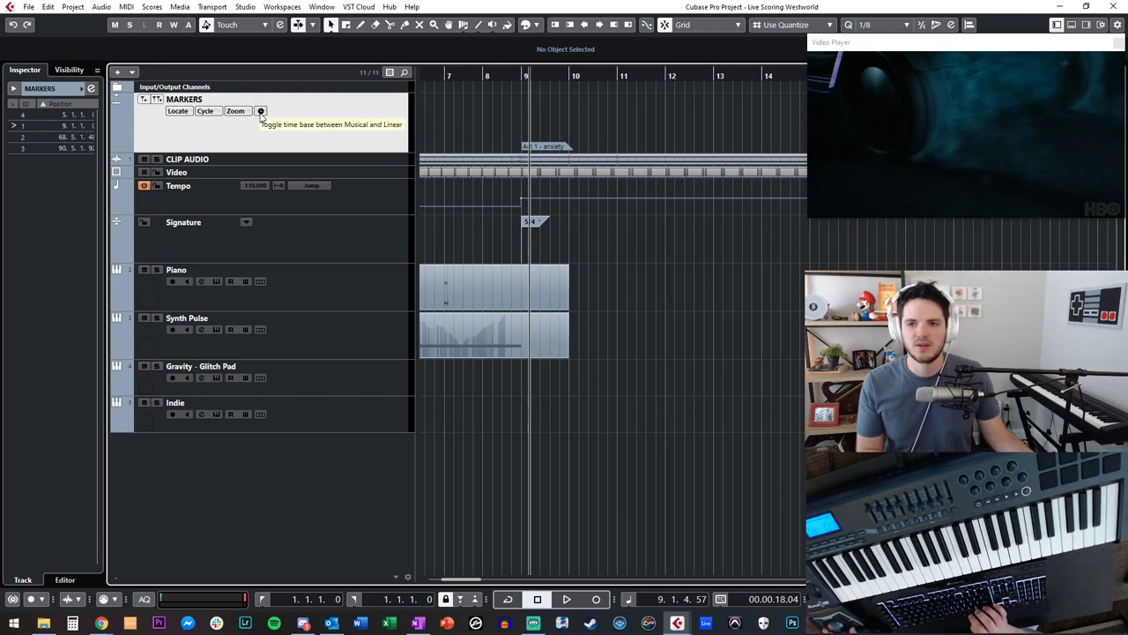
# - Move the Act 2 - angry marker to 68.5.3.0 and toggle the MARKERS track's time base again
pyautogui.hscroll(10, 453, 111)
pyautogui.hscroll(8, 473, 121)
pyautogui.moveTo(603, 146)
pyautogui.mouseDown()
pyautogui.moveTo(568, 148)
pyautogui.moveTo(623, 154)
pyautogui.moveTo(594, 150)
pyautogui.mouseUp()
pyautogui.click(260, 112)
# - Reduce the height of all tracks in the project and clear the marker selection
pyautogui.hotkey('shift', 'g')
pyautogui.hotkey('shift', 'g')
pyautogui.hotkey('shift', 'g')
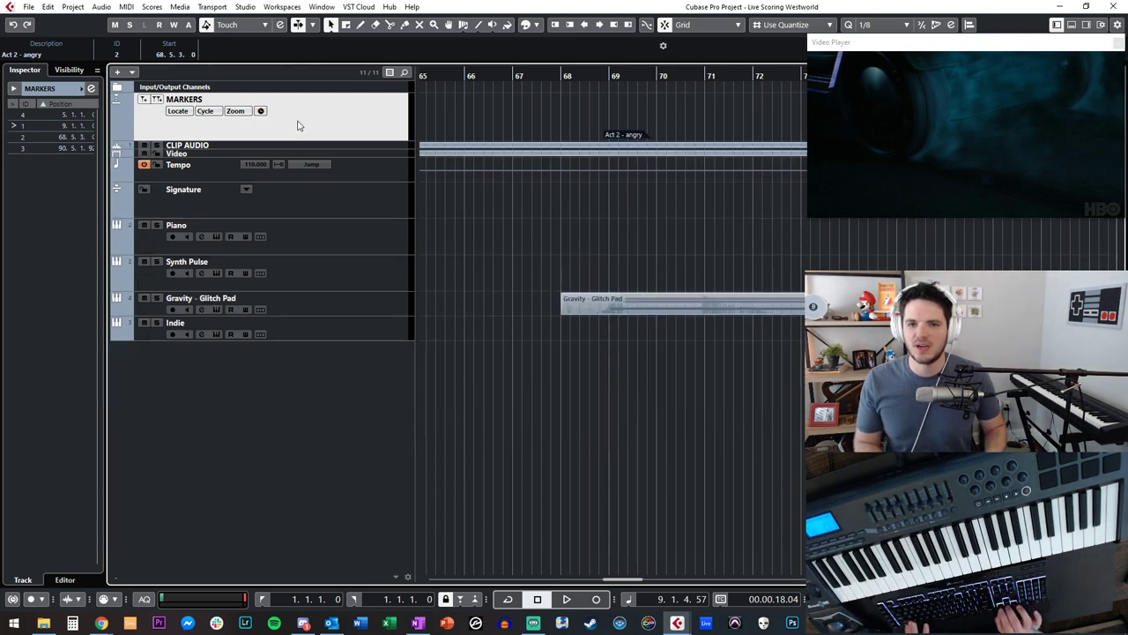
pyautogui.hotkey('shift', 'h')
pyautogui.click(461, 207)
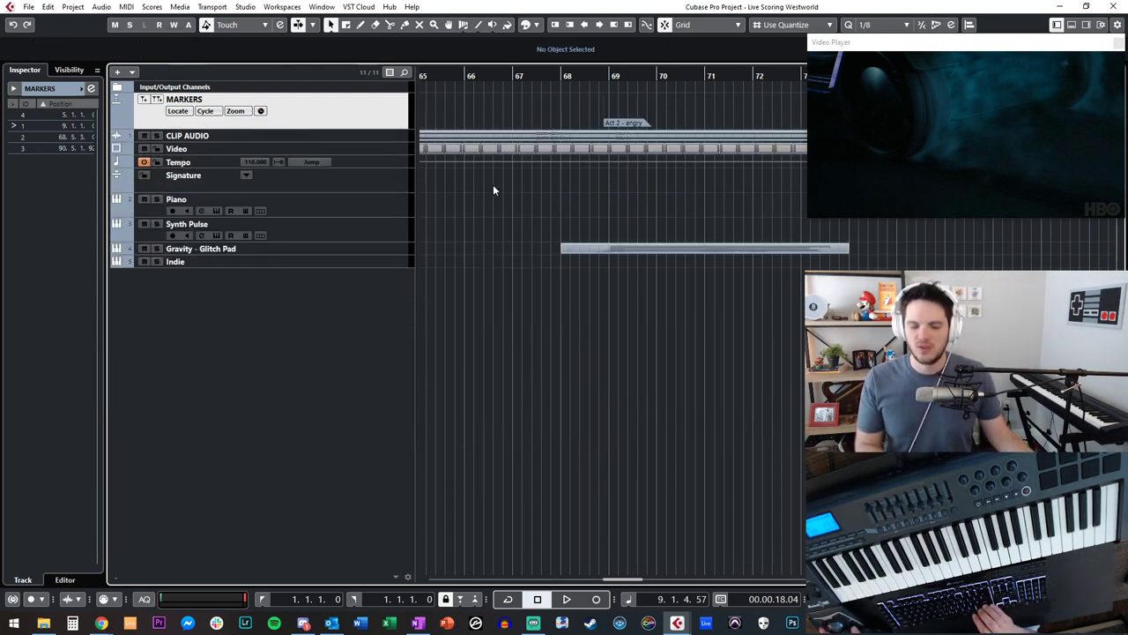
# - Return the playhead to bar 1 and play the opening up to the shoot marker at bar 5
pyautogui.press('KP_Add')
pyautogui.press('KP_Add')
pyautogui.press('KP_Subtract')
pyautogui.press('KP_Subtract')
pyautogui.press('KP_Subtract')
pyautogui.press('KP_Subtract')
pyautogui.press('KP_Subtract')
pyautogui.press('KP_Subtract')
pyautogui.press('KP_Subtract')
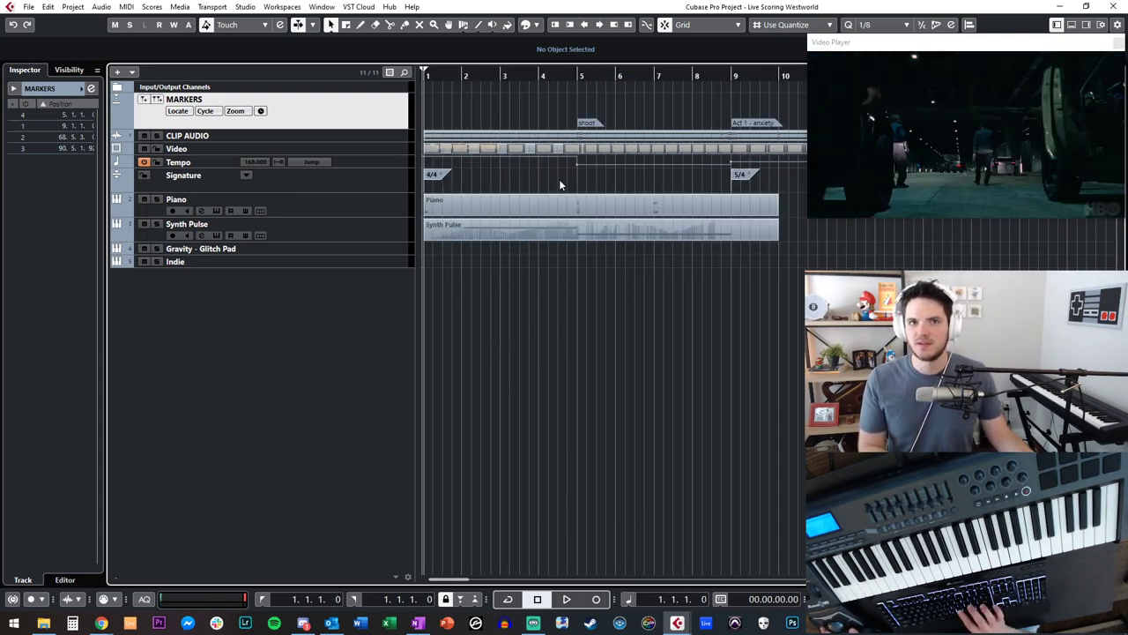
pyautogui.press('KP_Subtract')
pyautogui.press('KP_Add')
pyautogui.press('space')
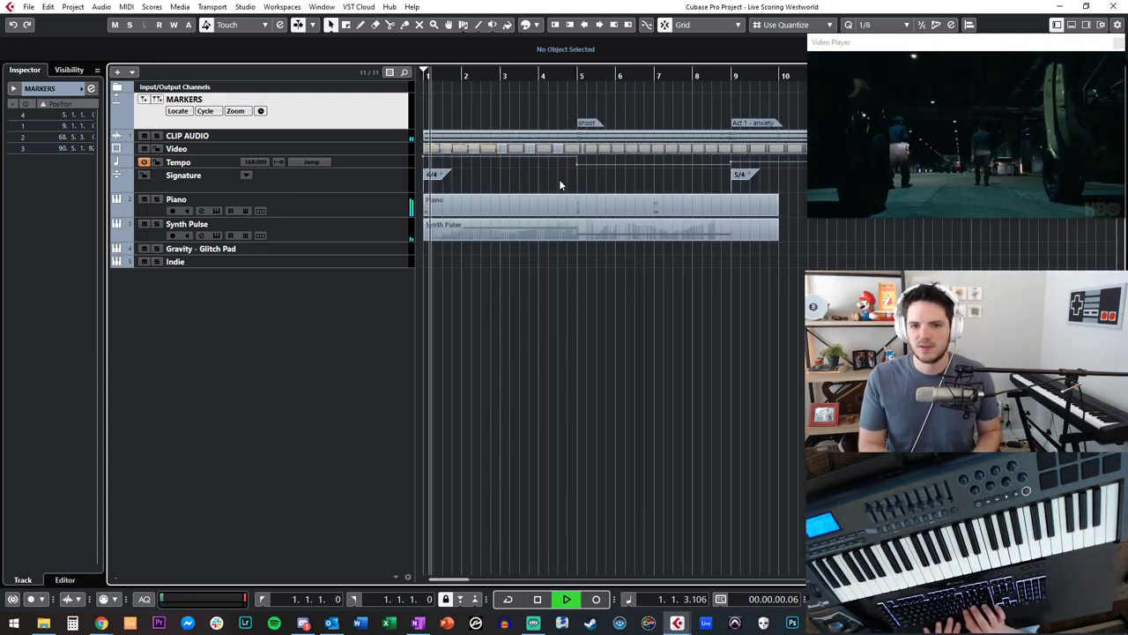
pyautogui.press('space')
# - Open the Indie track's Kontakt editor, then reposition and enlarge its window to fit the whole instrument interface
pyautogui.click(291, 260)
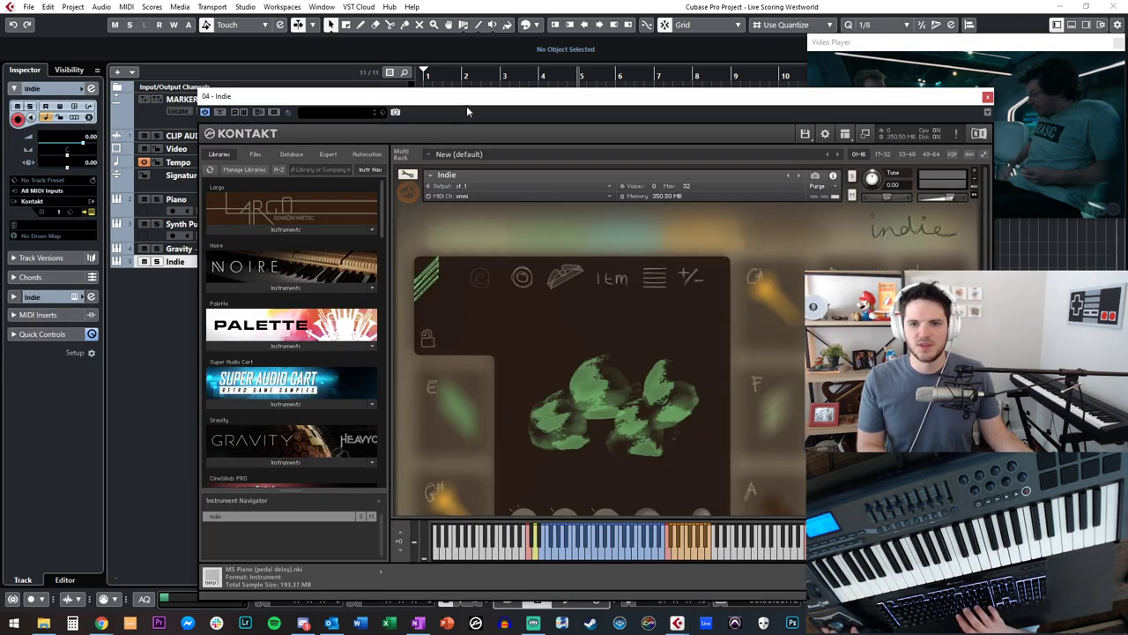
pyautogui.moveTo(467, 99); pyautogui.dragTo(145, 17)
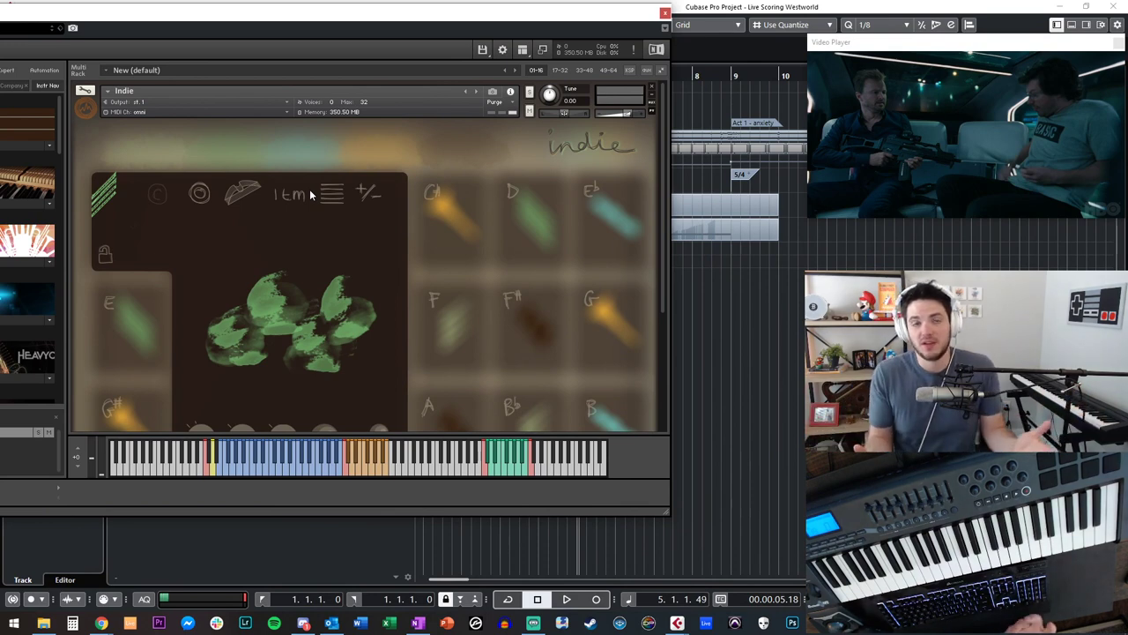
pyautogui.scroll(-2, 324, 156)
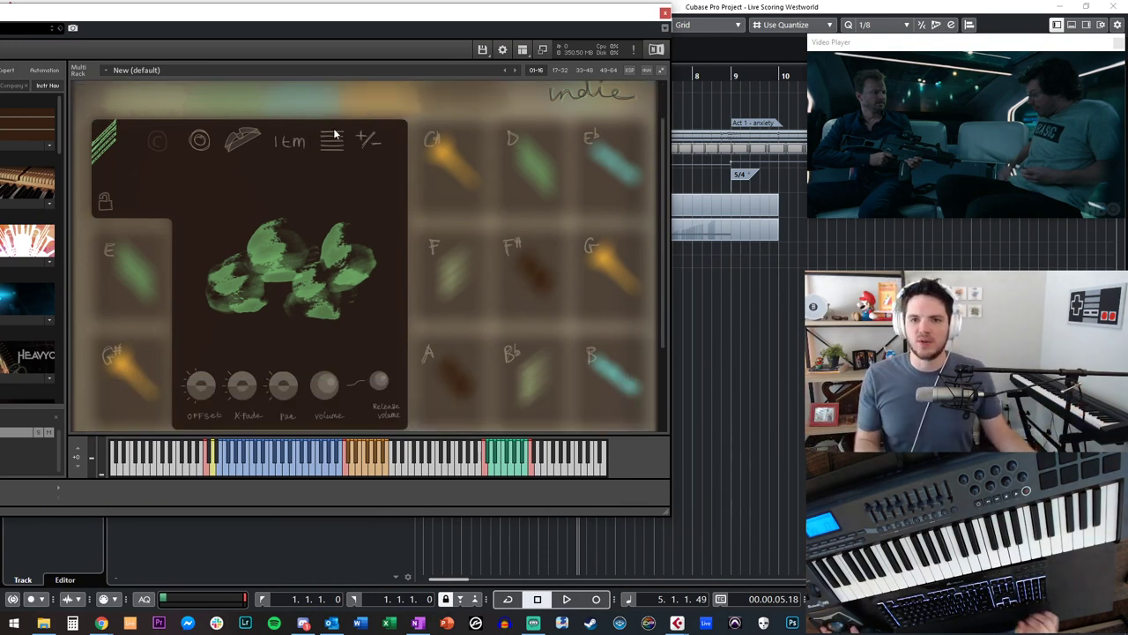
pyautogui.moveTo(319, 25); pyautogui.dragTo(396, 21)
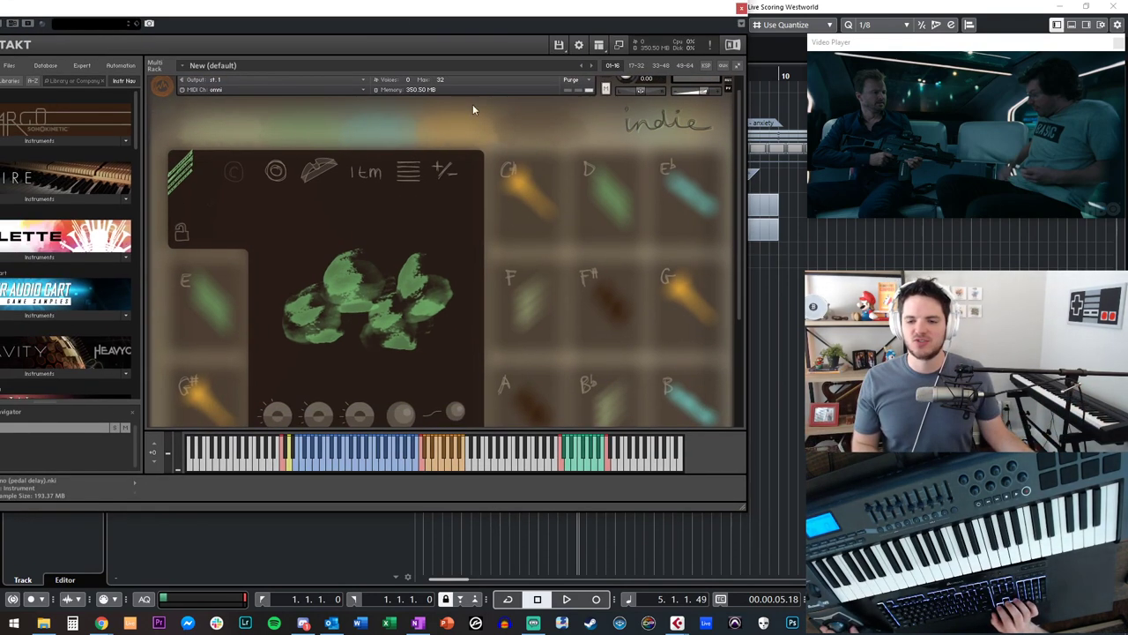
pyautogui.moveTo(745, 515); pyautogui.dragTo(769, 625)
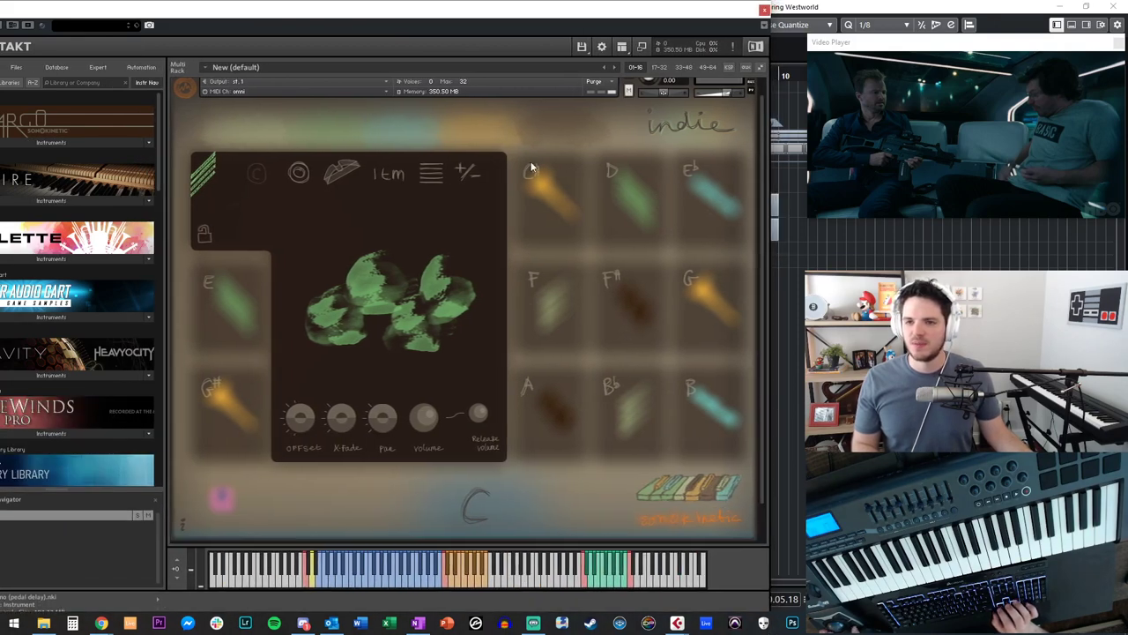
pyautogui.moveTo(451, 31); pyautogui.dragTo(440, 0)
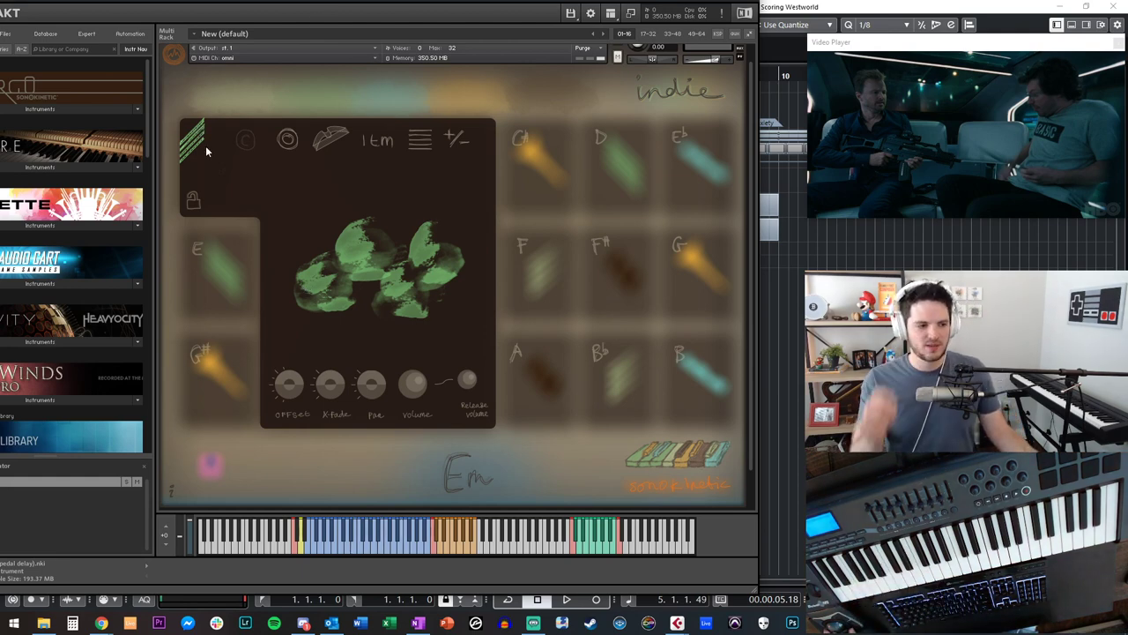
# - Reopen the Indie track's Kontakt editor and audition several strings ensemble "walks" phrases in the phrase browser
pyautogui.hotkey('ctrl', 'w')
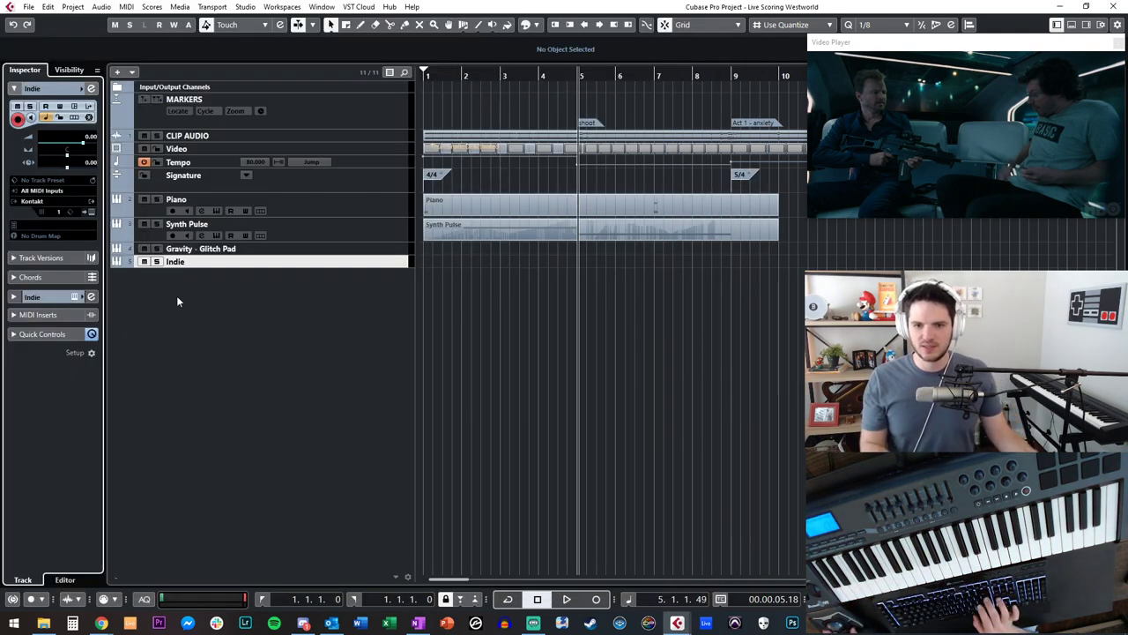
pyautogui.click(92, 212)
pyautogui.click(394, 268)
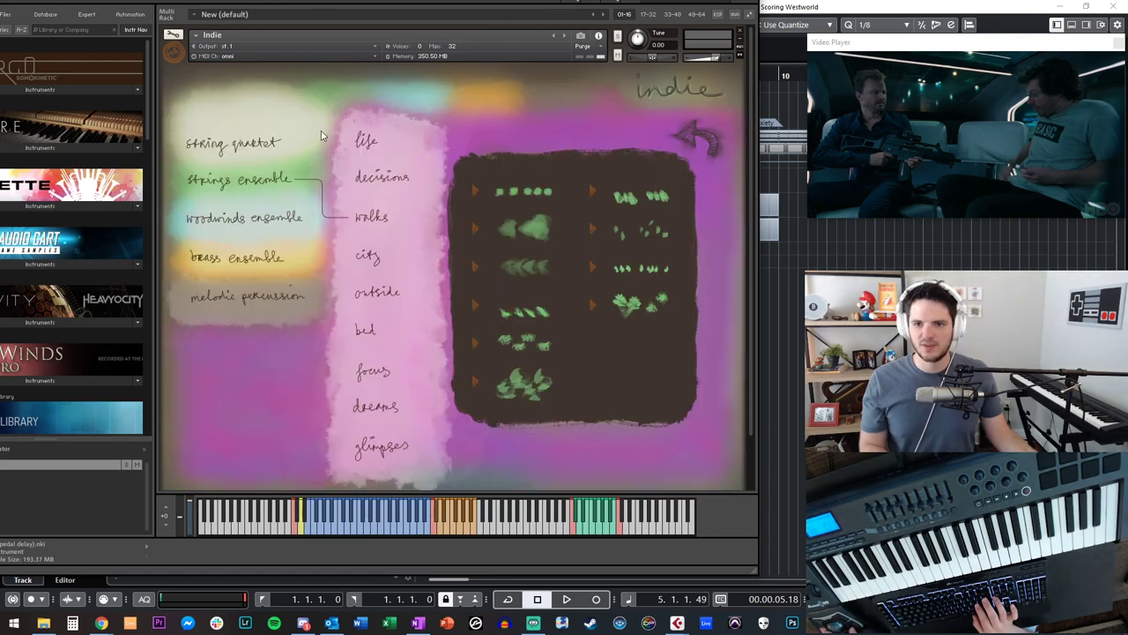
pyautogui.click(475, 191)
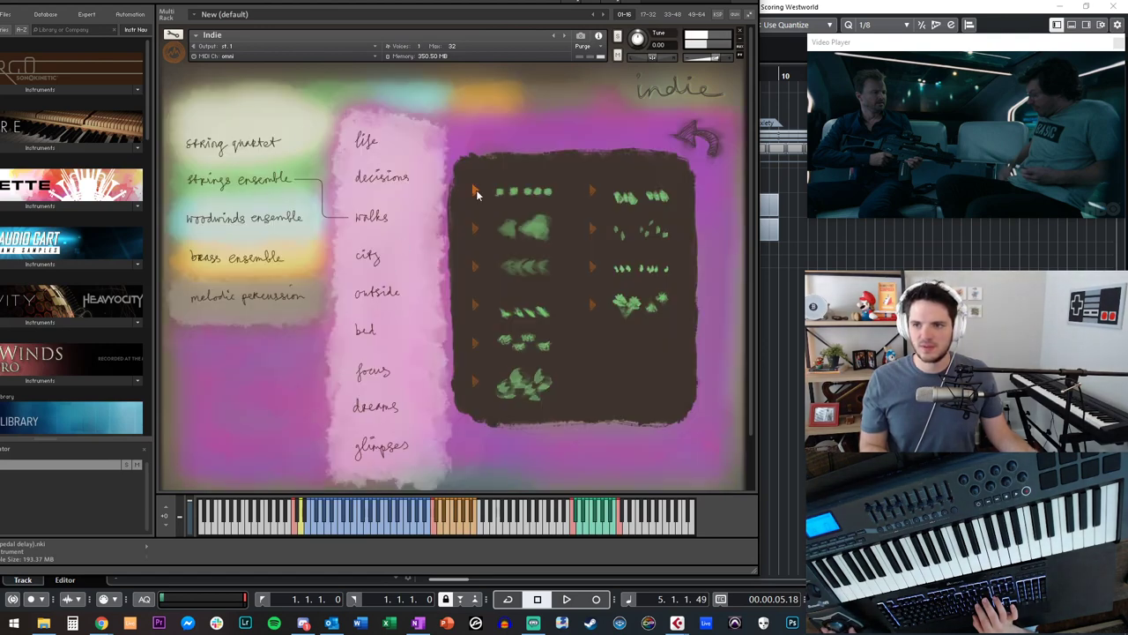
pyautogui.click(475, 305)
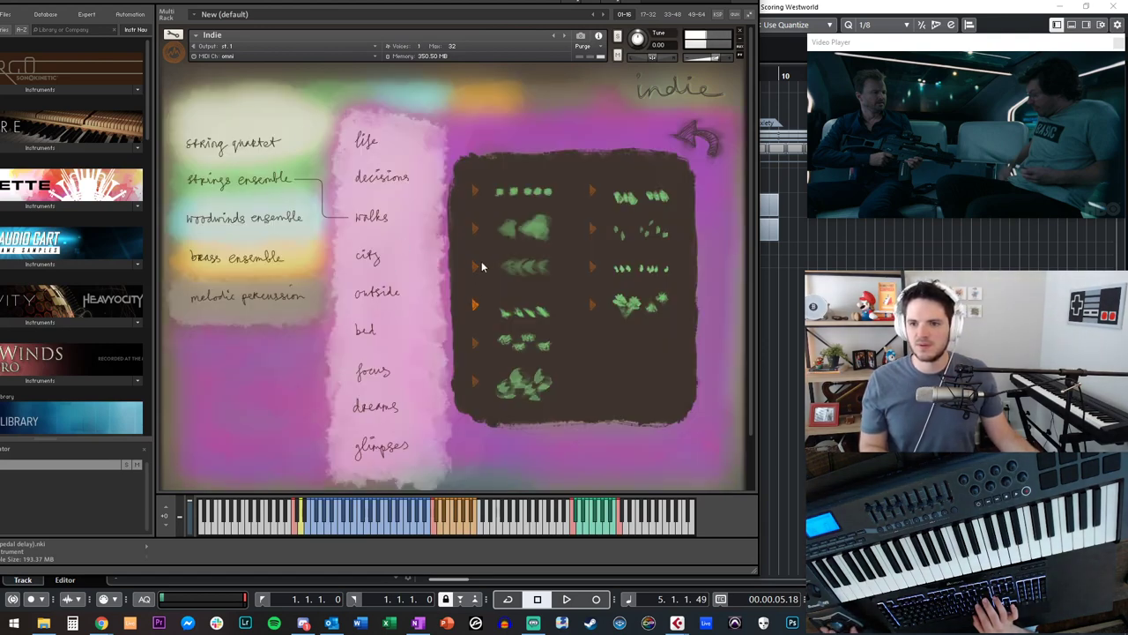
pyautogui.click(476, 230)
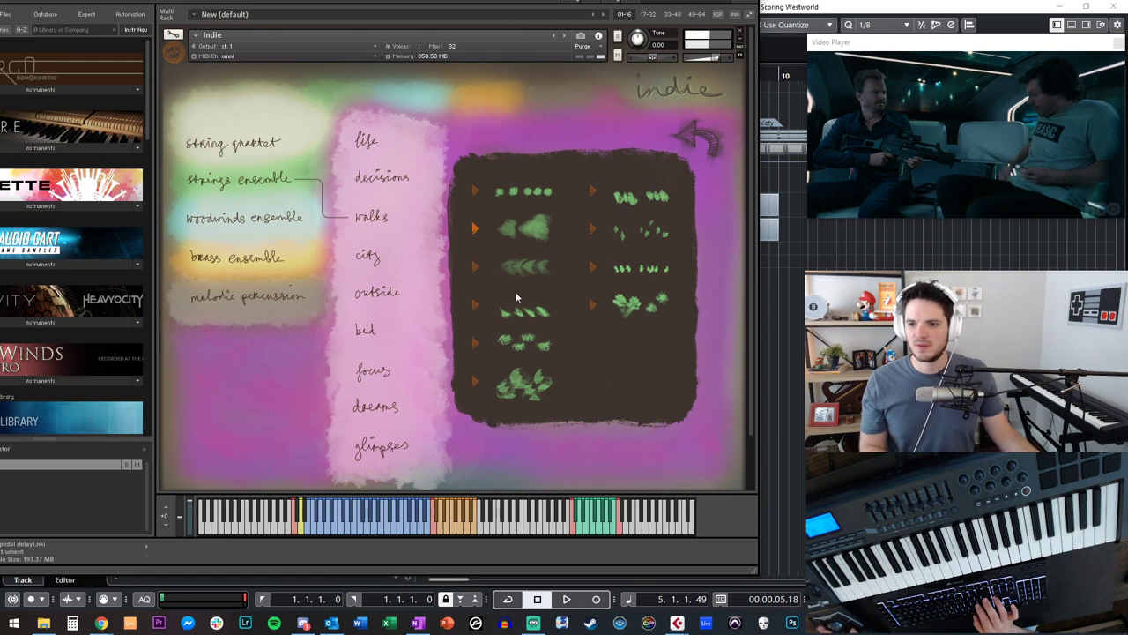
pyautogui.click(594, 267)
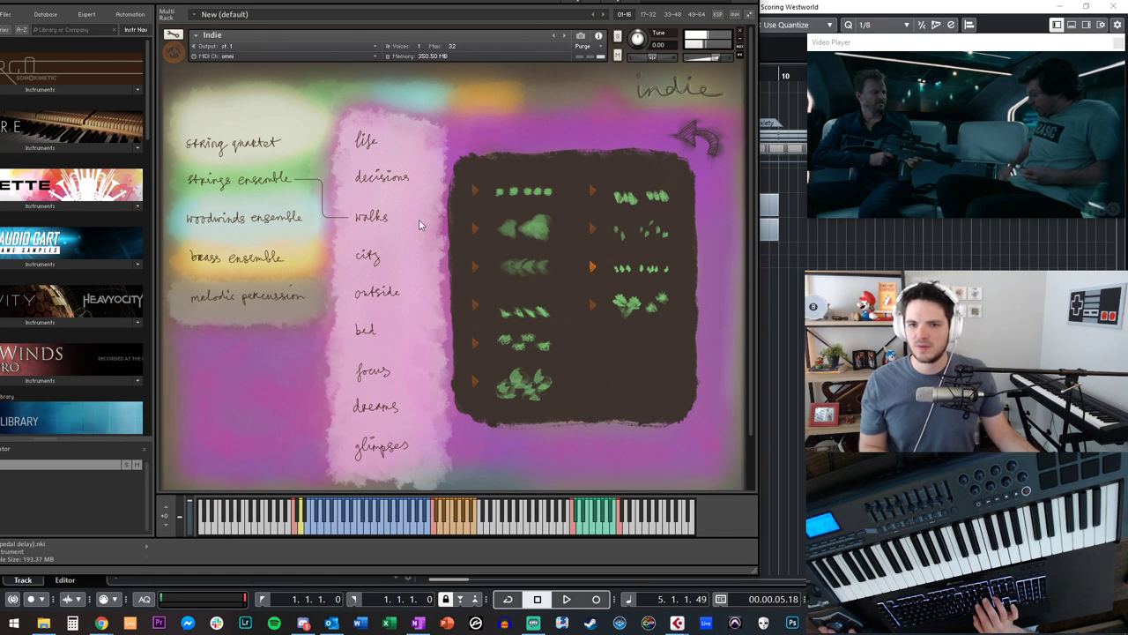
# - Assign the sixth string quartet "glimpses" phrase to the C key slot
pyautogui.click(276, 154)
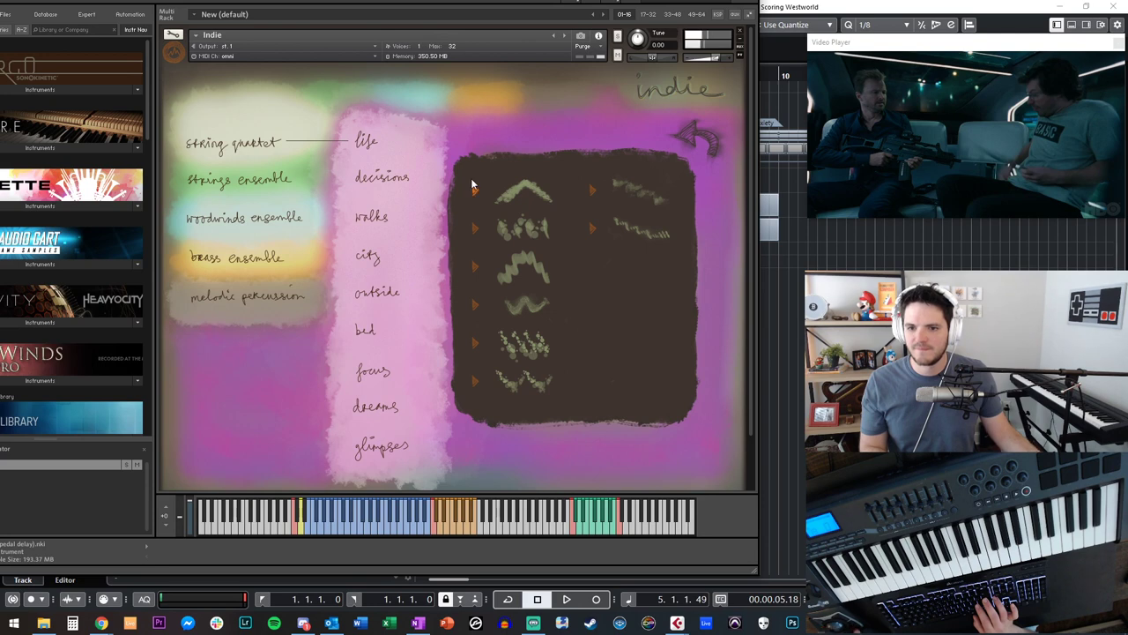
pyautogui.click(374, 458)
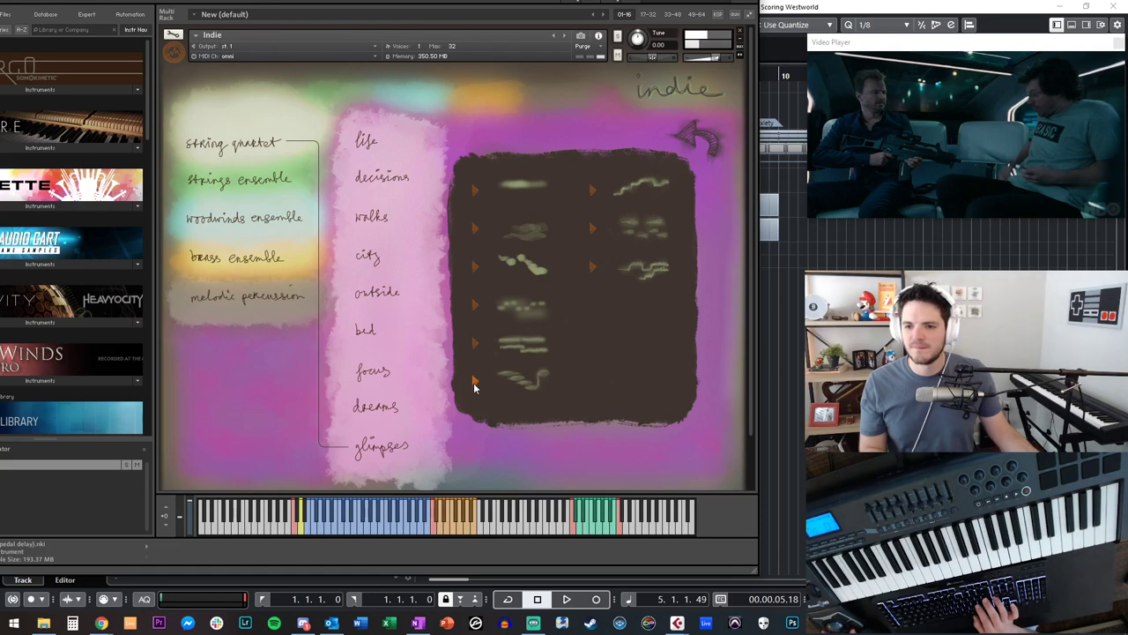
pyautogui.click(520, 381)
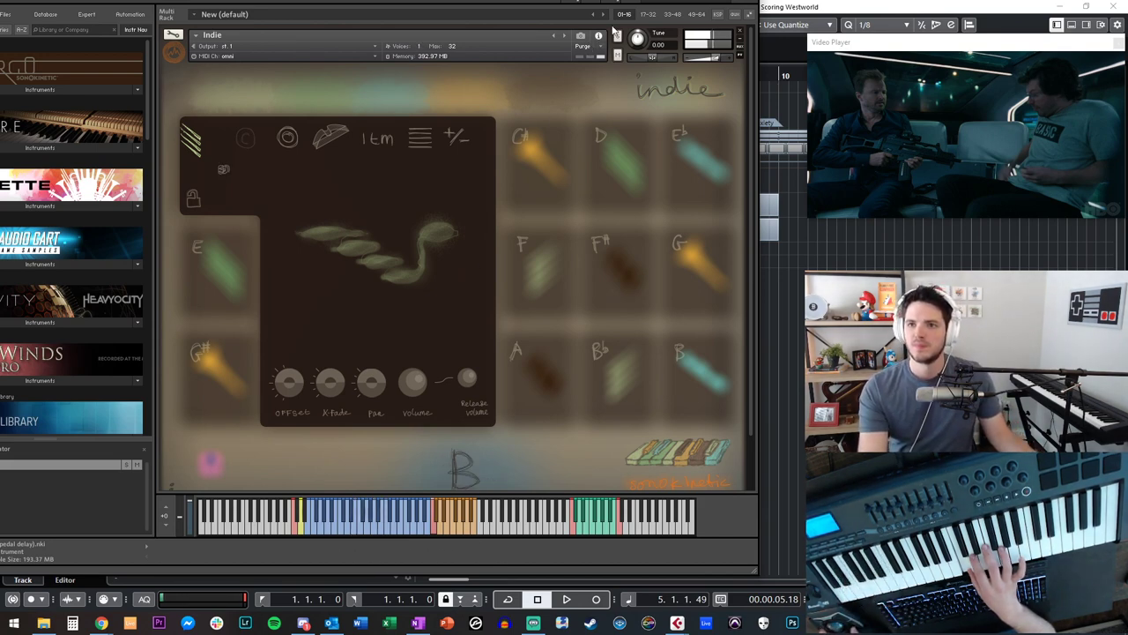
# - Reposition the Kontakt window and assign a string quartet phrase to the C# key slot
pyautogui.moveTo(560, 0); pyautogui.dragTo(535, 49)
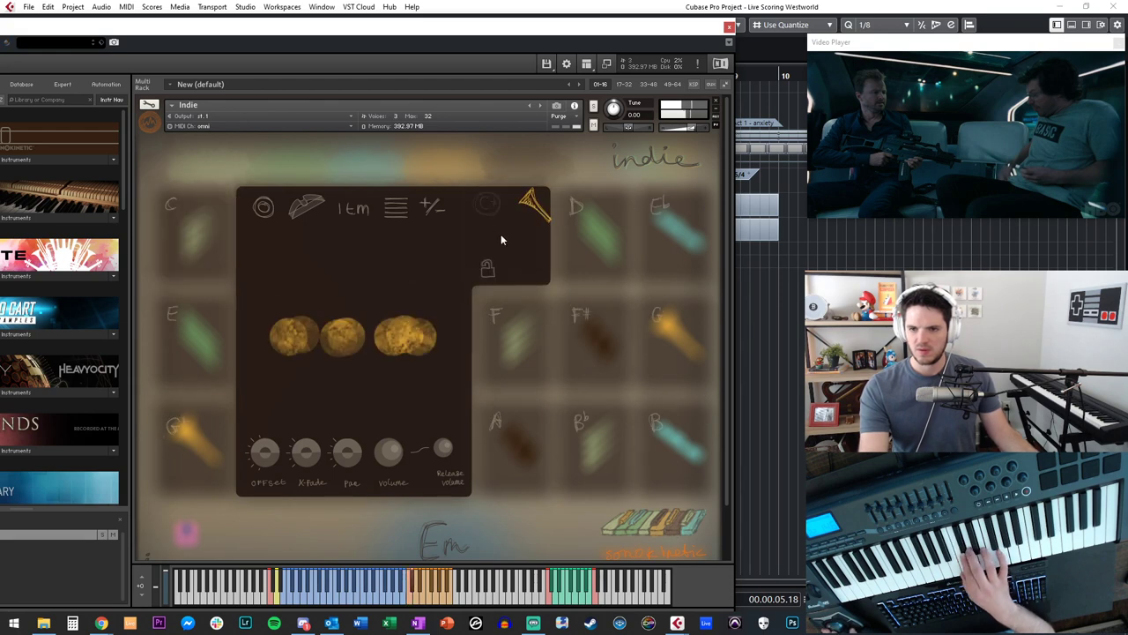
pyautogui.click(369, 349)
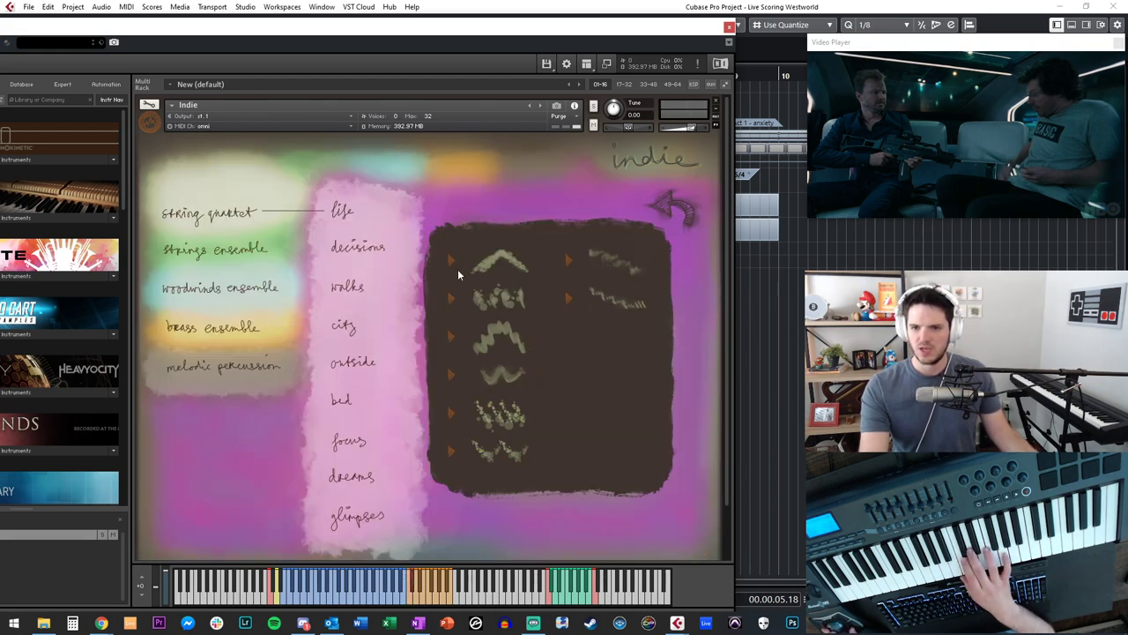
pyautogui.click(484, 284)
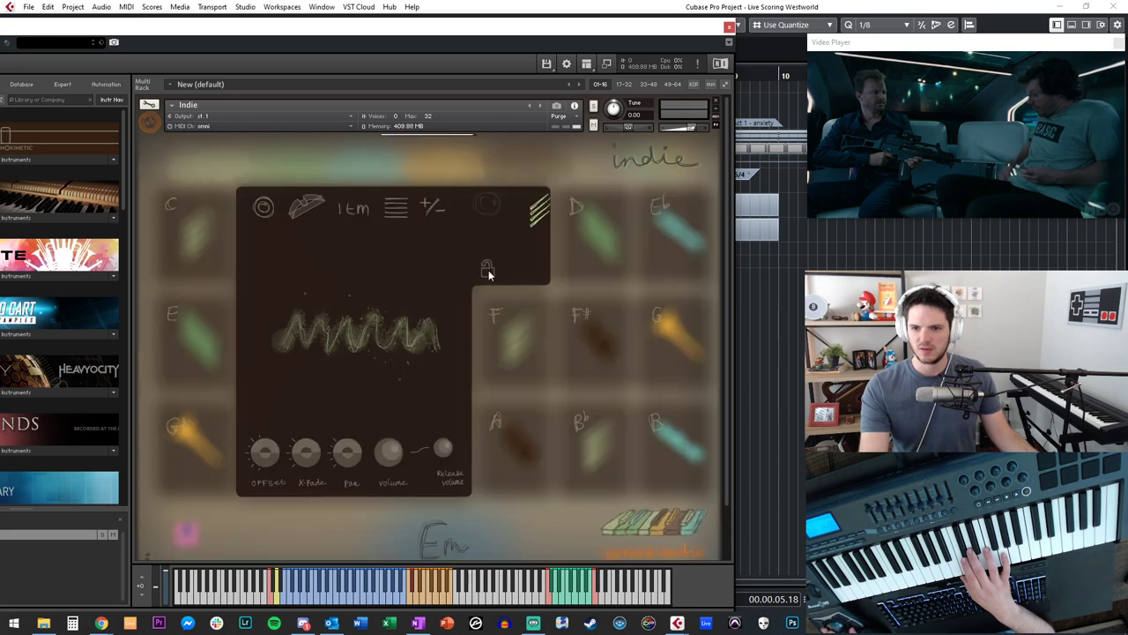
# - Replace the D key slot's strings ensemble phrase with the third string quartet "outside" phrase
pyautogui.click(566, 248)
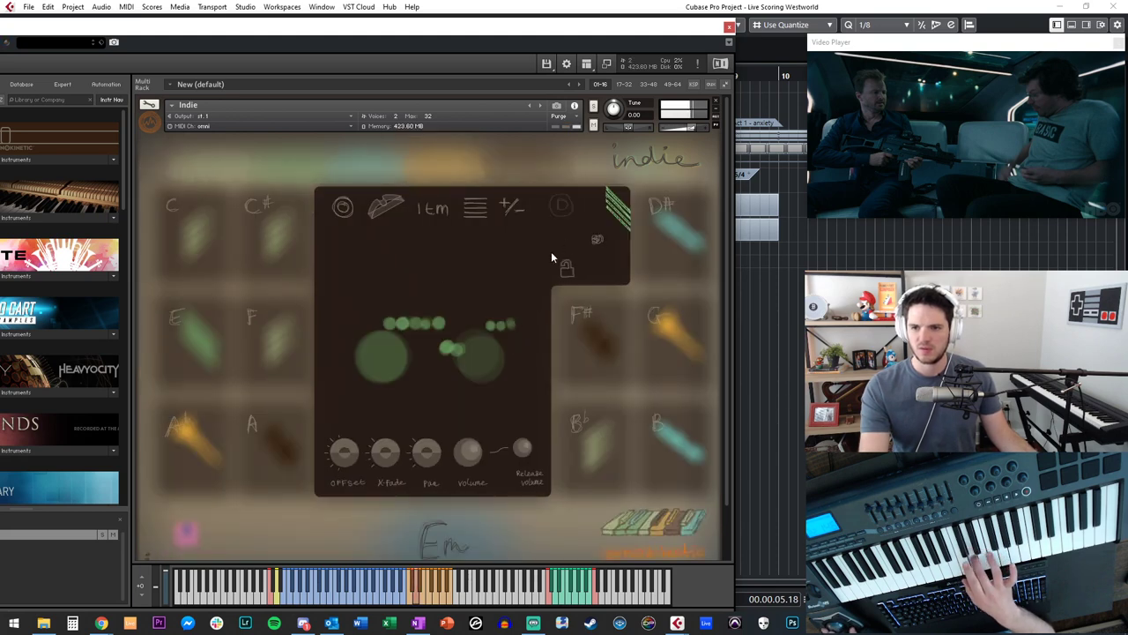
pyautogui.click(455, 345)
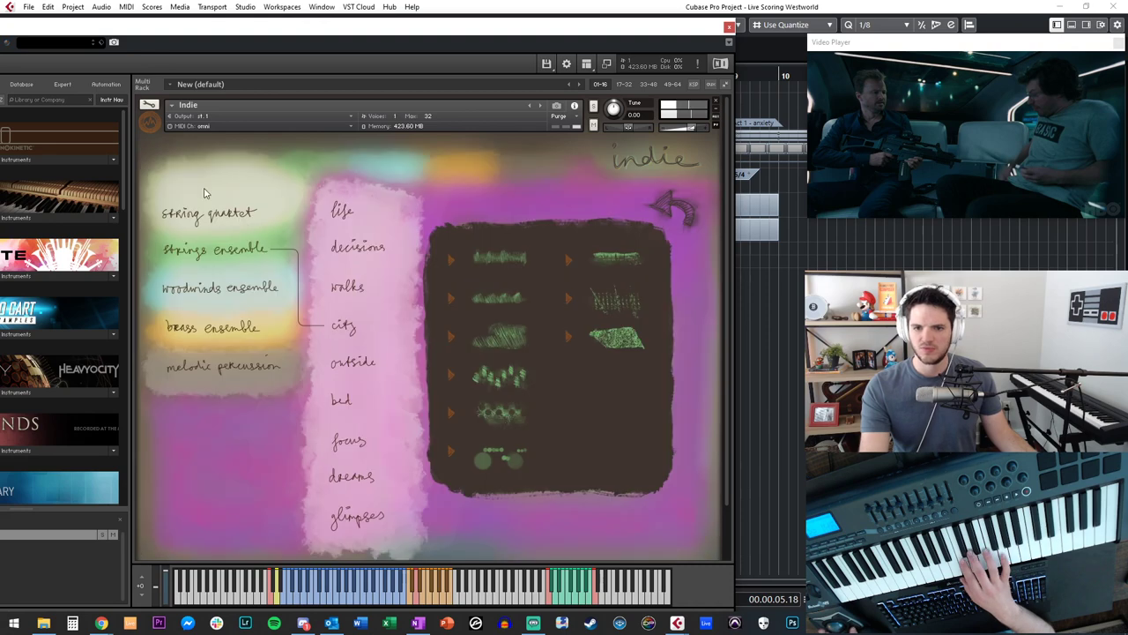
pyautogui.click(208, 213)
pyautogui.click(357, 291)
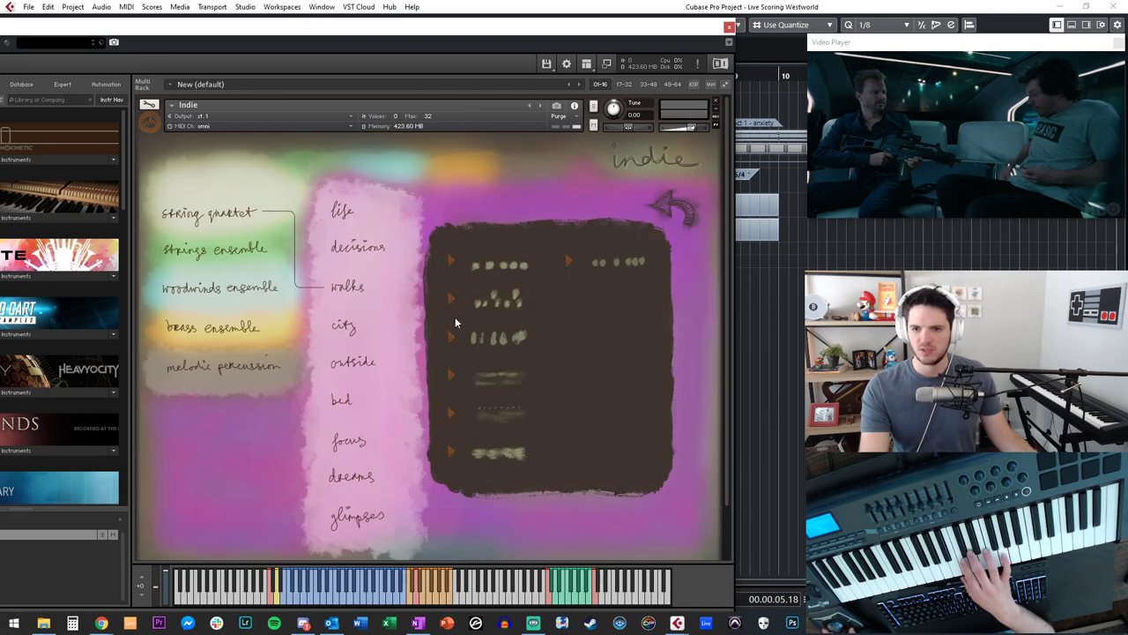
pyautogui.click(370, 363)
pyautogui.click(496, 349)
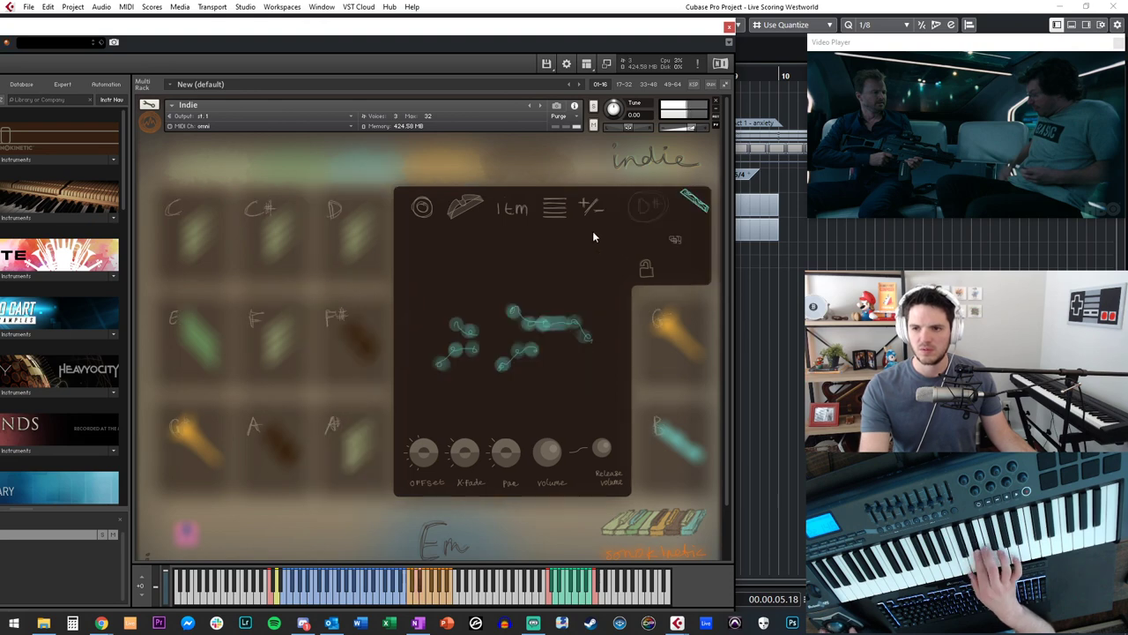
# - Replace the D# key slot's woodwinds phrase with a string quartet "city" phrase
pyautogui.click(495, 321)
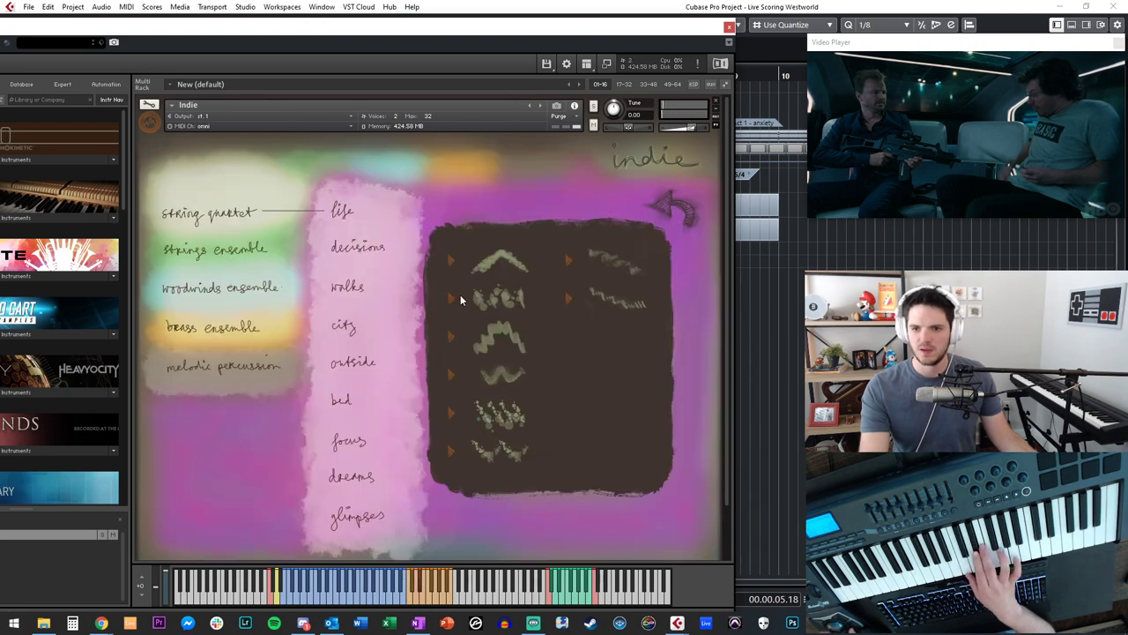
pyautogui.click(385, 320)
pyautogui.click(596, 300)
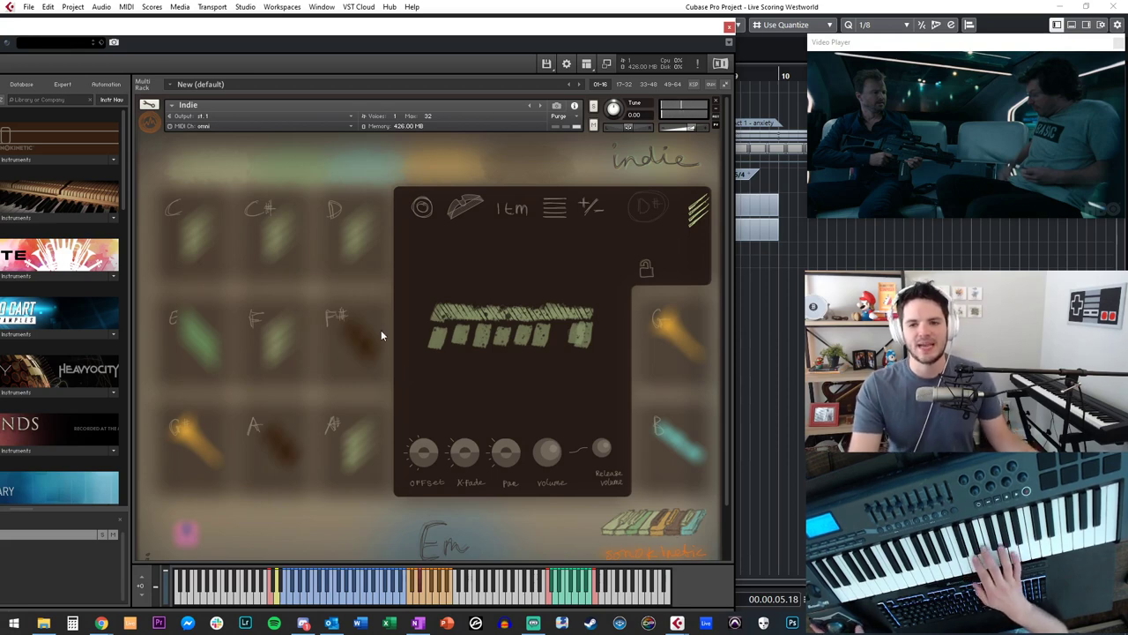
# - Try the third string quartet "focus" phrase on the E key slot, and replace it with the fourth one
pyautogui.click(199, 340)
pyautogui.click(345, 330)
pyautogui.click(250, 216)
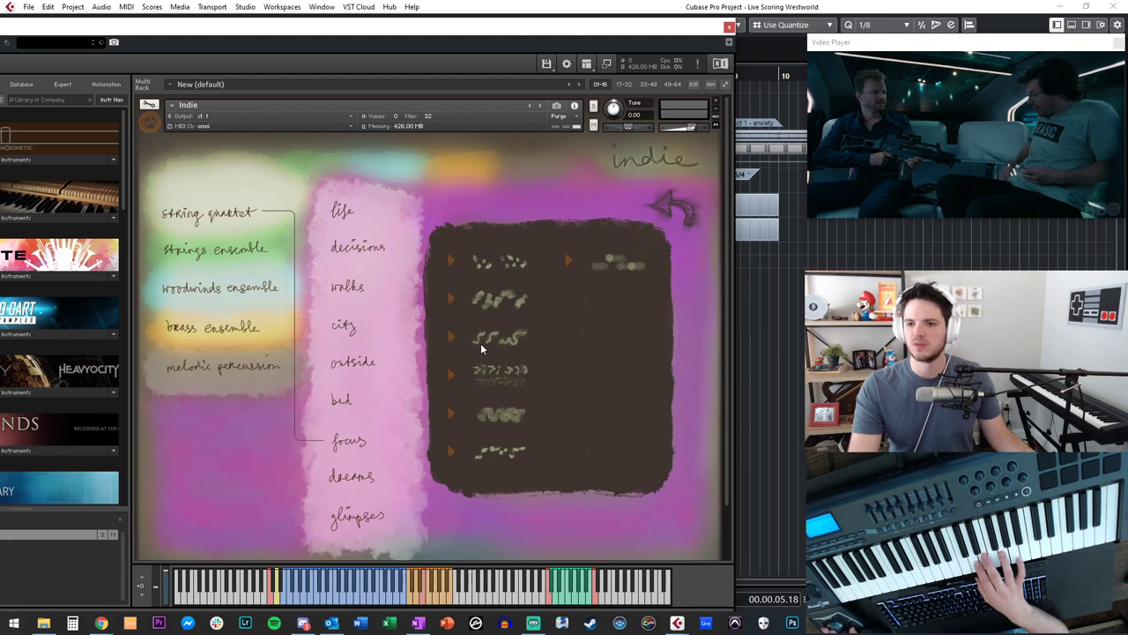
pyautogui.click(481, 345)
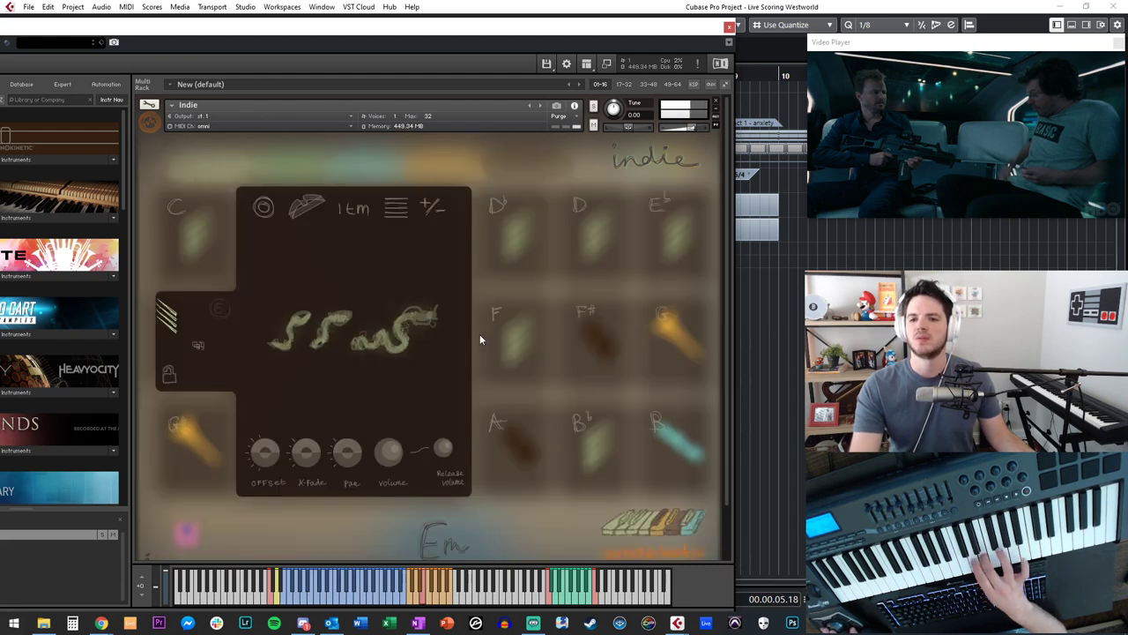
pyautogui.click(349, 342)
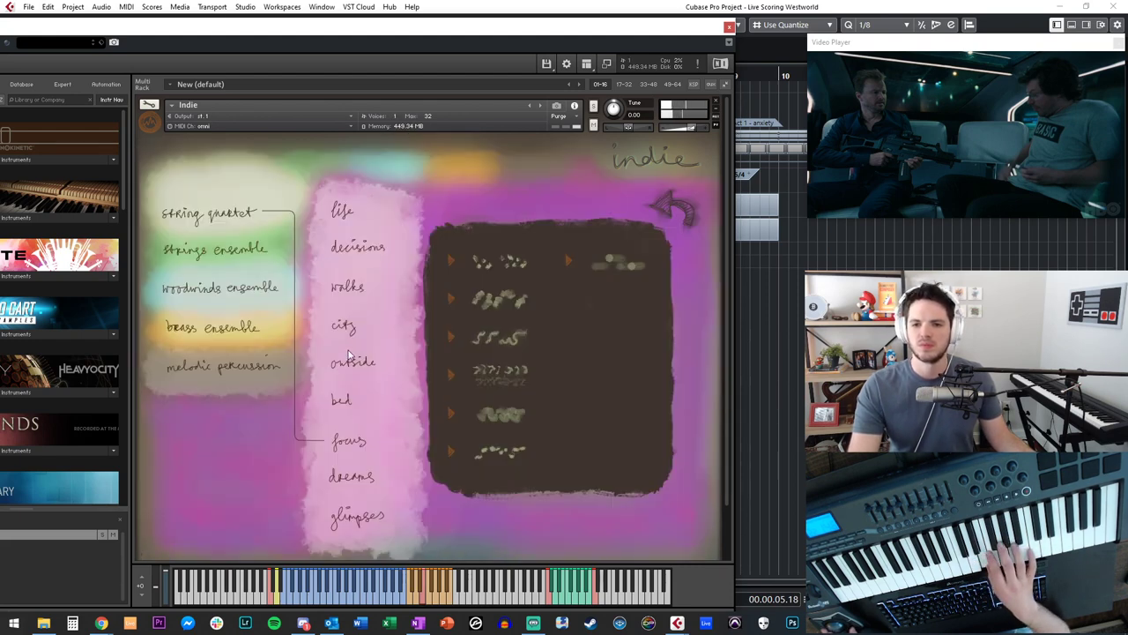
pyautogui.click(495, 372)
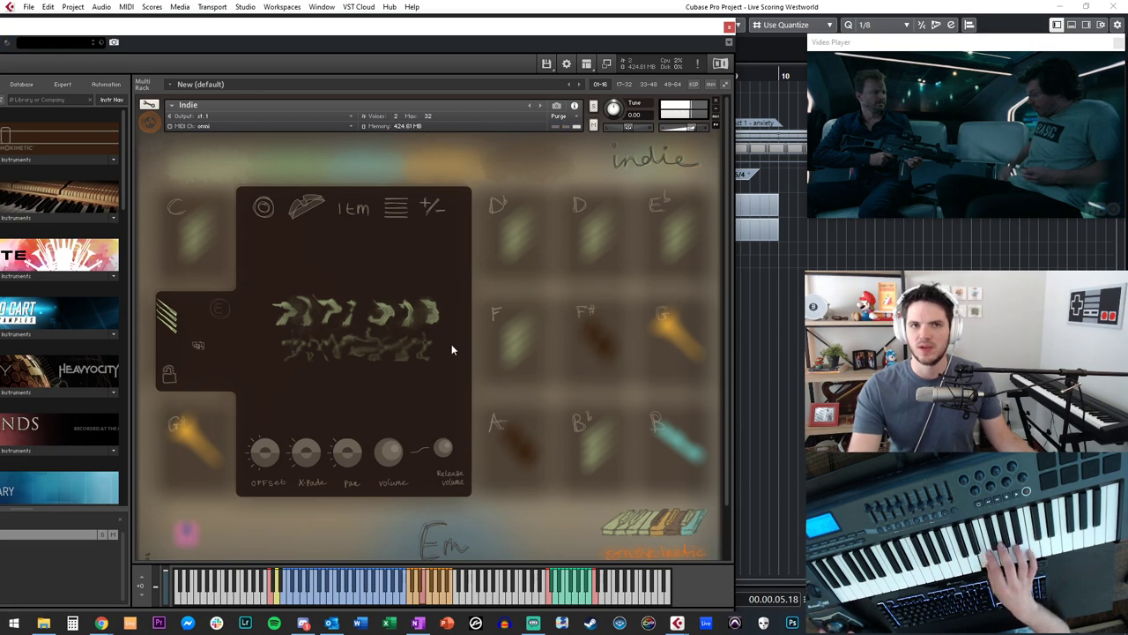
# - Check the F key slot's phrase selection, and replace the F# slot's melodic percussion phrase with a string quartet phrase
pyautogui.click(336, 306)
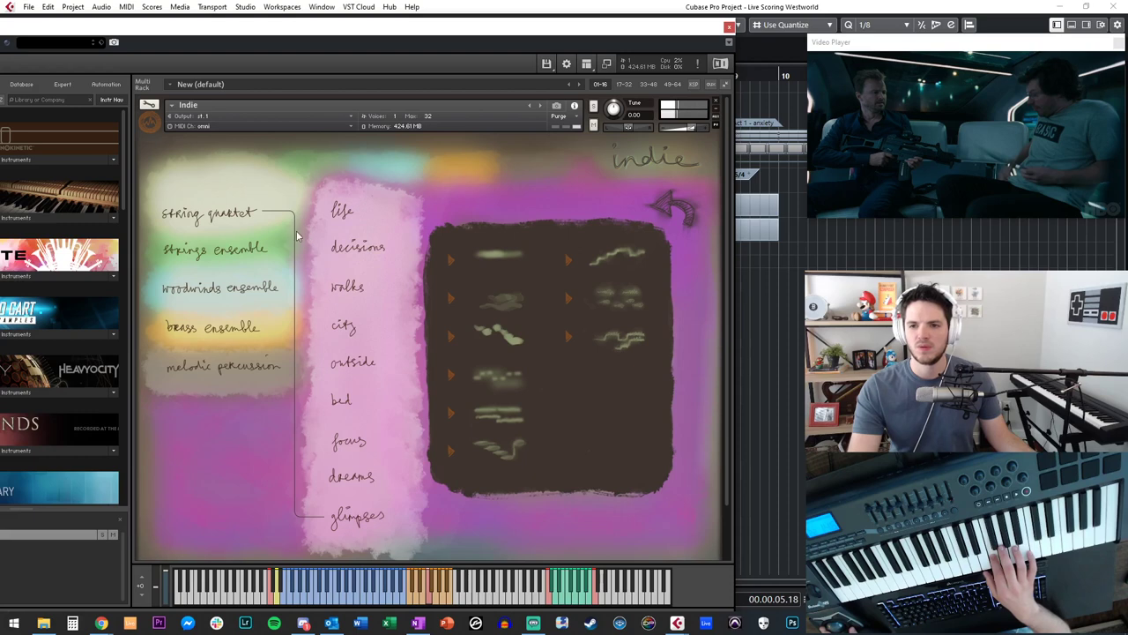
pyautogui.click(657, 157)
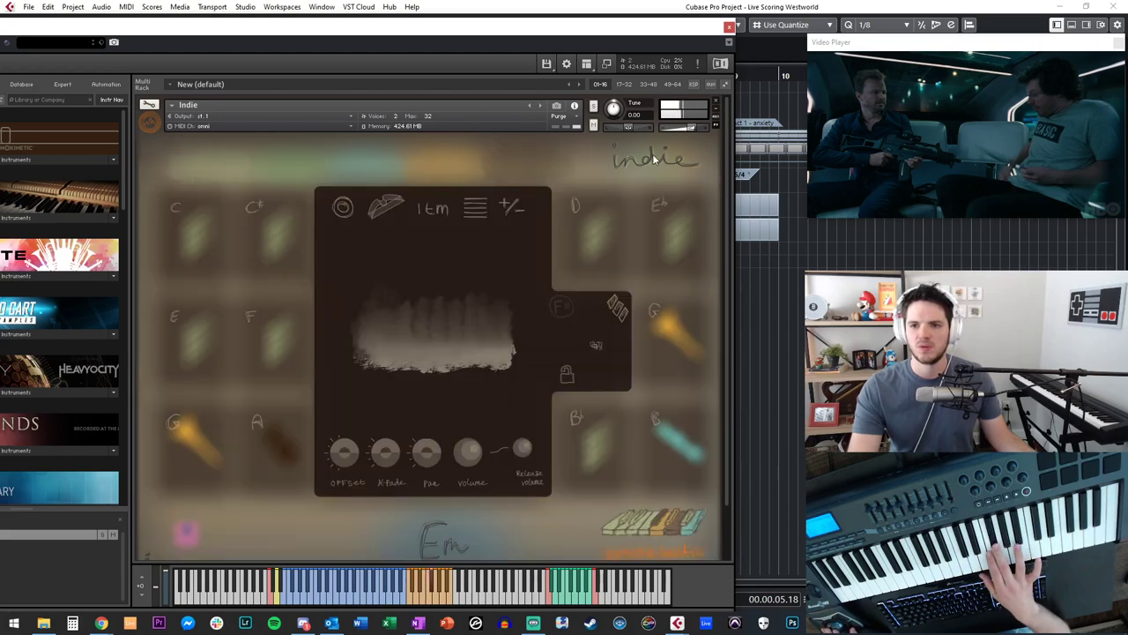
pyautogui.click(457, 304)
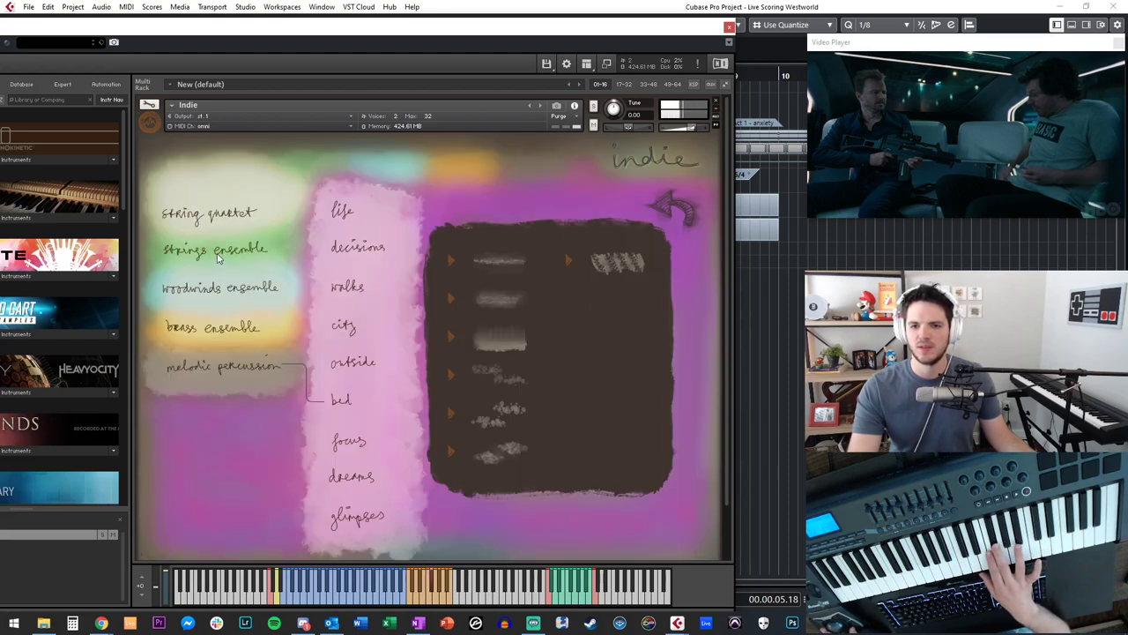
pyautogui.click(219, 222)
pyautogui.click(354, 443)
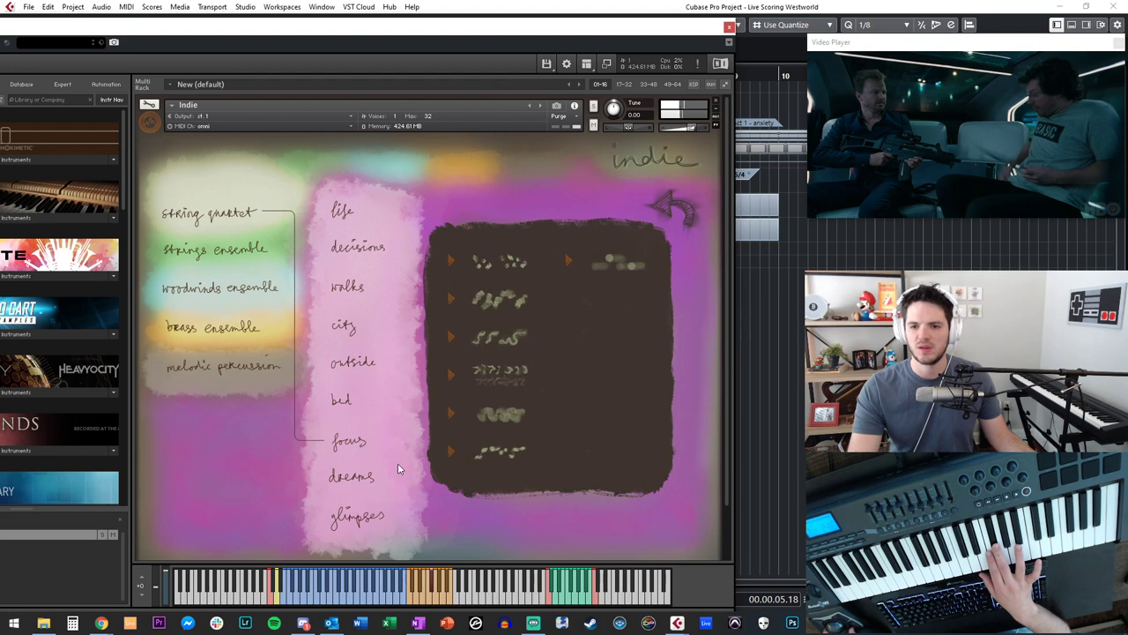
pyautogui.click(494, 374)
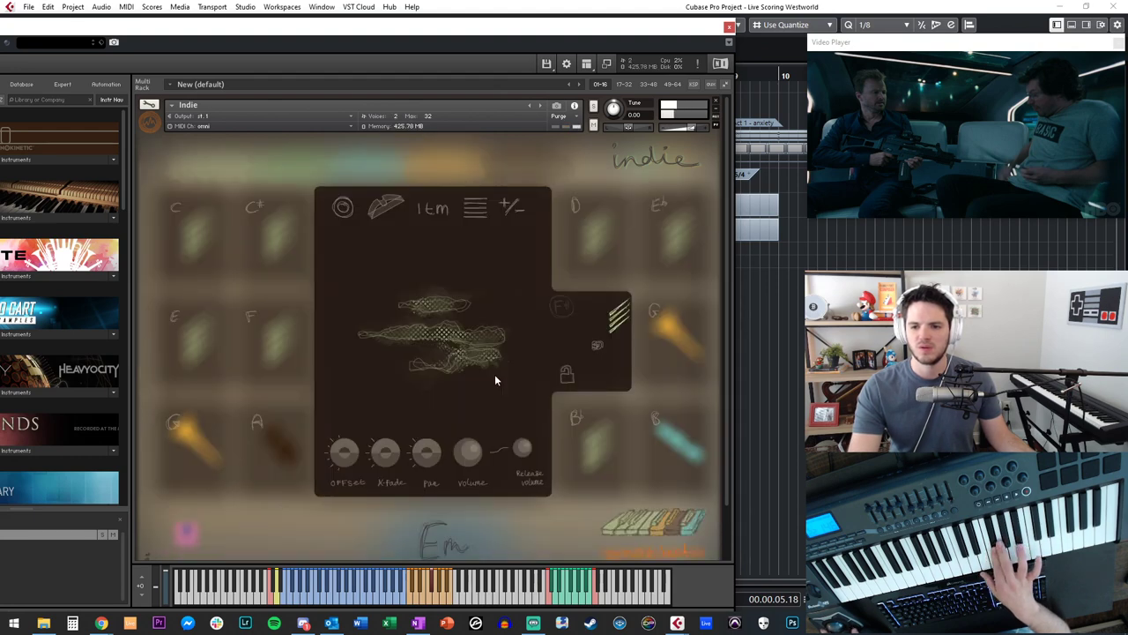
# - Replace the G key slot's brass phrase with a string quartet phrase
pyautogui.click(509, 318)
pyautogui.click(277, 220)
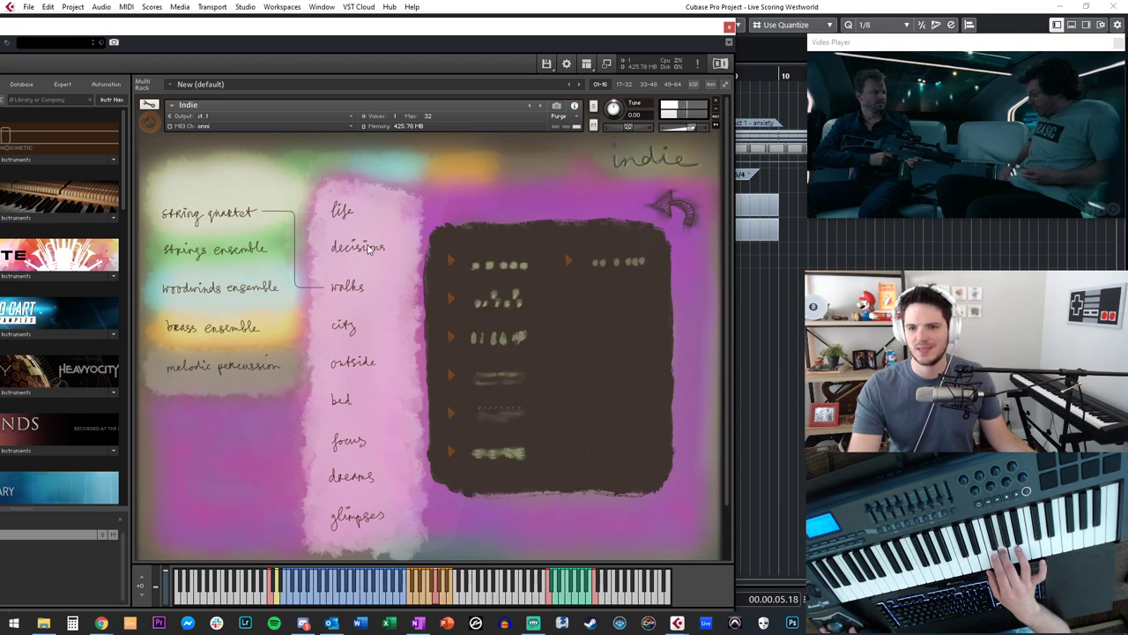
pyautogui.click(612, 274)
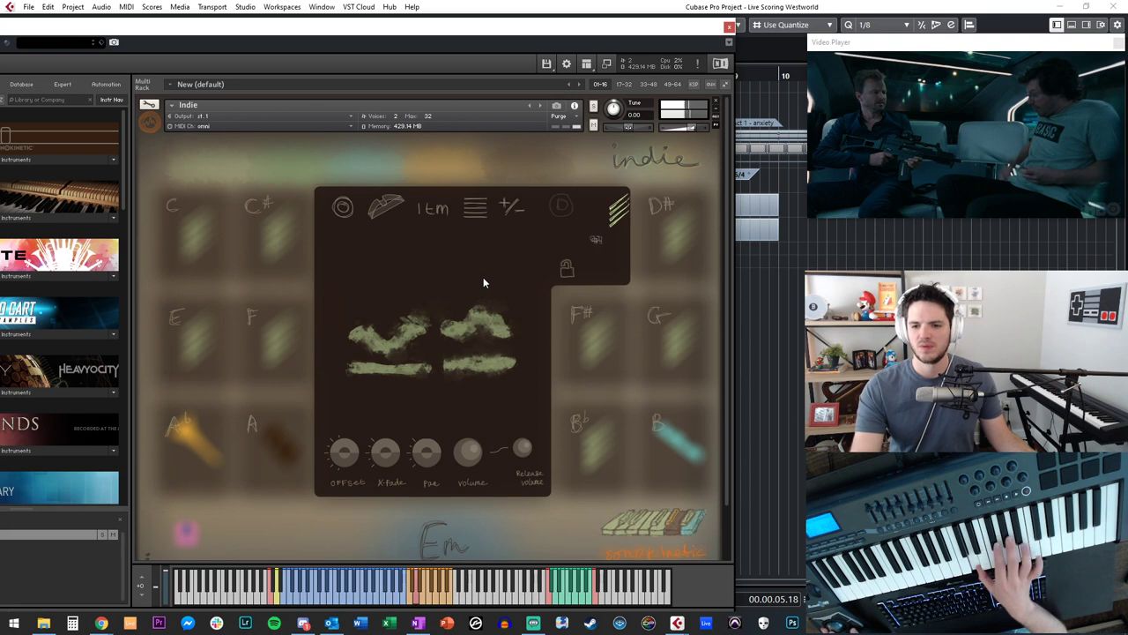
# - Replace the G# key slot's brass phrase with the sixth string quartet "life" phrase
pyautogui.click(340, 333)
pyautogui.click(215, 224)
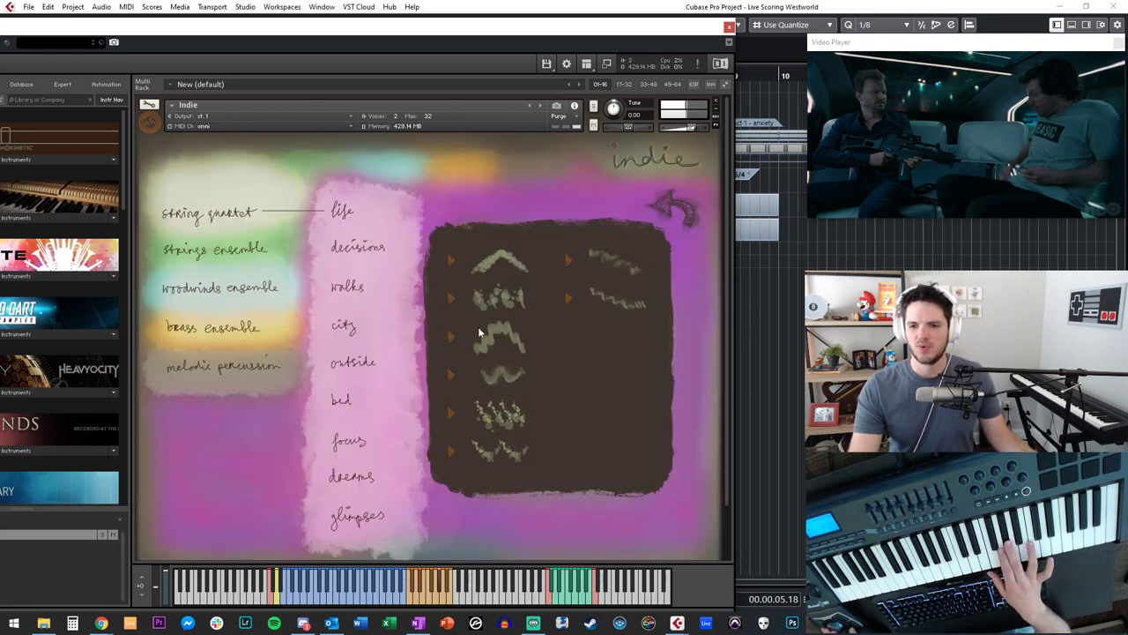
pyautogui.click(485, 440)
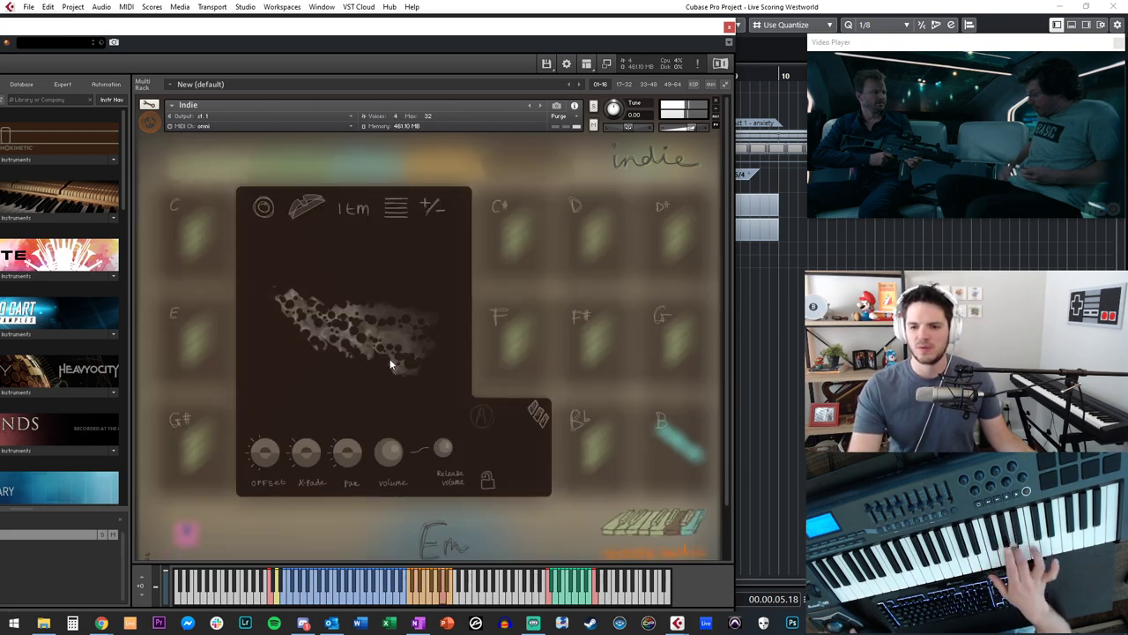
# - Replace the A key slot's melodic percussion phrase with the fourth string quartet "bed" phrase
pyautogui.click(341, 313)
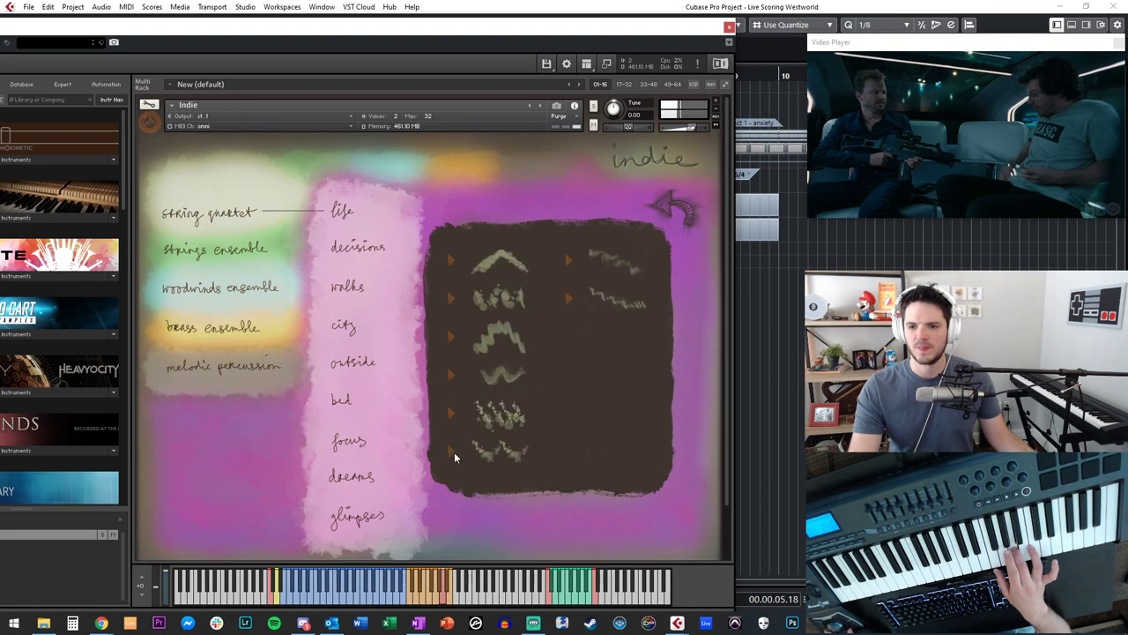
pyautogui.click(344, 403)
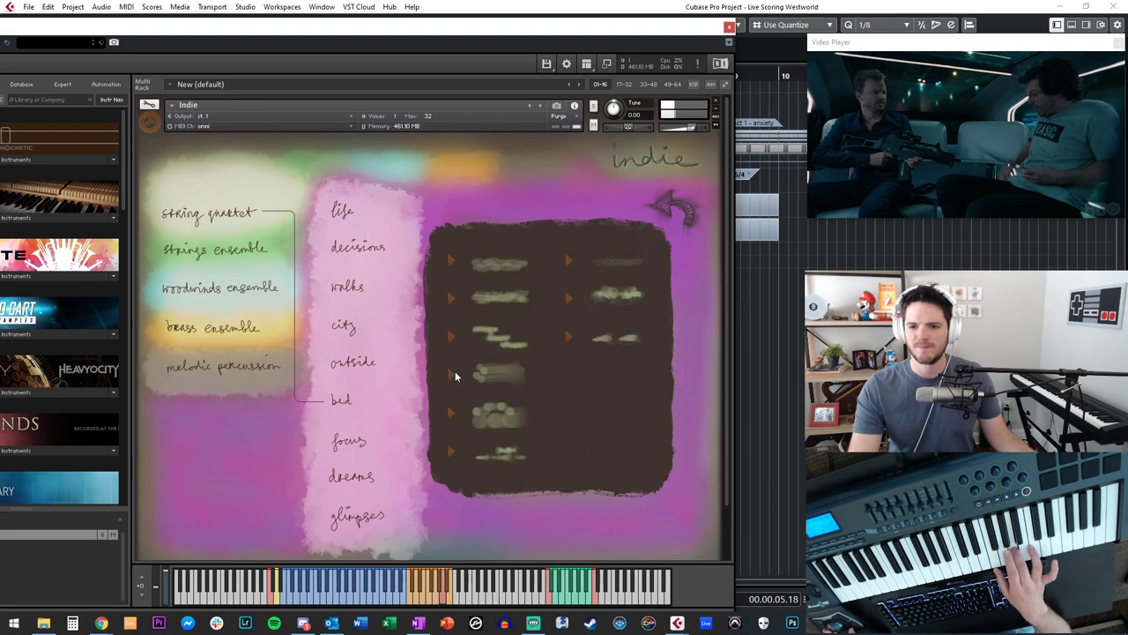
pyautogui.click(479, 373)
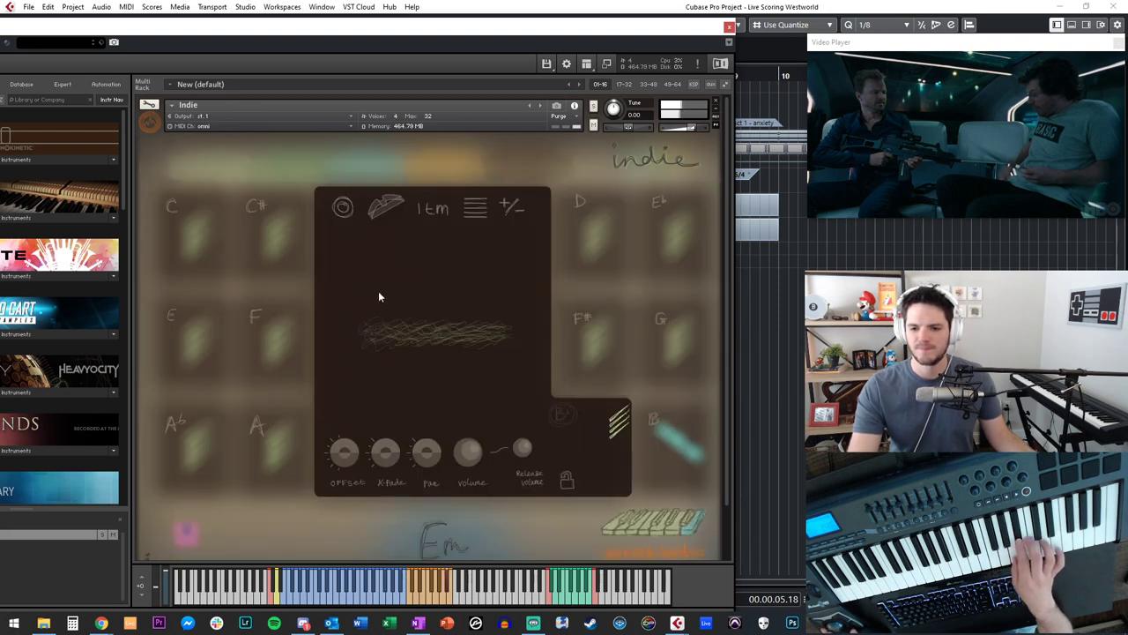
# - Check the B♭ key slot's phrase selection, and replace the B key slot's woodwinds phrase with the eighth string quartet "outside" phrase
pyautogui.click(420, 315)
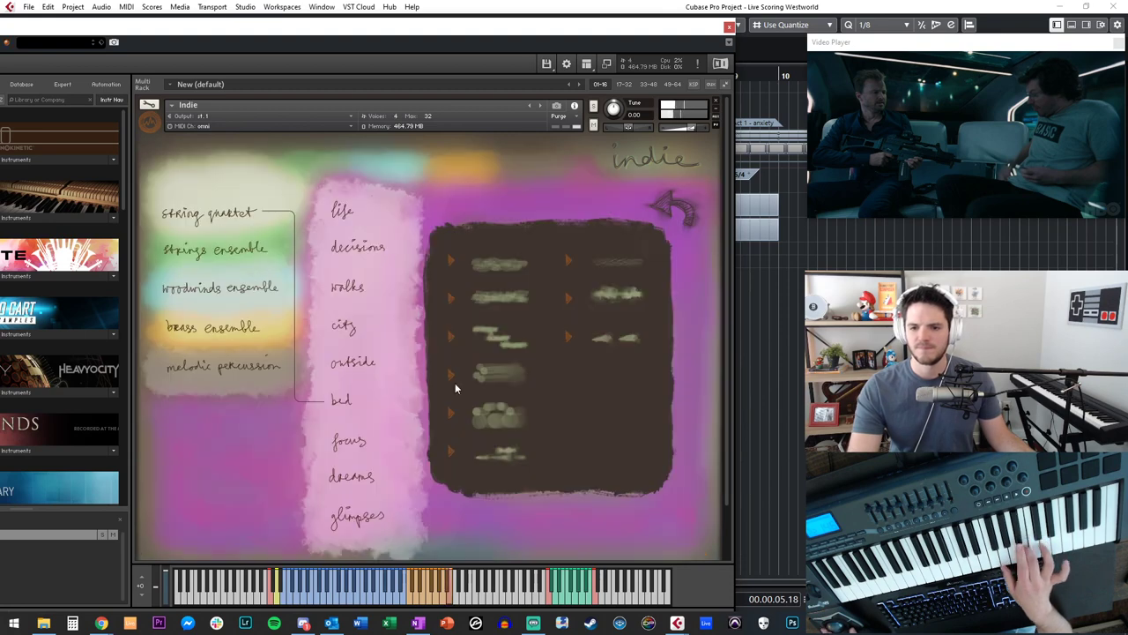
pyautogui.click(672, 208)
pyautogui.click(505, 346)
pyautogui.click(254, 196)
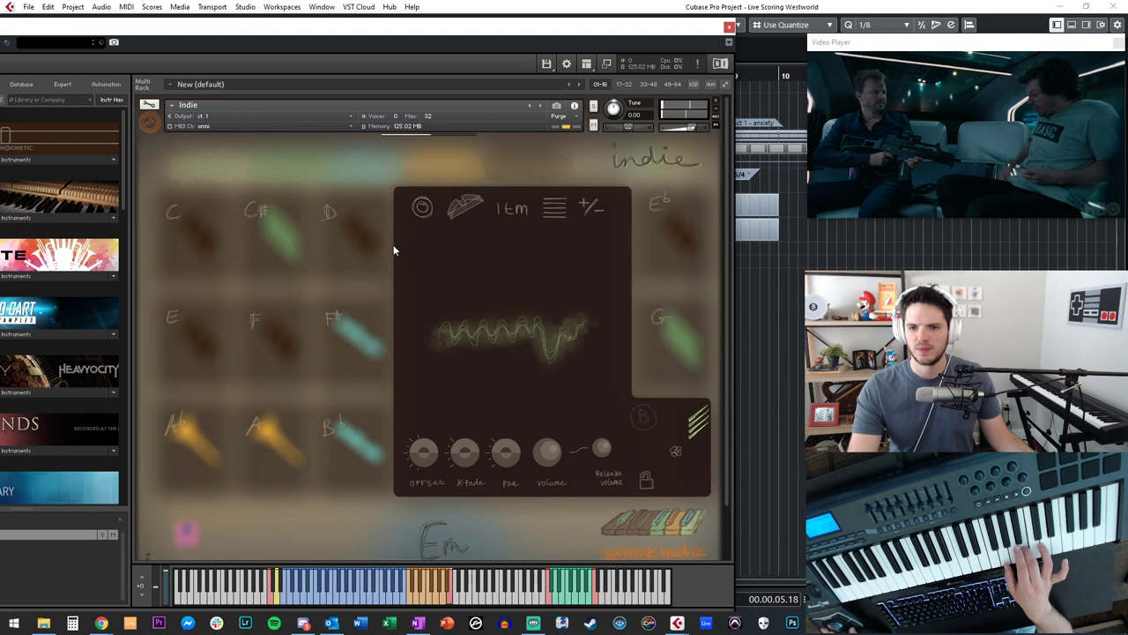
pyautogui.click(487, 351)
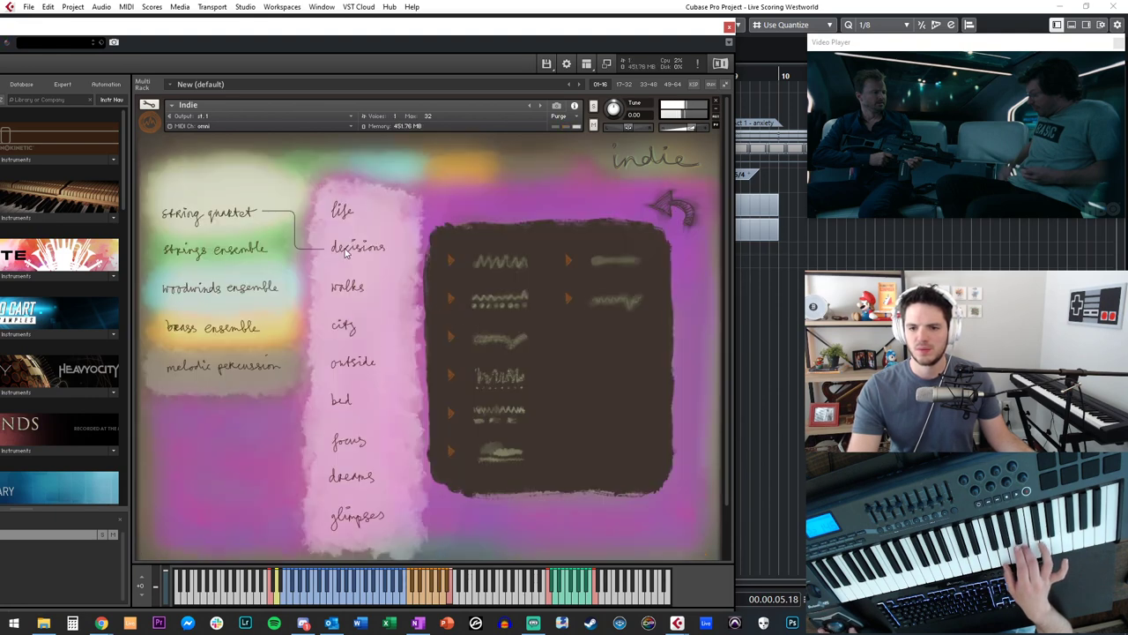
pyautogui.click(347, 399)
pyautogui.click(353, 360)
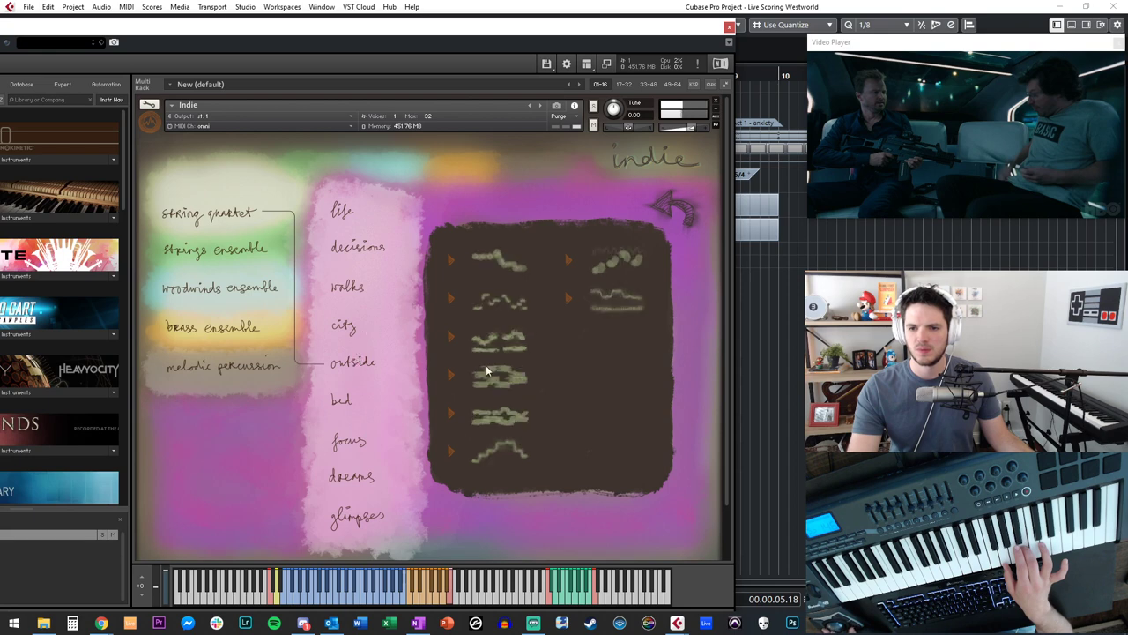
pyautogui.click(451, 412)
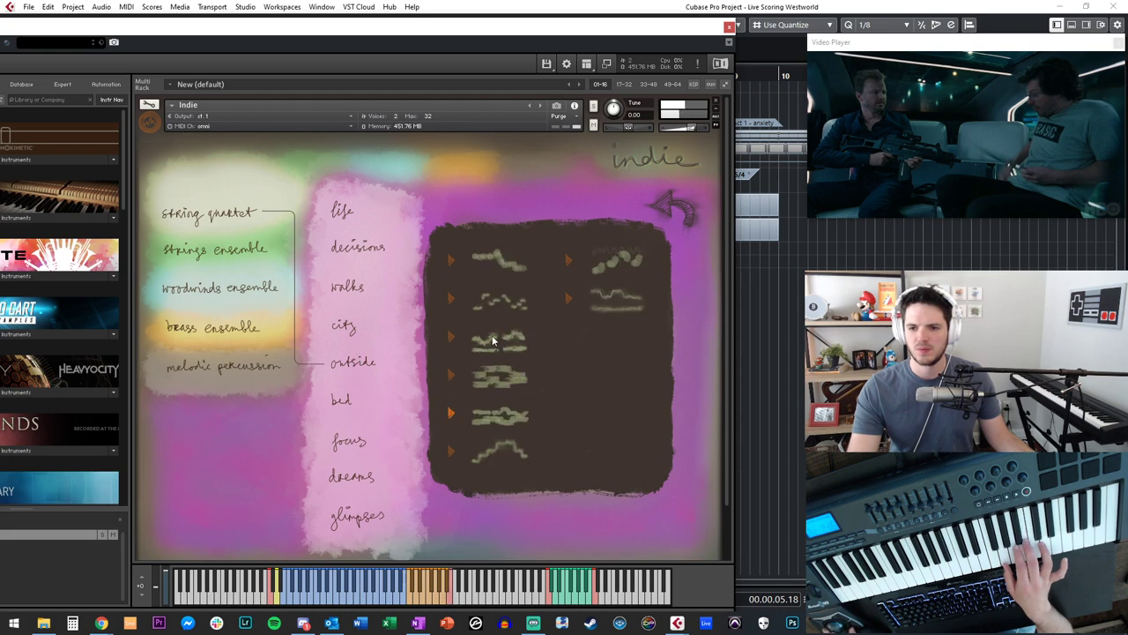
pyautogui.click(571, 293)
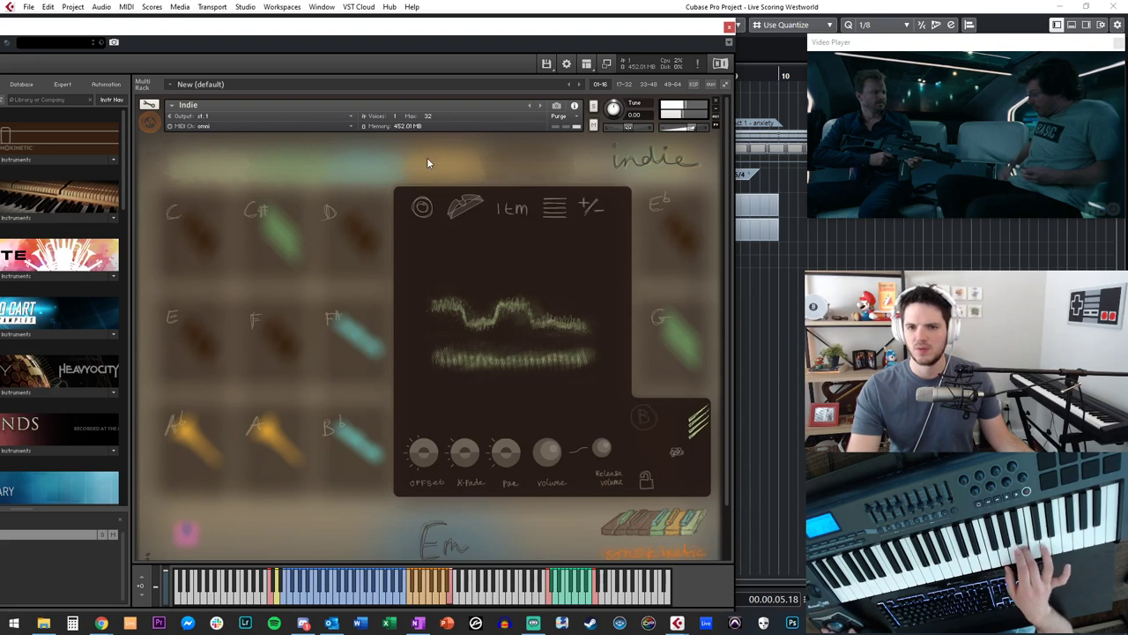
# - Bring up the C key slot and fill all unlocked key slots with strings ensemble phrases
pyautogui.click(329, 213)
pyautogui.click(184, 208)
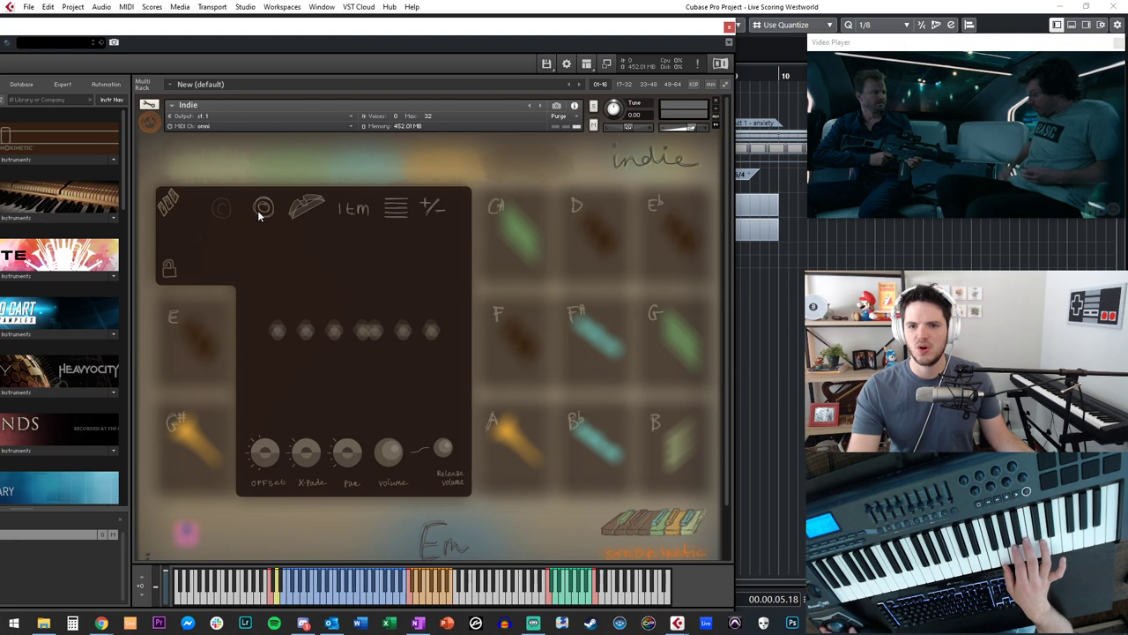
pyautogui.click(341, 159)
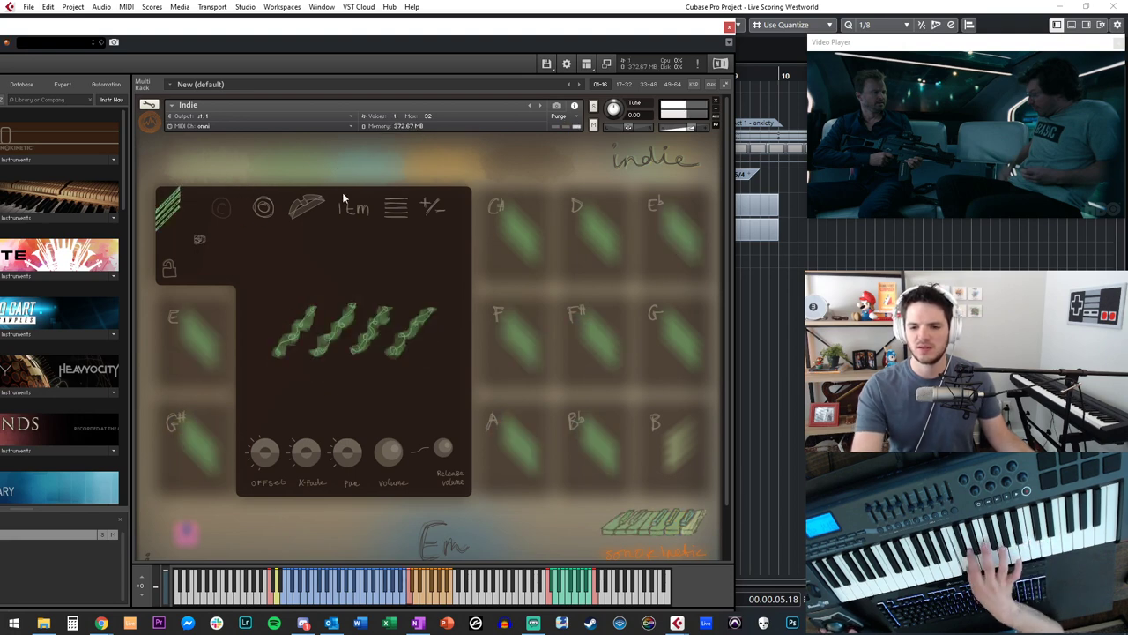
# - Try the first string quartet "life" phrase on the C key slot
pyautogui.click(314, 289)
pyautogui.click(249, 216)
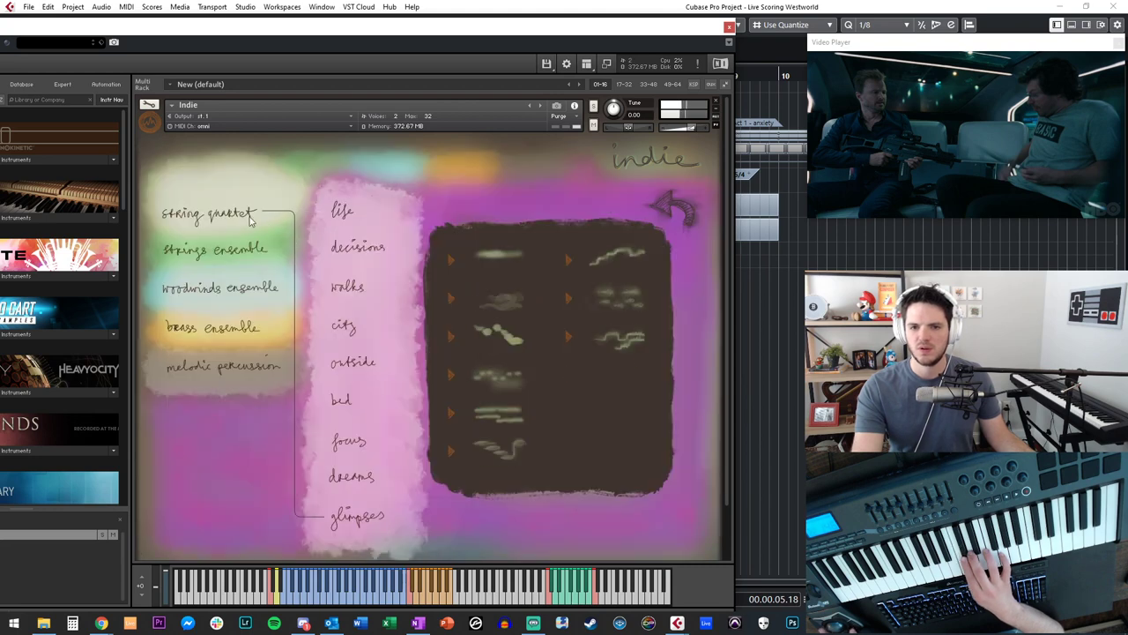
pyautogui.click(472, 261)
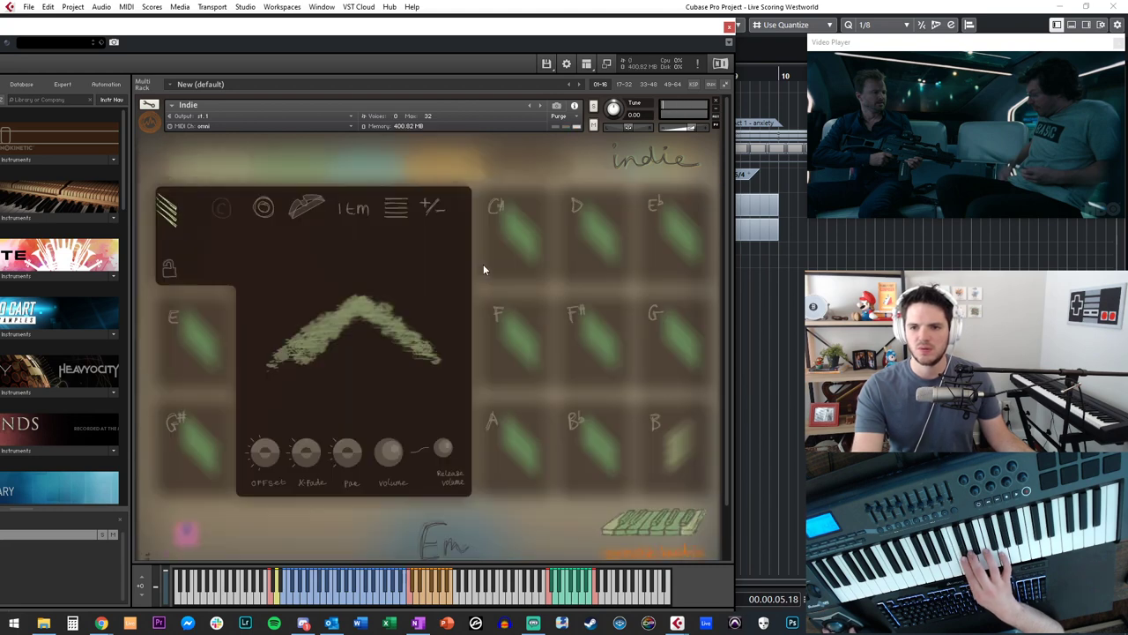
# - Assign the sixth string quartet "outside" phrase to the C key slot
pyautogui.click(173, 211)
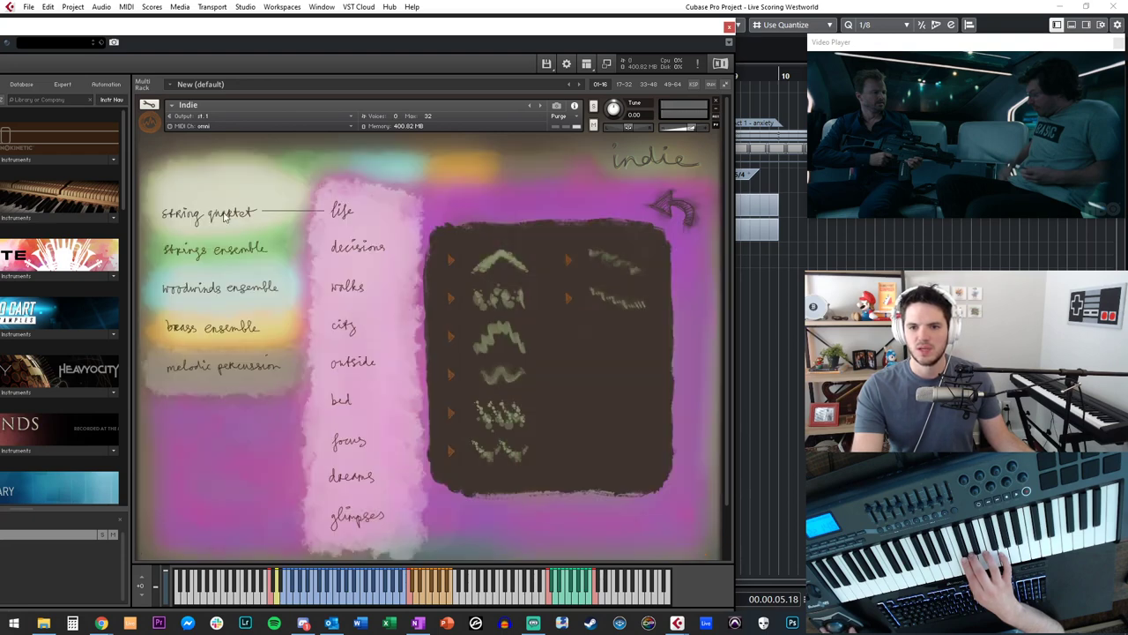
pyautogui.click(360, 365)
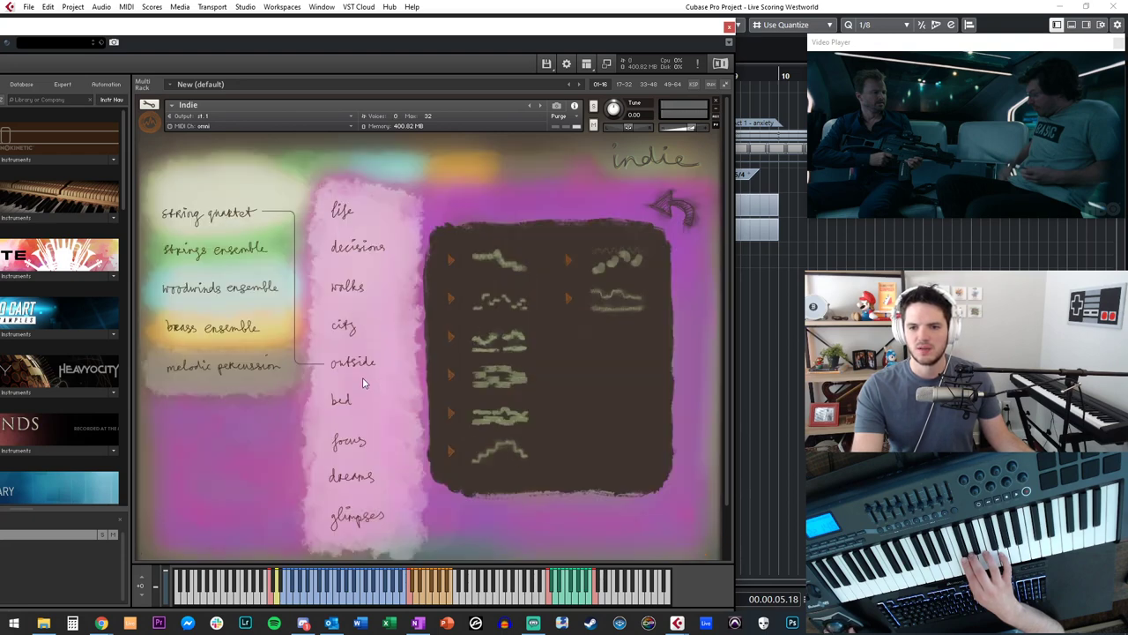
pyautogui.click(501, 456)
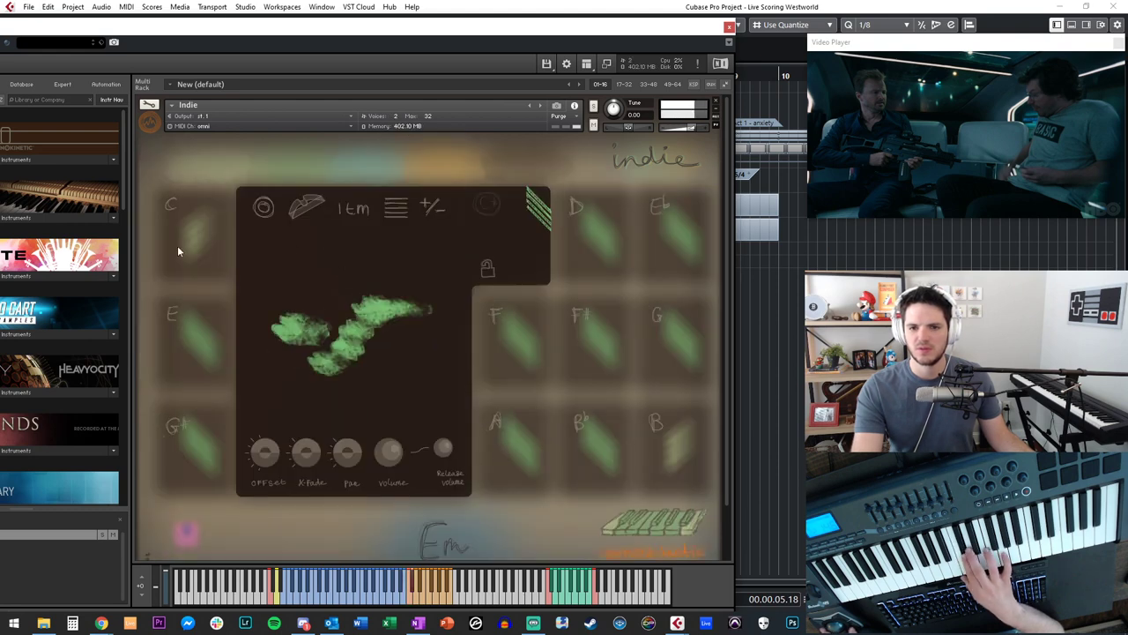
# - Replace the C# key slot's strings ensemble phrase with the fourth string quartet "outside" phrase
pyautogui.click(356, 321)
pyautogui.click(351, 401)
pyautogui.click(354, 363)
pyautogui.click(496, 374)
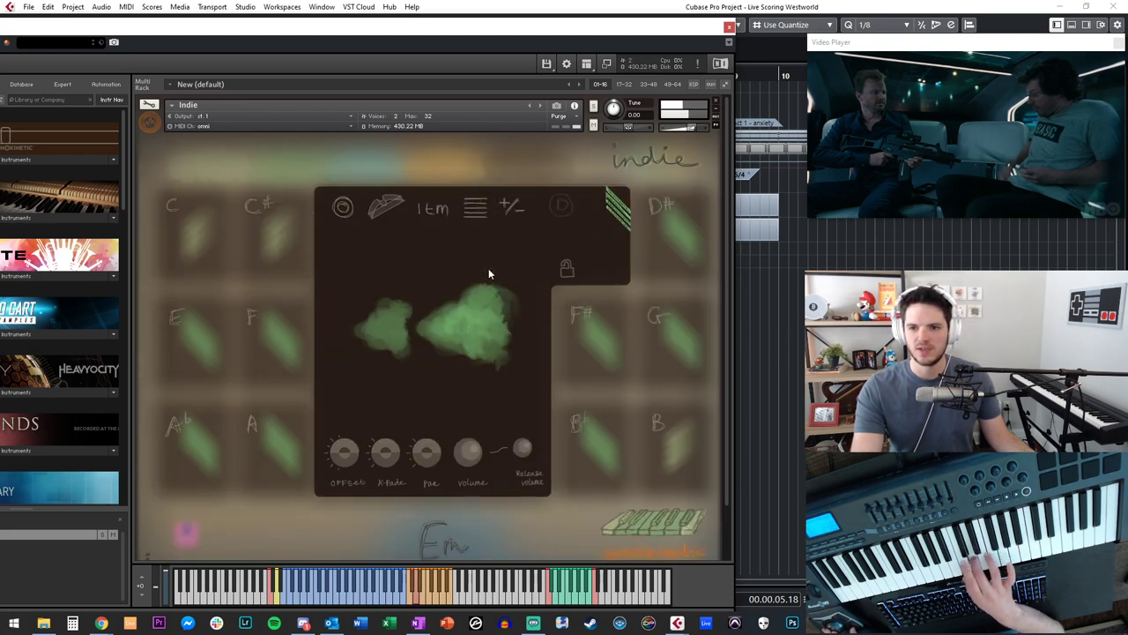
# - Replace the D key slot's strings ensemble phrase with the ninth string quartet "glimpses" phrase
pyautogui.click(441, 328)
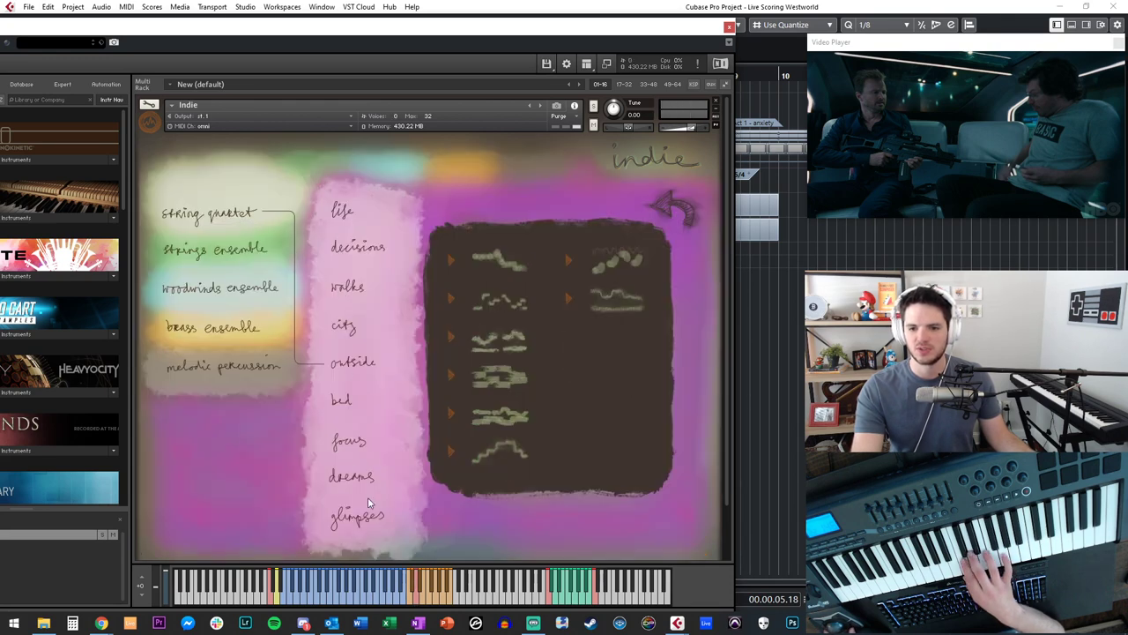
pyautogui.click(604, 326)
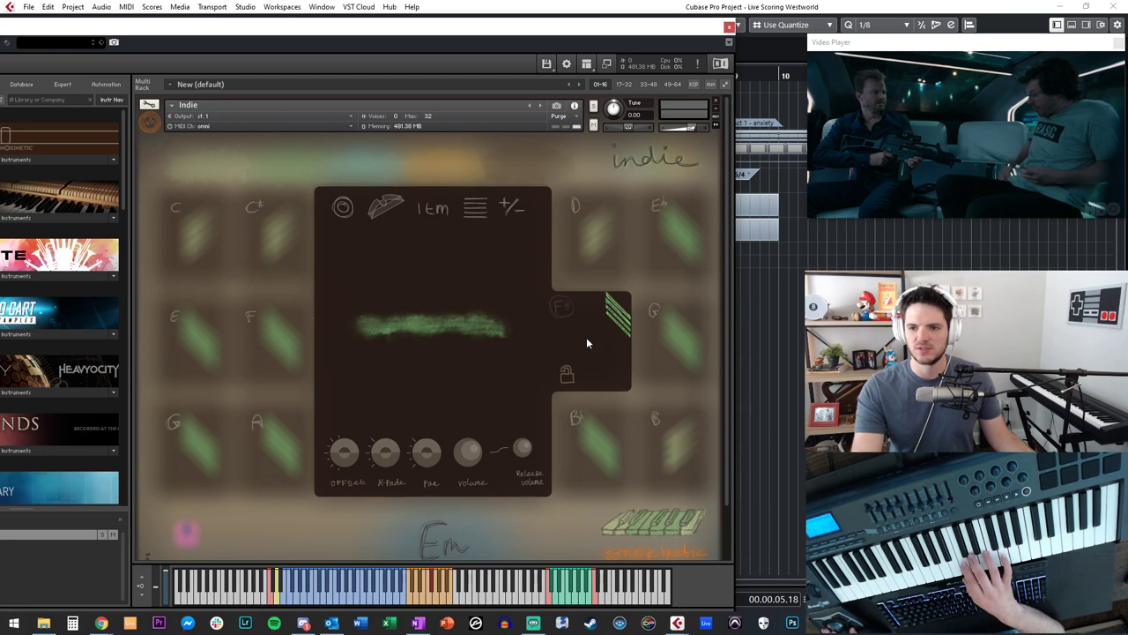
pyautogui.click(450, 330)
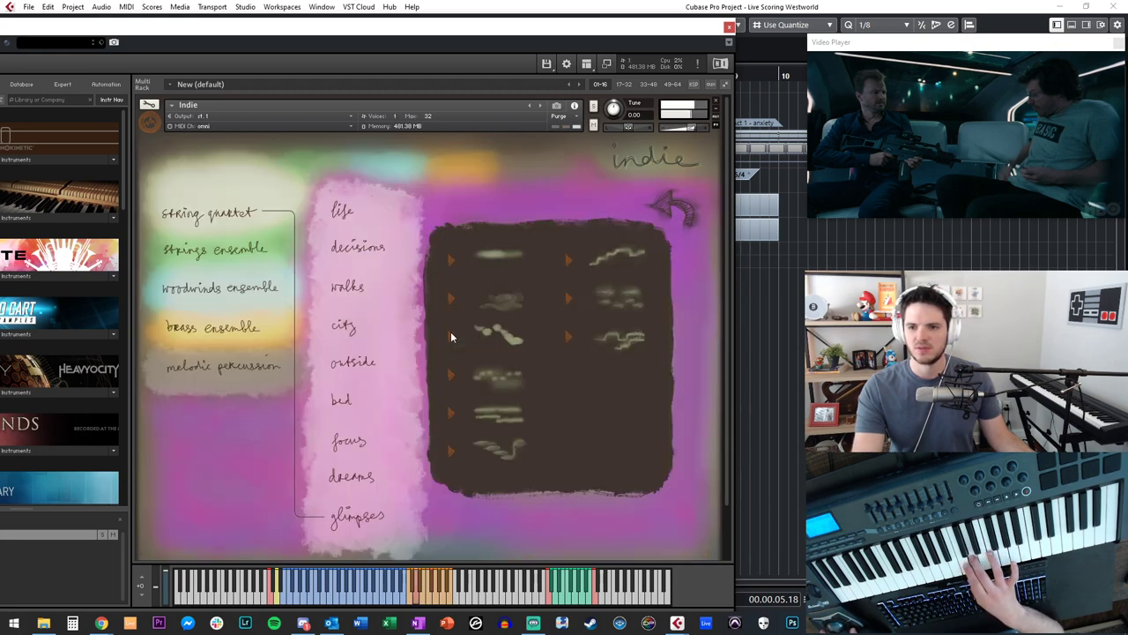
pyautogui.click(673, 206)
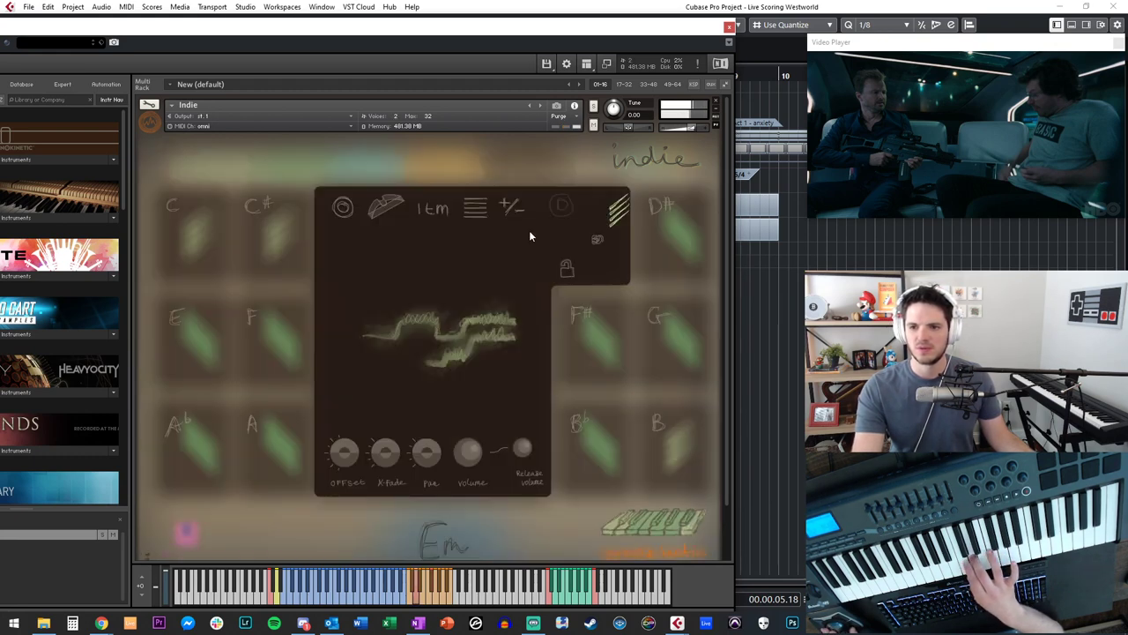
# - Replace the D# key slot's strings ensemble phrase with the eighth string quartet "dreams" phrase
pyautogui.click(672, 236)
pyautogui.click(490, 345)
pyautogui.click(234, 211)
pyautogui.click(379, 478)
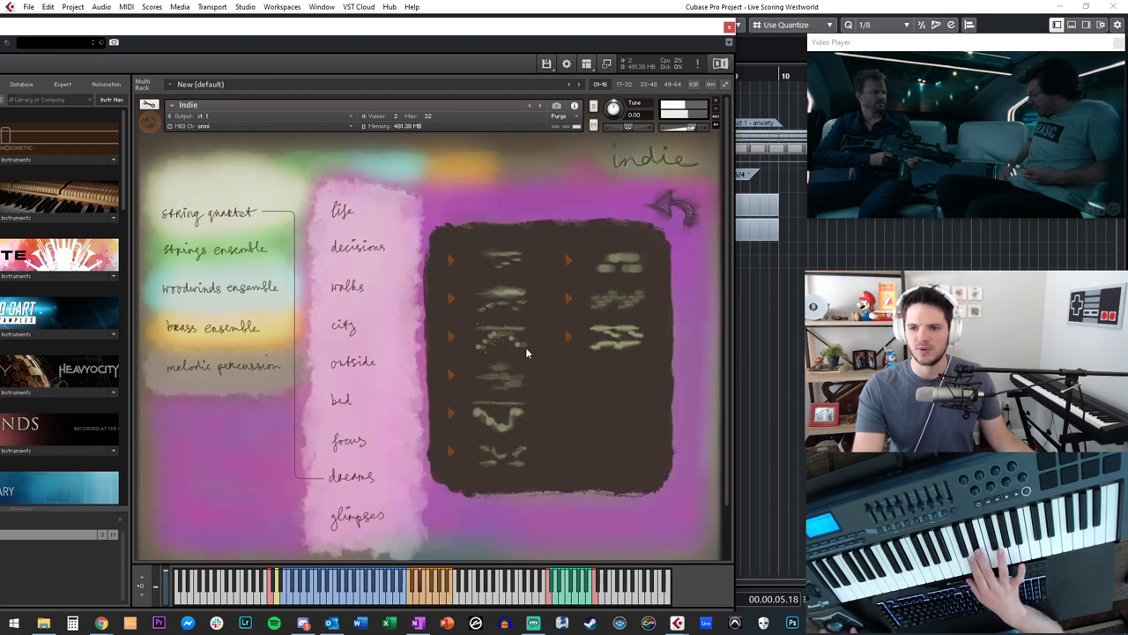
pyautogui.click(616, 299)
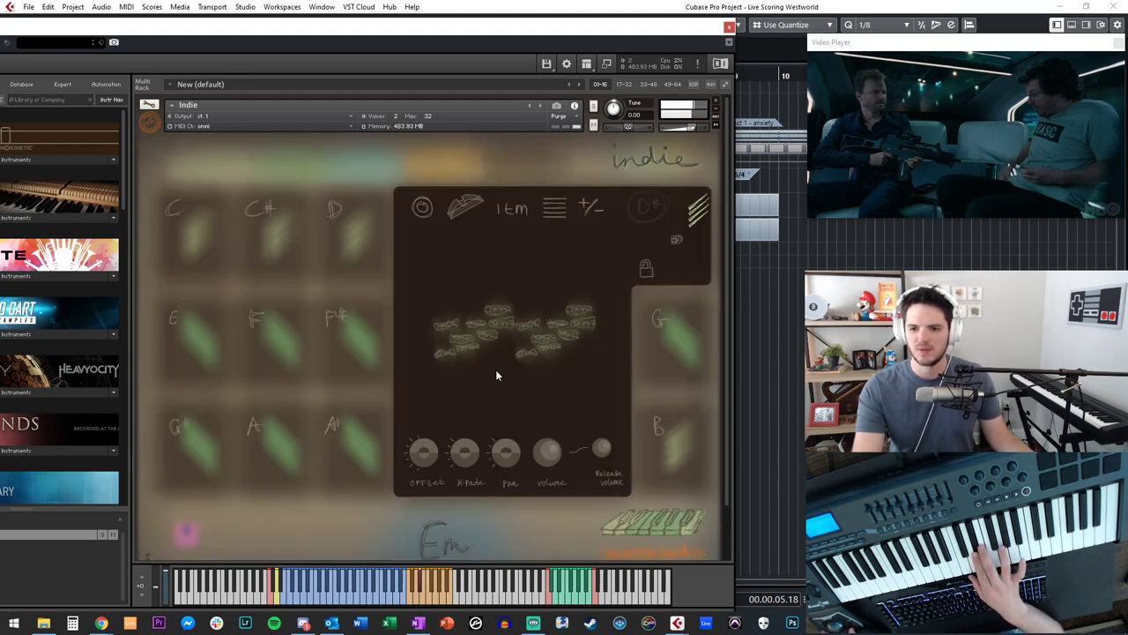
# - Replace the E key slot's strings ensemble phrase with the seventh string quartet "glimpses" phrase
pyautogui.click(202, 326)
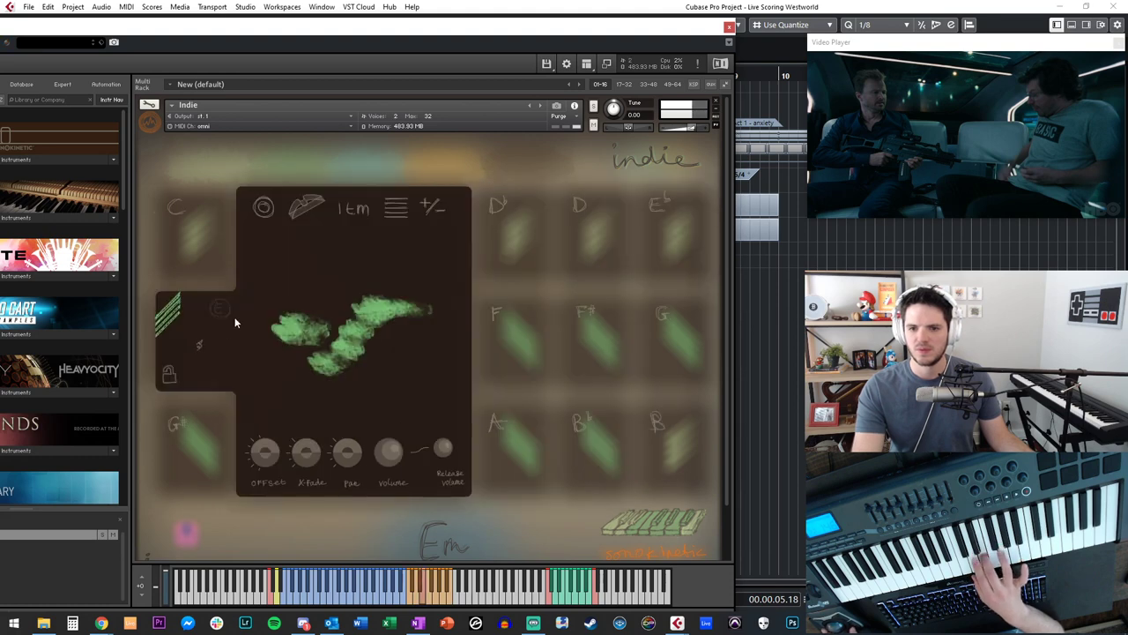
pyautogui.click(302, 333)
pyautogui.click(164, 220)
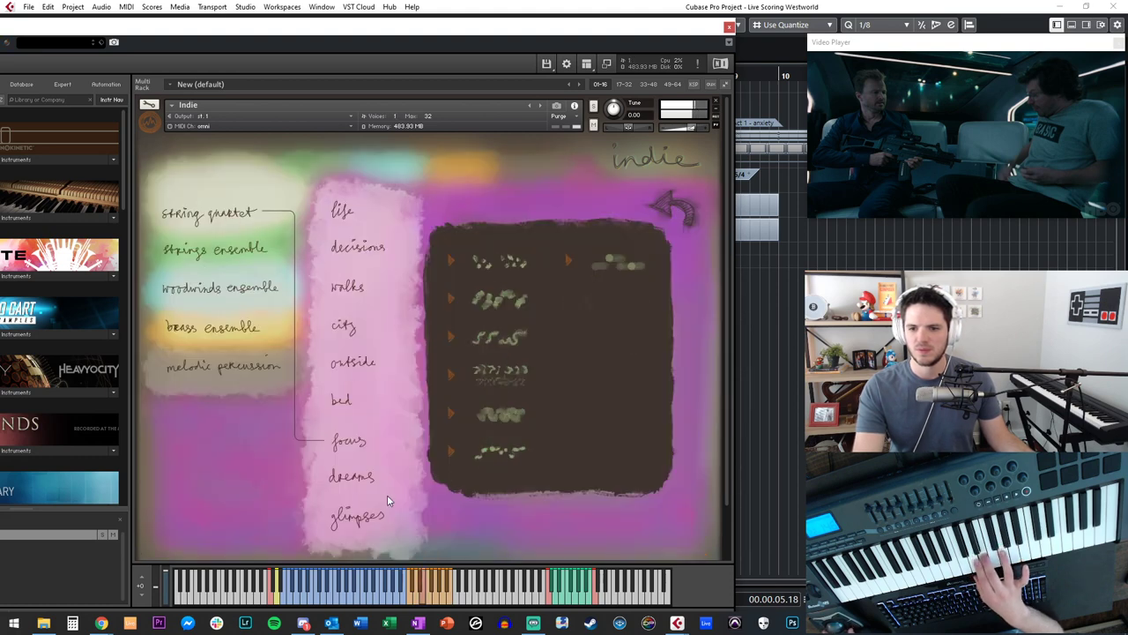
pyautogui.click(617, 273)
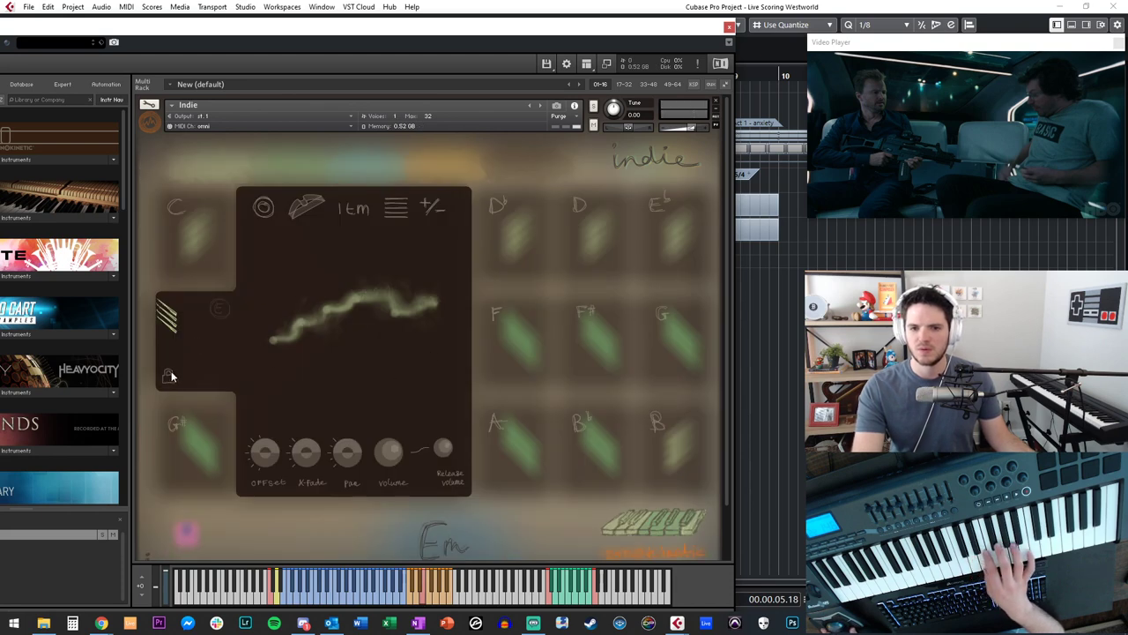
# - Replace the F key slot's strings ensemble phrase with the fourth string quartet "life" phrase
pyautogui.click(368, 330)
pyautogui.click(207, 221)
pyautogui.click(345, 212)
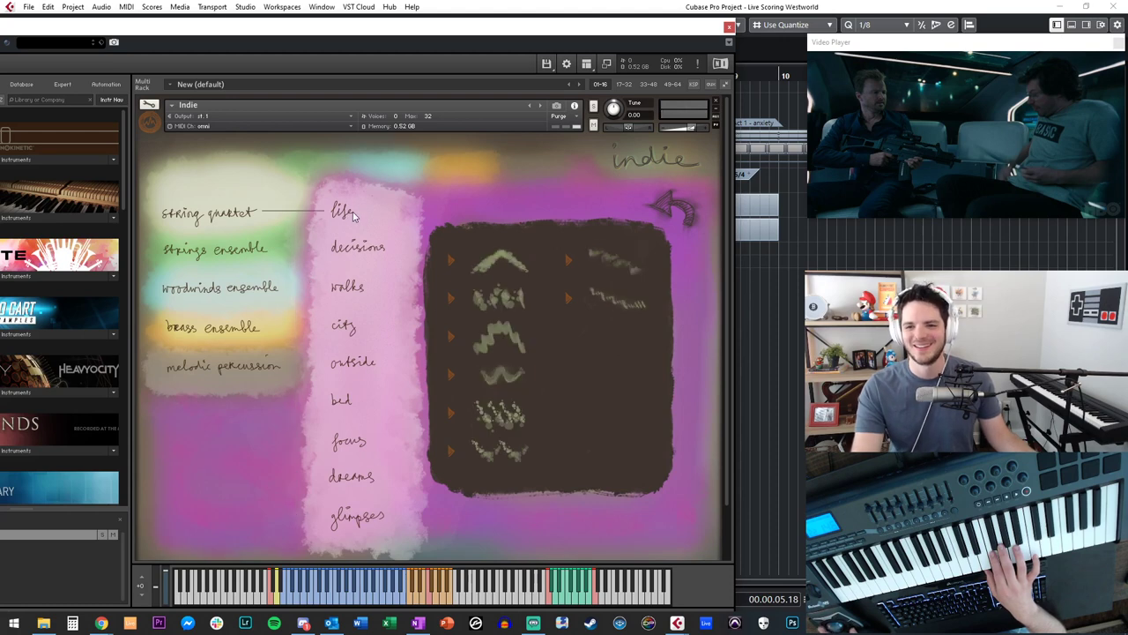
pyautogui.click(483, 377)
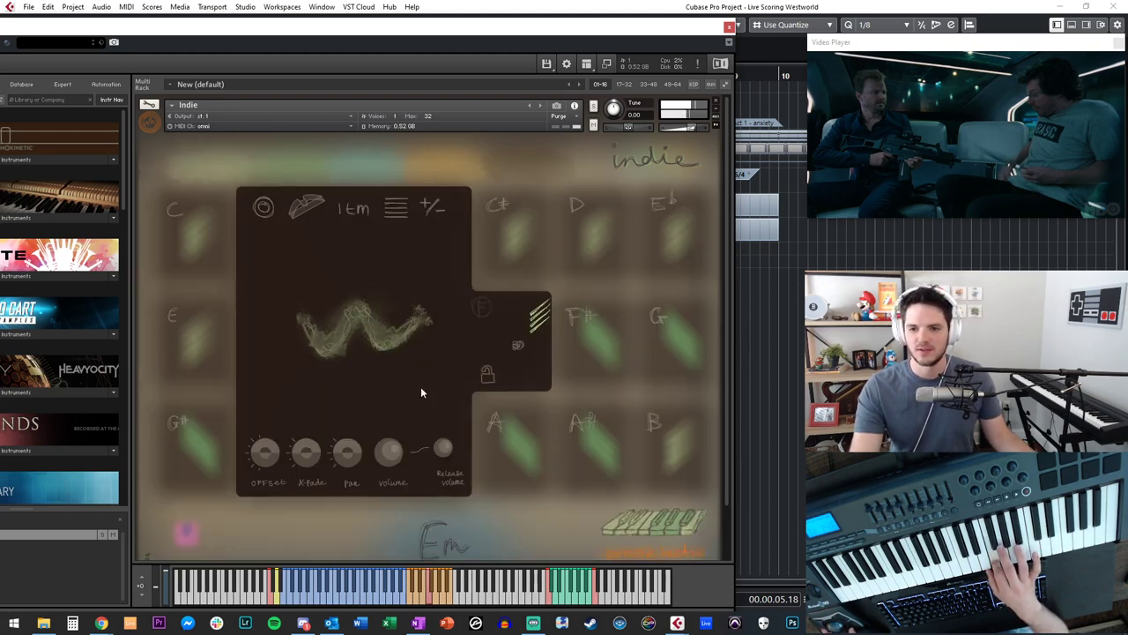
# - Replace the F# key slot's strings ensemble phrase with the seventh string quartet "life" phrase
pyautogui.click(385, 314)
pyautogui.click(210, 218)
pyautogui.click(344, 212)
pyautogui.click(594, 262)
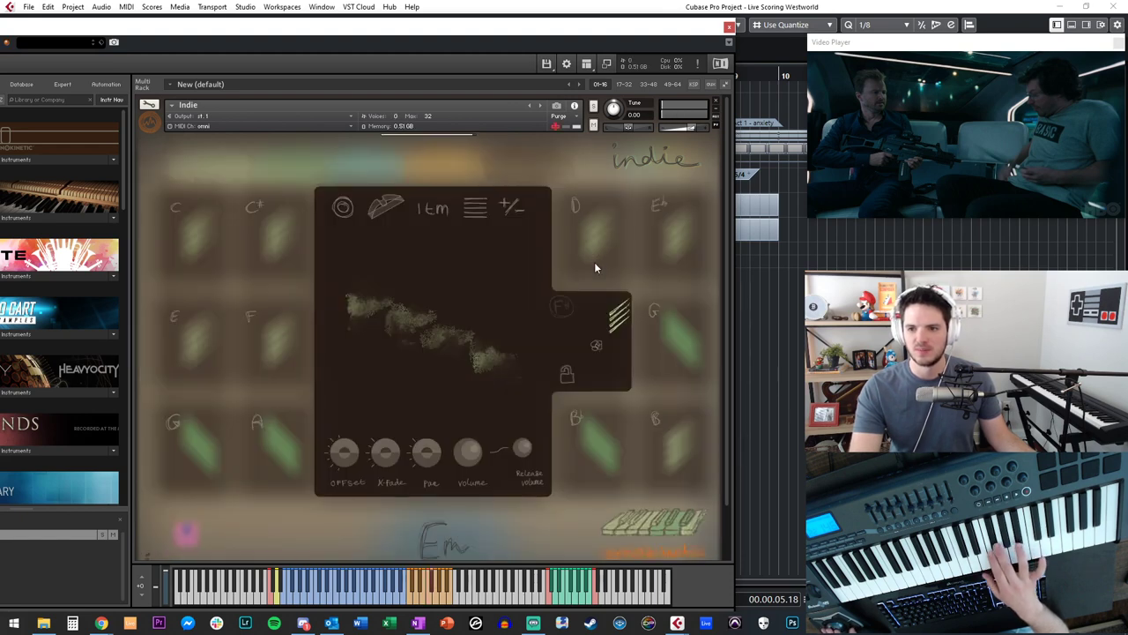
# - Replace the G key slot's strings ensemble phrase with the third string quartet "walks" phrase
pyautogui.click(510, 291)
pyautogui.click(253, 210)
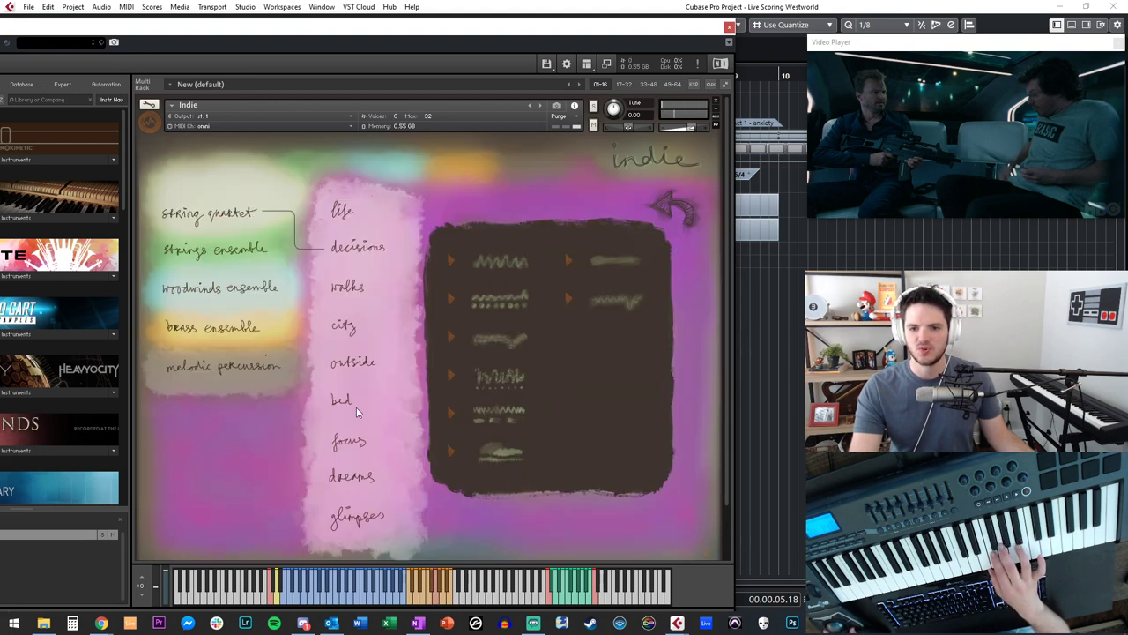
pyautogui.click(338, 475)
pyautogui.click(350, 325)
pyautogui.click(352, 285)
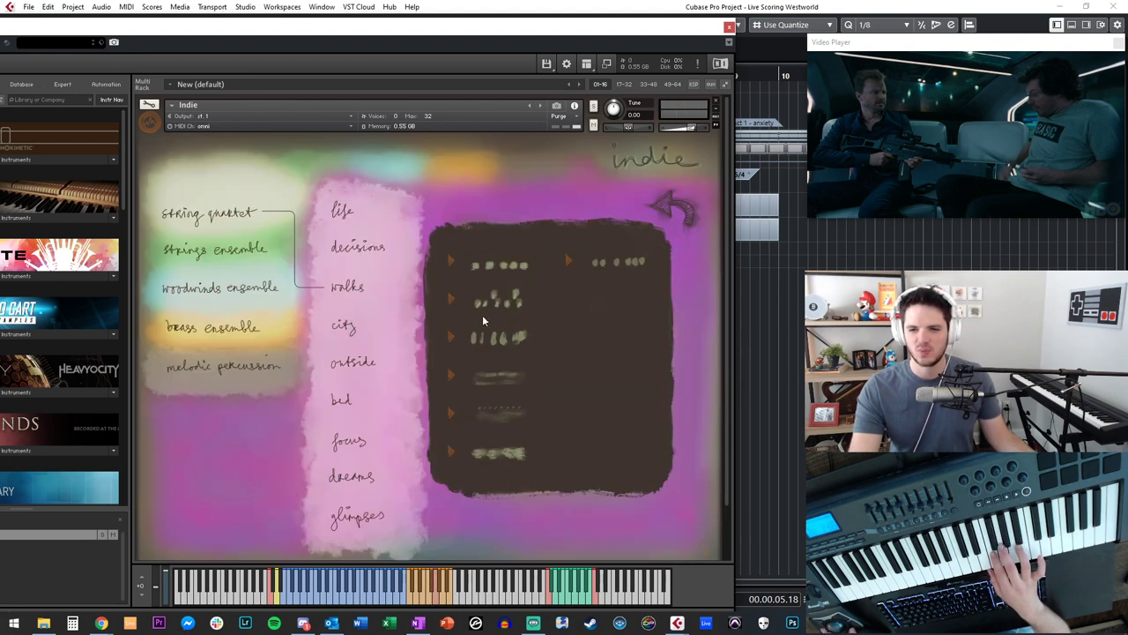
pyautogui.click(489, 338)
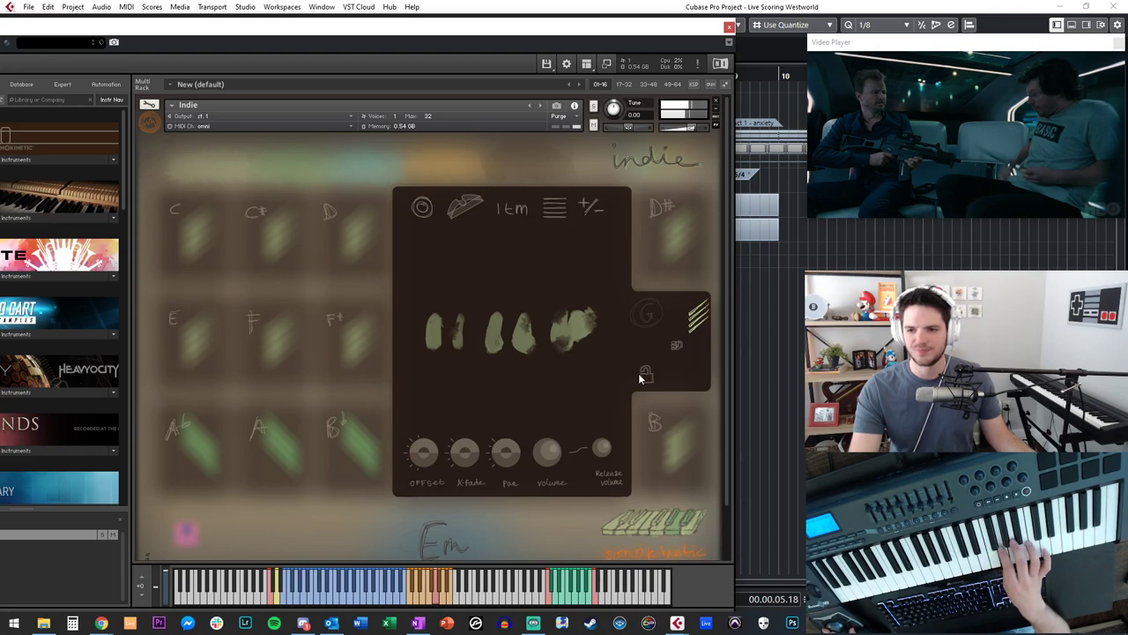
# - Replace the G# key slot's strings ensemble phrase with the seventh string quartet "city" phrase
pyautogui.click(323, 332)
pyautogui.click(249, 227)
pyautogui.click(343, 325)
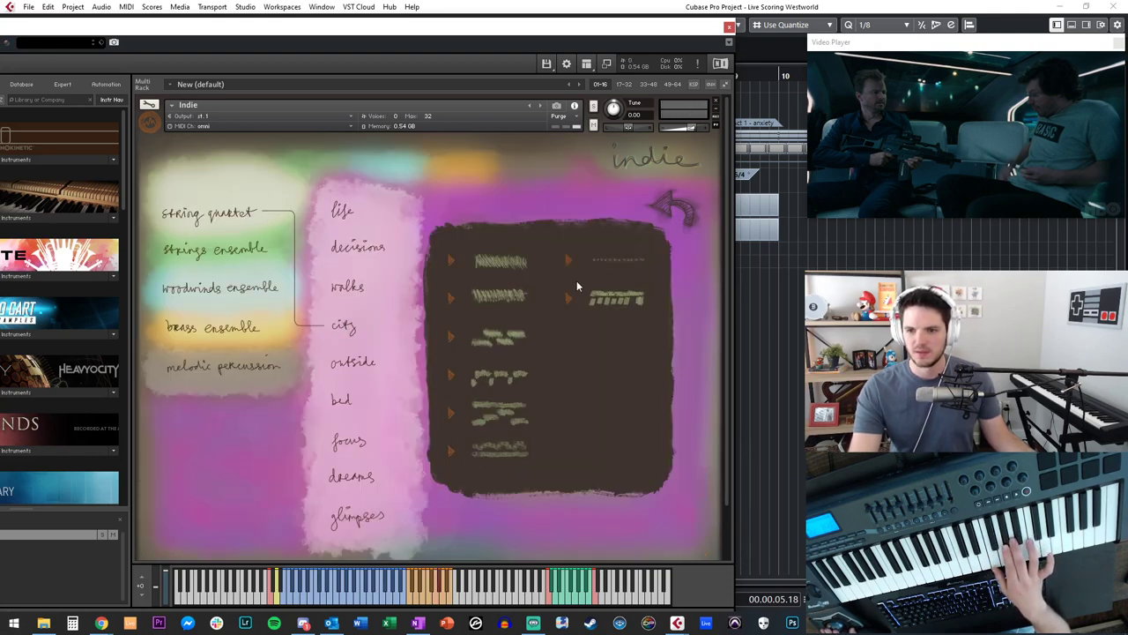
pyautogui.click(592, 261)
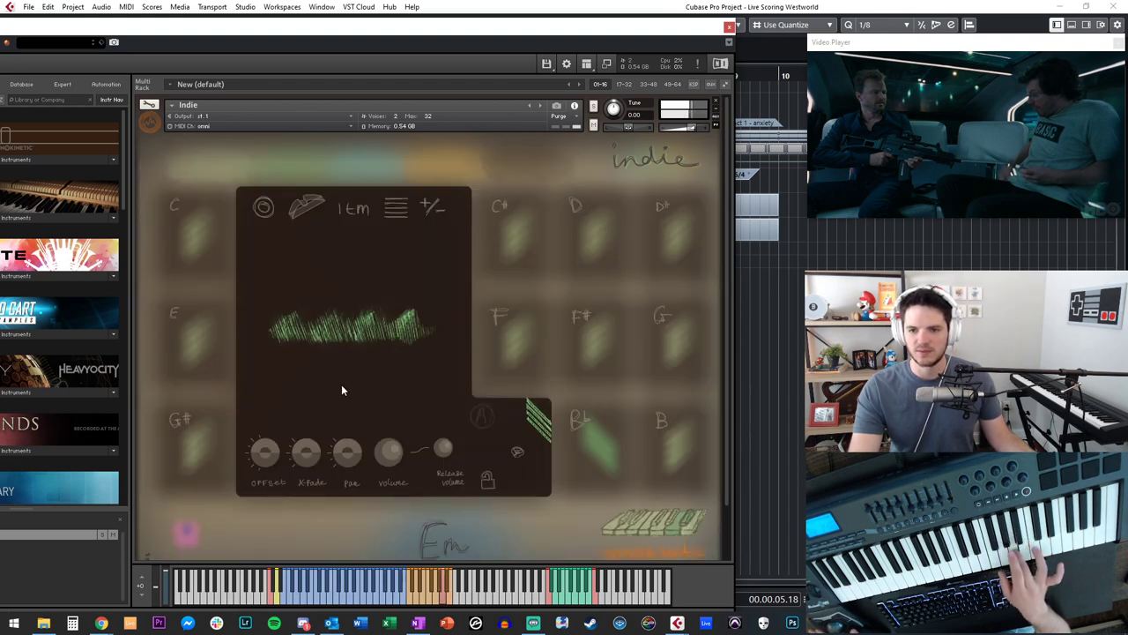
# - Replace the A key slot's strings ensemble phrase with the first string quartet "dreams" phrase
pyautogui.click(330, 343)
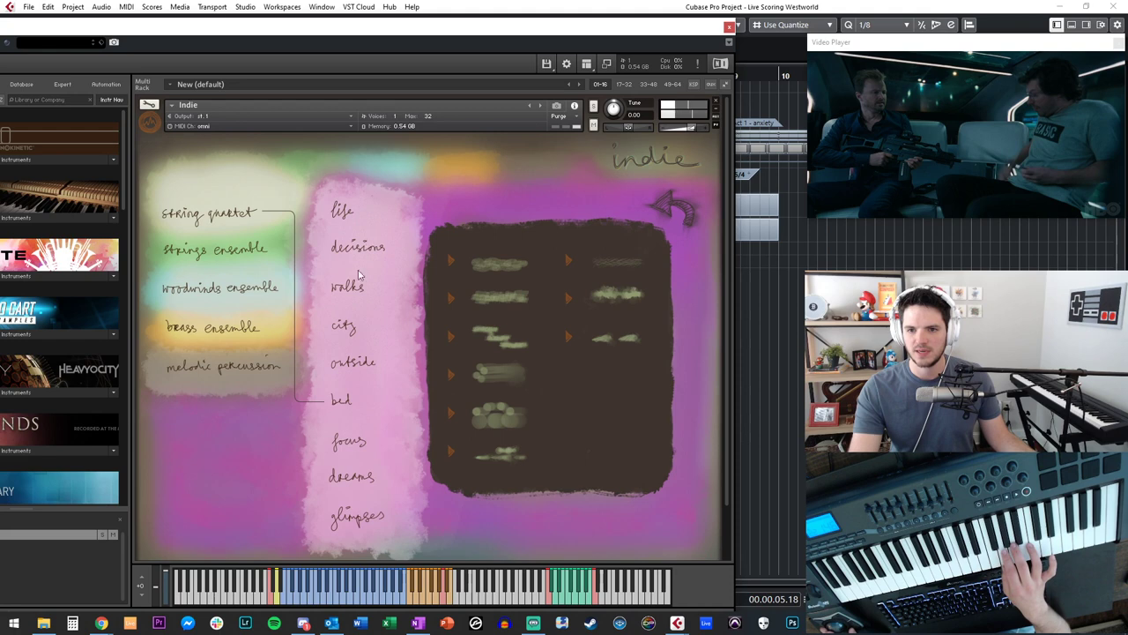
pyautogui.click(350, 360)
pyautogui.click(352, 214)
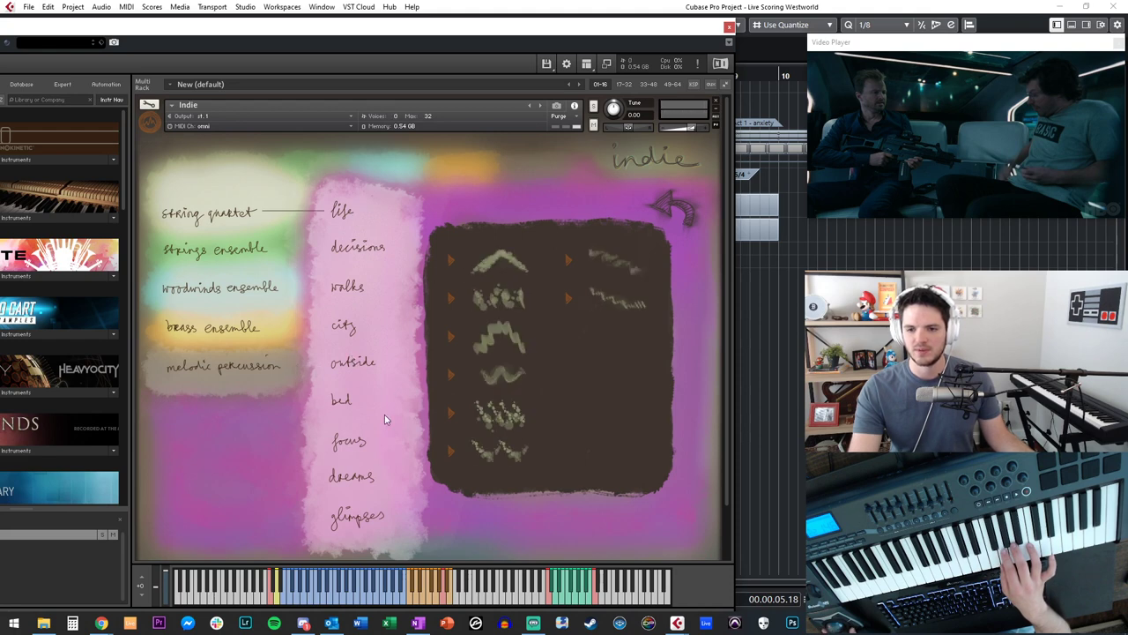
pyautogui.click(355, 476)
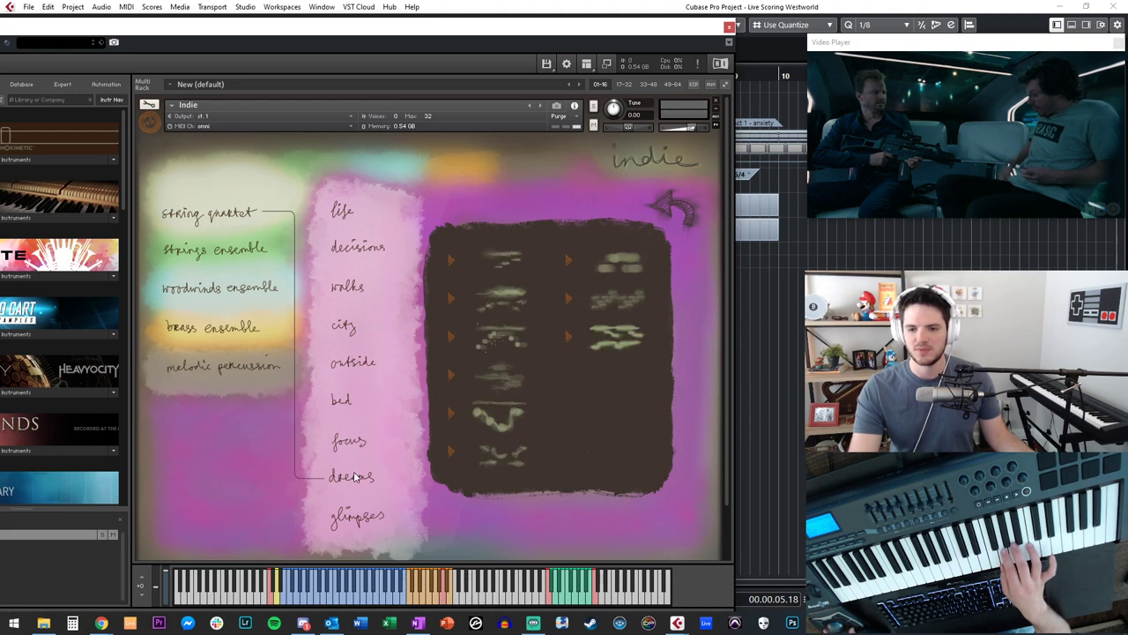
pyautogui.click(497, 257)
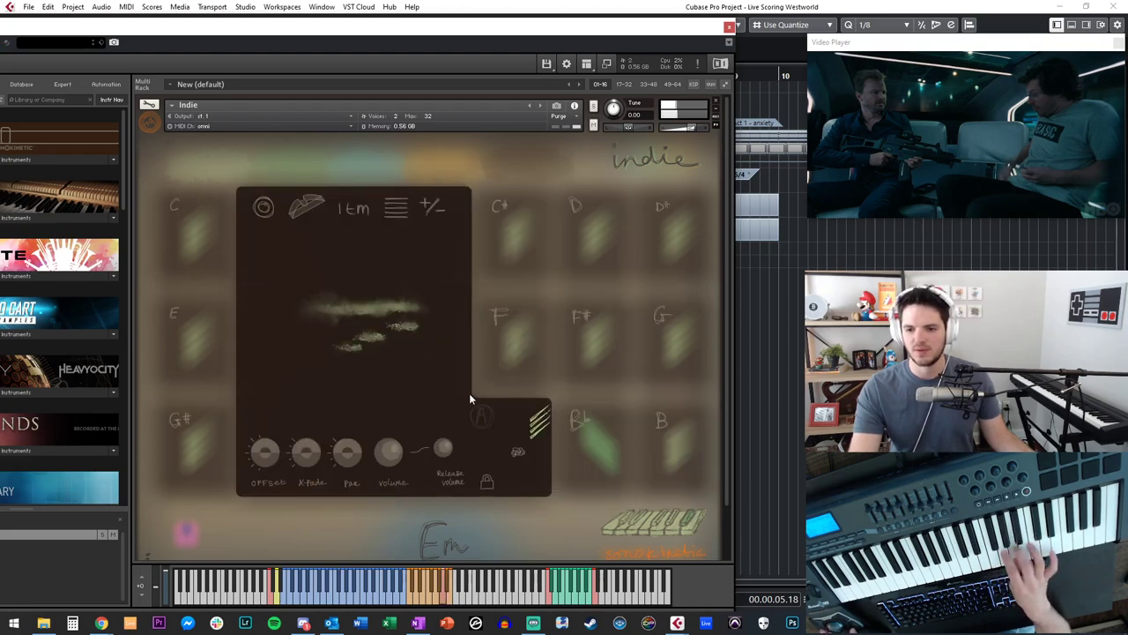
# - Replace the Bb and B key slots' strings ensemble phrases with string quartet phrases, using the eighth "outside" phrase for B
pyautogui.click(458, 328)
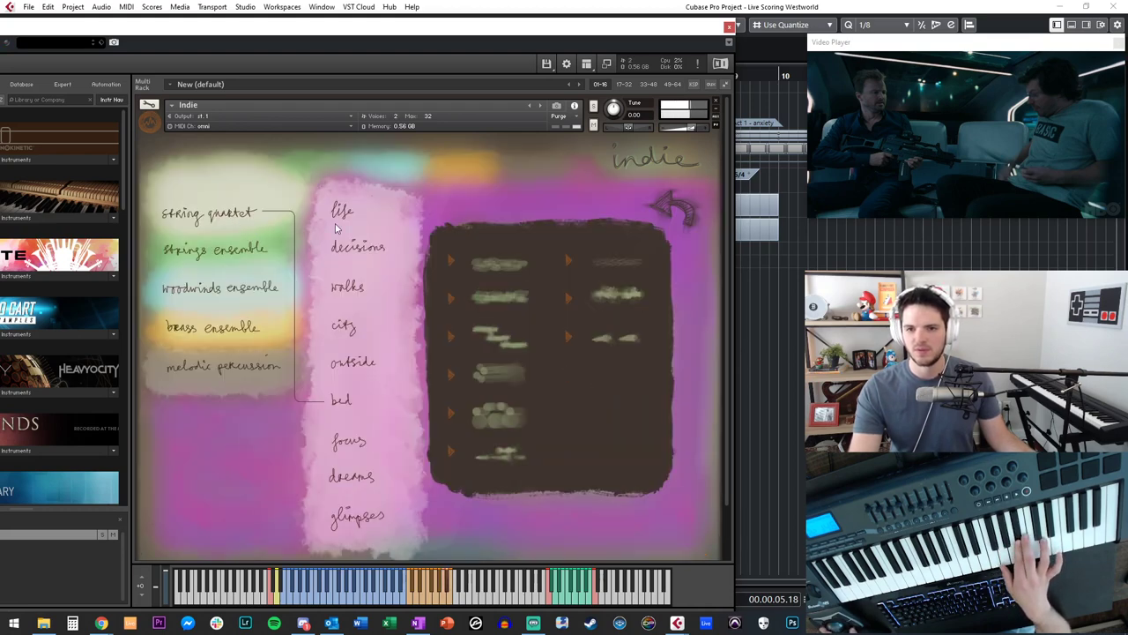
pyautogui.click(491, 454)
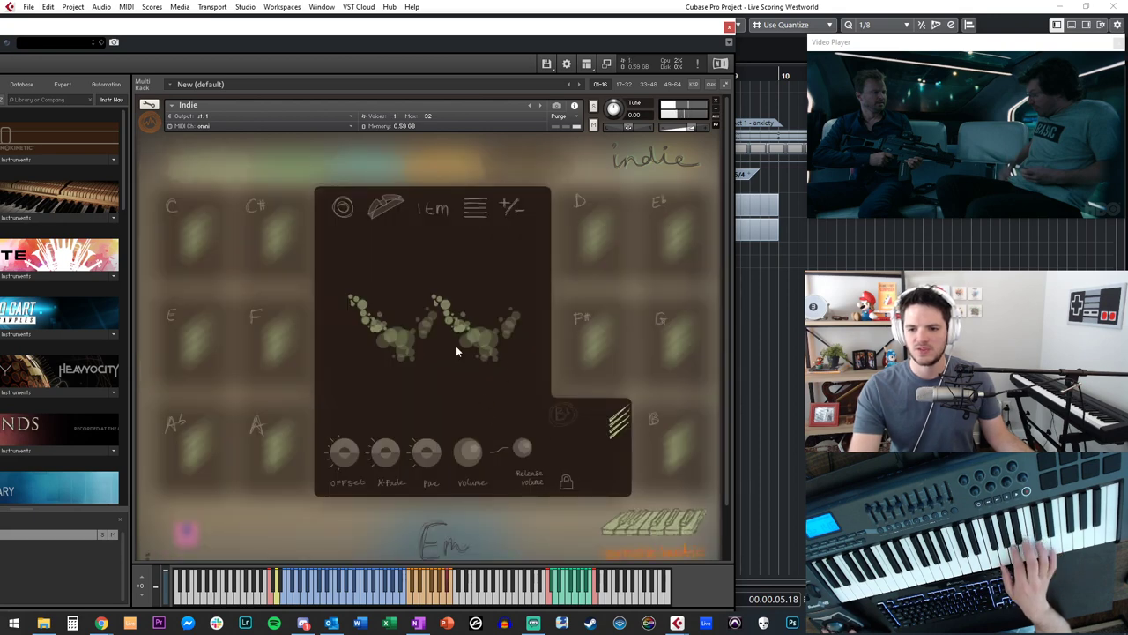
pyautogui.click(434, 290)
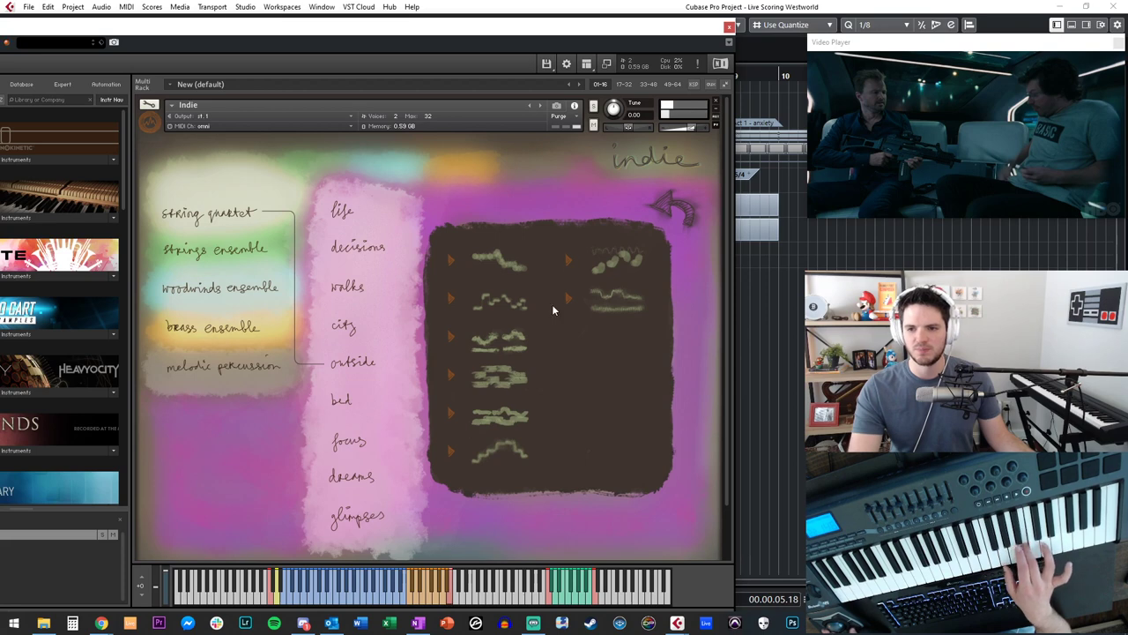
pyautogui.click(660, 210)
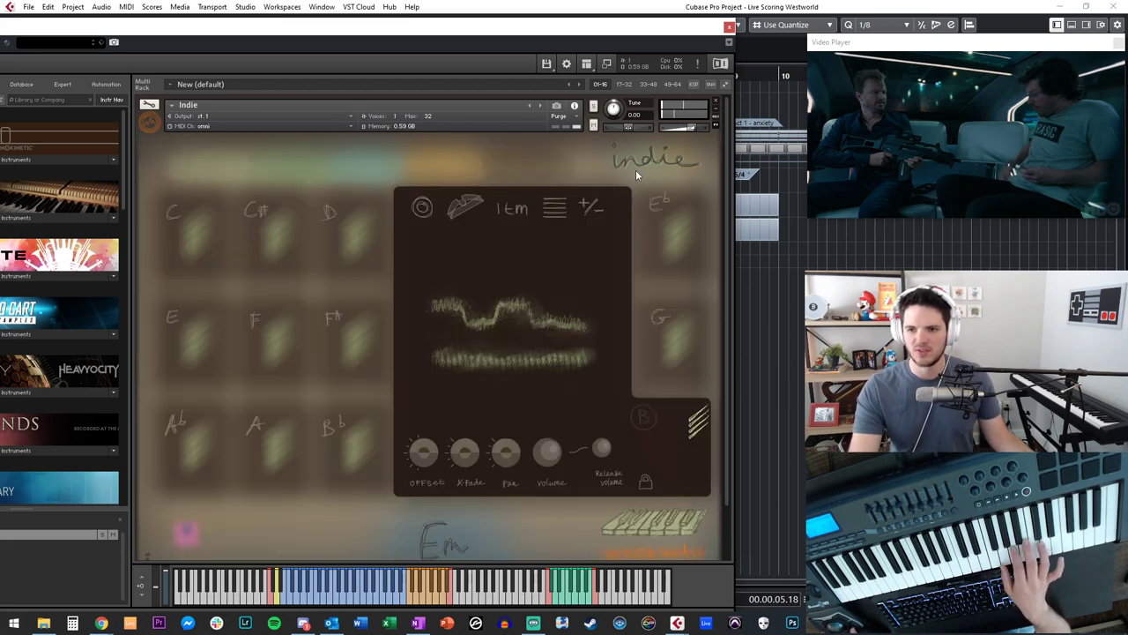
pyautogui.click(729, 28)
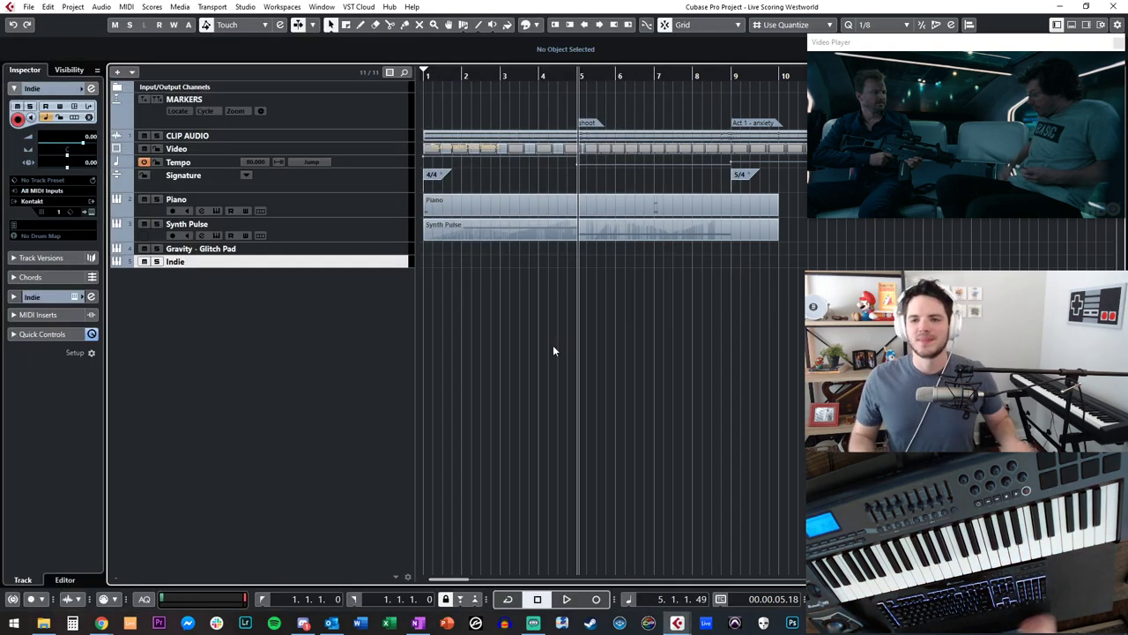
# - Enlarge the track rows and play the opening of the scene from the start
pyautogui.press('Home')
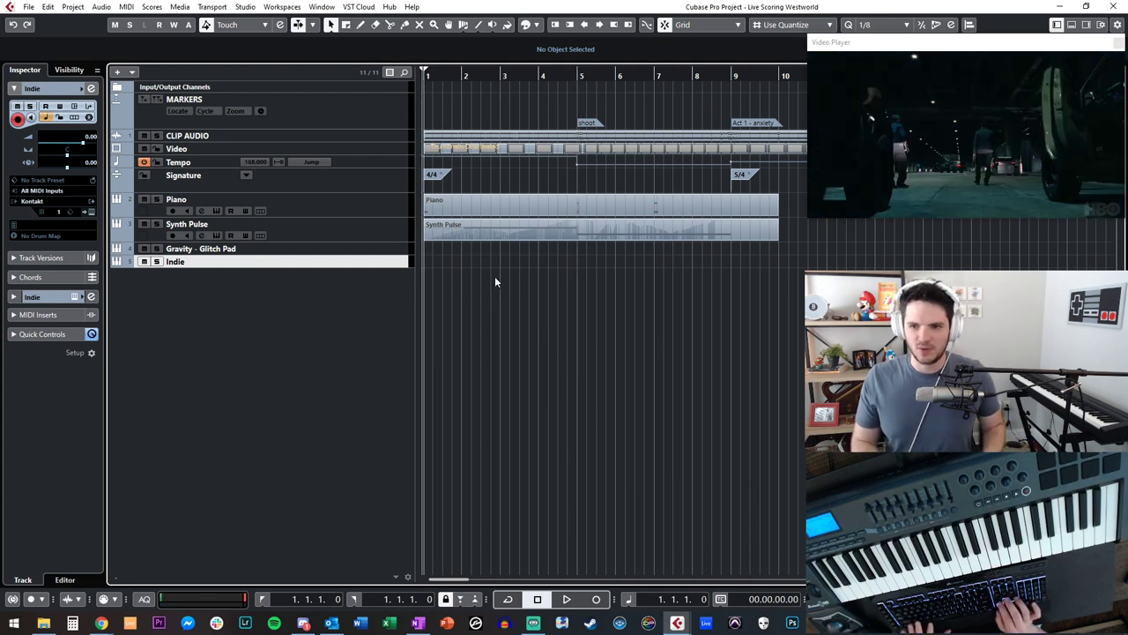
pyautogui.hotkey('shift', 'h')
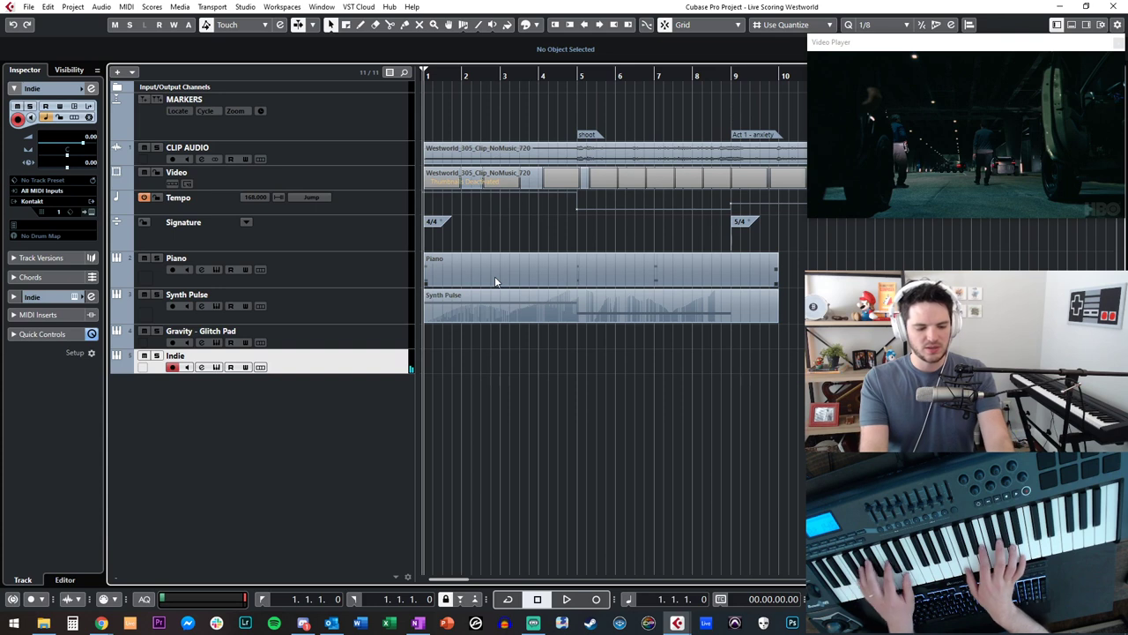
pyautogui.press('space')
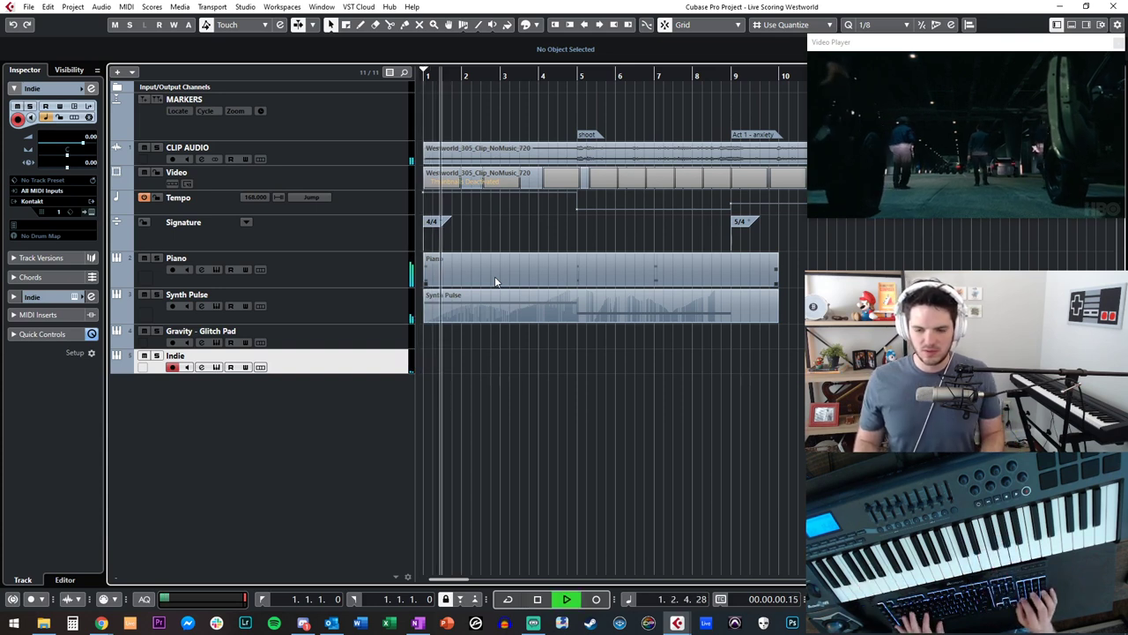
pyautogui.press('space')
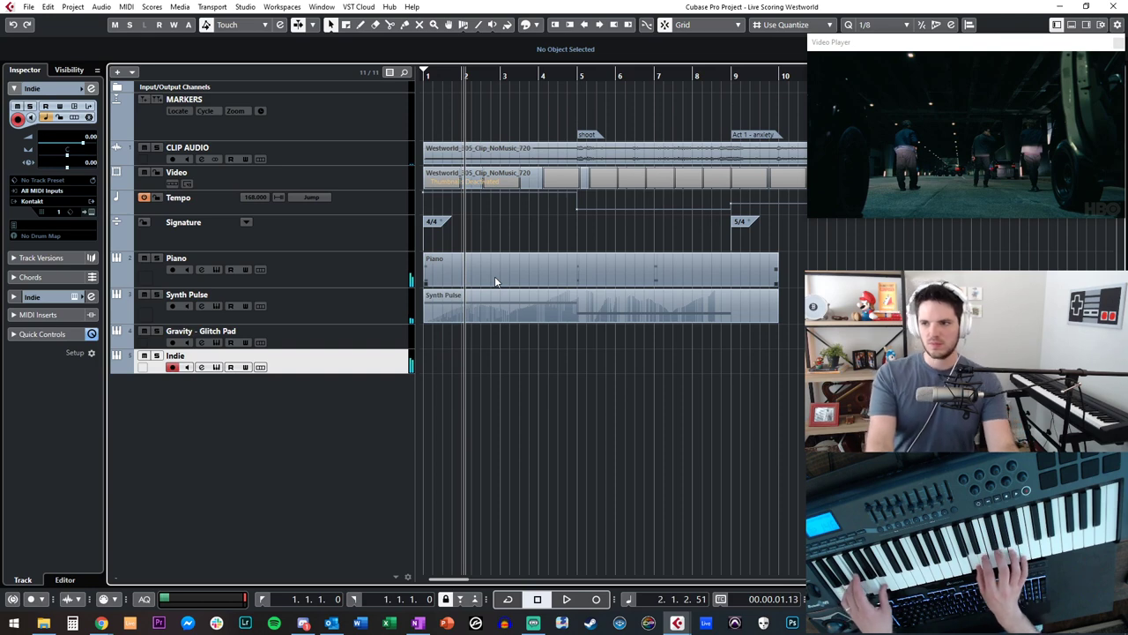
# - Try recording an Indie take from the start of the scene to past bar 7, and discard that take
pyautogui.press('KP_Decimal')
pyautogui.press('KP_Multiply')
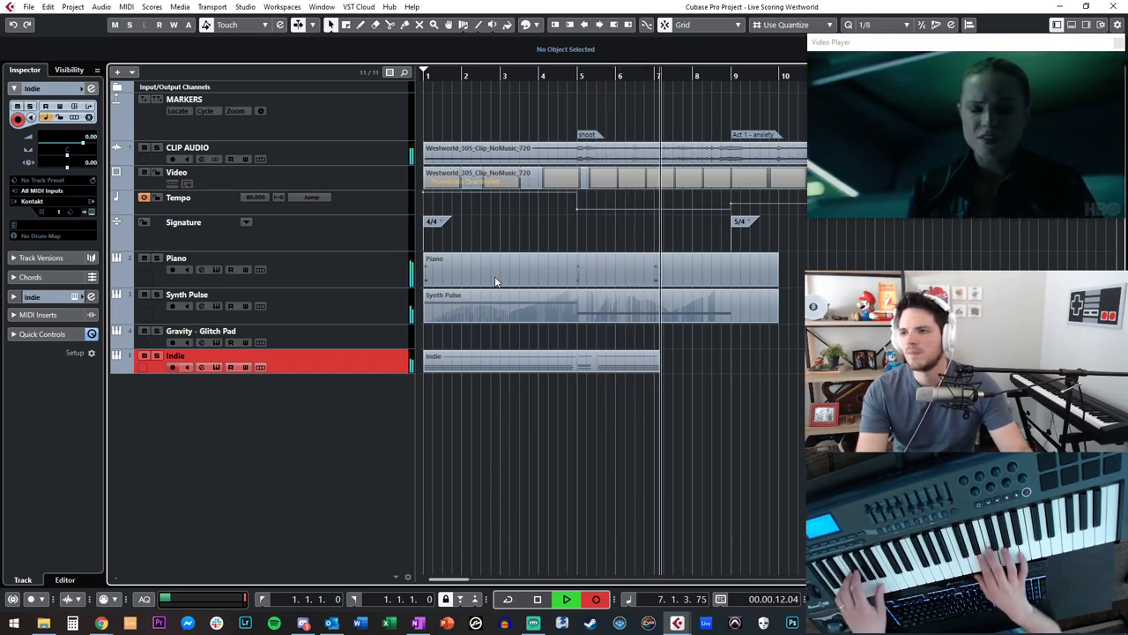
pyautogui.press('space')
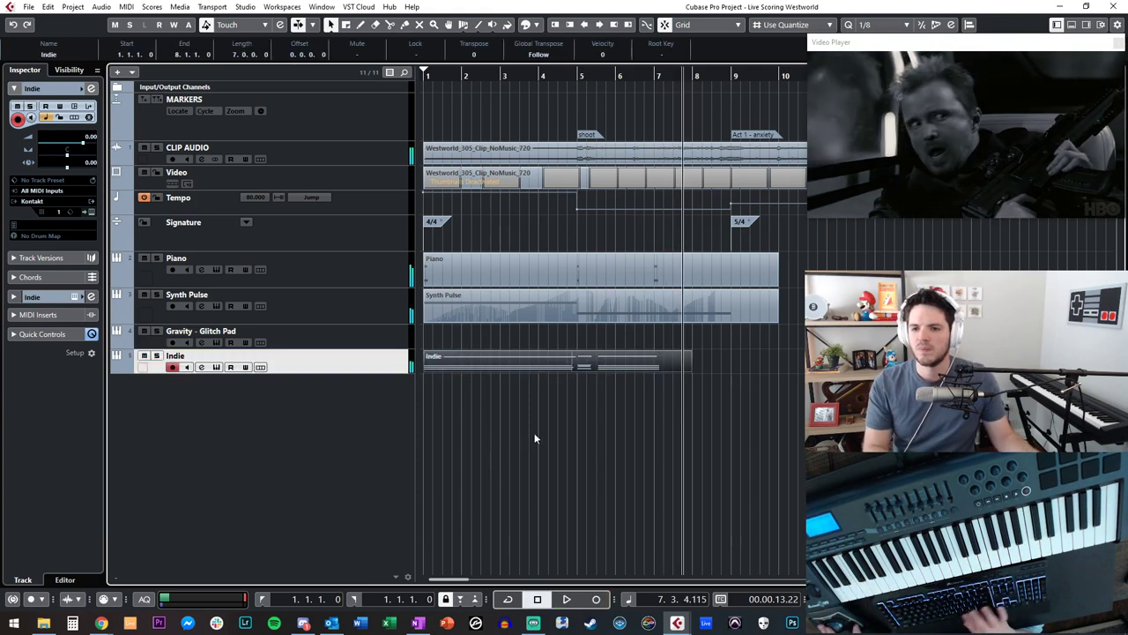
pyautogui.press('Delete')
pyautogui.press('space')
pyautogui.press('space')
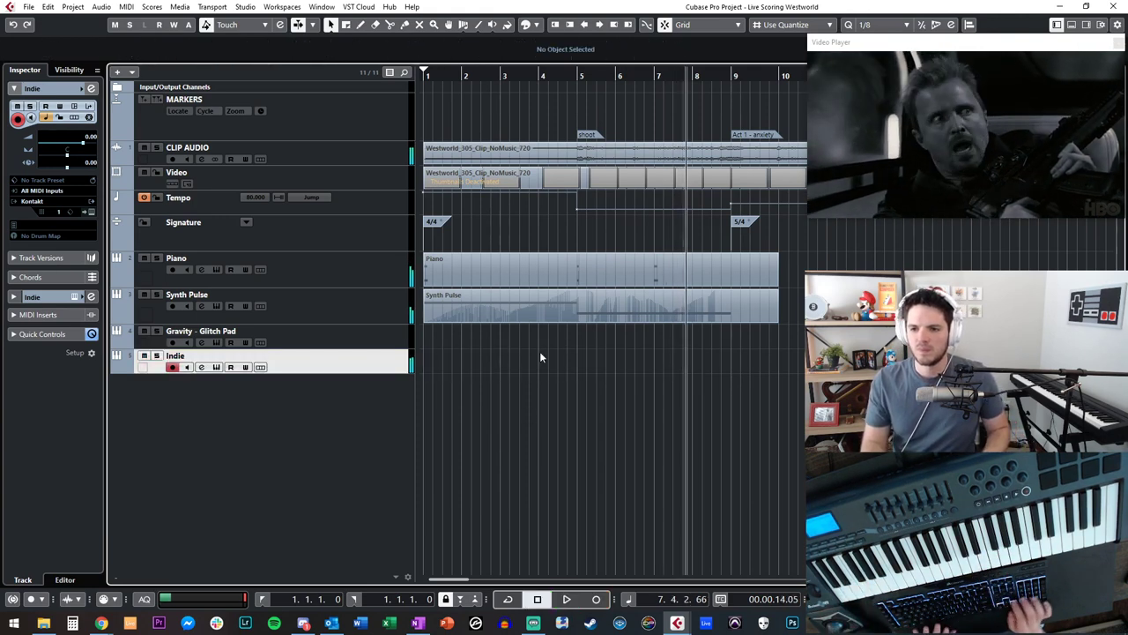
pyautogui.press('.')
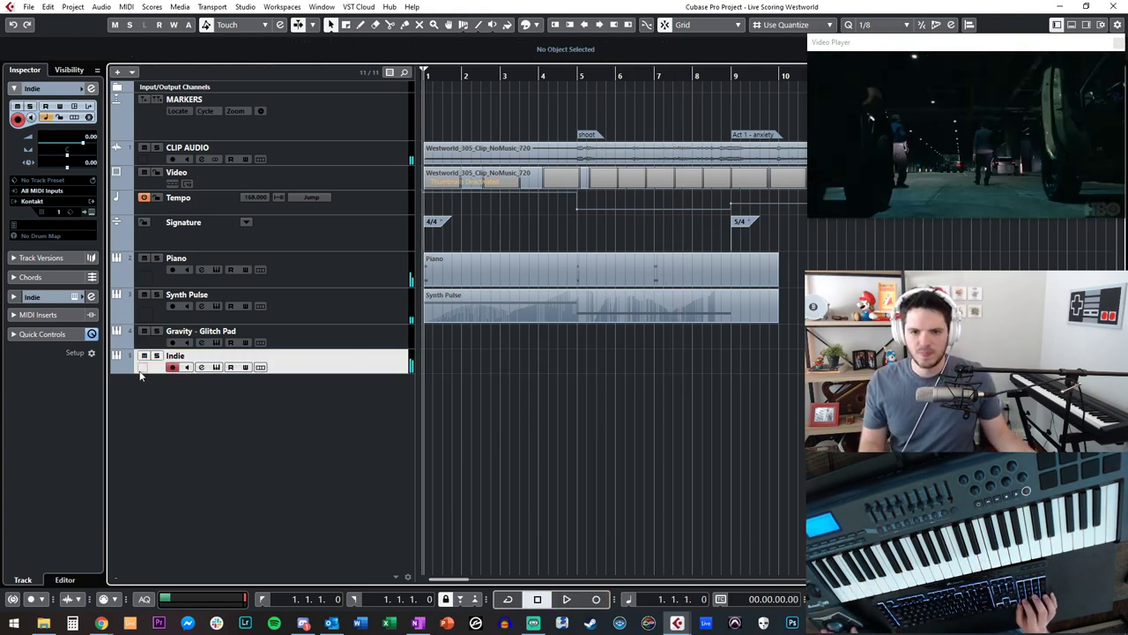
# - Open the Indie instrument and audition its chord keys and string quartet phrases
pyautogui.click(116, 297)
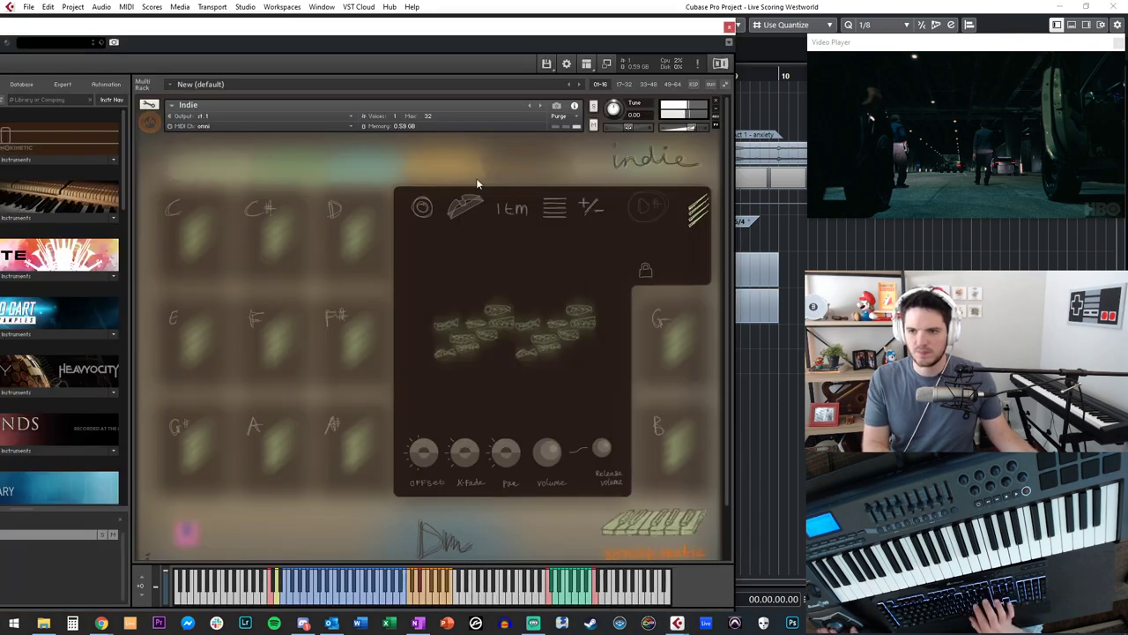
pyautogui.click(416, 595)
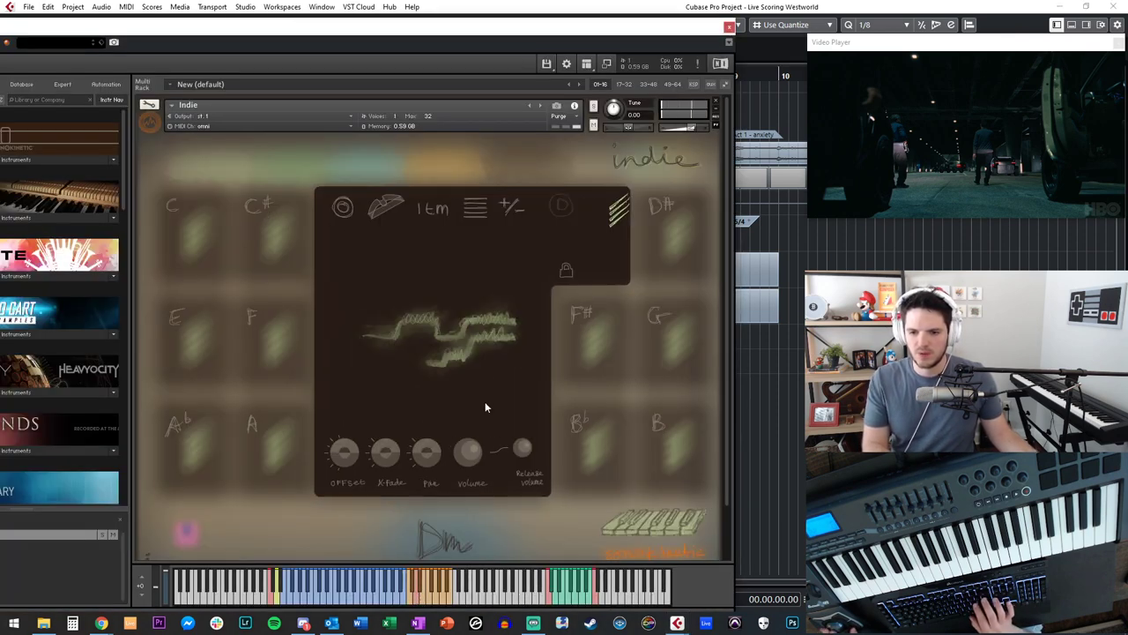
pyautogui.click(730, 27)
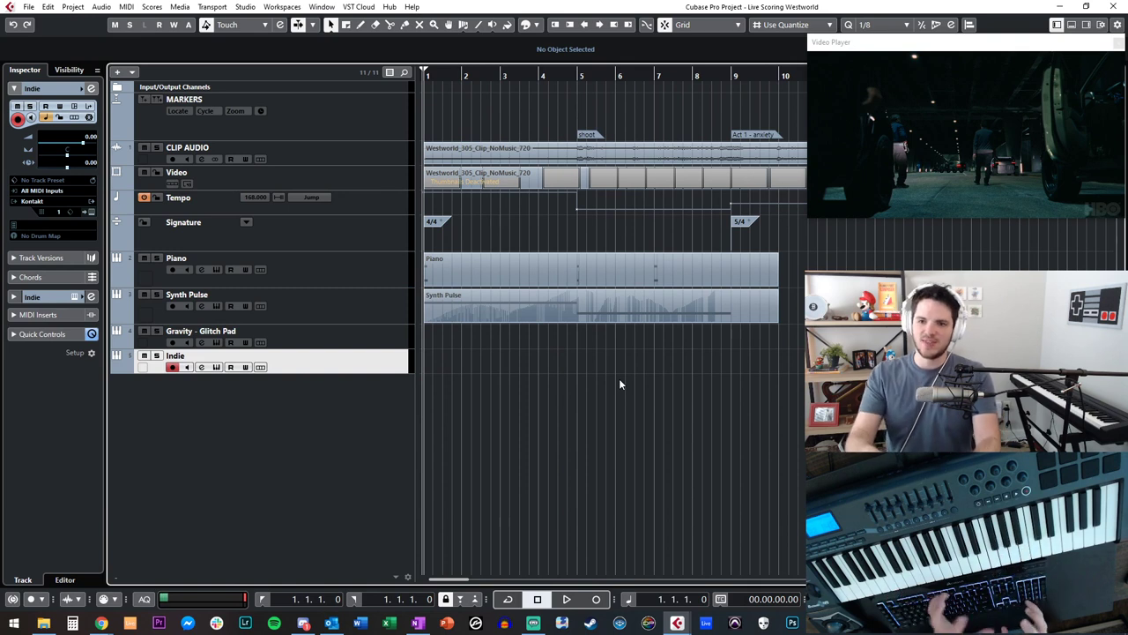
# - Record an Indie part from bar 4 to past bar 9, holding its notes from bar 5 to bar 9
pyautogui.press('space')
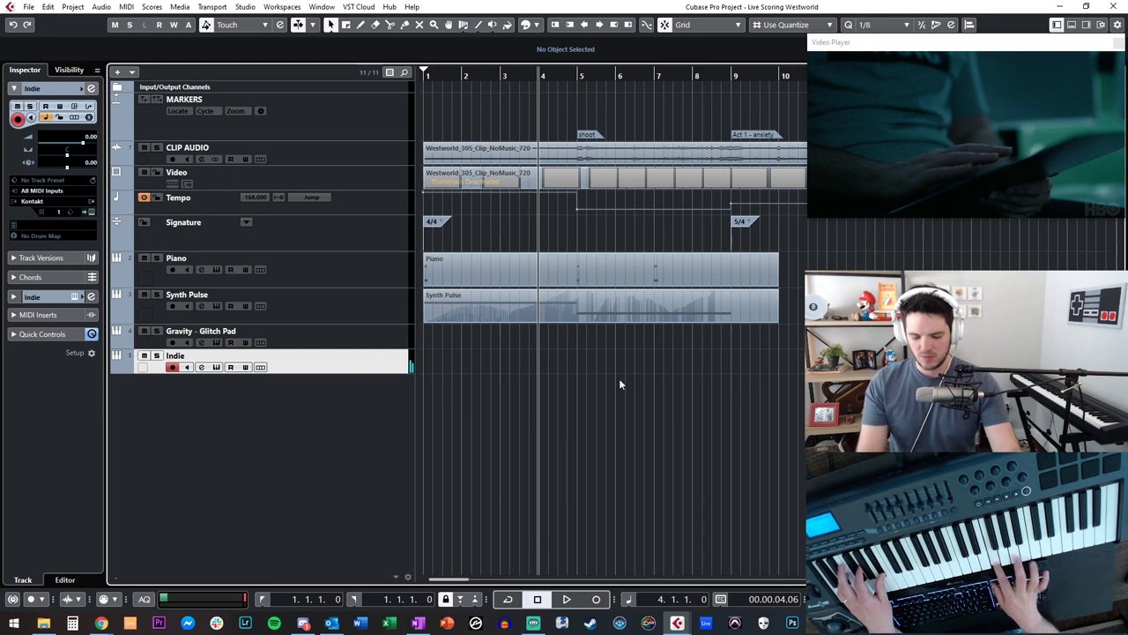
pyautogui.press('KP_Multiply')
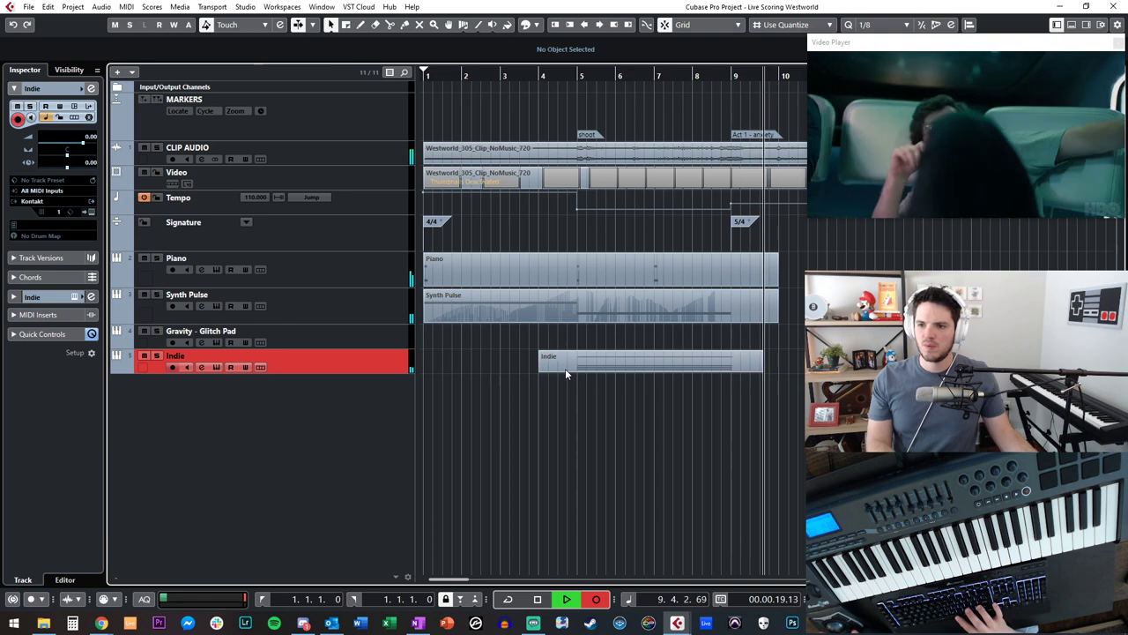
pyautogui.press('space')
# - Align the recorded Indie notes' starts to bar 5 and shorten the three lower notes to end at 8.4.3.0
pyautogui.doubleClick(583, 364)
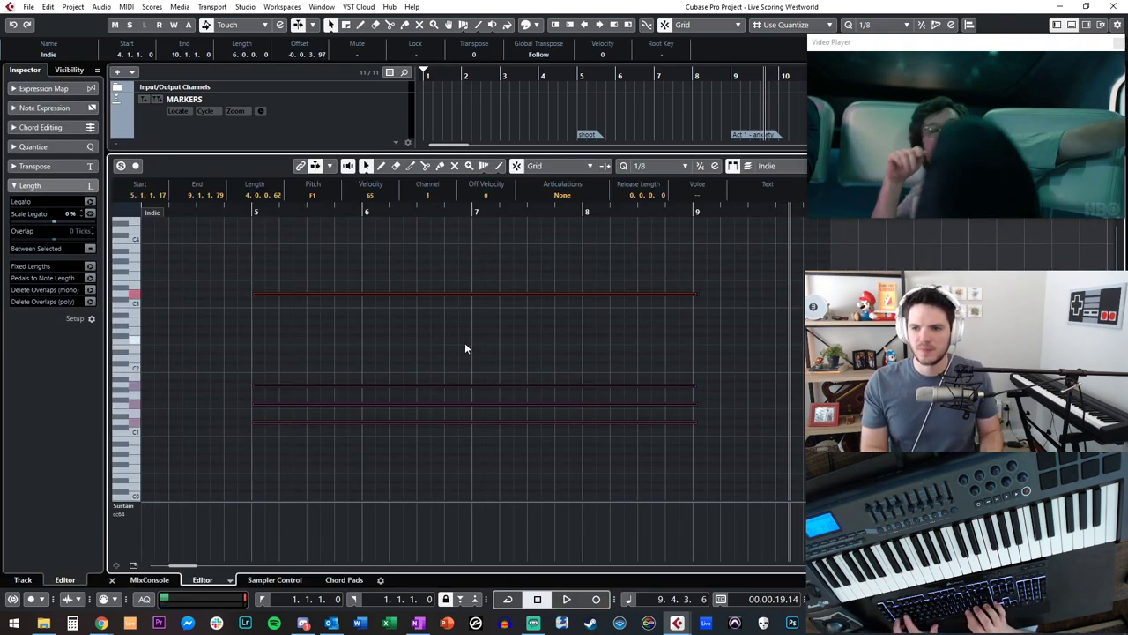
pyautogui.click(744, 379)
pyautogui.moveTo(780, 463); pyautogui.dragTo(670, 447)
pyautogui.moveTo(703, 285); pyautogui.dragTo(678, 404)
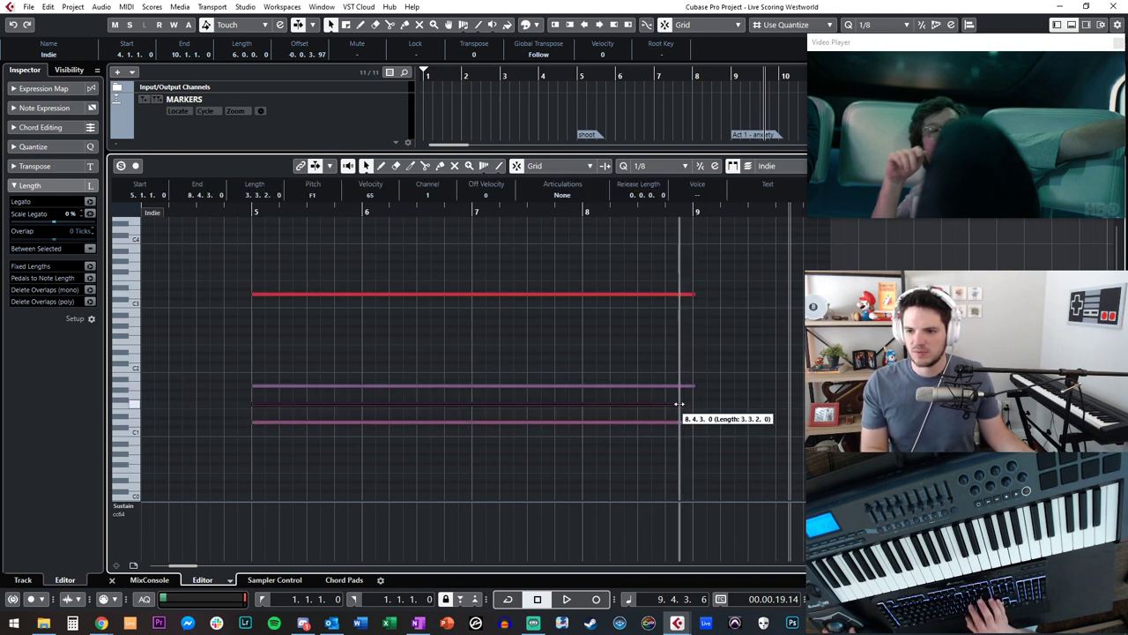
pyautogui.click(679, 404)
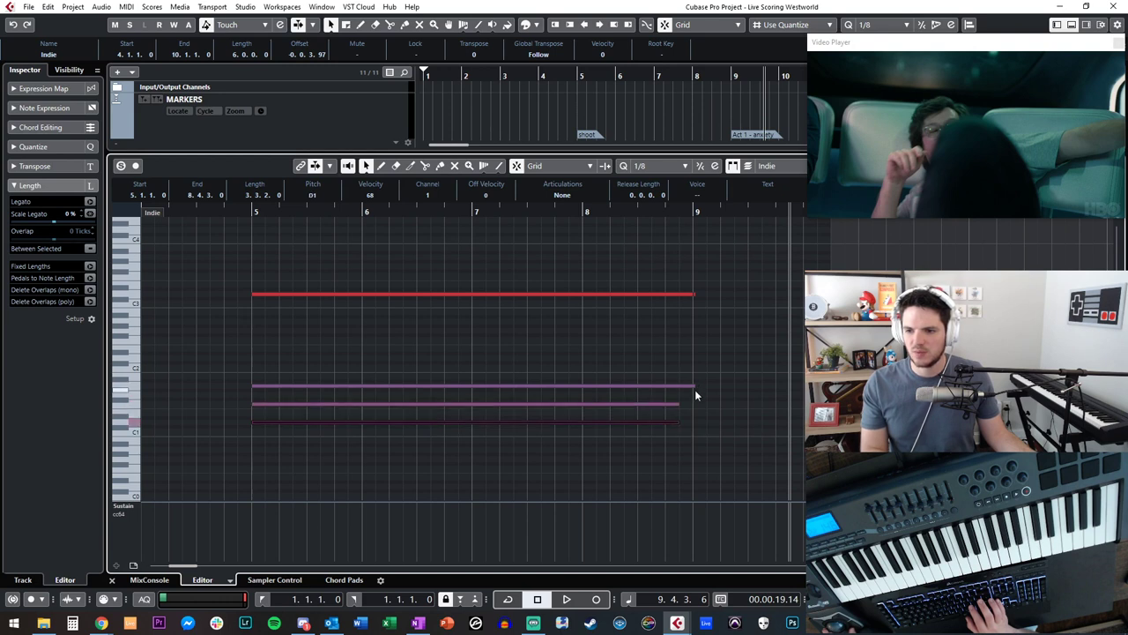
pyautogui.moveTo(693, 387); pyautogui.dragTo(678, 384)
# - Align the upper note's start with bar 5 and extend all the Indie notes to end just before bar 9
pyautogui.click(701, 335)
pyautogui.click(681, 335)
pyautogui.moveTo(690, 295); pyautogui.dragTo(675, 296)
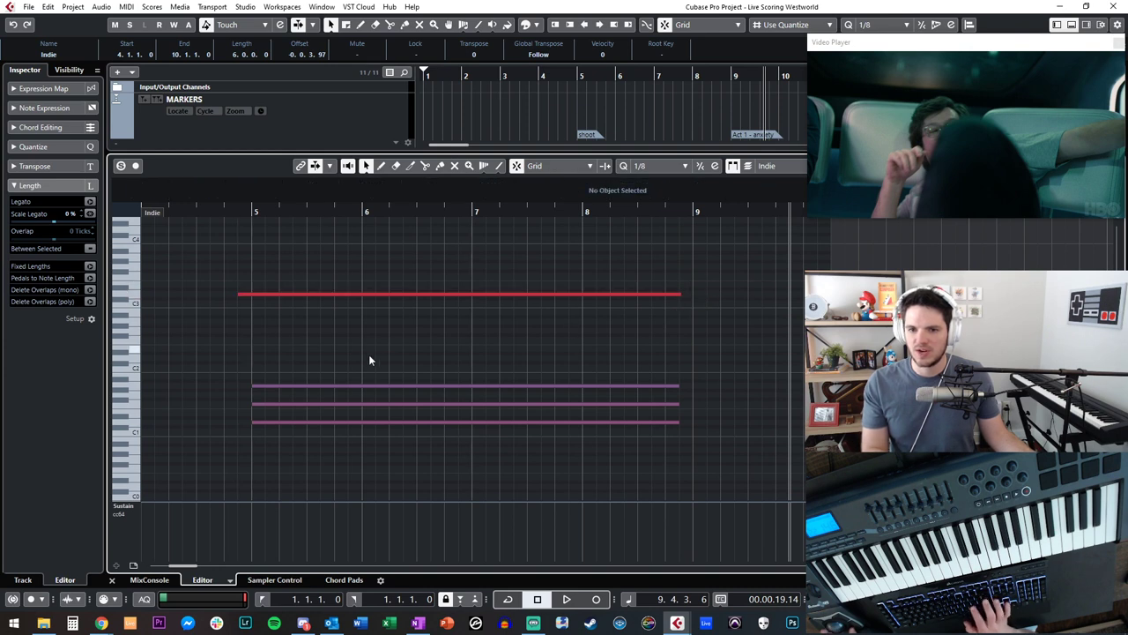
pyautogui.moveTo(240, 293); pyautogui.dragTo(252, 293)
pyautogui.moveTo(616, 445); pyautogui.dragTo(591, 252)
pyautogui.moveTo(681, 294); pyautogui.dragTo(689, 295)
pyautogui.hotkey('ctrl', 'alt', 'e')
pyautogui.hotkey('shift', 'b')
pyautogui.hotkey('shift', 'b')
# - Lower the Indie track's volume to -2.71 and play the scene until past the "Act 1 - anxiety" marker
pyautogui.press('KP_Subtract')
pyautogui.press('KP_Subtract')
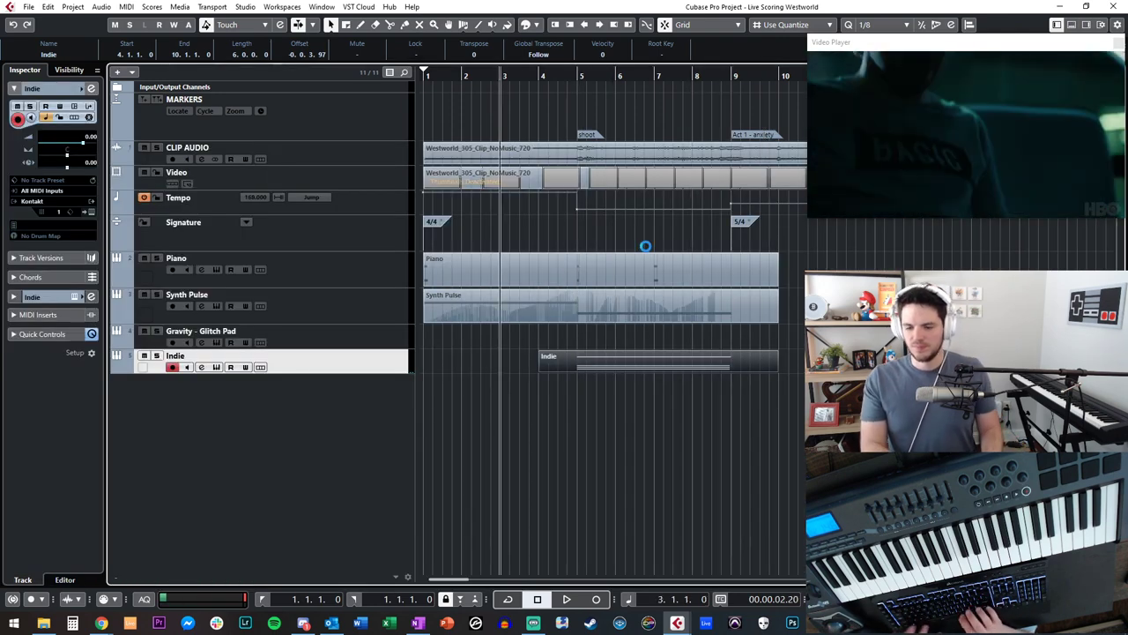
pyautogui.press('KP_Add')
pyautogui.moveTo(83, 142); pyautogui.dragTo(79, 142)
pyautogui.press('space')
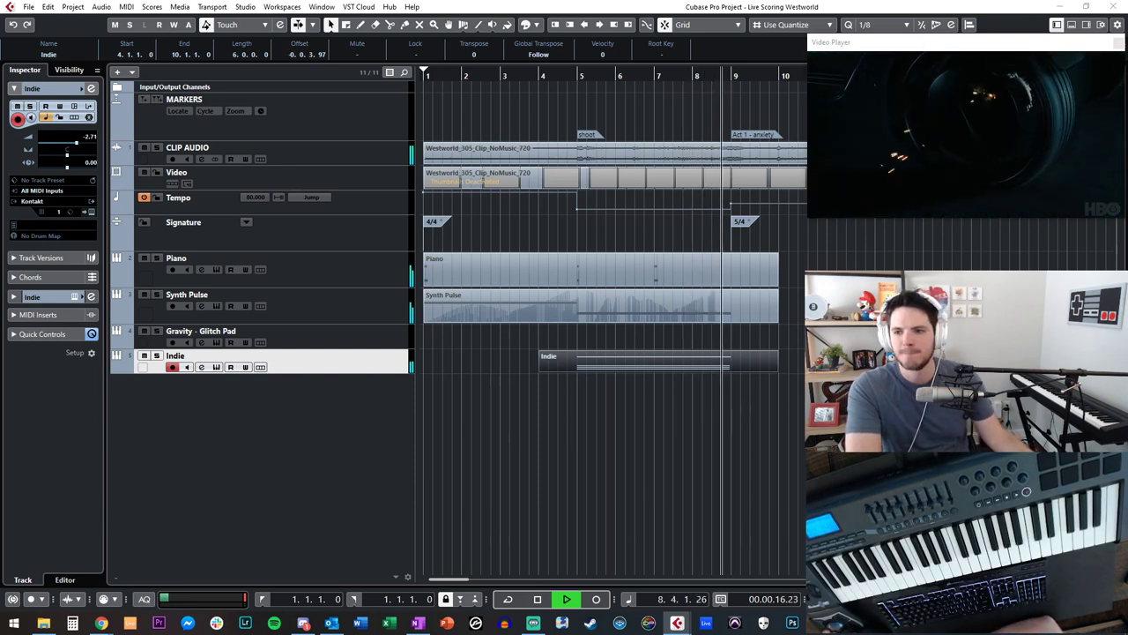
pyautogui.press('space')
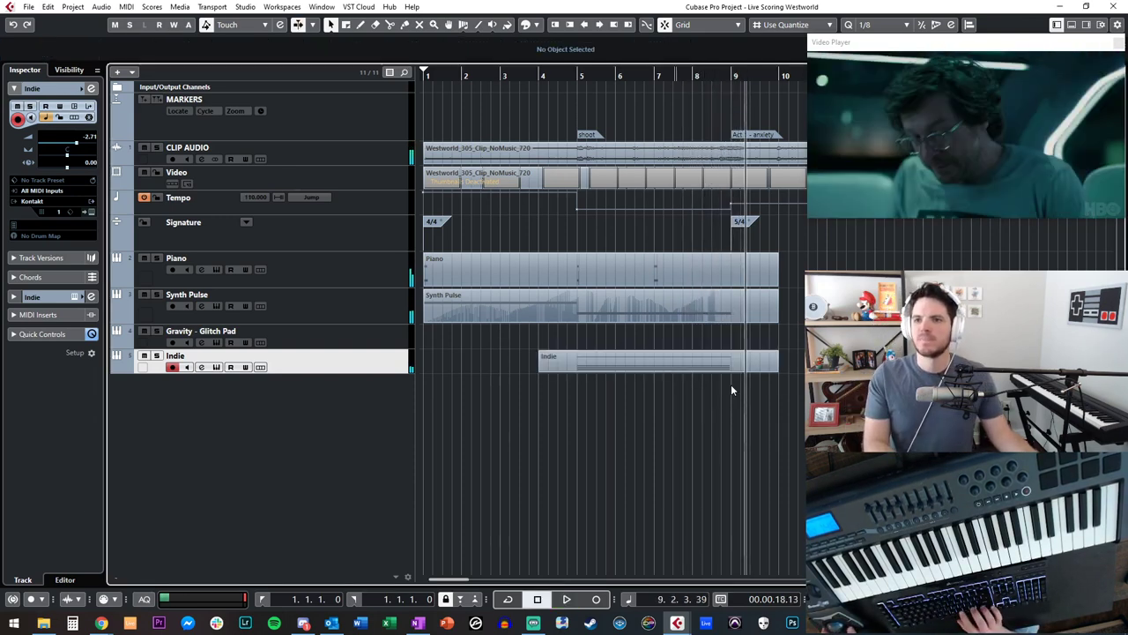
# - Duplicate the Indie track with its recorded part and check the copy's Kontakt instrument
pyautogui.press('KP_Add')
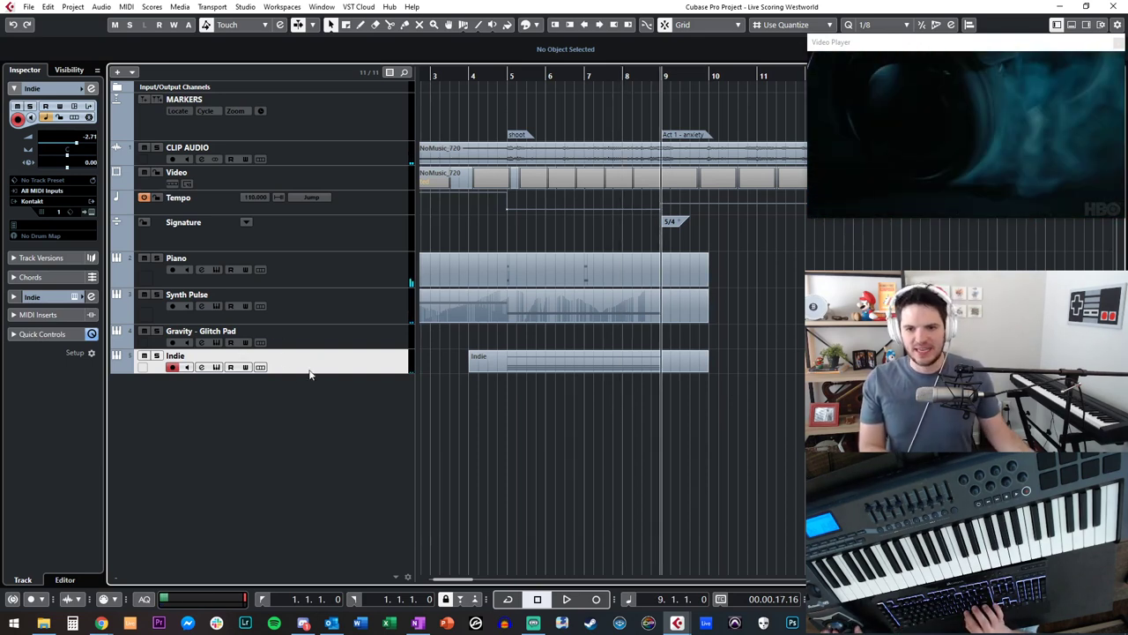
pyautogui.hotkey('ctrl', 'd')
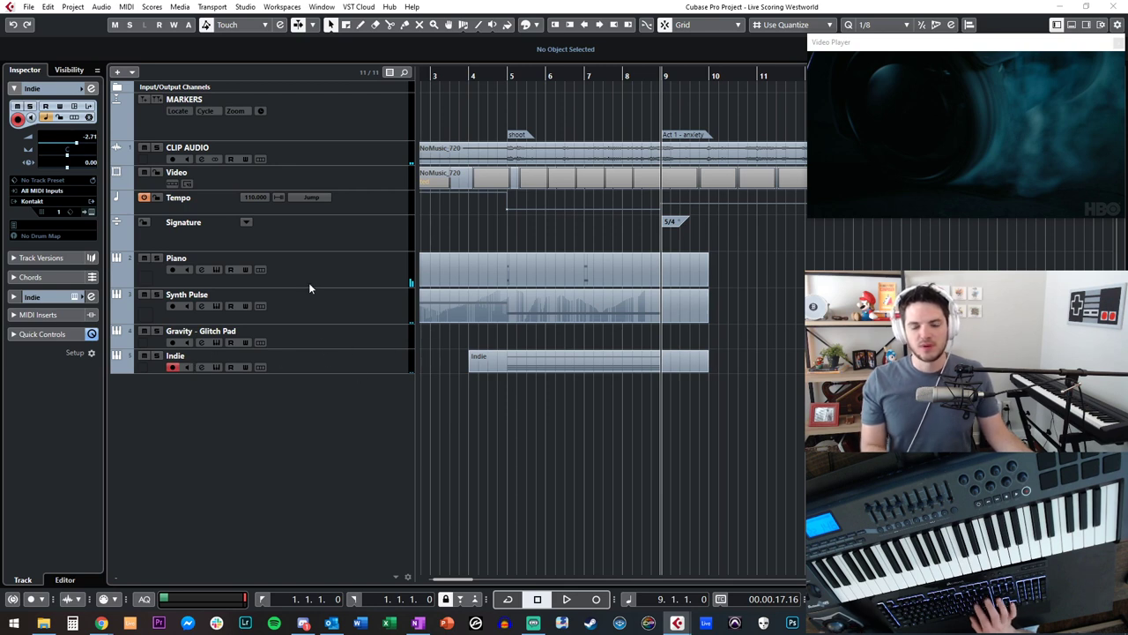
pyautogui.hotkey('ctrl', 'd')
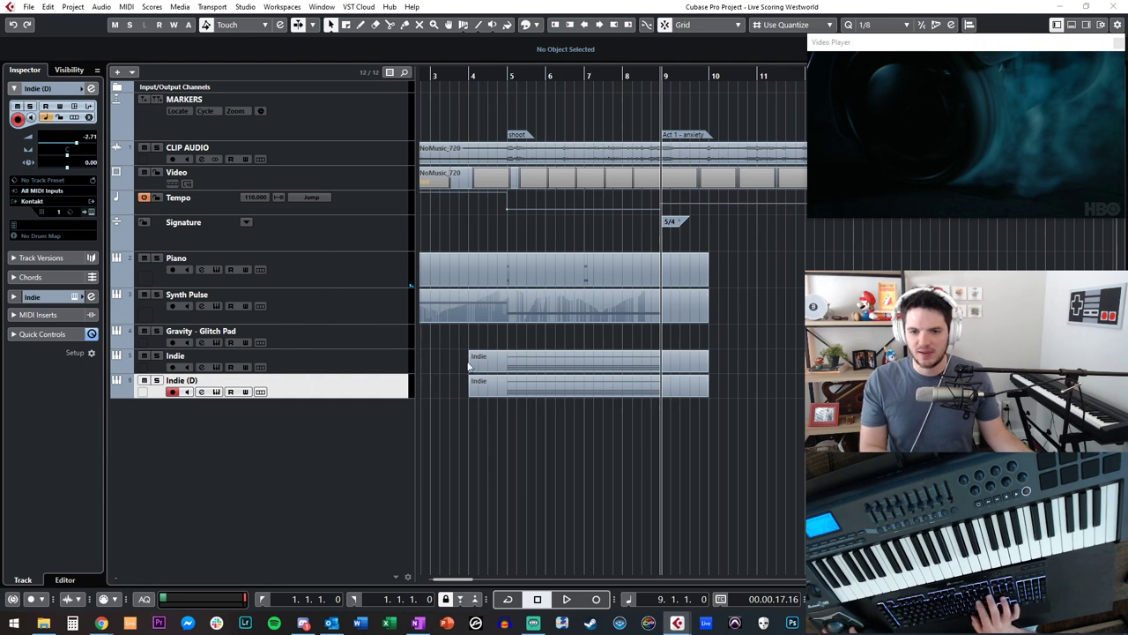
pyautogui.click(323, 356)
pyautogui.click(307, 382)
pyautogui.press('e')
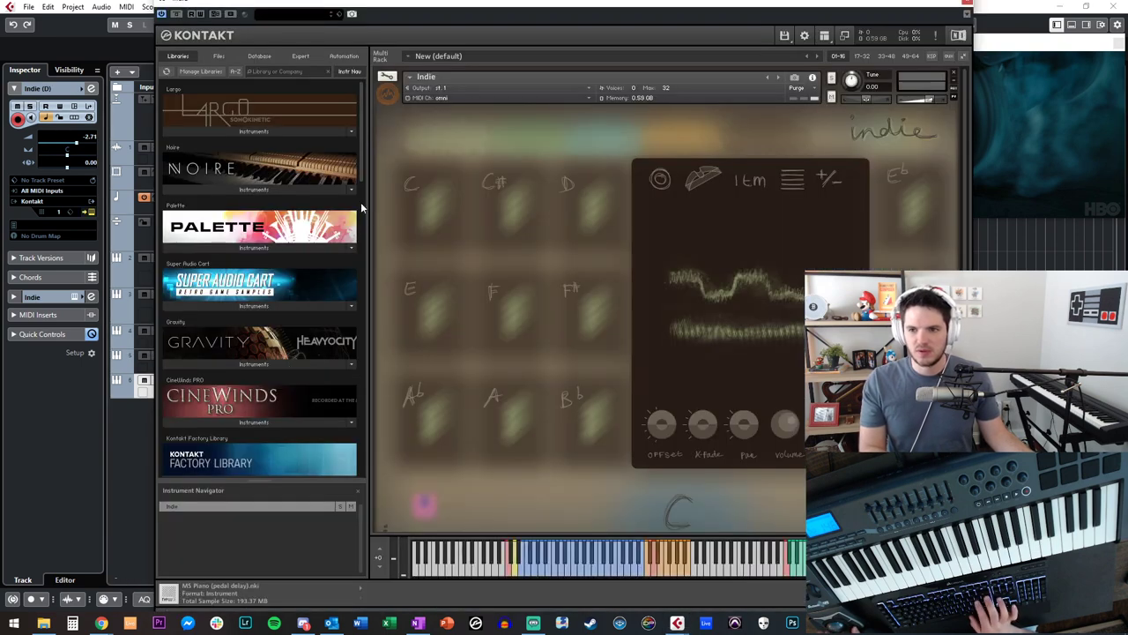
pyautogui.click(967, 6)
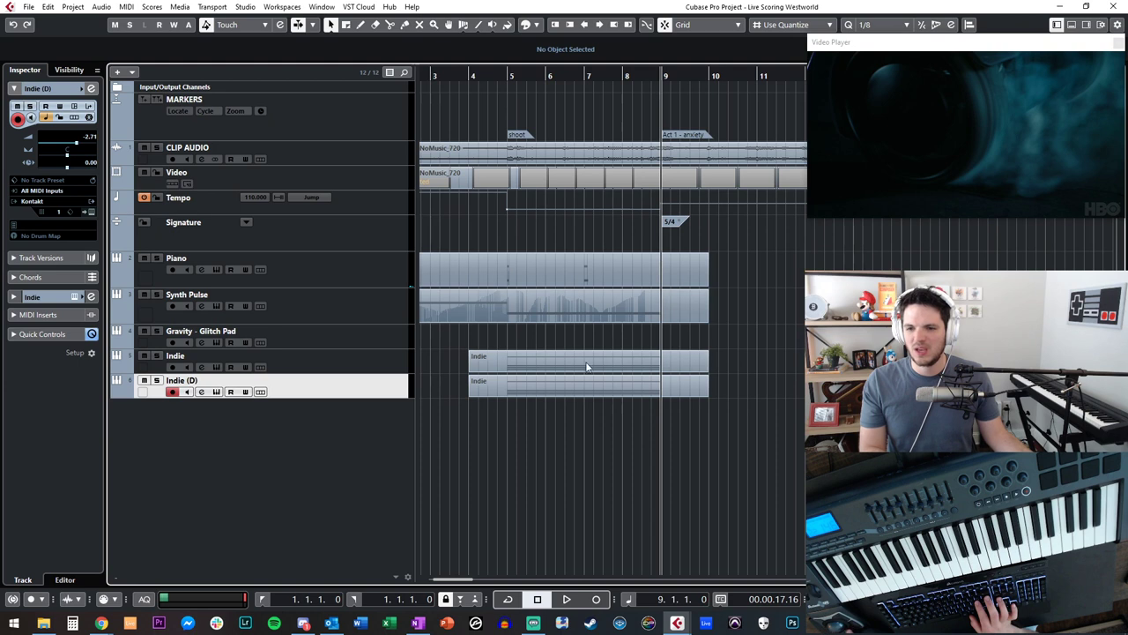
# - Rename the duplicated track as Indie 2 and delete its copied part
pyautogui.doubleClick(219, 383)
pyautogui.press('BackSpace')
pyautogui.press('BackSpace')
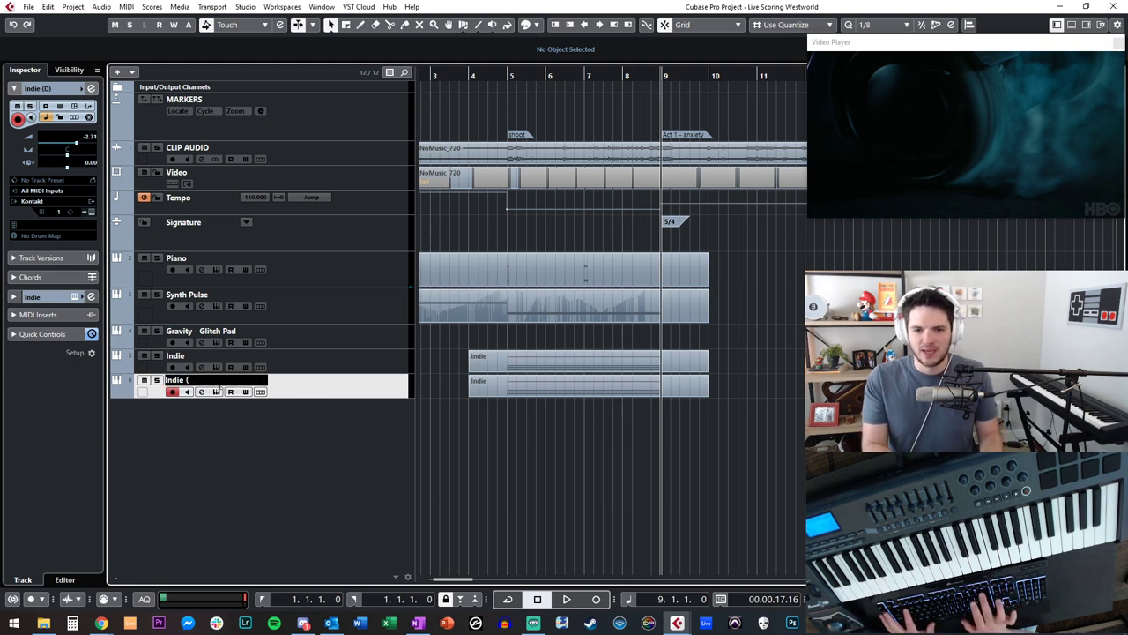
pyautogui.write('2')
pyautogui.press('Return')
pyautogui.click(681, 388)
pyautogui.press('Delete')
# - Starting from bar 4, record a short C3 note on the Indie track just before the shoot marker
pyautogui.press('KP_Add')
pyautogui.press('KP_Subtract')
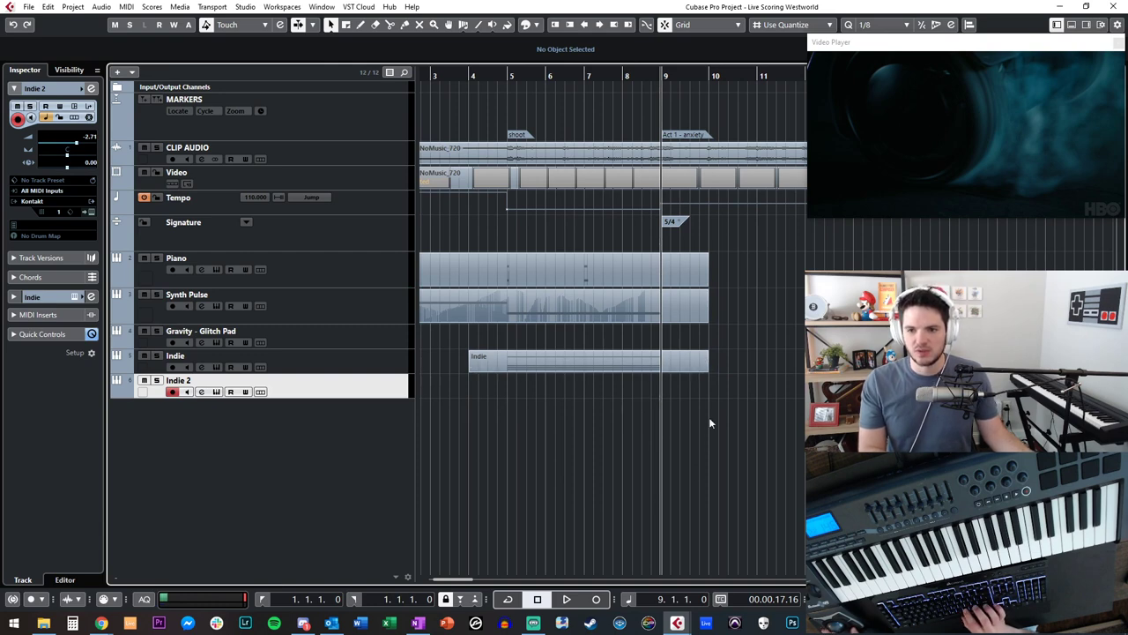
pyautogui.press('KP_Add')
pyautogui.press('KP_Subtract')
pyautogui.press('KP_Subtract')
pyautogui.press('KP_Subtract')
pyautogui.press('KP_Subtract')
pyautogui.press('KP_Subtract')
pyautogui.press('KP_Subtract')
pyautogui.click(334, 360)
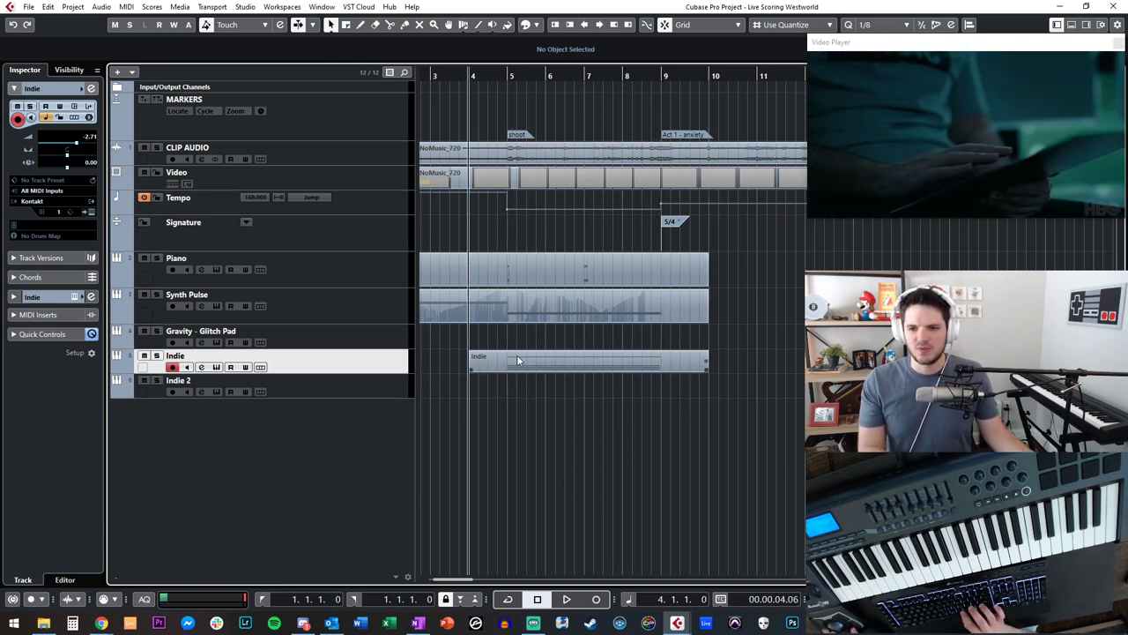
pyautogui.doubleClick(517, 360)
pyautogui.hscroll(-1, 437, 298)
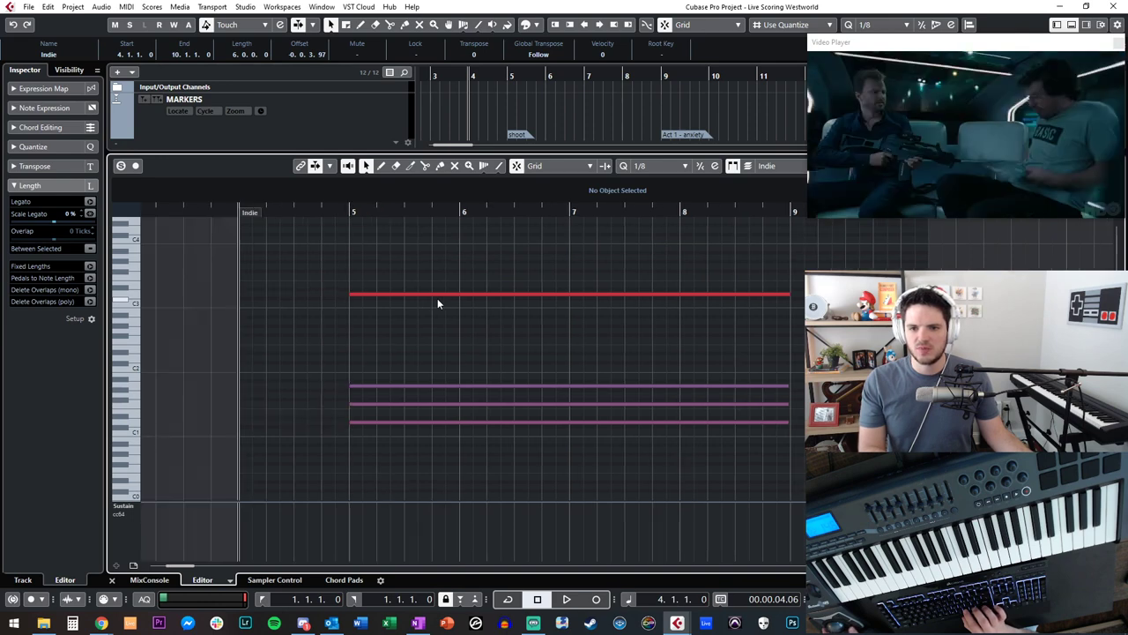
pyautogui.press('KP_Multiply')
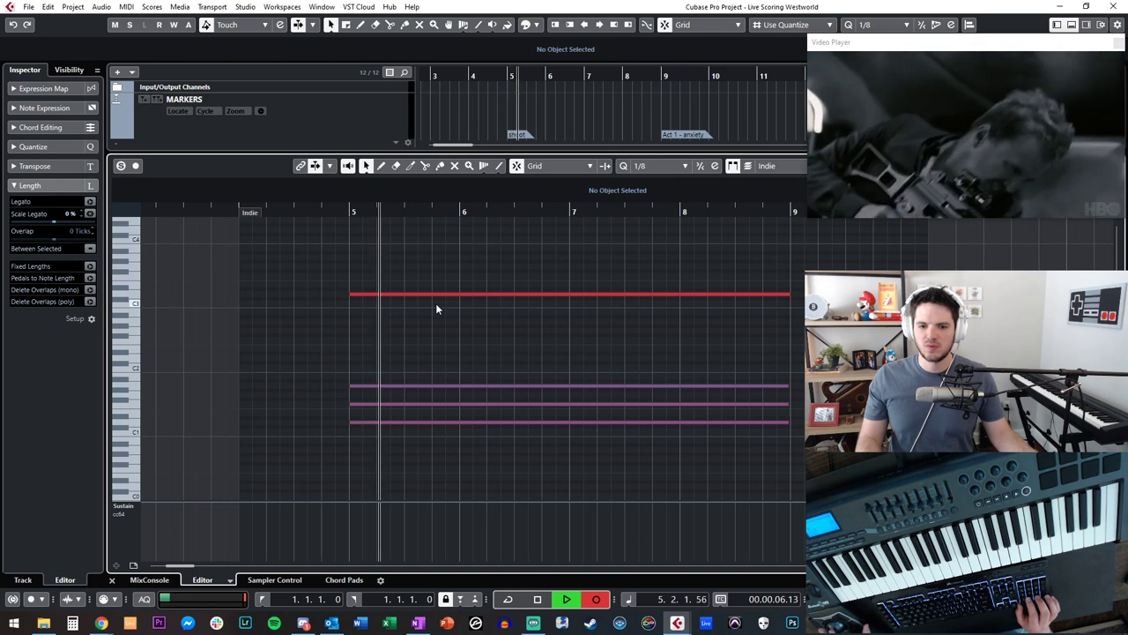
pyautogui.press('space')
pyautogui.press('KP_Subtract')
pyautogui.press('KP_Subtract')
pyautogui.press('Return')
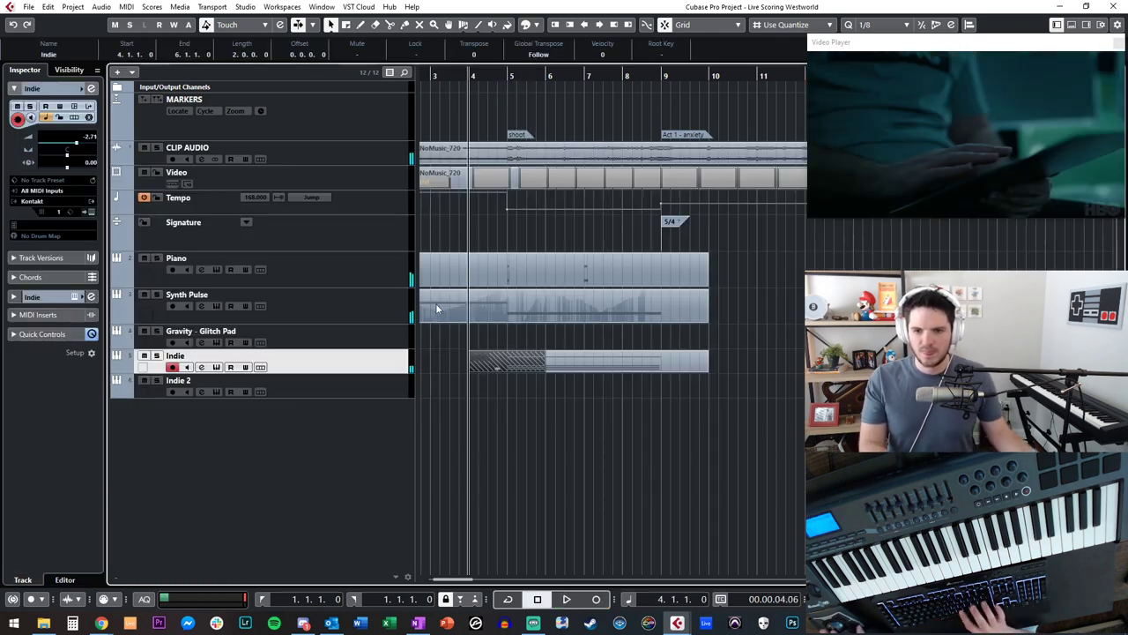
# - Glue the newly recorded take to the existing Indie part and open the combined part in the key editor
pyautogui.click(457, 401)
pyautogui.rightClick(494, 361)
pyautogui.click(566, 362)
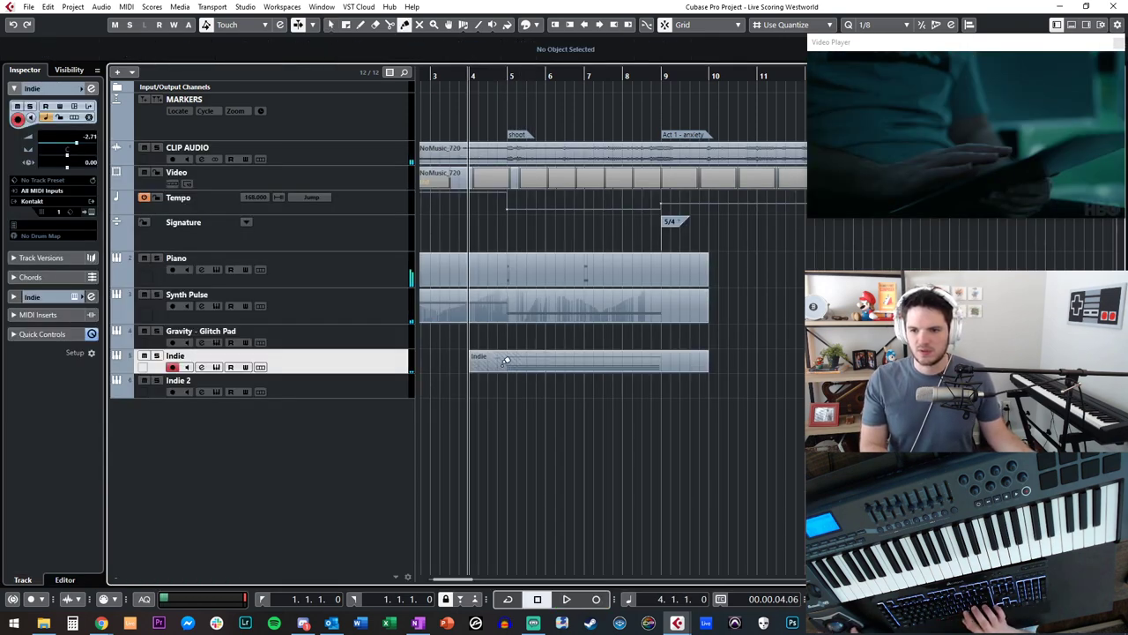
pyautogui.doubleClick(501, 369)
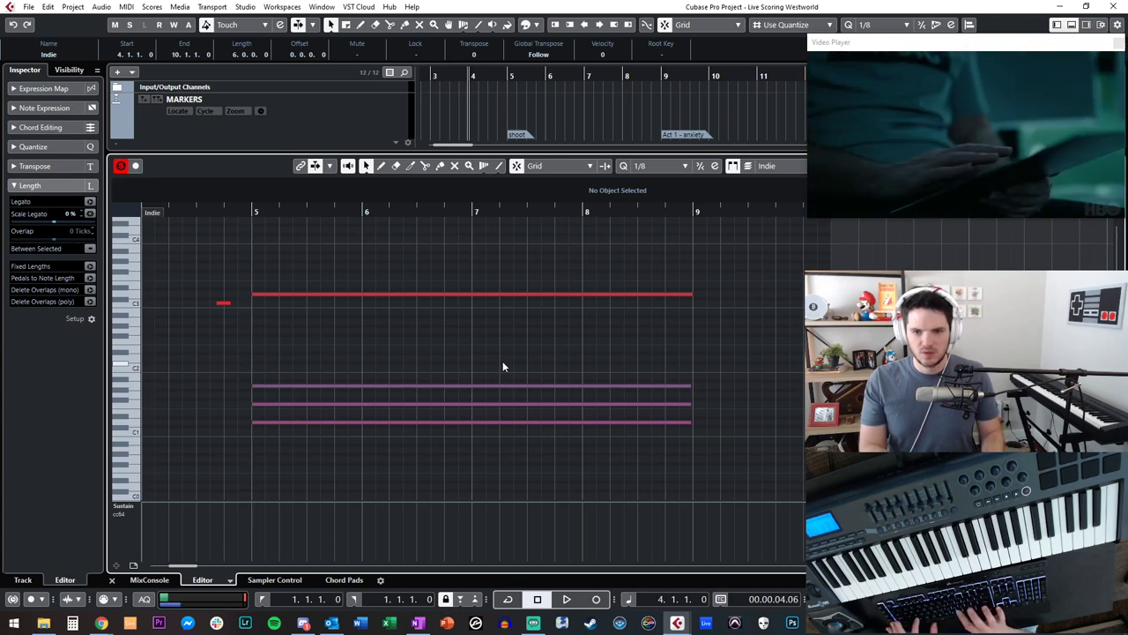
# - Play across the shoot marker and move the short C3 note to C5 on beat 4 of bar 4
pyautogui.press('space')
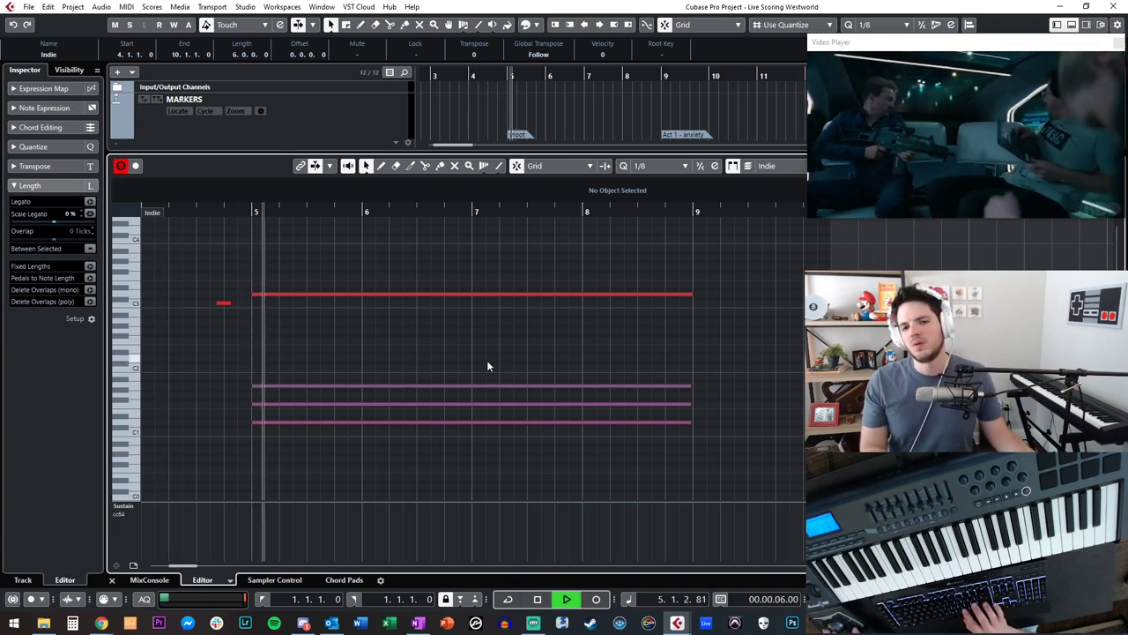
pyautogui.press('space')
pyautogui.click(224, 304)
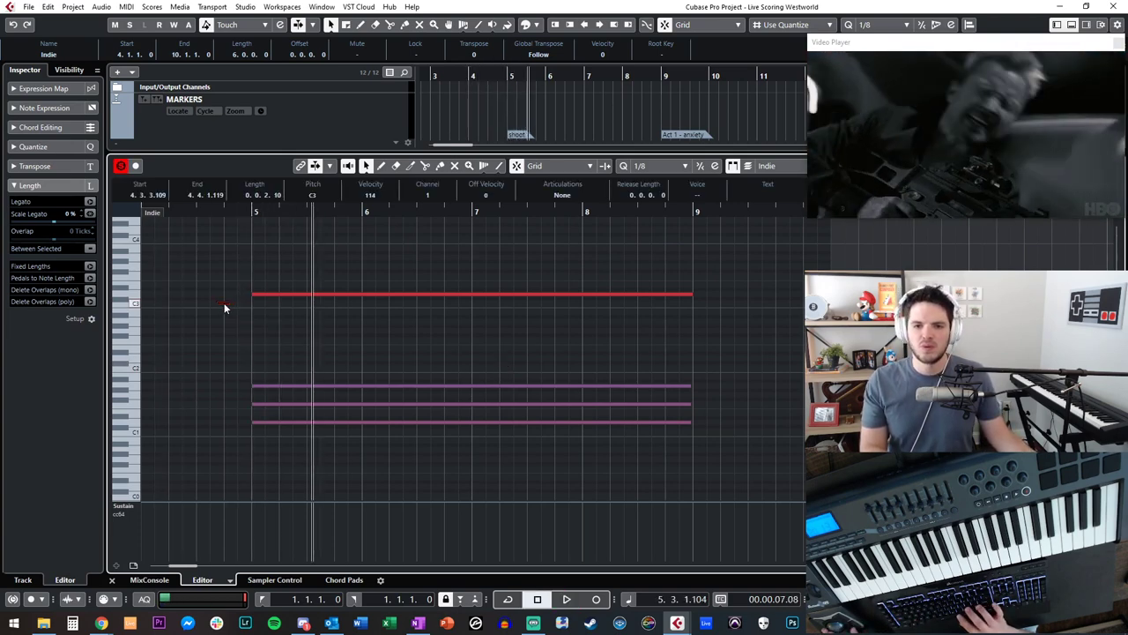
pyautogui.moveTo(224, 302); pyautogui.dragTo(231, 237)
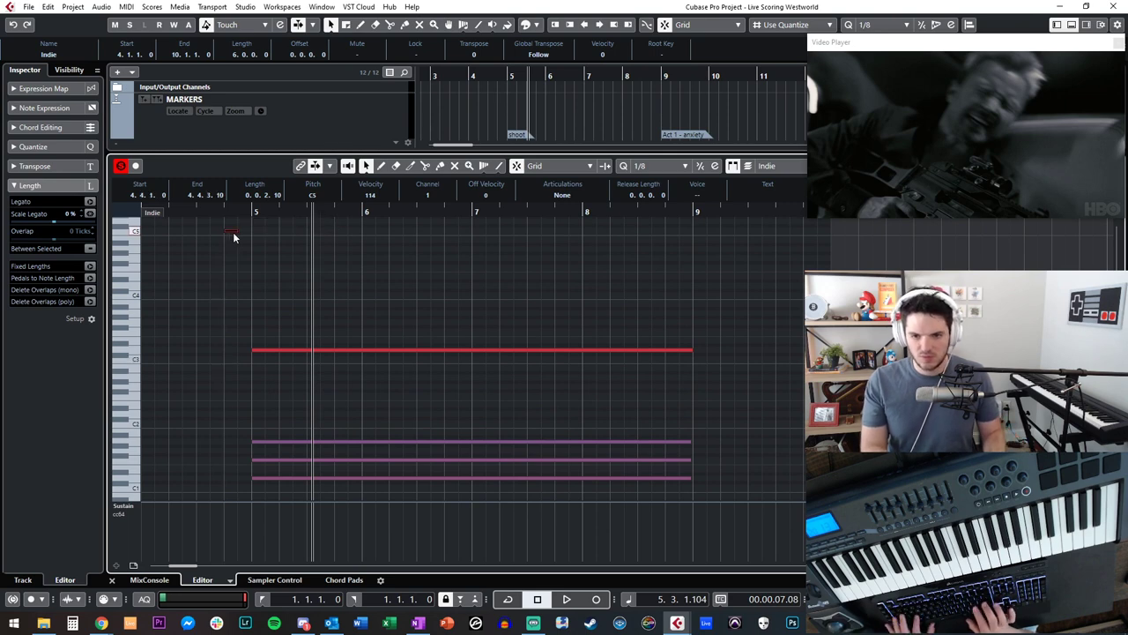
# - Check the key layout of the Indie track's Kontakt instrument and delete the sustained D3 note from the part
pyautogui.press('F11')
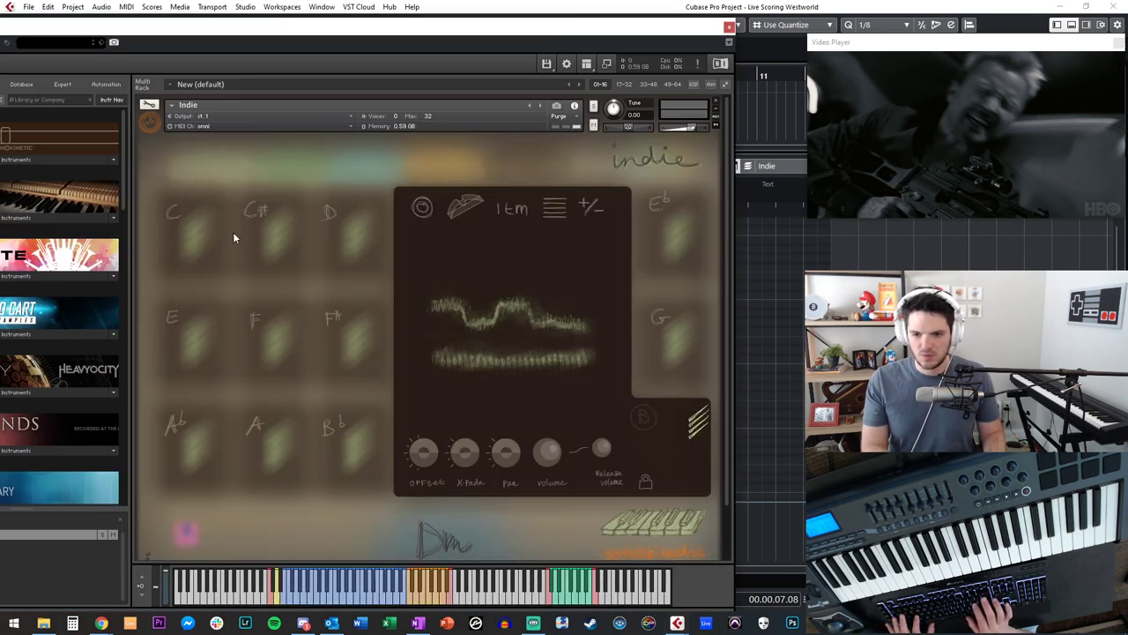
pyautogui.press('KP_Subtract')
pyautogui.press('KP_Add')
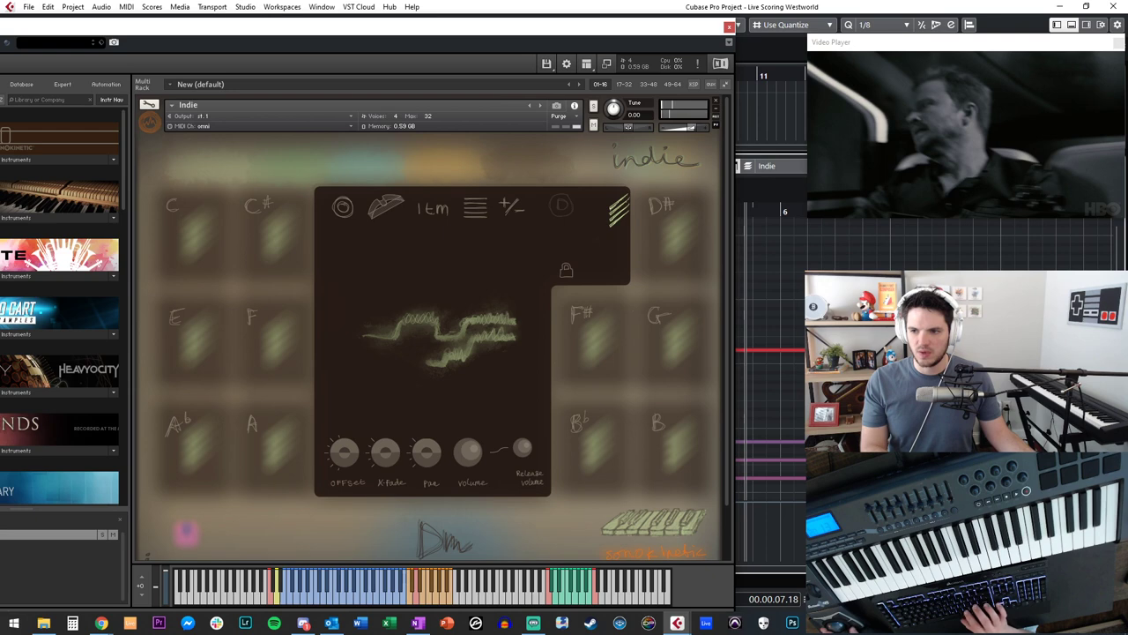
pyautogui.press('Delete')
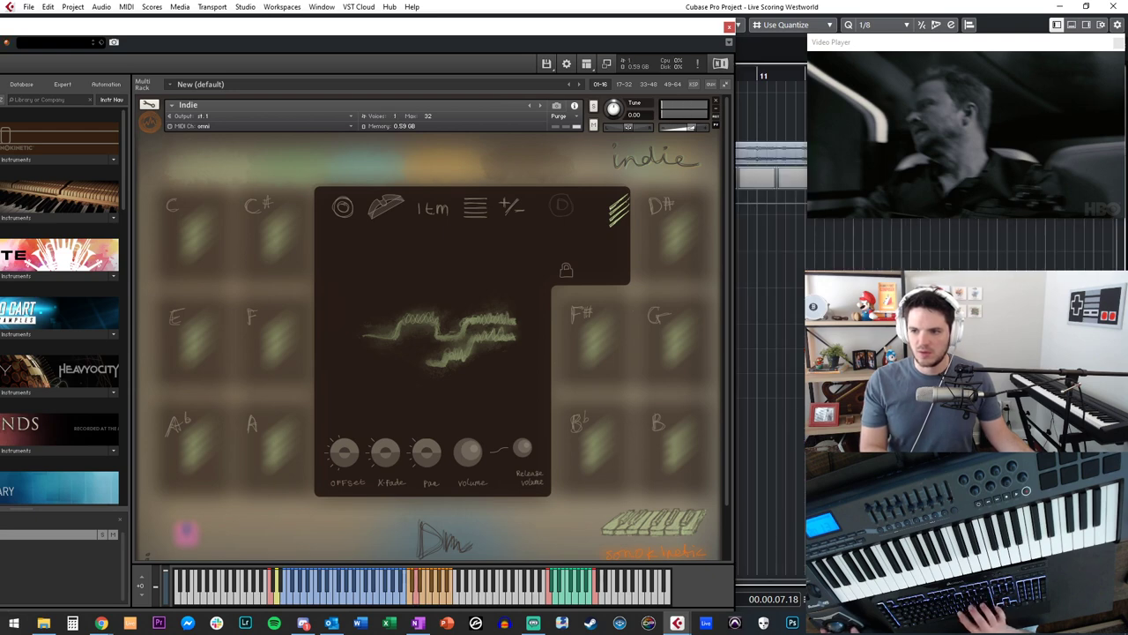
pyautogui.click(728, 28)
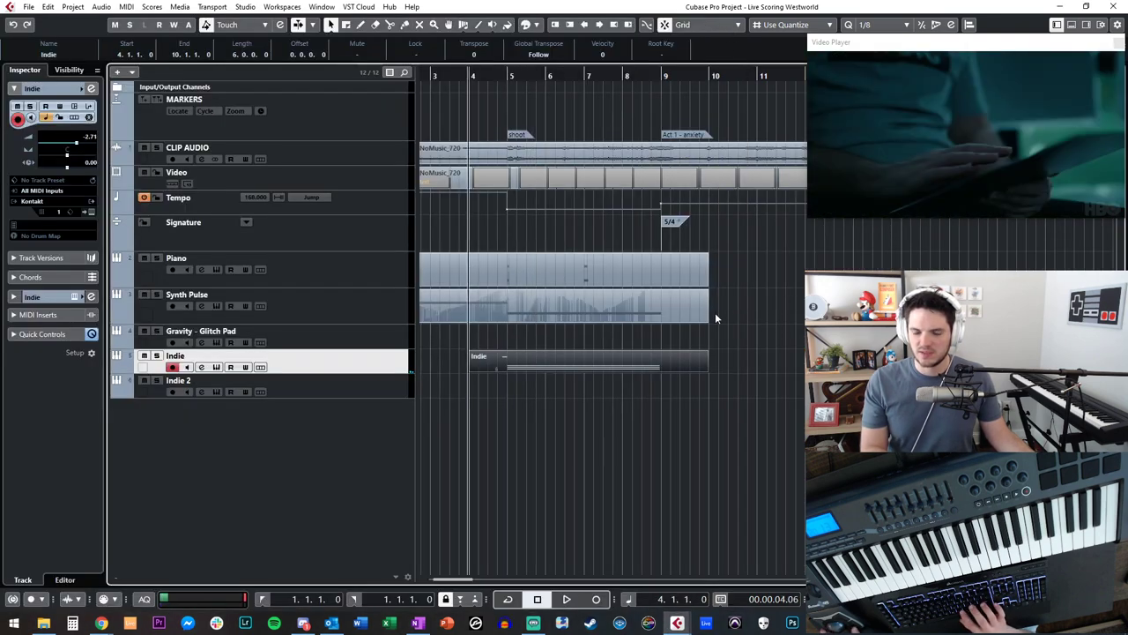
# - Make the short D3 note in the Indie part span from bar 5 to bar 9 and play the transition
pyautogui.press('space')
pyautogui.click(636, 409)
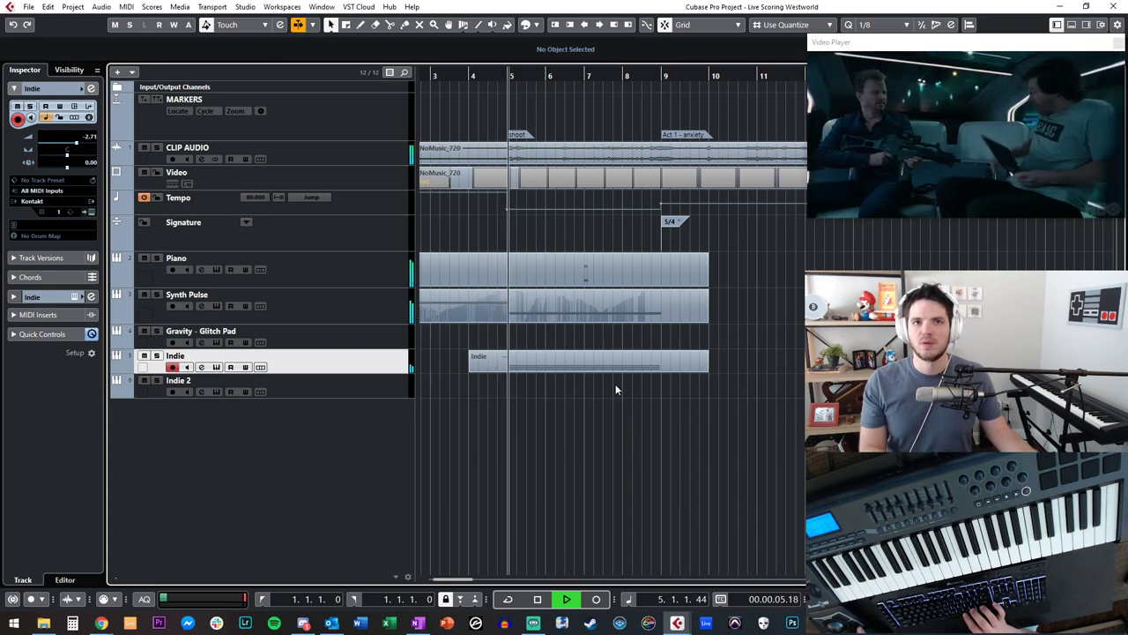
pyautogui.doubleClick(523, 357)
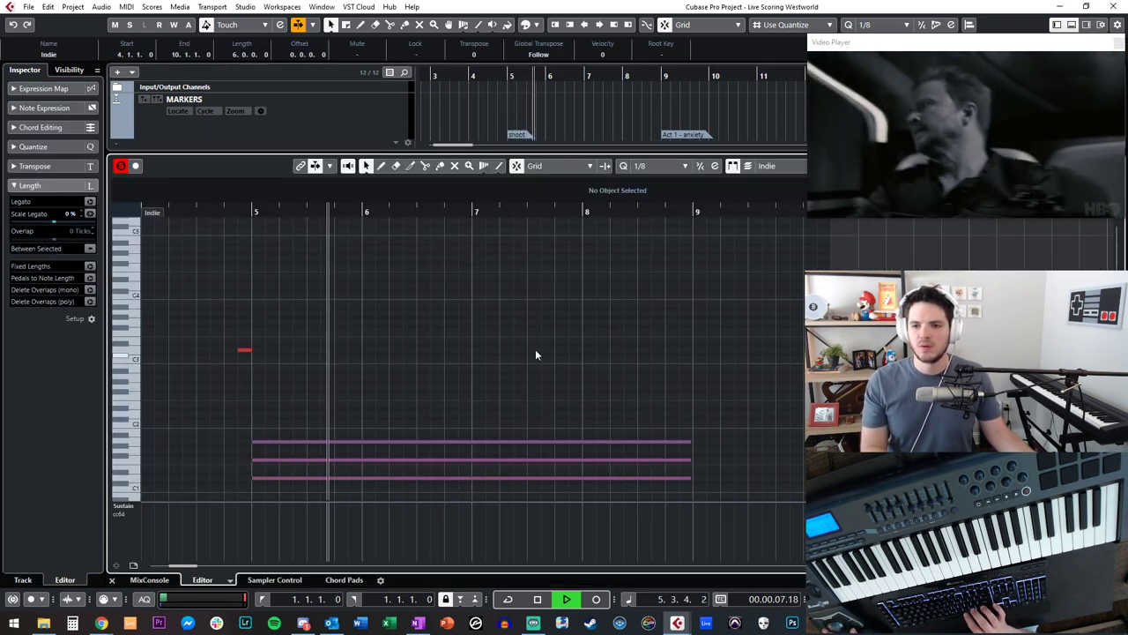
pyautogui.moveTo(249, 349); pyautogui.dragTo(691, 366)
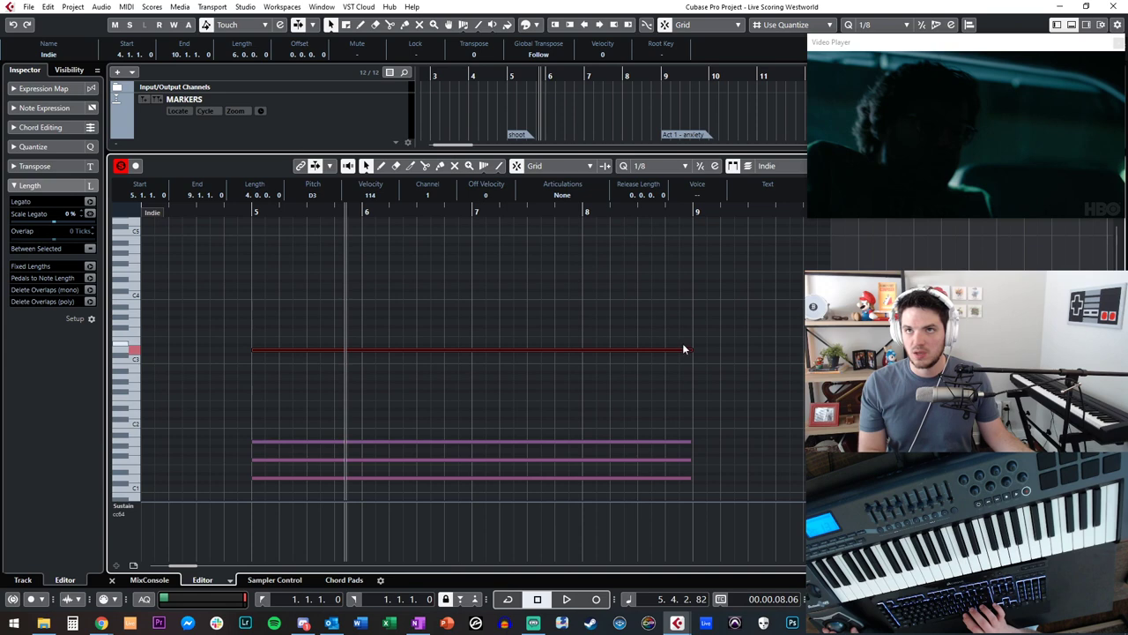
pyautogui.click(540, 383)
pyautogui.press('Return')
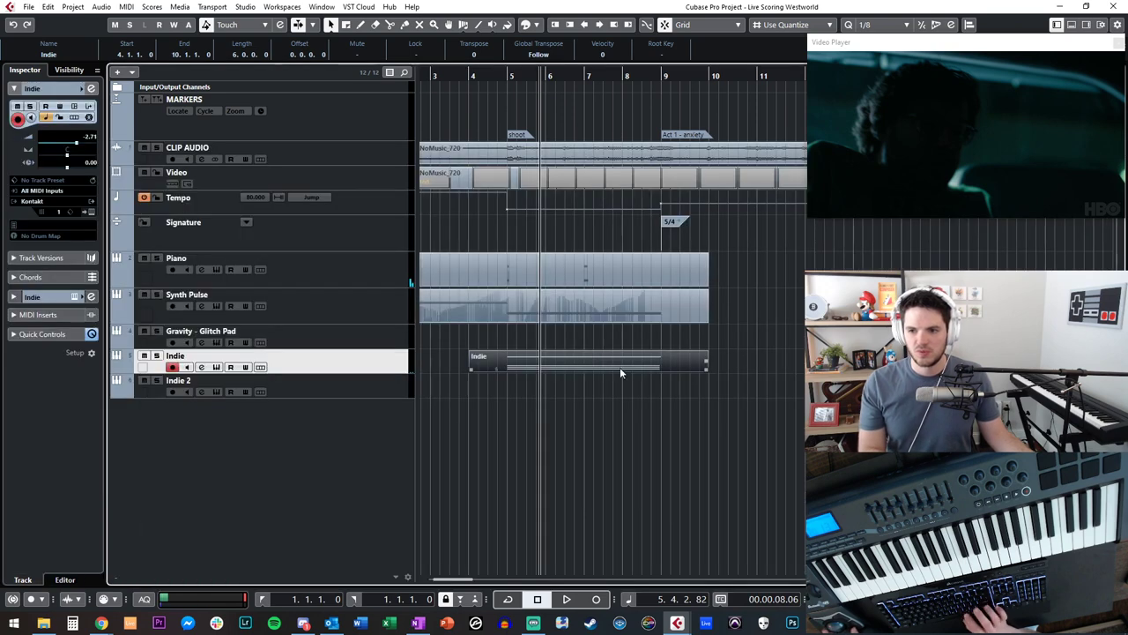
pyautogui.click(617, 371)
pyautogui.press('space')
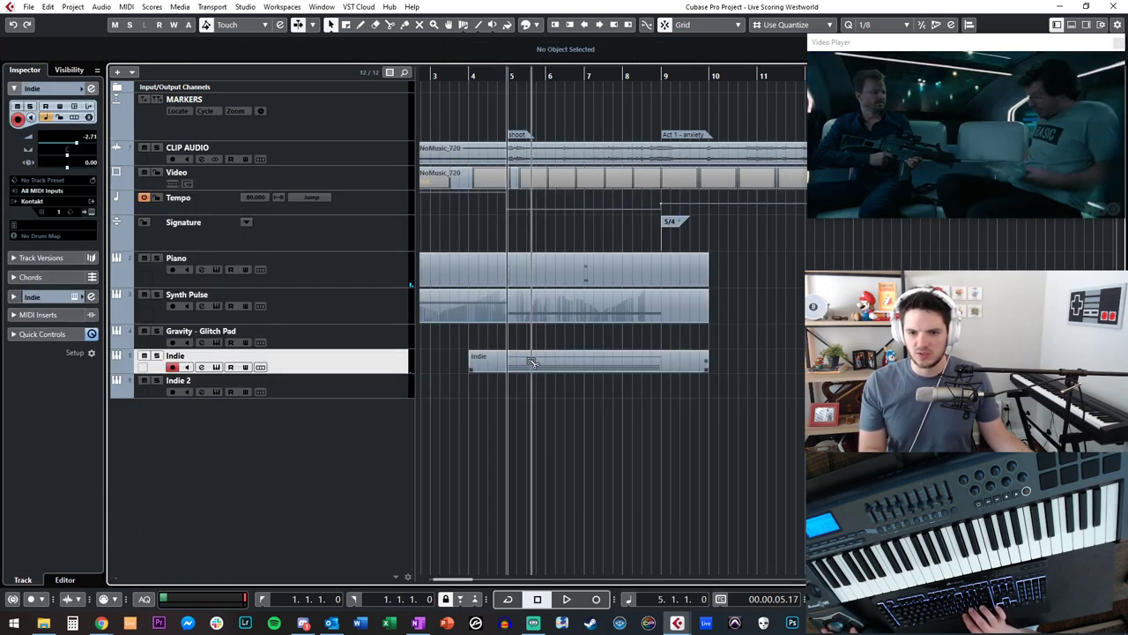
# - Record a sustained four-note part on the Indie 2 track from the project start until just past bar 5
pyautogui.click(359, 391)
pyautogui.press('KP_Add')
pyautogui.press('KP_Subtract')
pyautogui.press('KP_Add')
pyautogui.press('KP_Add')
pyautogui.press('KP_Add')
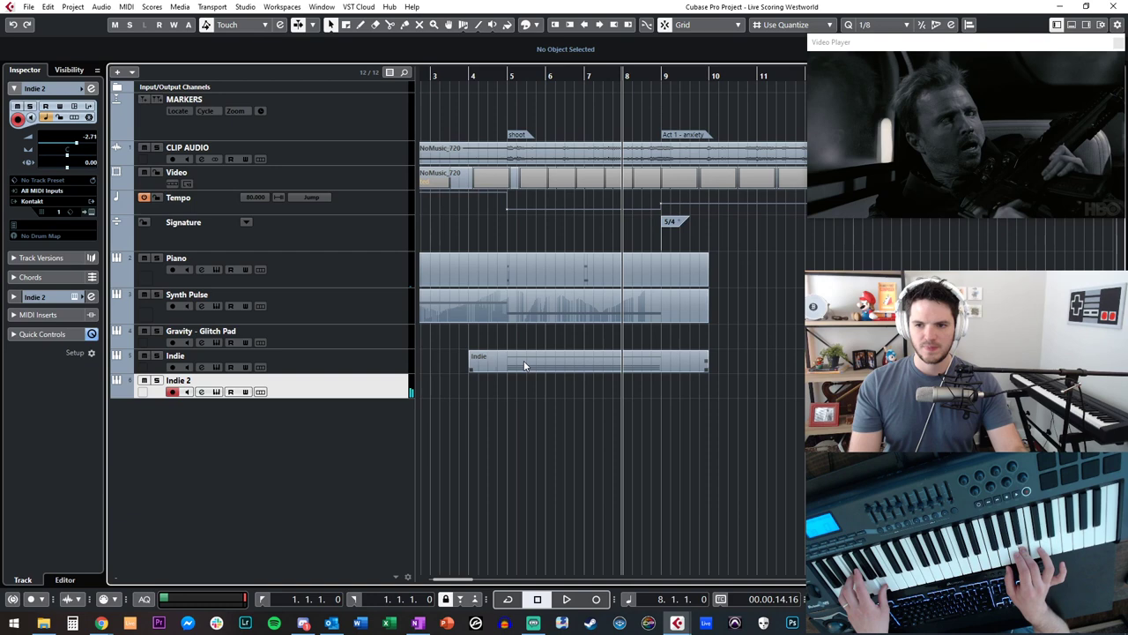
pyautogui.press('KP_Decimal')
pyautogui.press('KP_Multiply')
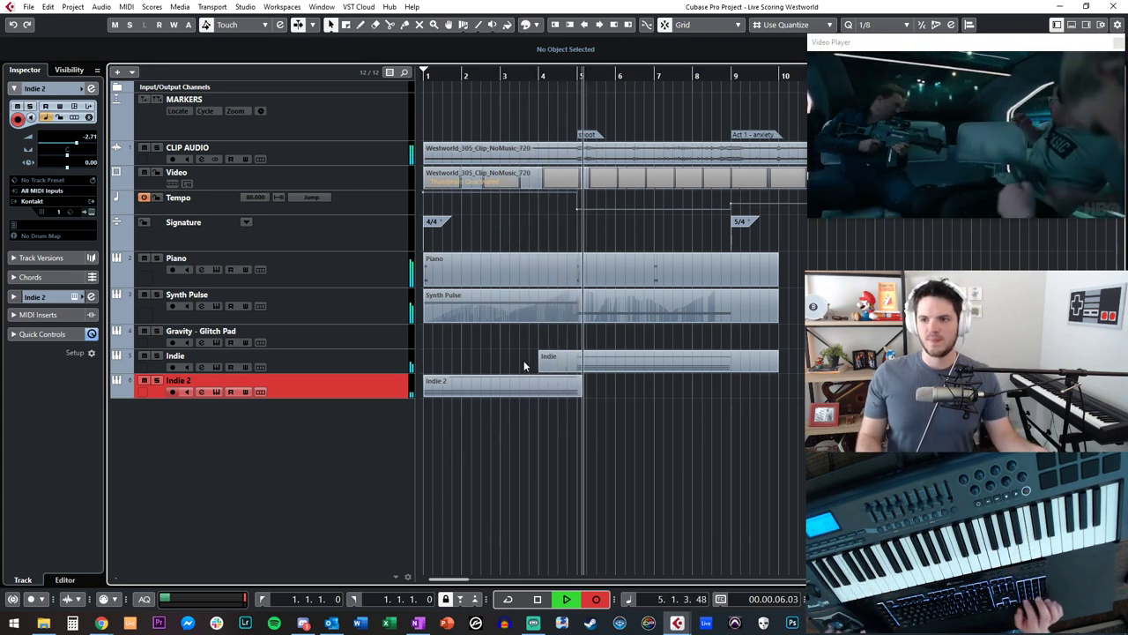
pyautogui.press('space')
# - Quantize all notes of the Indie 2 part and extend the top note to end just before bar 5
pyautogui.doubleClick(522, 386)
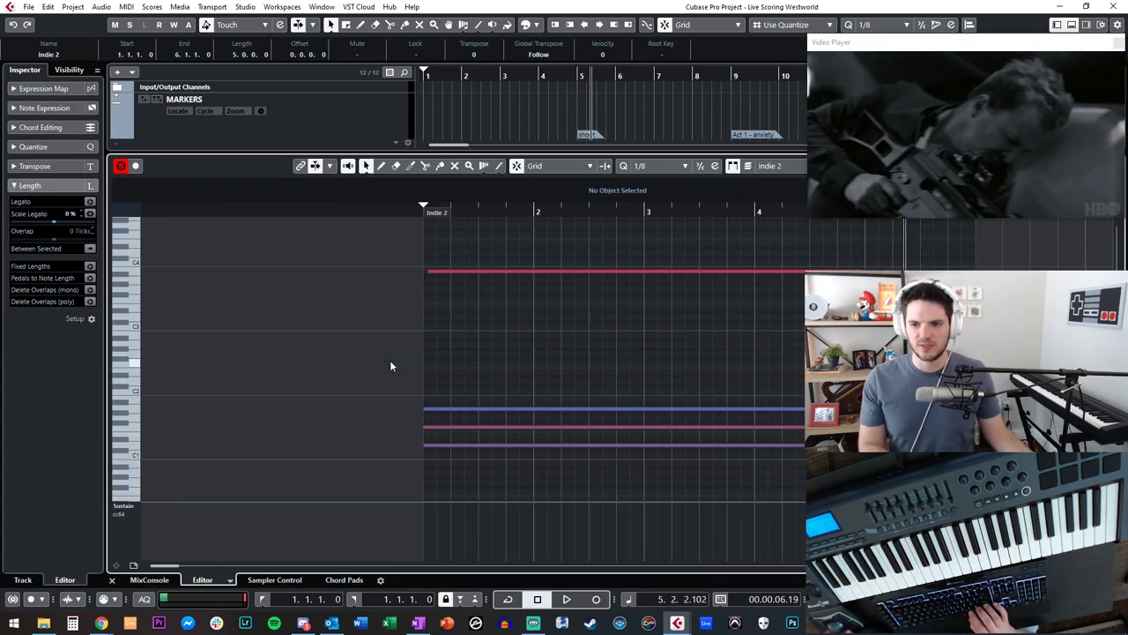
pyautogui.hotkey('ctrl', 'a')
pyautogui.press('q')
pyautogui.click(547, 357)
pyautogui.hscroll(1, 792, 403)
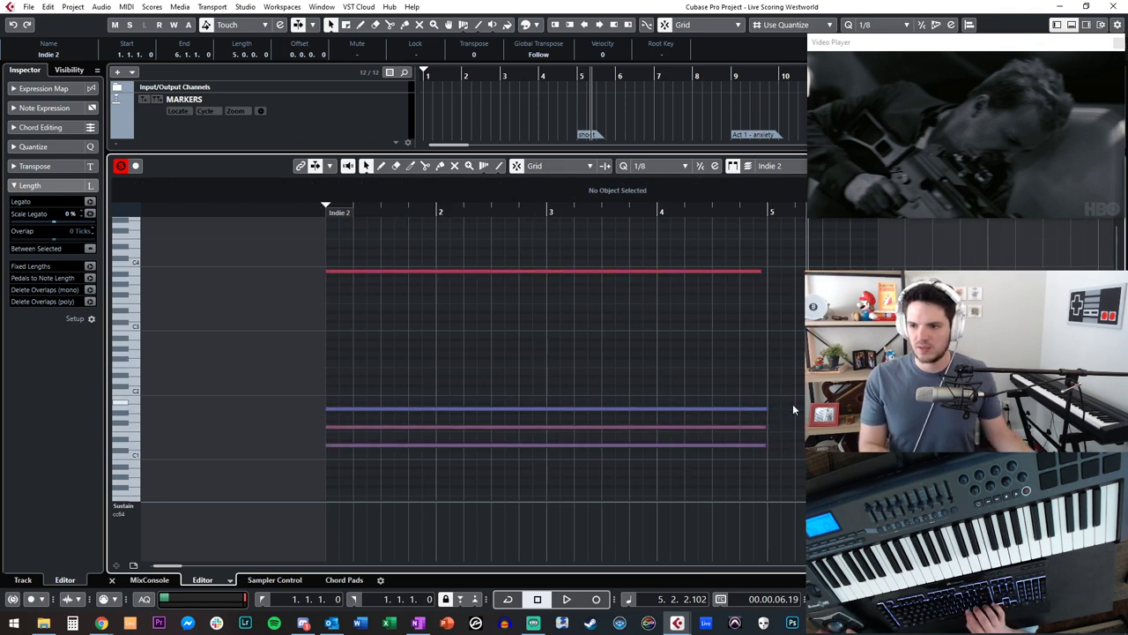
pyautogui.moveTo(760, 271); pyautogui.dragTo(766, 271)
pyautogui.press('Return')
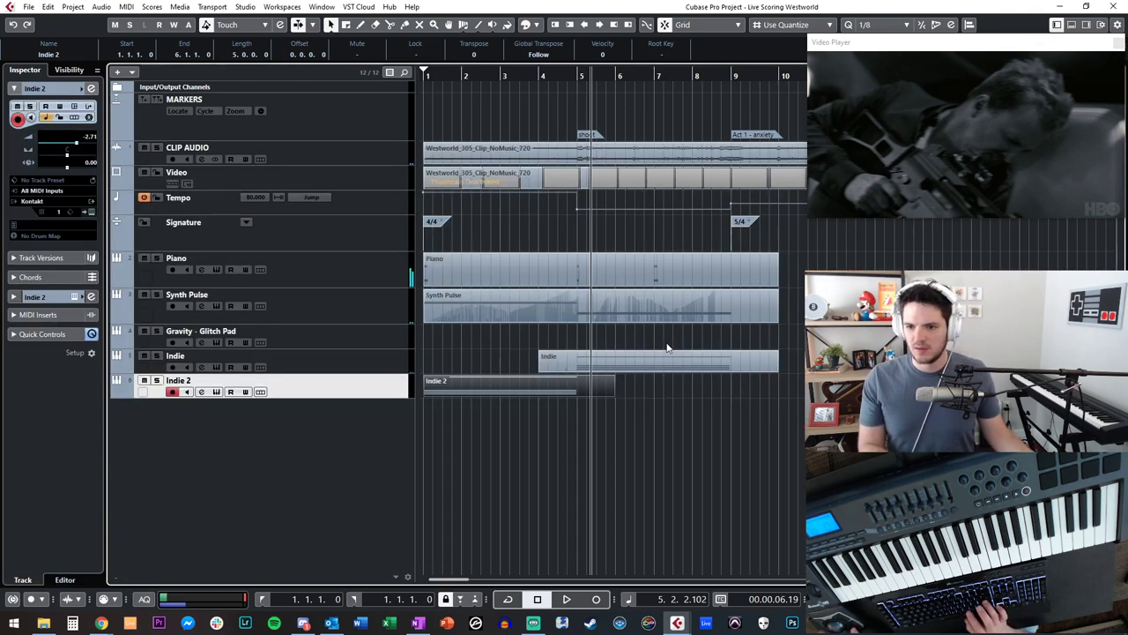
# - Play the scene from the start until past the "Act 1 - anxiety" marker to review both Indie parts
pyautogui.press('KP_Decimal')
pyautogui.click(547, 468)
pyautogui.press('space')
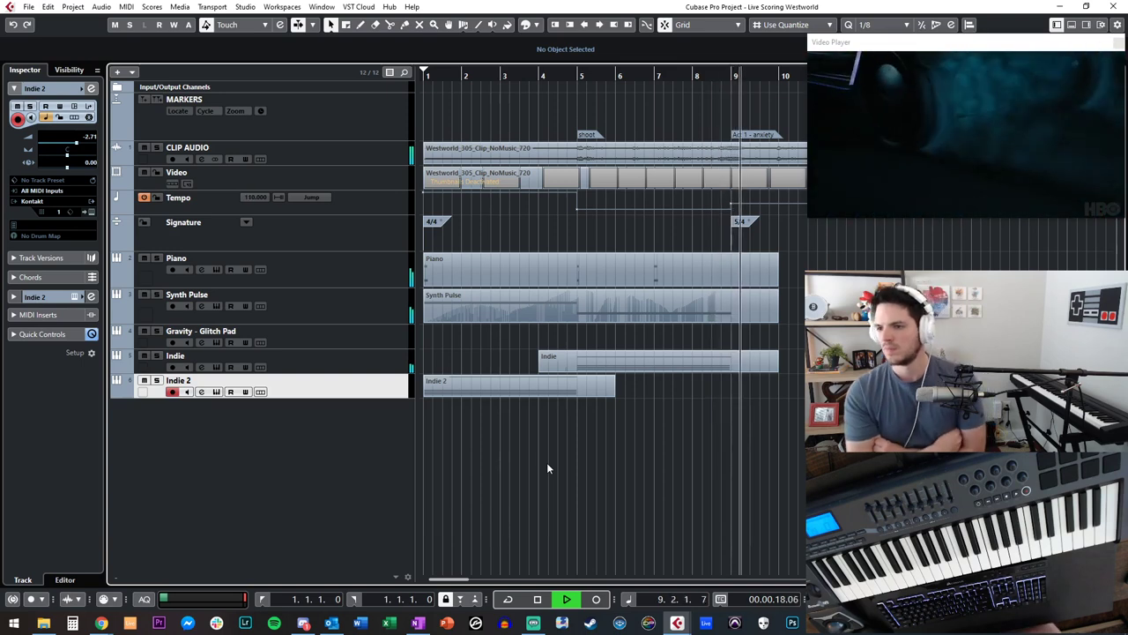
pyautogui.press('space')
# - Change the time signature at bar 9 to 4/4
pyautogui.press('KP_Add')
pyautogui.press('KP_Subtract')
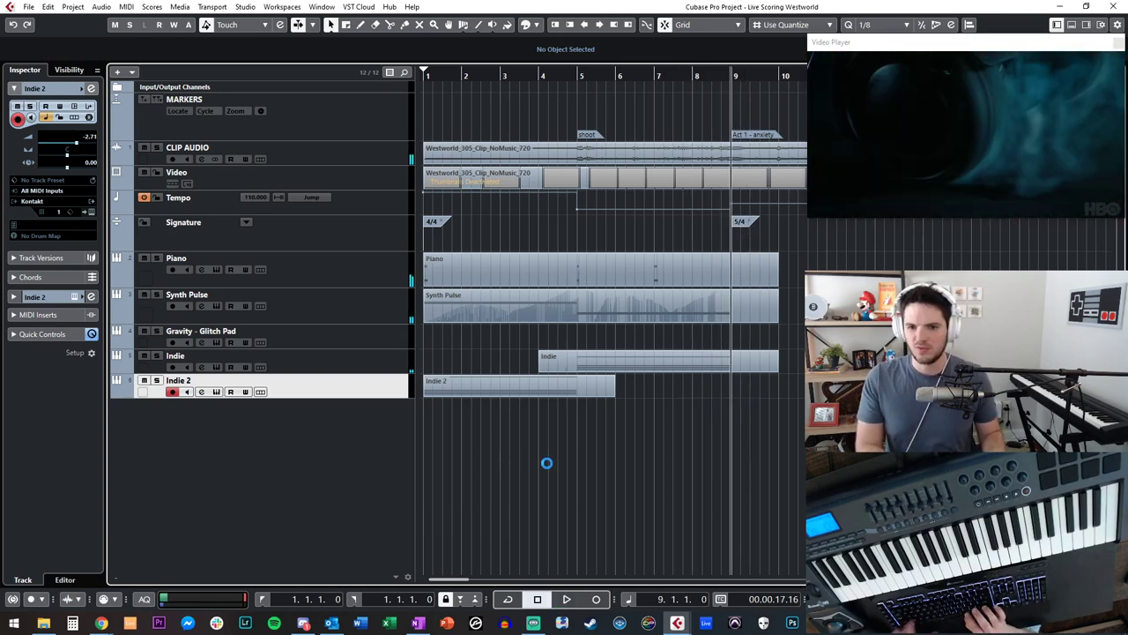
pyautogui.press('h')
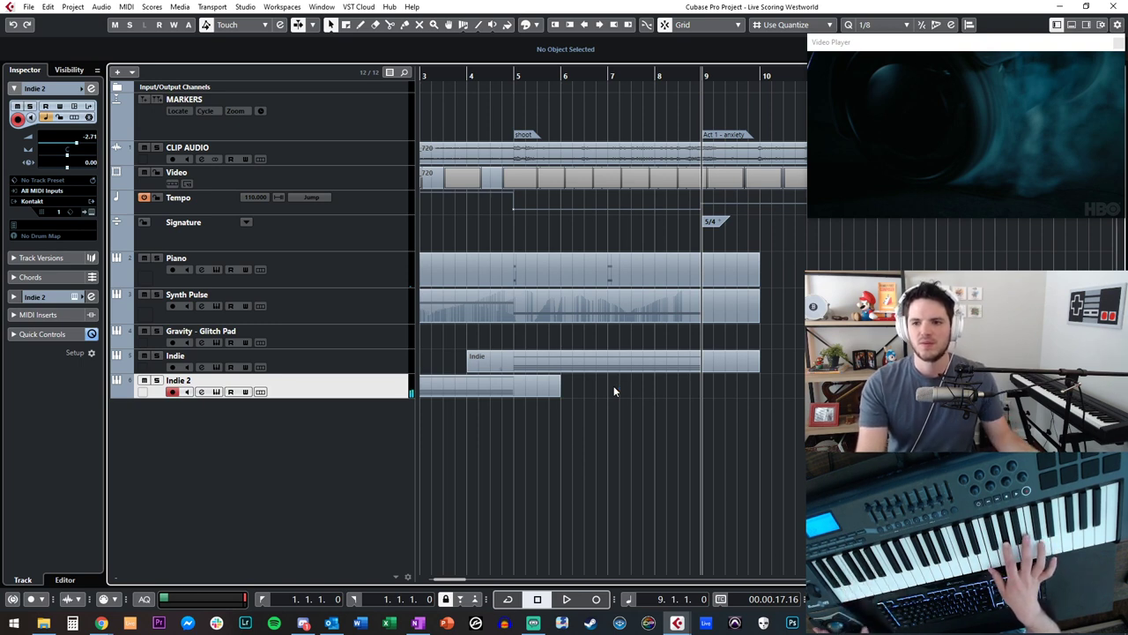
pyautogui.click(712, 222)
pyautogui.write('4/4')
pyautogui.press('Return')
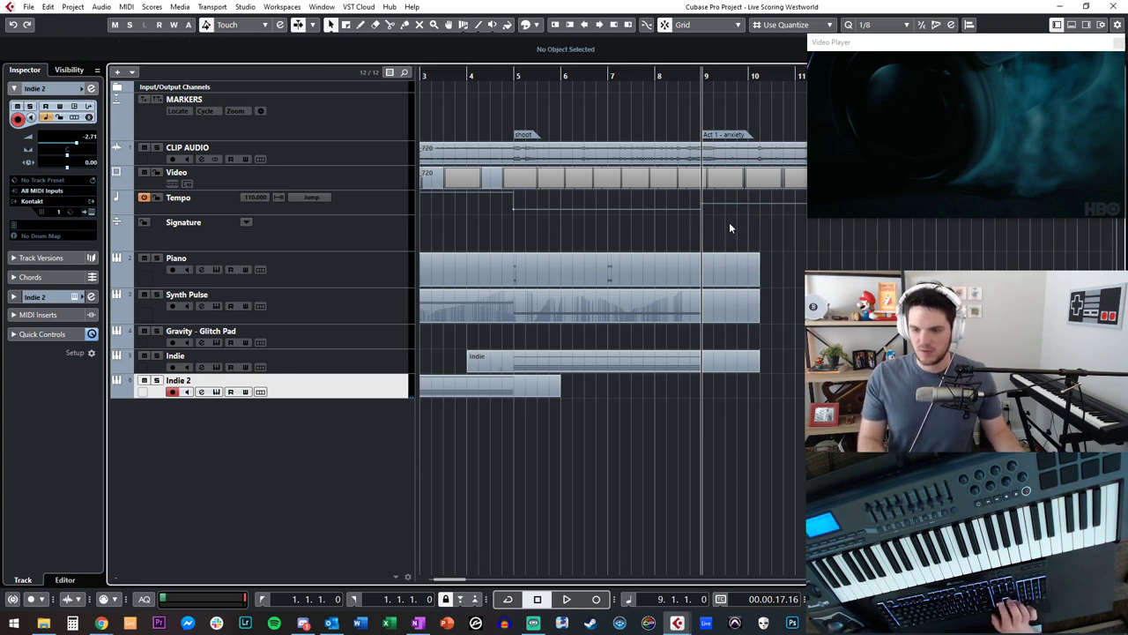
# - Rehearse from bar 8, try recording an Indie 2 part from bar 9, and undo the take
pyautogui.press('ctrl+KP_Add')
pyautogui.press('ctrl+KP_Subtract')
pyautogui.press('ctrl+KP_Subtract')
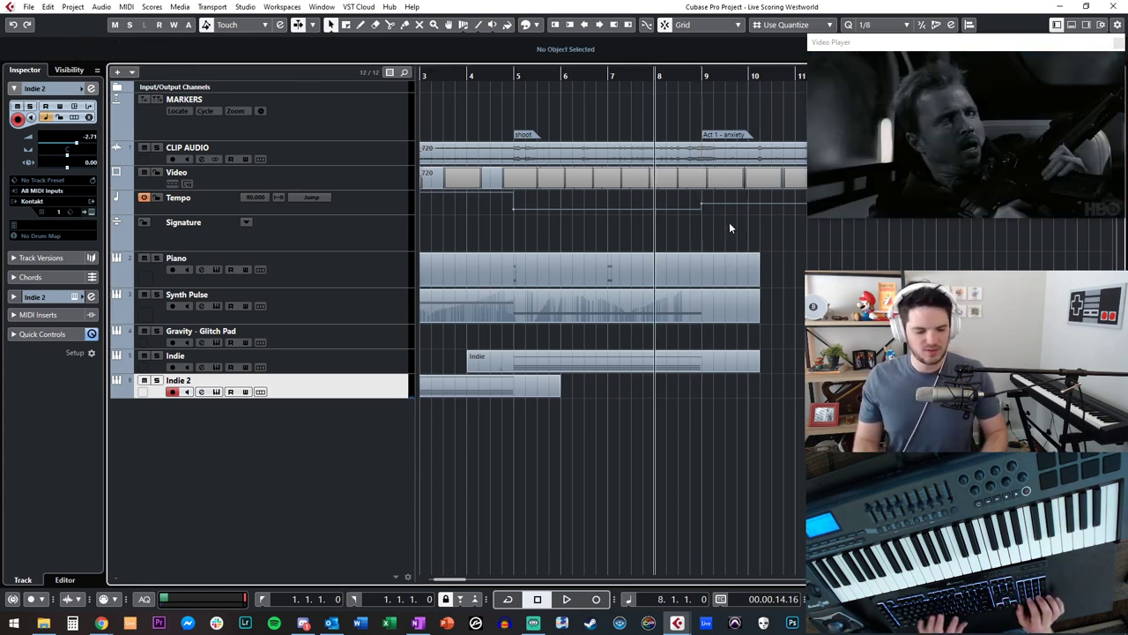
pyautogui.press('space')
pyautogui.press('space')
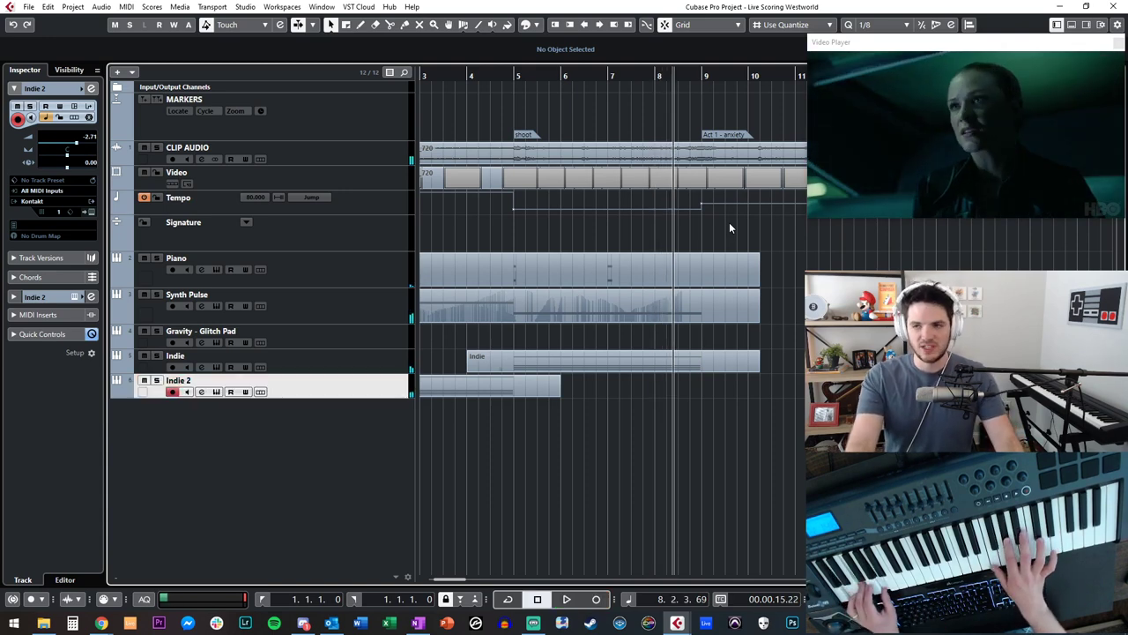
pyautogui.press('KP_Multiply')
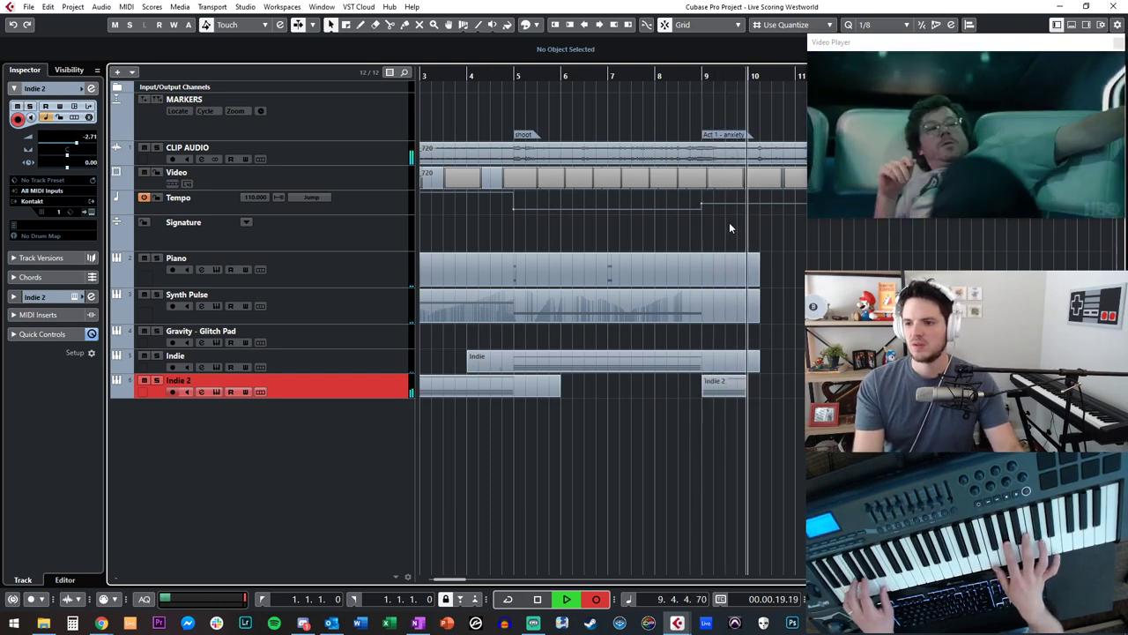
pyautogui.press('space')
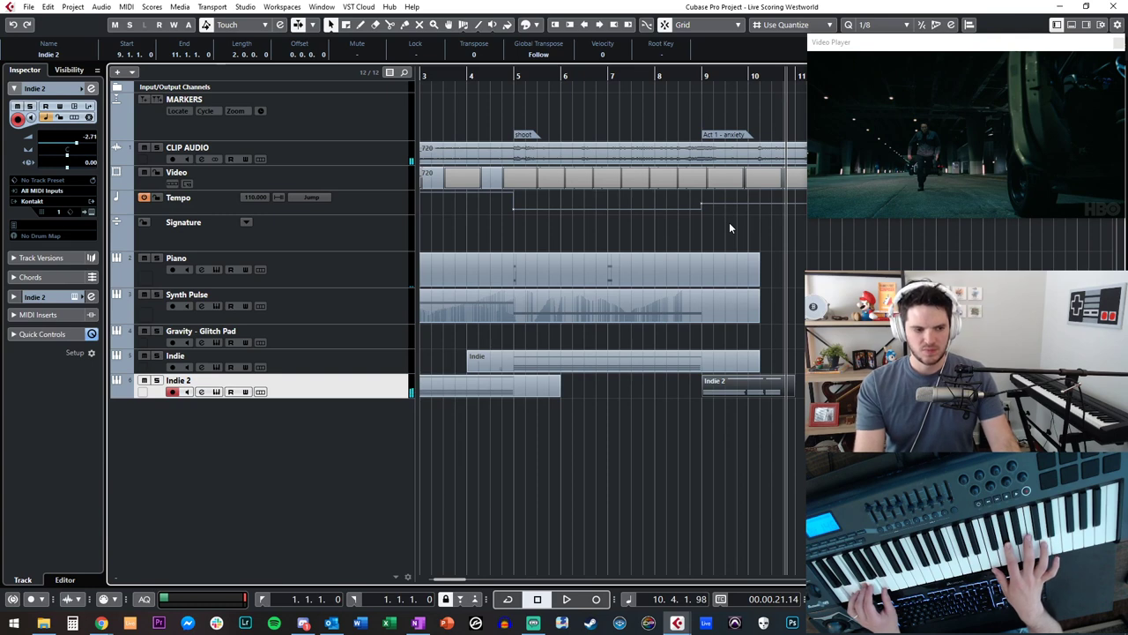
pyautogui.hotkey('ctrl', 'z')
# - Record a sustained four-note Indie 2 part from bar 10 until past bar 17 and quantize its notes
pyautogui.press('KP_Multiply')
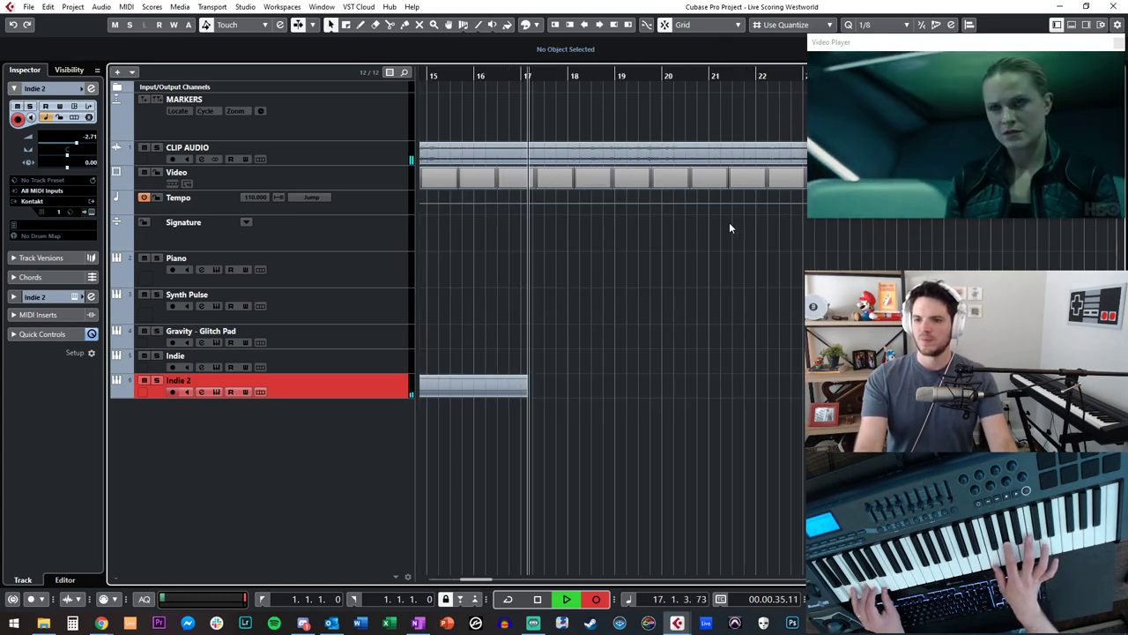
pyautogui.press('space')
pyautogui.hscroll(-4, 675, 358)
pyautogui.click(724, 426)
pyautogui.doubleClick(790, 388)
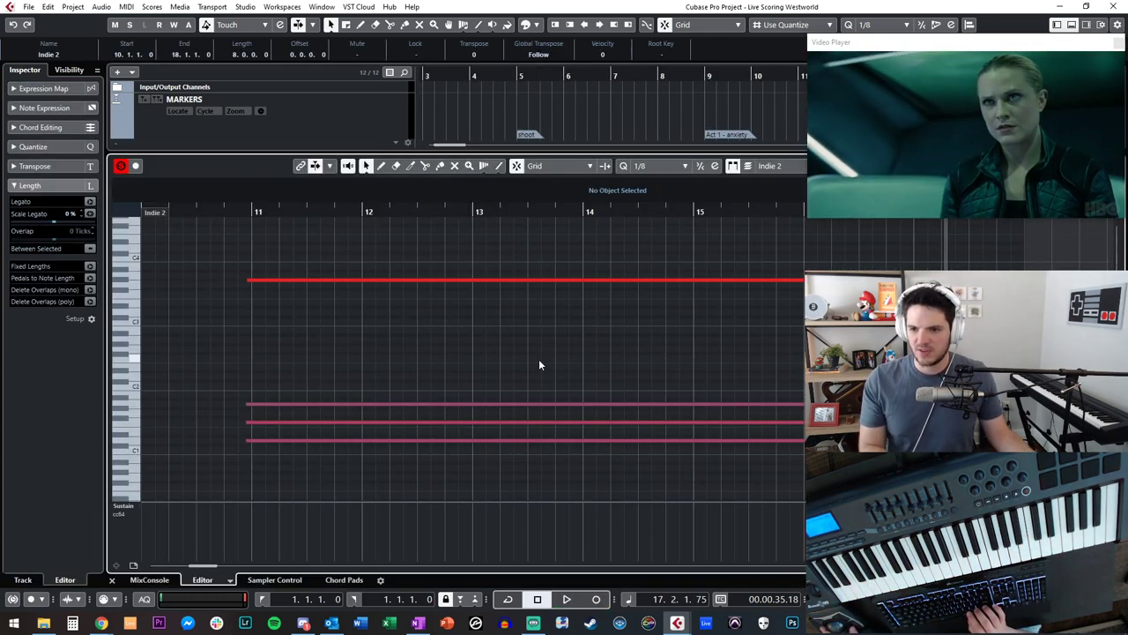
pyautogui.hotkey('ctrl', 'a')
pyautogui.press('q')
pyautogui.click(539, 358)
pyautogui.press('Return')
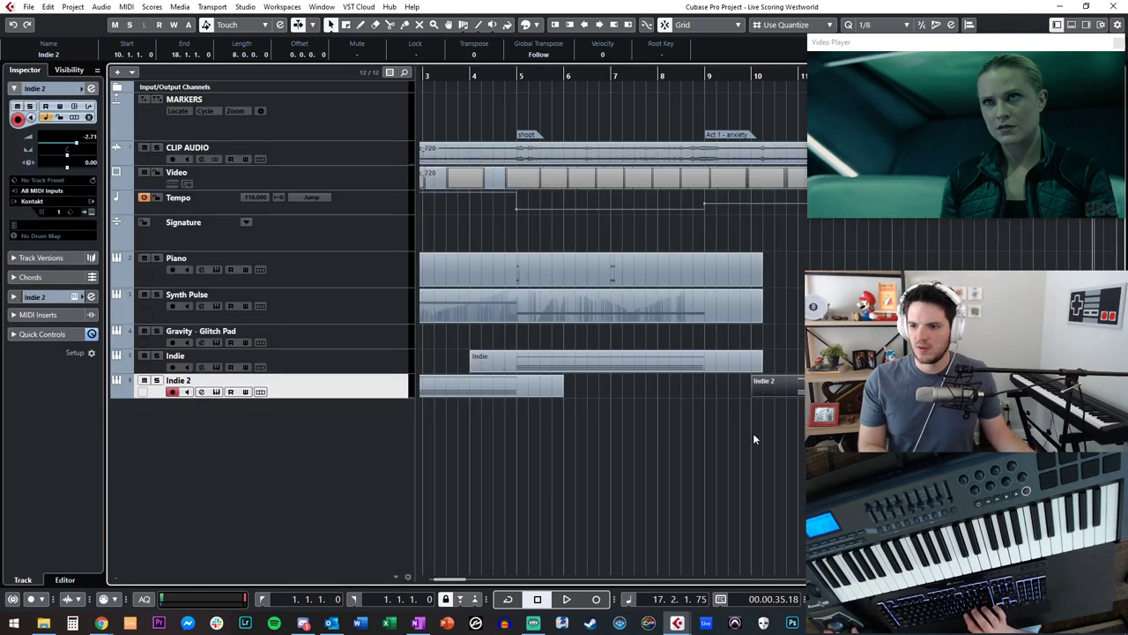
# - Split the Indie 2 part at bar 11 and delete its first bar
pyautogui.keyDown('alt'); pyautogui.click(799, 382); pyautogui.keyUp('alt')
pyautogui.click(788, 388)
pyautogui.press('Delete')
# - Play the video near bar 16 to find the car-interior shot, and move the Indie 2 part to start at bar 17
pyautogui.hscroll(3, 788, 398)
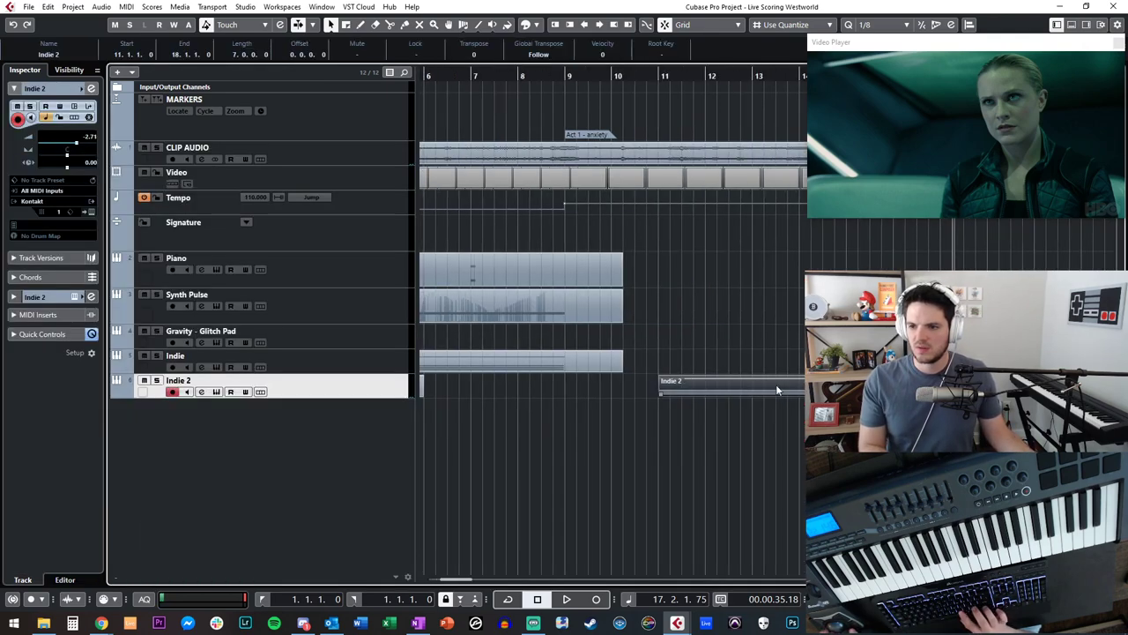
pyautogui.moveTo(718, 380); pyautogui.dragTo(781, 387)
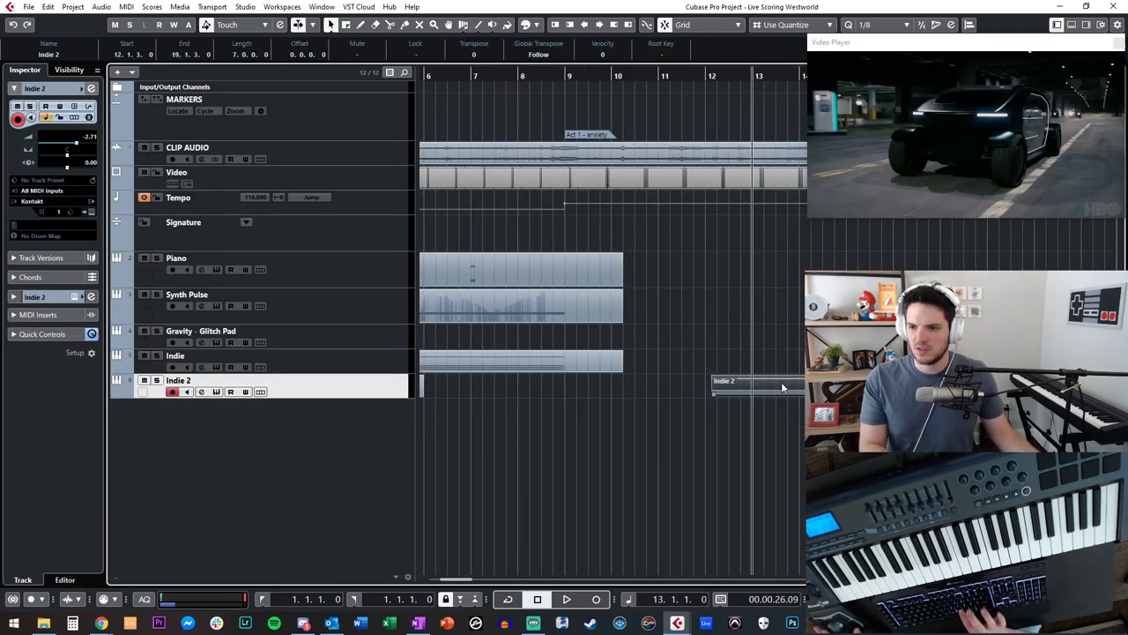
pyautogui.press('KP_Add')
pyautogui.press('KP_Add')
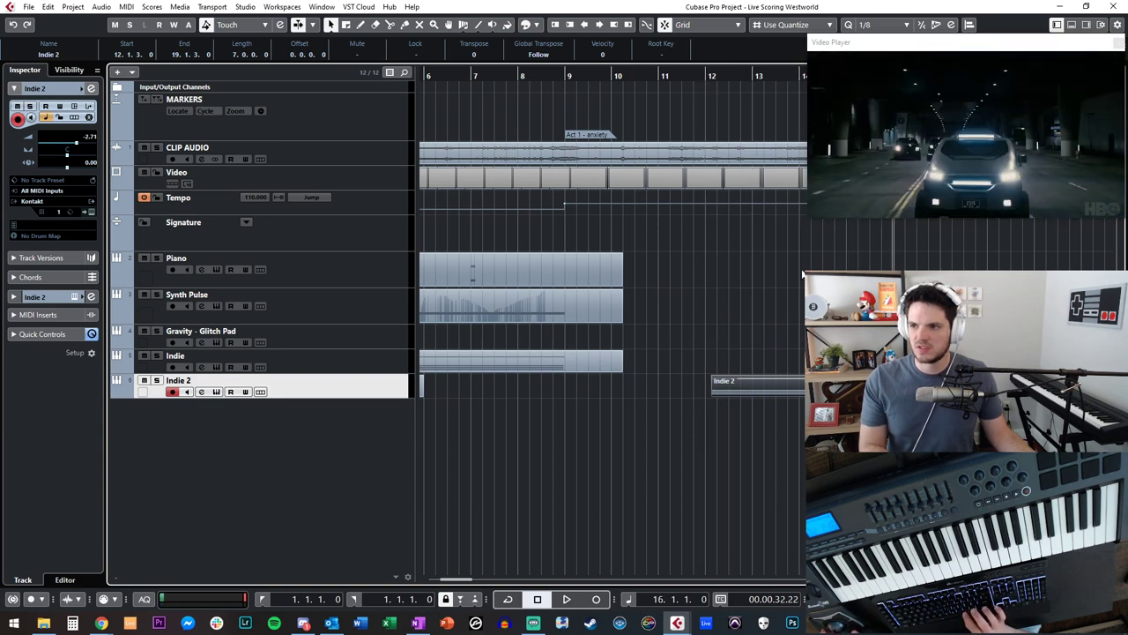
pyautogui.press('space')
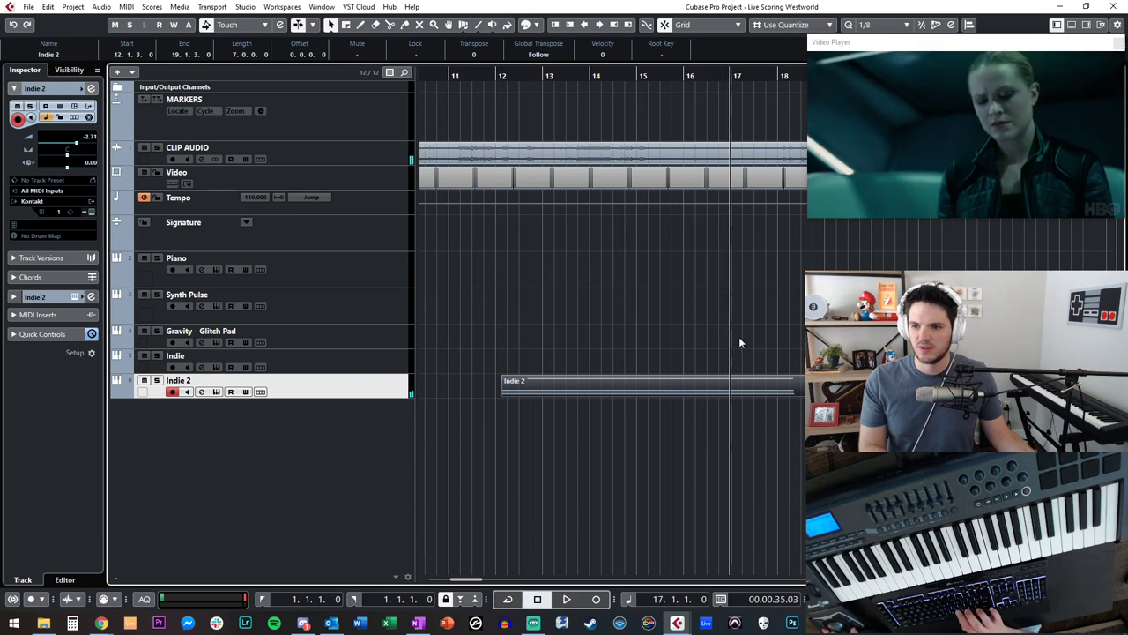
pyautogui.press('space')
pyautogui.moveTo(638, 379); pyautogui.dragTo(868, 383)
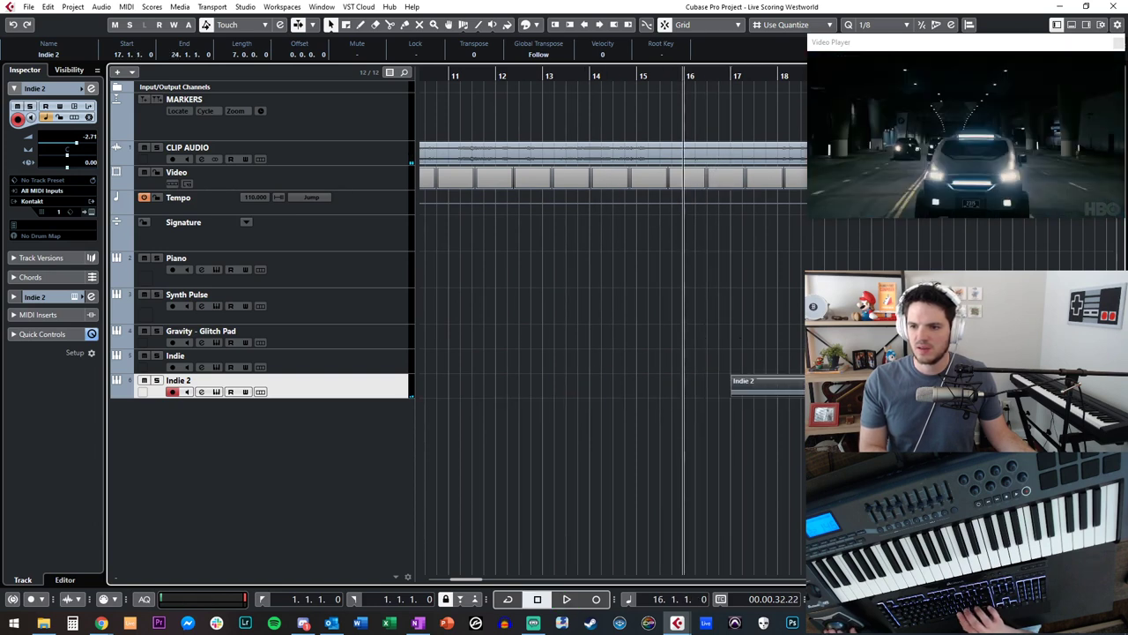
# - Play from around bar 16 until past bar 23 to review the relocated Indie 2 part against the picture
pyautogui.press('space')
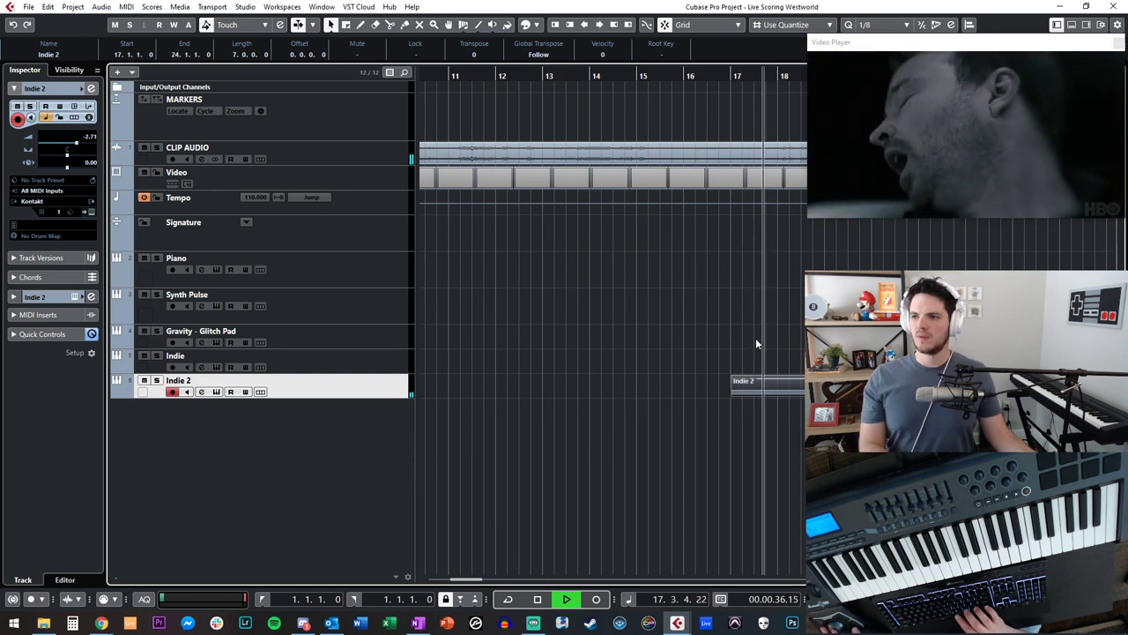
pyautogui.press('space')
pyautogui.press('KP_Subtract')
pyautogui.press('KP_Subtract')
pyautogui.press('space')
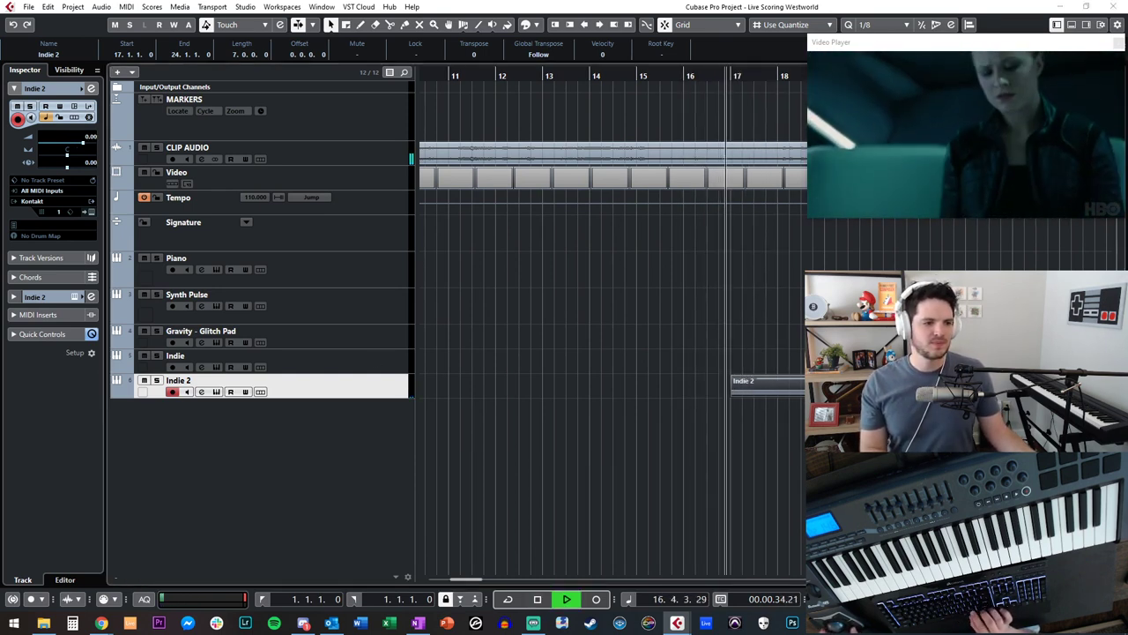
pyautogui.click(685, 345)
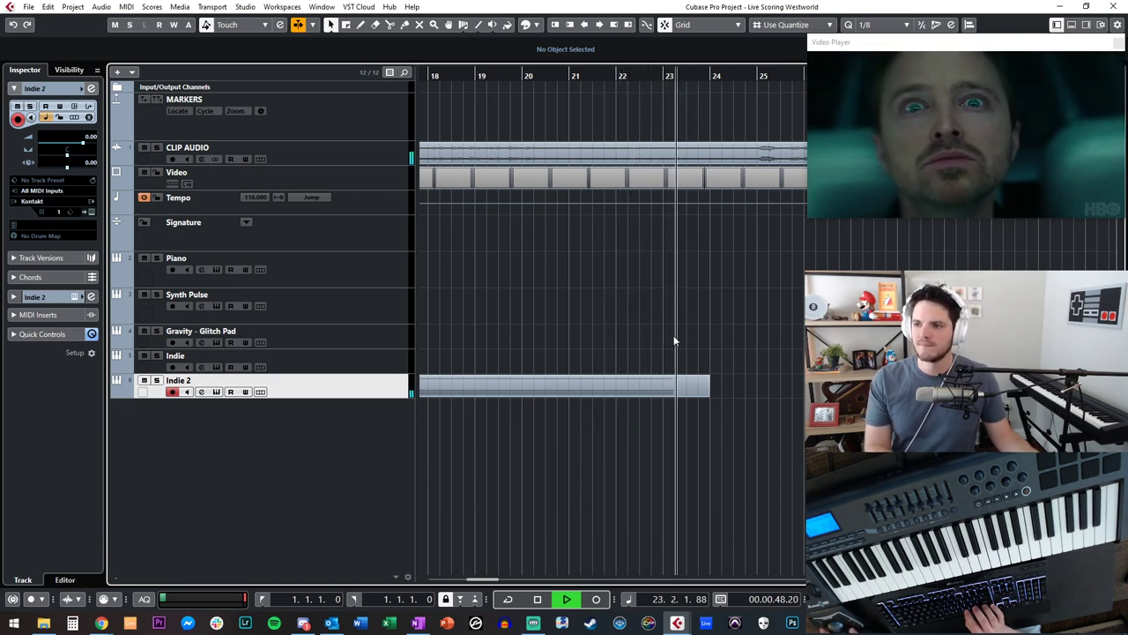
pyautogui.press('space')
# - Mute the Indie 2 track and extend the end of its part from bar 17 to about bar 32
pyautogui.press('m')
pyautogui.doubleClick(612, 384)
pyautogui.press('g')
pyautogui.press('g')
pyautogui.press('g')
pyautogui.press('g')
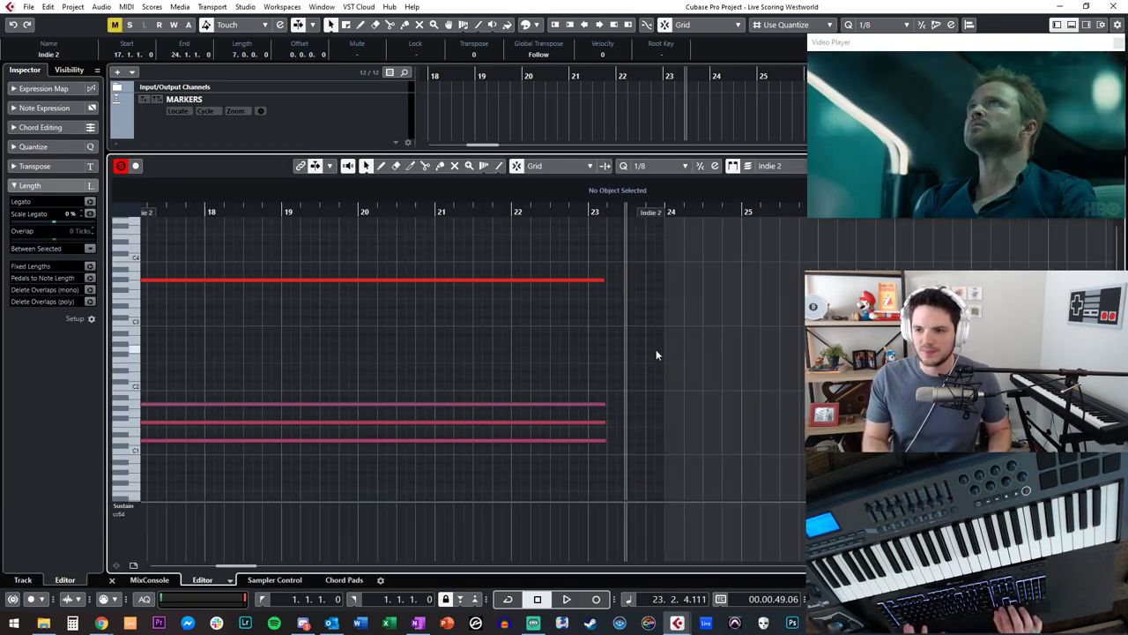
pyautogui.press('Return')
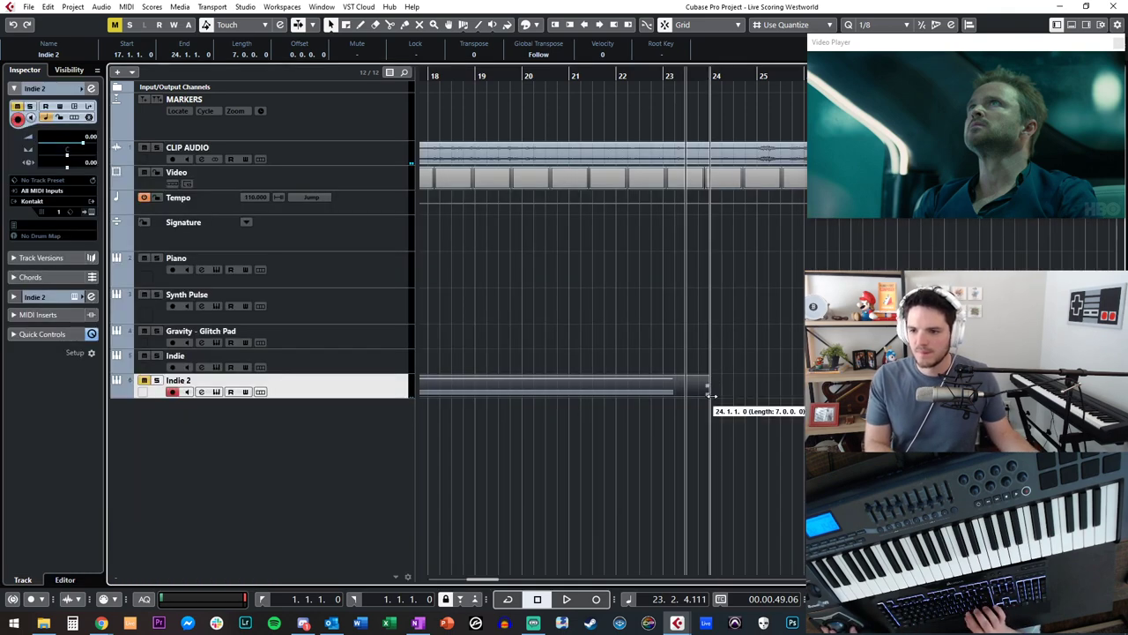
pyautogui.moveTo(703, 394); pyautogui.dragTo(674, 394)
pyautogui.press('KP_Subtract')
pyautogui.press('KP_Subtract')
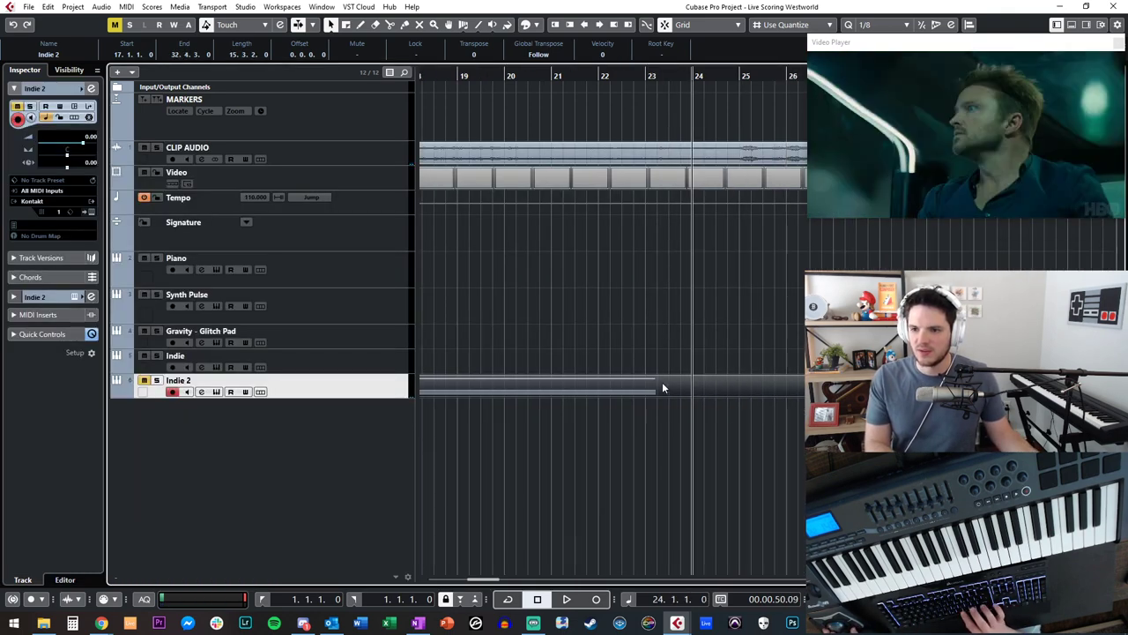
# - Lengthen all four sustained notes of the Indie 2 part so they end at bar 25, checking the cut in the video
pyautogui.doubleClick(659, 380)
pyautogui.moveTo(420, 462); pyautogui.dragTo(264, 266)
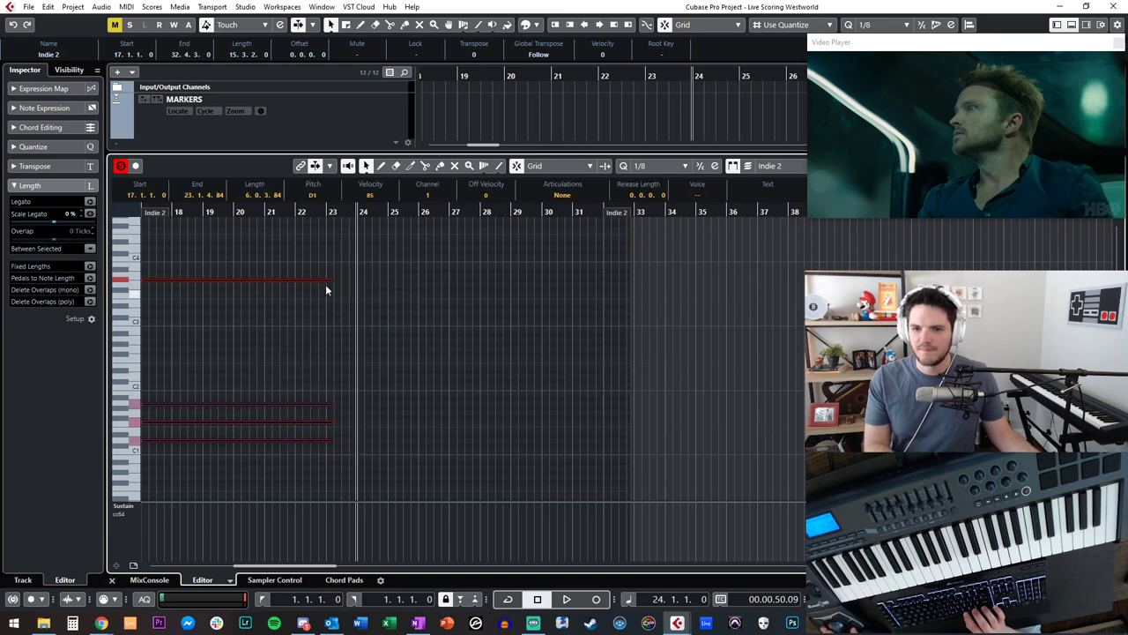
pyautogui.moveTo(331, 280); pyautogui.dragTo(473, 287)
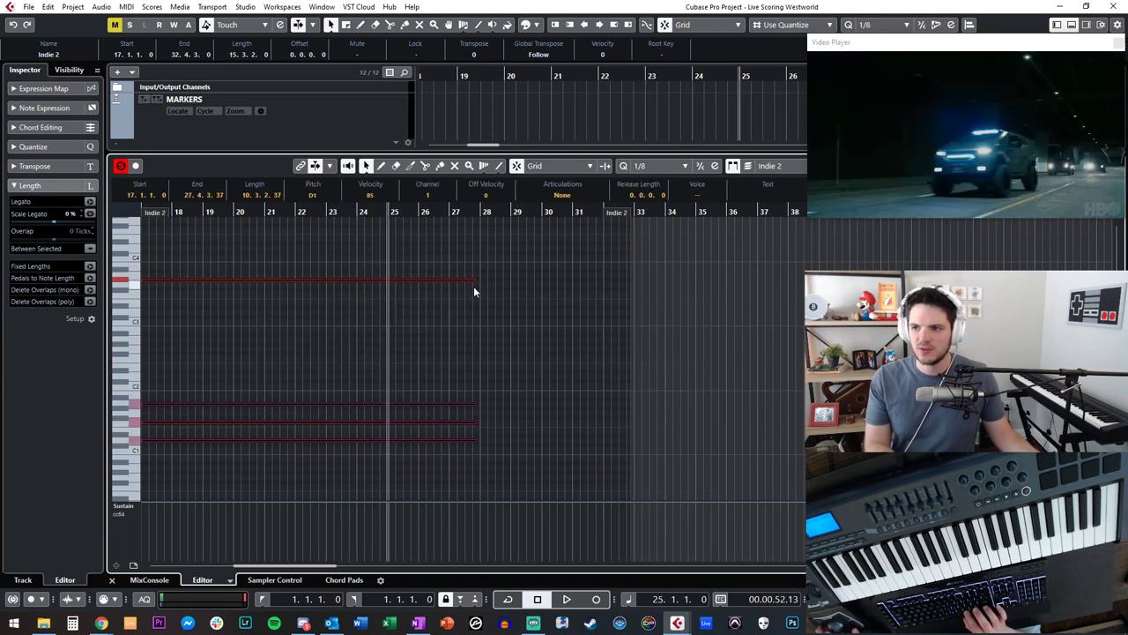
pyautogui.press('space')
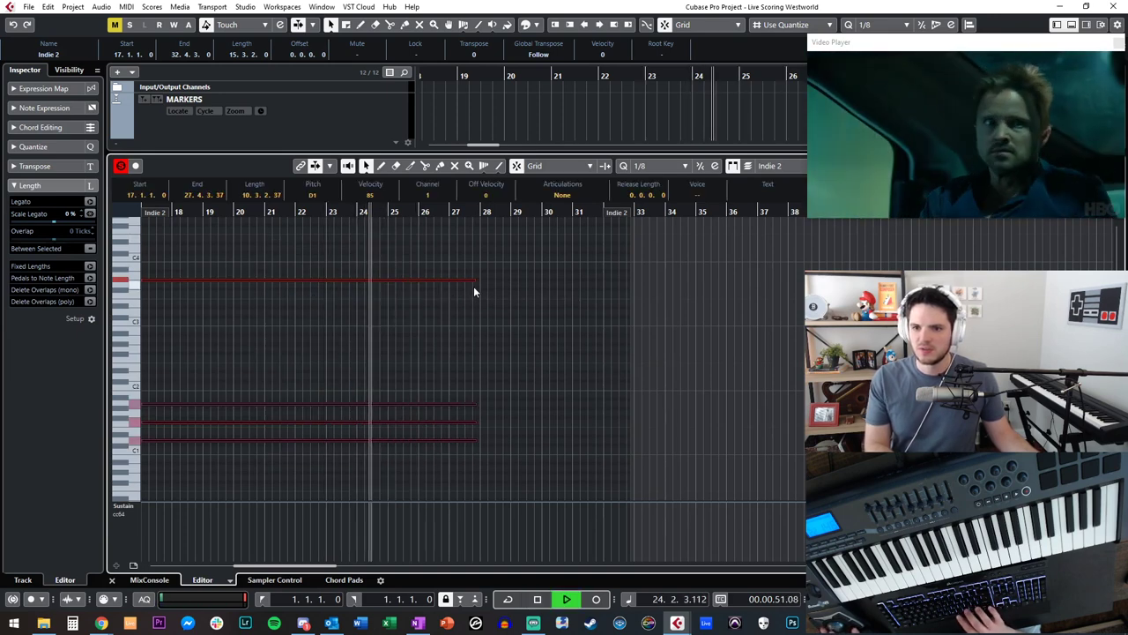
pyautogui.press('space')
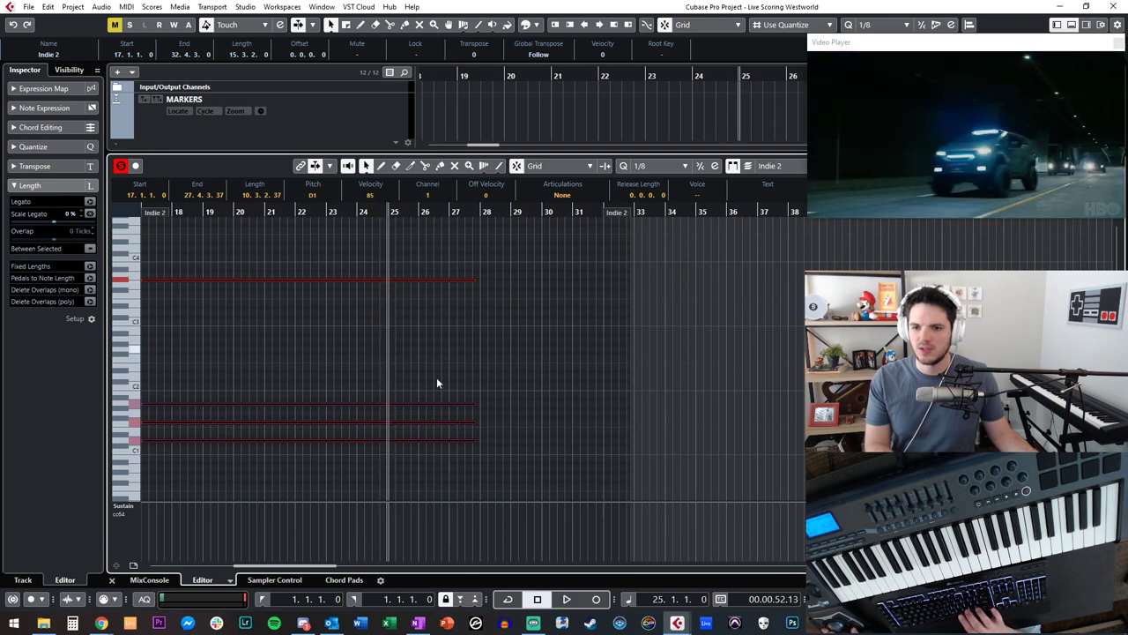
pyautogui.moveTo(473, 279); pyautogui.dragTo(386, 288)
pyautogui.press('Return')
# - Split the Indie 2 part at bar 25 and delete the empty remainder
pyautogui.press('KP_Subtract')
pyautogui.press('KP_Subtract')
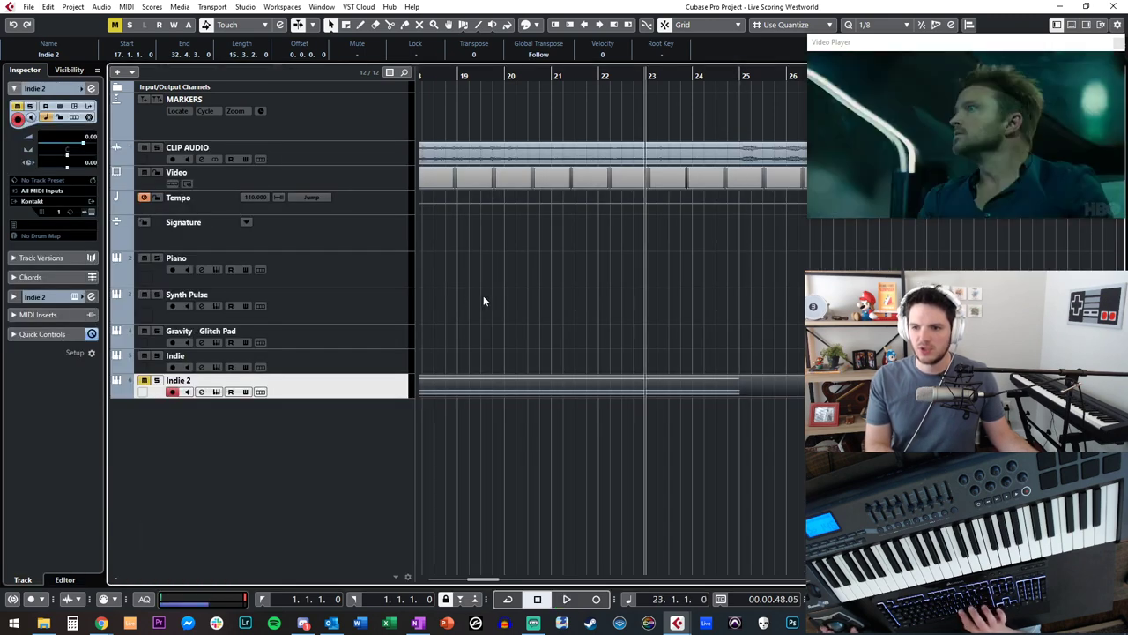
pyautogui.keyDown('alt'); pyautogui.click(741, 385); pyautogui.keyUp('alt')
pyautogui.press('Delete')
# - Play the passage around bars 16 and 17 repeatedly to check how the Indie 2 entry lines up with the shot change
pyautogui.hscroll(-2, 599, 326)
pyautogui.press('KP_Subtract')
pyautogui.press('KP_Subtract')
pyautogui.press('KP_Subtract')
pyautogui.press('KP_Subtract')
pyautogui.press('KP_Subtract')
pyautogui.press('KP_Subtract')
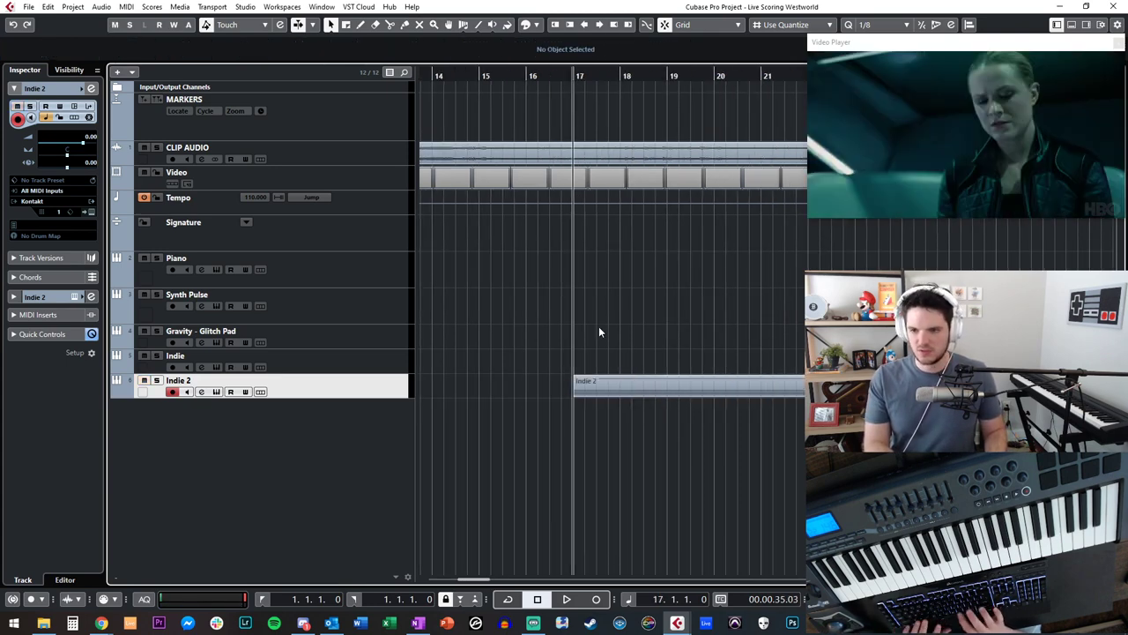
pyautogui.press('space')
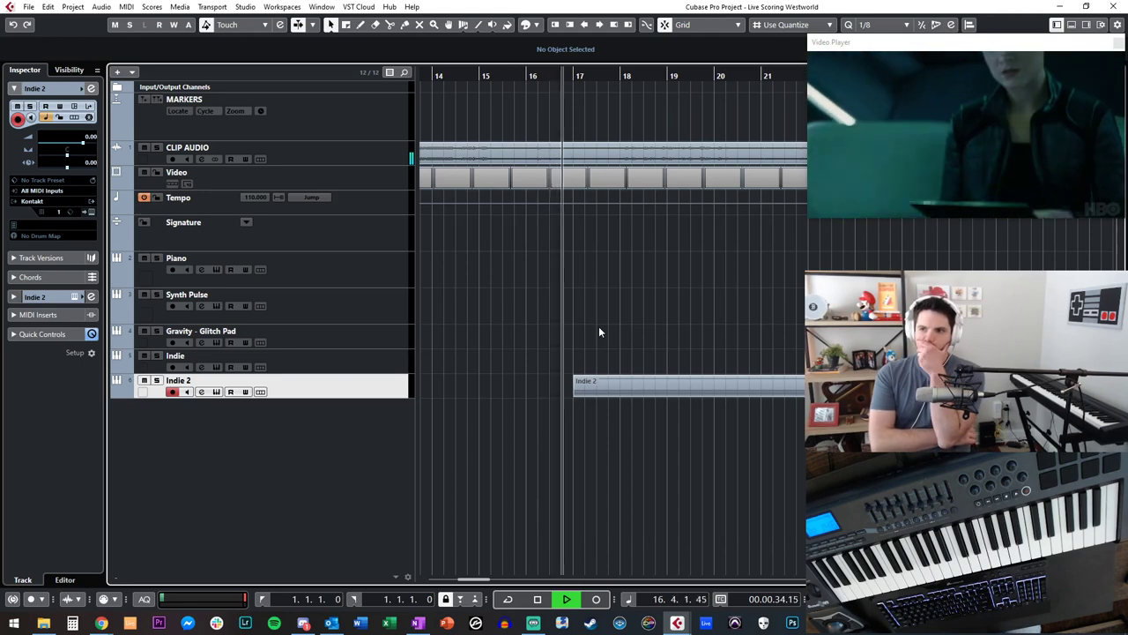
pyautogui.press('space')
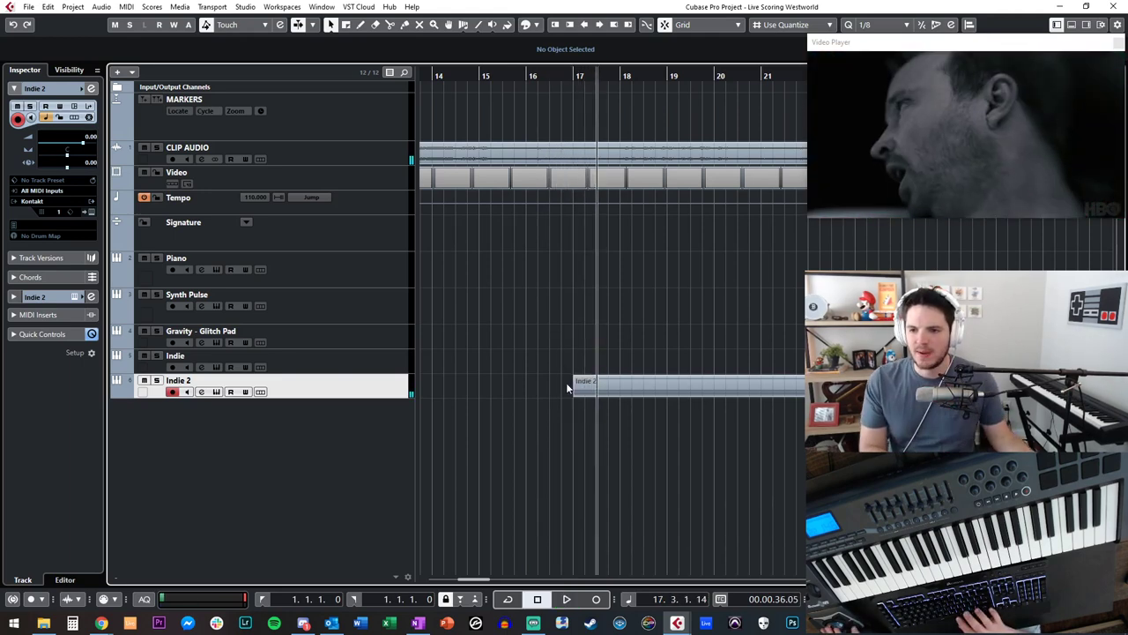
pyautogui.press('space')
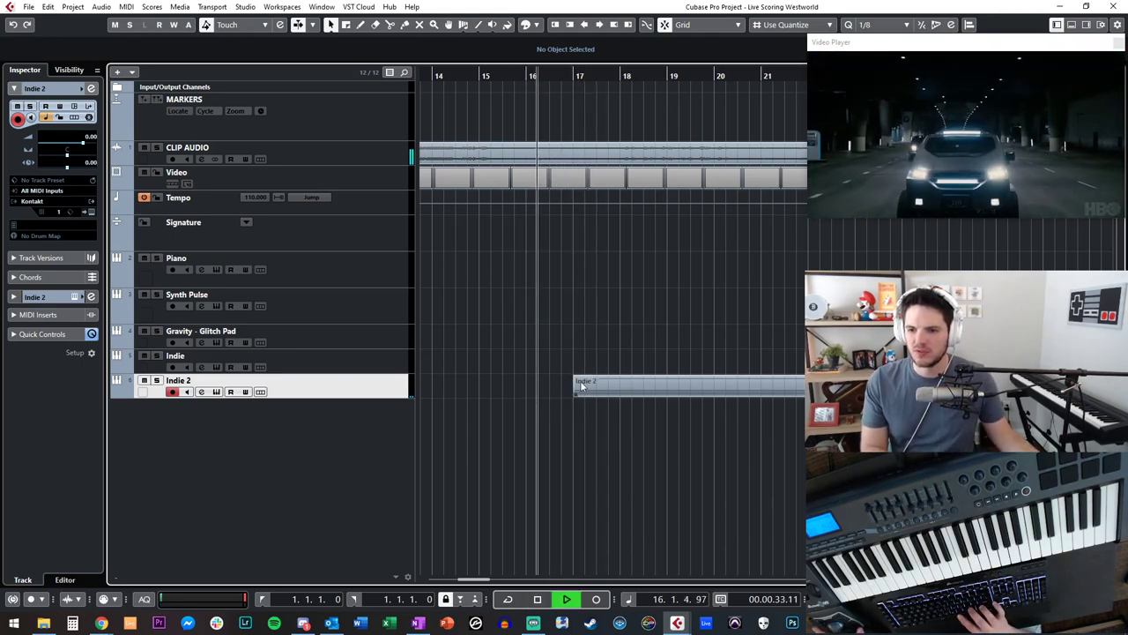
pyautogui.press('space')
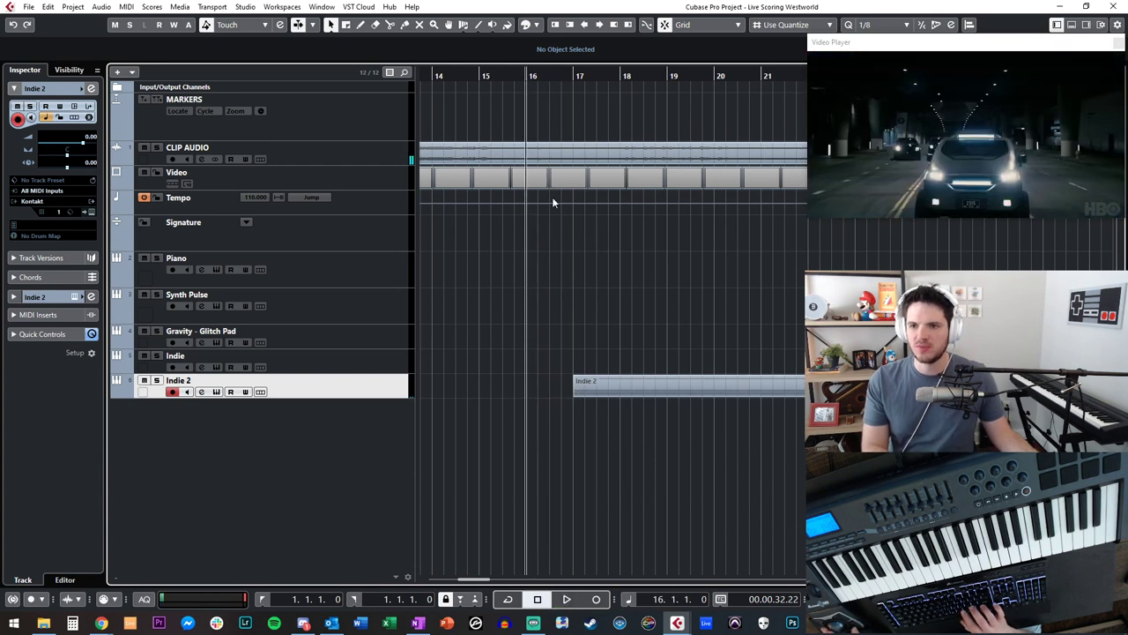
# - Add a 3/4 time signature at bar 16 and return to 4/4 at bar 17
pyautogui.click(388, 131)
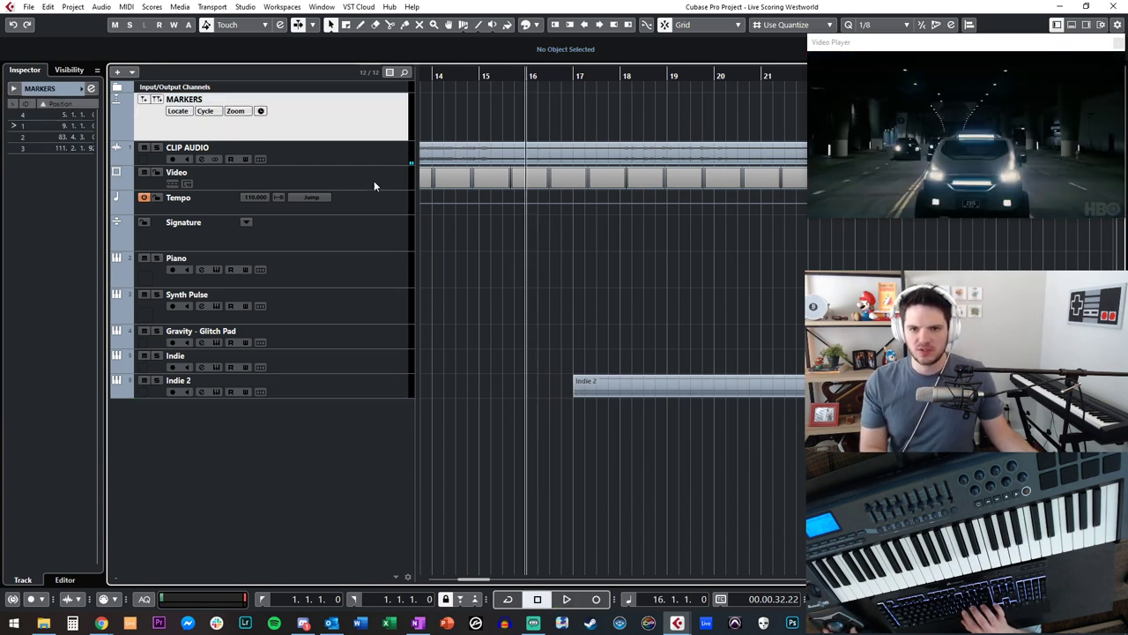
pyautogui.click(380, 238)
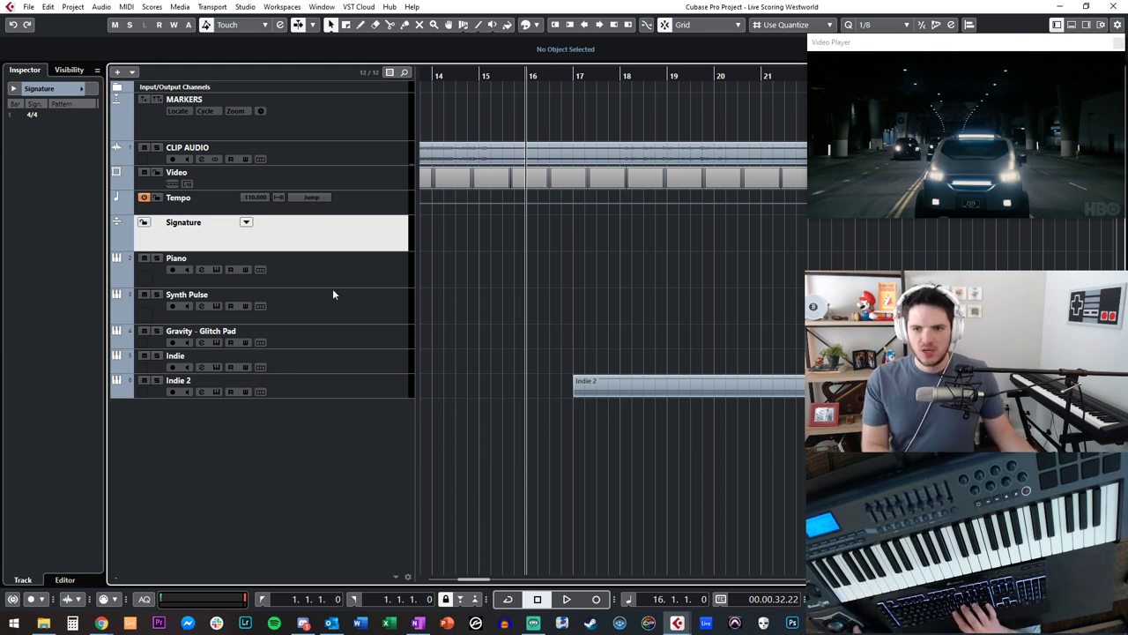
pyautogui.rightClick(516, 240)
pyautogui.click(543, 239)
pyautogui.click(535, 223)
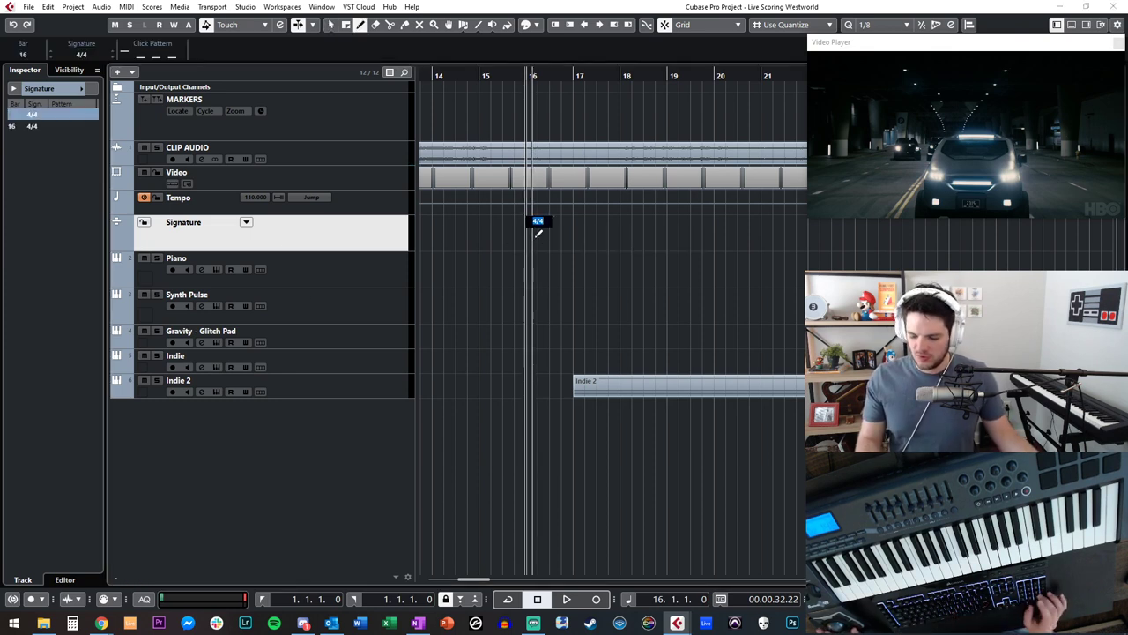
pyautogui.press('Return')
pyautogui.click(569, 229)
pyautogui.rightClick(569, 229)
pyautogui.click(598, 231)
pyautogui.click(575, 221)
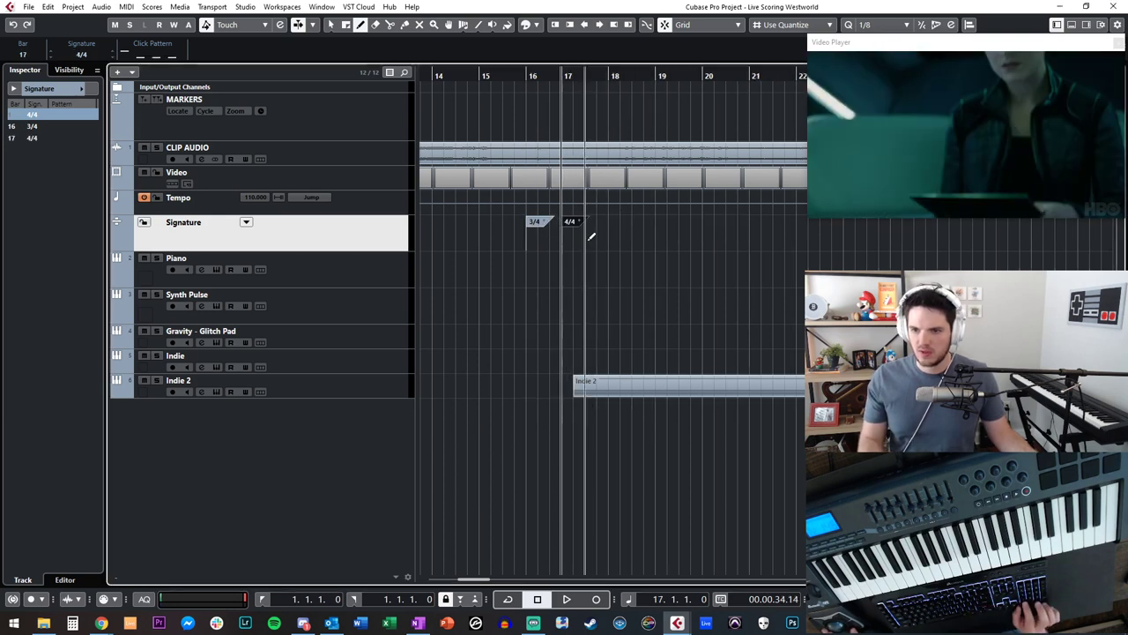
# - Move the Indie 2 part to the new start of bar 17 and play from bar 25 to check its ending
pyautogui.press('1')
pyautogui.moveTo(611, 381); pyautogui.dragTo(601, 385)
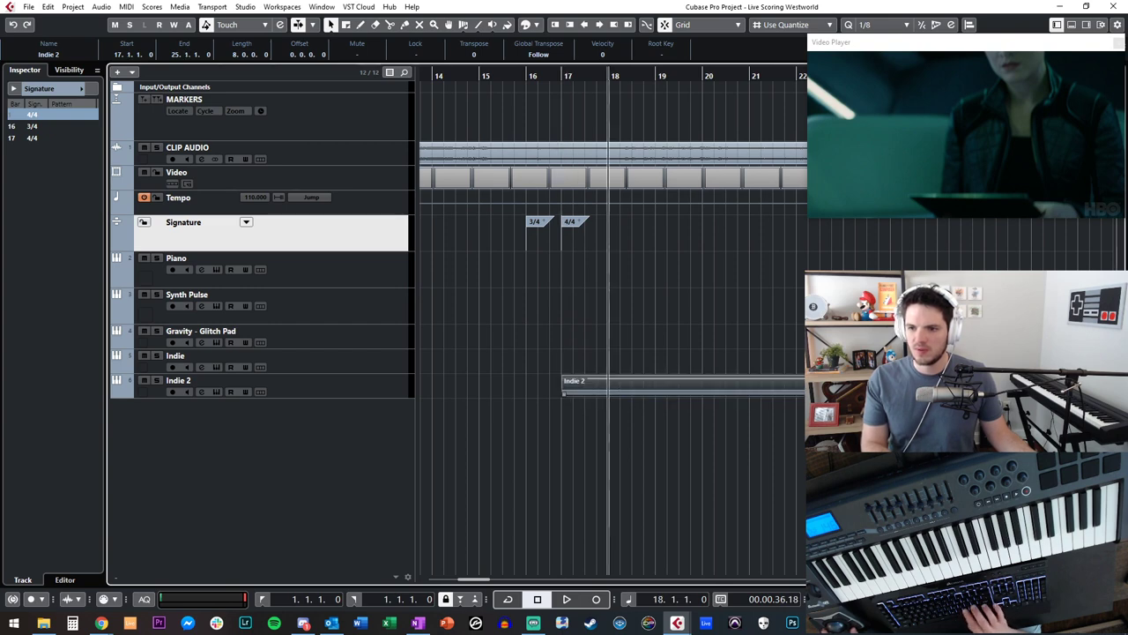
pyautogui.press('KP_Add')
pyautogui.press('KP_Add')
pyautogui.press('KP_Add')
pyautogui.press('KP_Add')
pyautogui.press('KP_Add')
pyautogui.press('KP_Add')
pyautogui.press('KP_Add')
pyautogui.press('space')
pyautogui.hscroll(2, 798, 343)
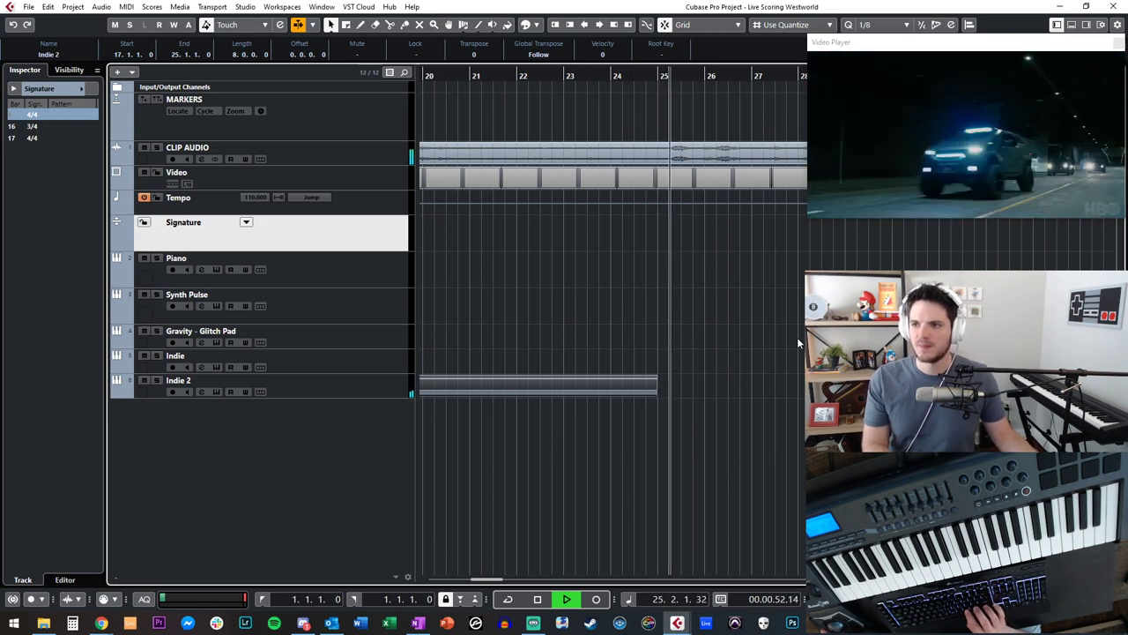
pyautogui.press('space')
# - Add a marker at bar 17 with the description "inside car"
pyautogui.hscroll(-5, 680, 245)
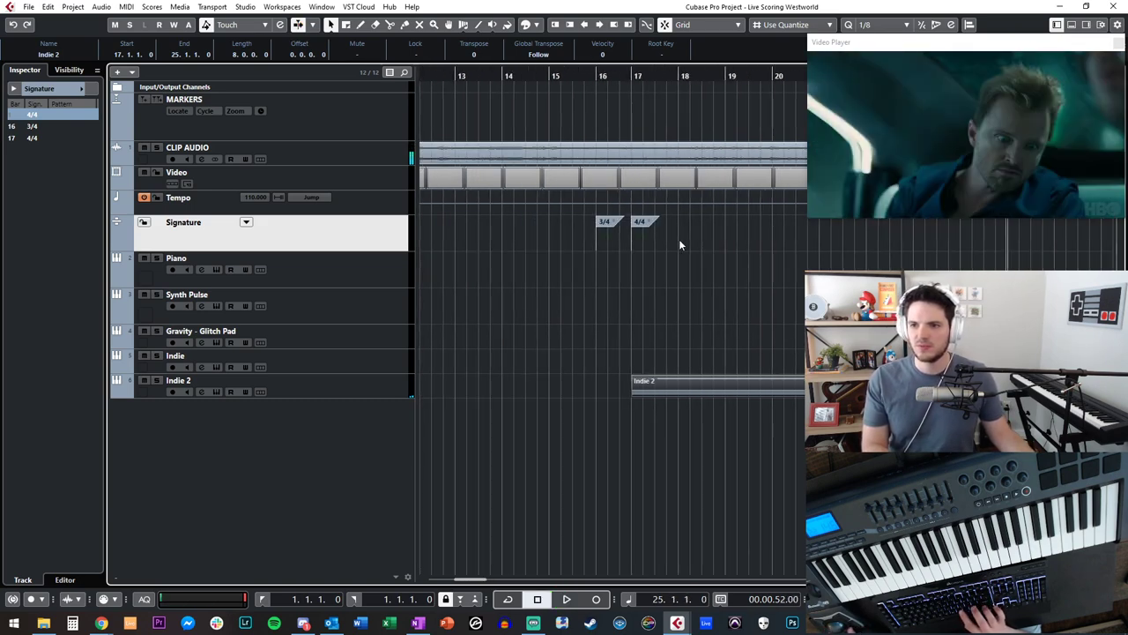
pyautogui.hscroll(2, 679, 245)
pyautogui.press('KP_Subtract')
pyautogui.press('KP_Subtract')
pyautogui.press('KP_Subtract')
pyautogui.press('KP_Subtract')
pyautogui.press('KP_Subtract')
pyautogui.press('KP_Subtract')
pyautogui.press('KP_Subtract')
pyautogui.press('KP_Subtract')
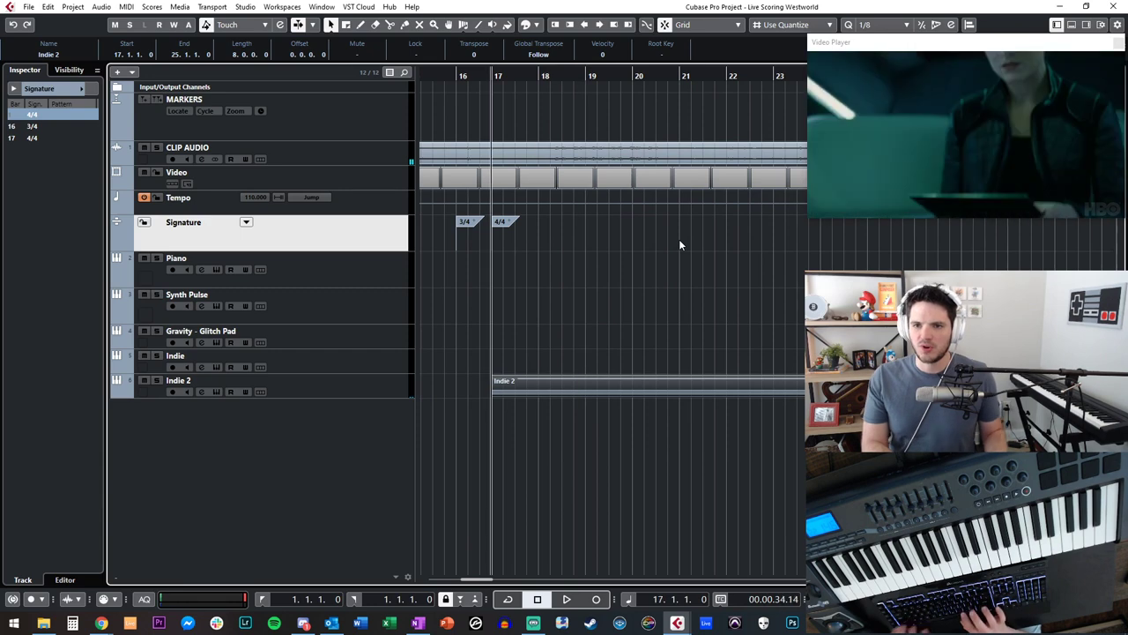
pyautogui.click(370, 123)
pyautogui.press('shift+Insert')
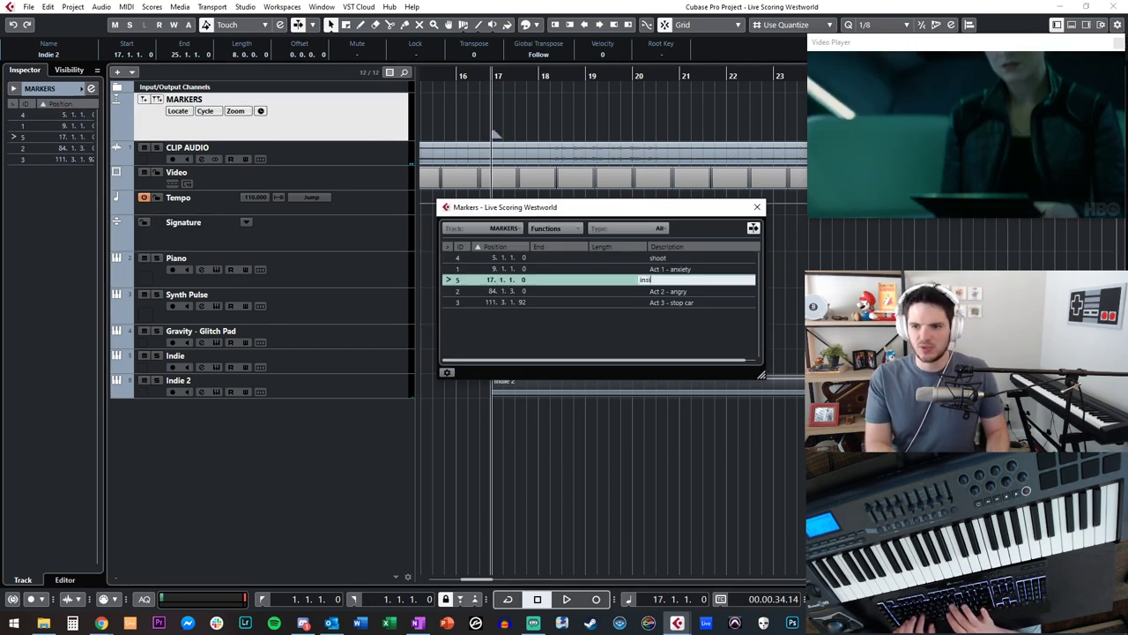
pyautogui.press('Return')
pyautogui.click(755, 206)
# - Add a marker at bar 25 with the description "outside"
pyautogui.press('Right')
pyautogui.press('Right')
pyautogui.press('Right')
pyautogui.press('Right')
pyautogui.press('Right')
pyautogui.press('Right')
pyautogui.press('Right')
pyautogui.press('Right')
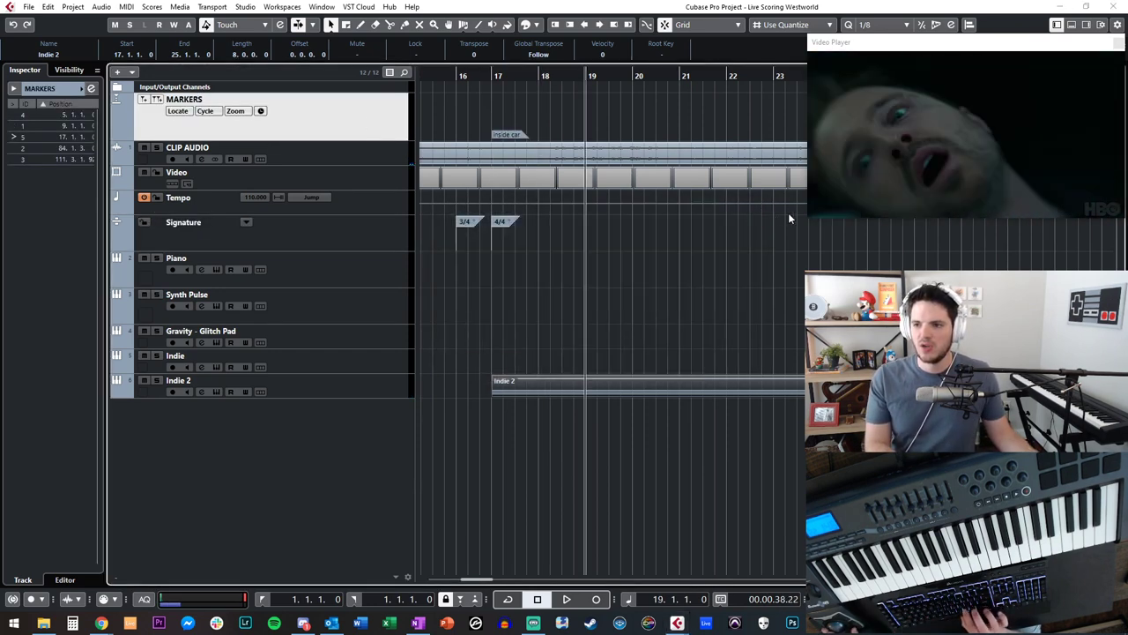
pyautogui.press('Insert')
pyautogui.hotkey('ctrl', 'm')
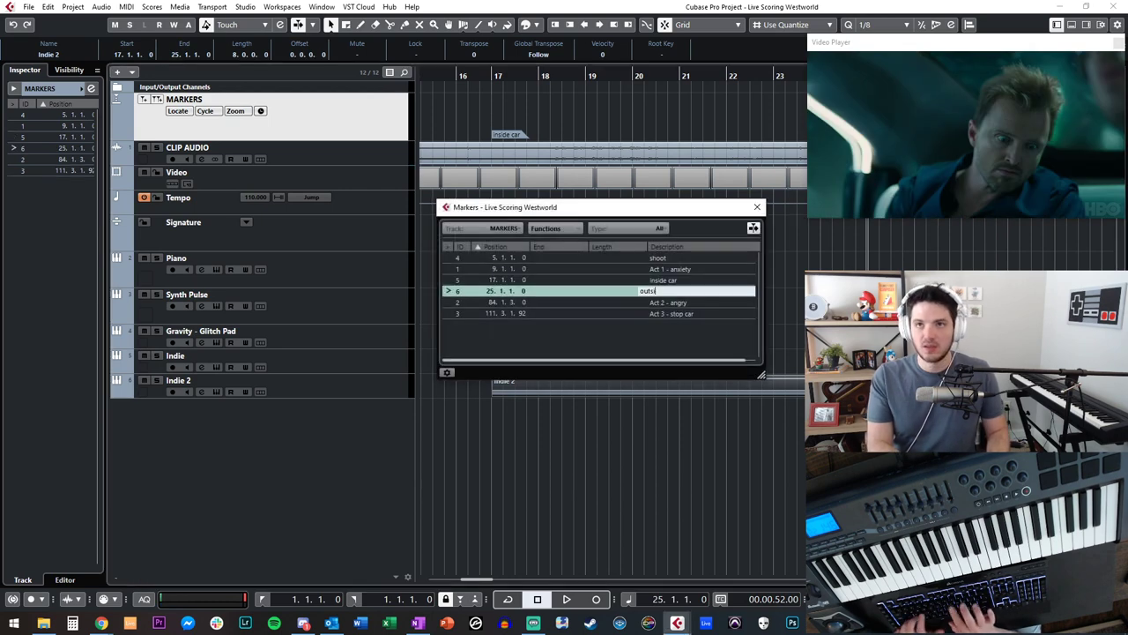
pyautogui.write('outside')
pyautogui.press('Return')
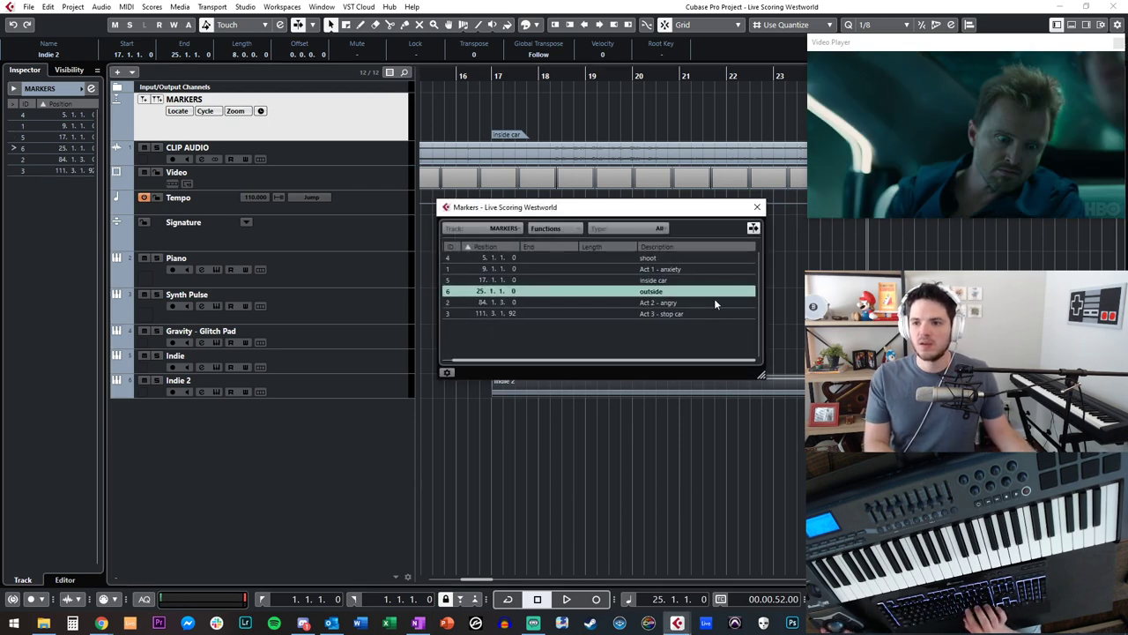
pyautogui.click(756, 207)
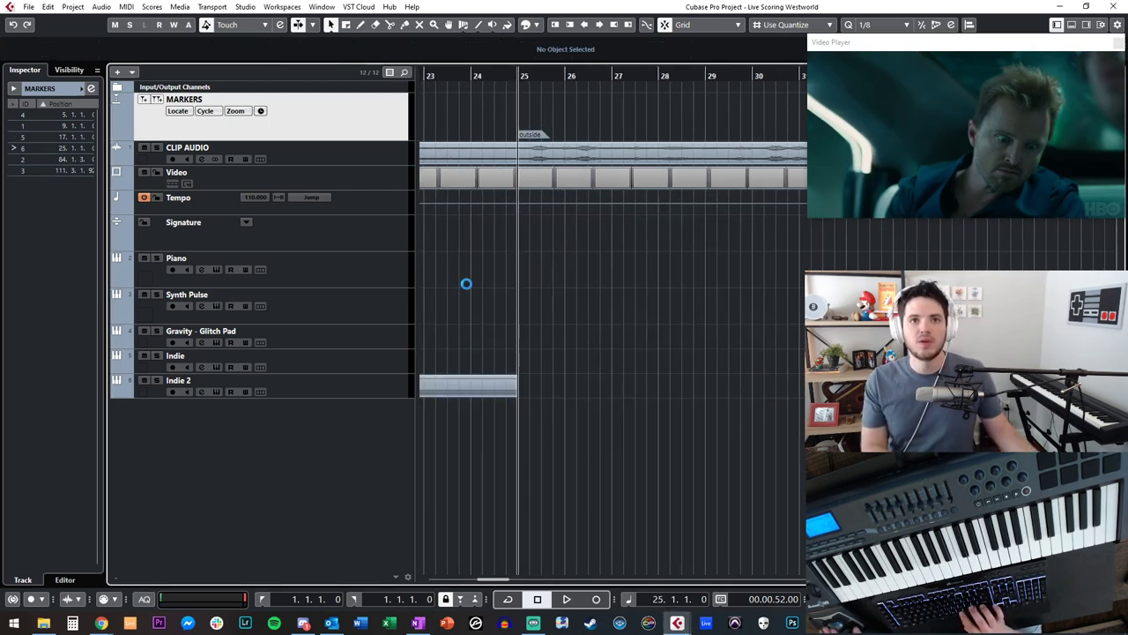
pyautogui.press('g')
pyautogui.hscroll(-4, 528, 245)
pyautogui.hscroll(1, 528, 243)
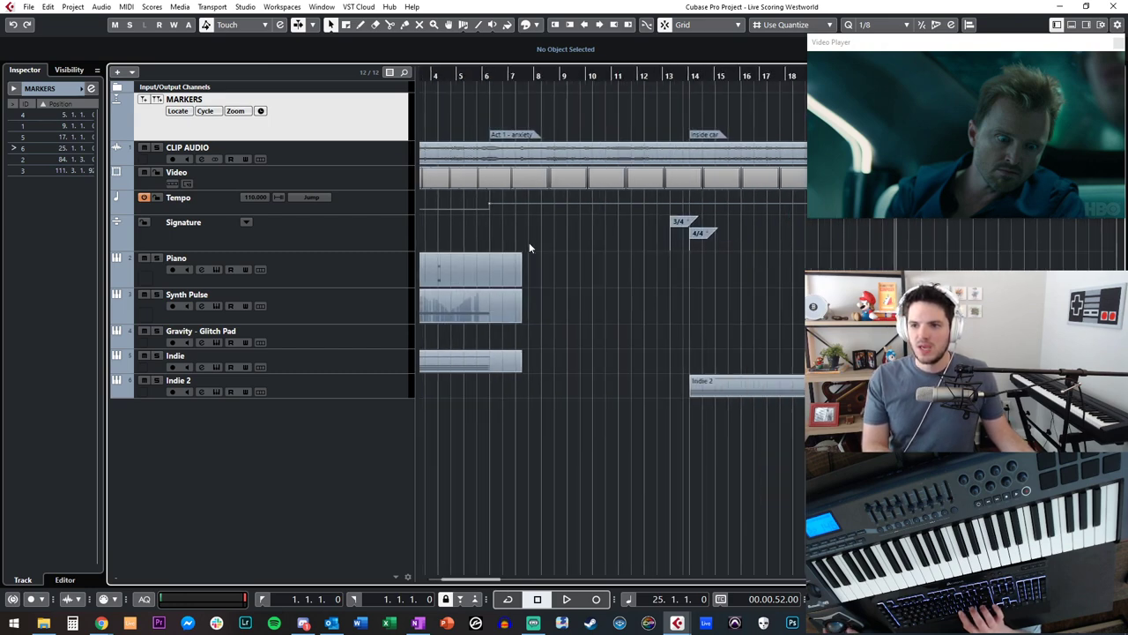
# - Return to the project start and play the scene to around bar 22, arming the Indie and Piano tracks along the way
pyautogui.hscroll(2, 529, 243)
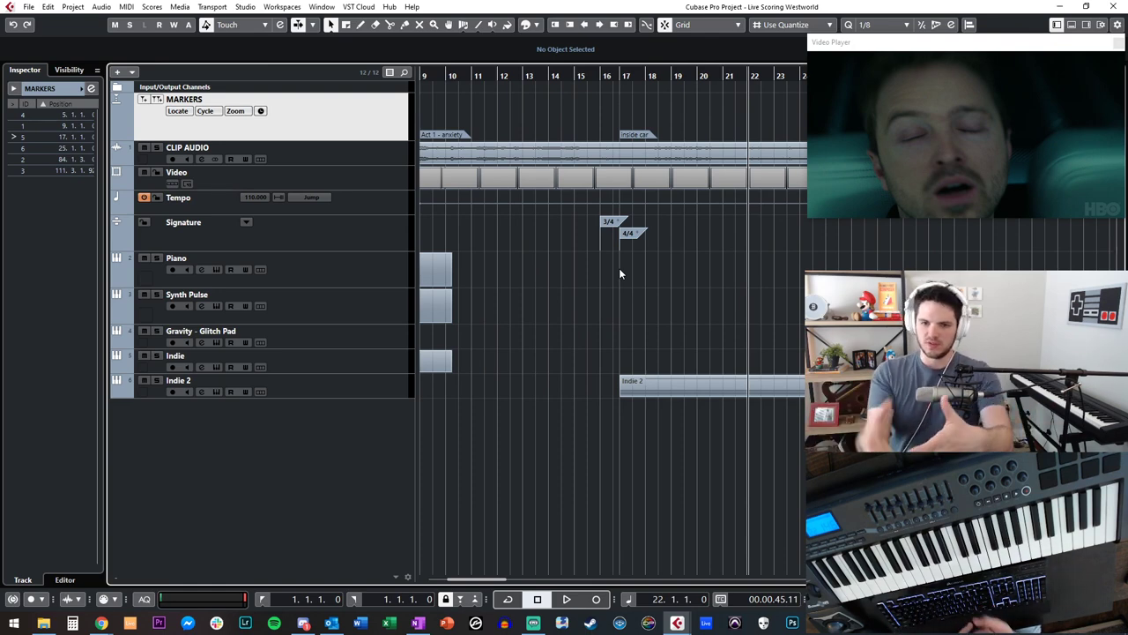
pyautogui.press('-')
pyautogui.press('-')
pyautogui.press('-')
pyautogui.press('-')
pyautogui.press('-')
pyautogui.press('-')
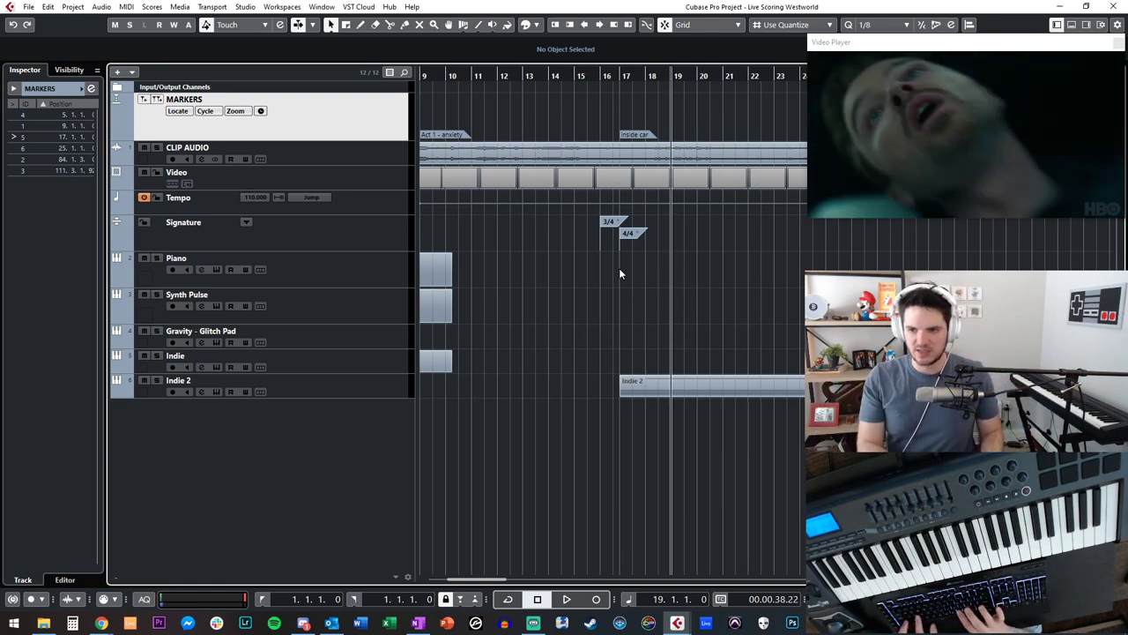
pyautogui.press('-')
pyautogui.press('-')
pyautogui.press('-')
pyautogui.press('-')
pyautogui.press('-')
pyautogui.press('-')
pyautogui.press('-')
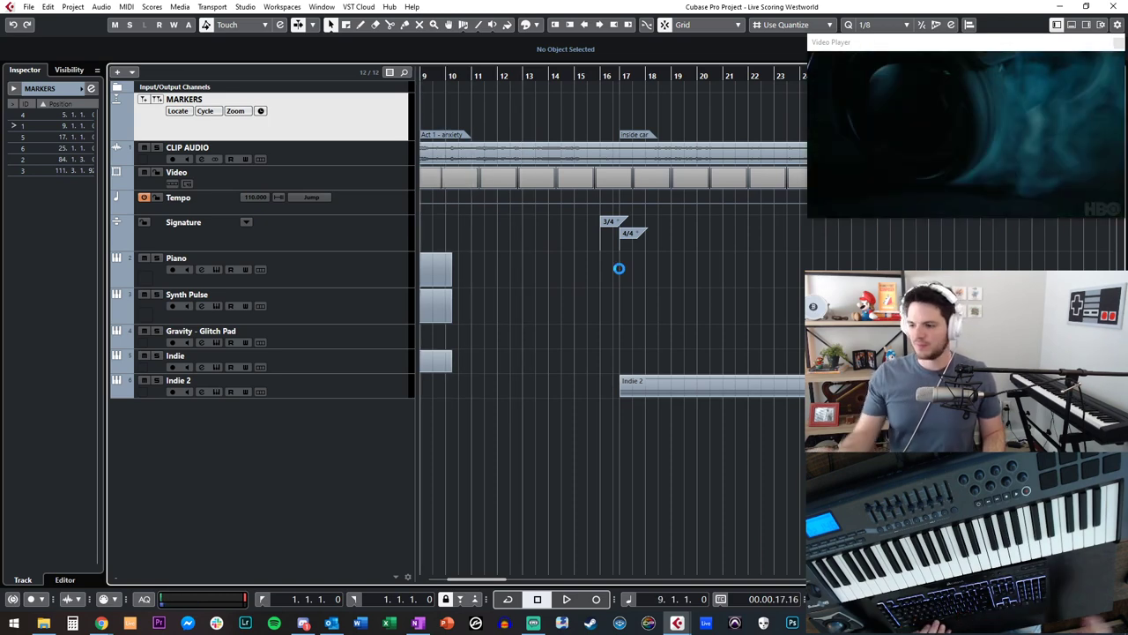
pyautogui.press('KP_Subtract')
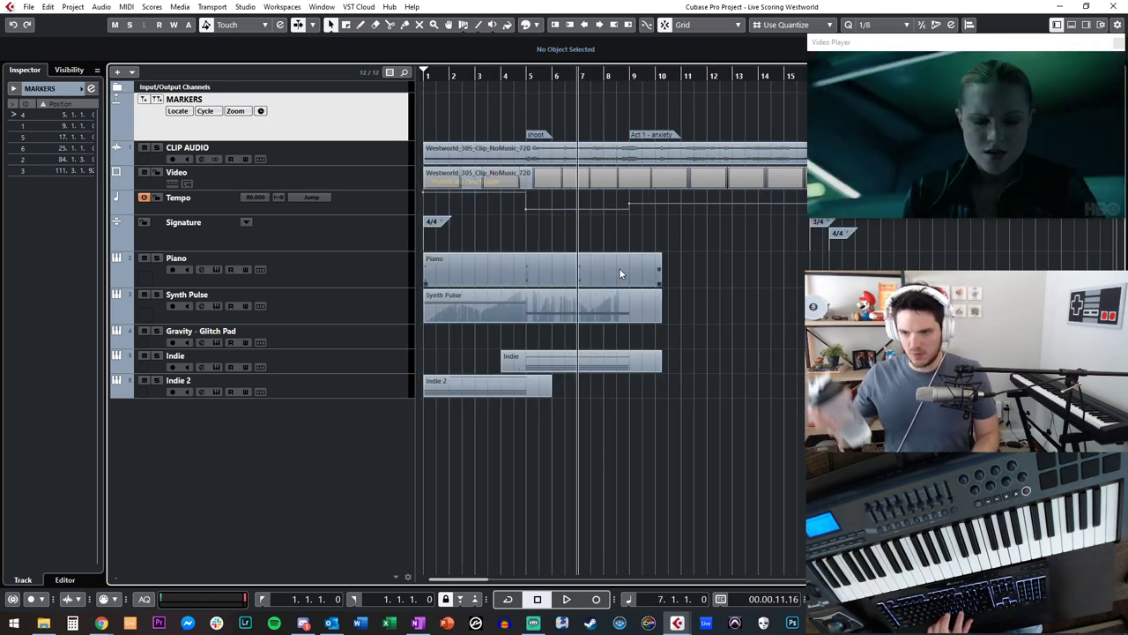
pyautogui.press('KP_Decimal')
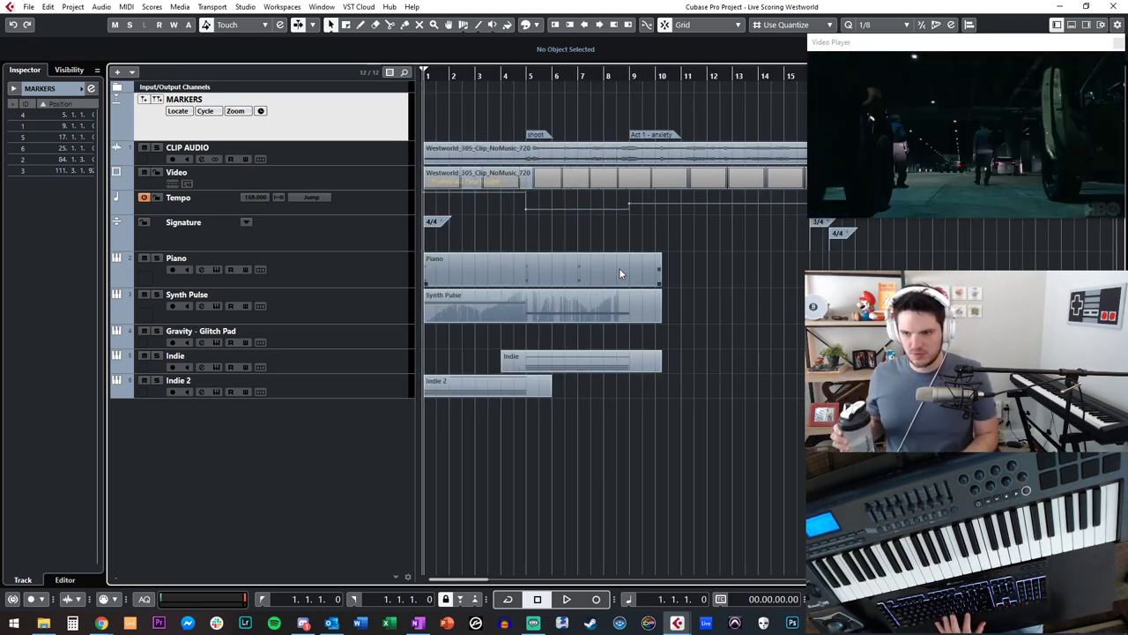
pyautogui.press('space')
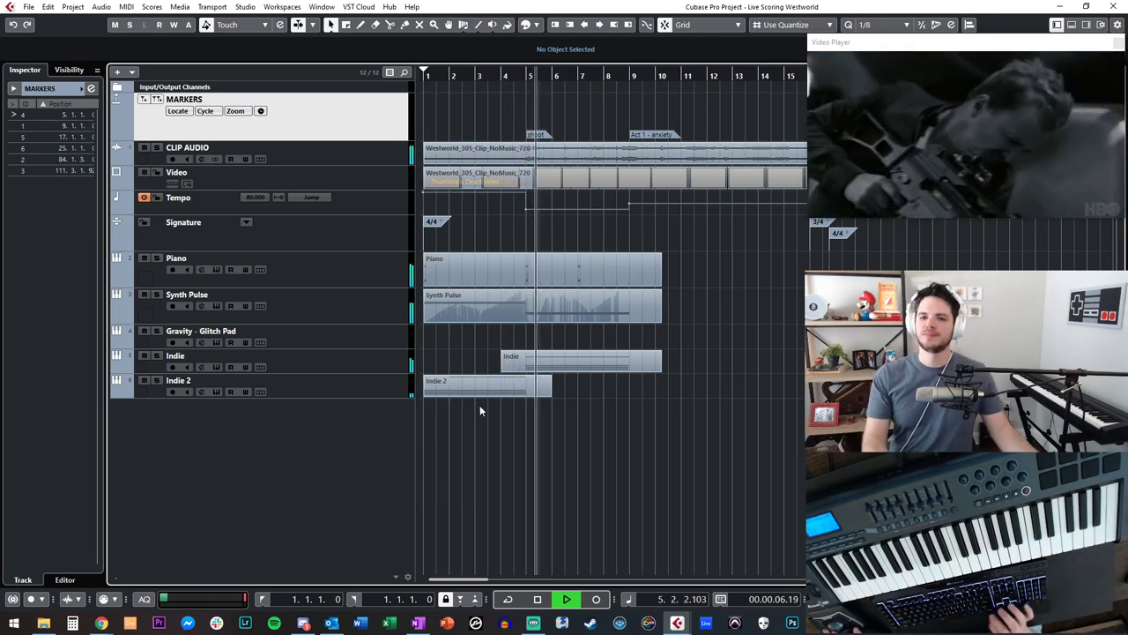
pyautogui.click(317, 369)
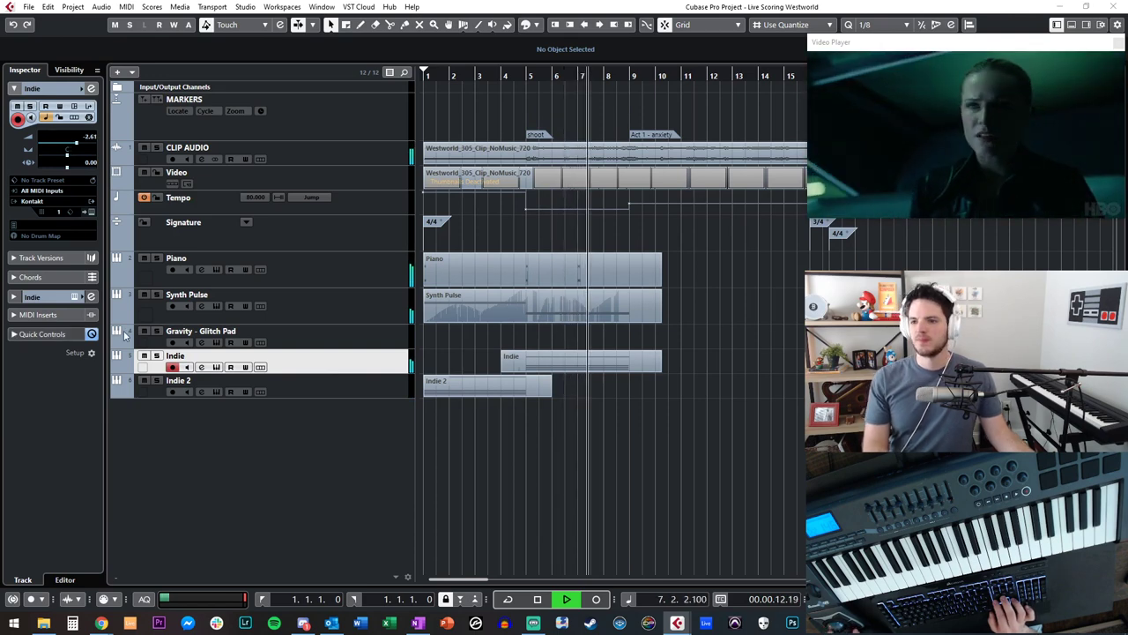
pyautogui.click(753, 373)
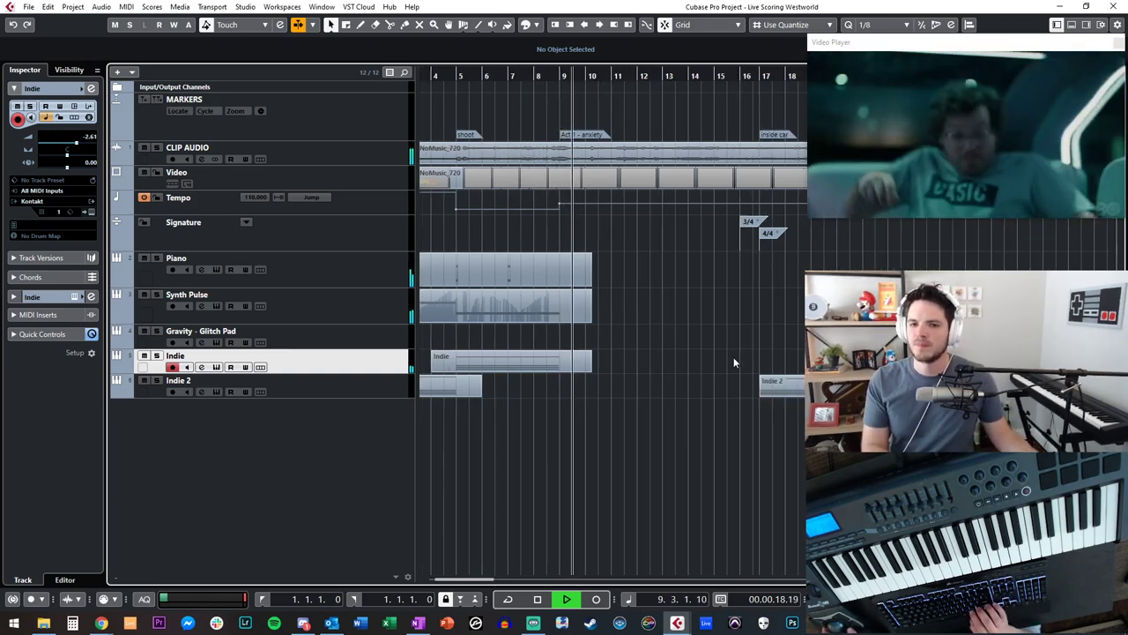
pyautogui.click(370, 277)
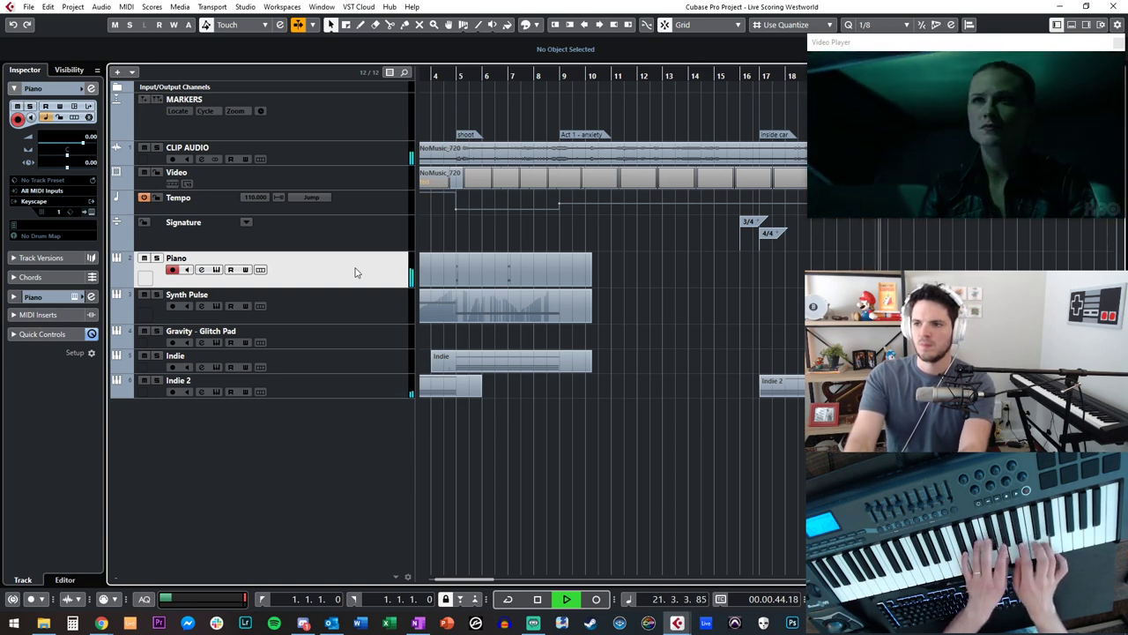
pyautogui.press('space')
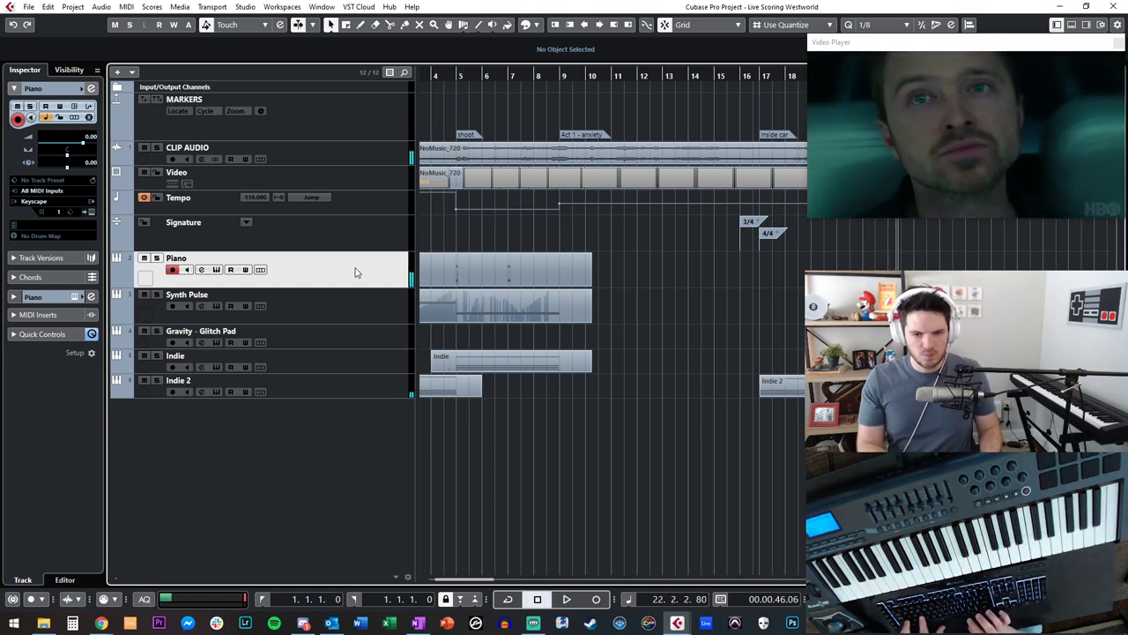
# - Duplicate the Piano track, naming the original "Piano (EQ)" and the copy "Piano (no fx)"
pyautogui.hotkey('ctrl', 'shift', 'd')
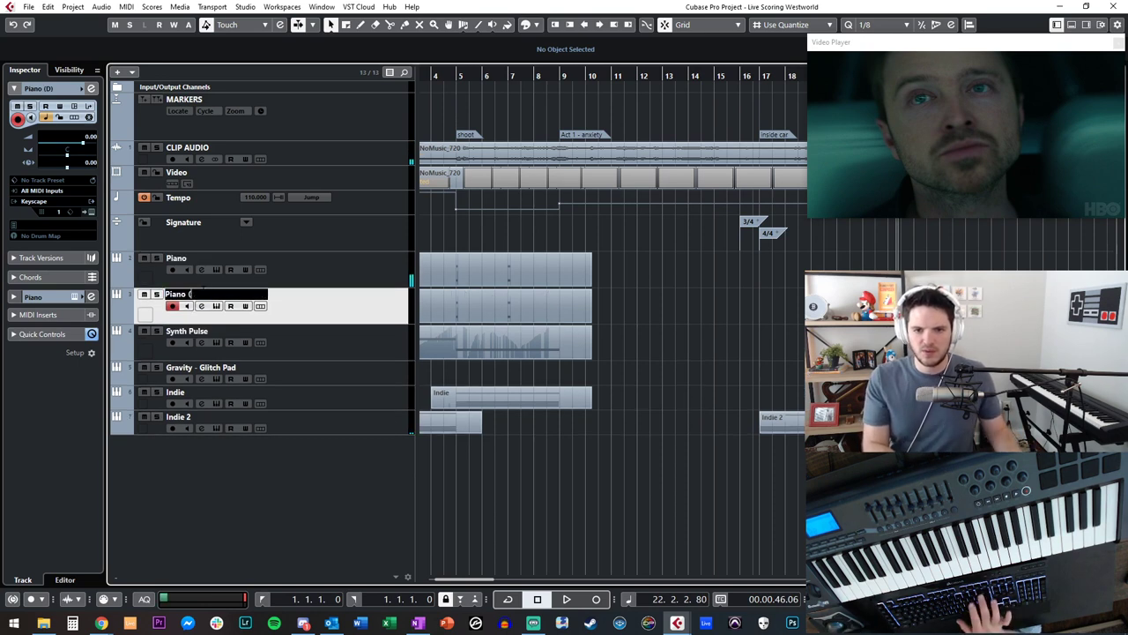
pyautogui.doubleClick(202, 258)
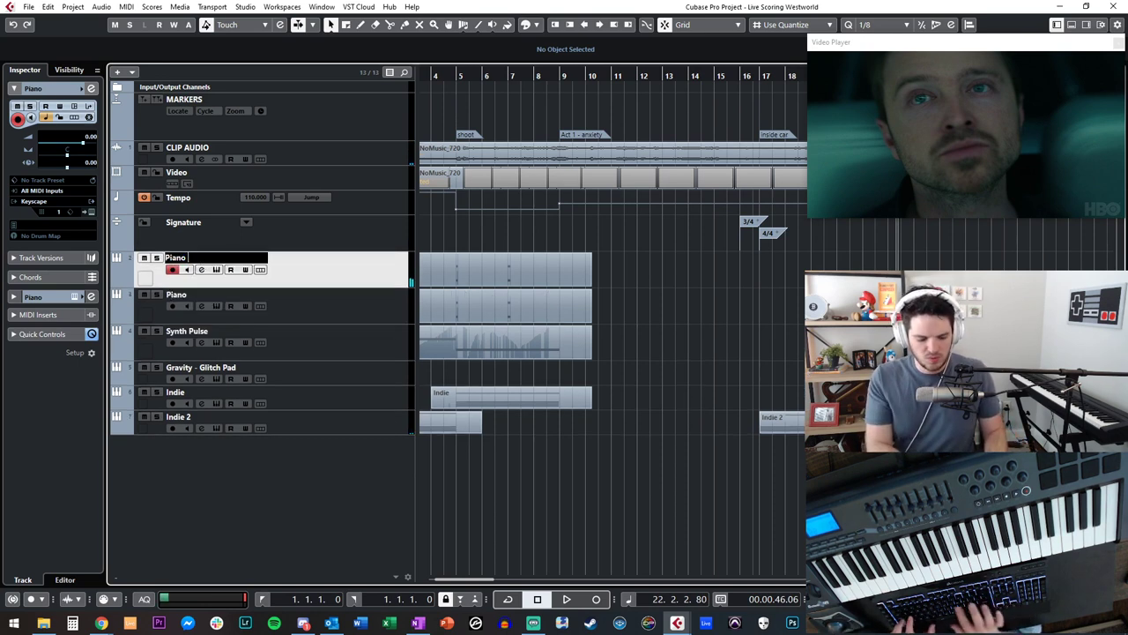
pyautogui.click(204, 294)
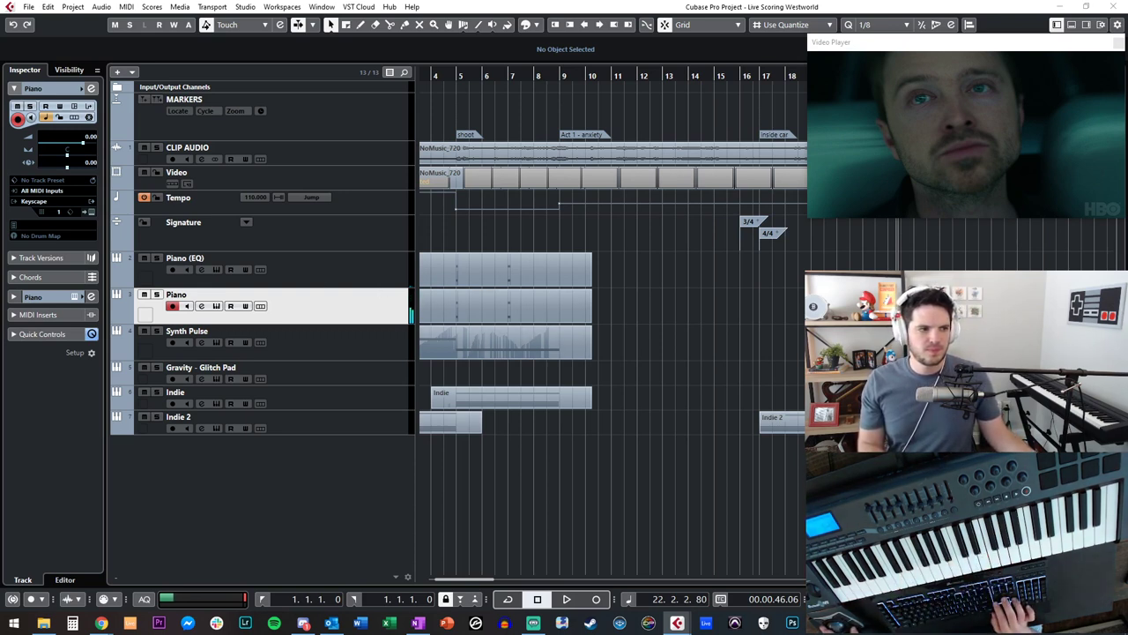
pyautogui.doubleClick(226, 298)
pyautogui.write('(no fx)')
pyautogui.press('Return')
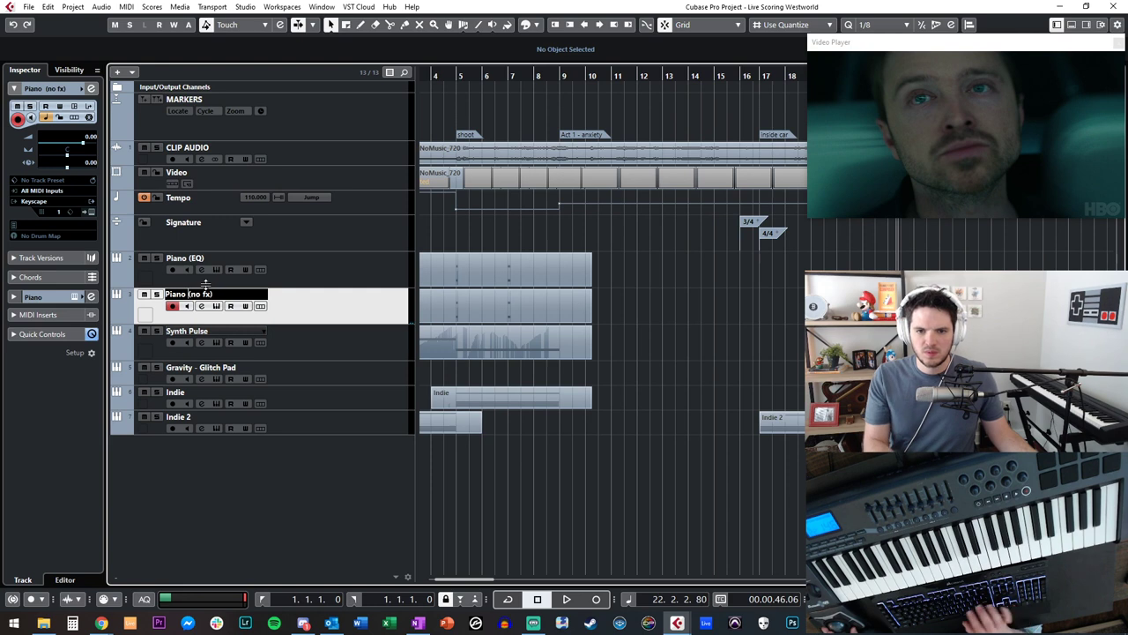
# - Rename the original piano track from the EQ label to "Piano (FX_"
pyautogui.doubleClick(213, 259)
pyautogui.press('BackSpace')
pyautogui.press('BackSpace')
pyautogui.press('BackSpace')
pyautogui.write('FX_')
pyautogui.press('Return')
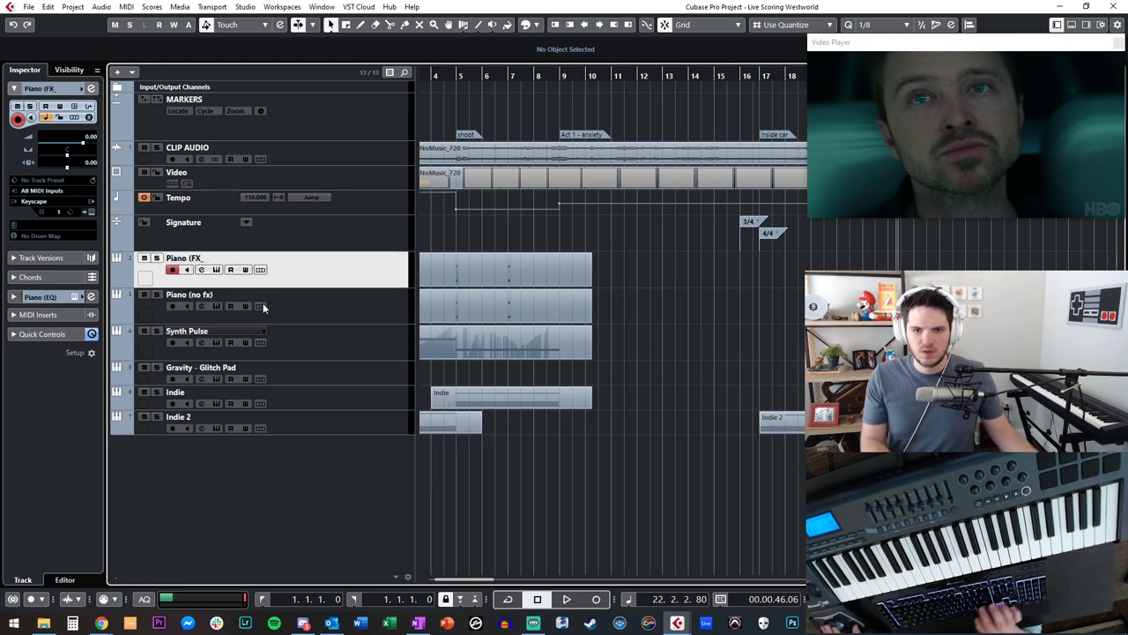
# - Delete the duplicated MIDI part from the Piano (no fx) track
pyautogui.click(284, 295)
pyautogui.click(516, 304)
pyautogui.press('Delete')
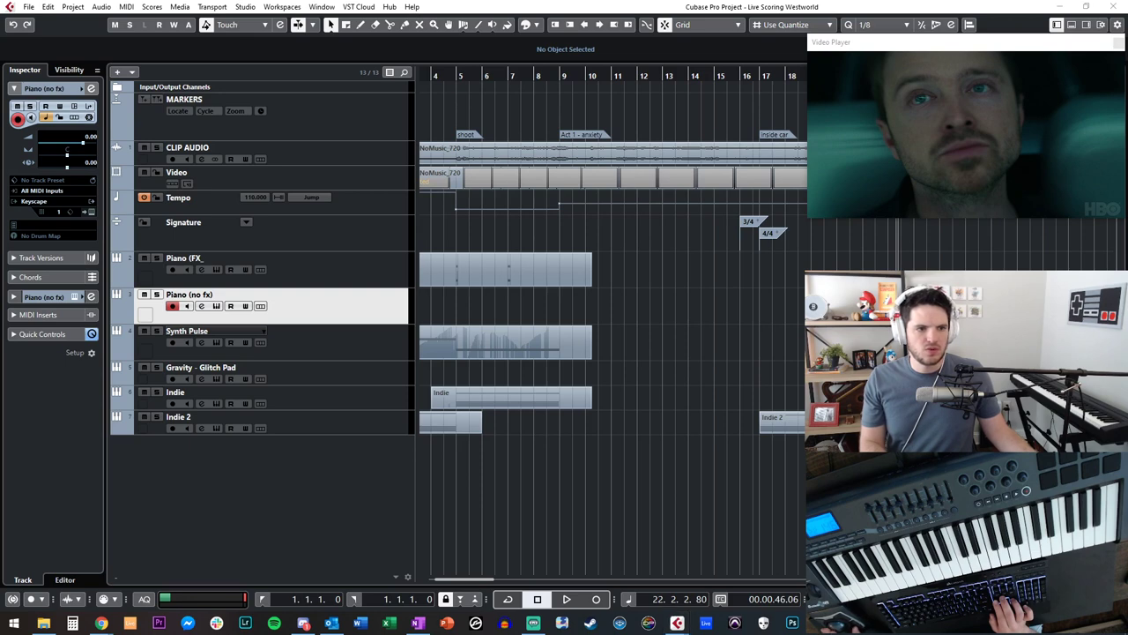
# - In the Piano (no fx) track's FabFilter Pro-Q, set the high cut around 1 kHz and the low cut to about 198 Hz
pyautogui.moveTo(2, 146); pyautogui.dragTo(322, 118)
pyautogui.moveTo(226, 259); pyautogui.dragTo(297, 269)
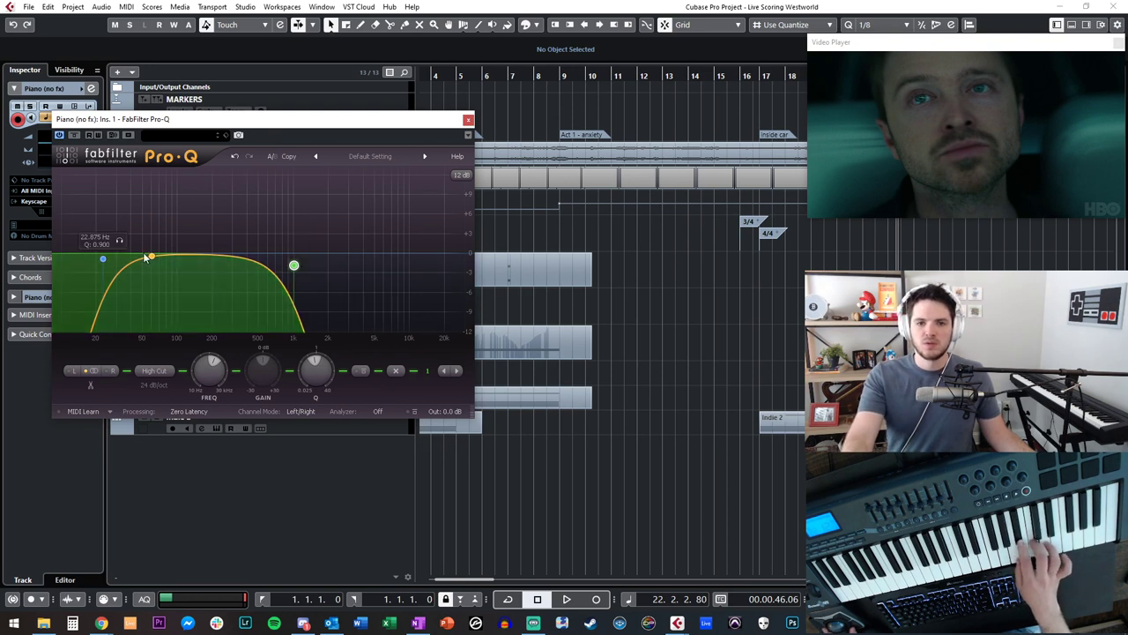
pyautogui.moveTo(106, 260); pyautogui.dragTo(208, 256)
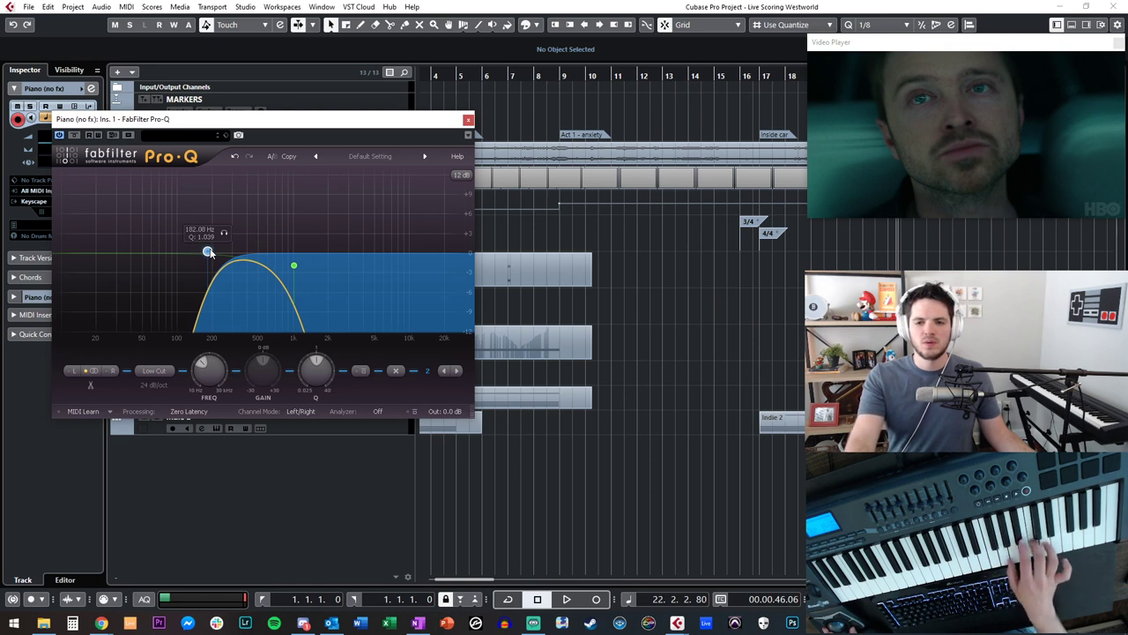
pyautogui.moveTo(208, 253); pyautogui.dragTo(225, 253)
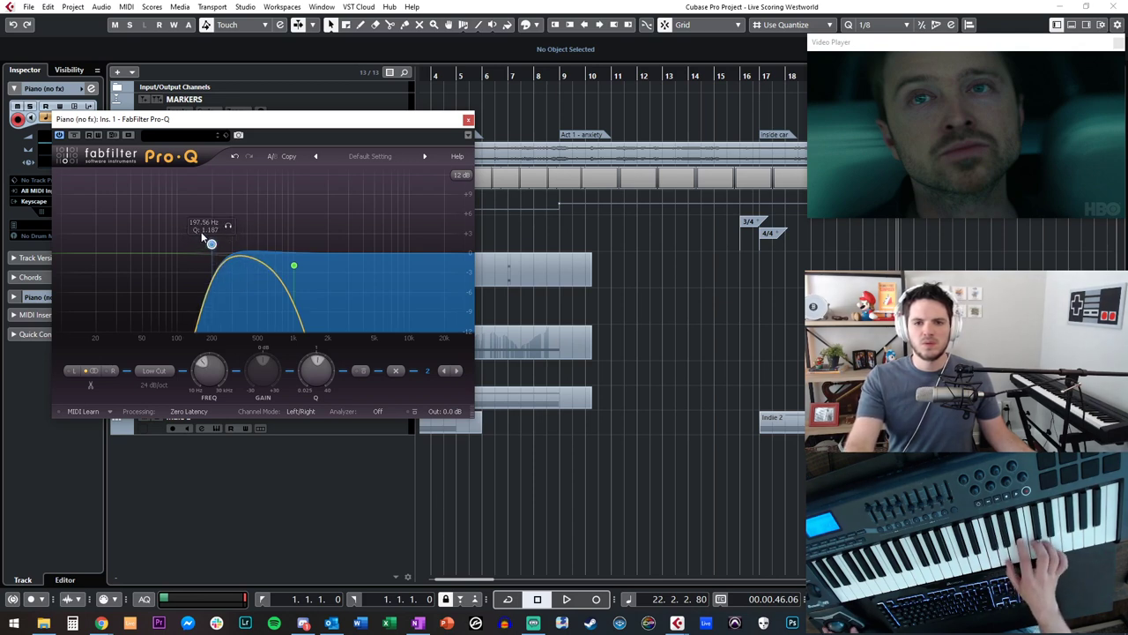
pyautogui.click(468, 119)
# - Play the inside car section repeatedly from around bar 17 to check the 4/4 timing against the picture
pyautogui.press('KP_Subtract')
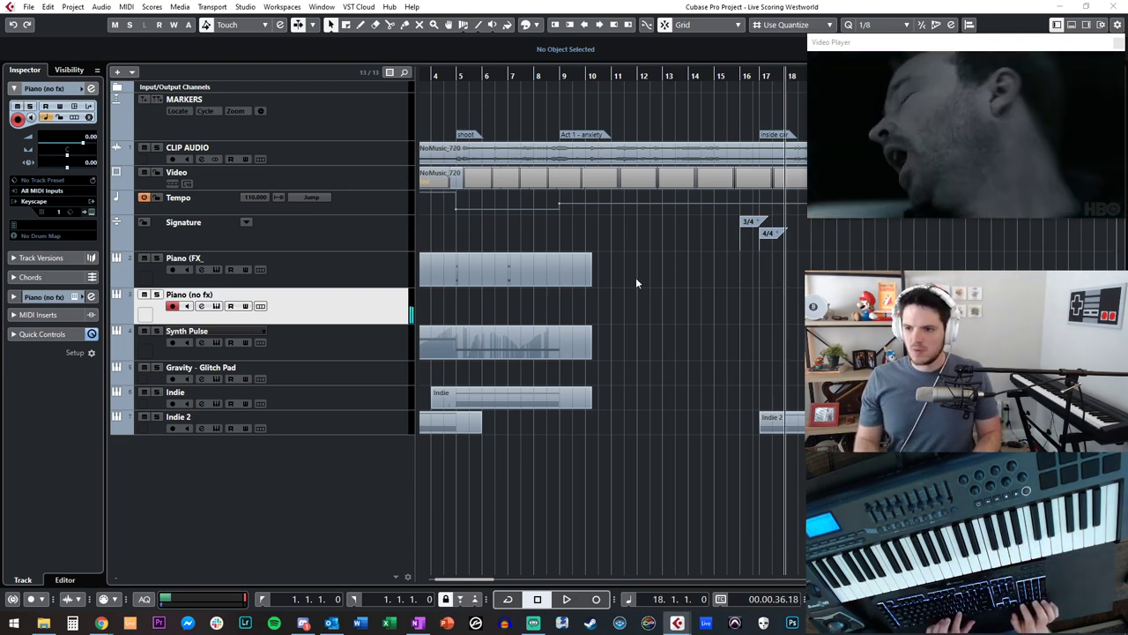
pyautogui.press('space')
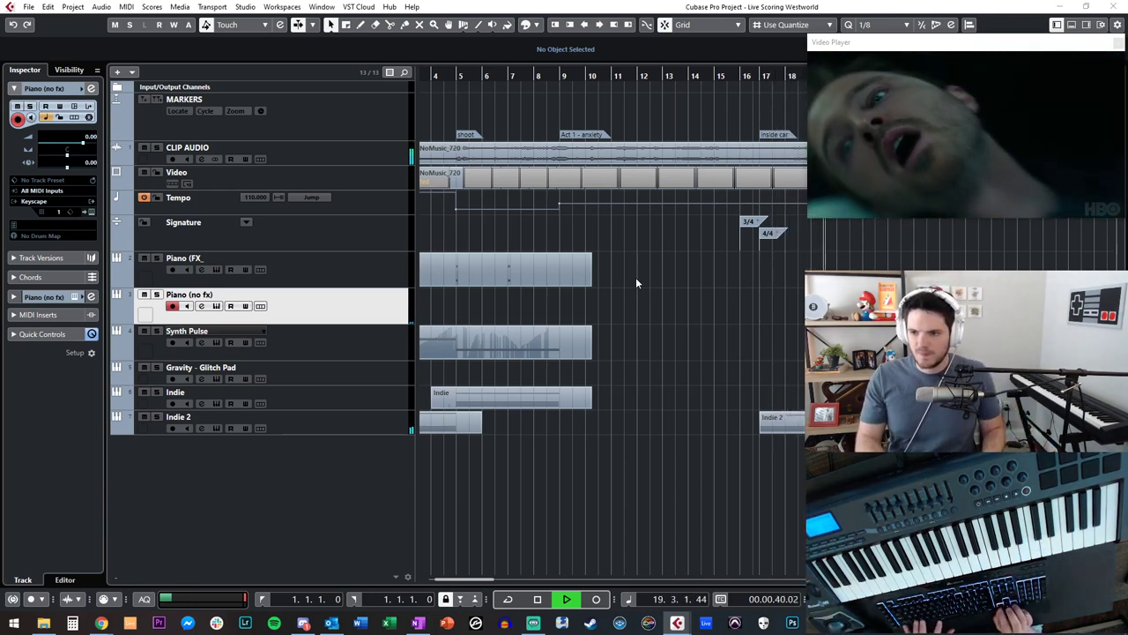
pyautogui.click(747, 302)
pyautogui.press('h')
pyautogui.press('h')
pyautogui.press('h')
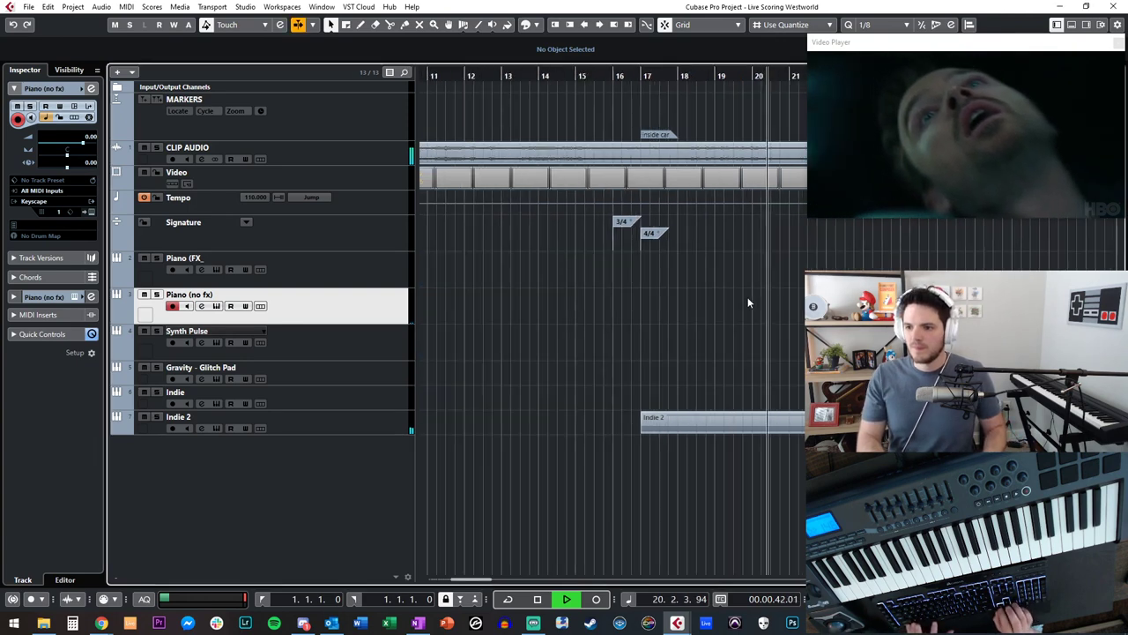
pyautogui.press('space')
pyautogui.press('KP_Subtract')
pyautogui.press('KP_Subtract')
pyautogui.press('KP_Subtract')
pyautogui.press('KP_Subtract')
pyautogui.press('KP_Subtract')
pyautogui.press('KP_Add')
pyautogui.press('space')
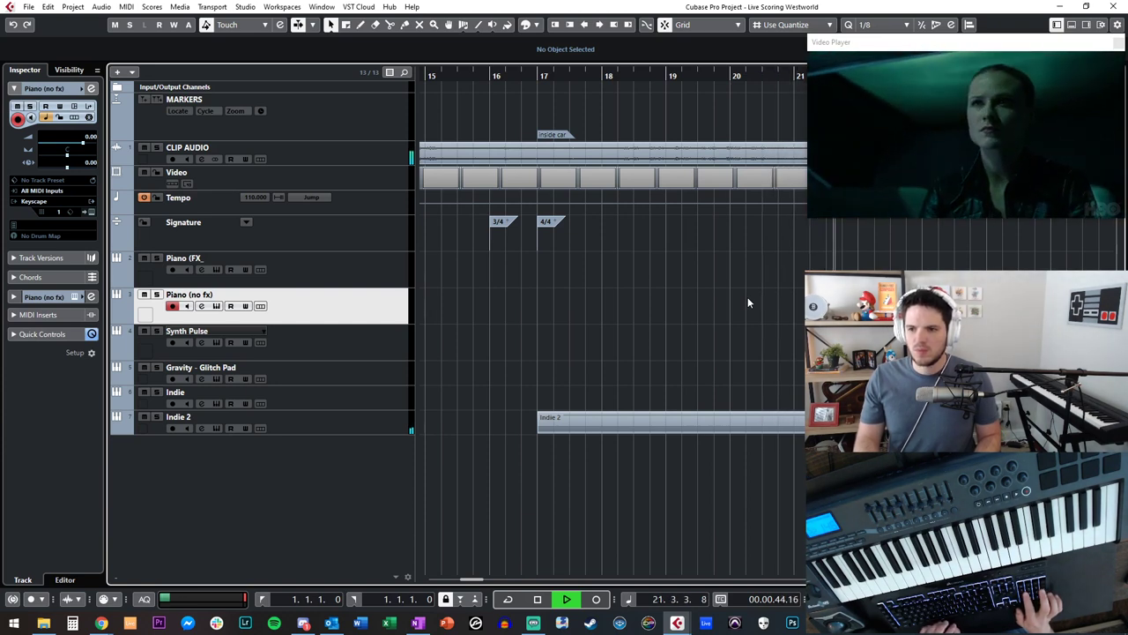
pyautogui.press('space')
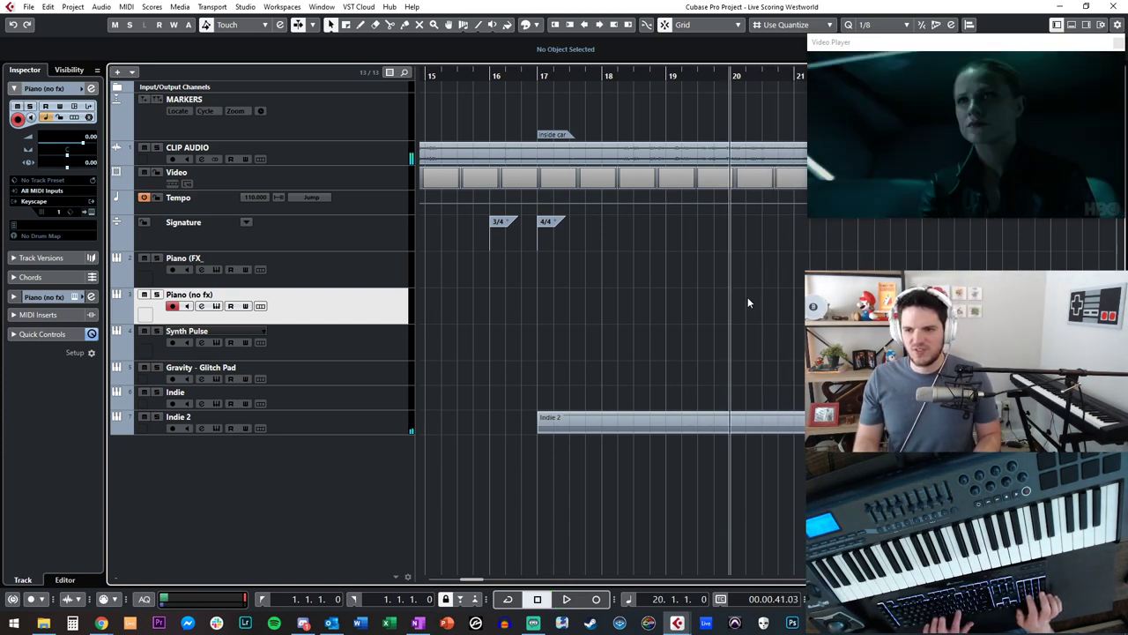
pyautogui.press('space')
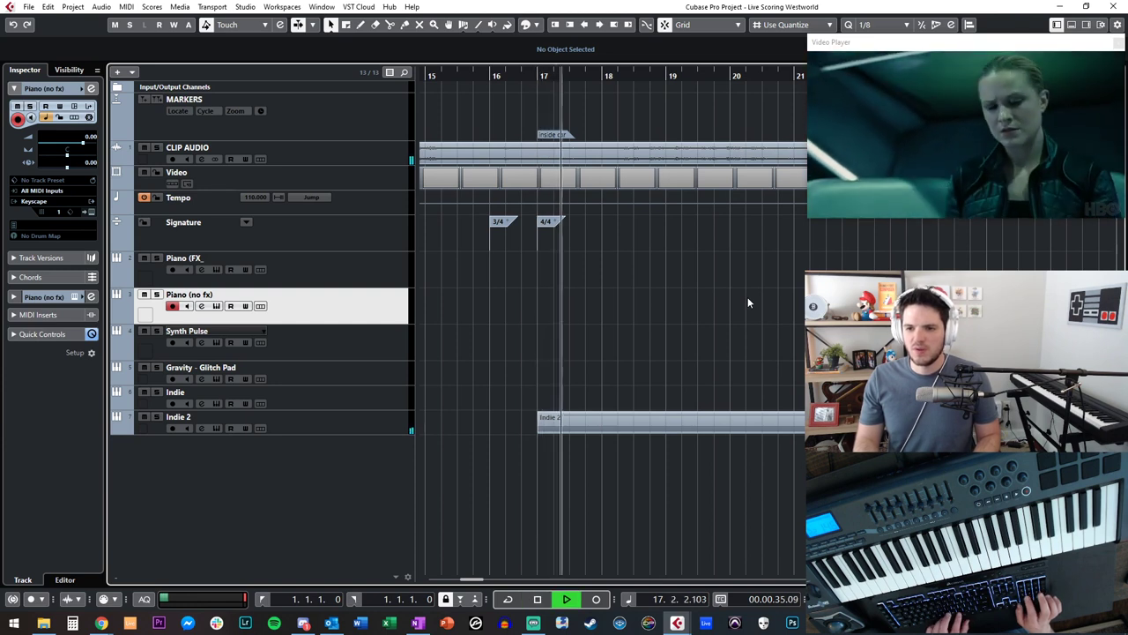
pyautogui.press('space')
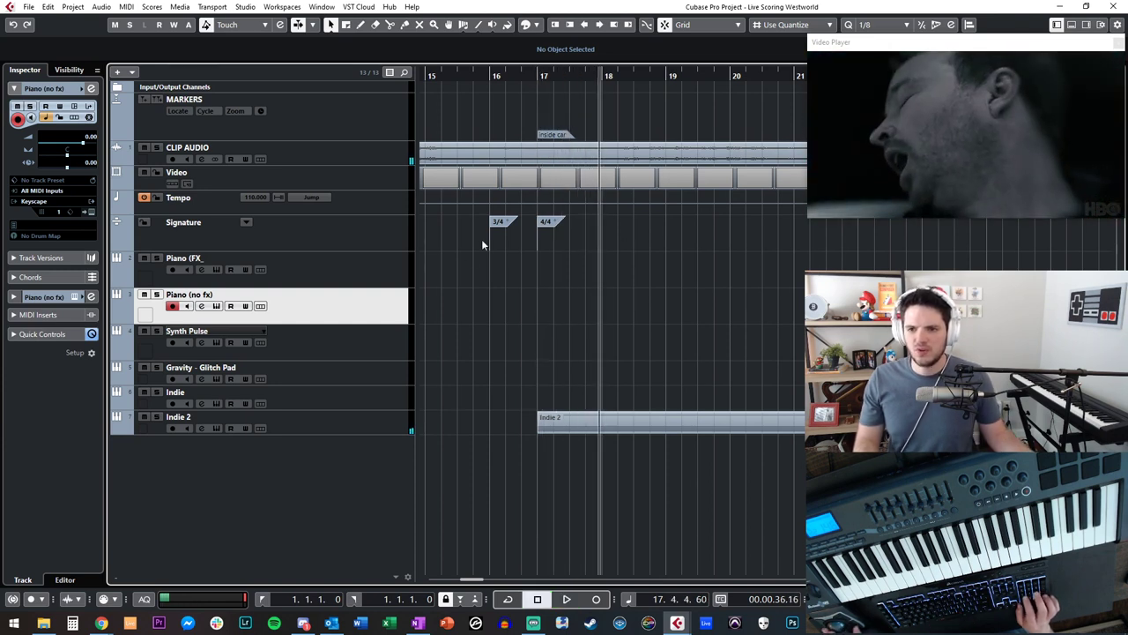
# - Delete the 4/4 time signature at bar 17 and play the inside car section in 3/4 through the outside cut
pyautogui.press('Delete')
pyautogui.press('space')
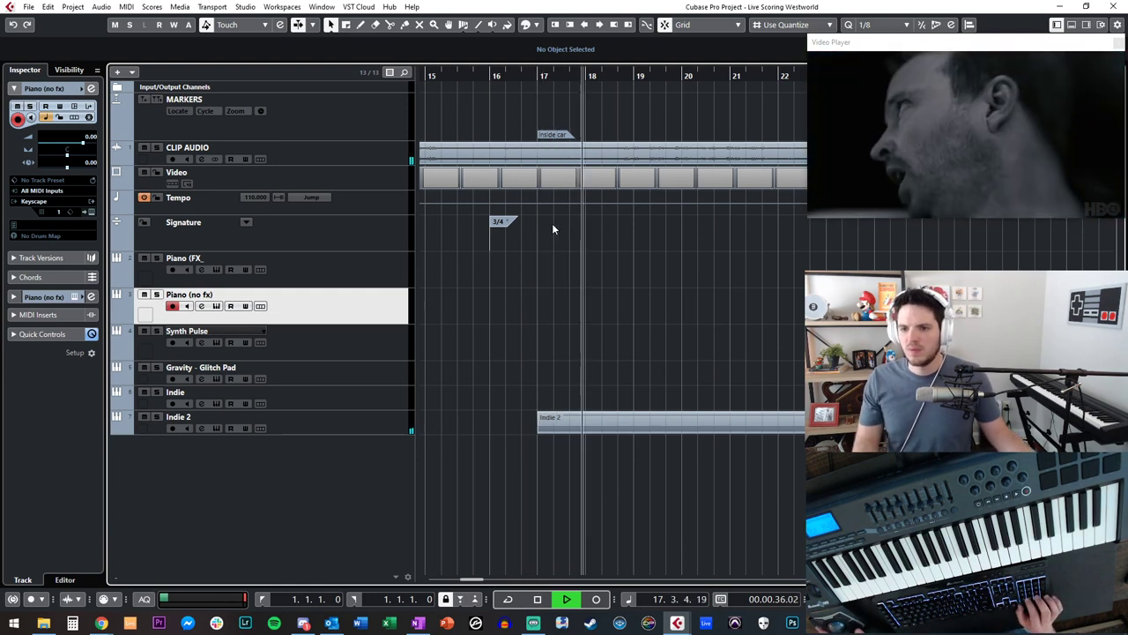
pyautogui.press('space')
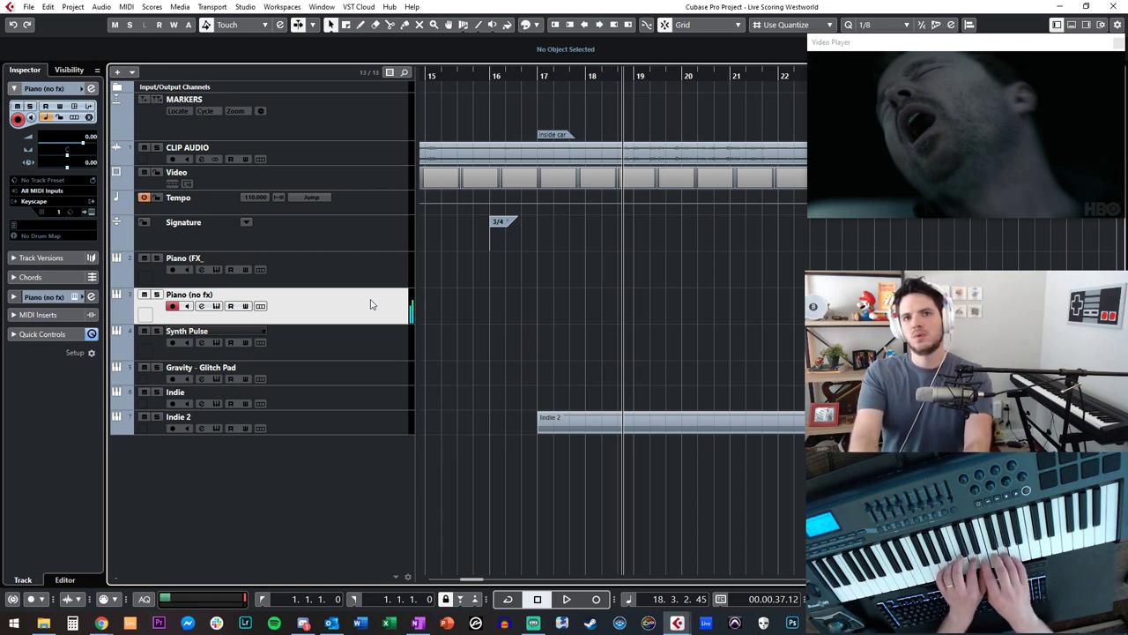
pyautogui.press('space')
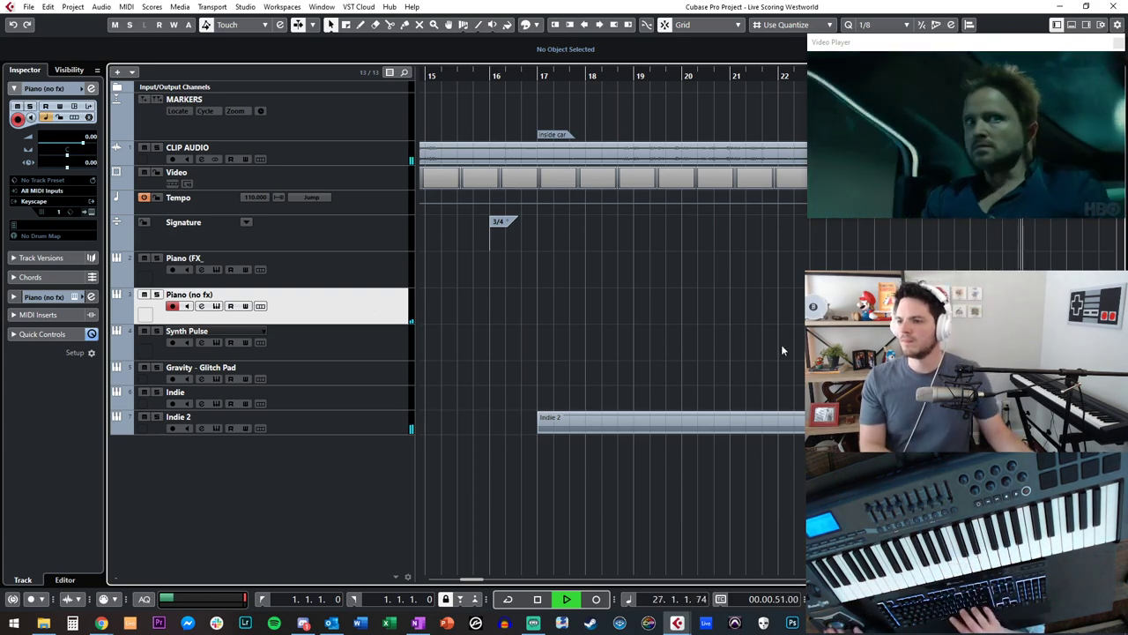
pyautogui.press('space')
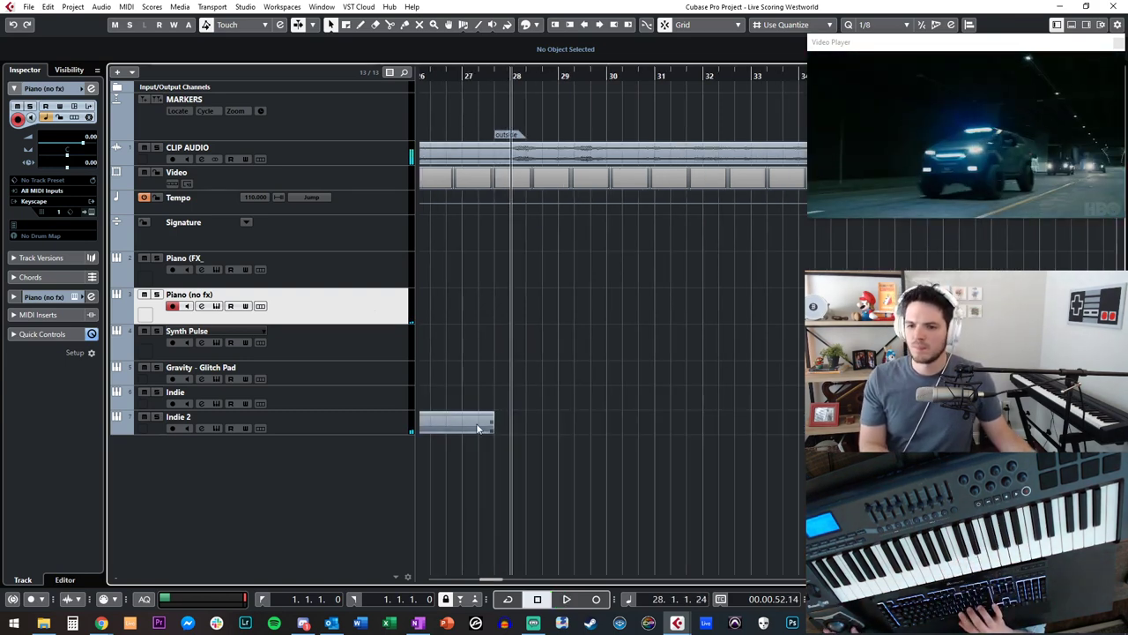
# - Extend the Indie 2 part's end to bar 28 and add a 4/4 time signature at that bar
pyautogui.moveTo(495, 436); pyautogui.dragTo(508, 436)
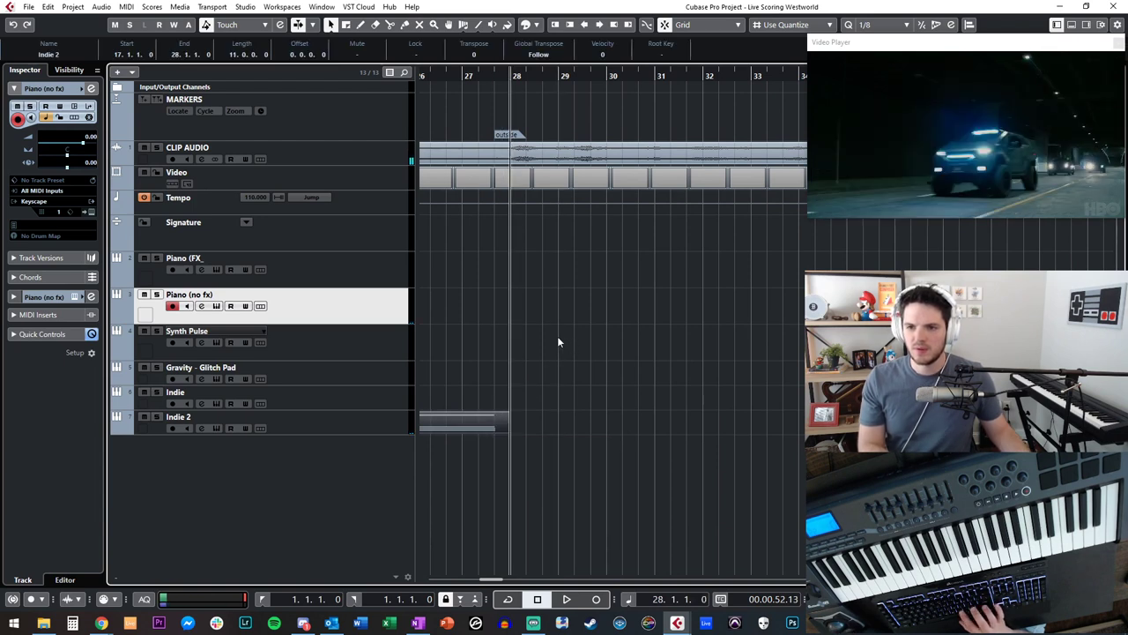
pyautogui.click(548, 232)
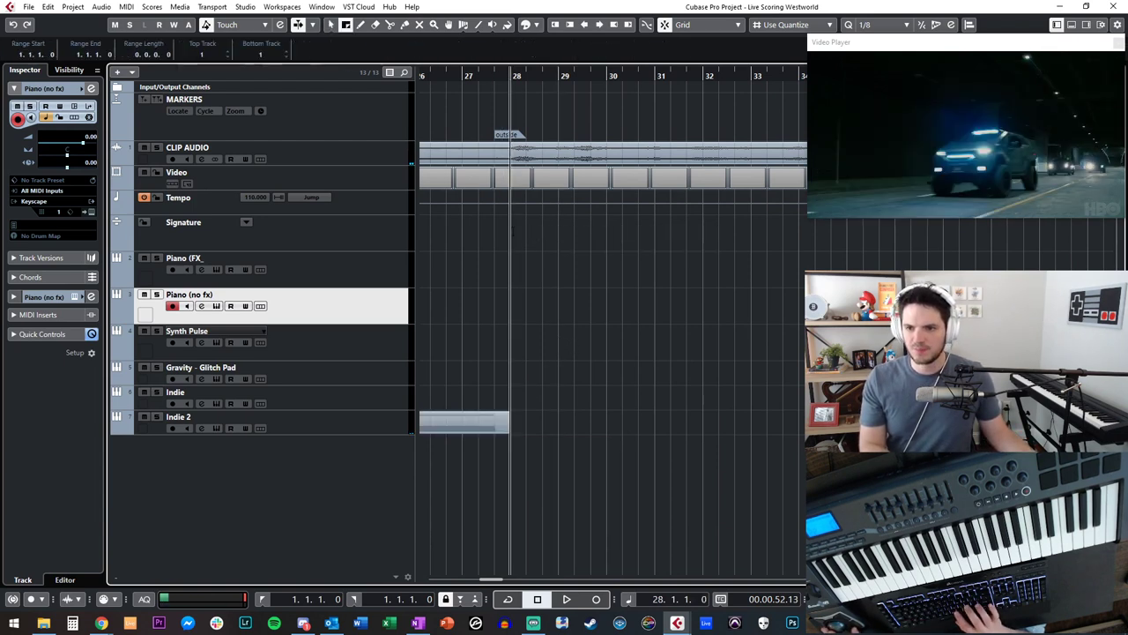
pyautogui.rightClick(517, 234)
pyautogui.click(554, 234)
pyautogui.click(521, 226)
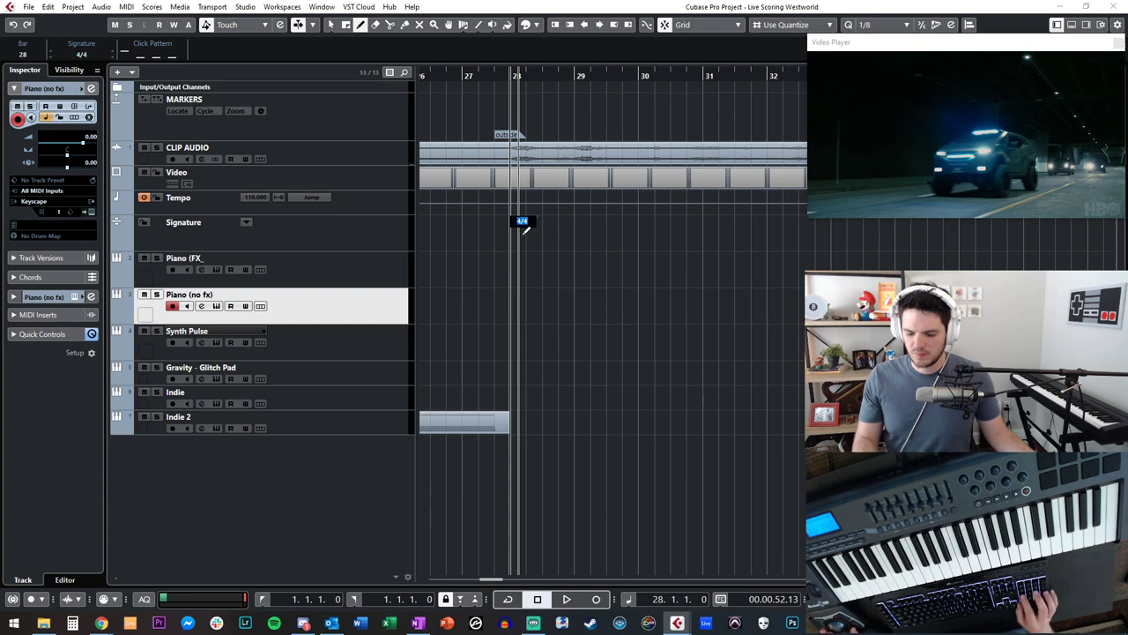
# - Lengthen the sustained notes inside the Indie 2 part to reach the part's end at bar 28
pyautogui.doubleClick(498, 422)
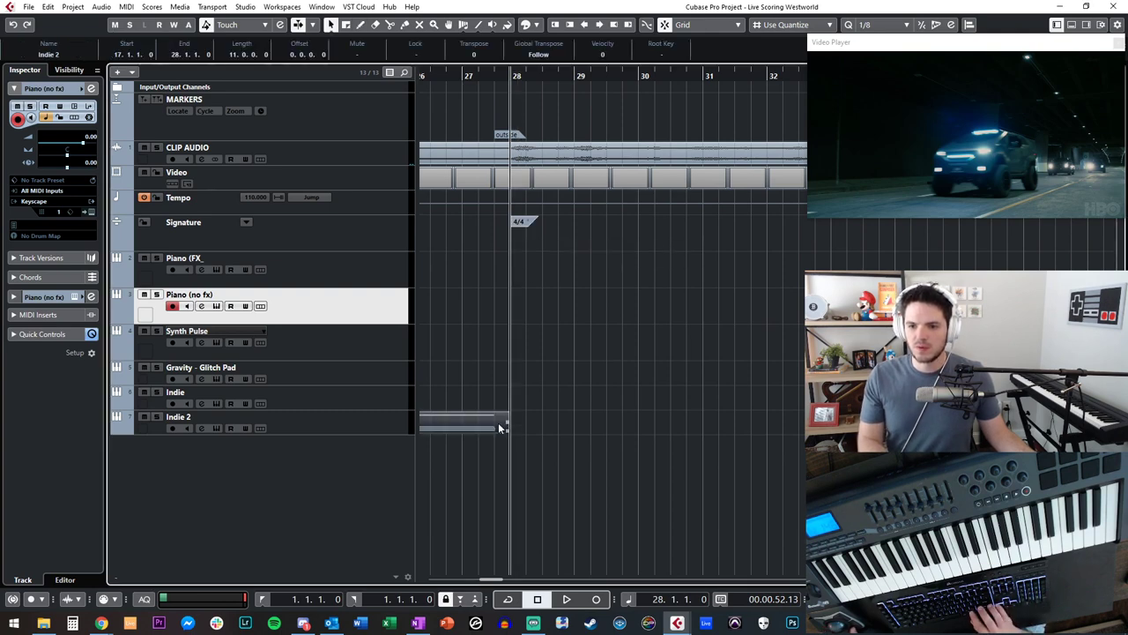
pyautogui.moveTo(375, 278); pyautogui.dragTo(390, 429)
pyautogui.press('Return')
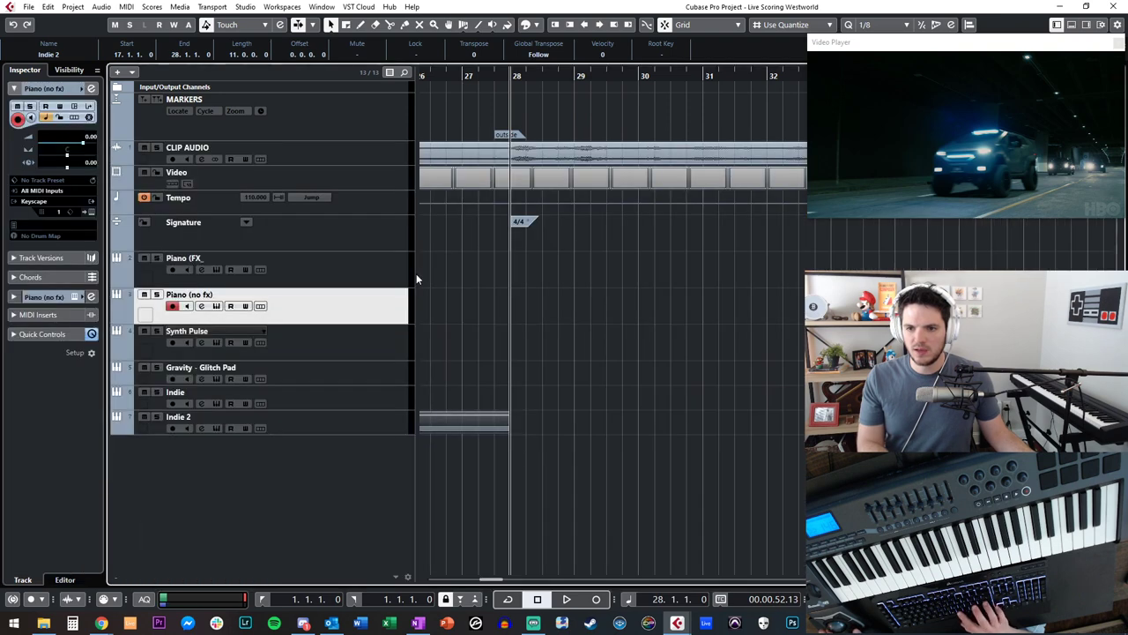
# - Play the inside car section from bar 16 and try out the Synth Pulse sound over it
pyautogui.press('KP_Subtract')
pyautogui.click(570, 268)
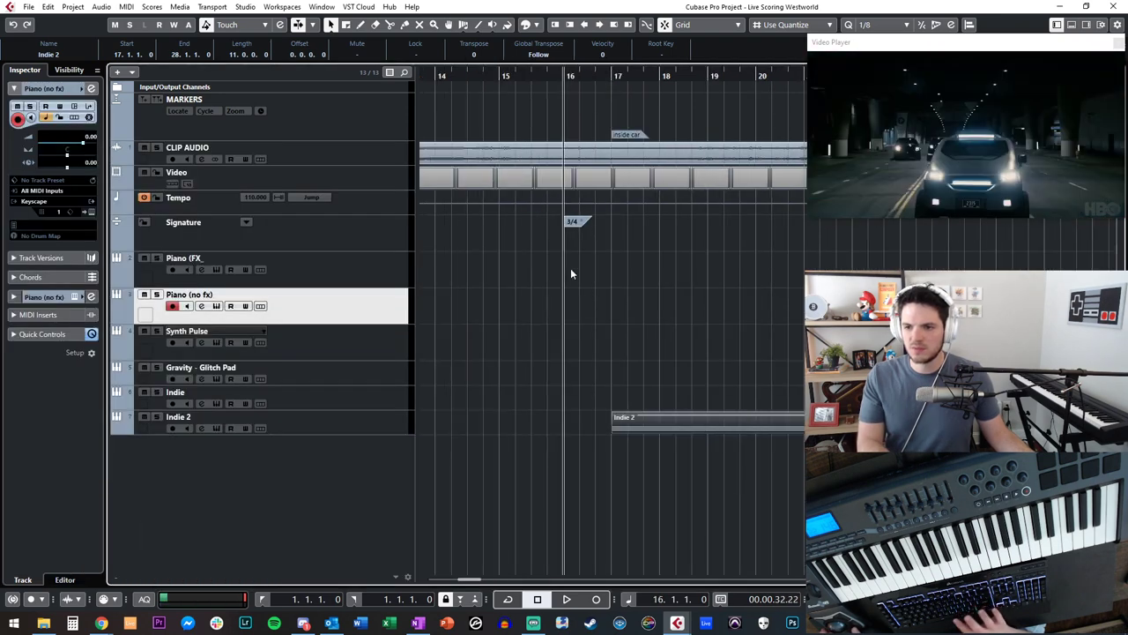
pyautogui.press('space')
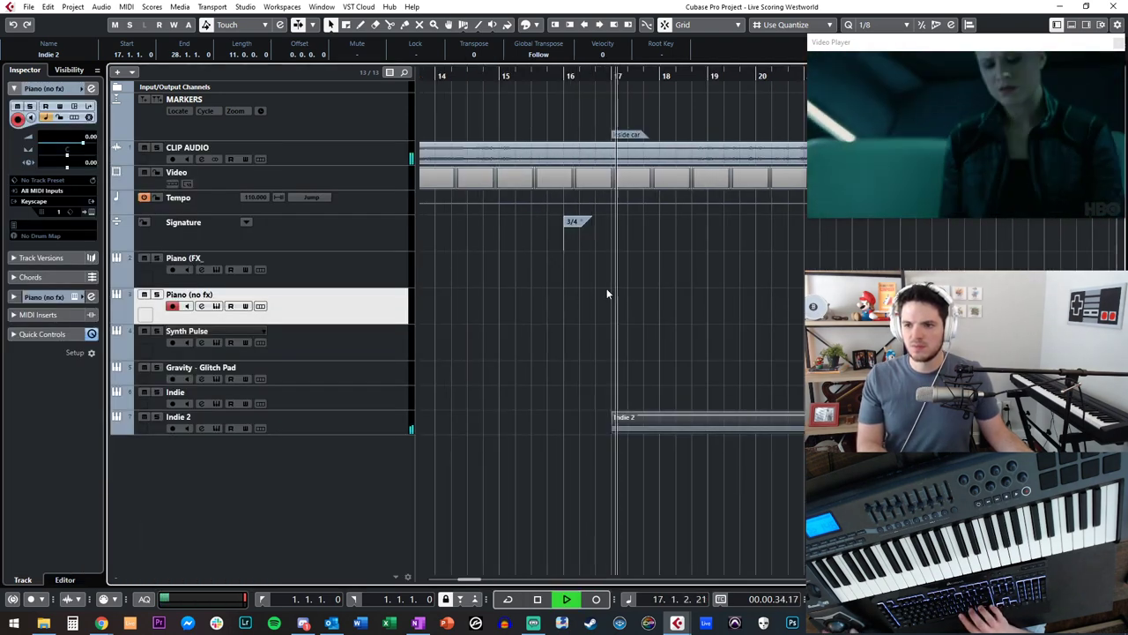
pyautogui.click(366, 353)
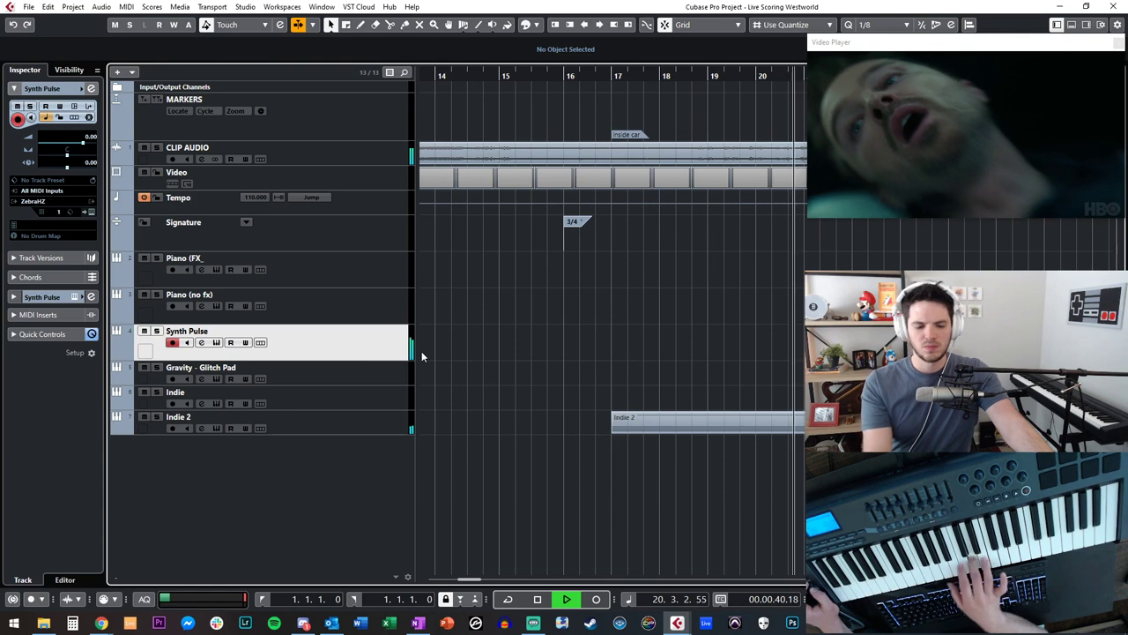
pyautogui.press('space')
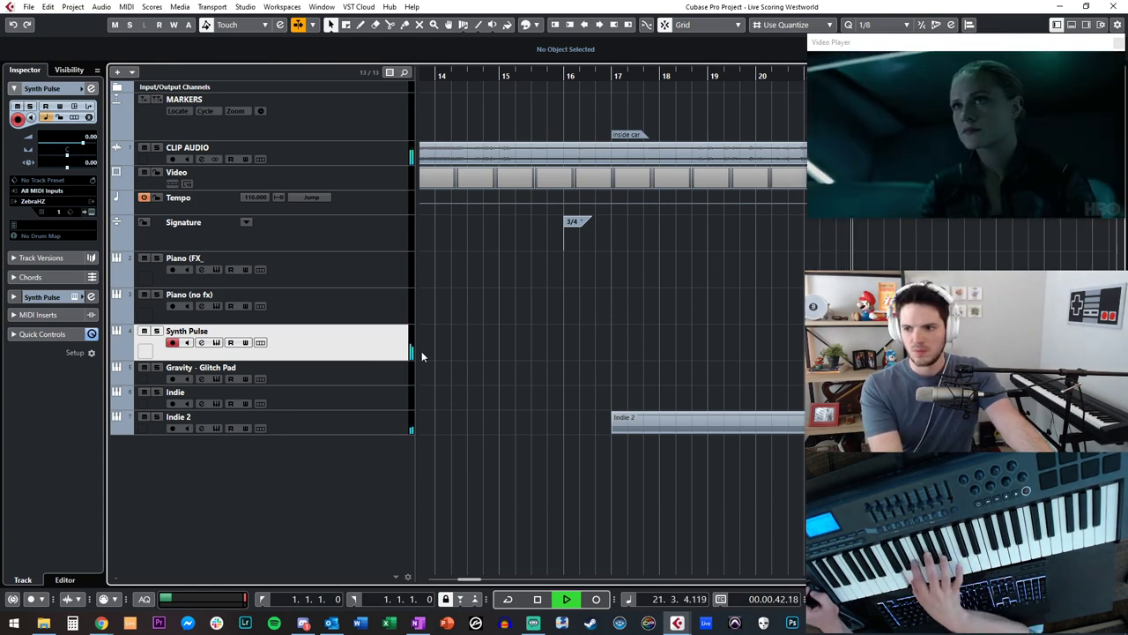
# - Record a Synth Pulse part over the inside car section from bar 16 to the outside cut near bar 28
pyautogui.press('KP_Subtract')
pyautogui.press('KP_Subtract')
pyautogui.press('KP_Subtract')
pyautogui.press('KP_Subtract')
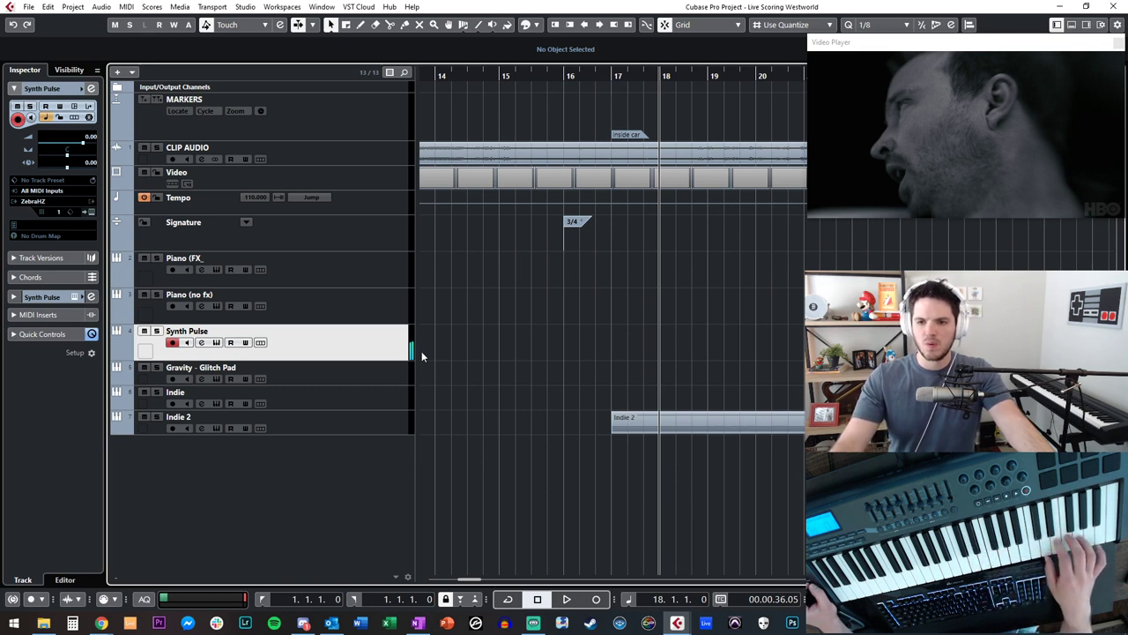
pyautogui.press('KP_Subtract')
pyautogui.press('KP_Subtract')
pyautogui.press('KP_Multiply')
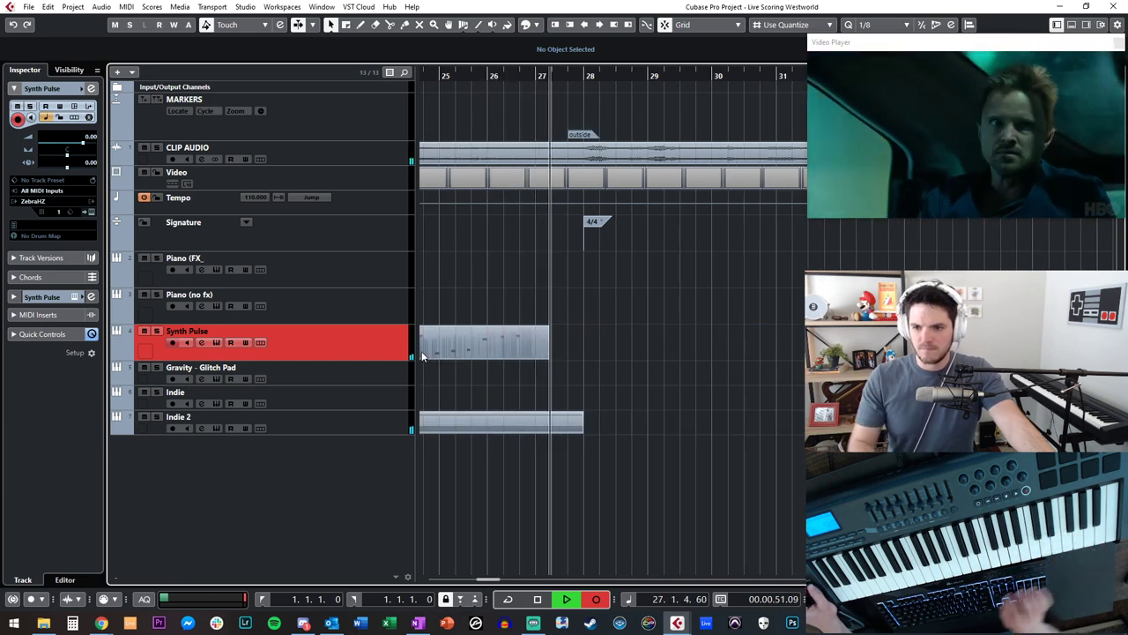
pyautogui.press('space')
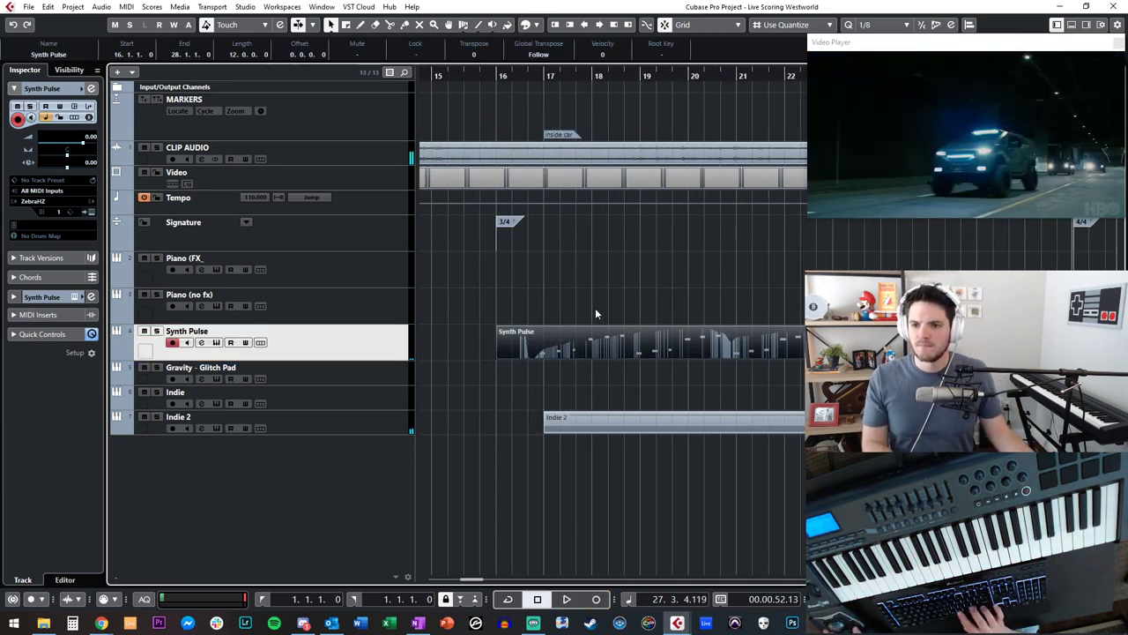
# - Quantize all notes of the recorded Synth Pulse part to a 1/4 grid
pyautogui.doubleClick(507, 326)
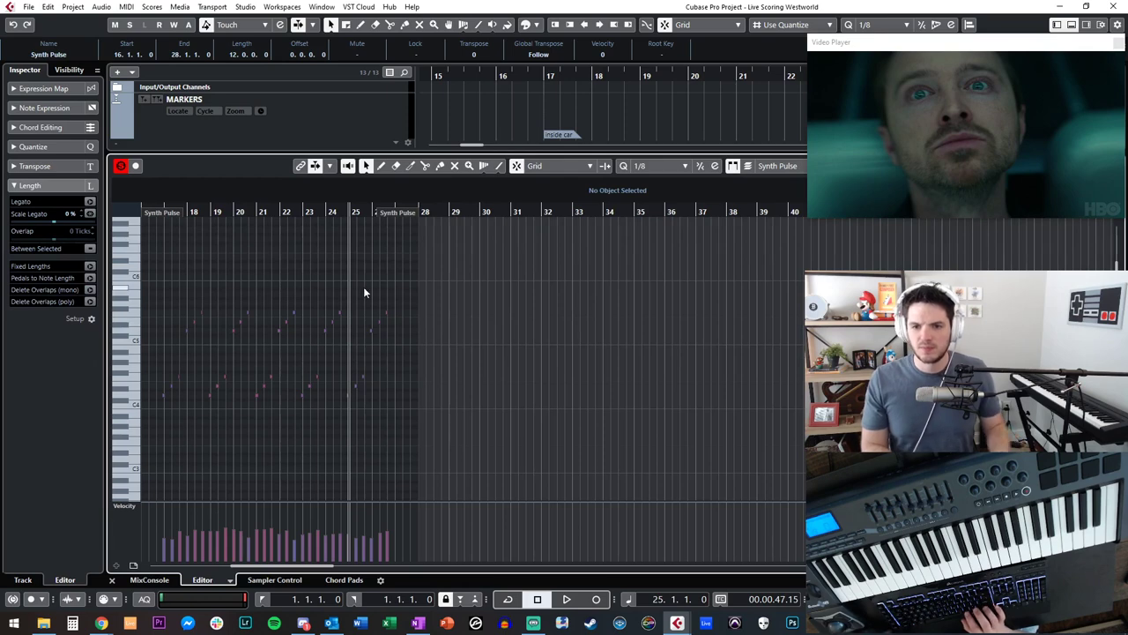
pyautogui.hotkey('ctrl', 'a')
pyautogui.press('h')
pyautogui.press('h')
pyautogui.press('h')
pyautogui.press('h')
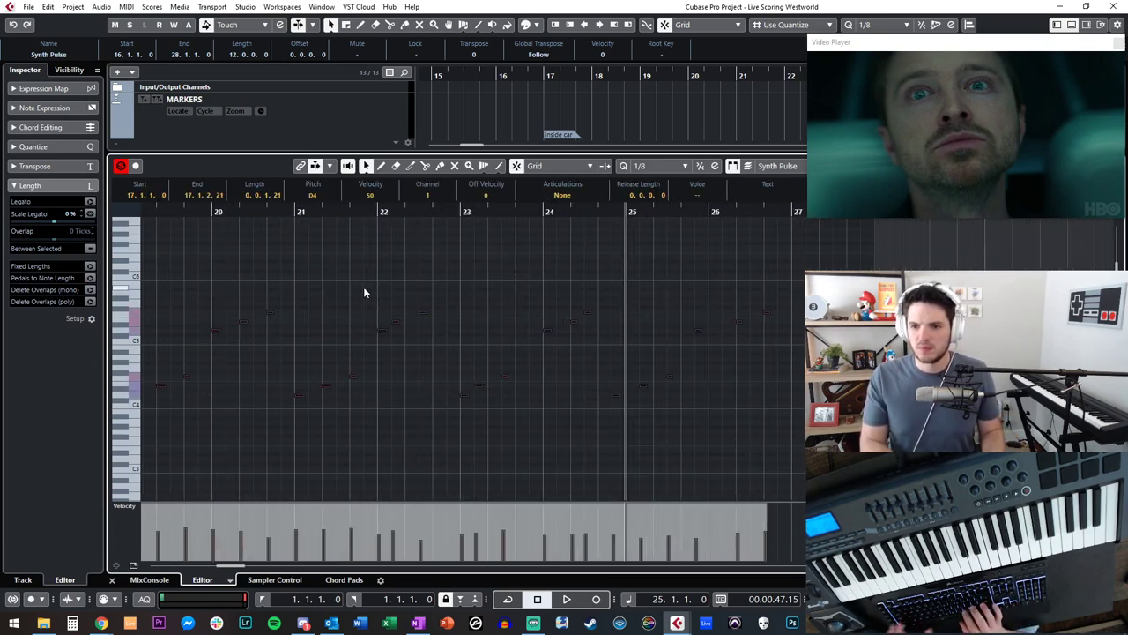
pyautogui.hotkey('ctrl', 'z')
pyautogui.click(648, 166)
pyautogui.click(652, 201)
pyautogui.click(622, 168)
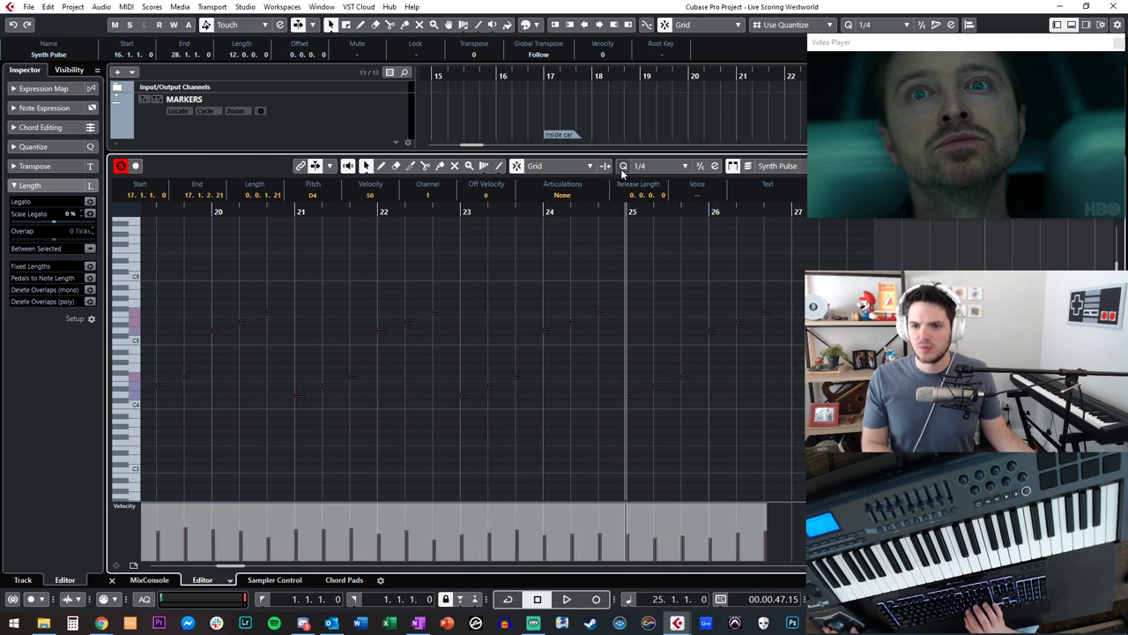
pyautogui.hscroll(-3, 427, 313)
pyautogui.press('Return')
# - Try out the Gravity - Glitch Pad sound over playback from bar 22 to bar 24
pyautogui.press('KP_Subtract')
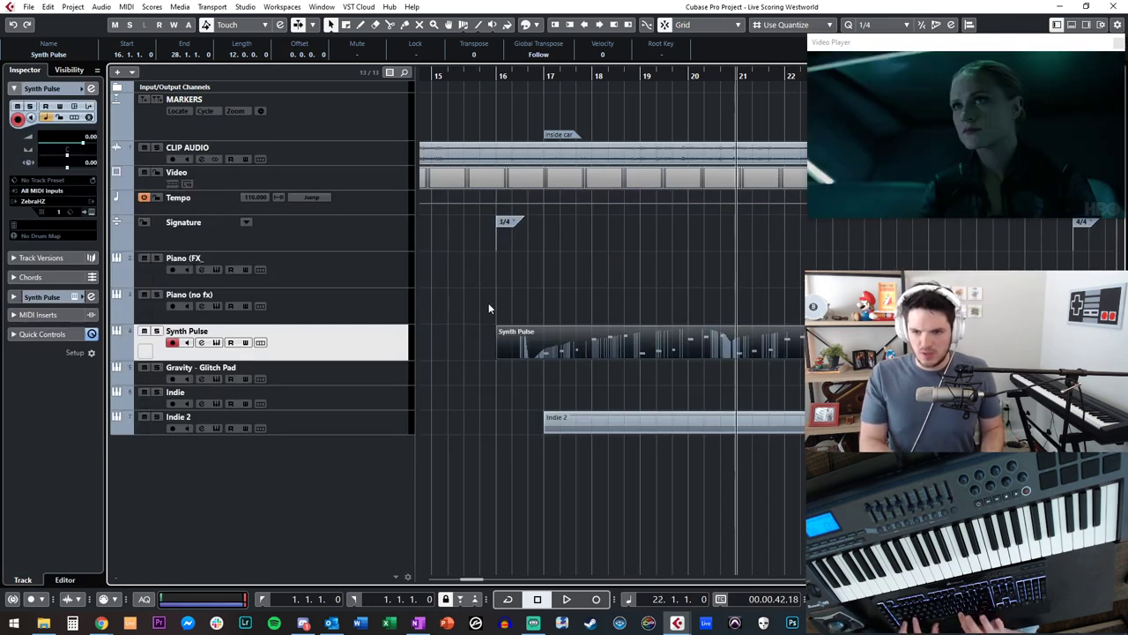
pyautogui.click(354, 377)
pyautogui.press('space')
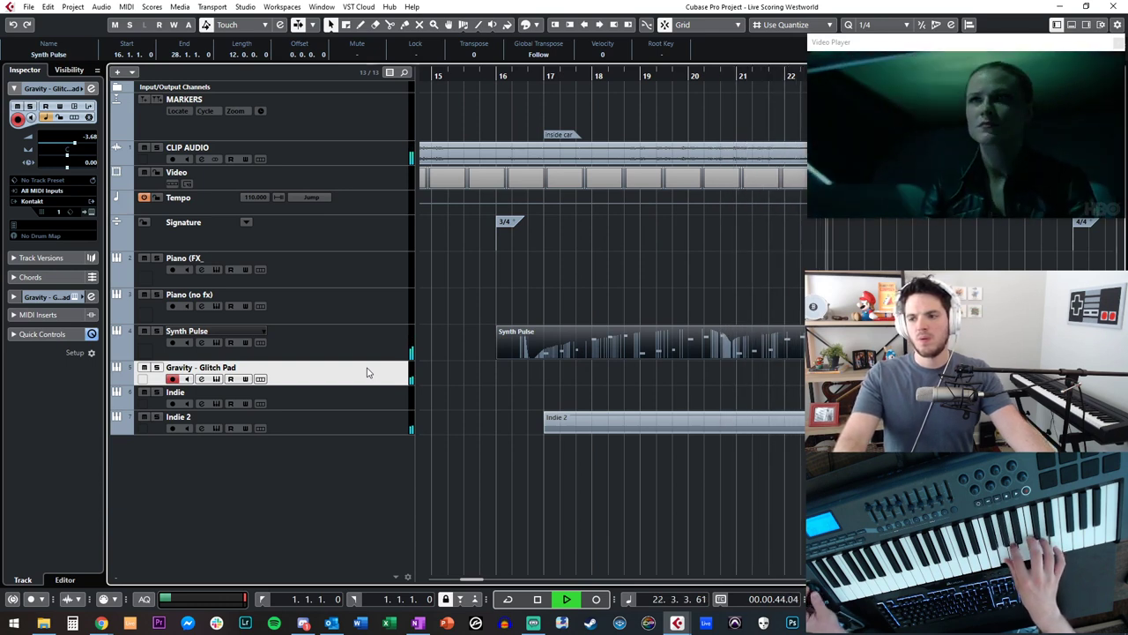
pyautogui.press('space')
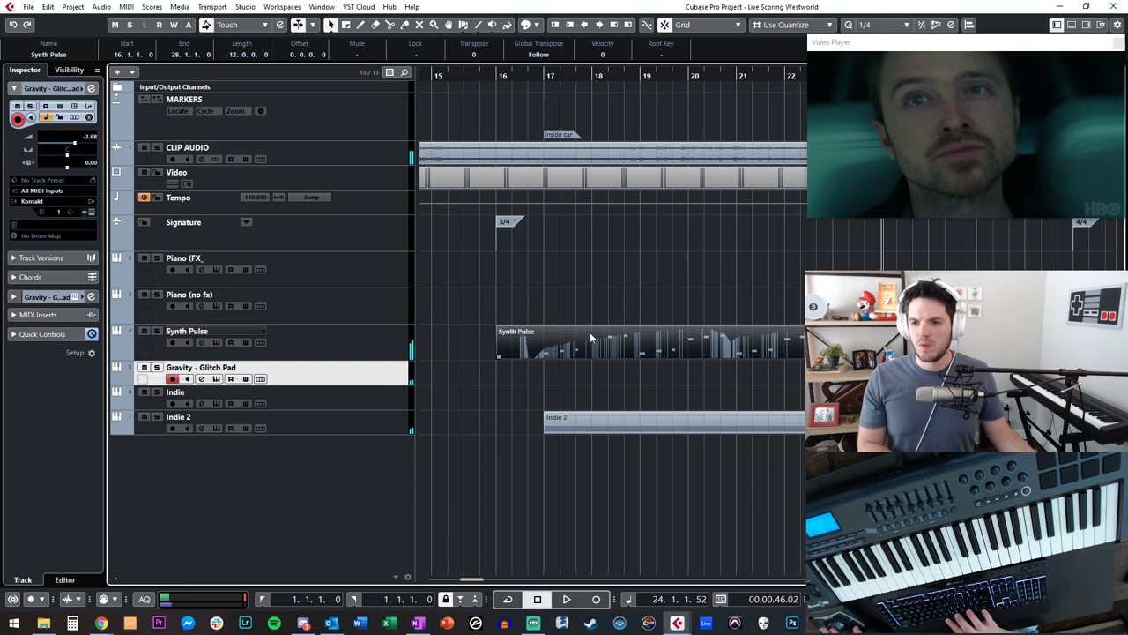
# - Delete the higher notes from the Synth Pulse part, keeping only the low three-note figures
pyautogui.doubleClick(589, 335)
pyautogui.press('g')
pyautogui.press('g')
pyautogui.press('g')
pyautogui.moveTo(332, 263); pyautogui.dragTo(772, 331)
pyautogui.press('Delete')
pyautogui.press('Return')
# - Record a sustained Gravity - Glitch Pad chord from bar 16 through the outside cut, stopping in bar 28
pyautogui.press('KP_Subtract')
pyautogui.press('KP_Subtract')
pyautogui.press('KP_Subtract')
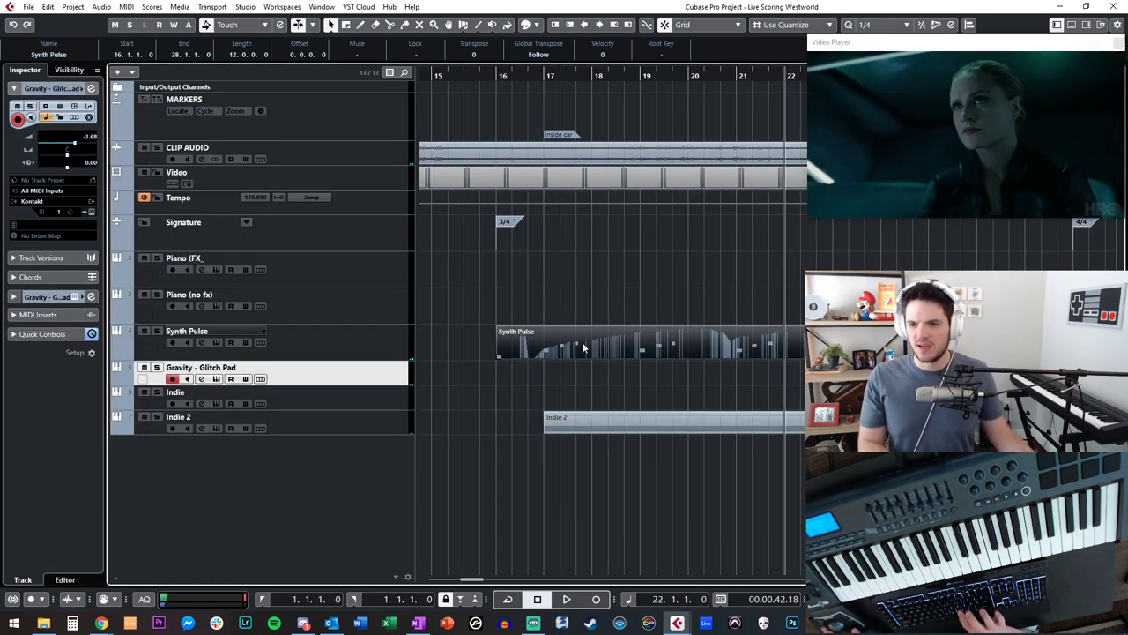
pyautogui.press('KP_Subtract')
pyautogui.press('KP_Subtract')
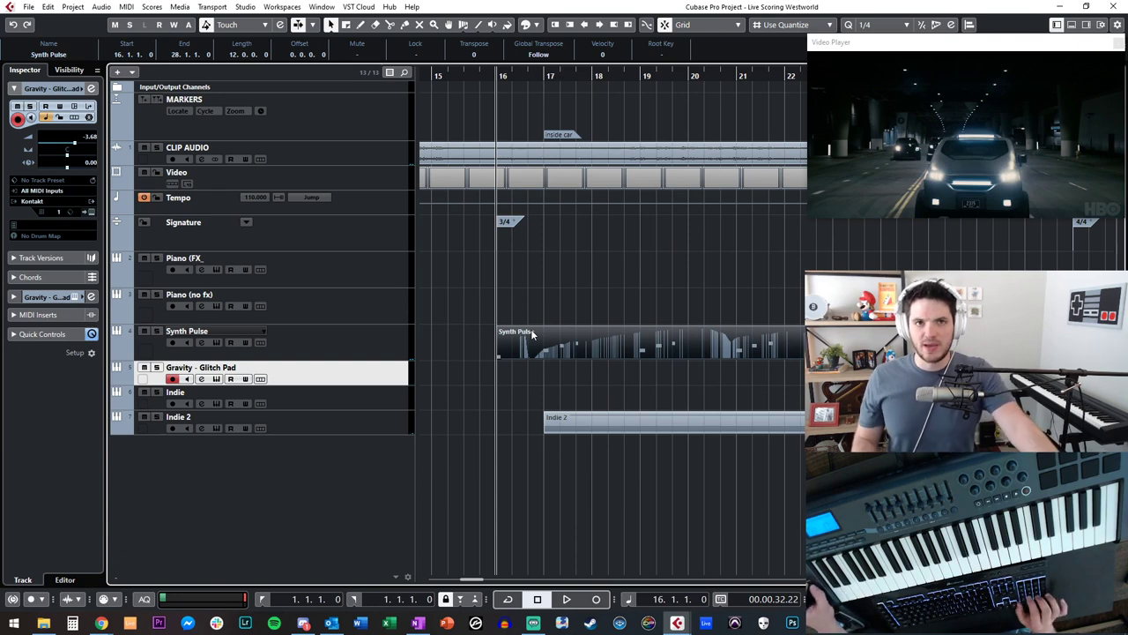
pyautogui.press('KP_Multiply')
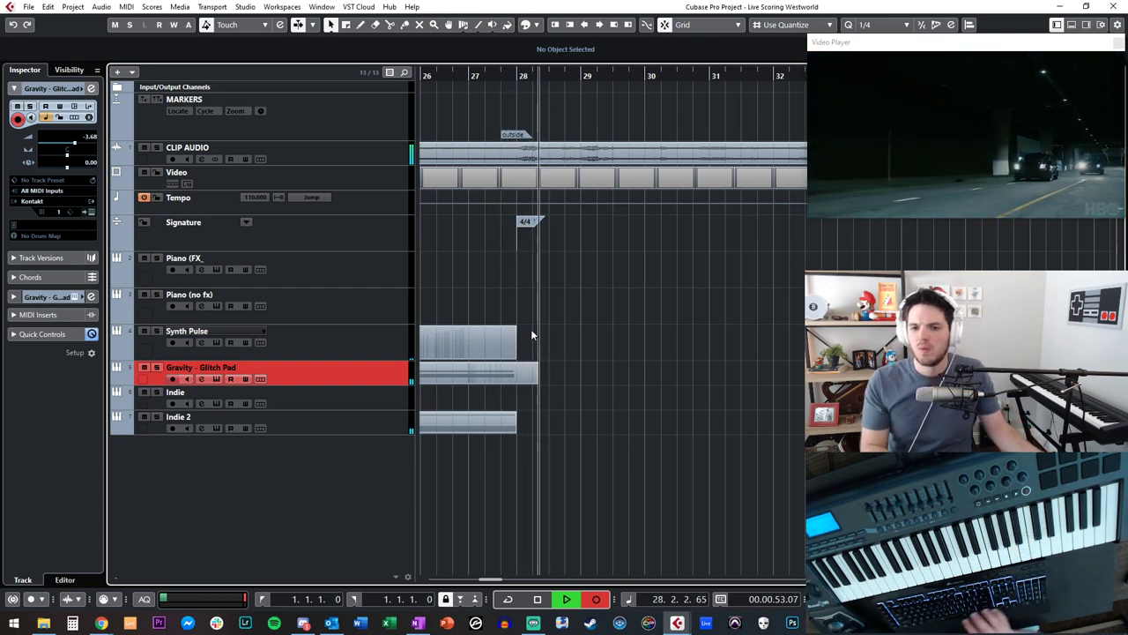
pyautogui.press('space')
# - Check the notes of the Gravity - Glitch Pad and Synth Pulse parts in the note editor
pyautogui.doubleClick(550, 370)
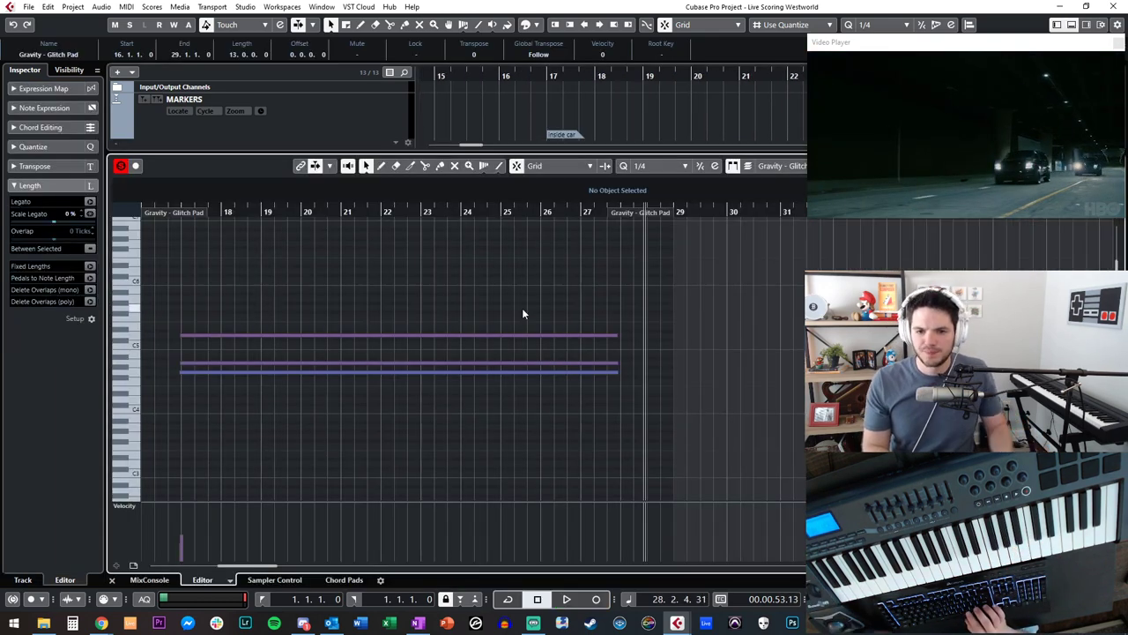
pyautogui.hotkey('ctrl', 'a')
pyautogui.press('Return')
pyautogui.doubleClick(623, 333)
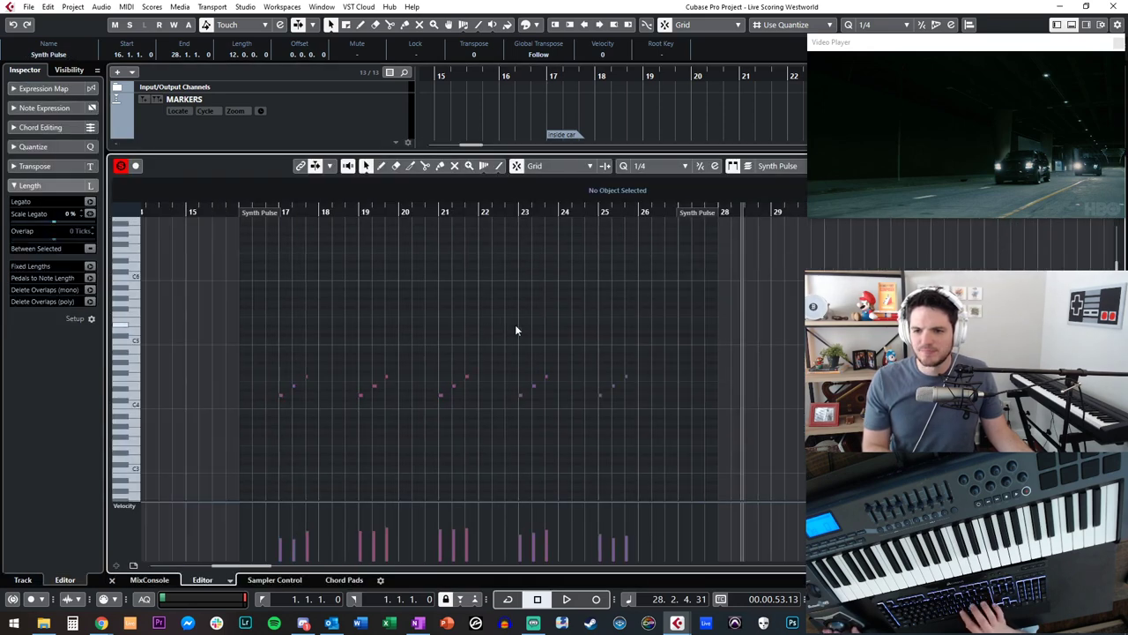
pyautogui.hotkey('ctrl', 'e')
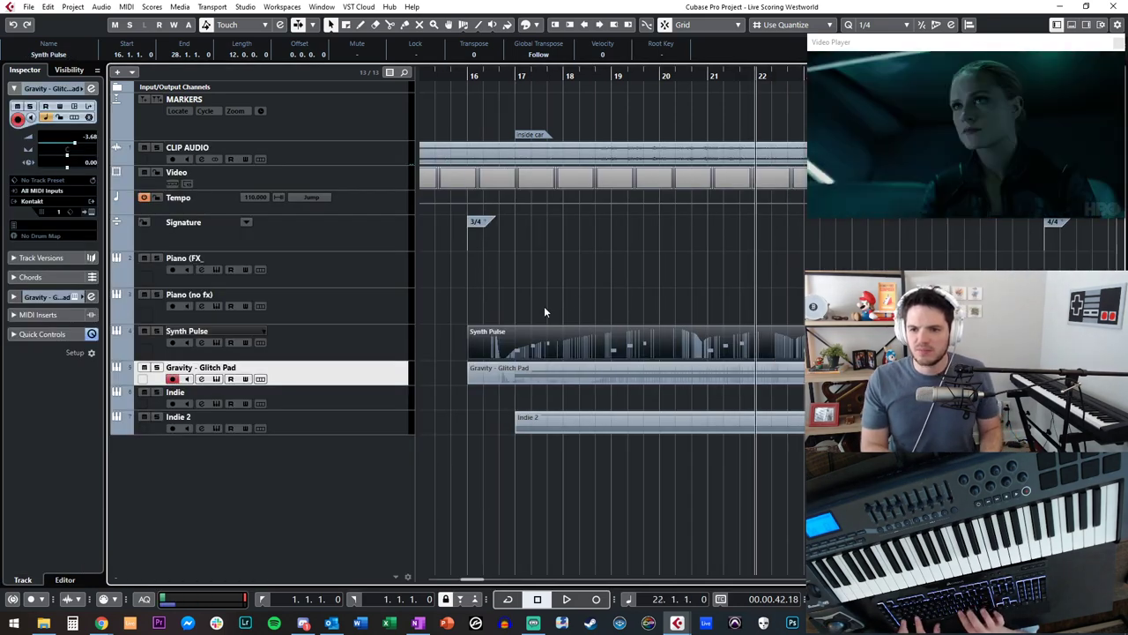
# - Mute the Synth Pulse part that starts at bar 16
pyautogui.click(370, 232)
pyautogui.rightClick(482, 353)
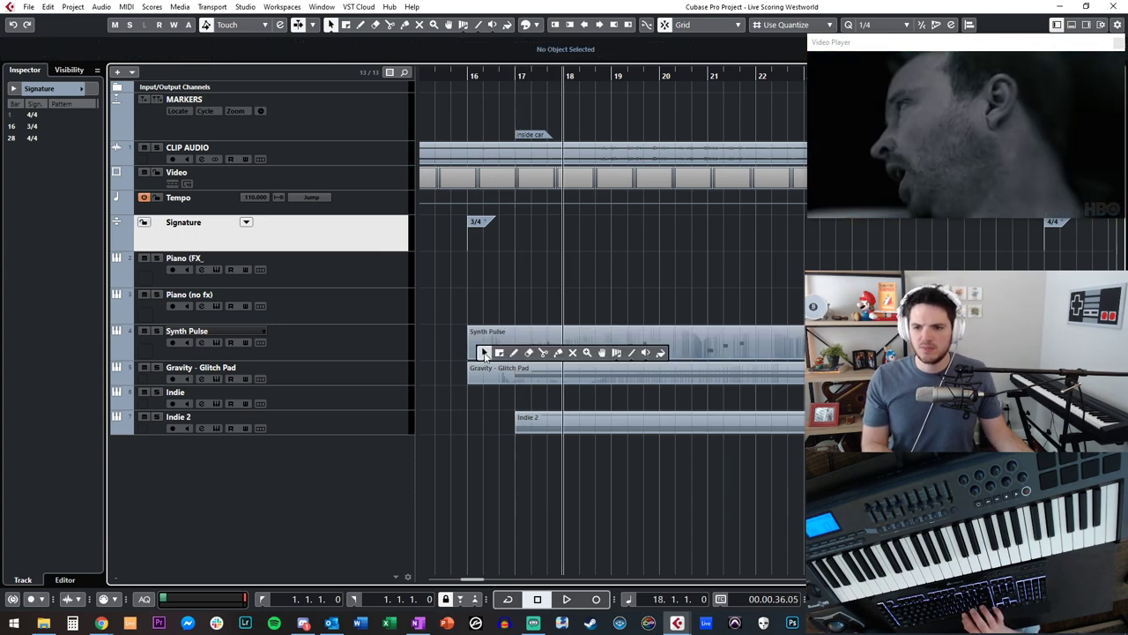
pyautogui.click(572, 353)
pyautogui.click(557, 351)
pyautogui.press('1')
# - Arm the Piano (FX_ track for recording and rehearse its notes around bars 15 to 17
pyautogui.press('KP_Add')
pyautogui.press('KP_Subtract')
pyautogui.press('KP_Subtract')
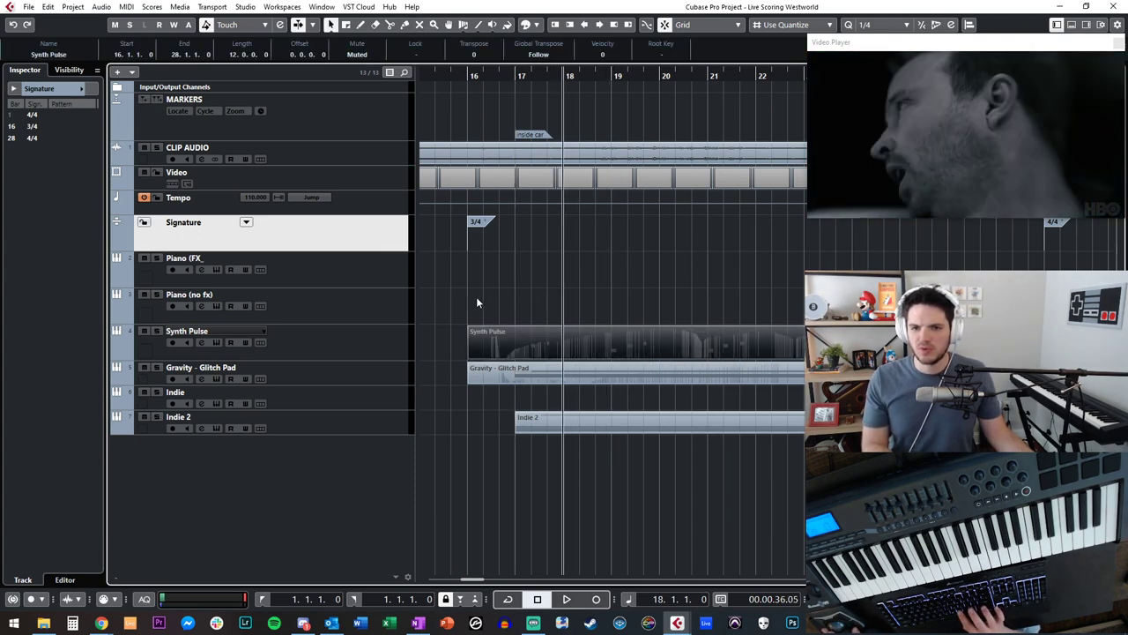
pyautogui.click(373, 275)
pyautogui.click(370, 297)
pyautogui.click(379, 273)
pyautogui.press('KP_Add')
pyautogui.press('KP_Subtract')
pyautogui.press('KP_Subtract')
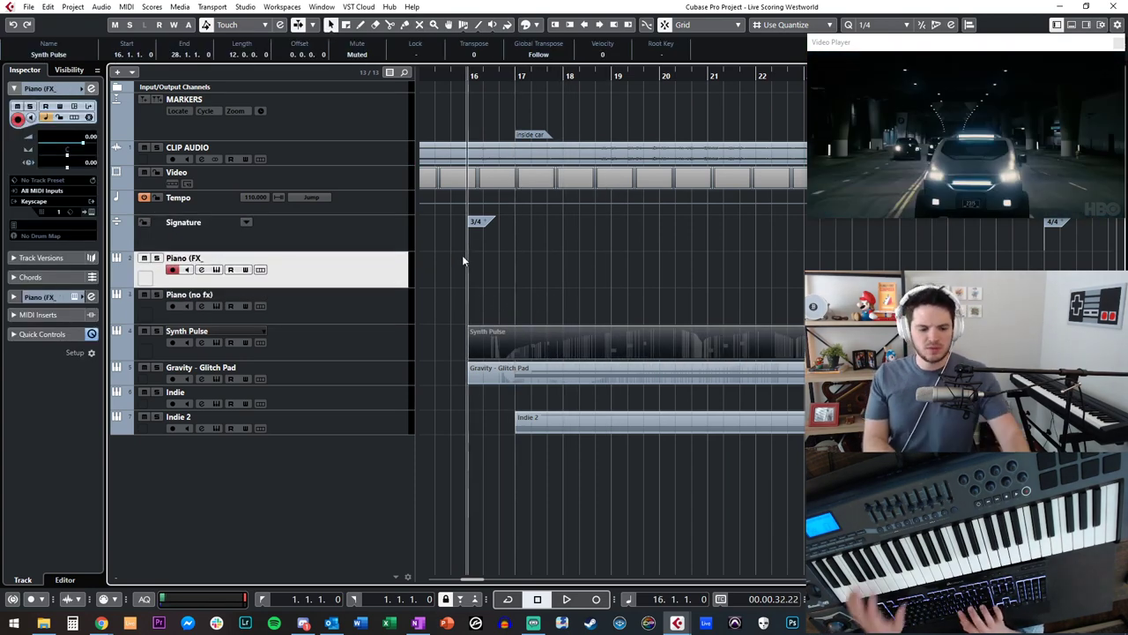
pyautogui.press('KP_Add')
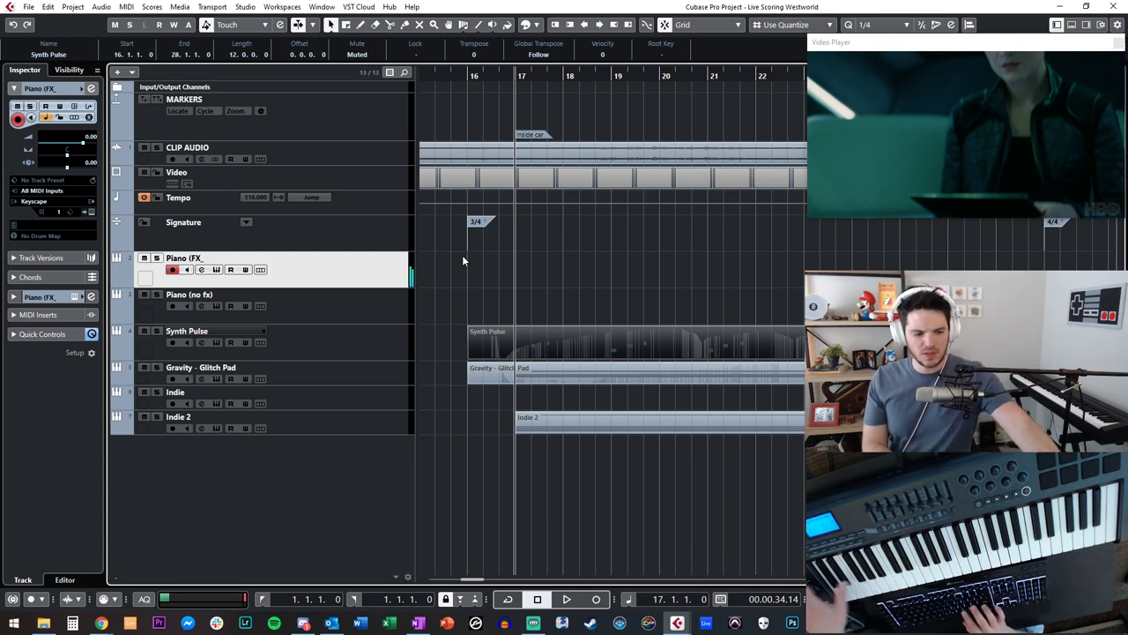
pyautogui.press('KP_Subtract')
pyautogui.press('KP_Subtract')
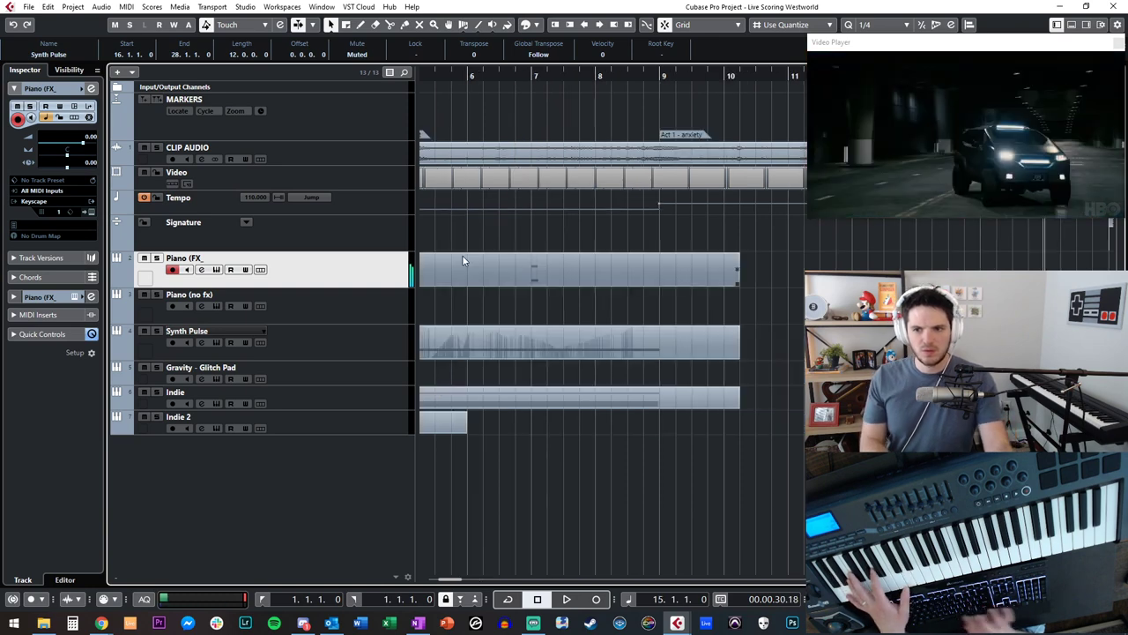
# - Record low octave notes on the Piano (FX_ track from bar 16 into bar 28, and check them in the note editor
pyautogui.press('KP_Add')
pyautogui.press('KP_Multiply')
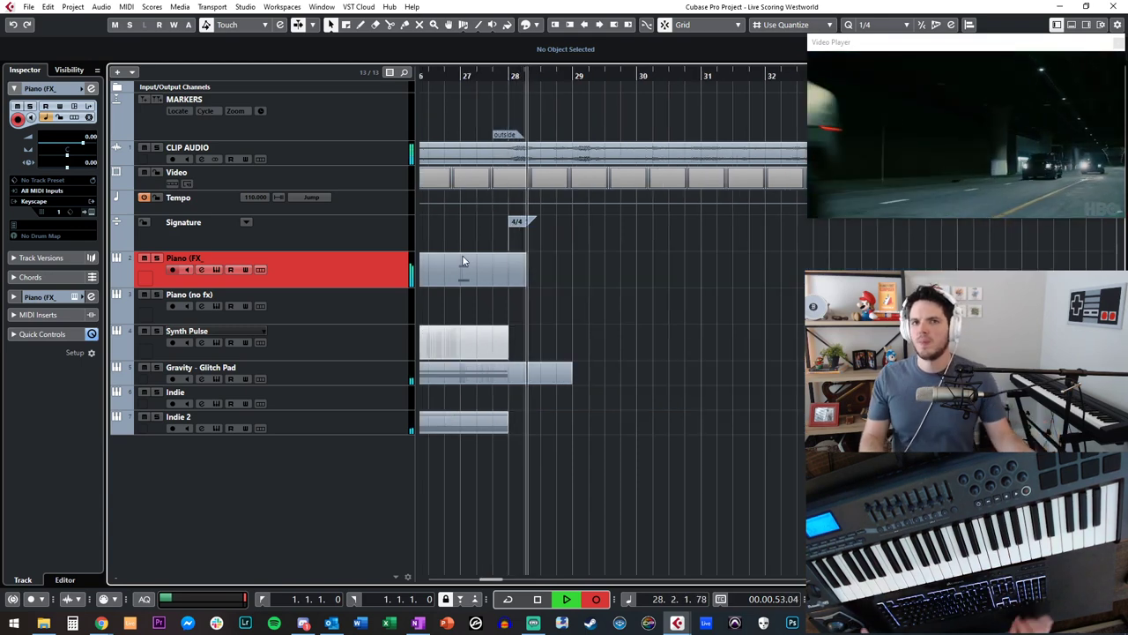
pyautogui.press('space')
pyautogui.doubleClick(550, 274)
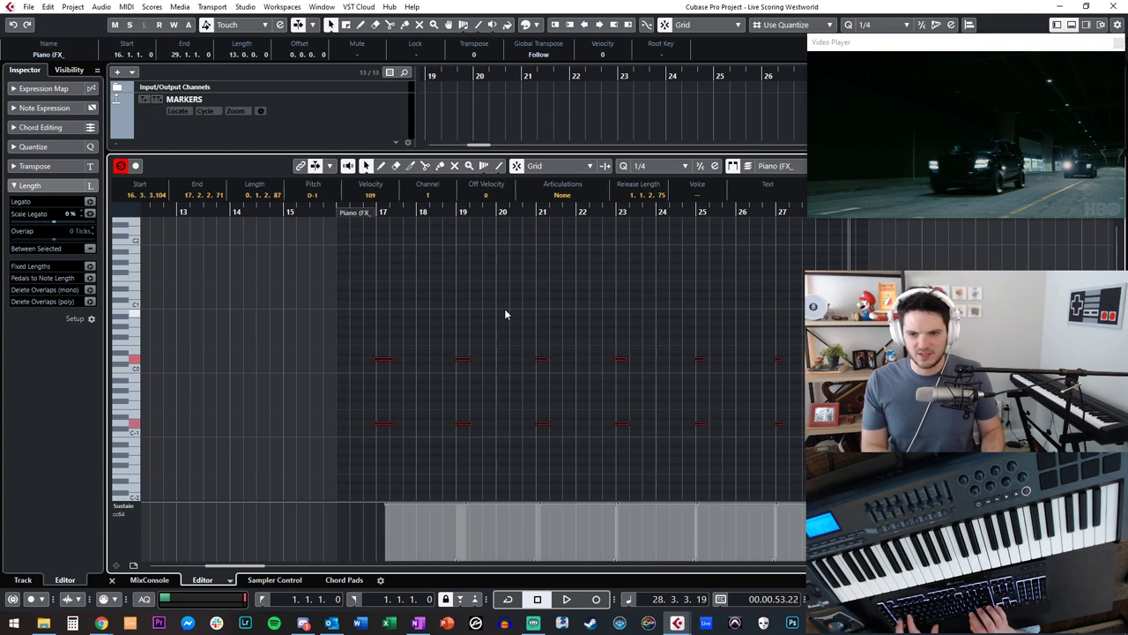
pyautogui.hotkey('ctrl', 'e')
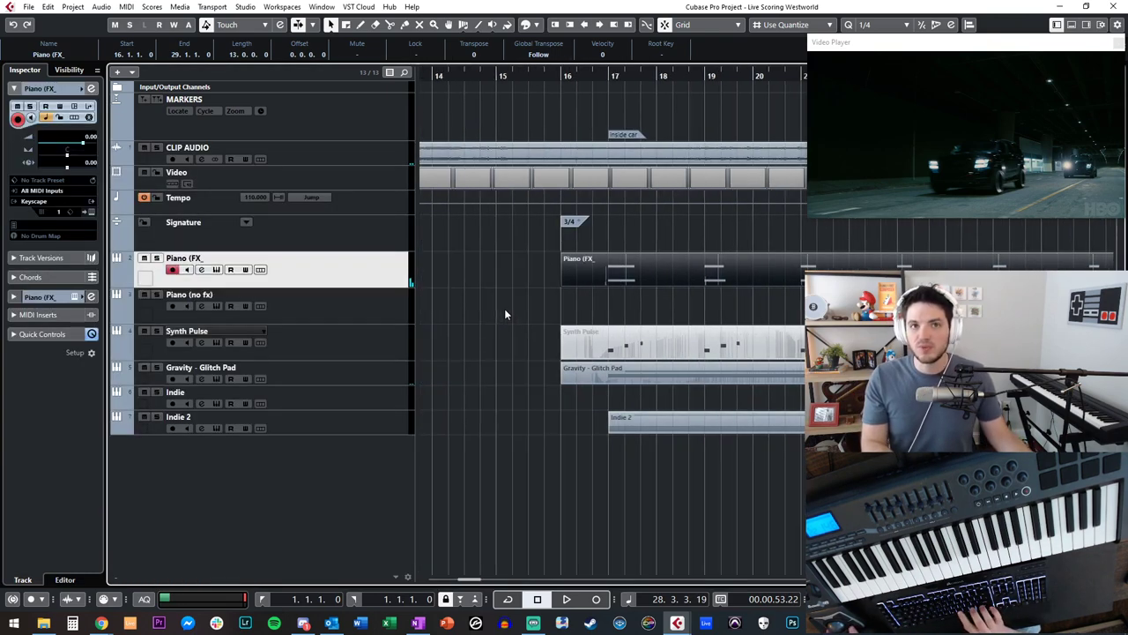
# - Play the earlier cue from bar 7 to bar 13 and try out piano notes over the empty bars
pyautogui.press('KP_Subtract')
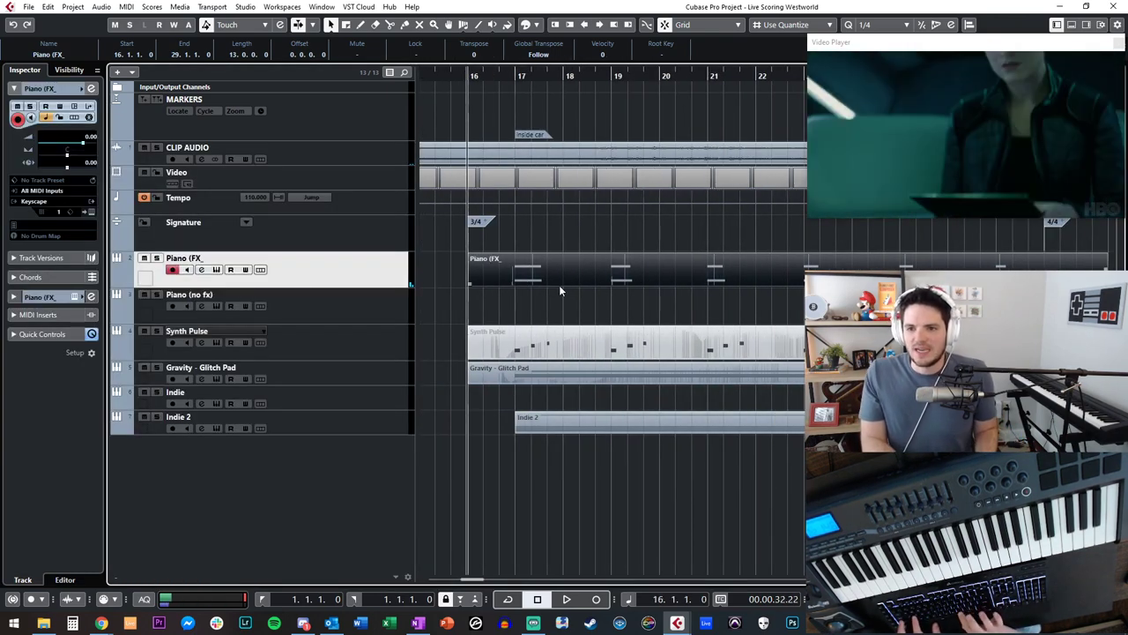
pyautogui.press('space')
pyautogui.press('KP_Subtract')
pyautogui.press('g')
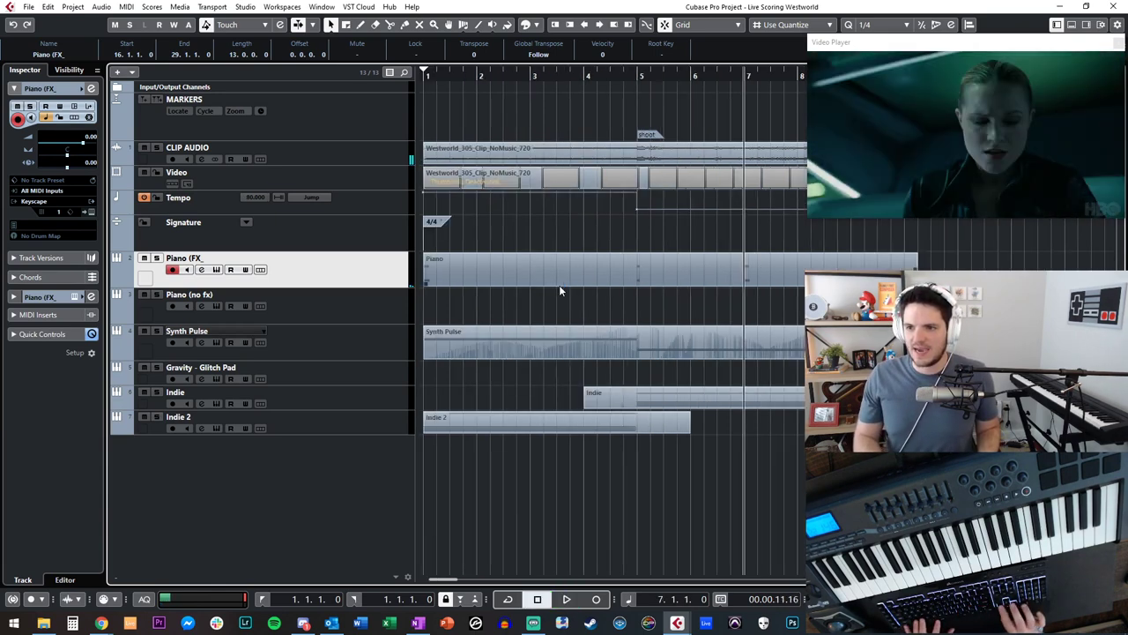
pyautogui.press('g')
pyautogui.hscroll(3, 507, 236)
pyautogui.press('space')
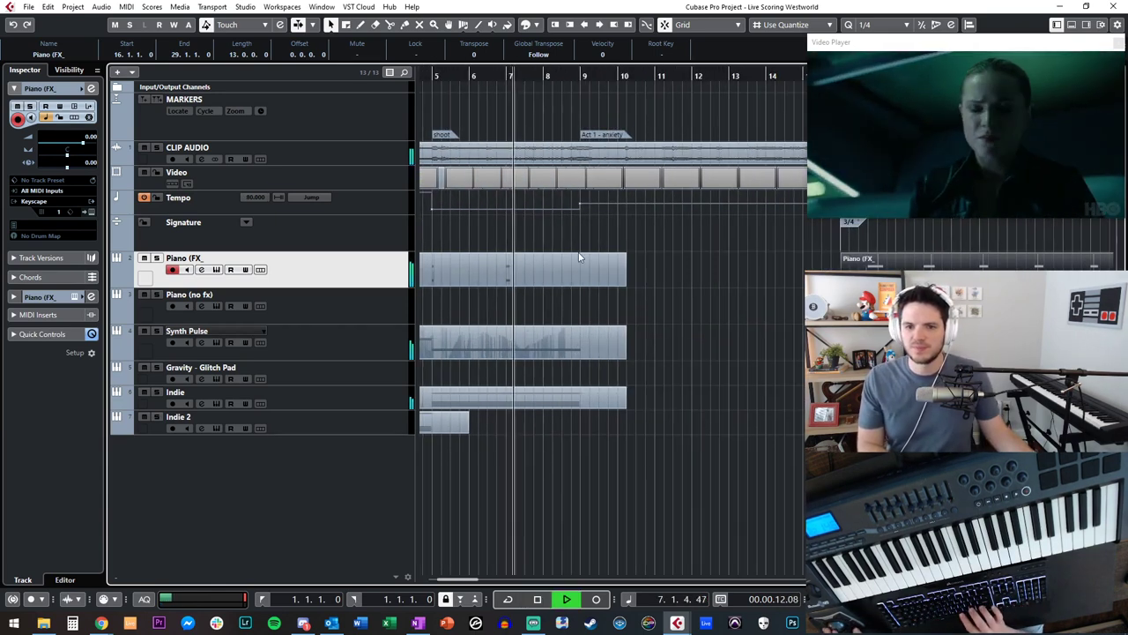
pyautogui.click(691, 266)
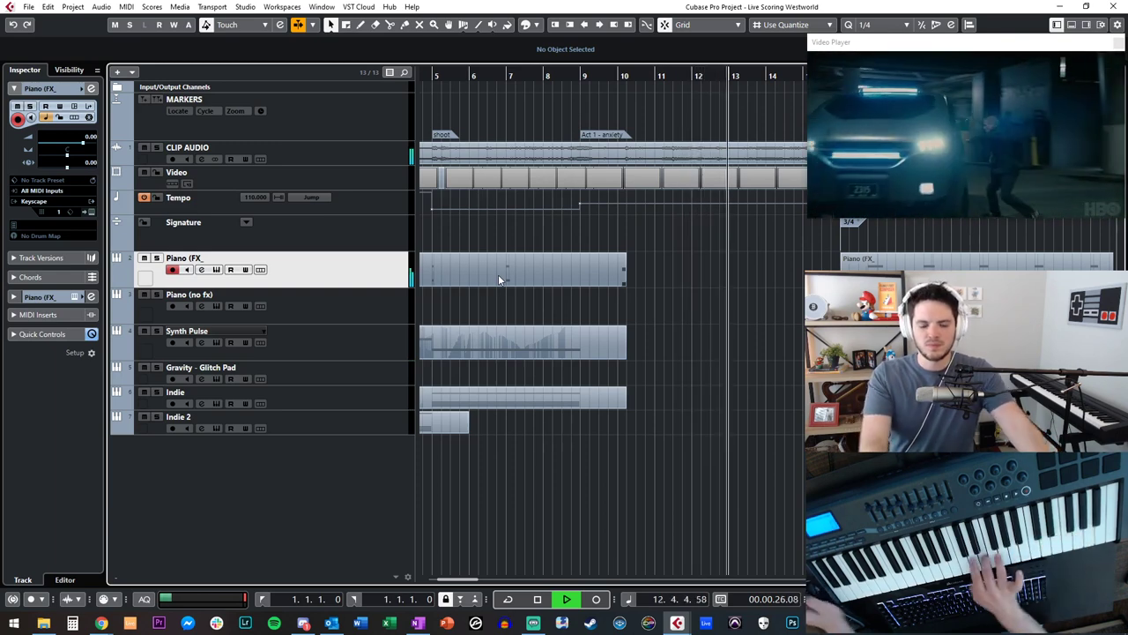
pyautogui.press('space')
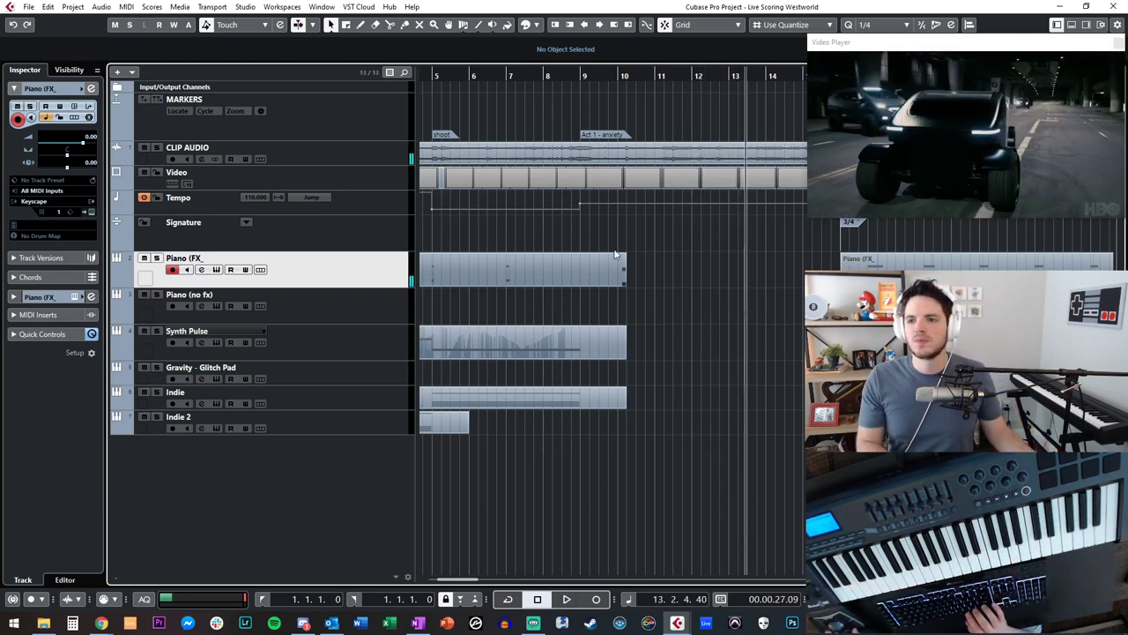